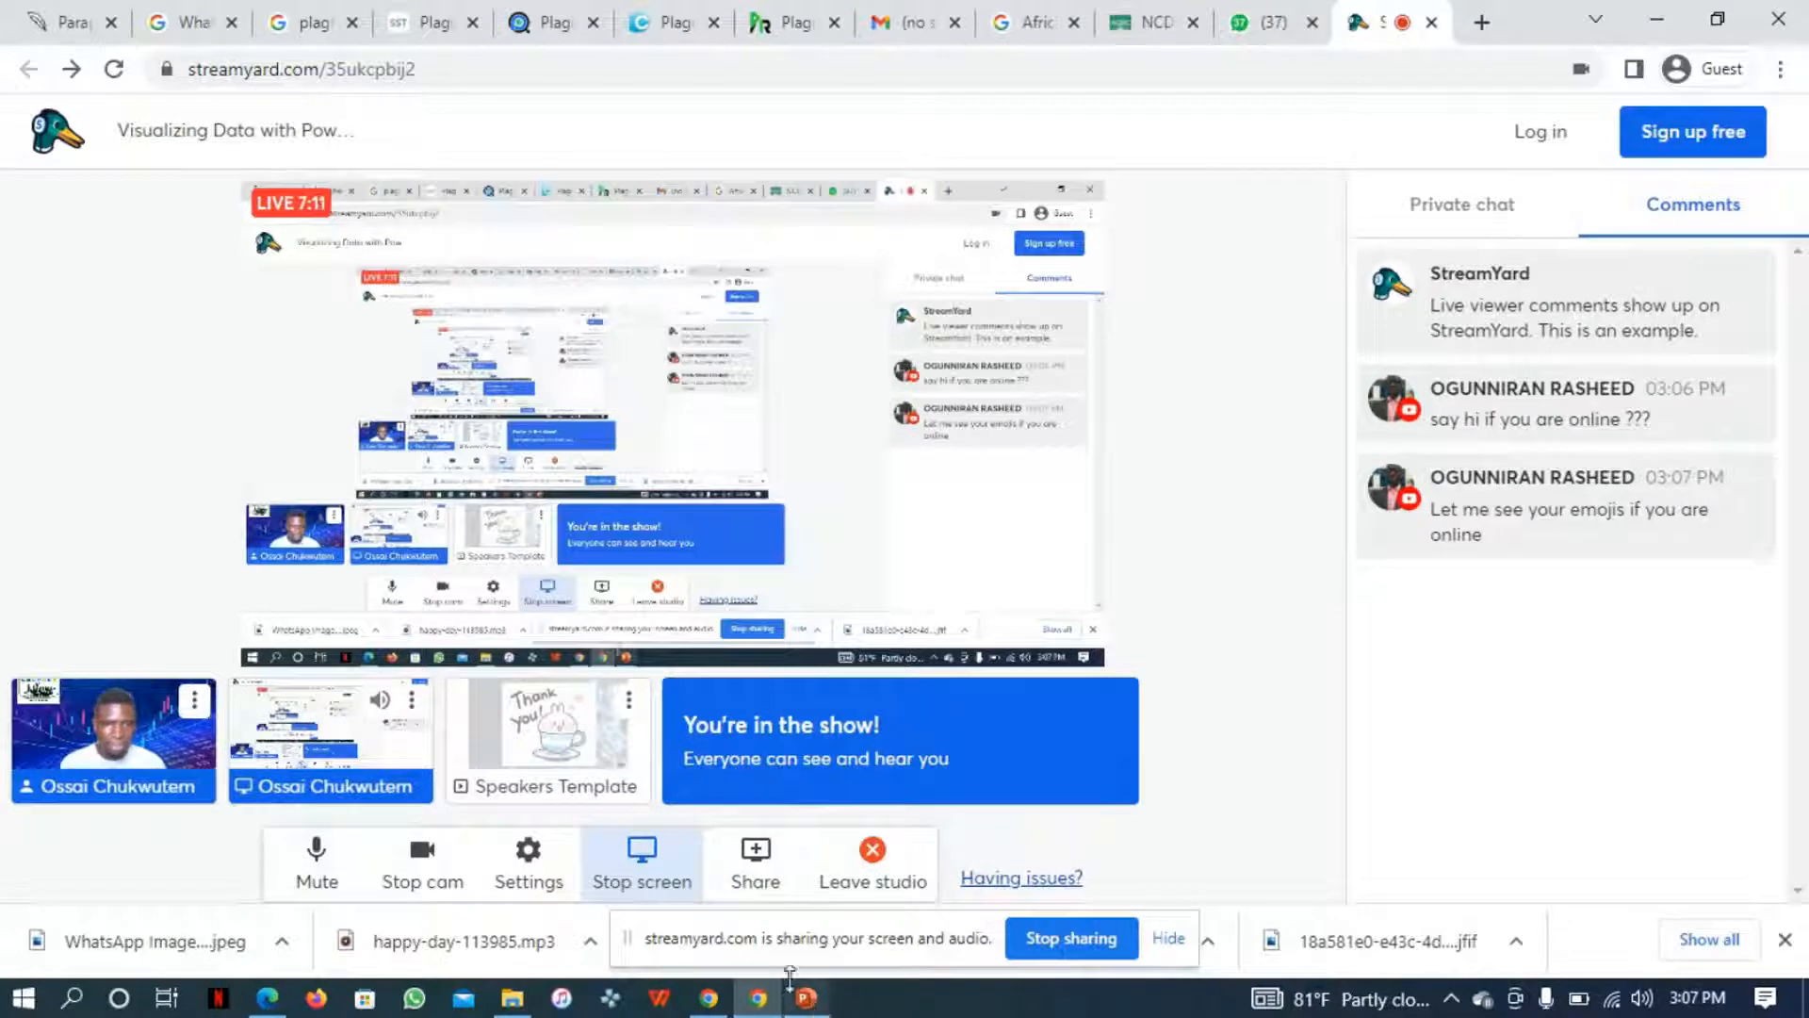
- Search the computer for Excel and launch it
{"action": "left_click", "coordinate": [23, 998]}
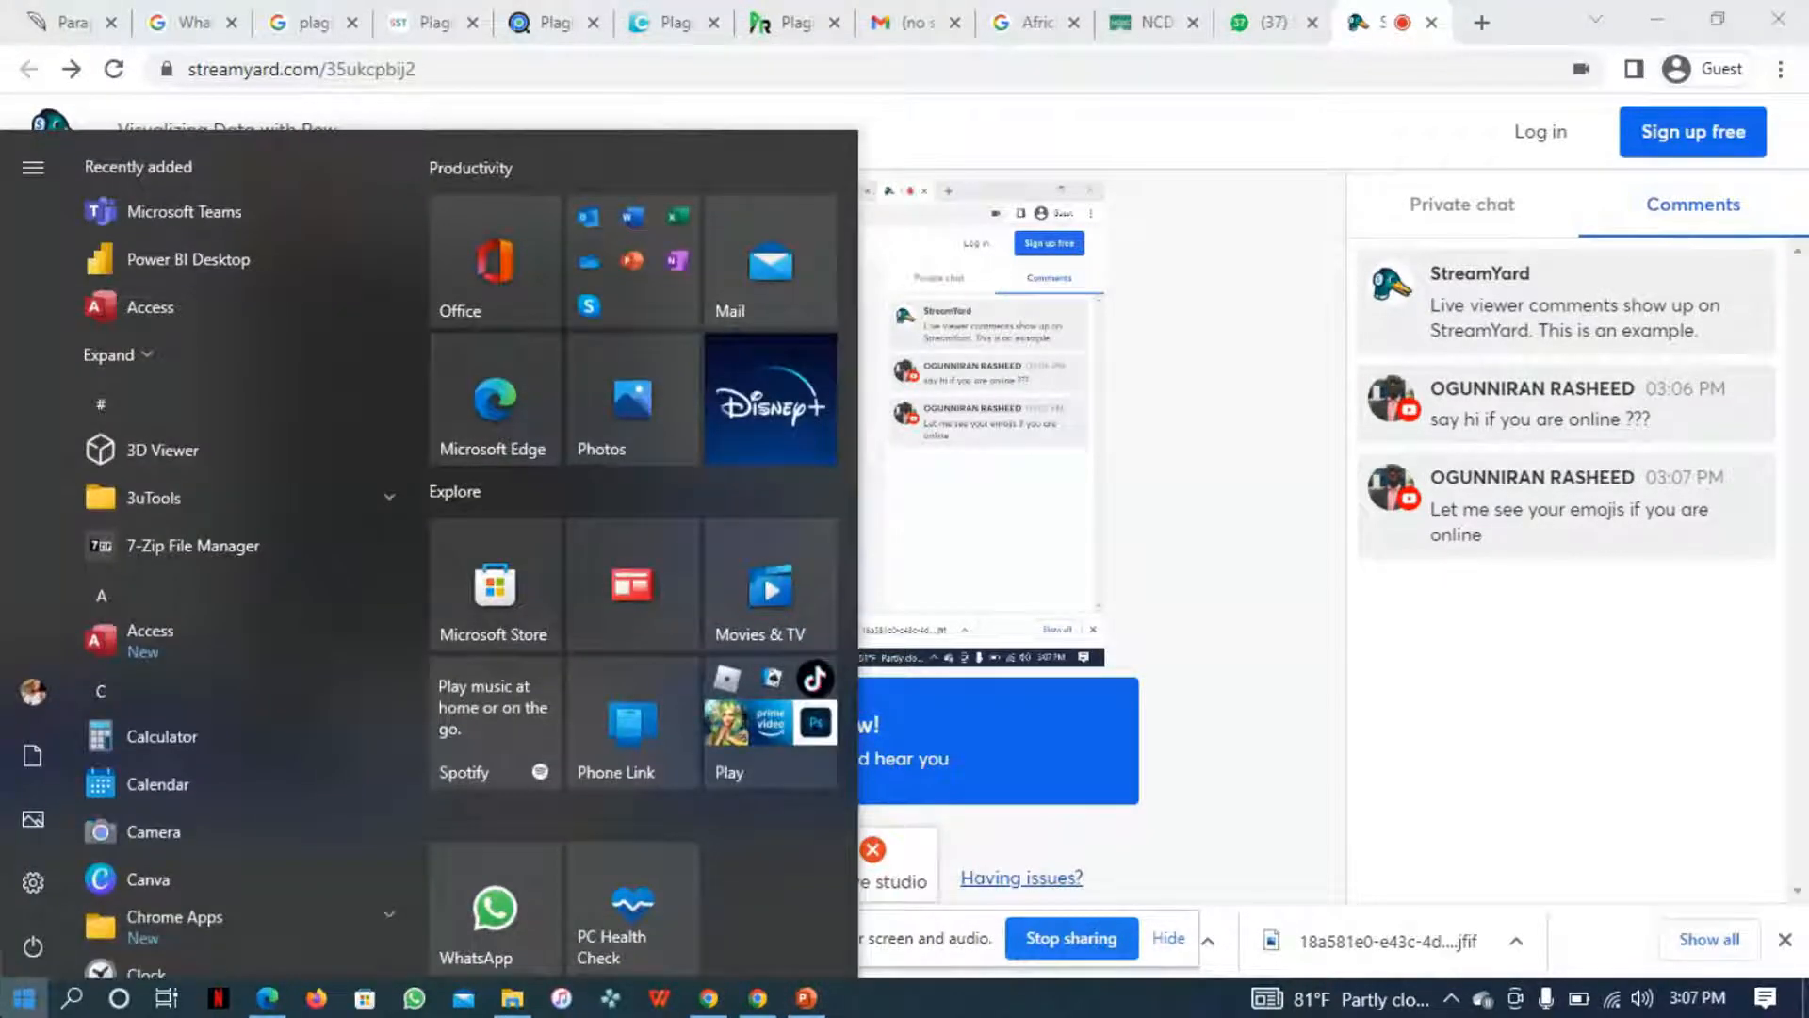
{"action": "type", "text": "microsoft"}
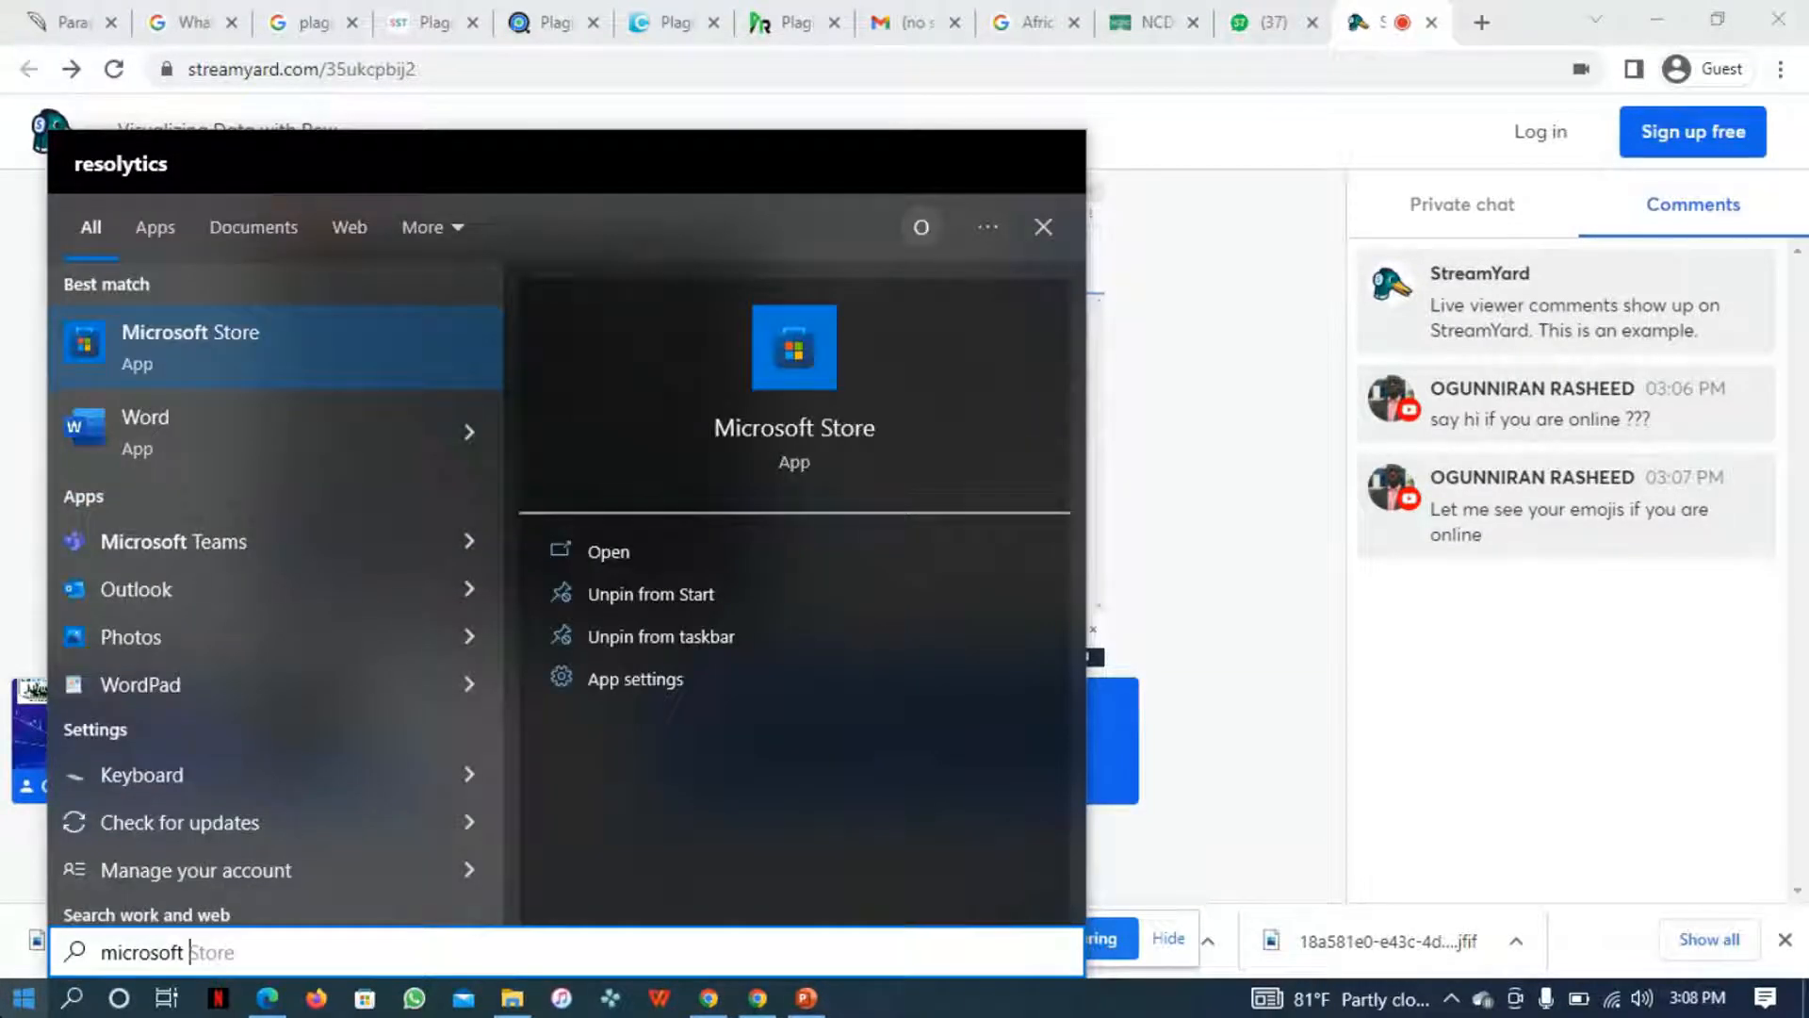
{"action": "key", "text": "BackSpace"}
{"action": "key", "text": "BackSpace"}
{"action": "key", "text": "BackSpace"}
{"action": "key", "text": "BackSpace"}
{"action": "key", "text": "BackSpace"}
{"action": "key", "text": "BackSpace"}
{"action": "key", "text": "BackSpace"}
{"action": "key", "text": "BackSpace"}
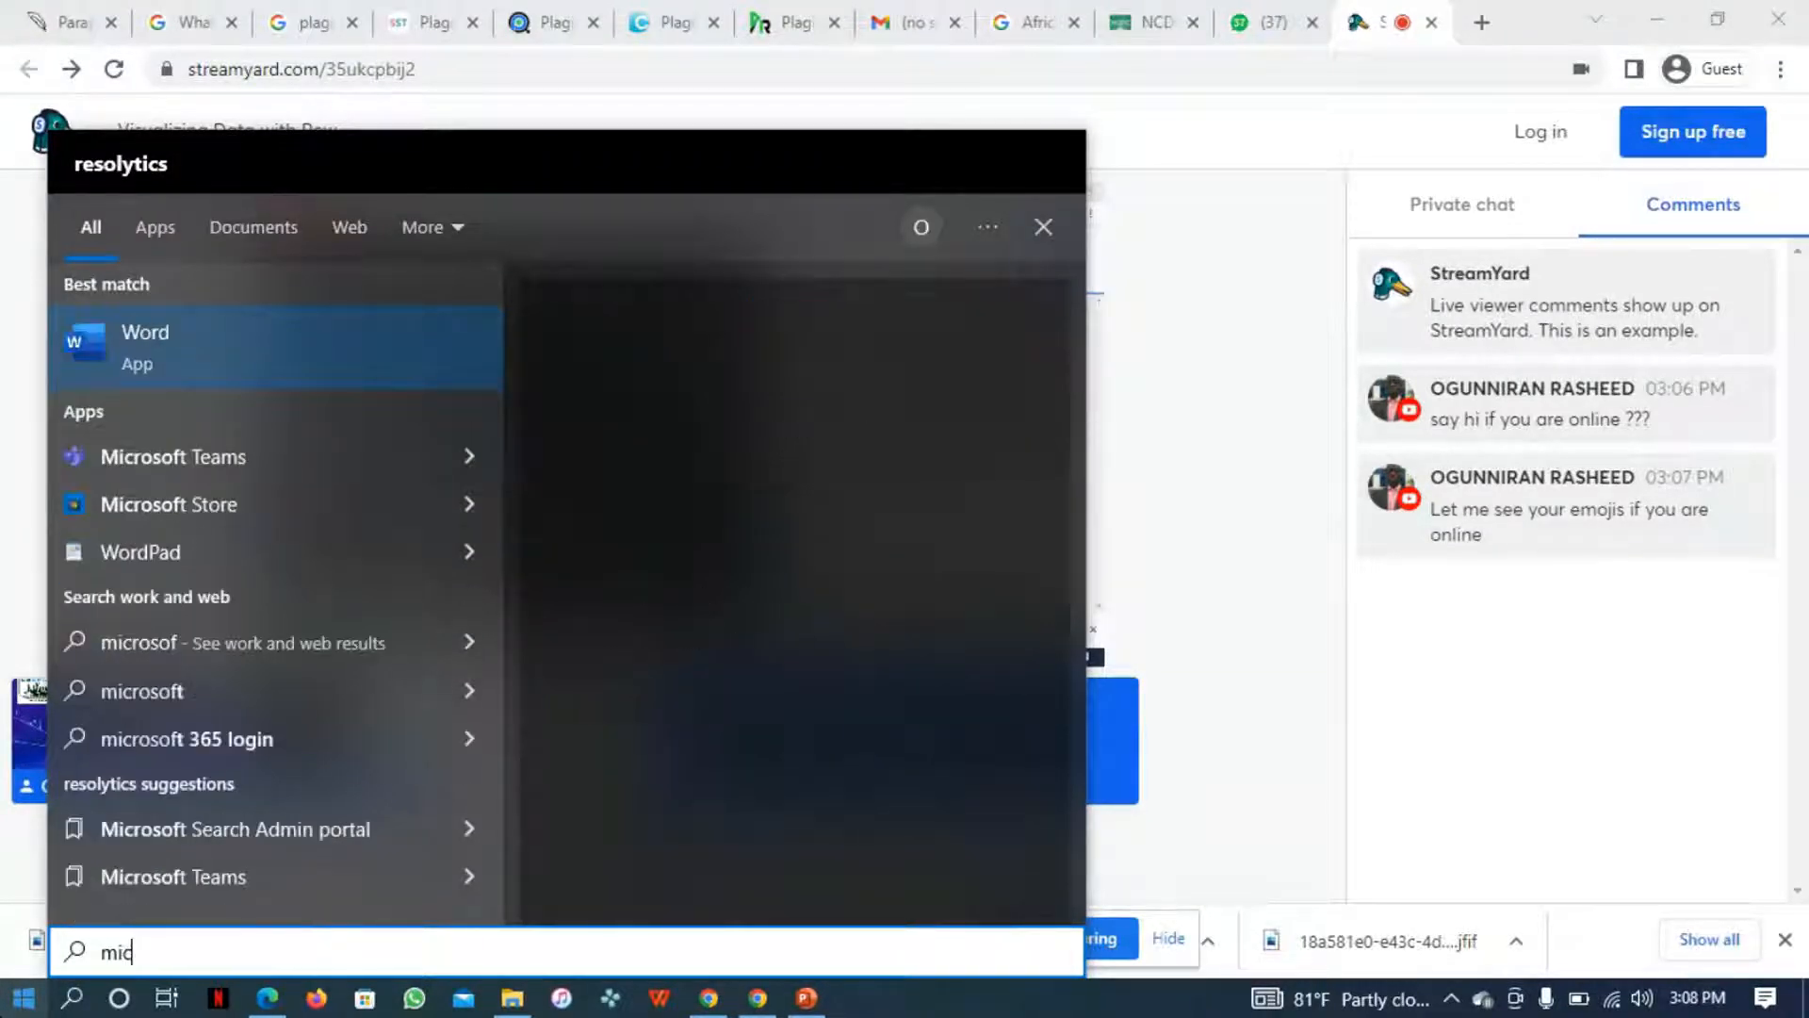
{"action": "type", "text": "exe"}
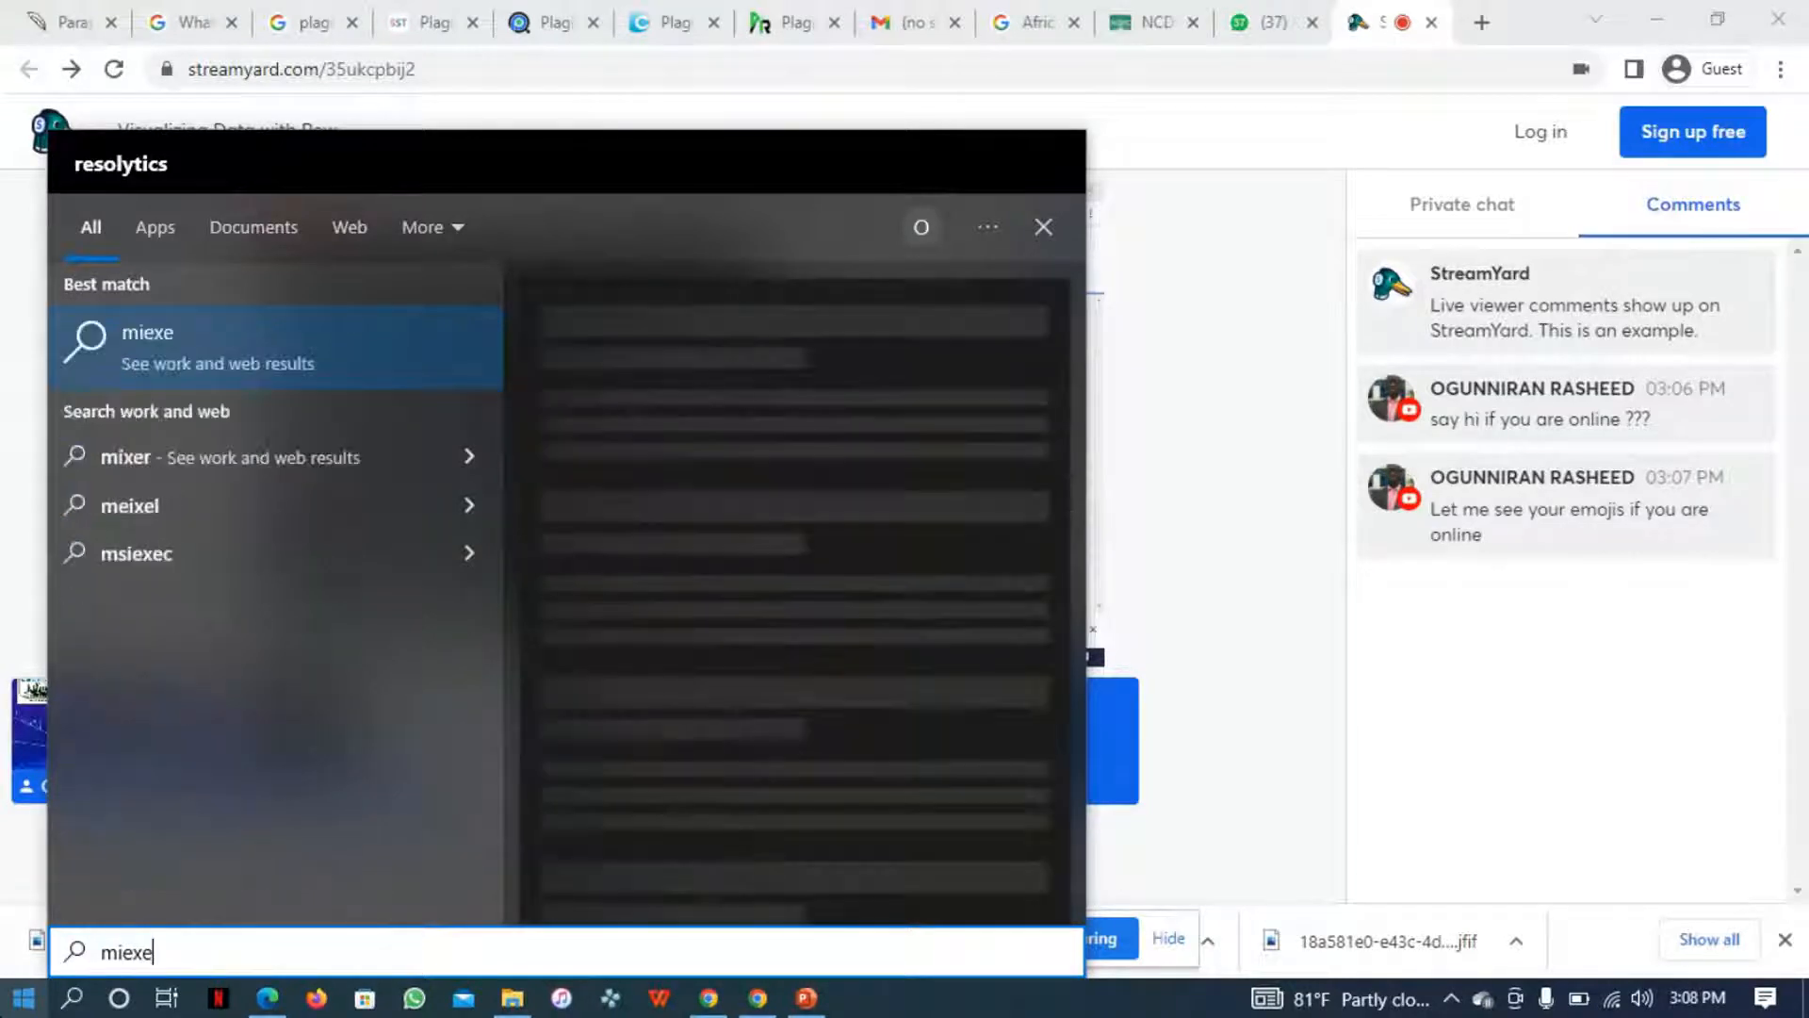
{"action": "key", "text": "BackSpace"}
{"action": "key", "text": "BackSpace"}
{"action": "key", "text": "BackSpace"}
{"action": "key", "text": "BackSpace"}
{"action": "key", "text": "BackSpace"}
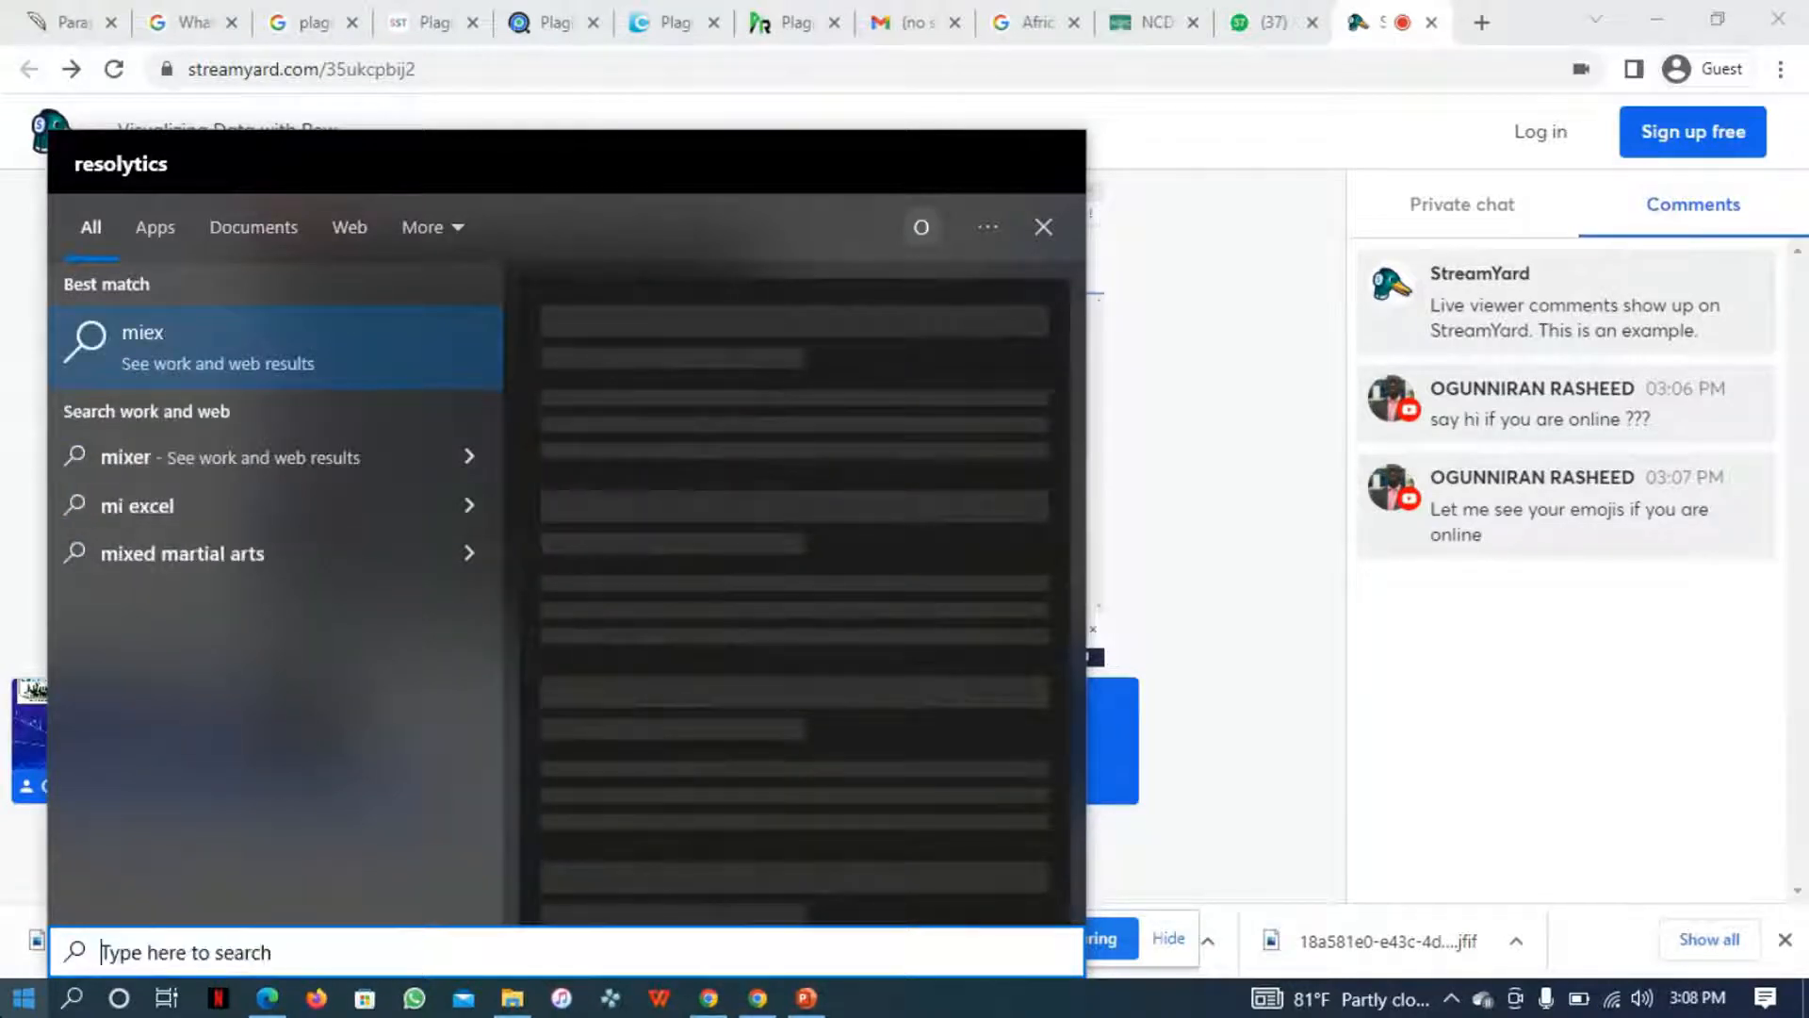
{"action": "type", "text": "exx"}
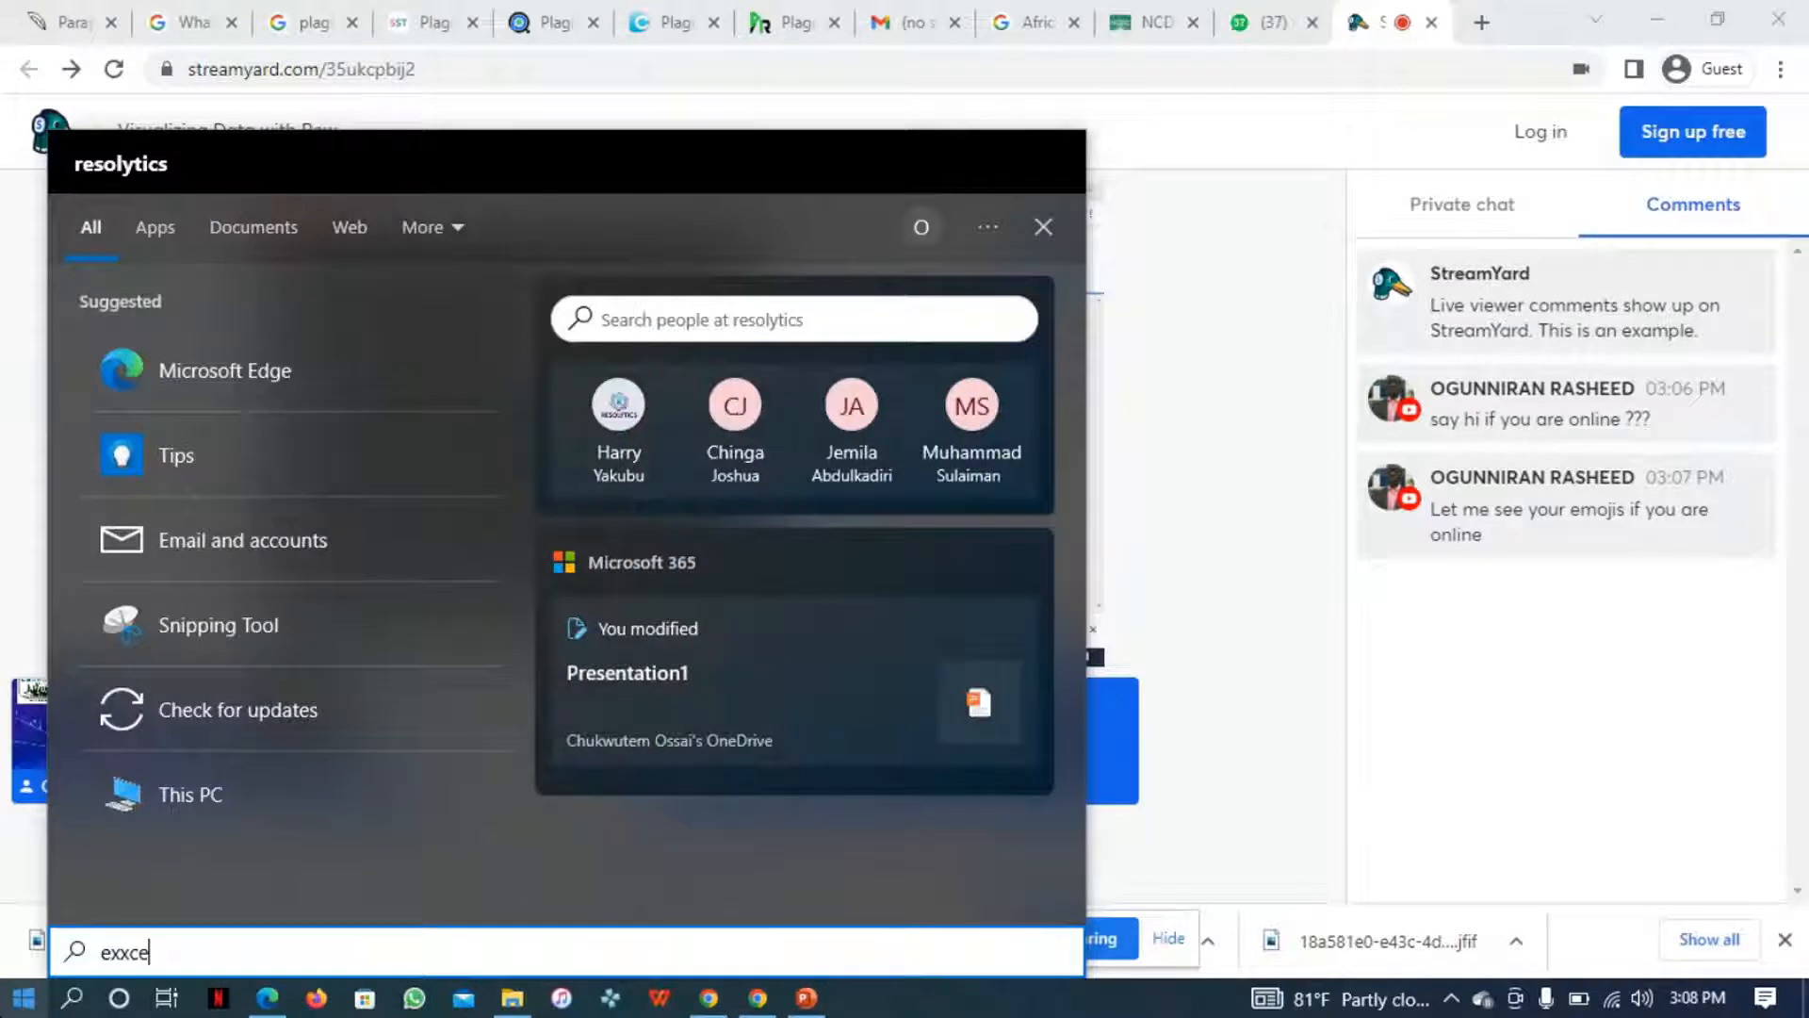
{"action": "key", "text": "BackSpace"}
{"action": "type", "text": "cel"}
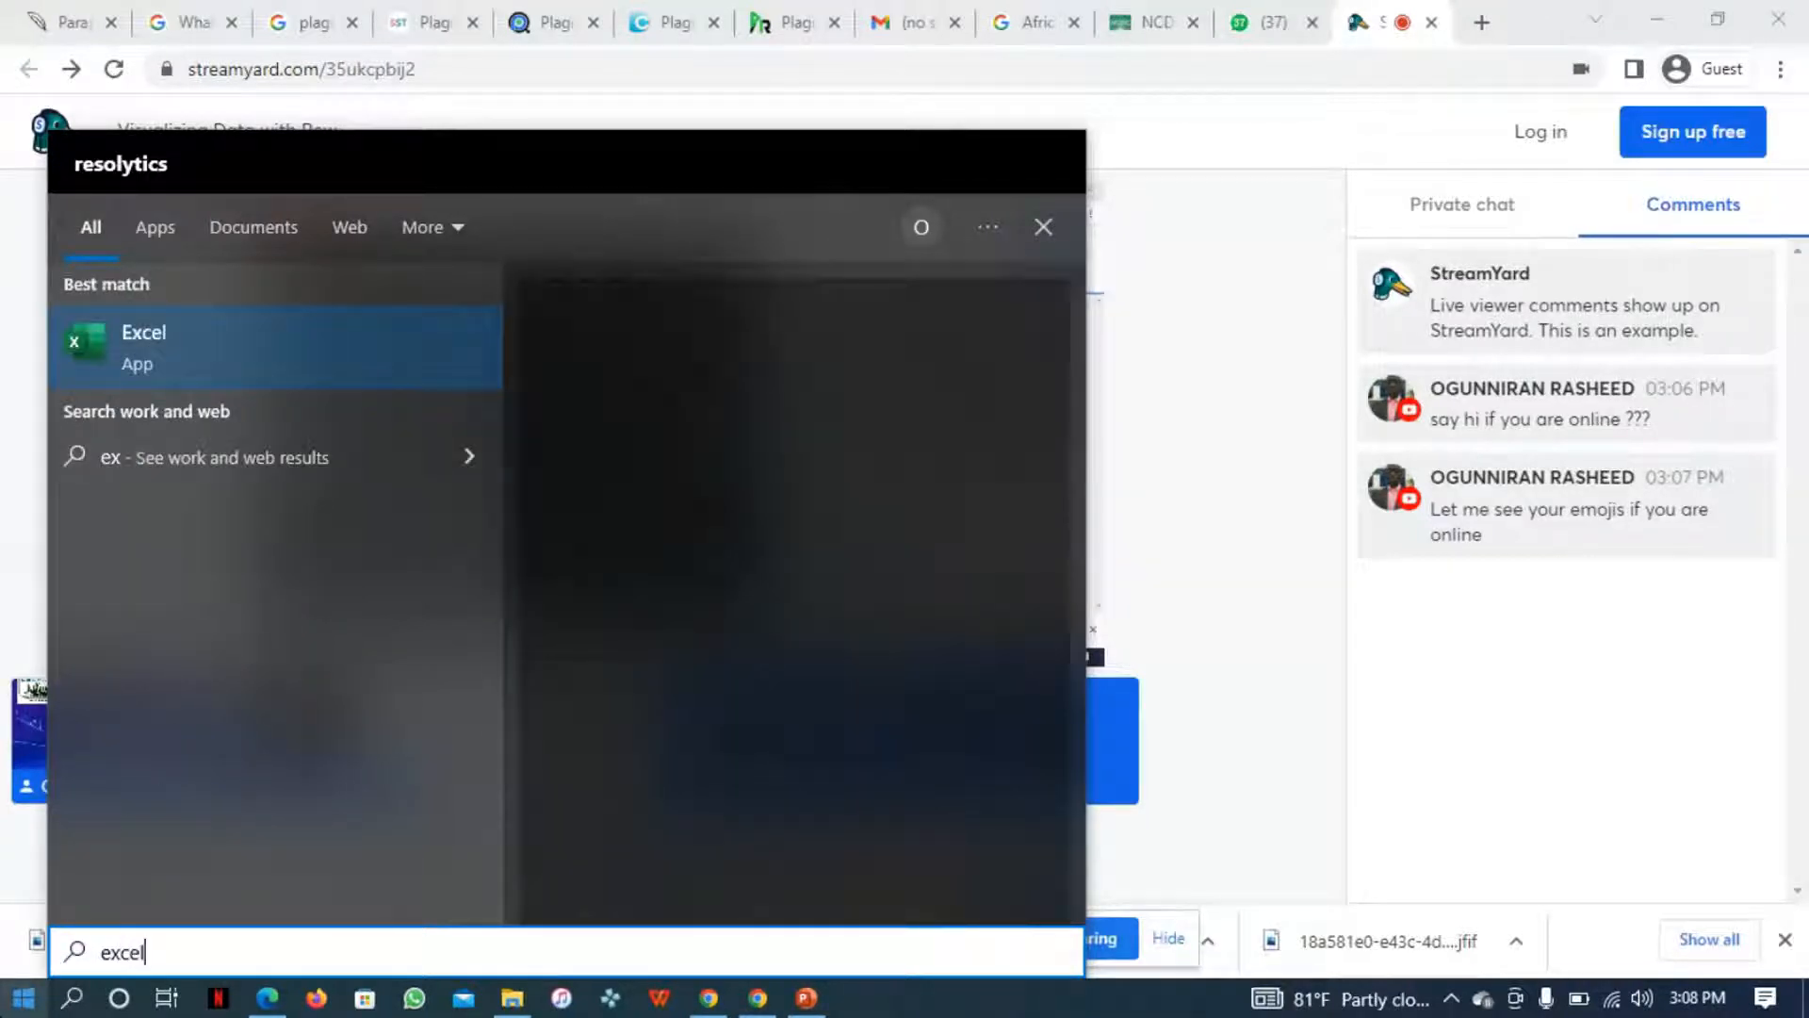
{"action": "left_click", "coordinate": [137, 328]}
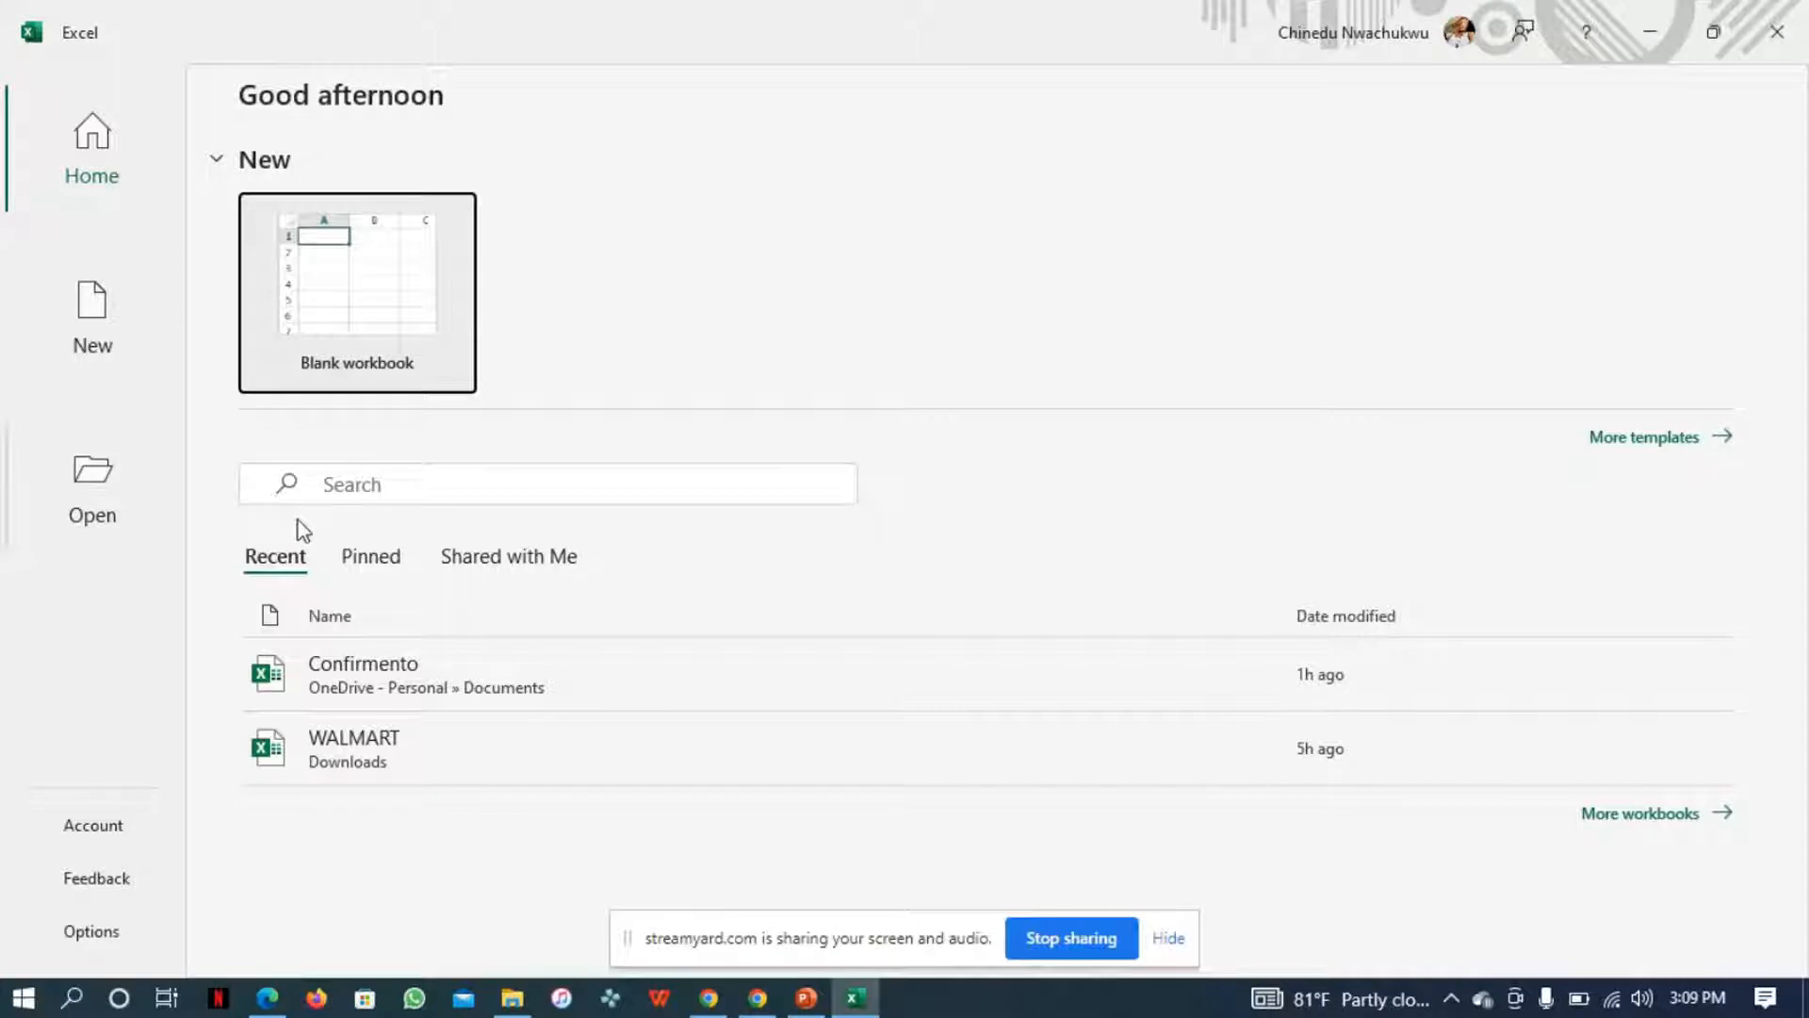
- Look through Excel's general options, close them, and view the account page with its product and subscription information
{"action": "left_click", "coordinate": [93, 935]}
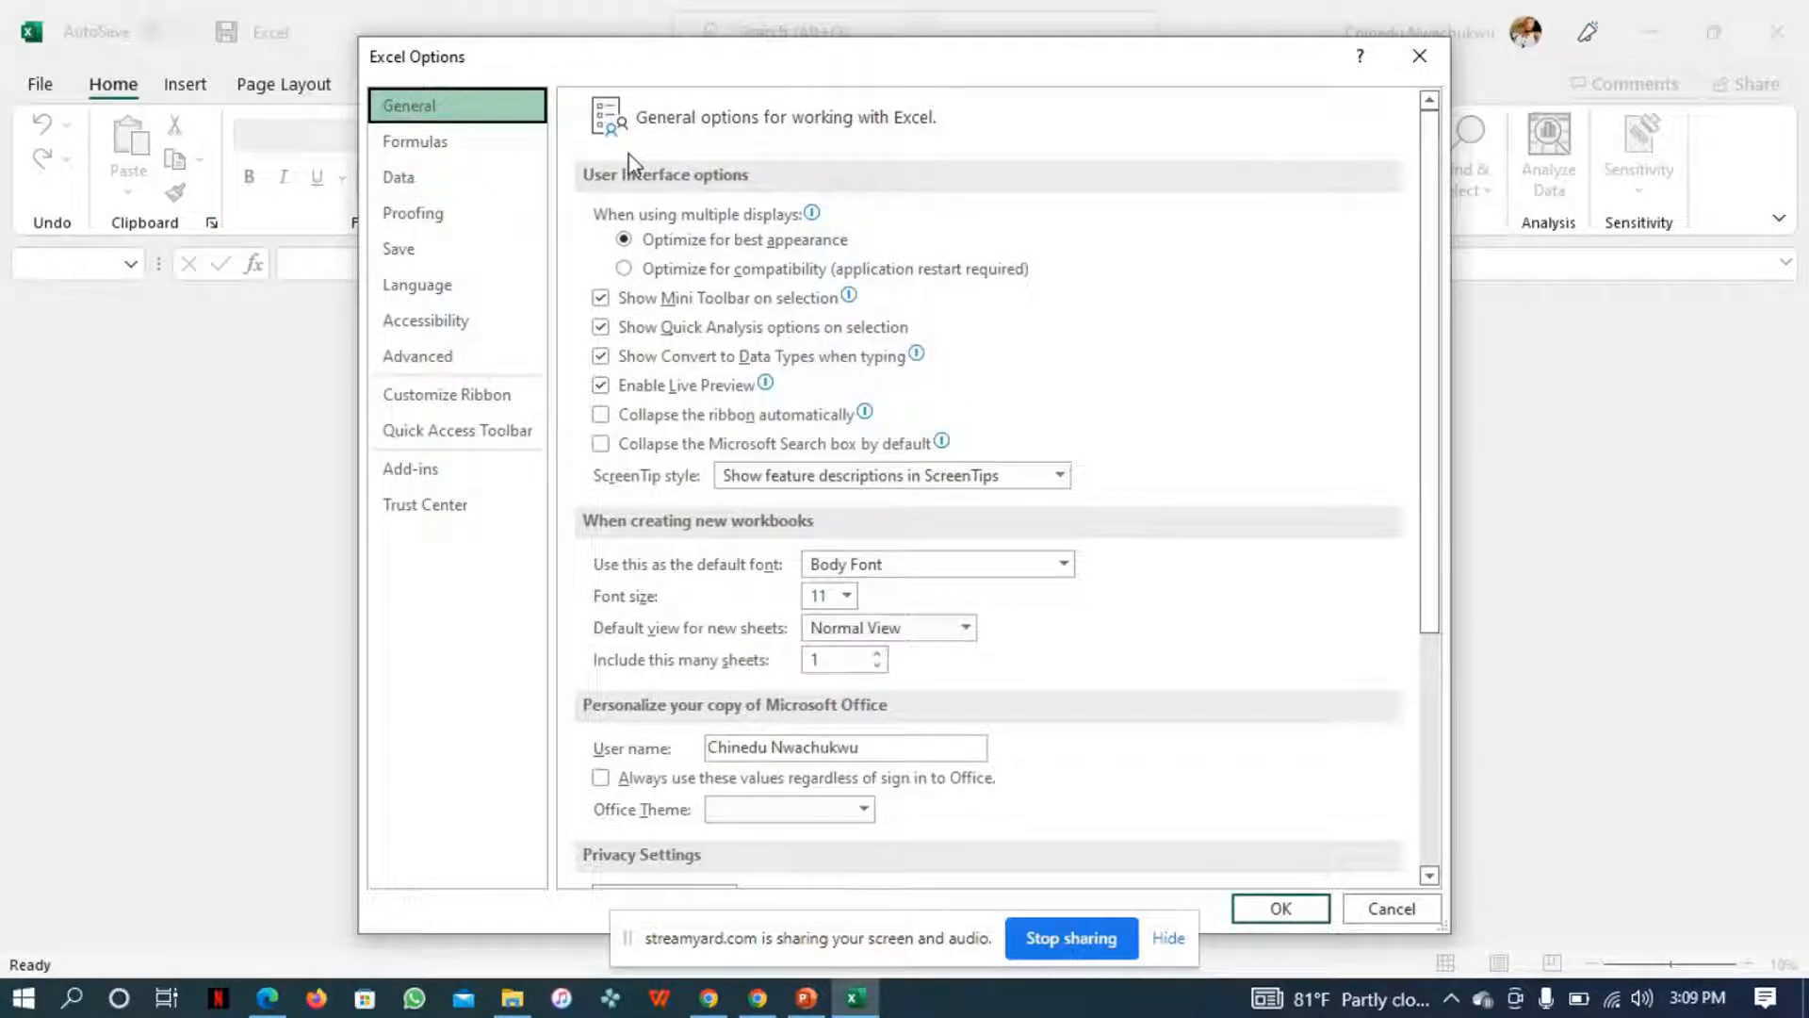
{"action": "left_click", "coordinate": [1419, 55]}
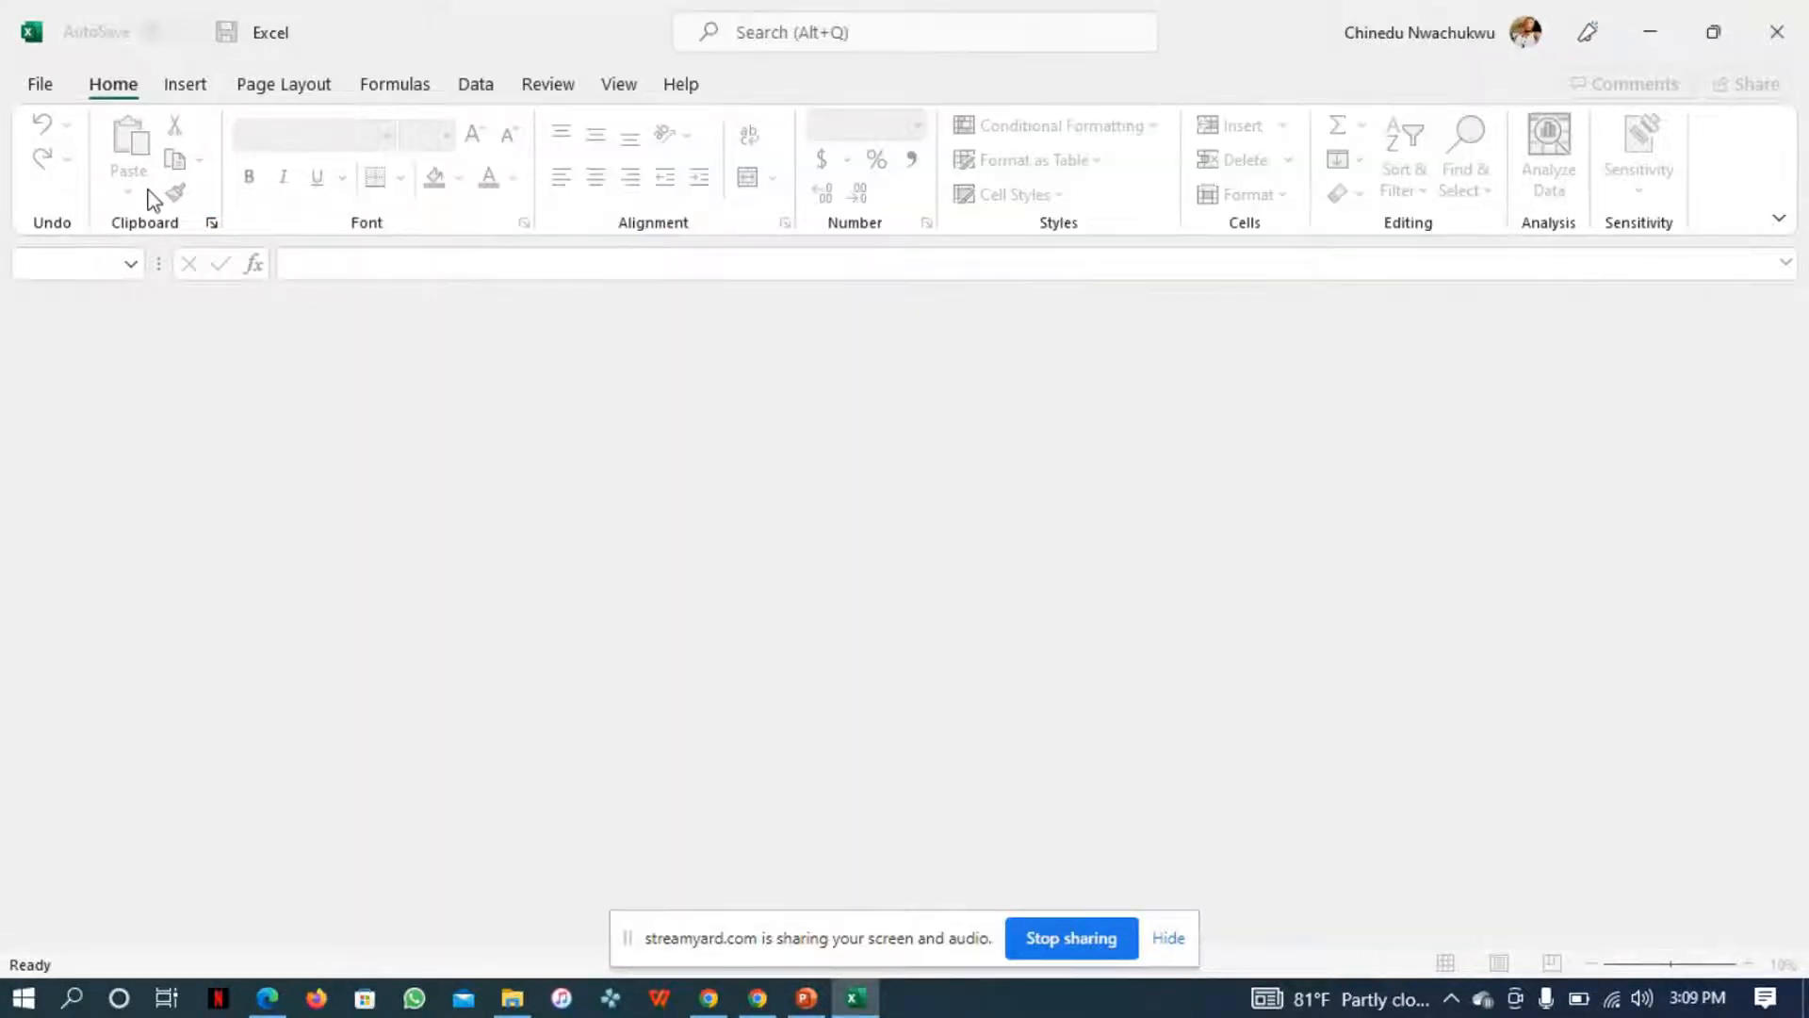
{"action": "left_click", "coordinate": [39, 84]}
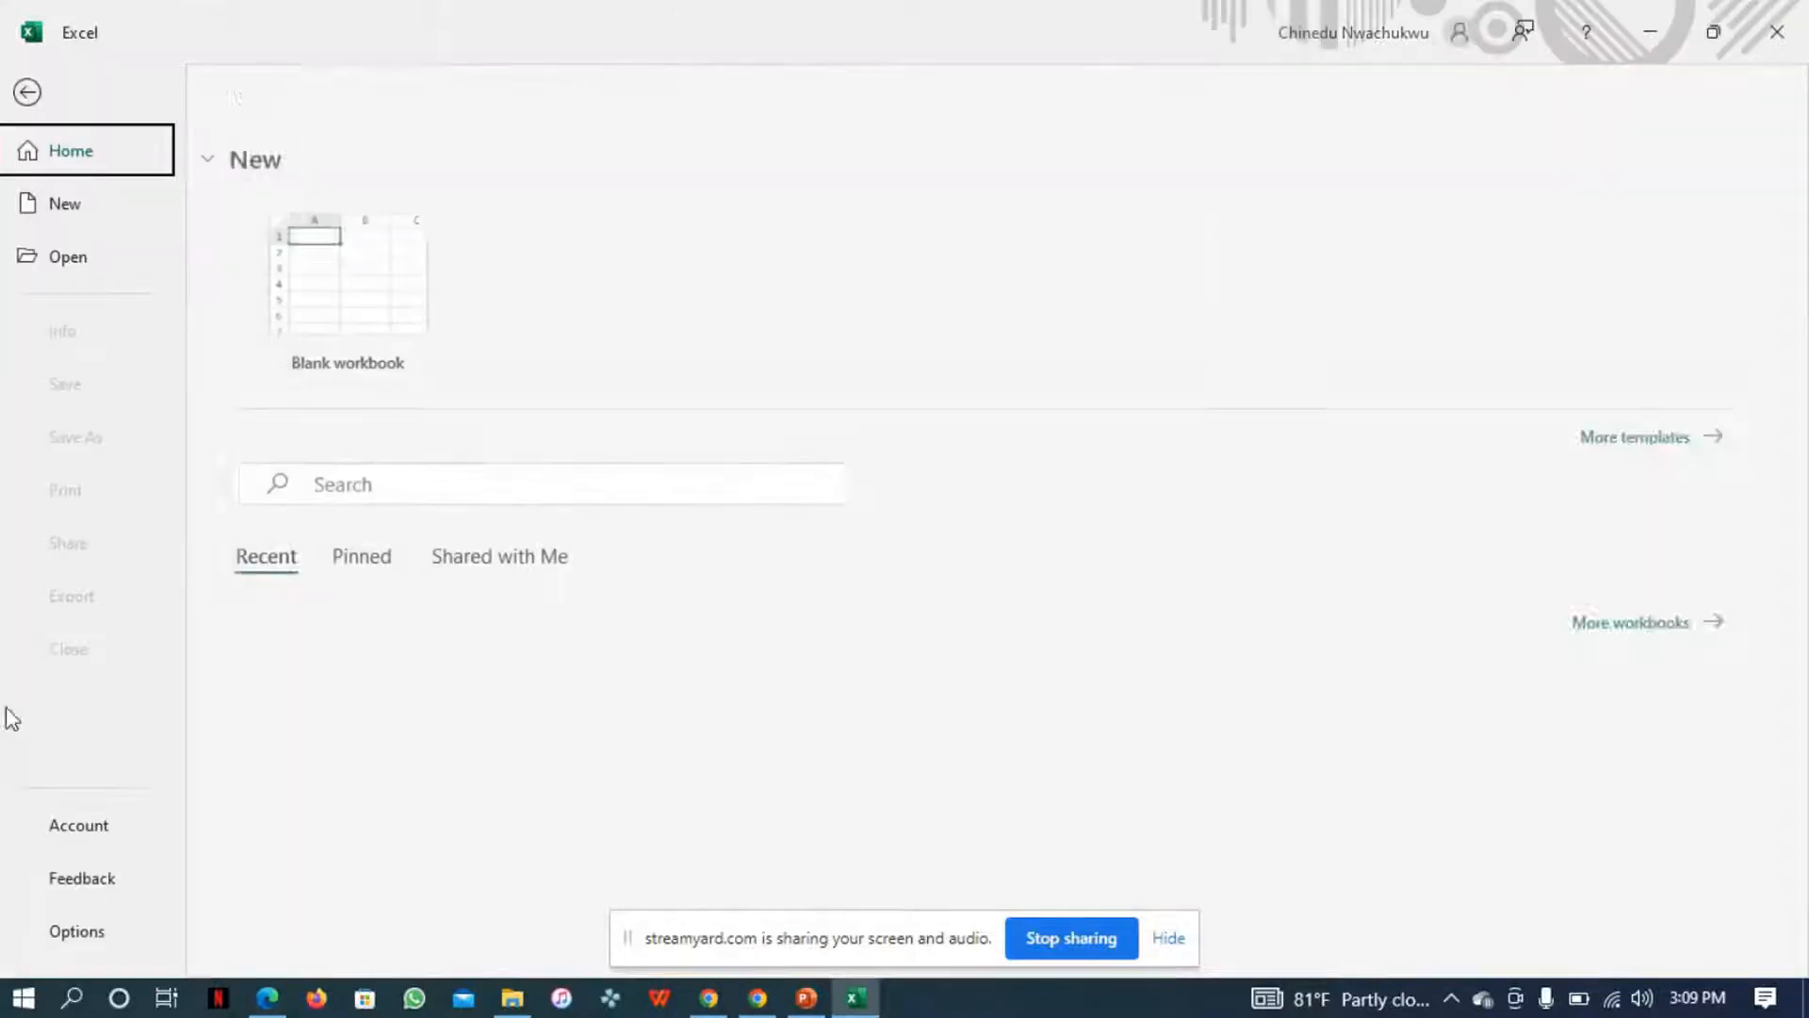
{"action": "left_click", "coordinate": [92, 830]}
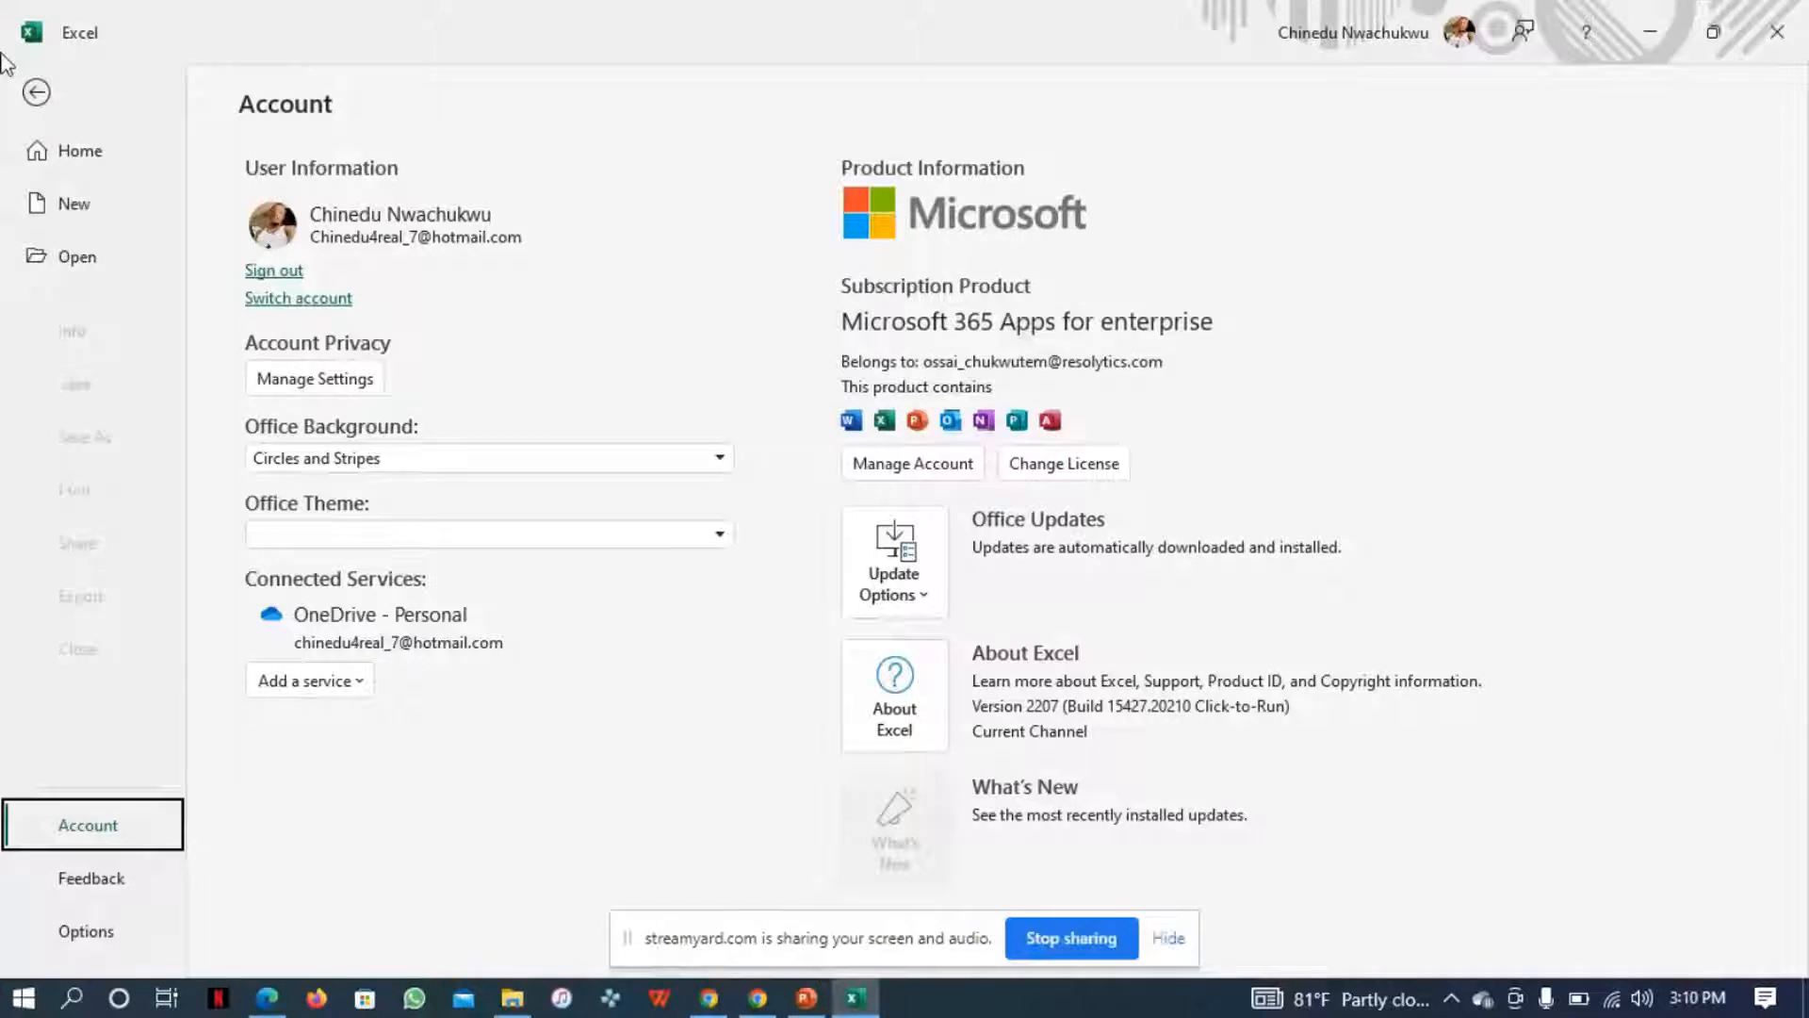
- Start a blank workbook and import data from the WALMART Excel workbook in the Downloads folder
{"action": "left_click", "coordinate": [36, 91]}
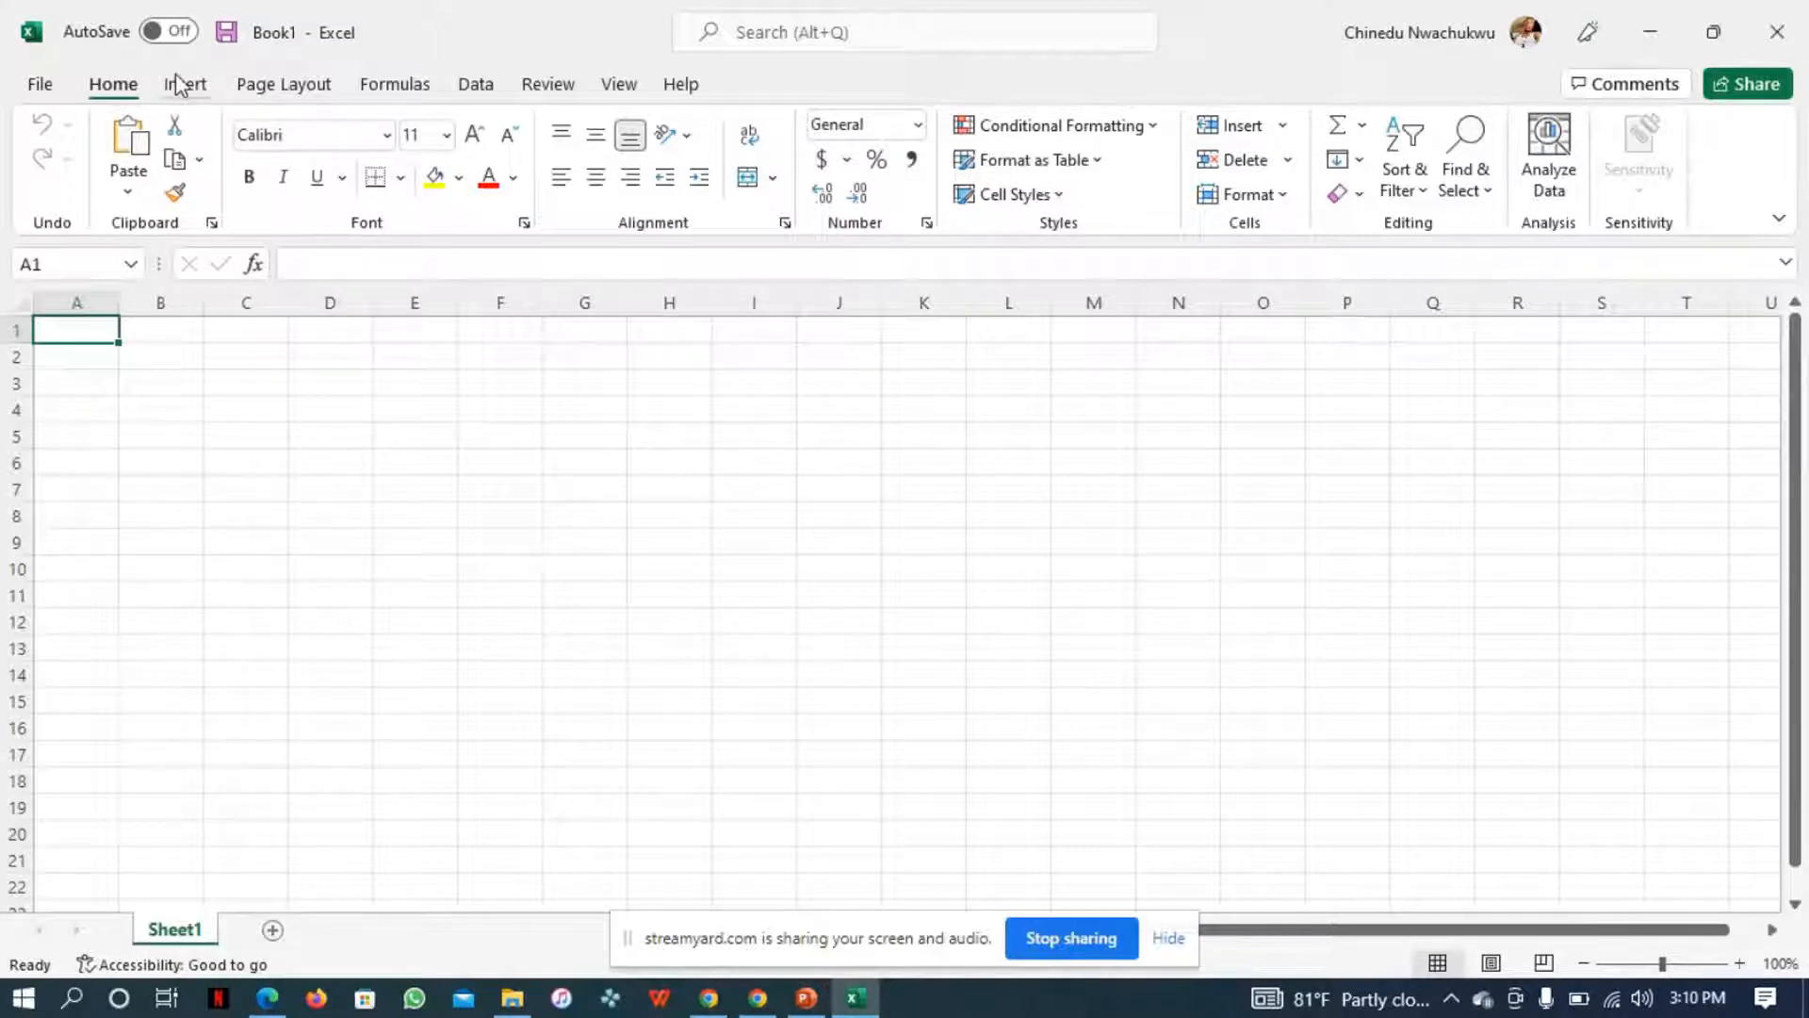
{"action": "left_click", "coordinate": [476, 90]}
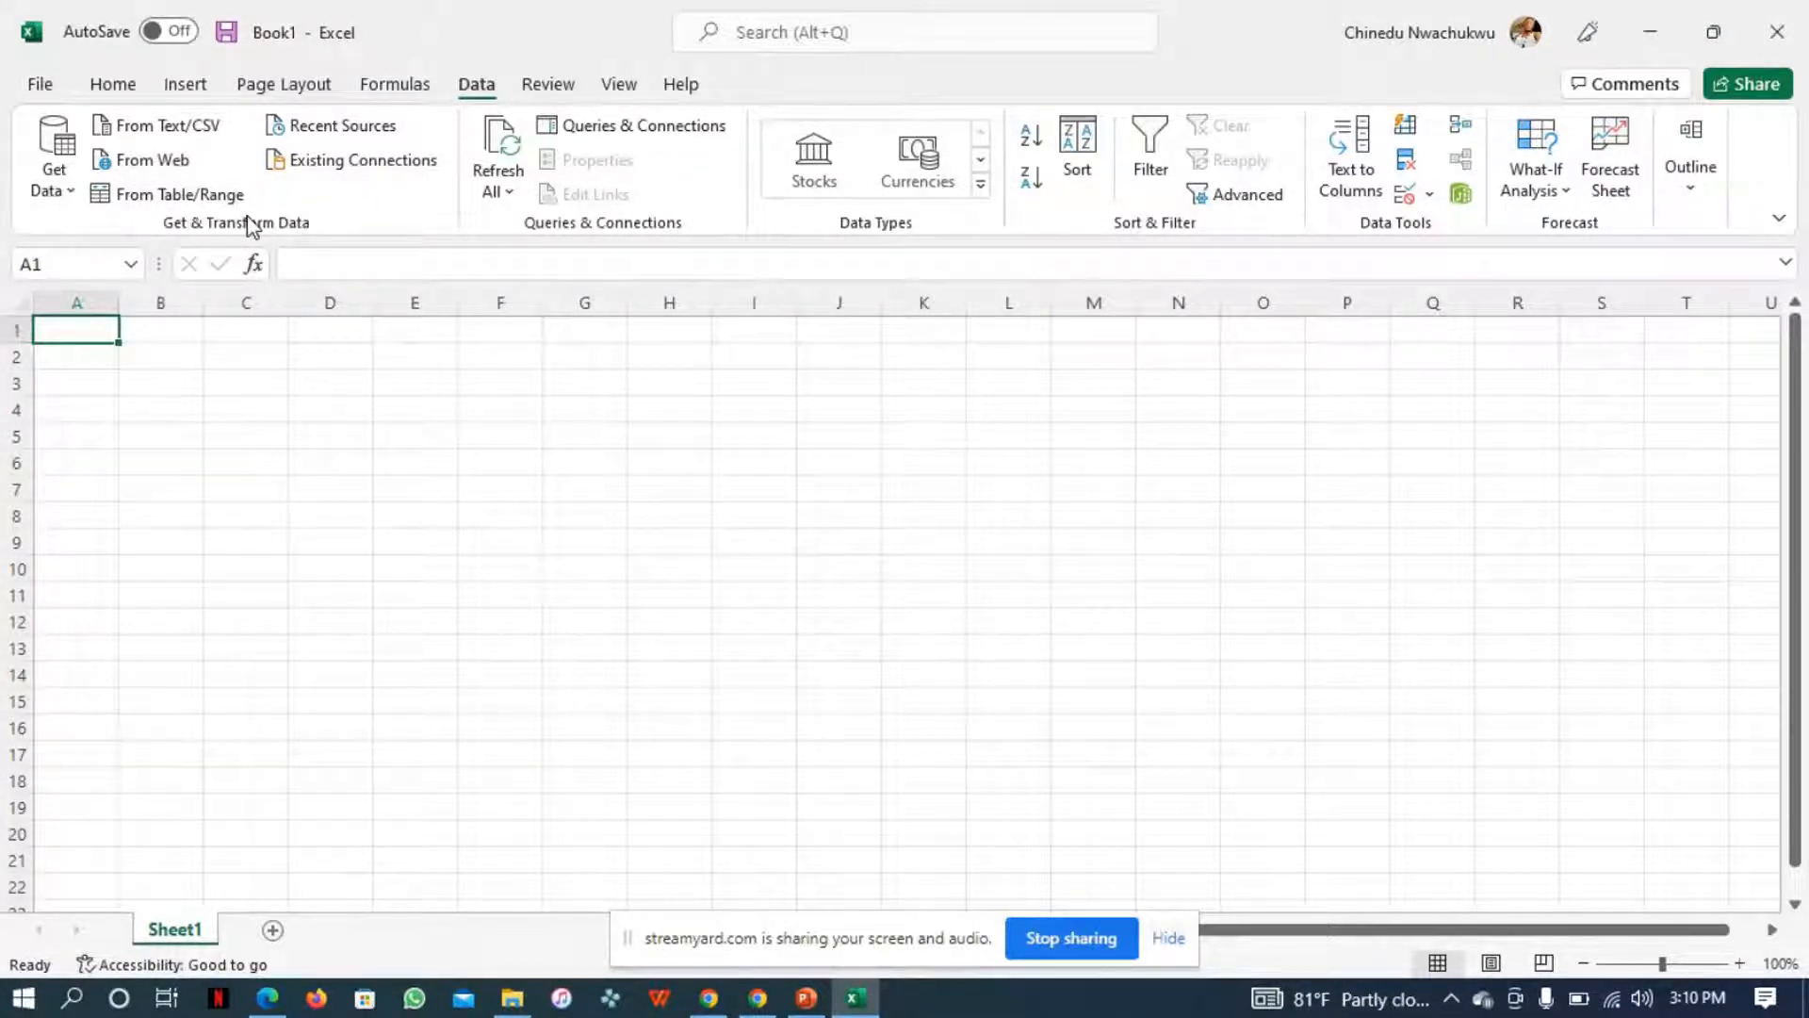
{"action": "left_click", "coordinate": [56, 184]}
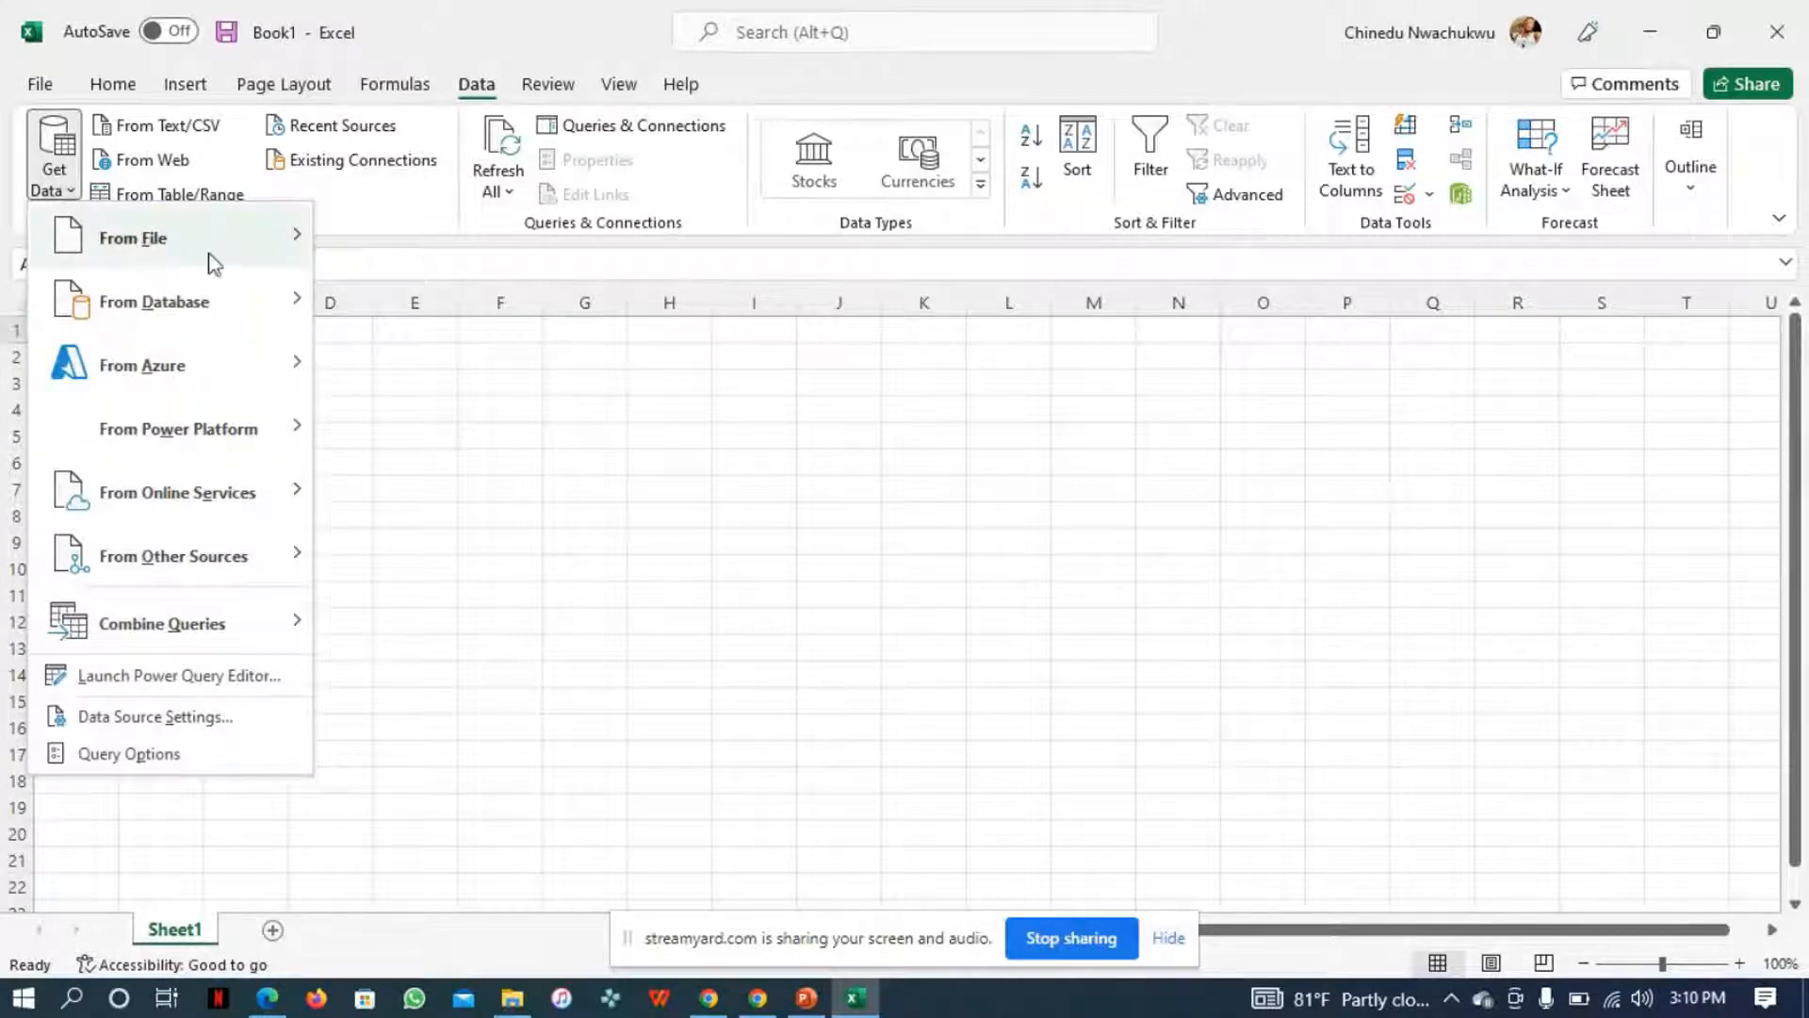
{"action": "mouse_move", "coordinate": [222, 266]}
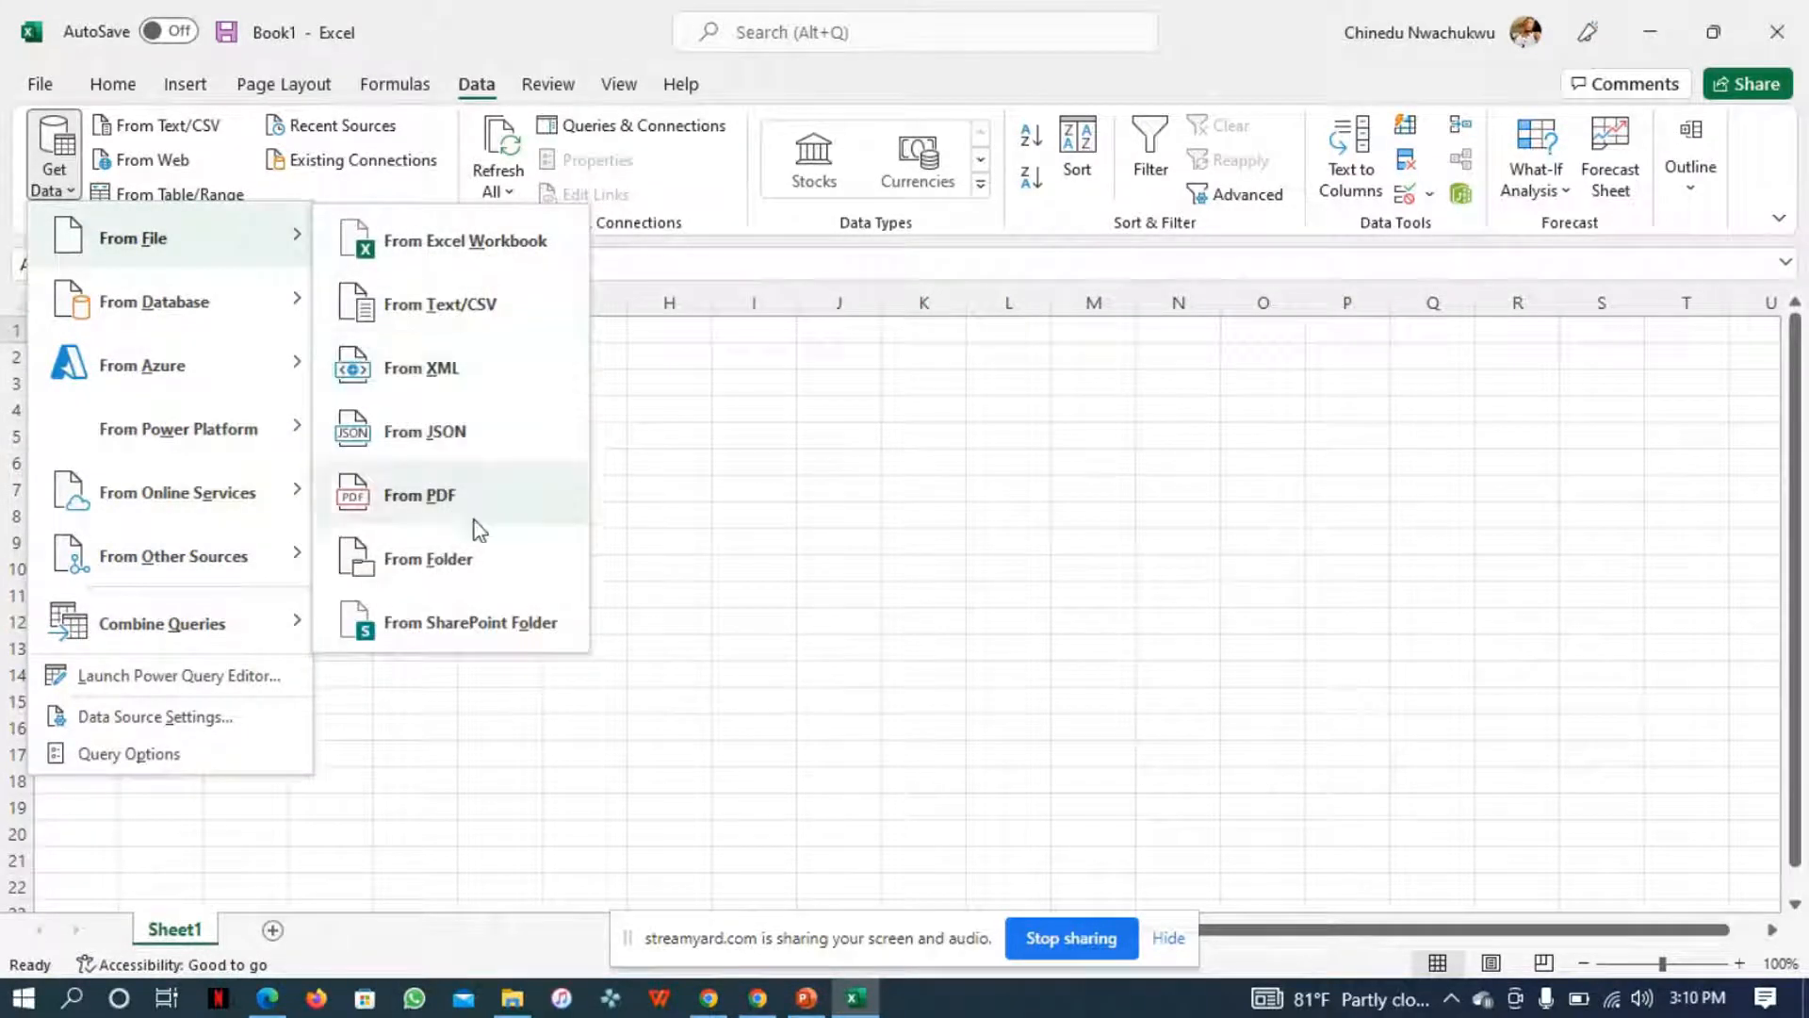
{"action": "left_click", "coordinate": [430, 261]}
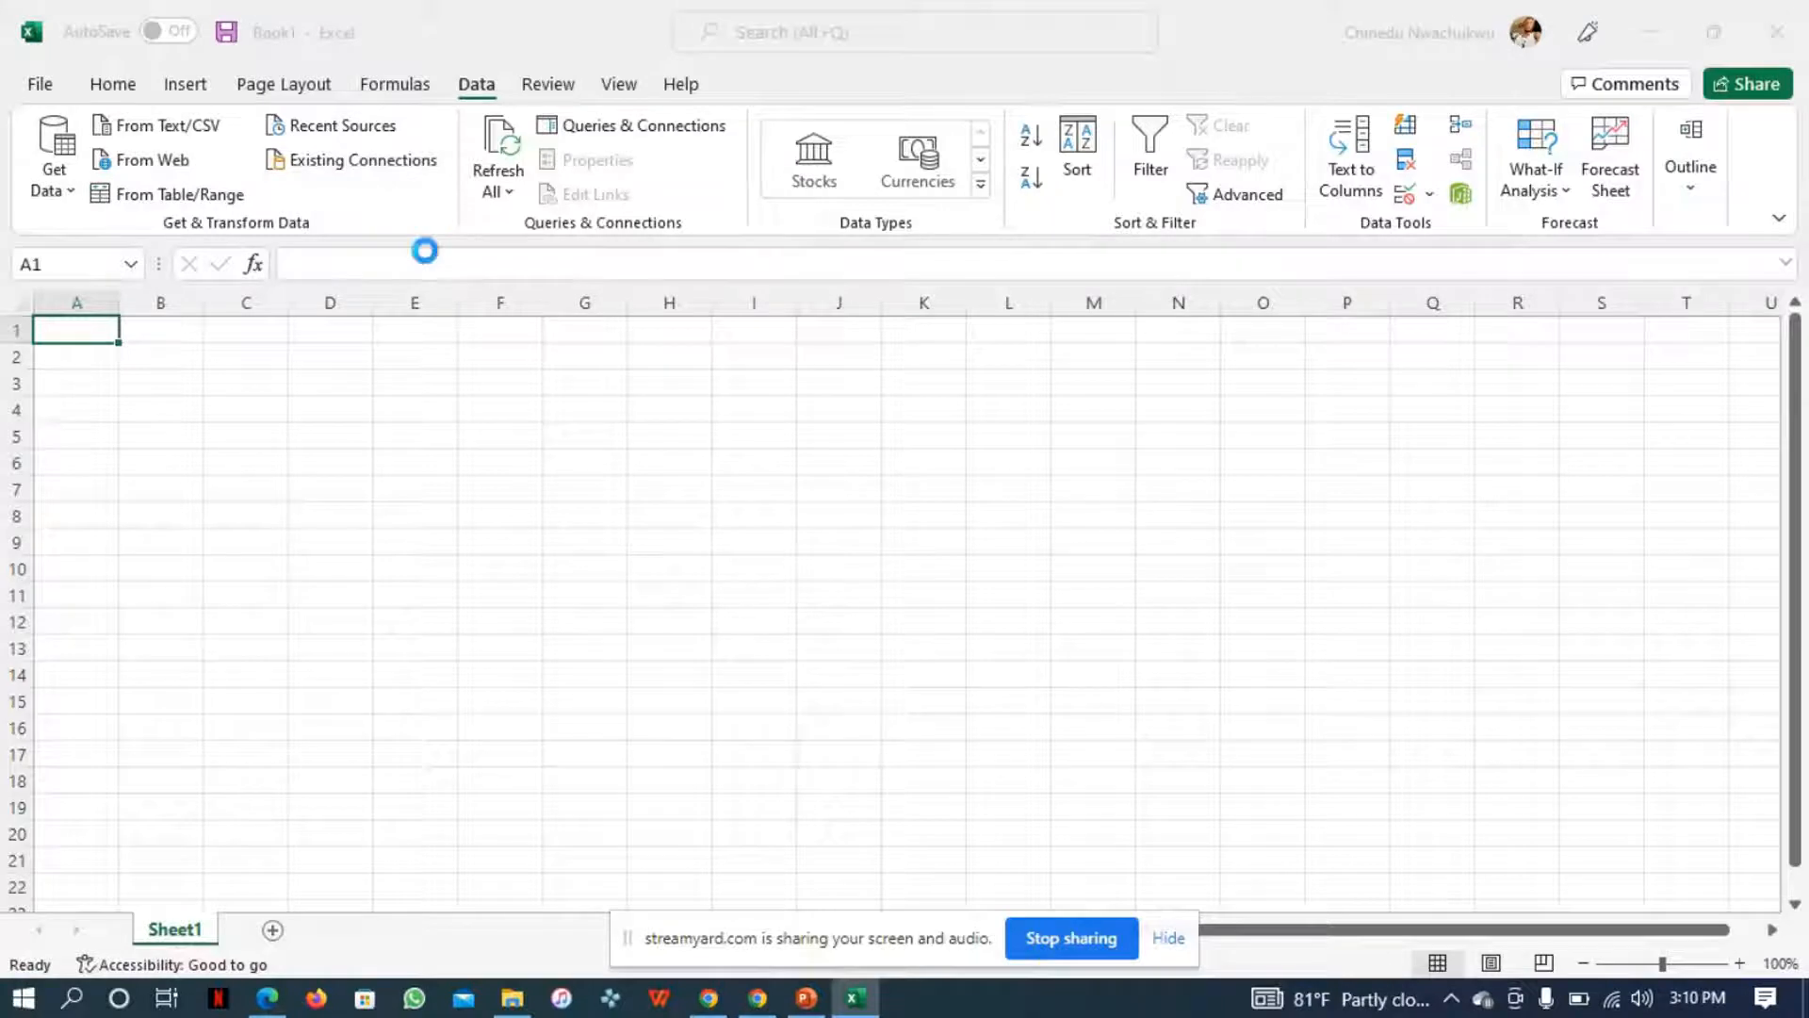
{"action": "left_click_drag", "start_coordinate": [739, 28], "coordinate": [933, 102]}
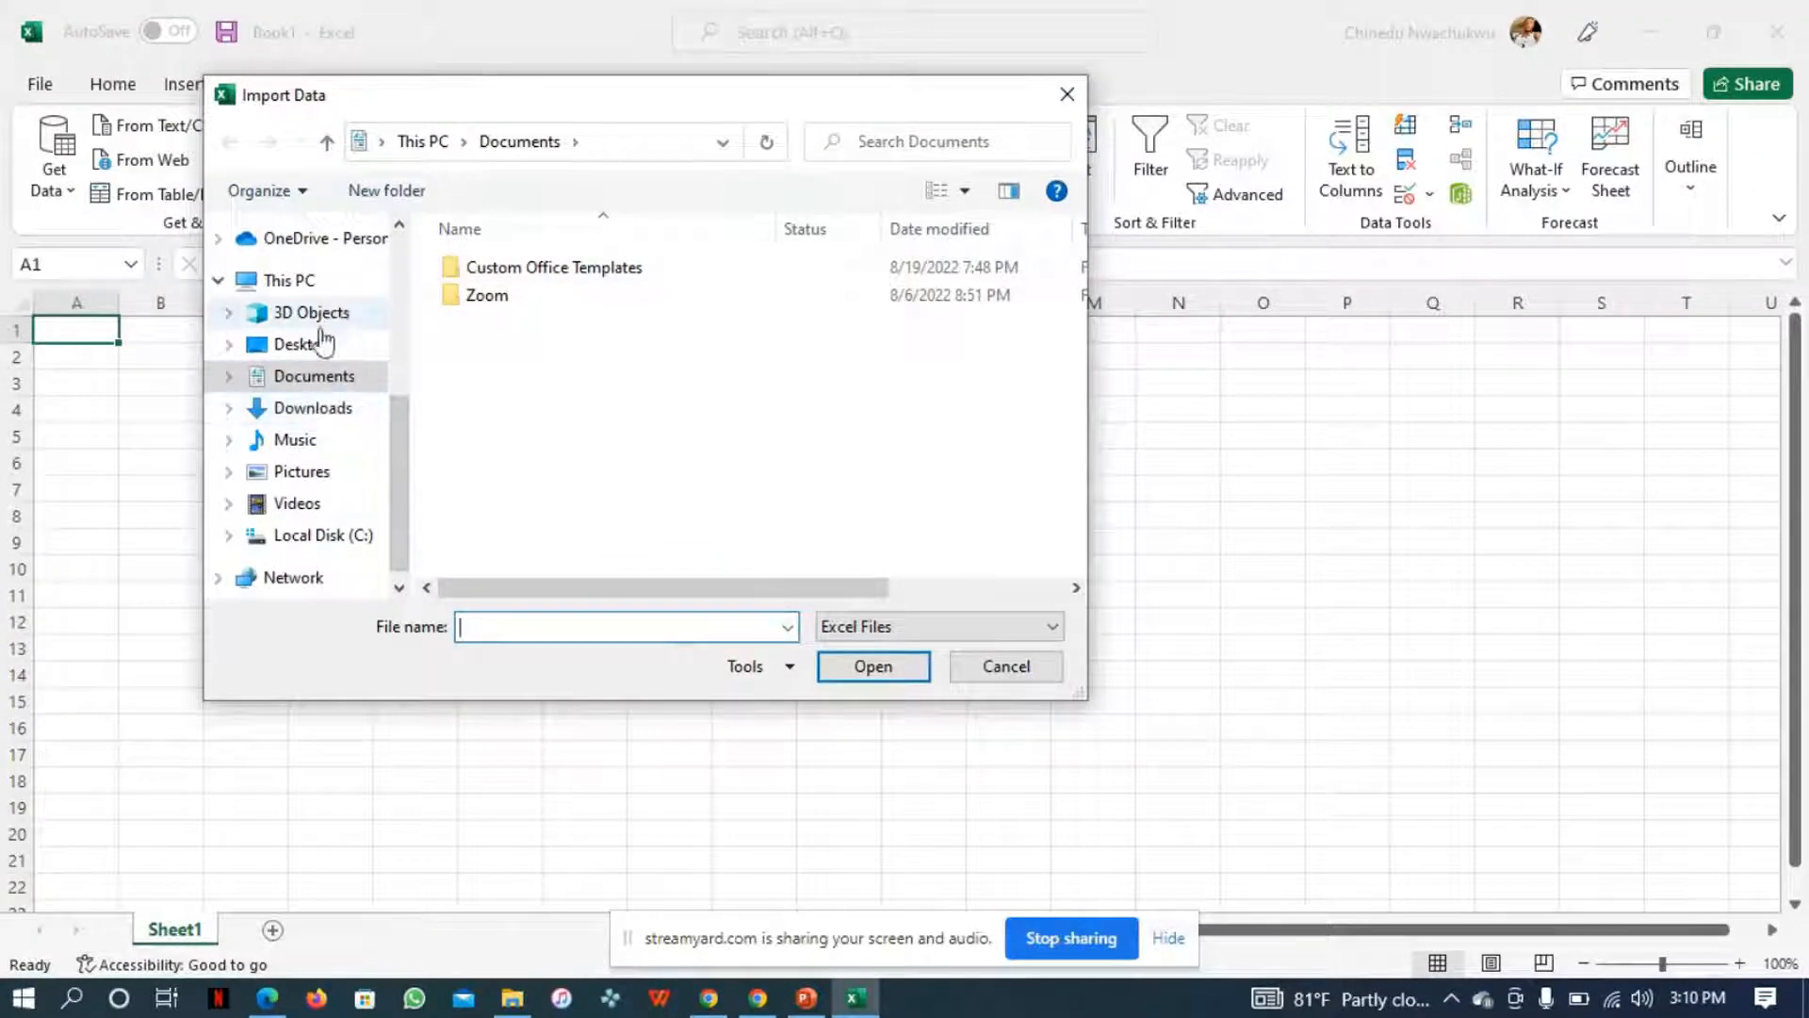
{"action": "left_click", "coordinate": [320, 413]}
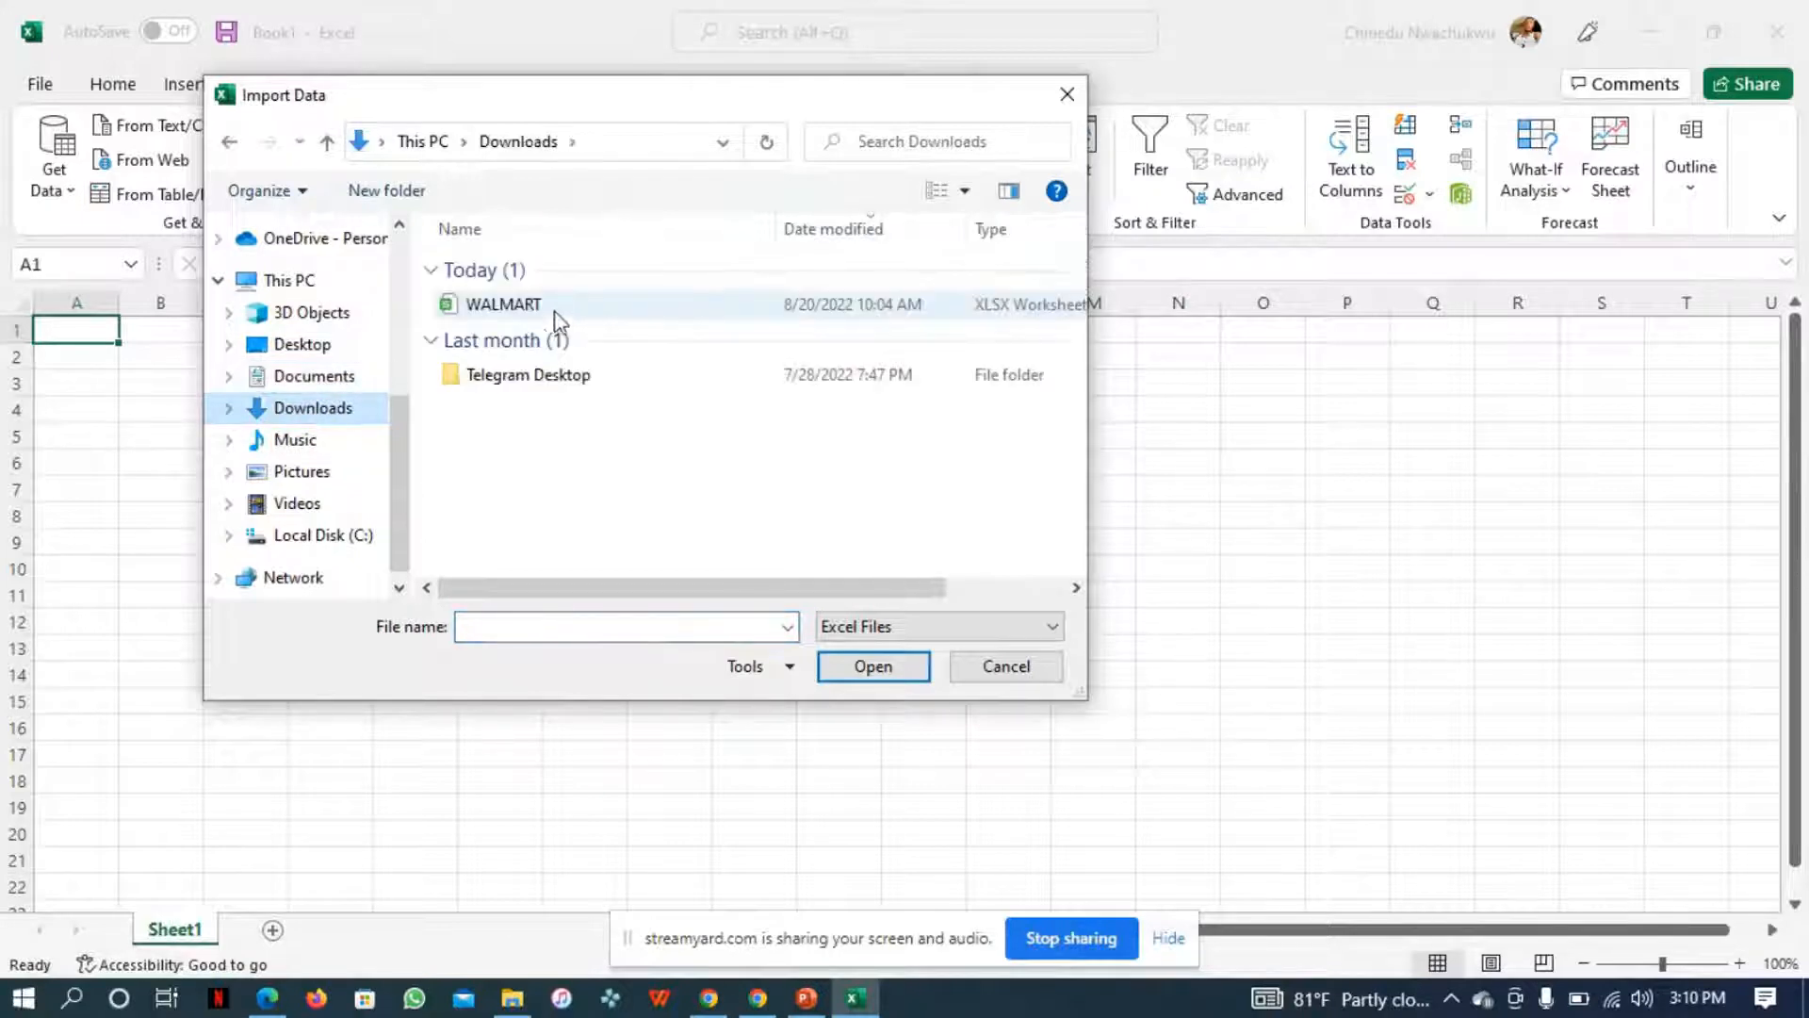
{"action": "left_click", "coordinate": [531, 313]}
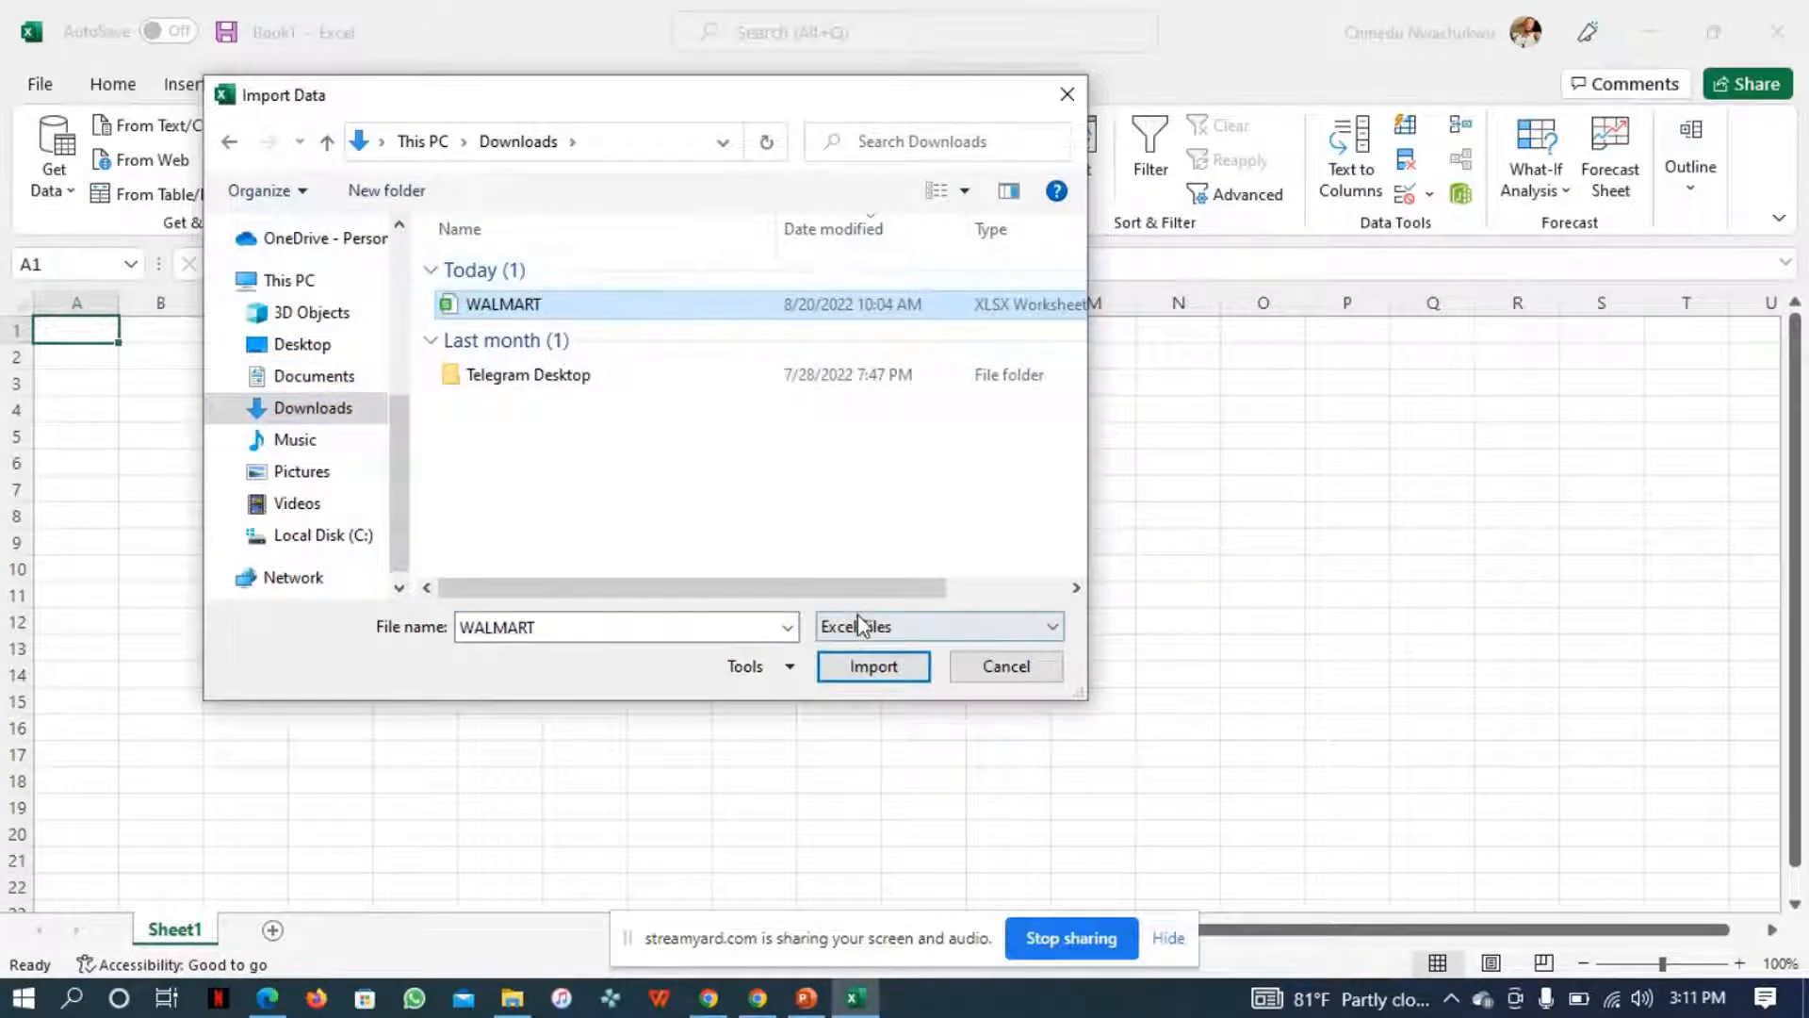
{"action": "left_click", "coordinate": [874, 668]}
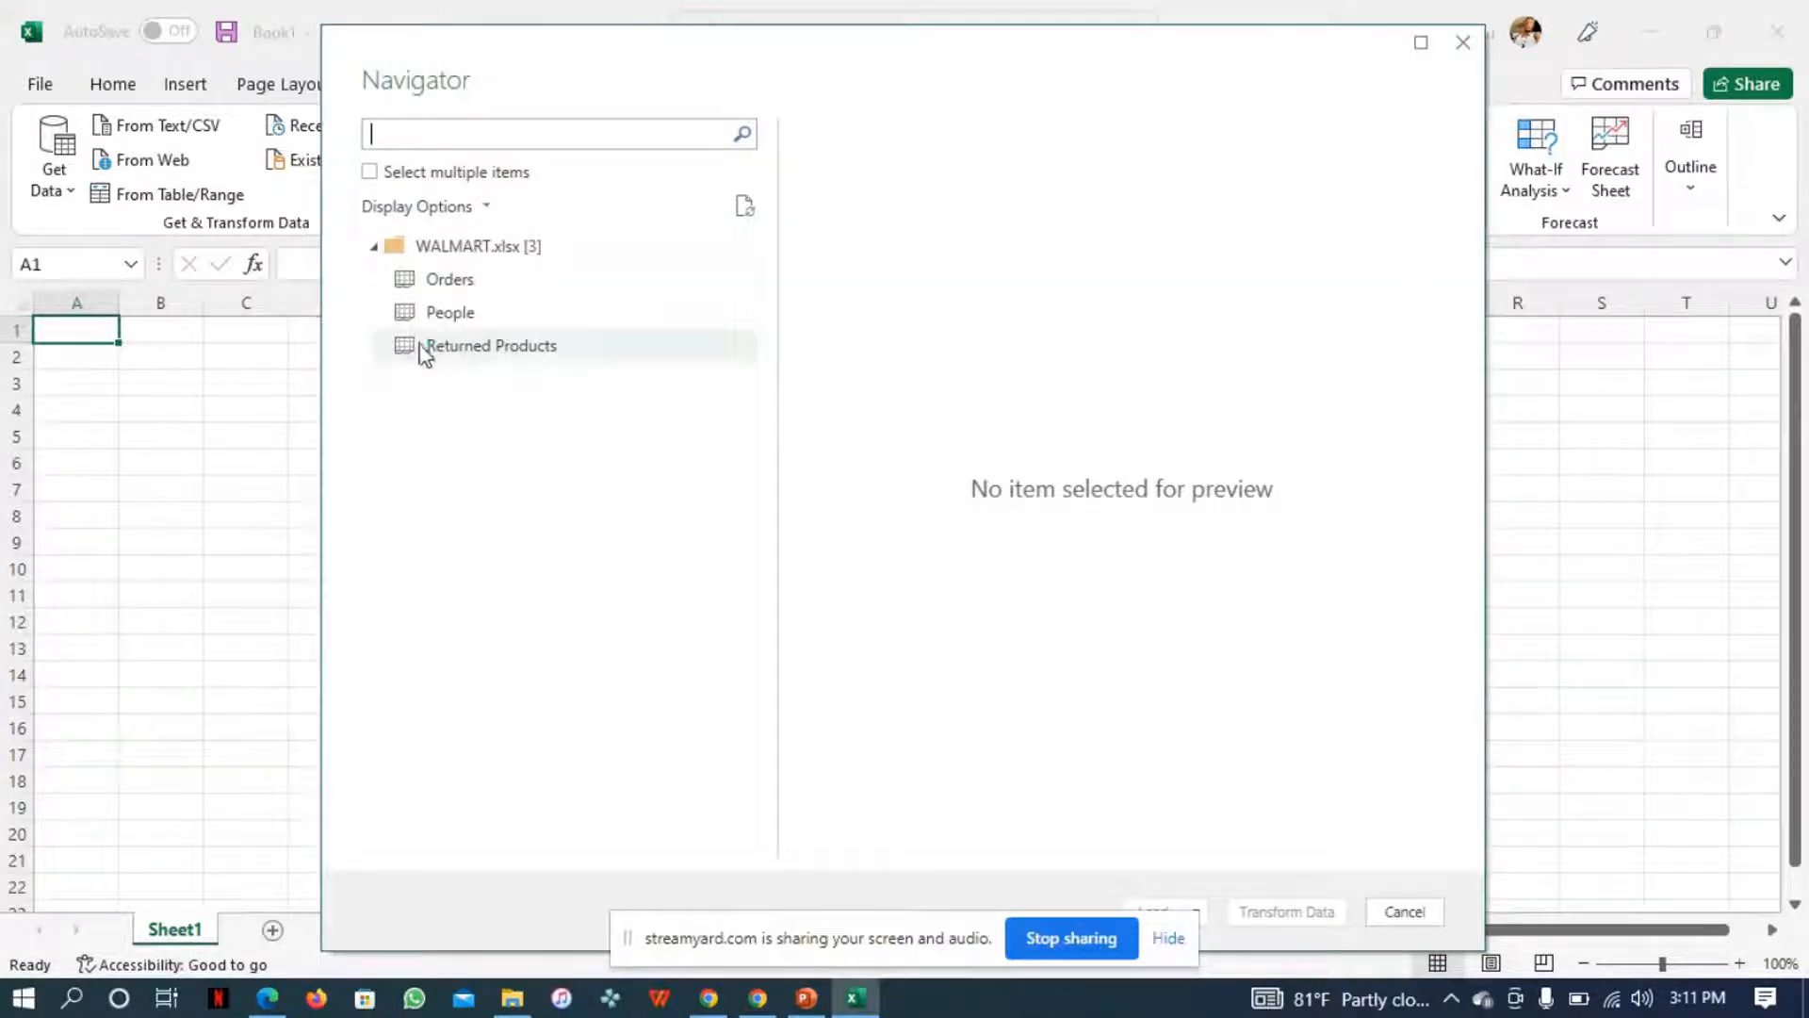
- Enable selection of multiple items, select only the Orders table, and open it for transformation in Power Query Editor
{"action": "left_click", "coordinate": [421, 346]}
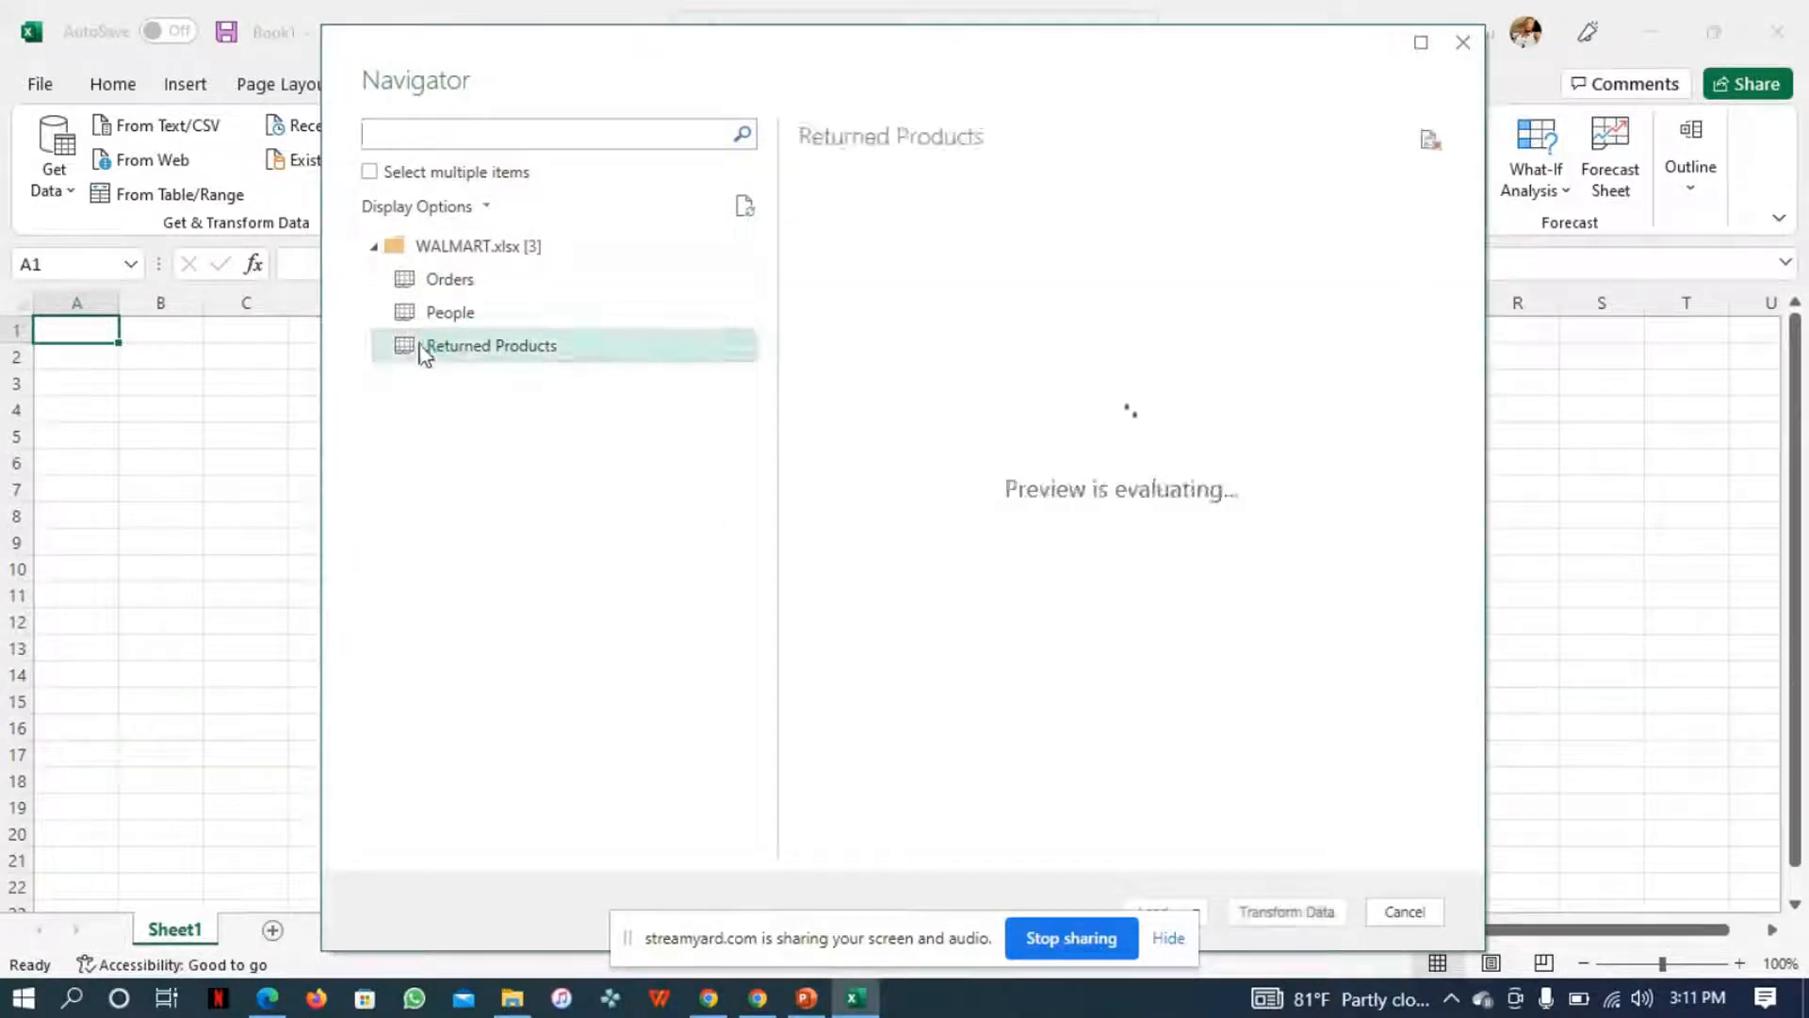
{"action": "left_click", "coordinate": [423, 284]}
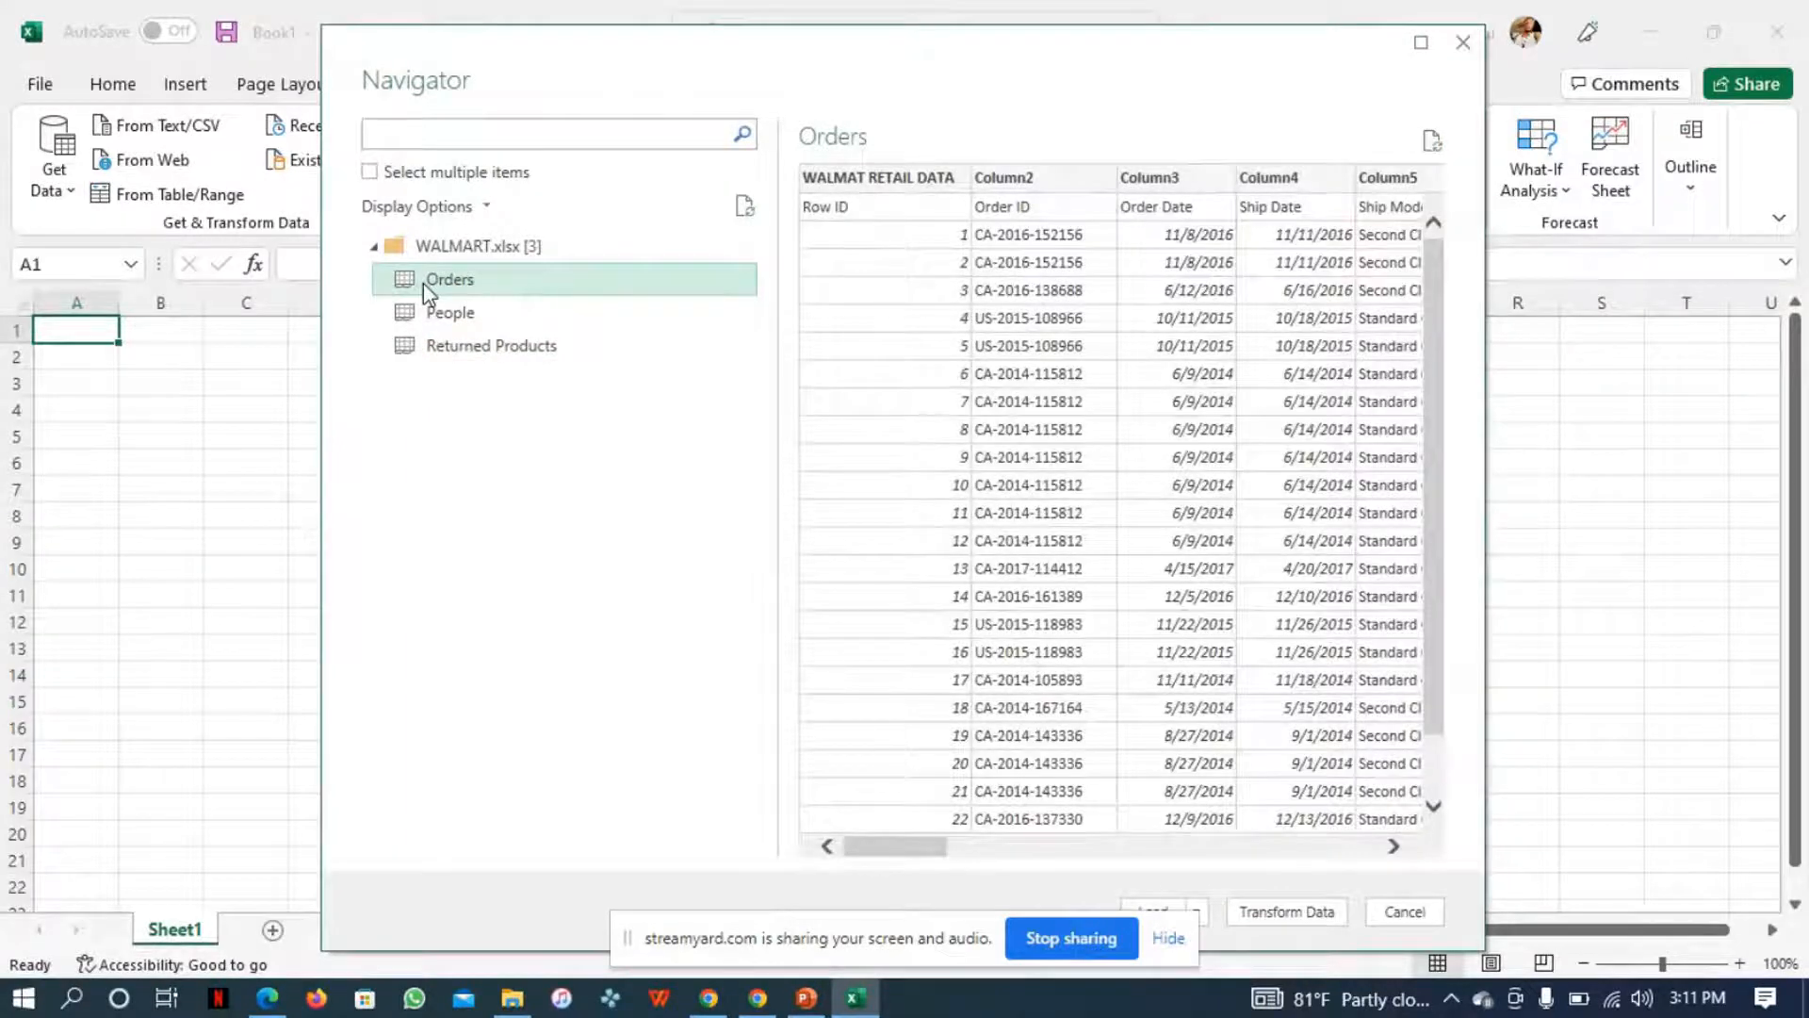
{"action": "left_click", "coordinate": [371, 173]}
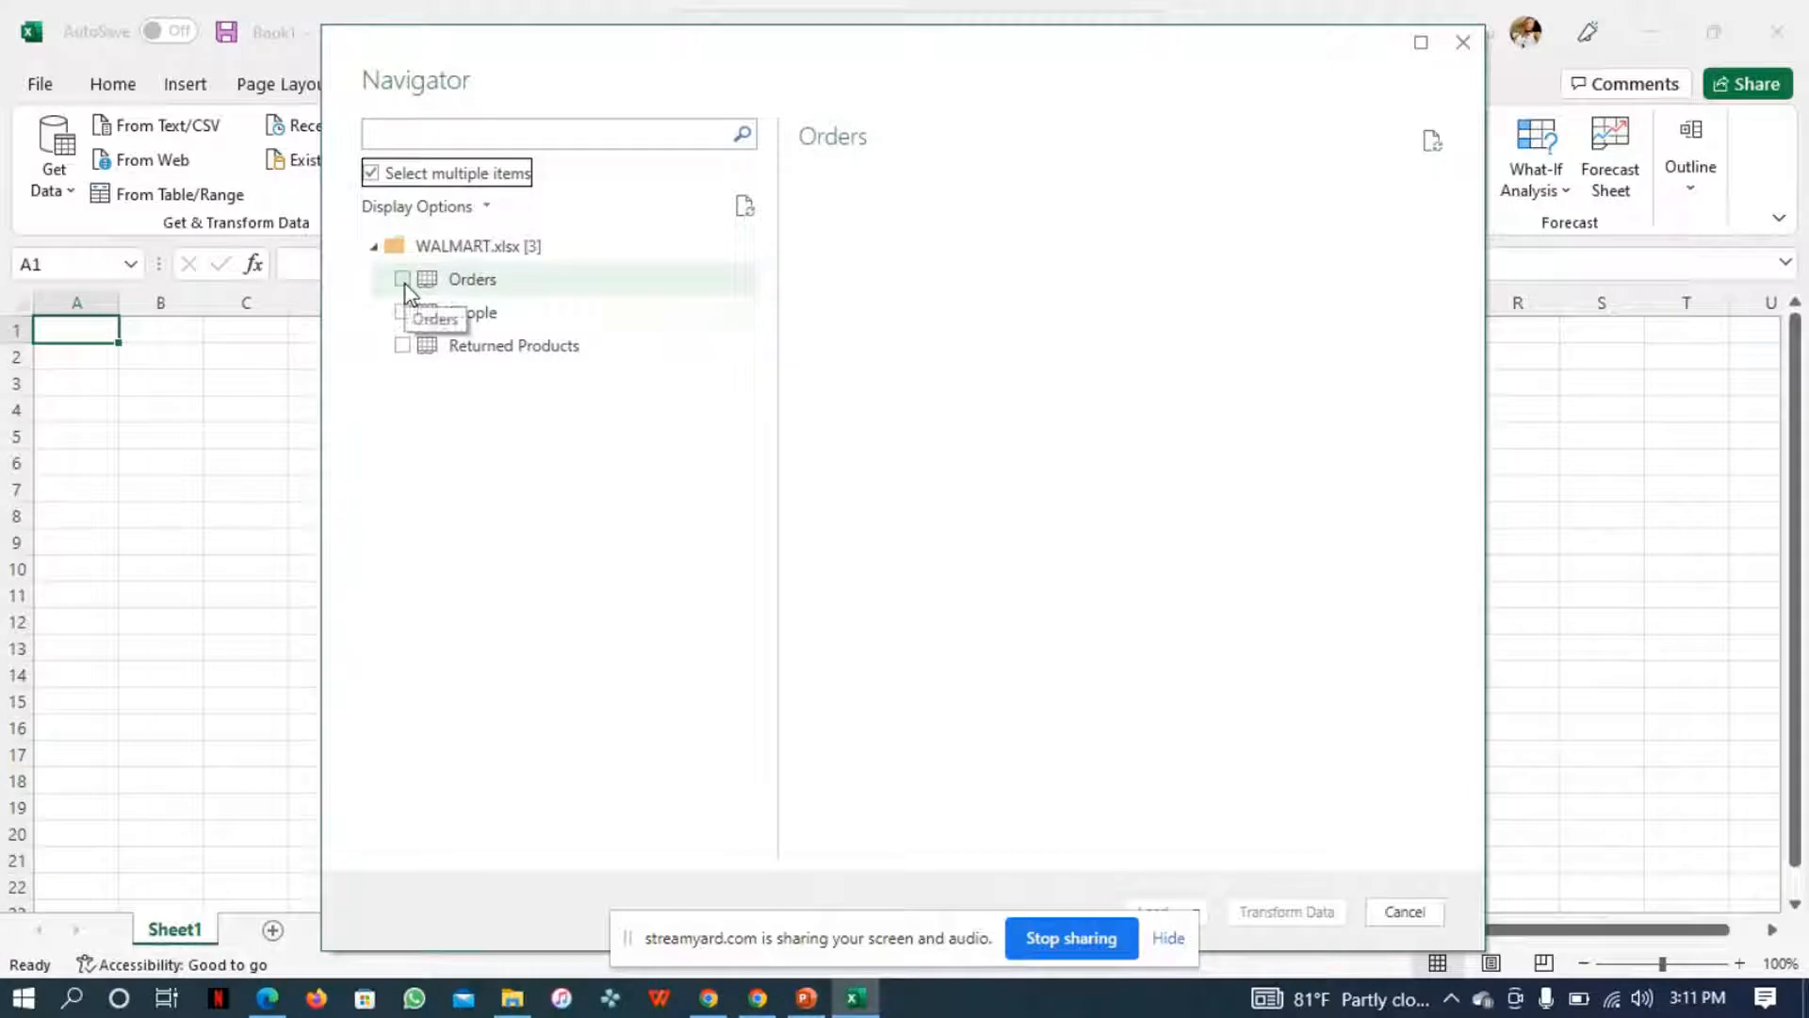
{"action": "left_click", "coordinate": [402, 280]}
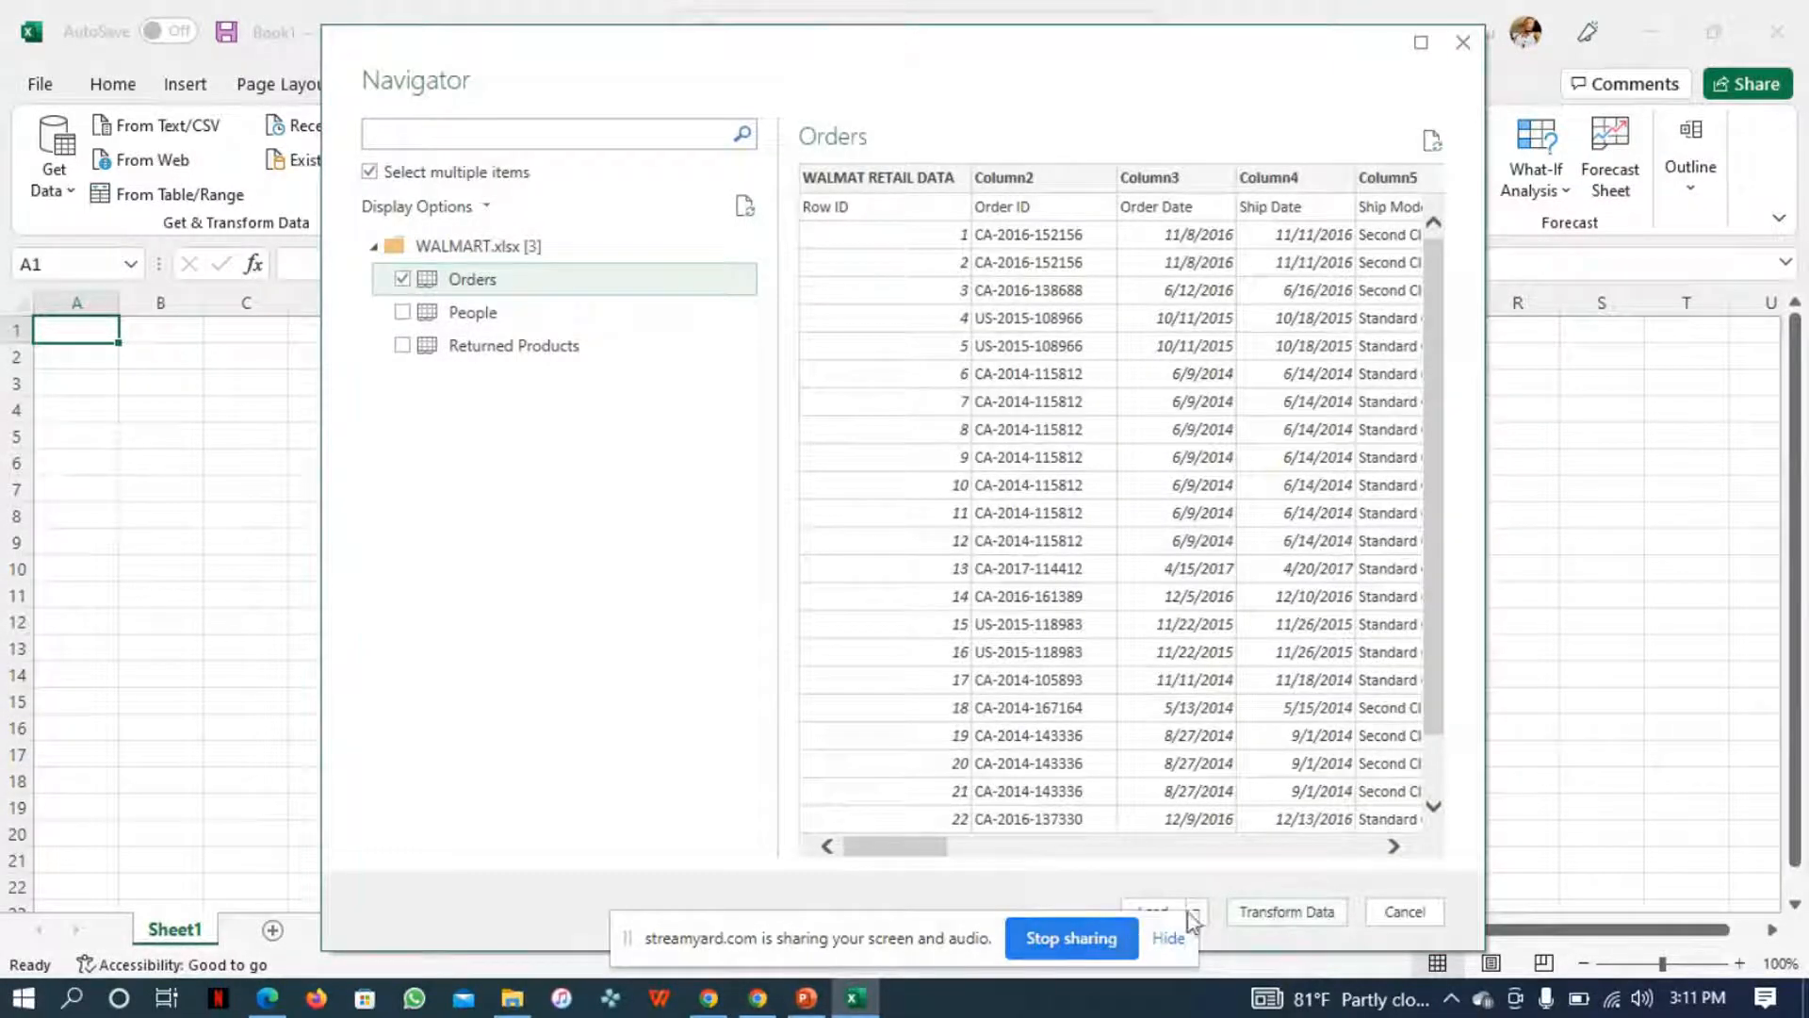
{"action": "left_click", "coordinate": [1167, 938]}
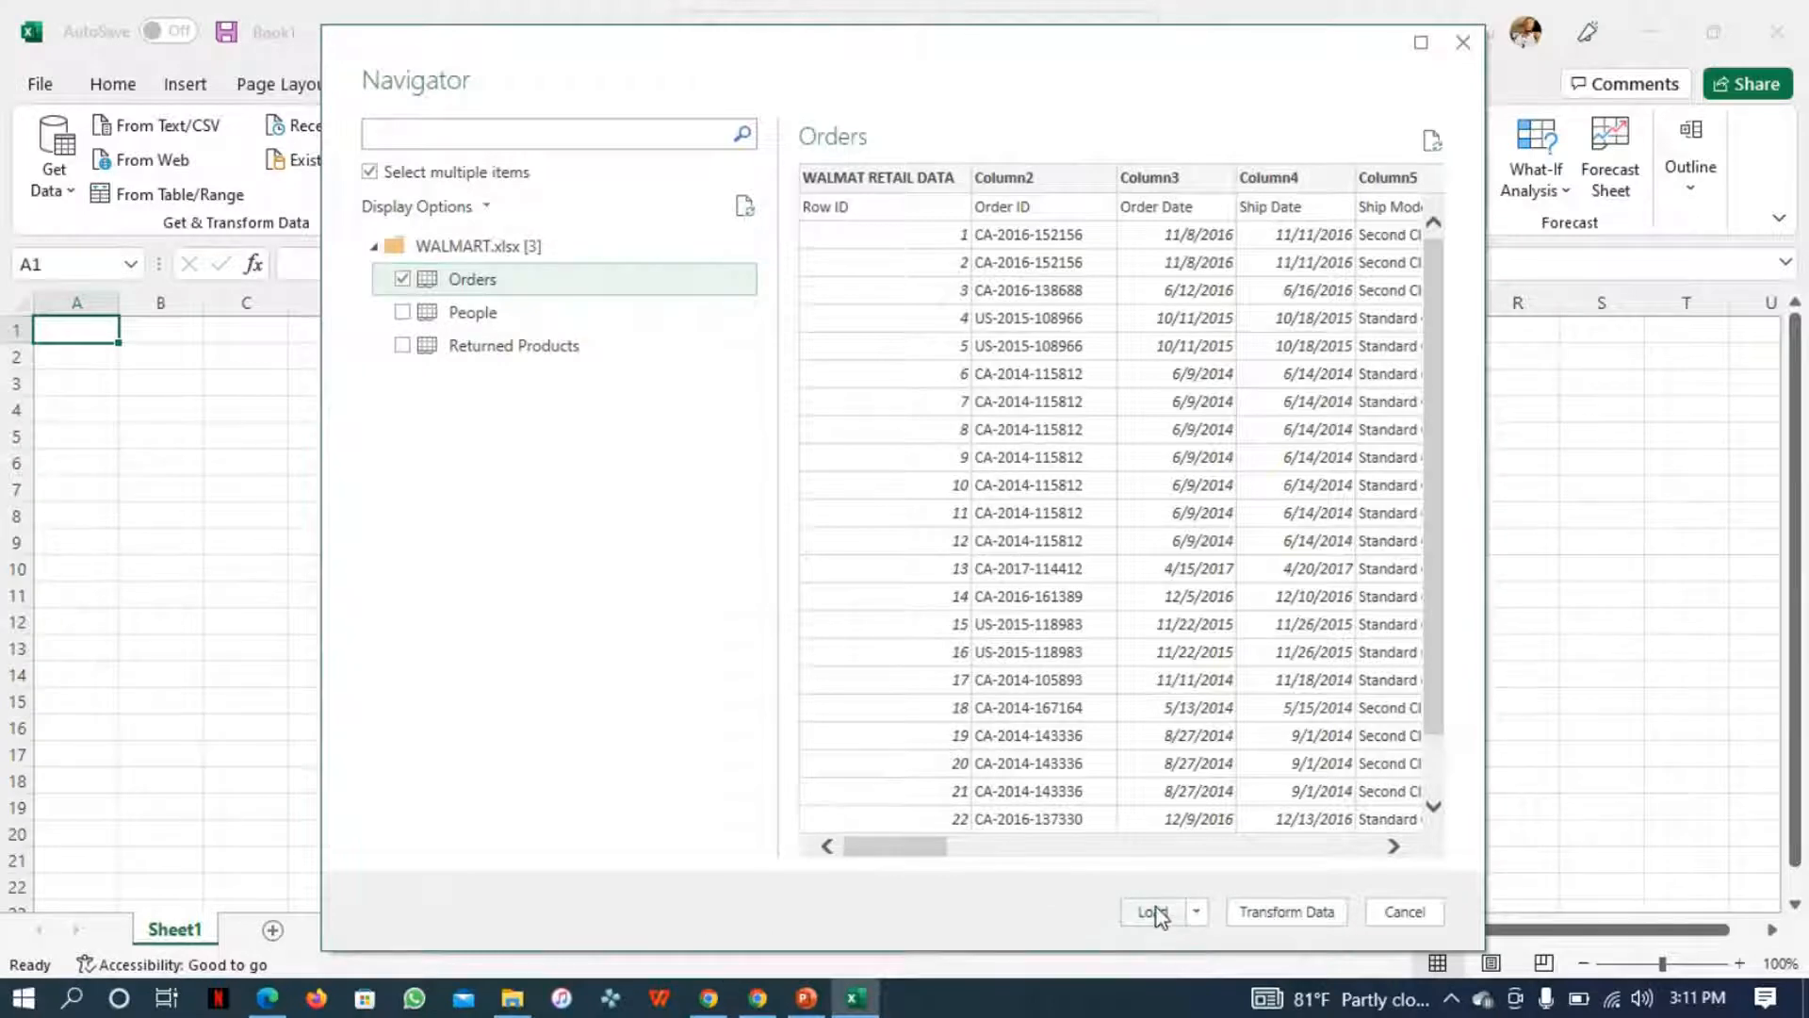
{"action": "left_click", "coordinate": [1257, 912]}
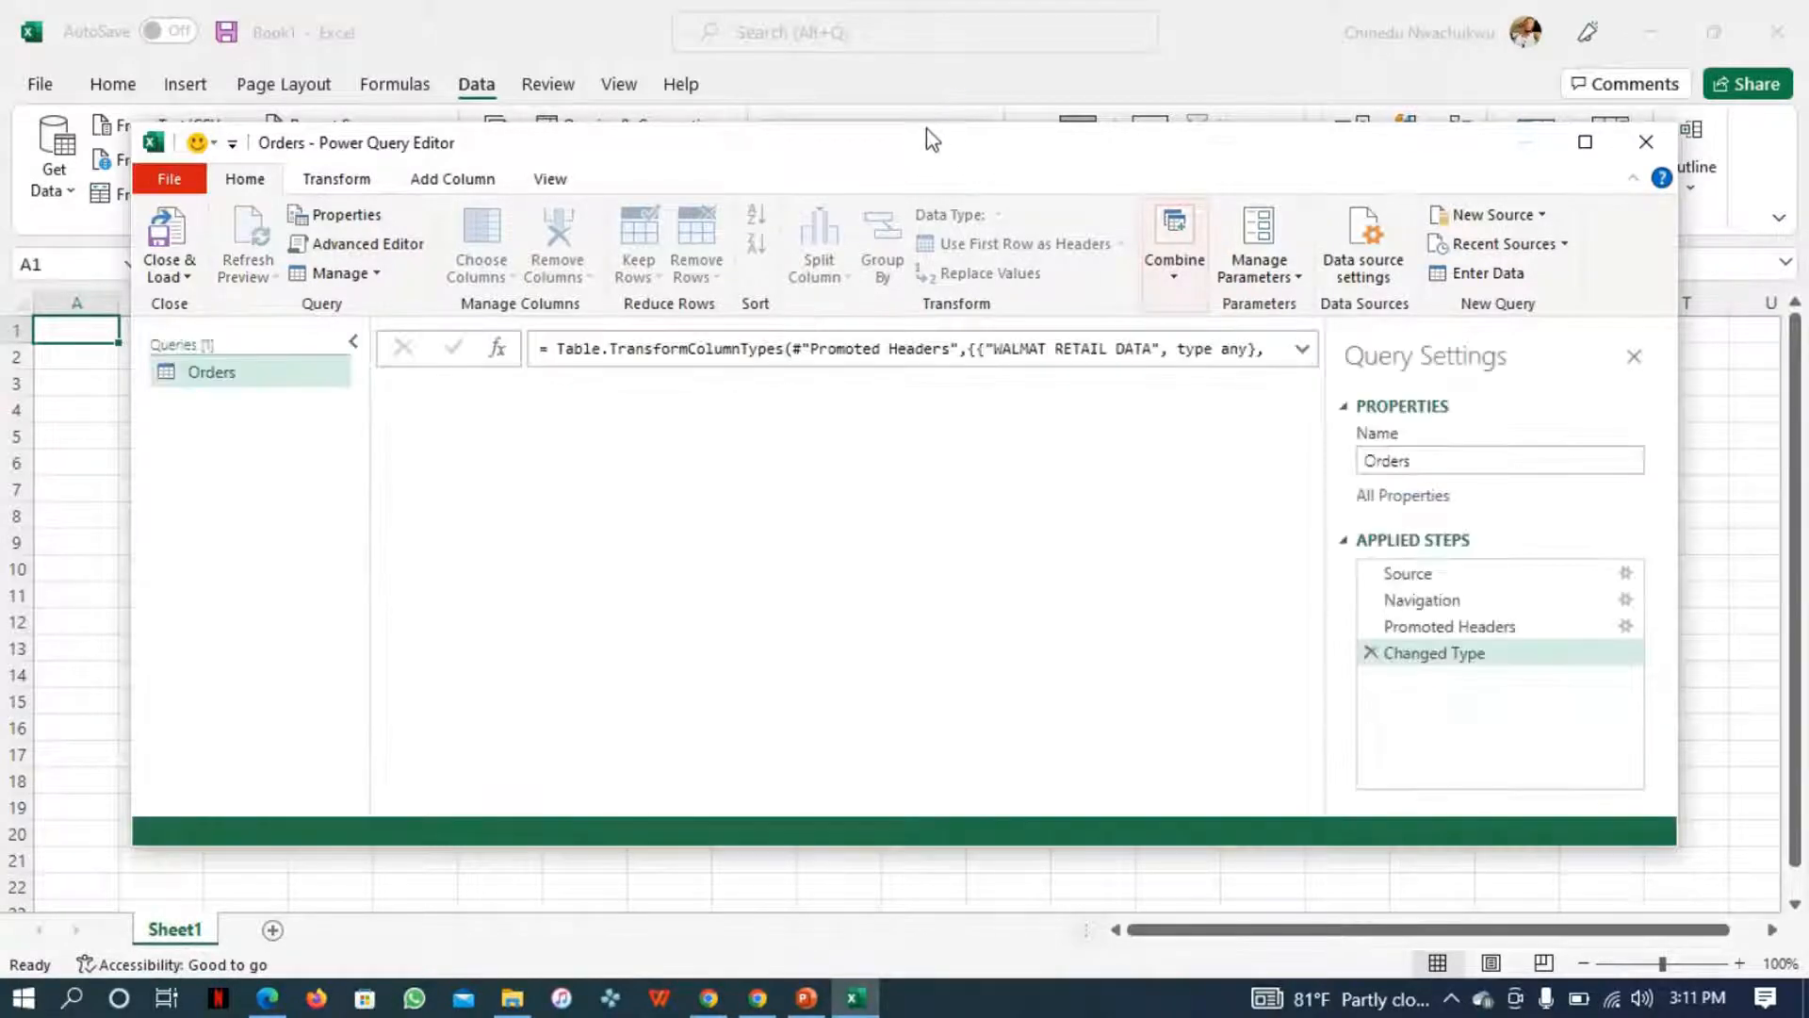
- Remove the WALMAT RETAIL DATA and Column2 columns from the Orders query, and use its first row as headers
{"action": "left_click_drag", "start_coordinate": [929, 146], "coordinate": [895, 96]}
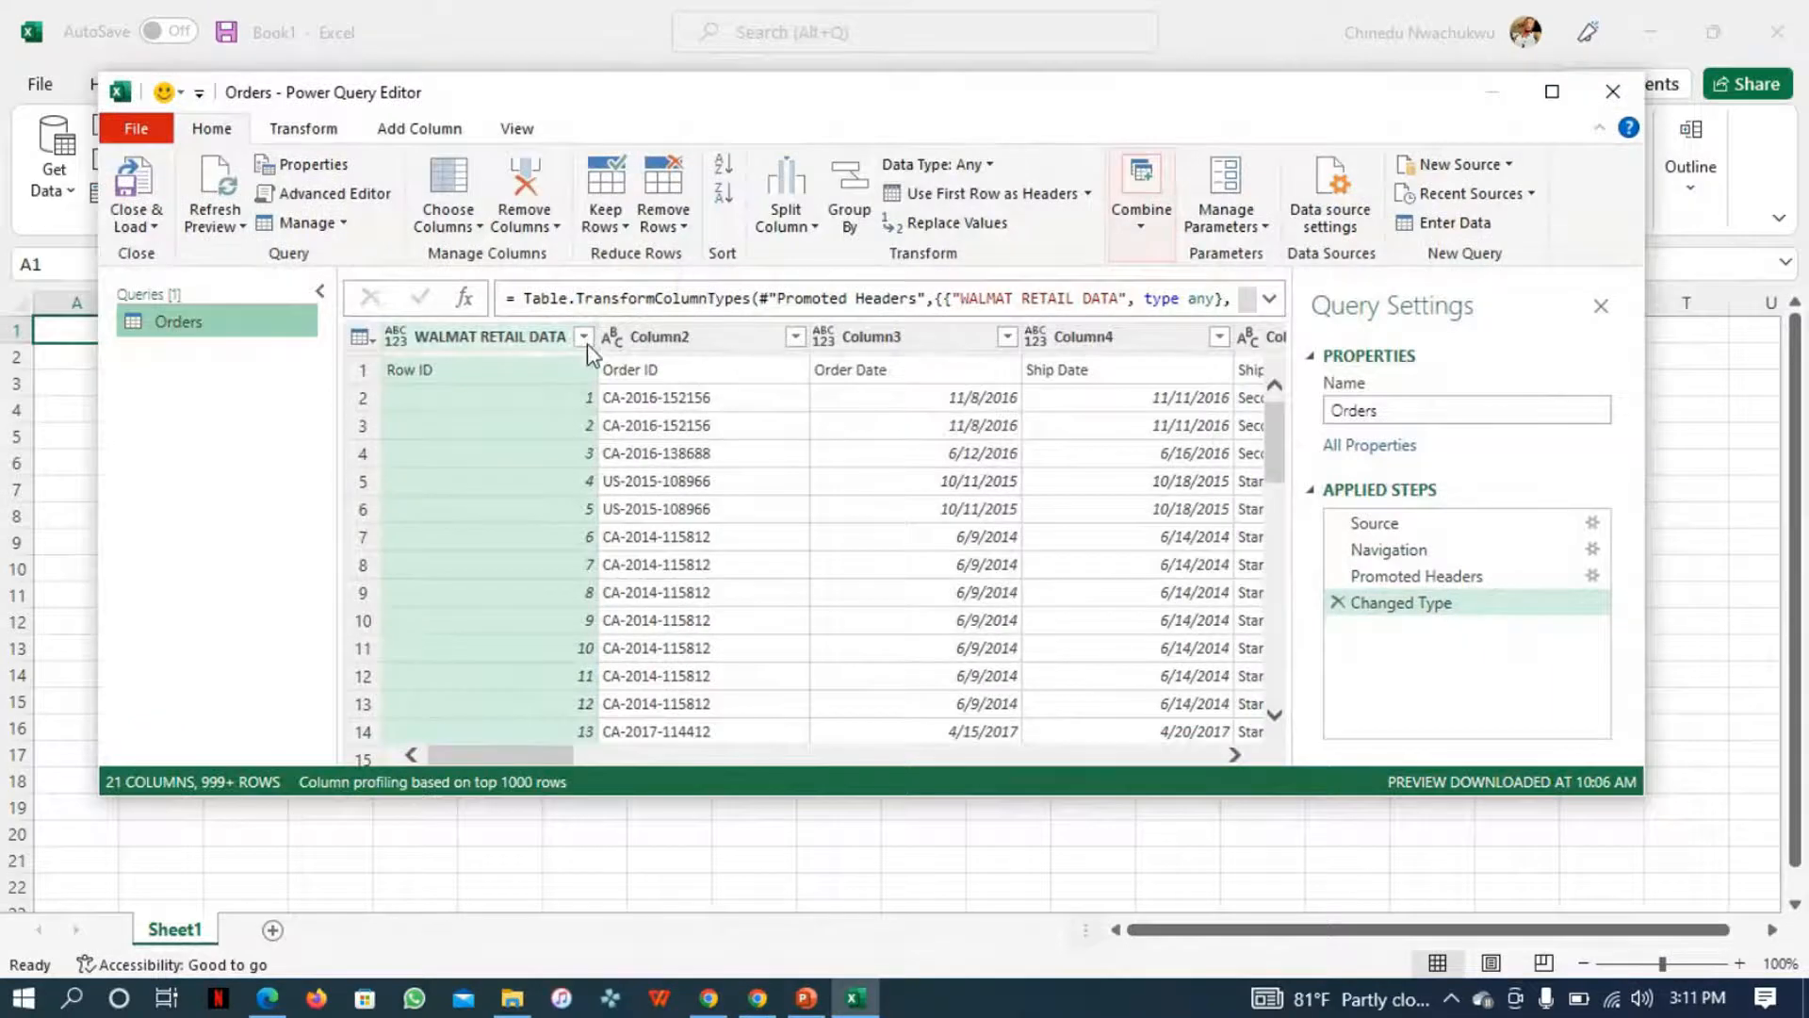
{"action": "left_click", "coordinate": [585, 339]}
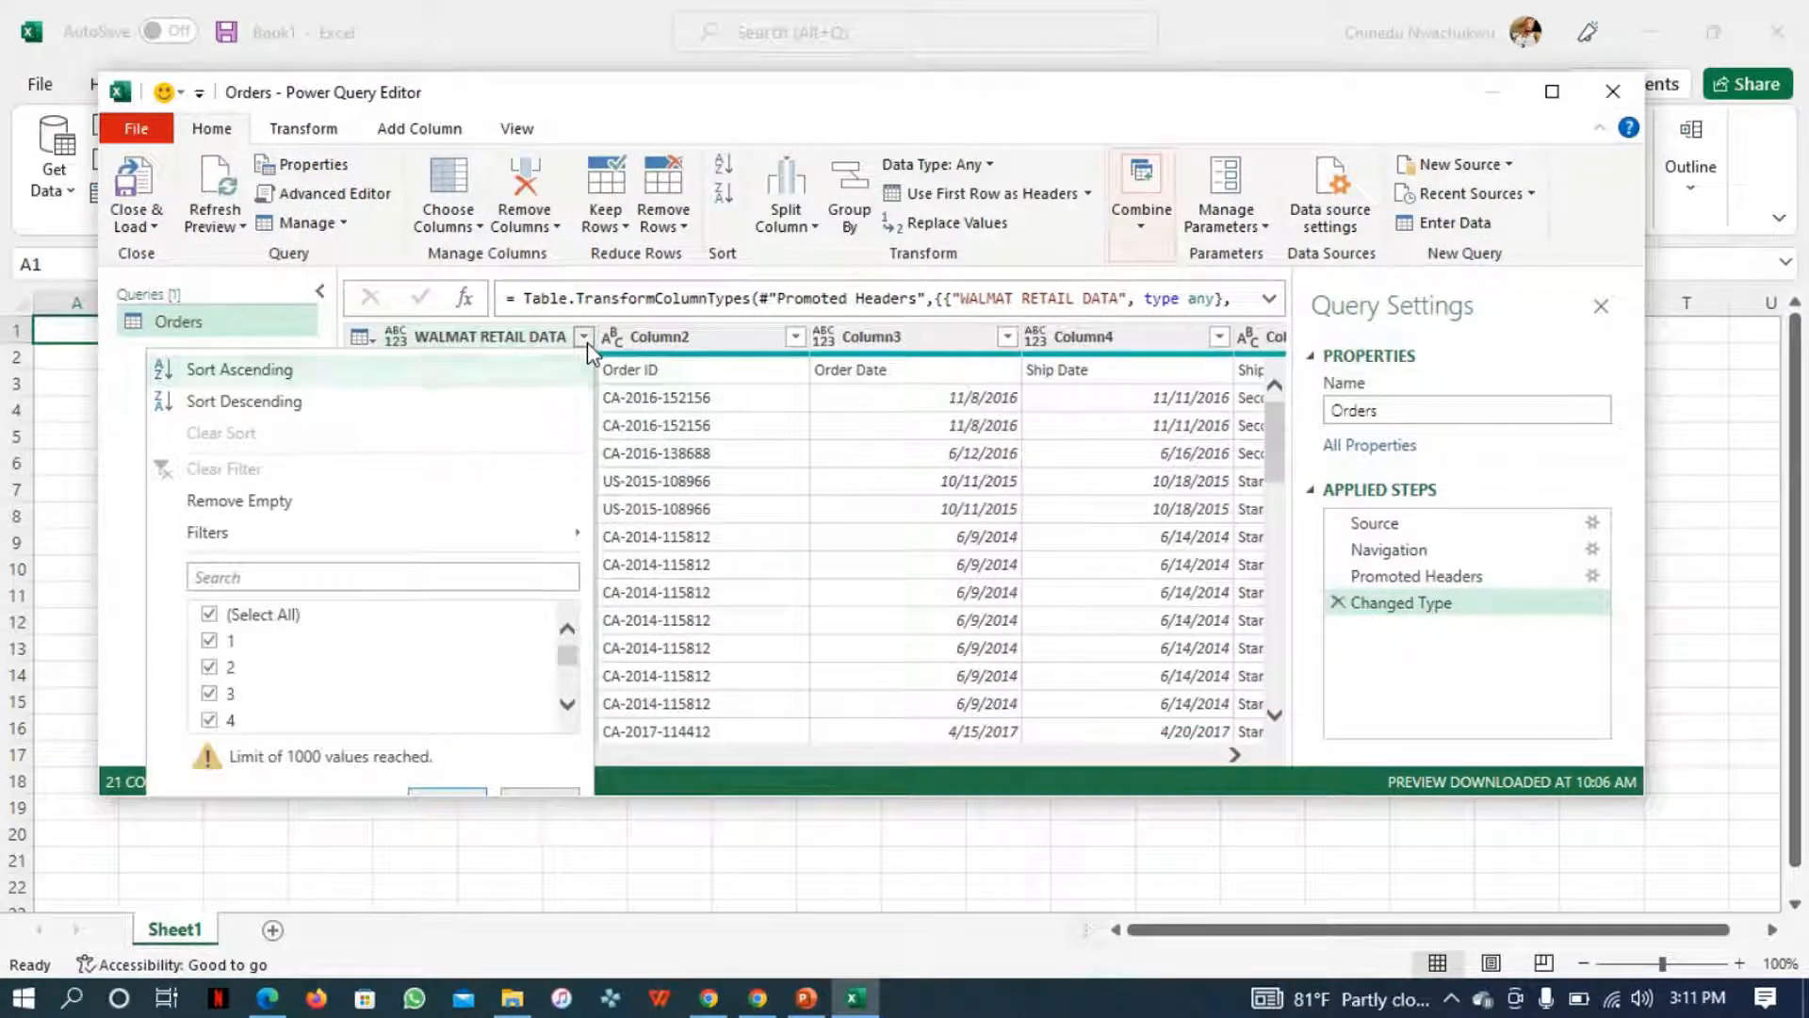
{"action": "left_click", "coordinate": [585, 340]}
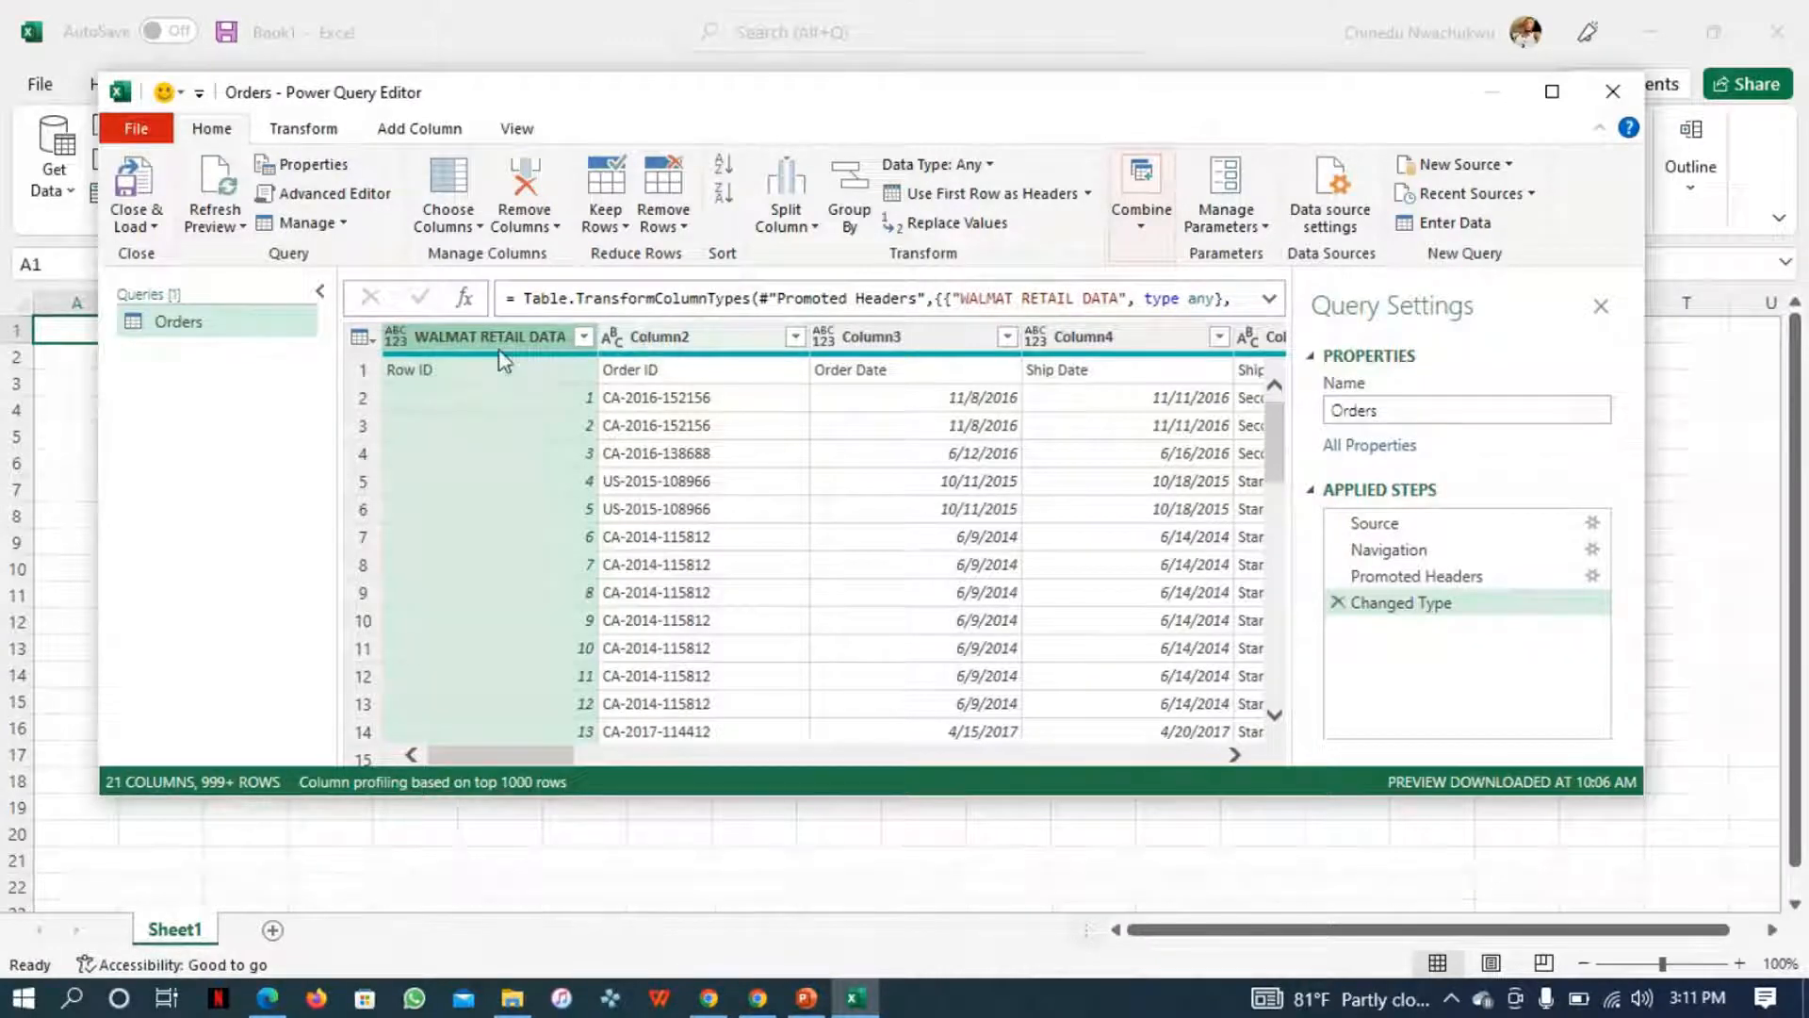
{"action": "left_click", "coordinate": [682, 340], "text": "ctrl"}
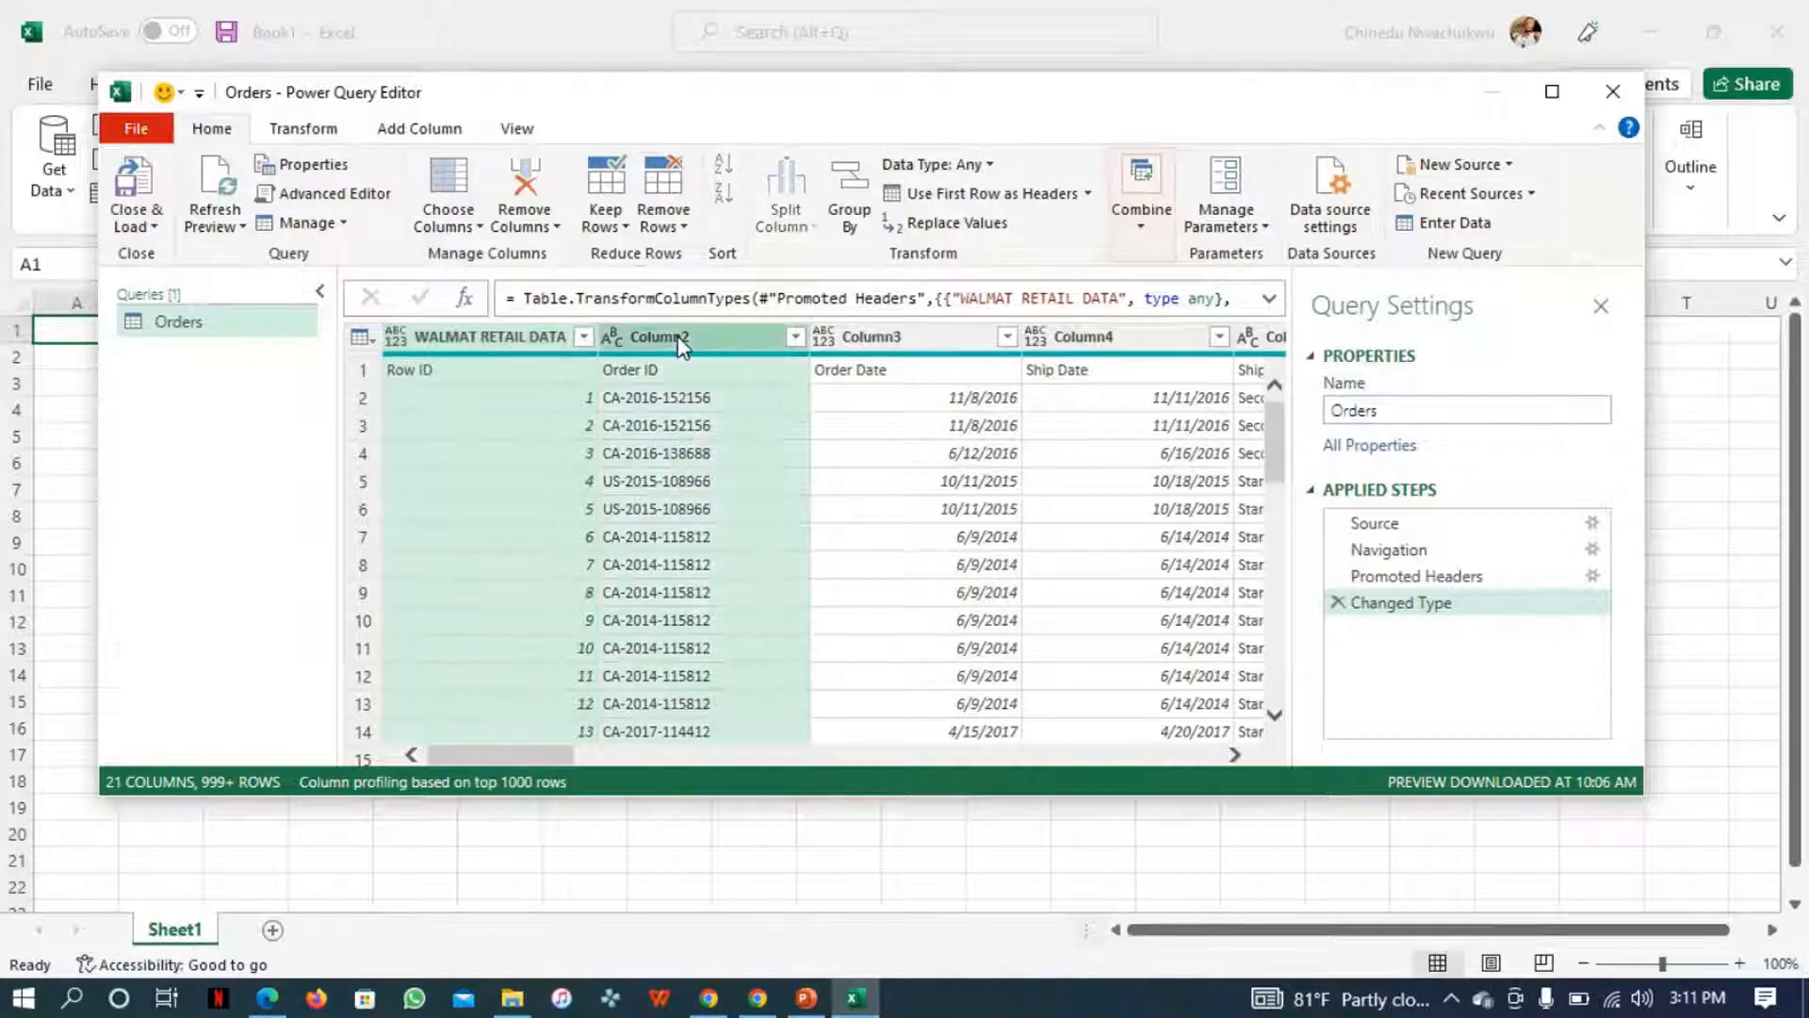
{"action": "right_click", "coordinate": [682, 344]}
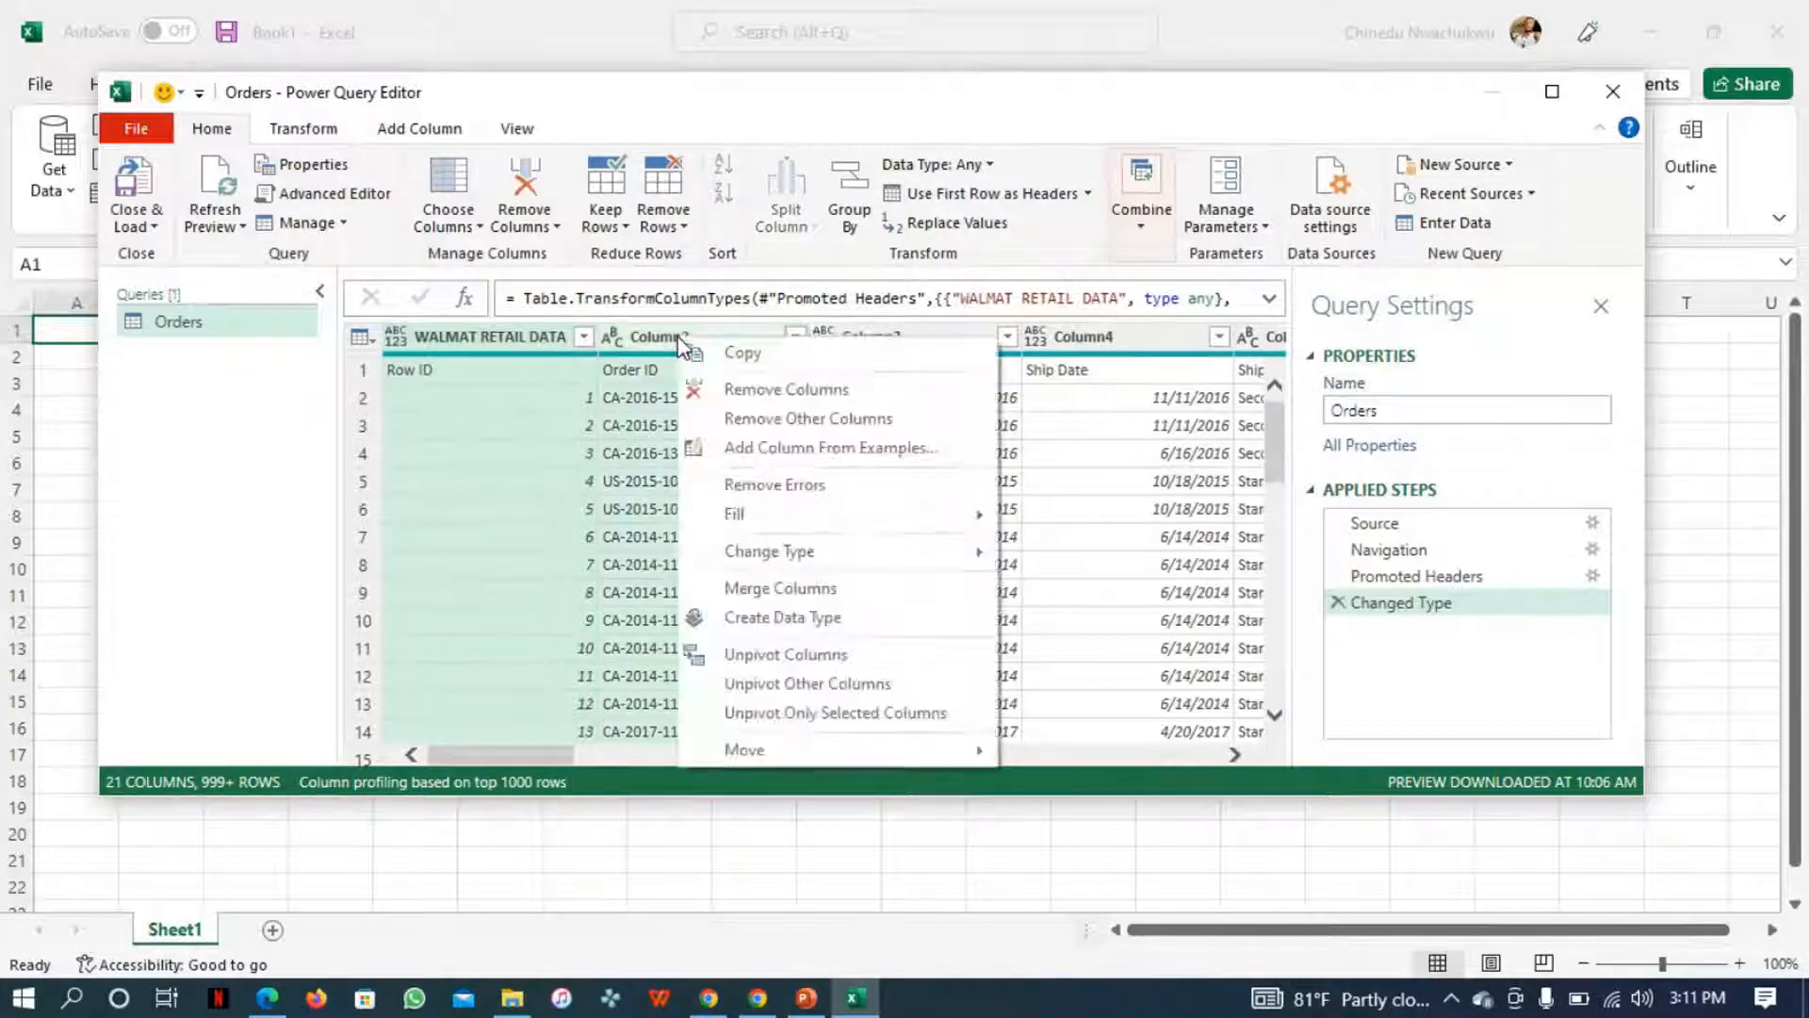
{"action": "left_click", "coordinate": [768, 396]}
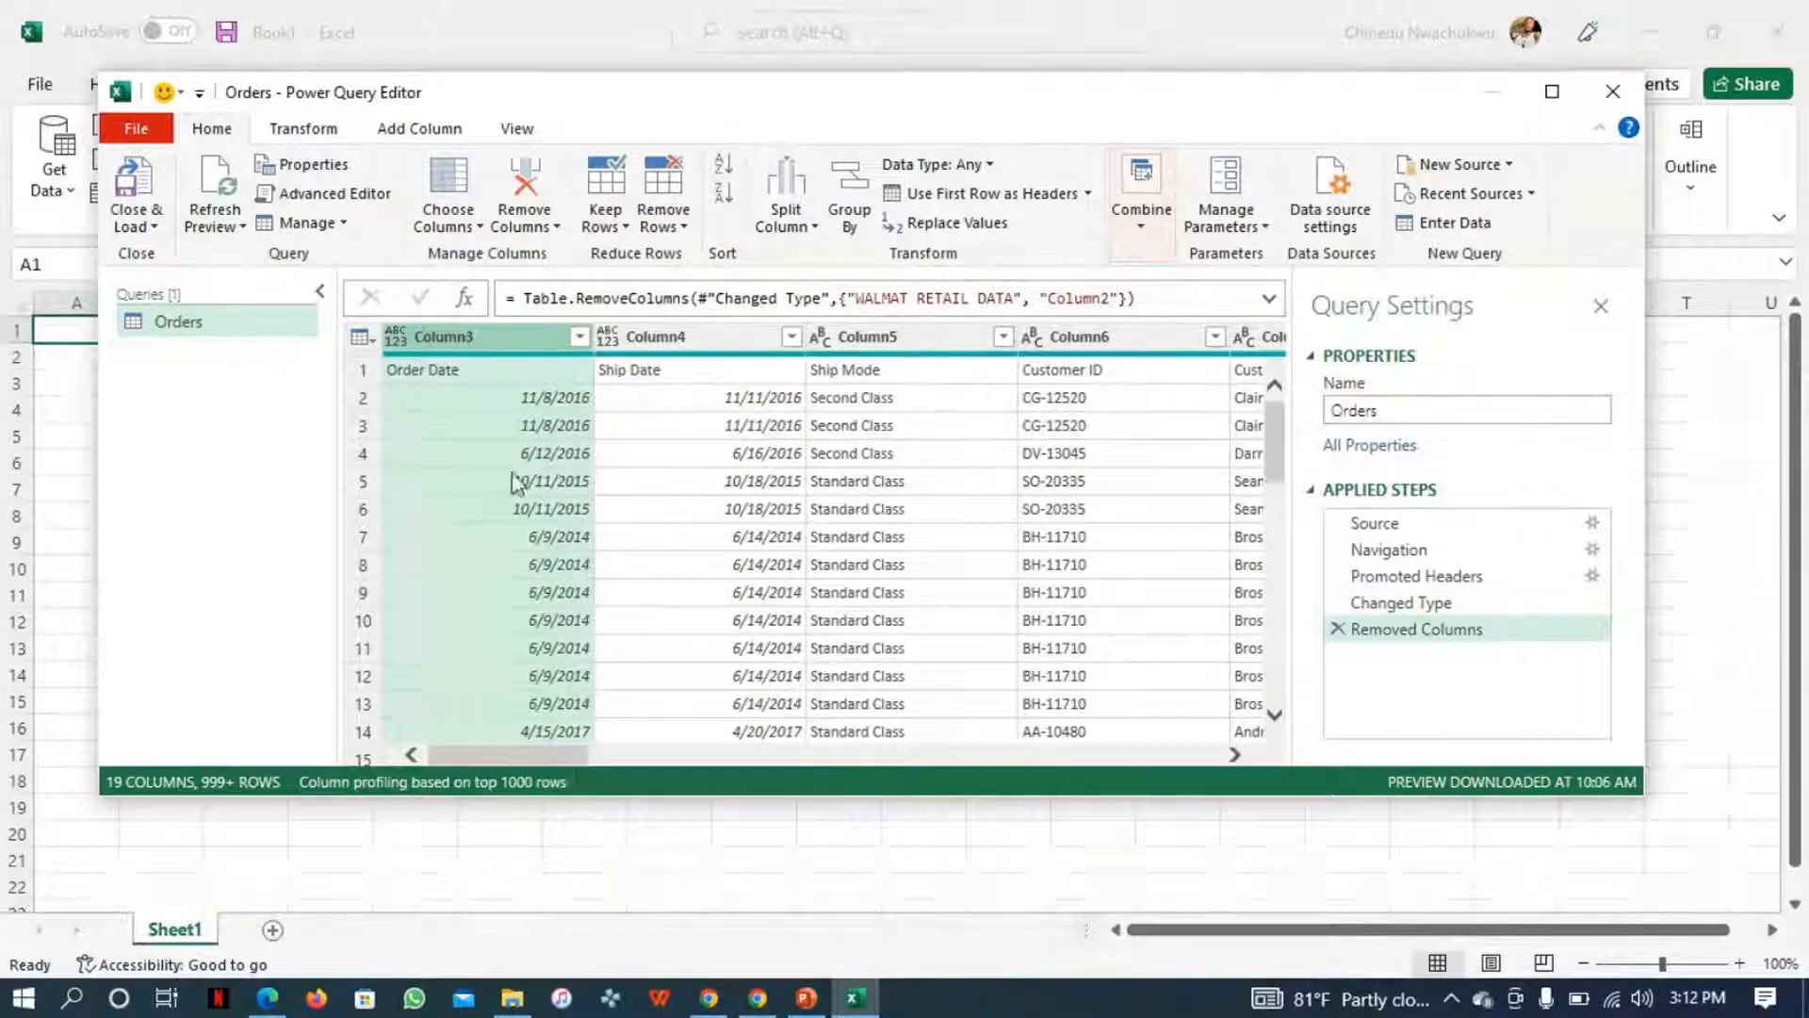
{"action": "left_click", "coordinate": [359, 337]}
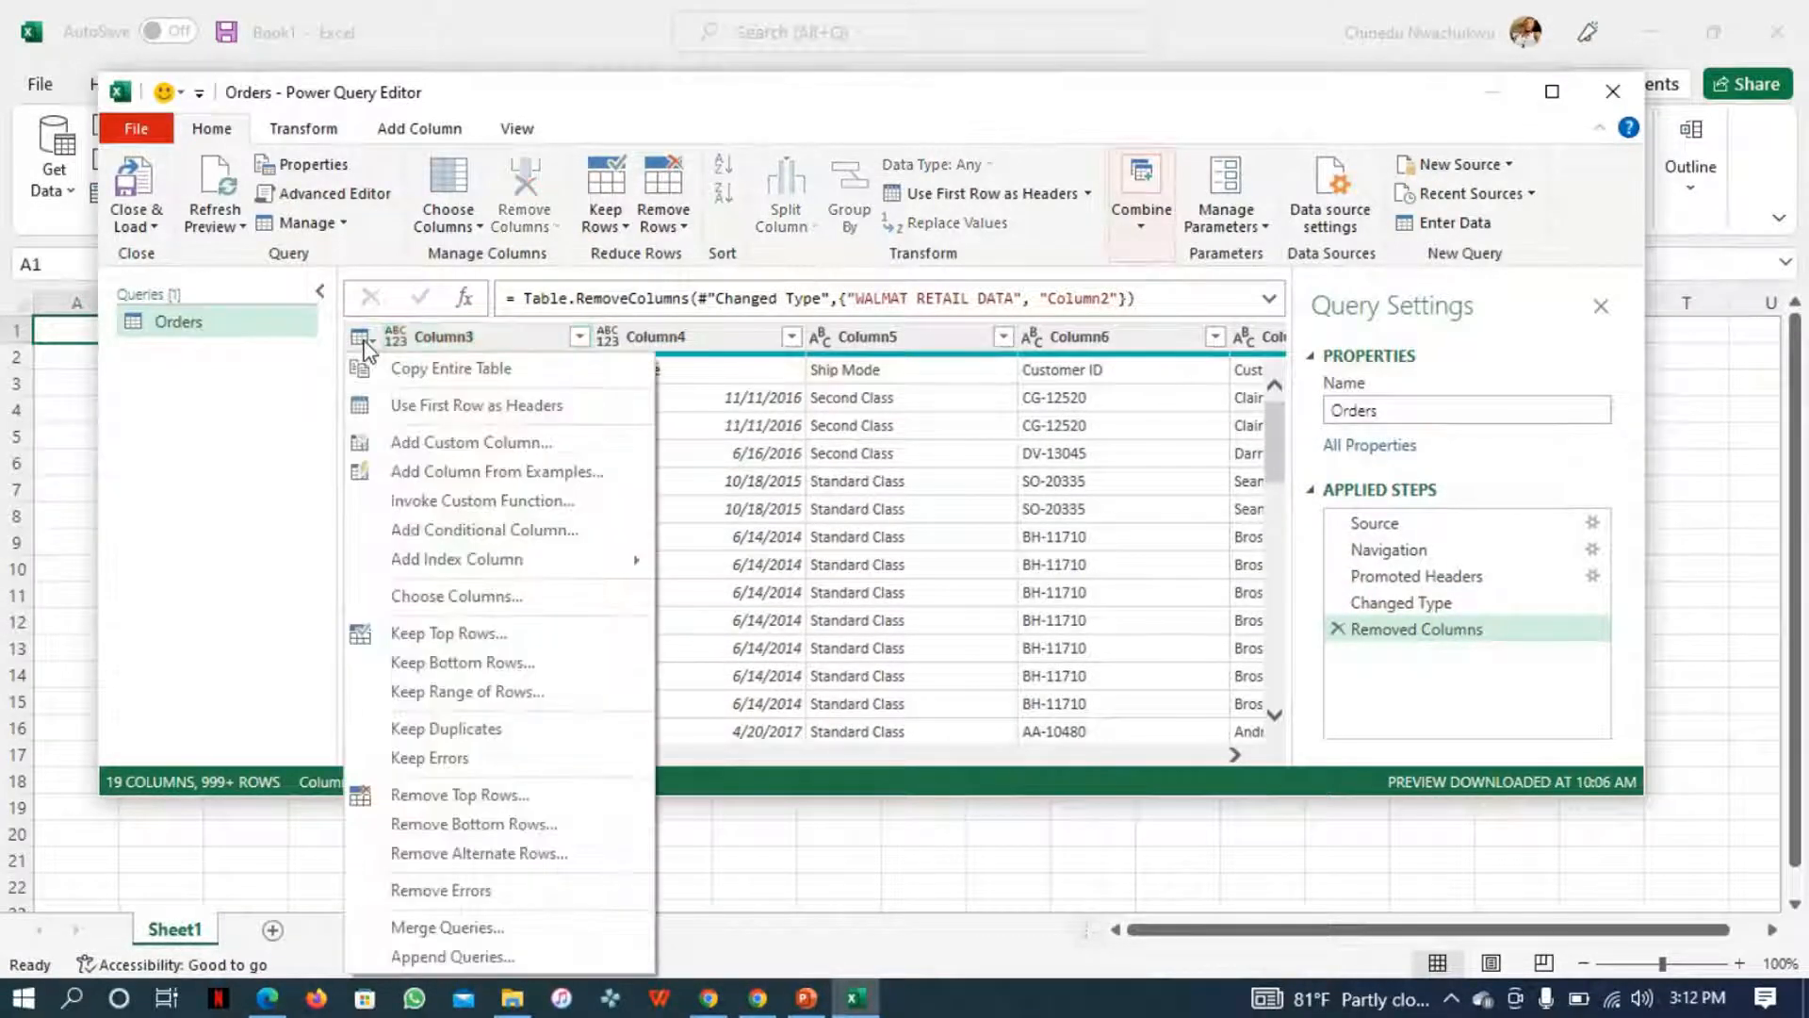
{"action": "left_click", "coordinate": [458, 407]}
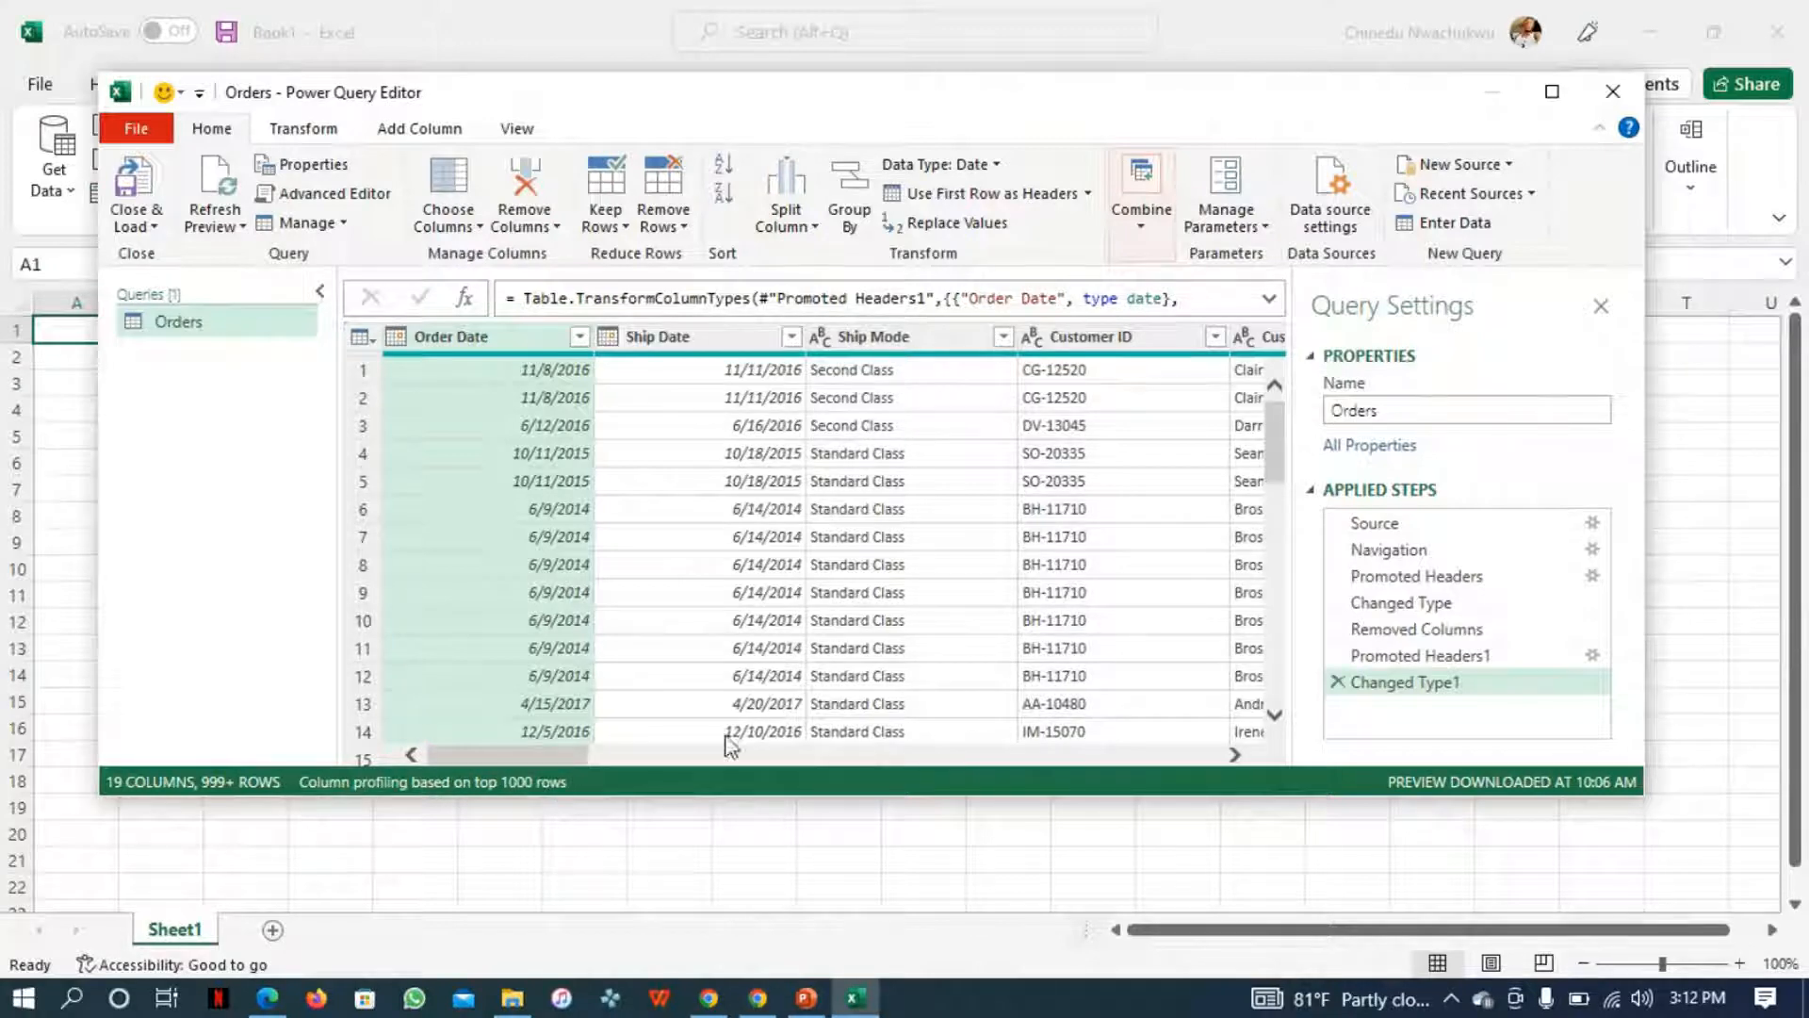
- Look over the columns of the cleaned Orders query in an enlarged editor window, and load the query into a worksheet
{"action": "left_click_drag", "start_coordinate": [563, 754], "coordinate": [703, 761]}
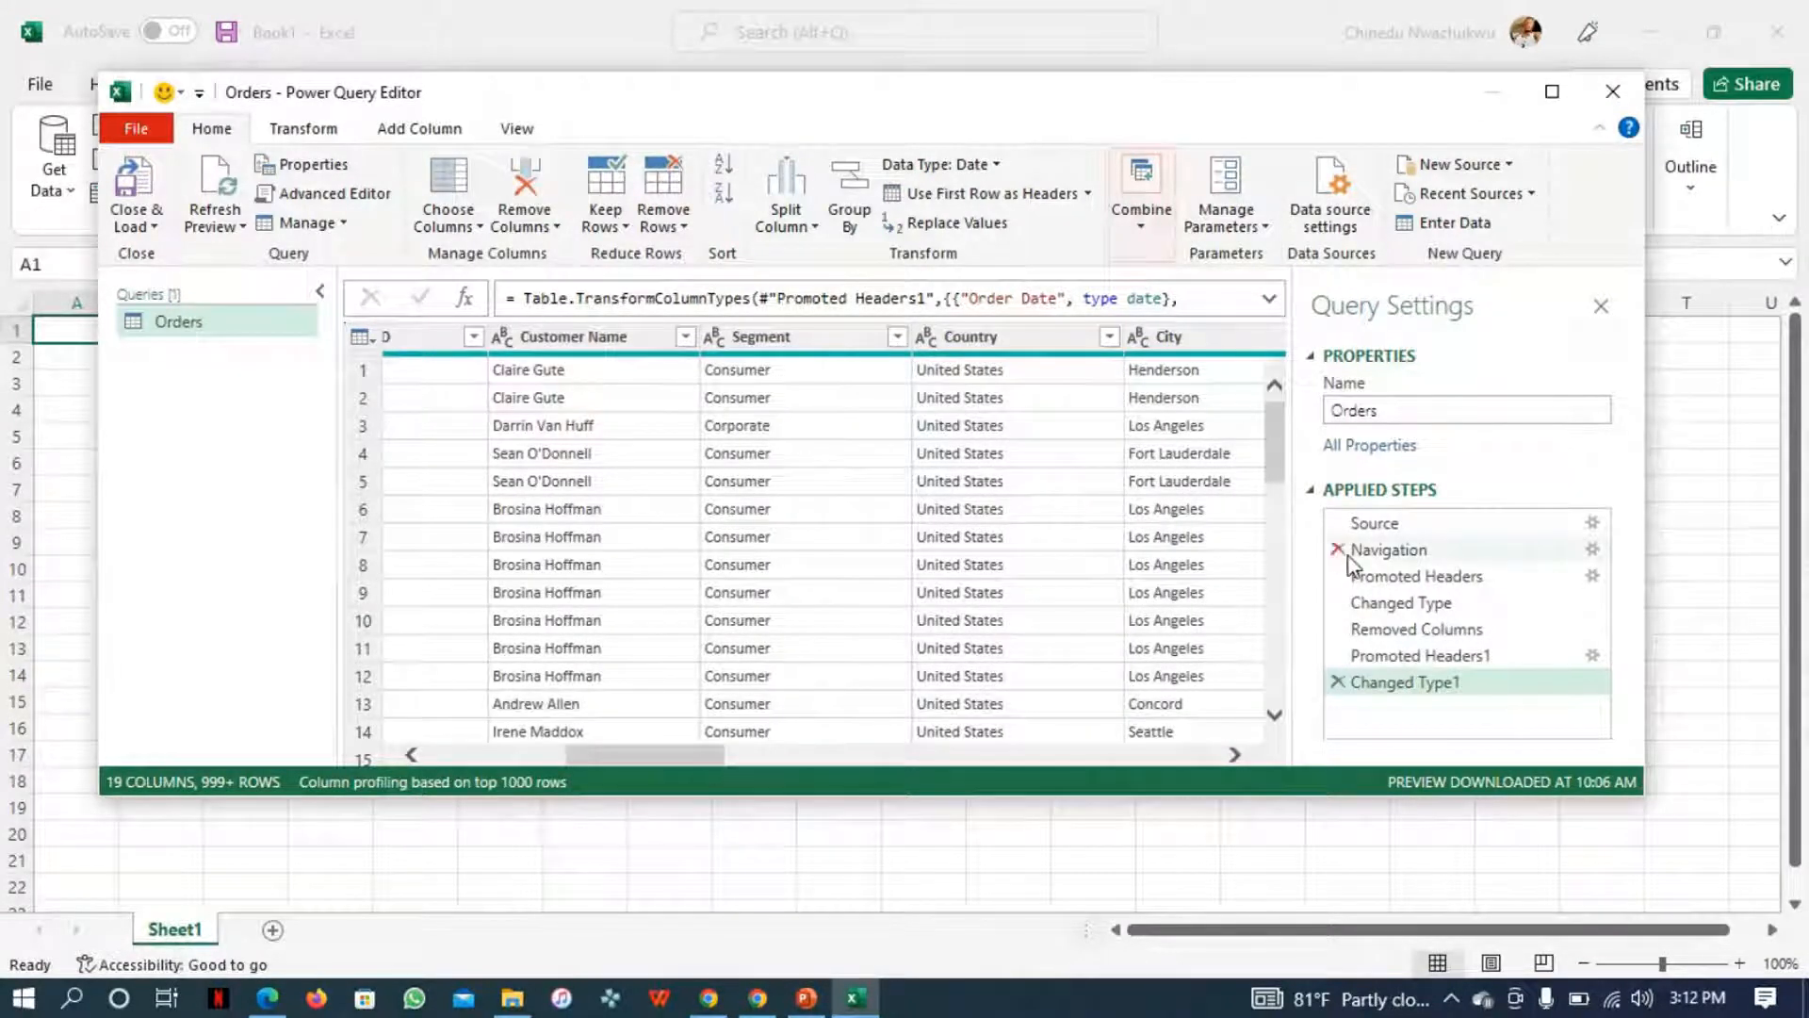
{"action": "left_click", "coordinate": [1552, 92]}
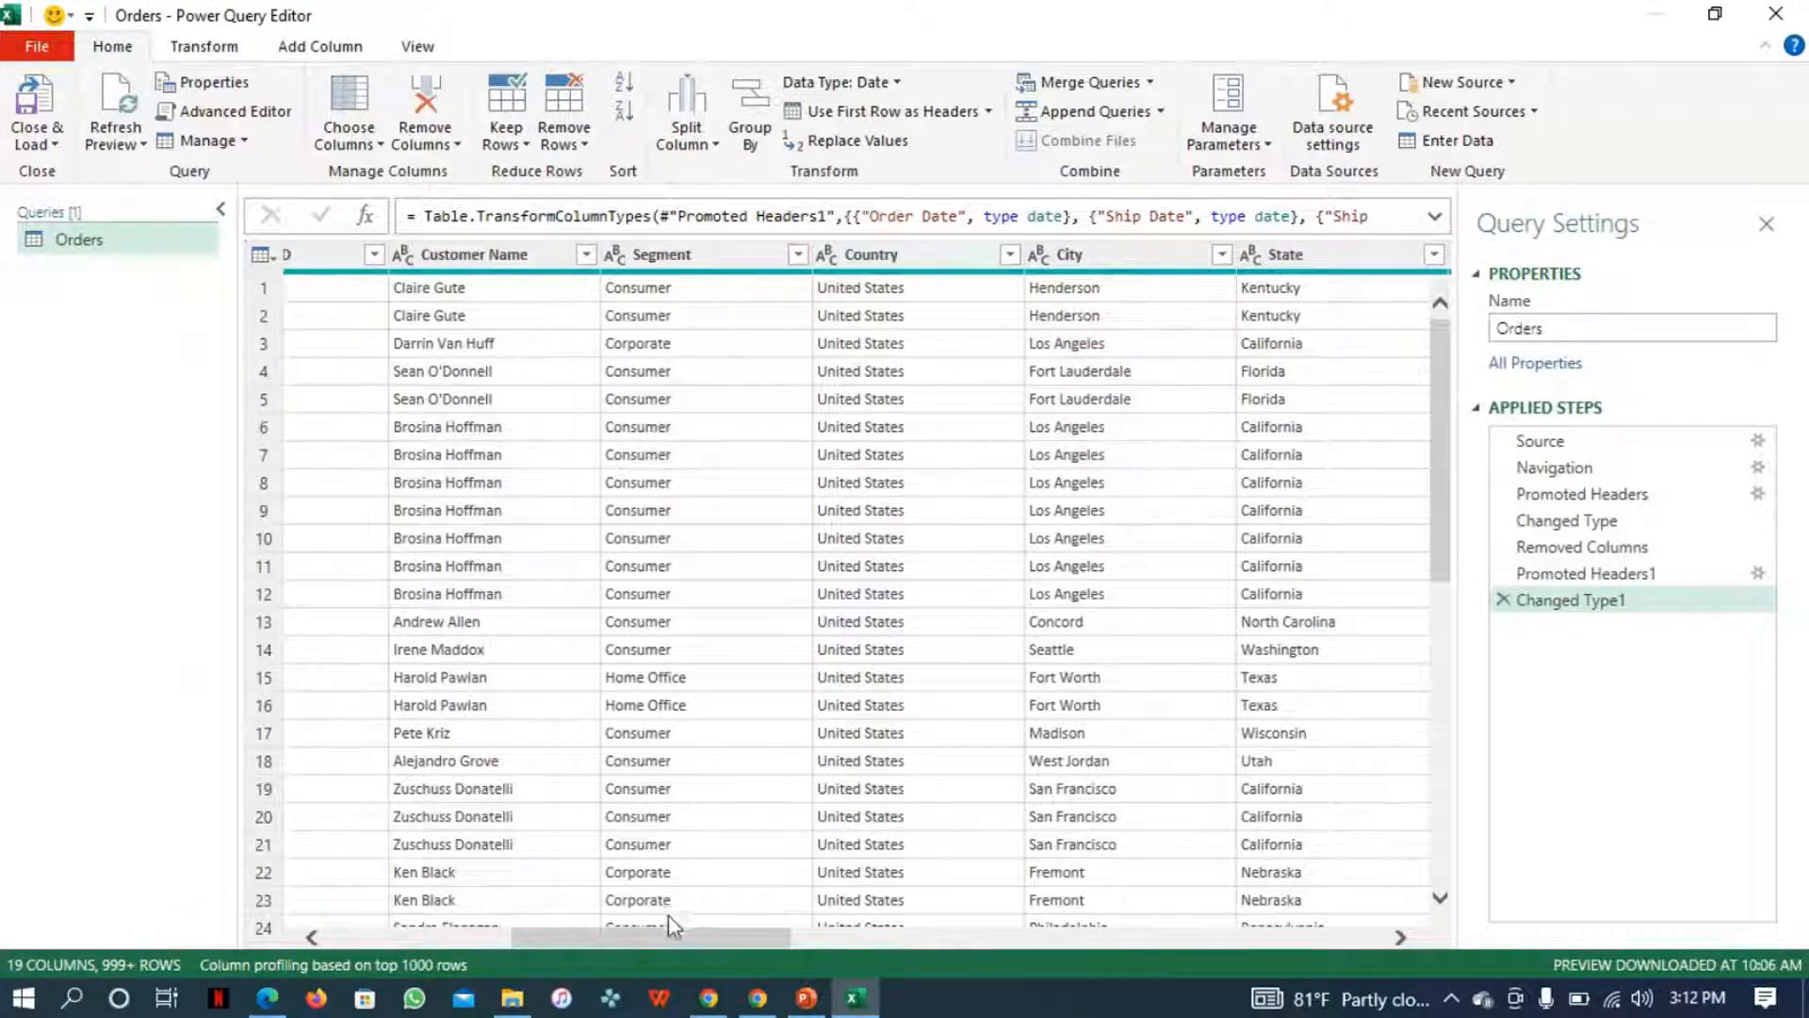
{"action": "left_click_drag", "start_coordinate": [656, 930], "coordinate": [743, 924]}
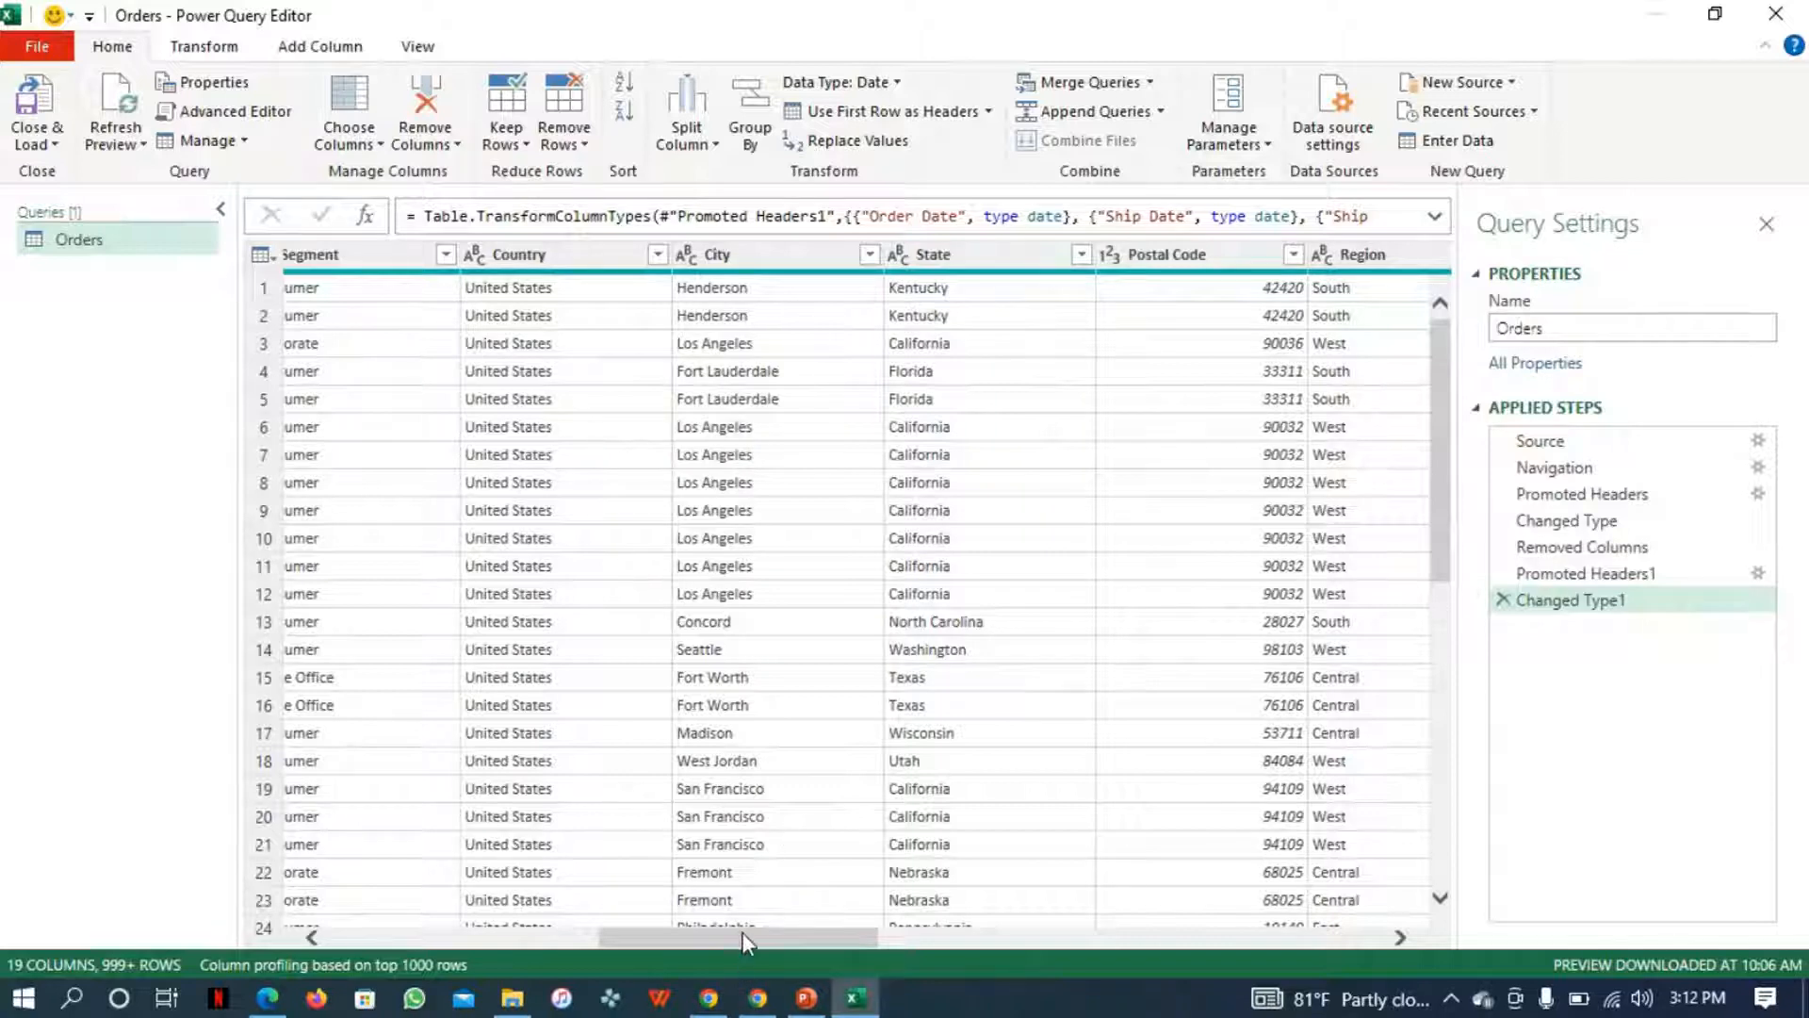
{"action": "left_click_drag", "start_coordinate": [747, 942], "coordinate": [910, 938]}
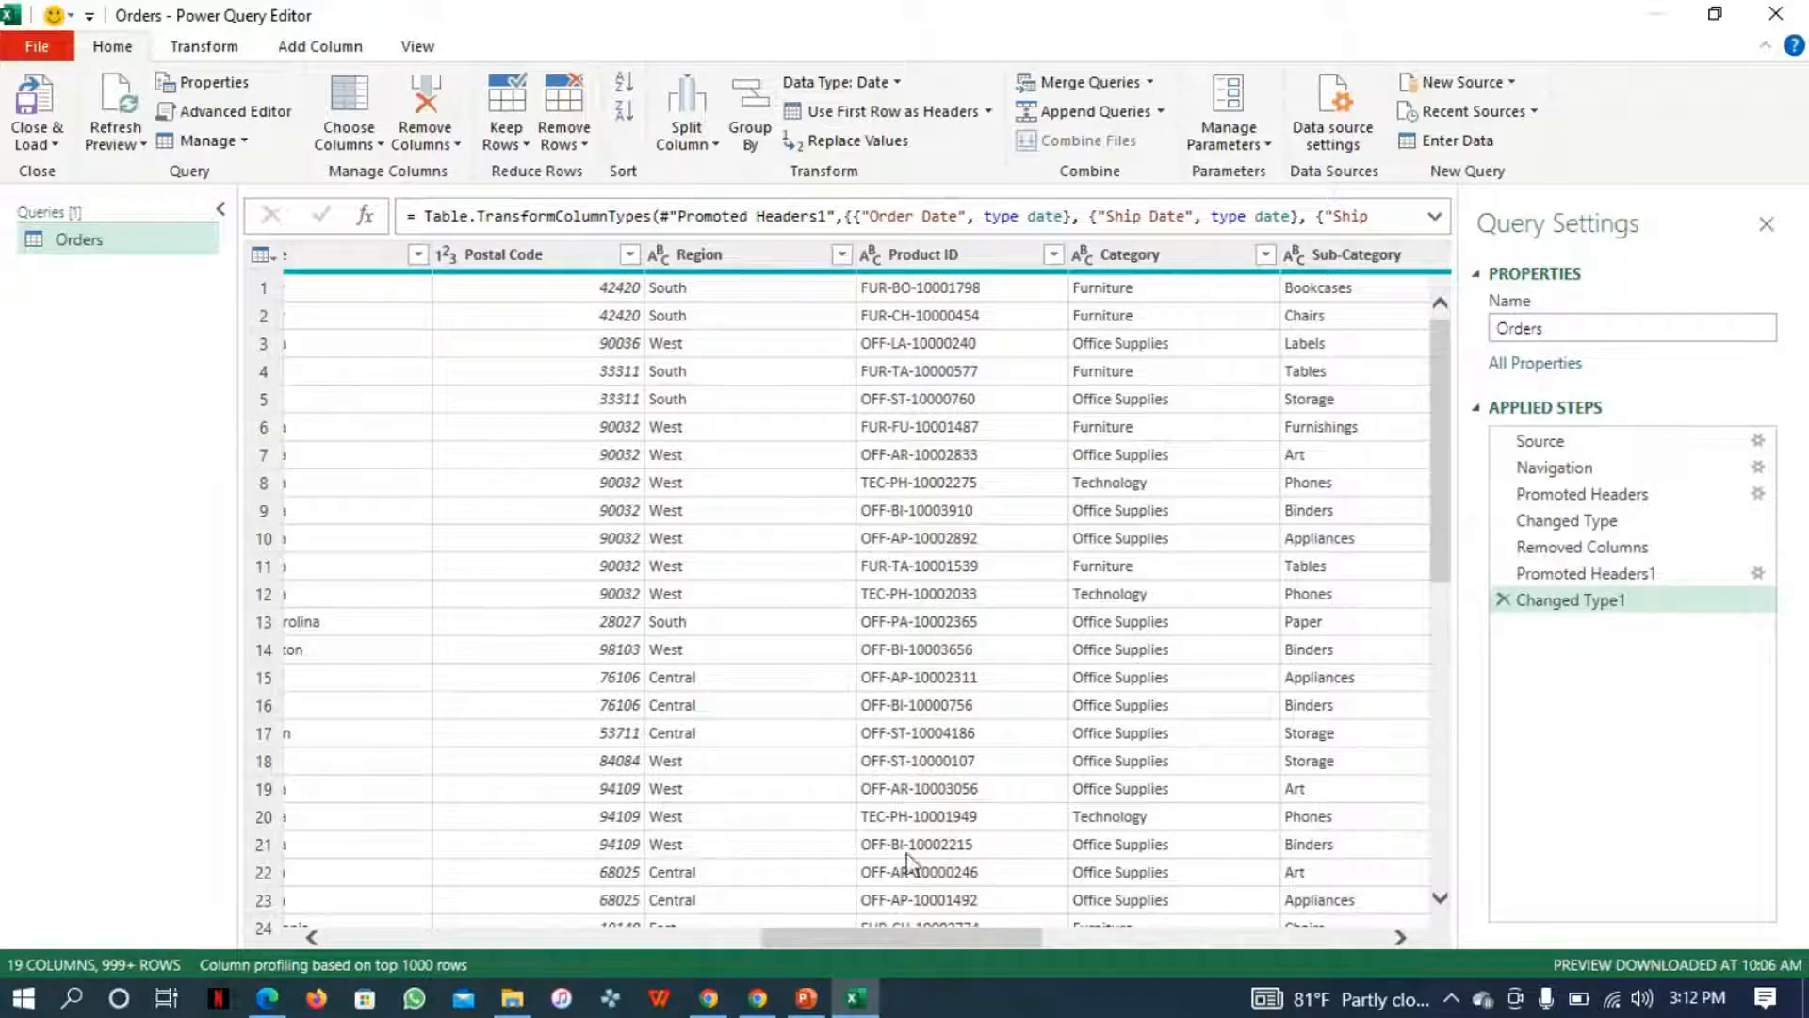
{"action": "left_click_drag", "start_coordinate": [874, 938], "coordinate": [303, 913]}
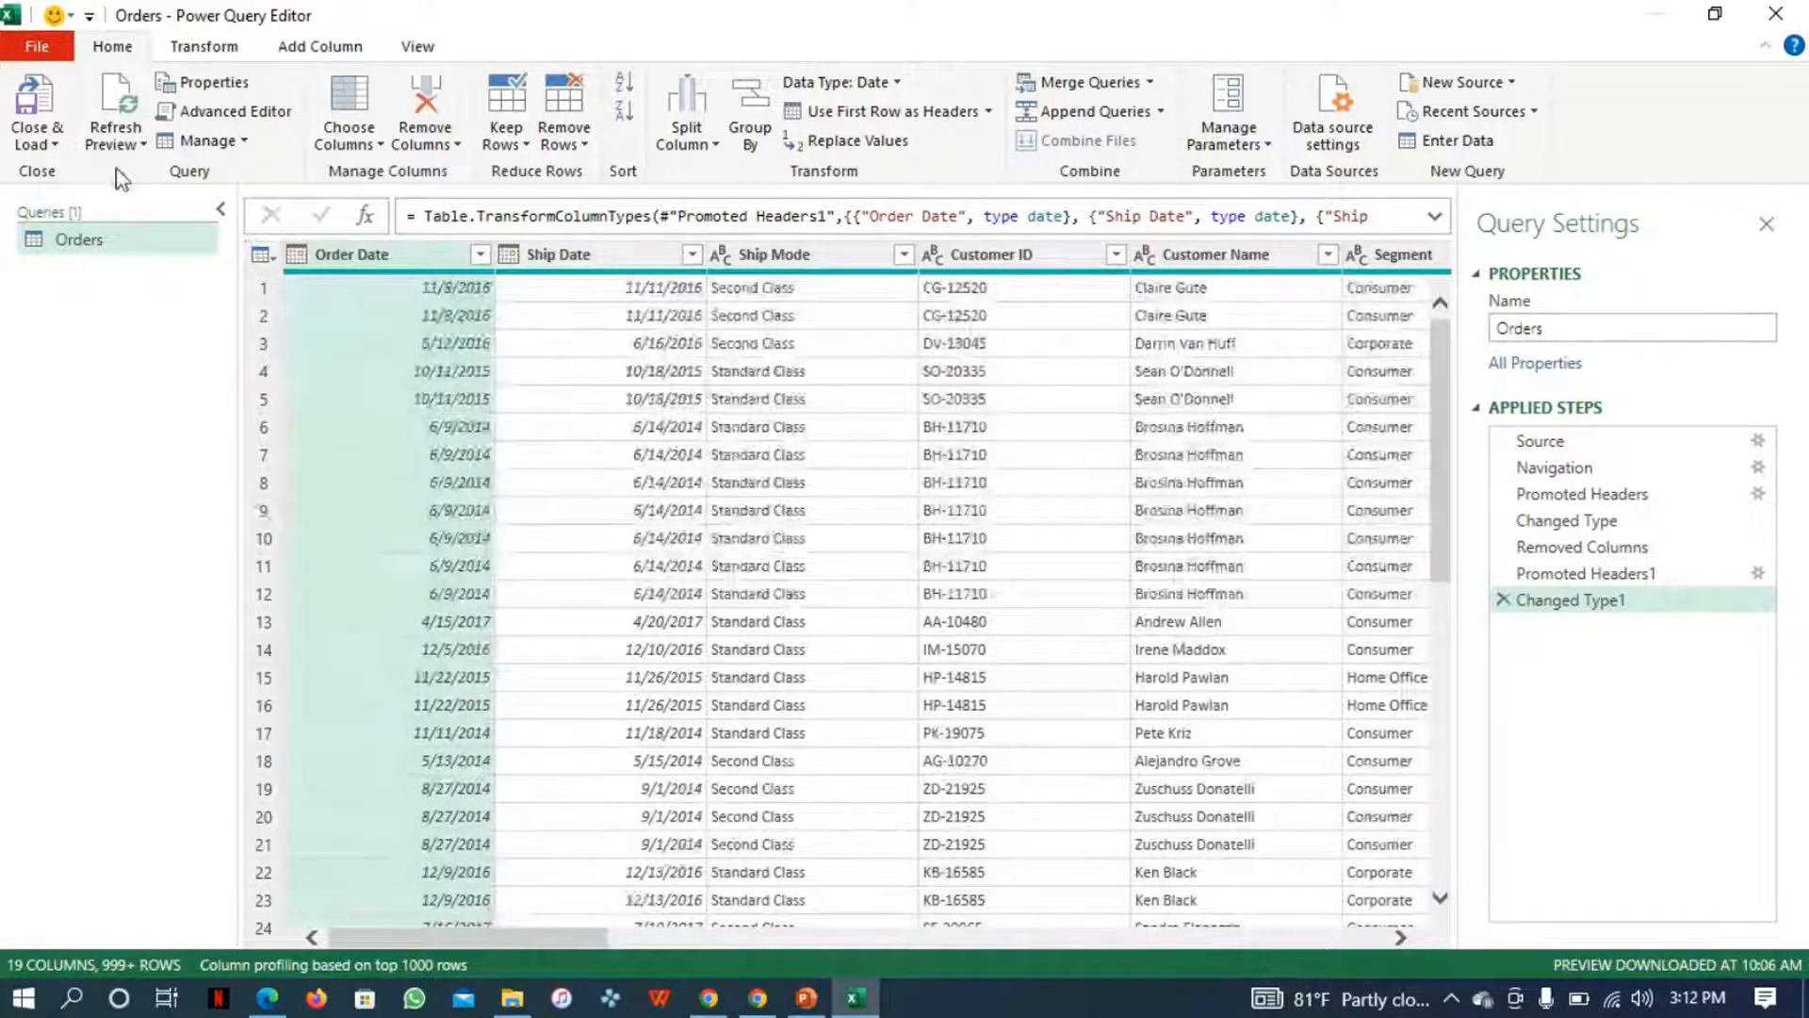
{"action": "left_click", "coordinate": [36, 141]}
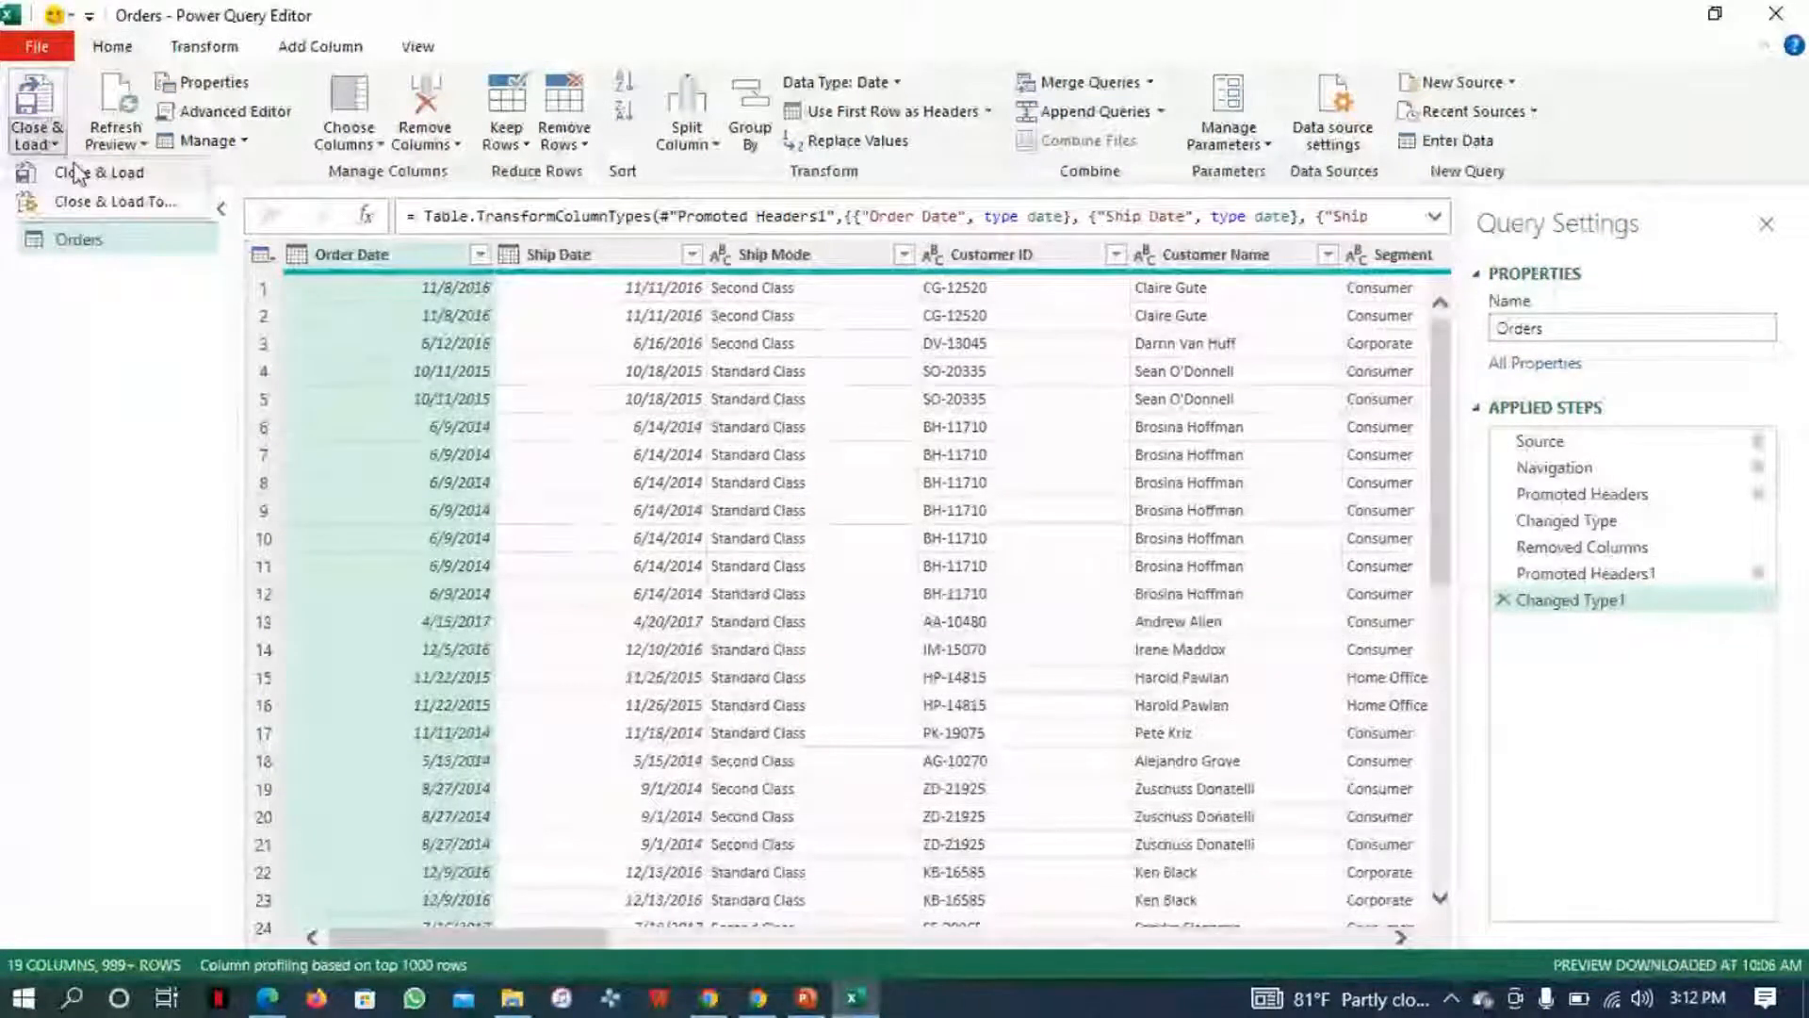
{"action": "left_click", "coordinate": [76, 172]}
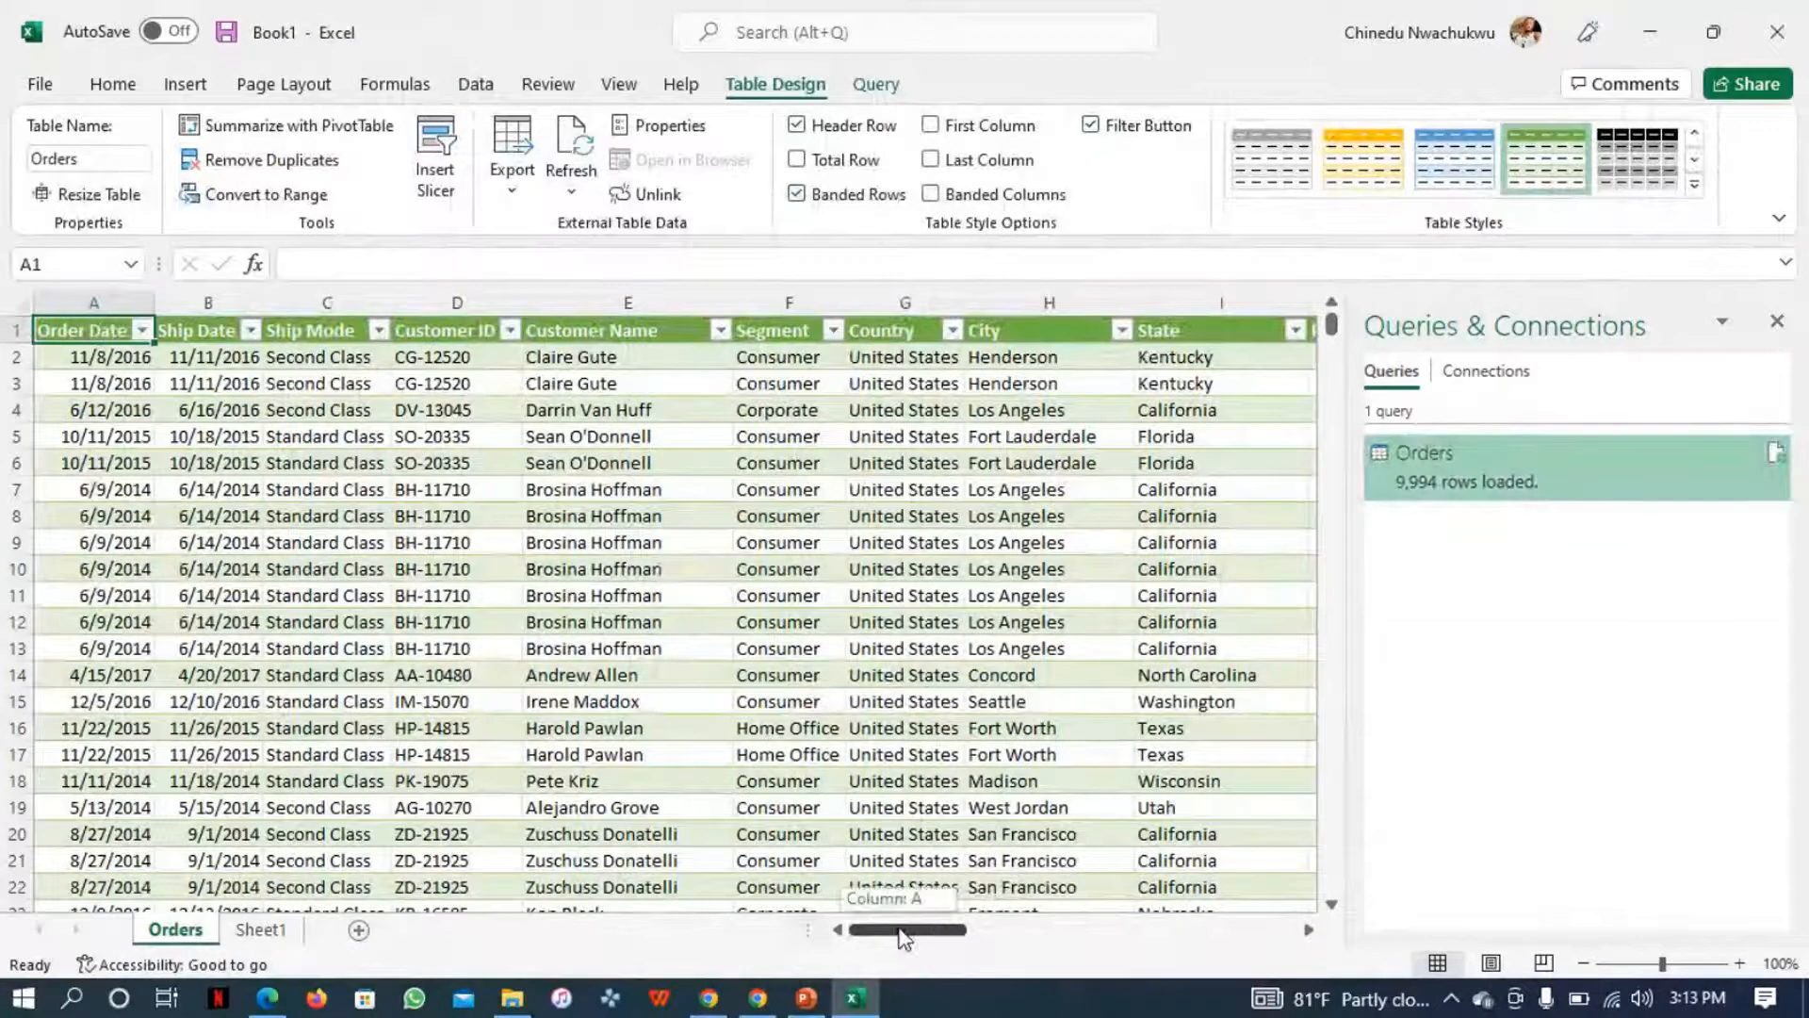
{"action": "left_click", "coordinate": [186, 85]}
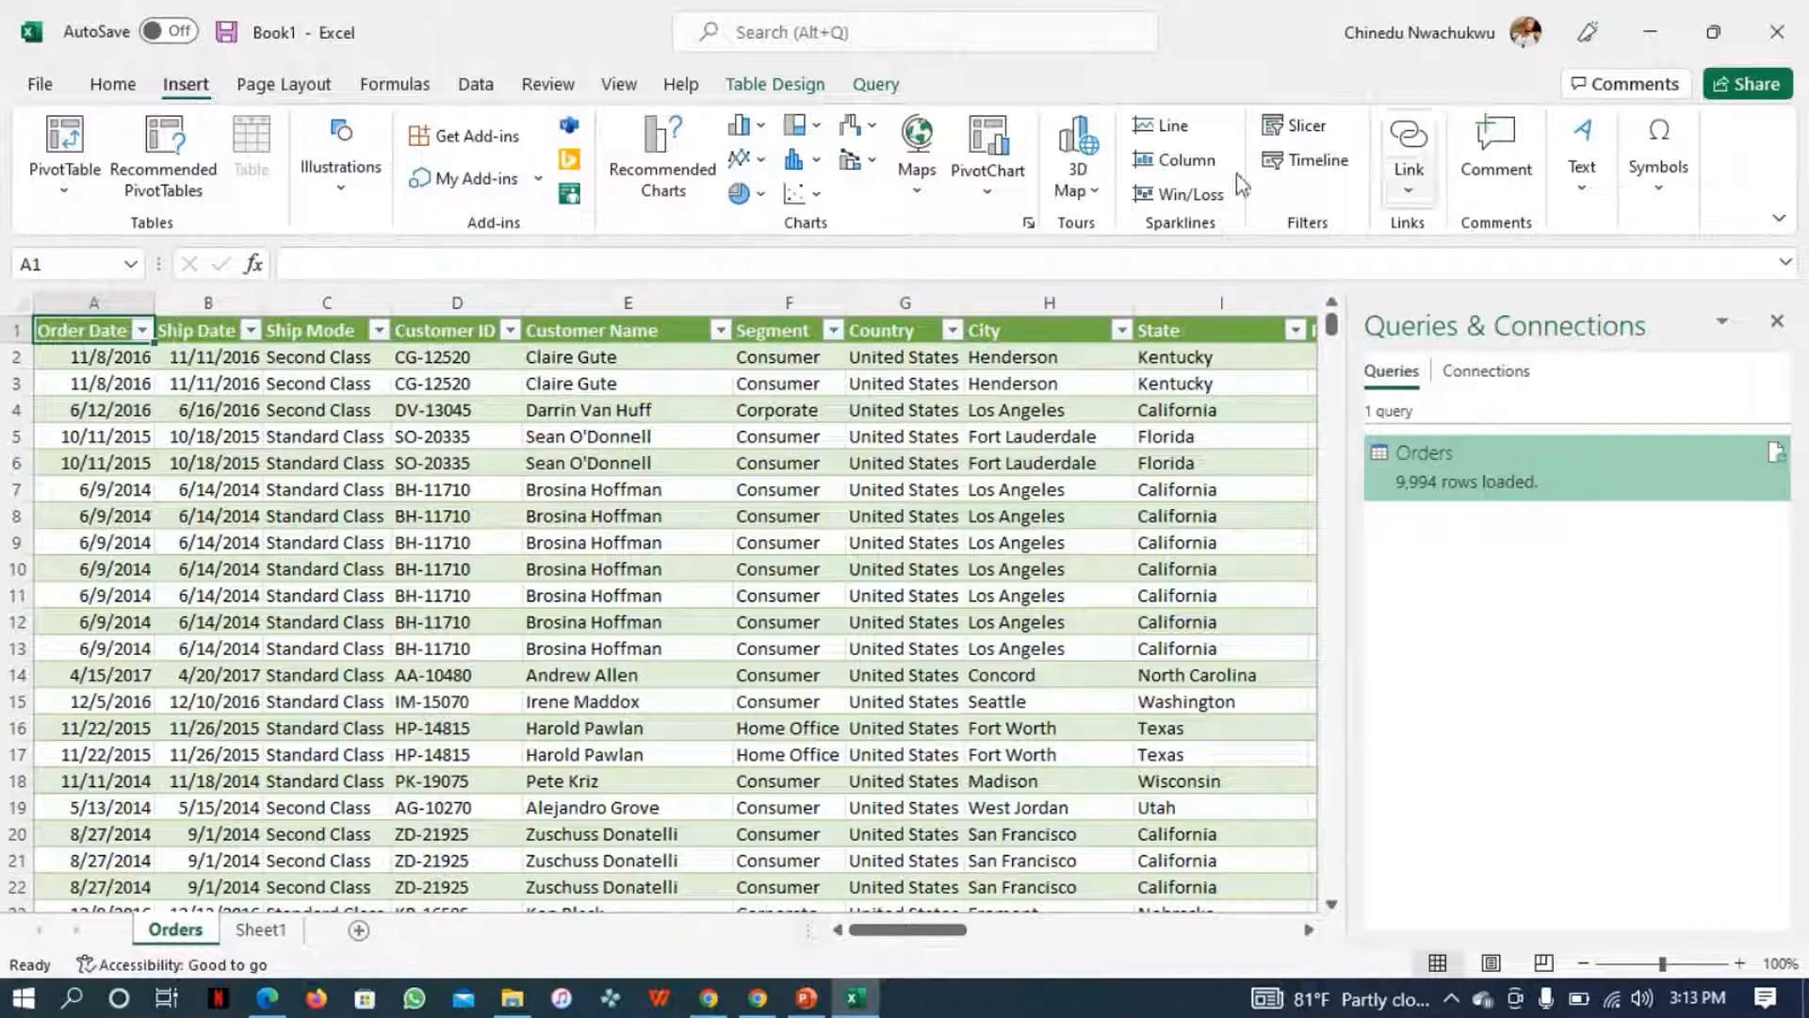
{"action": "left_click", "coordinate": [1091, 193]}
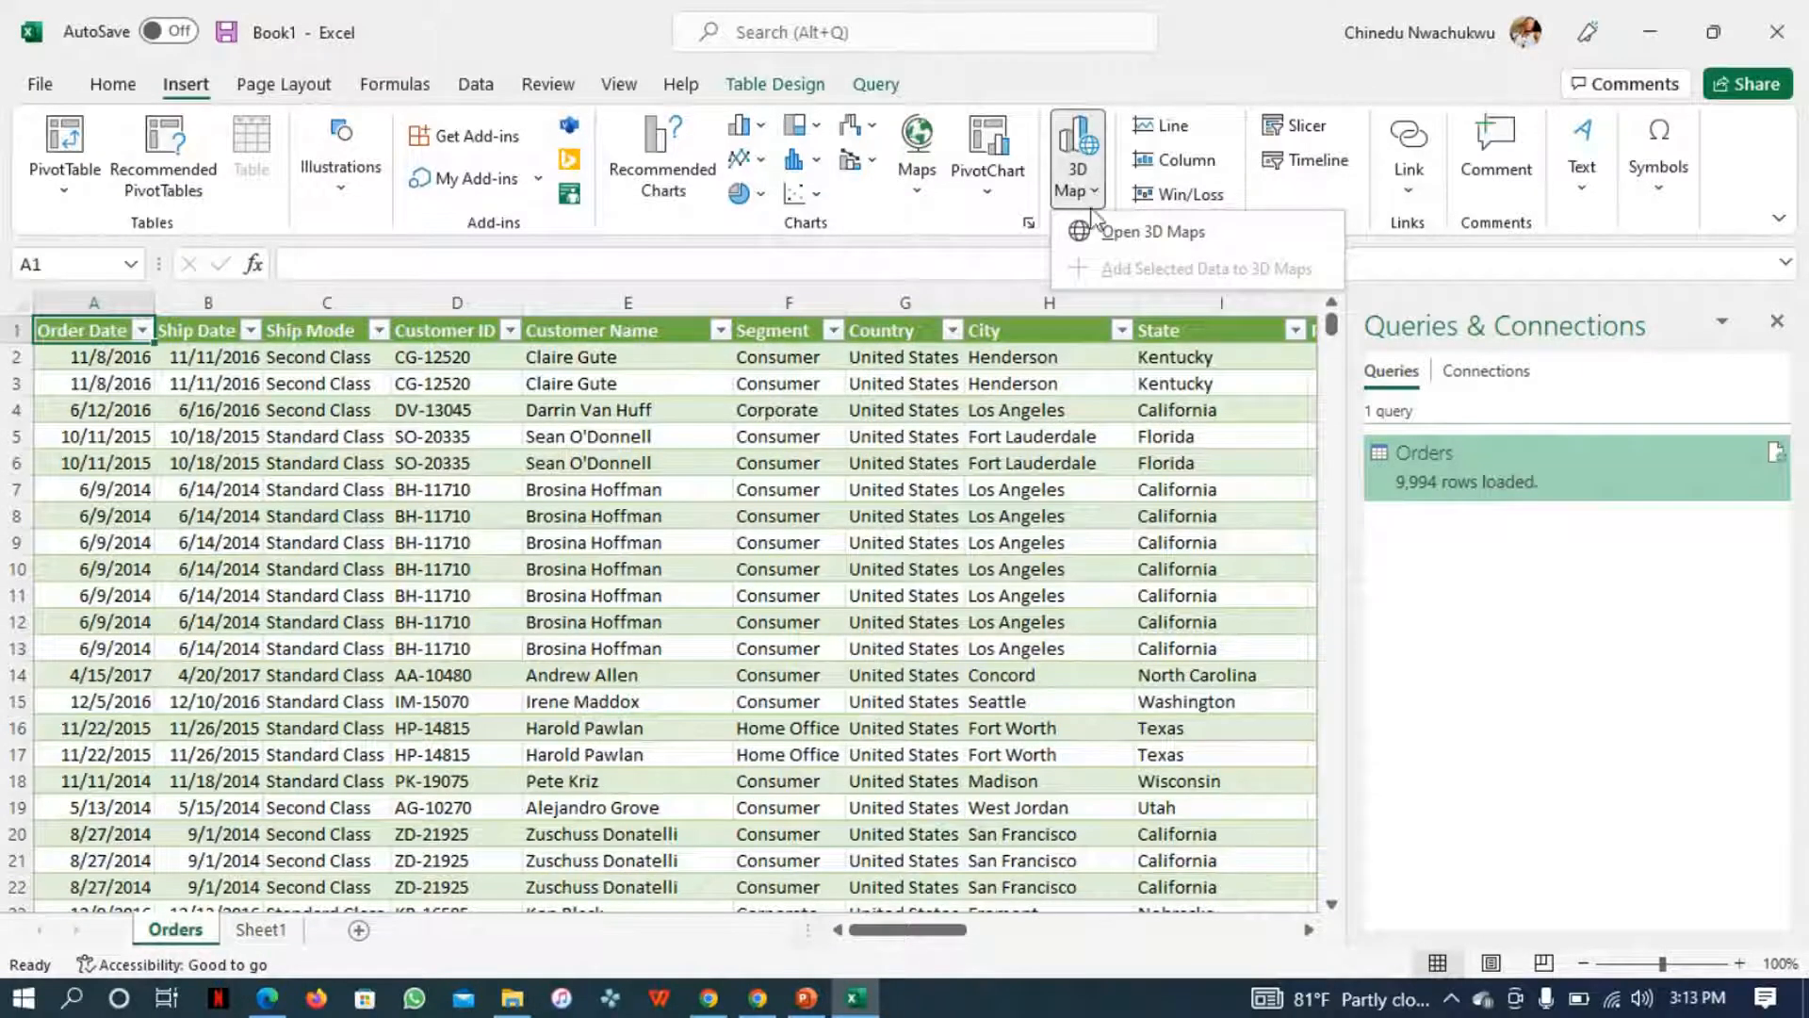
{"action": "left_click", "coordinate": [1110, 247]}
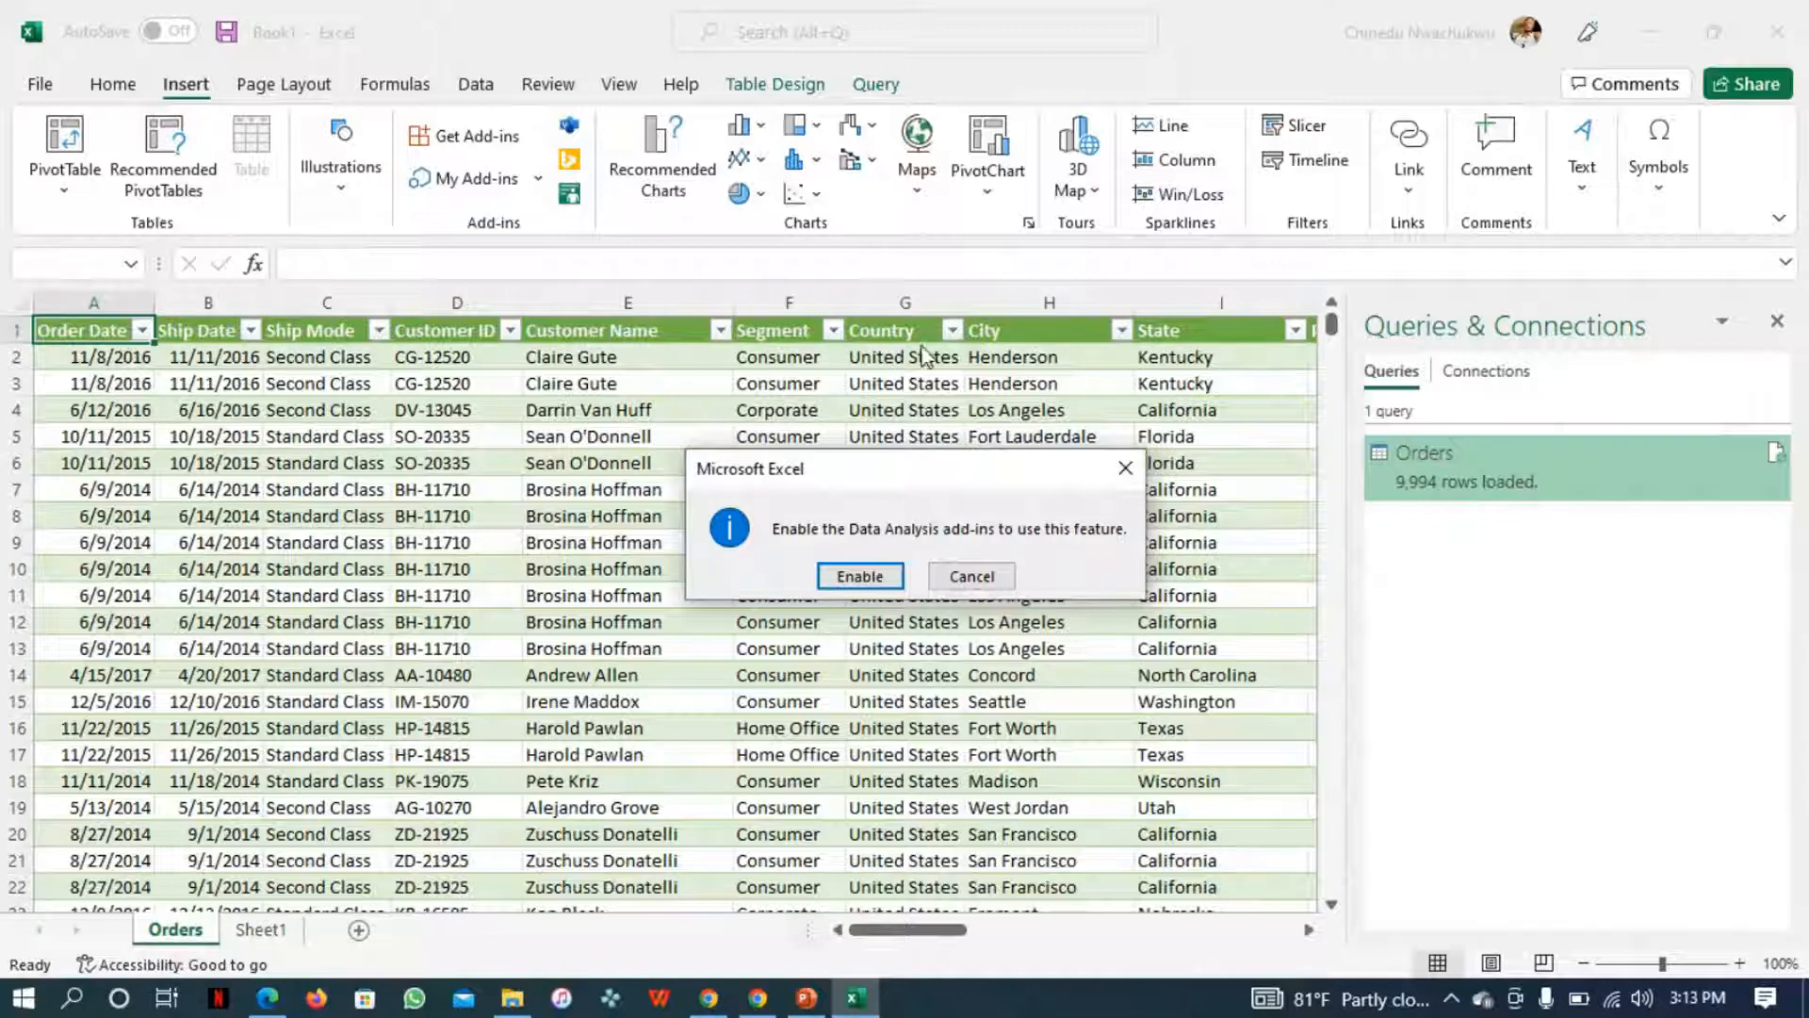
{"action": "left_click", "coordinate": [1124, 468]}
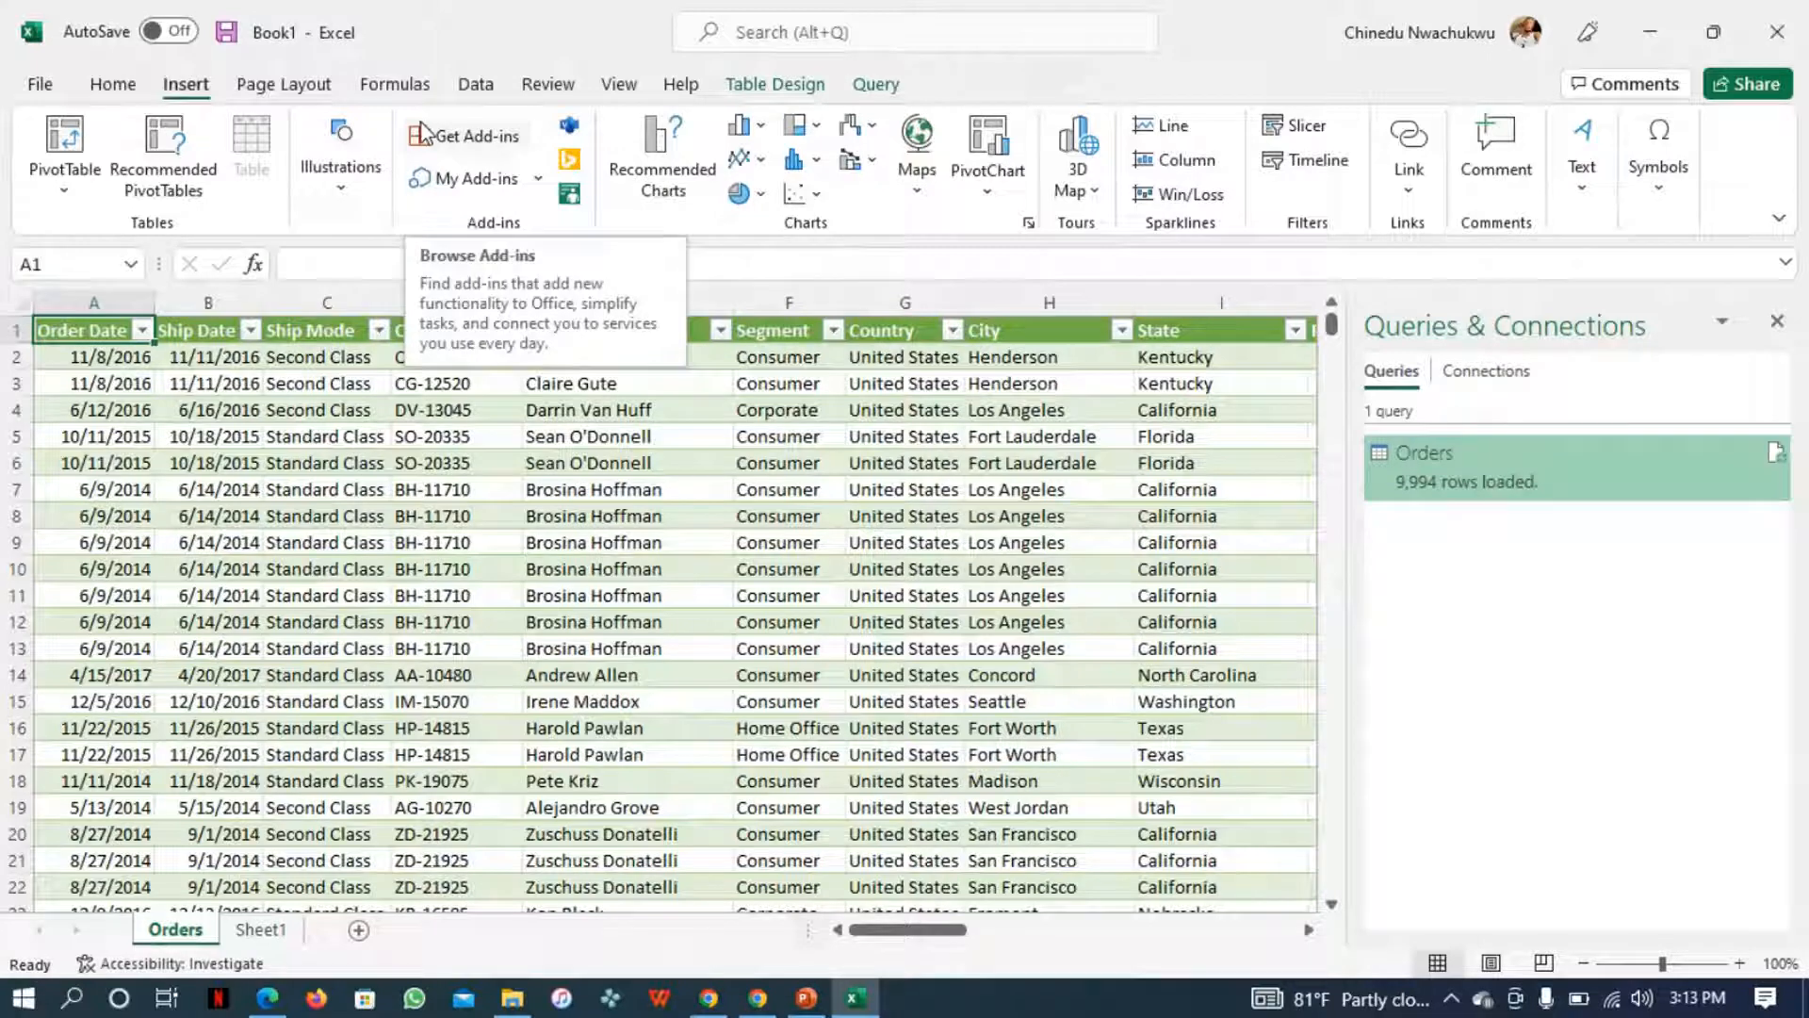
- Enable the COM add-ins Microsoft Power Map for Excel and Microsoft Power Pivot for Excel in Excel's options
{"action": "left_click", "coordinate": [39, 85]}
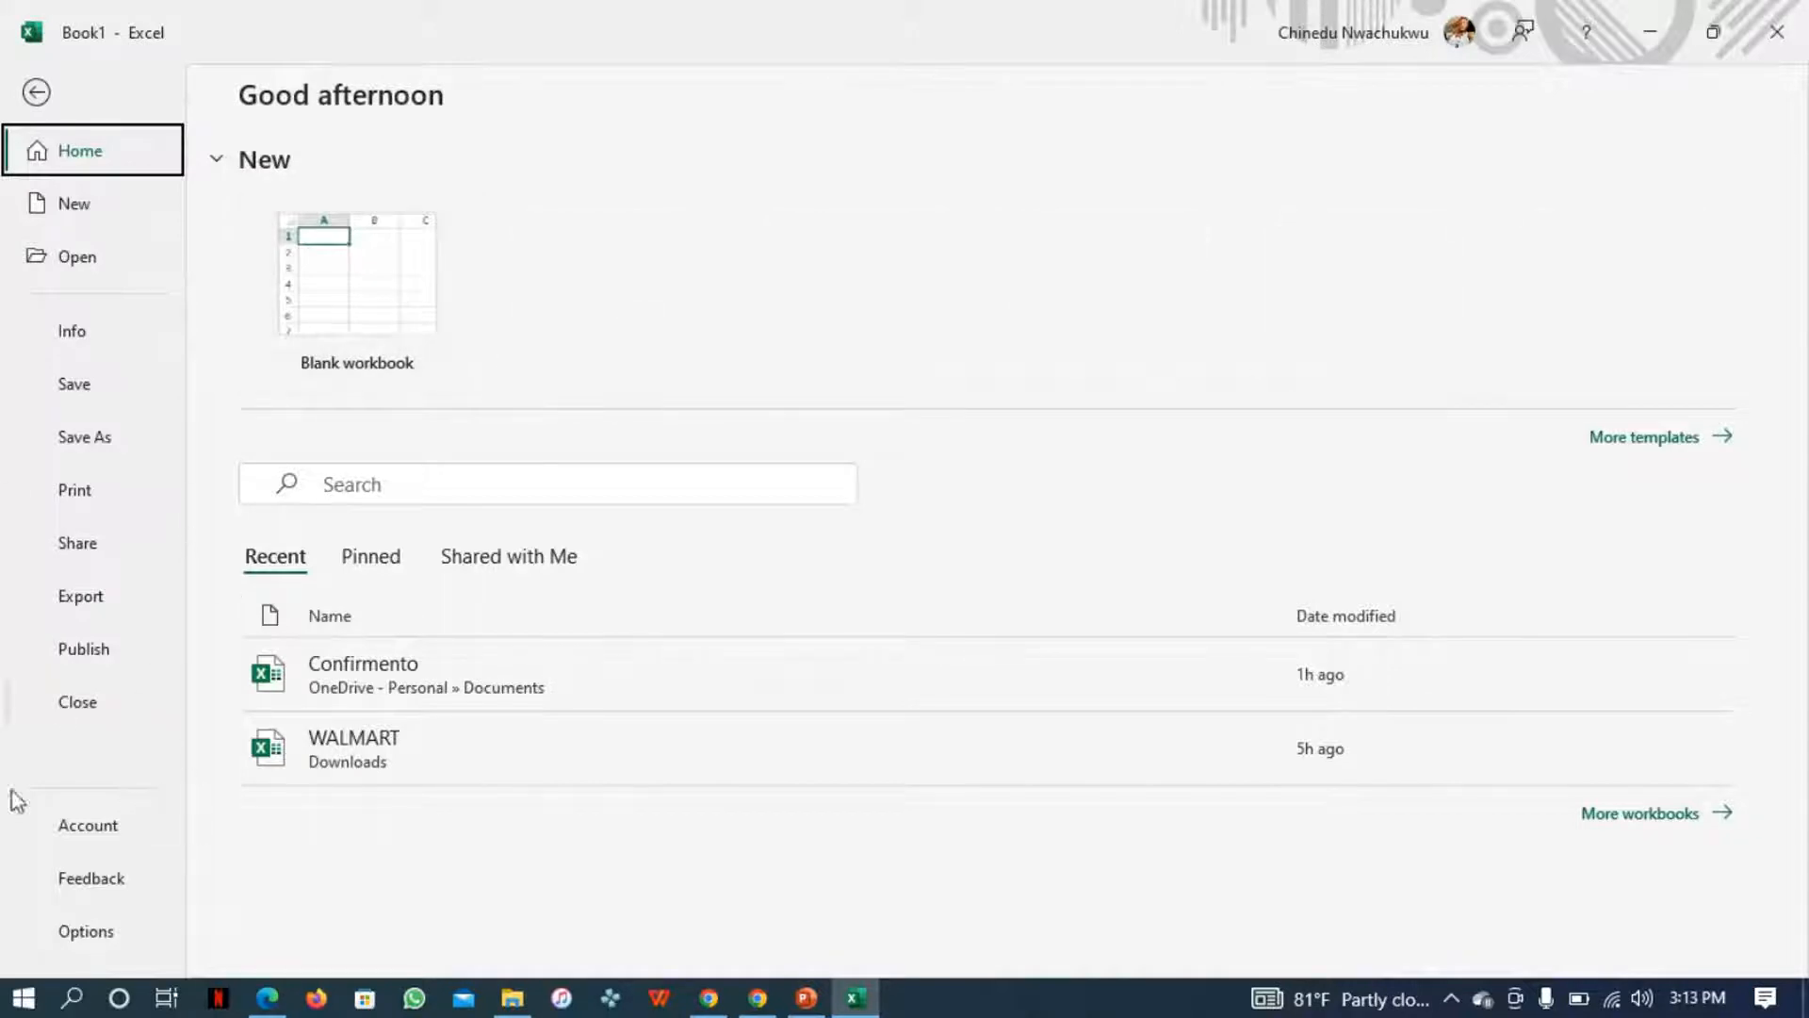
{"action": "left_click", "coordinate": [82, 933]}
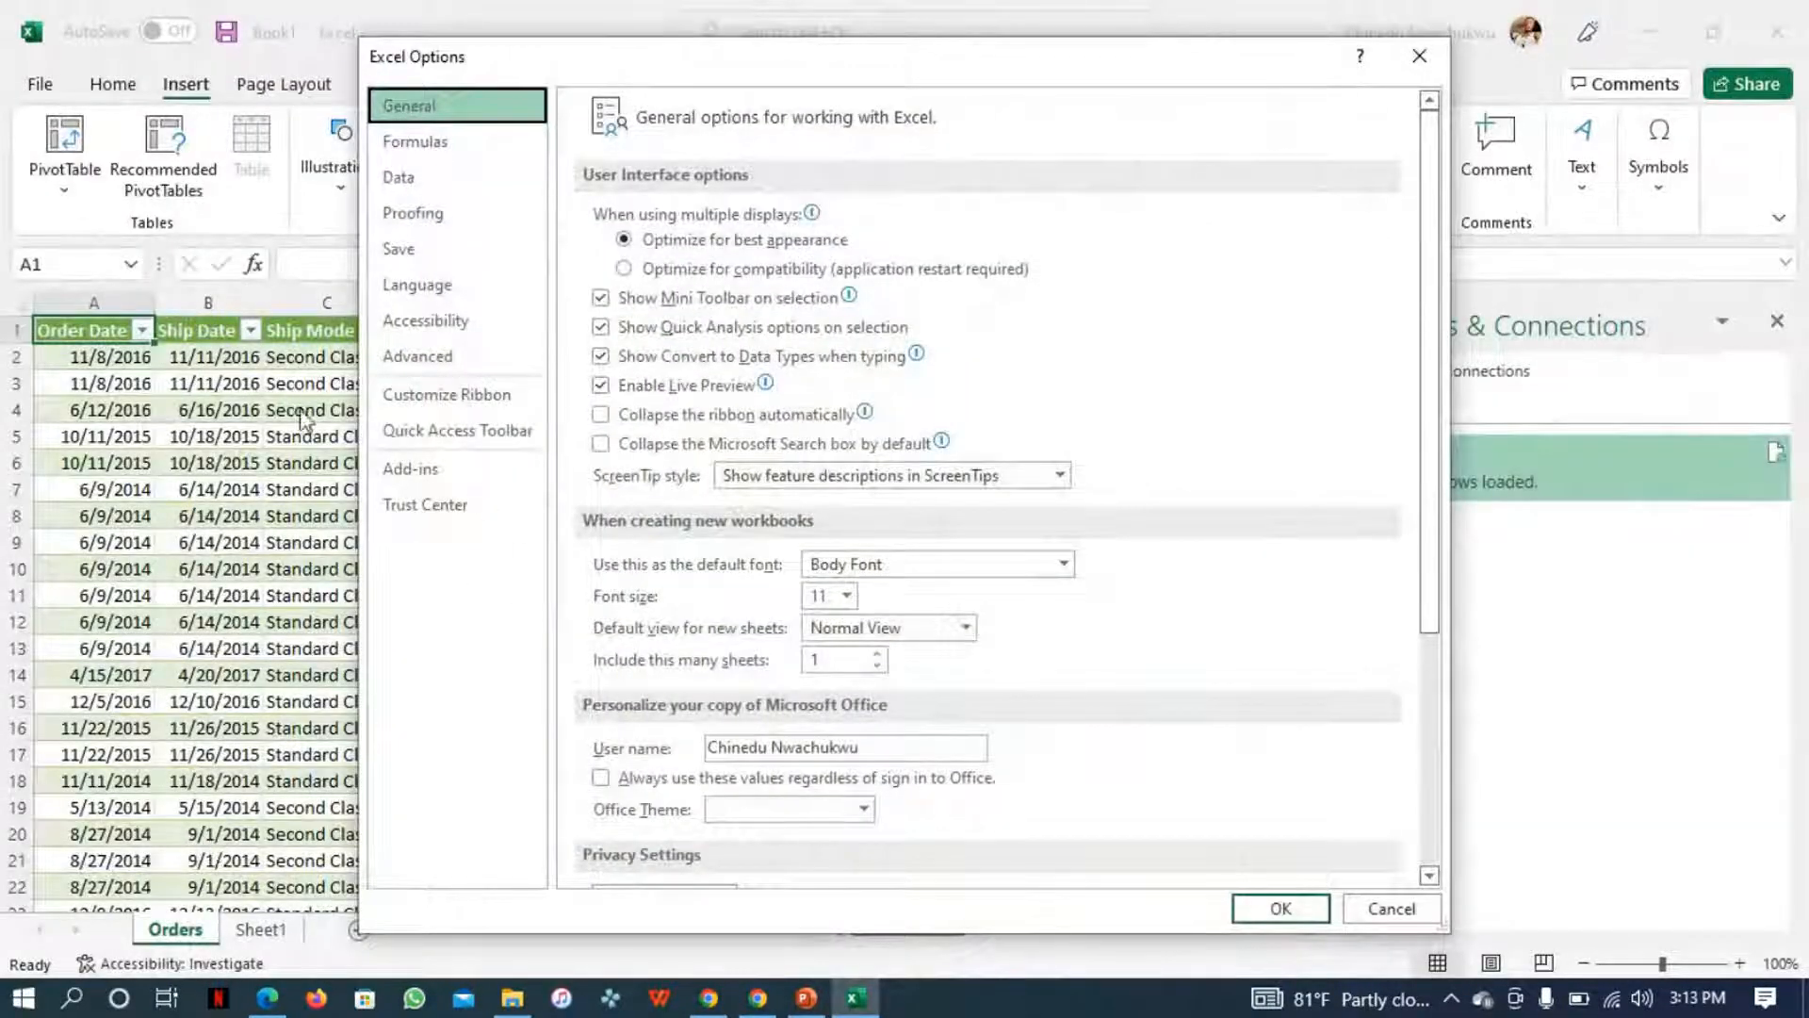
{"action": "left_click", "coordinate": [421, 471]}
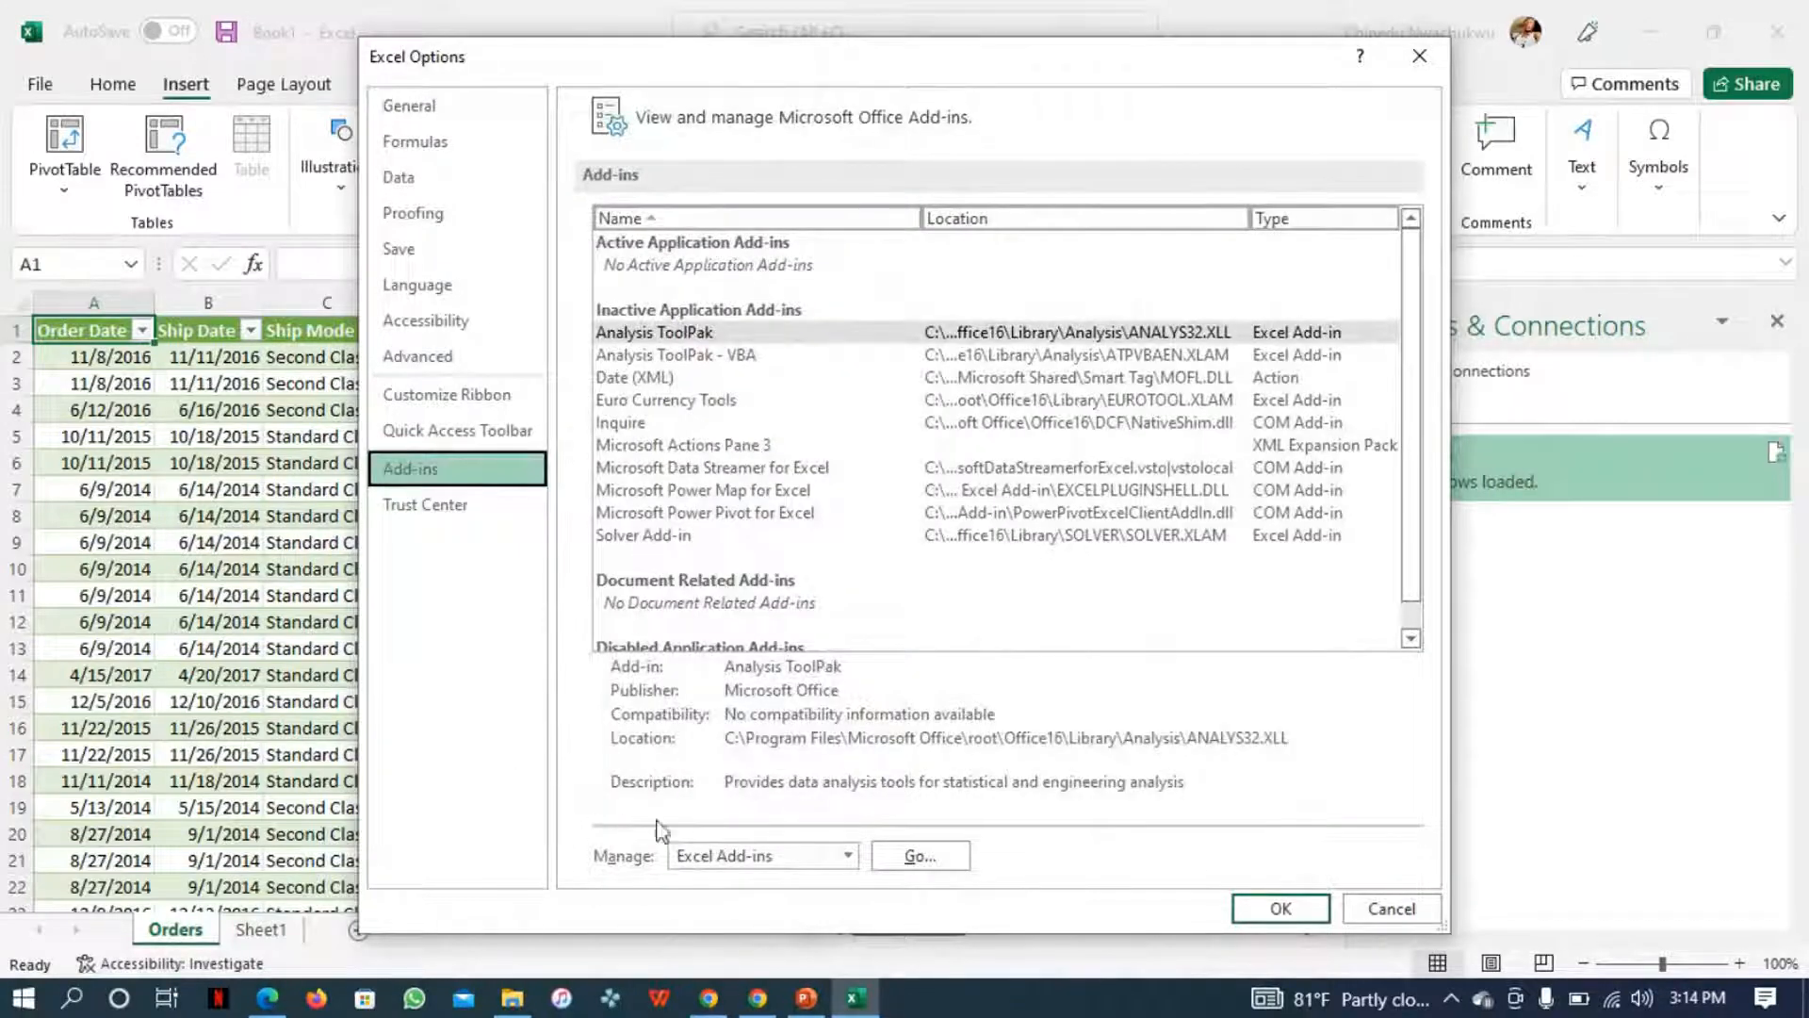
{"action": "left_click", "coordinate": [849, 857]}
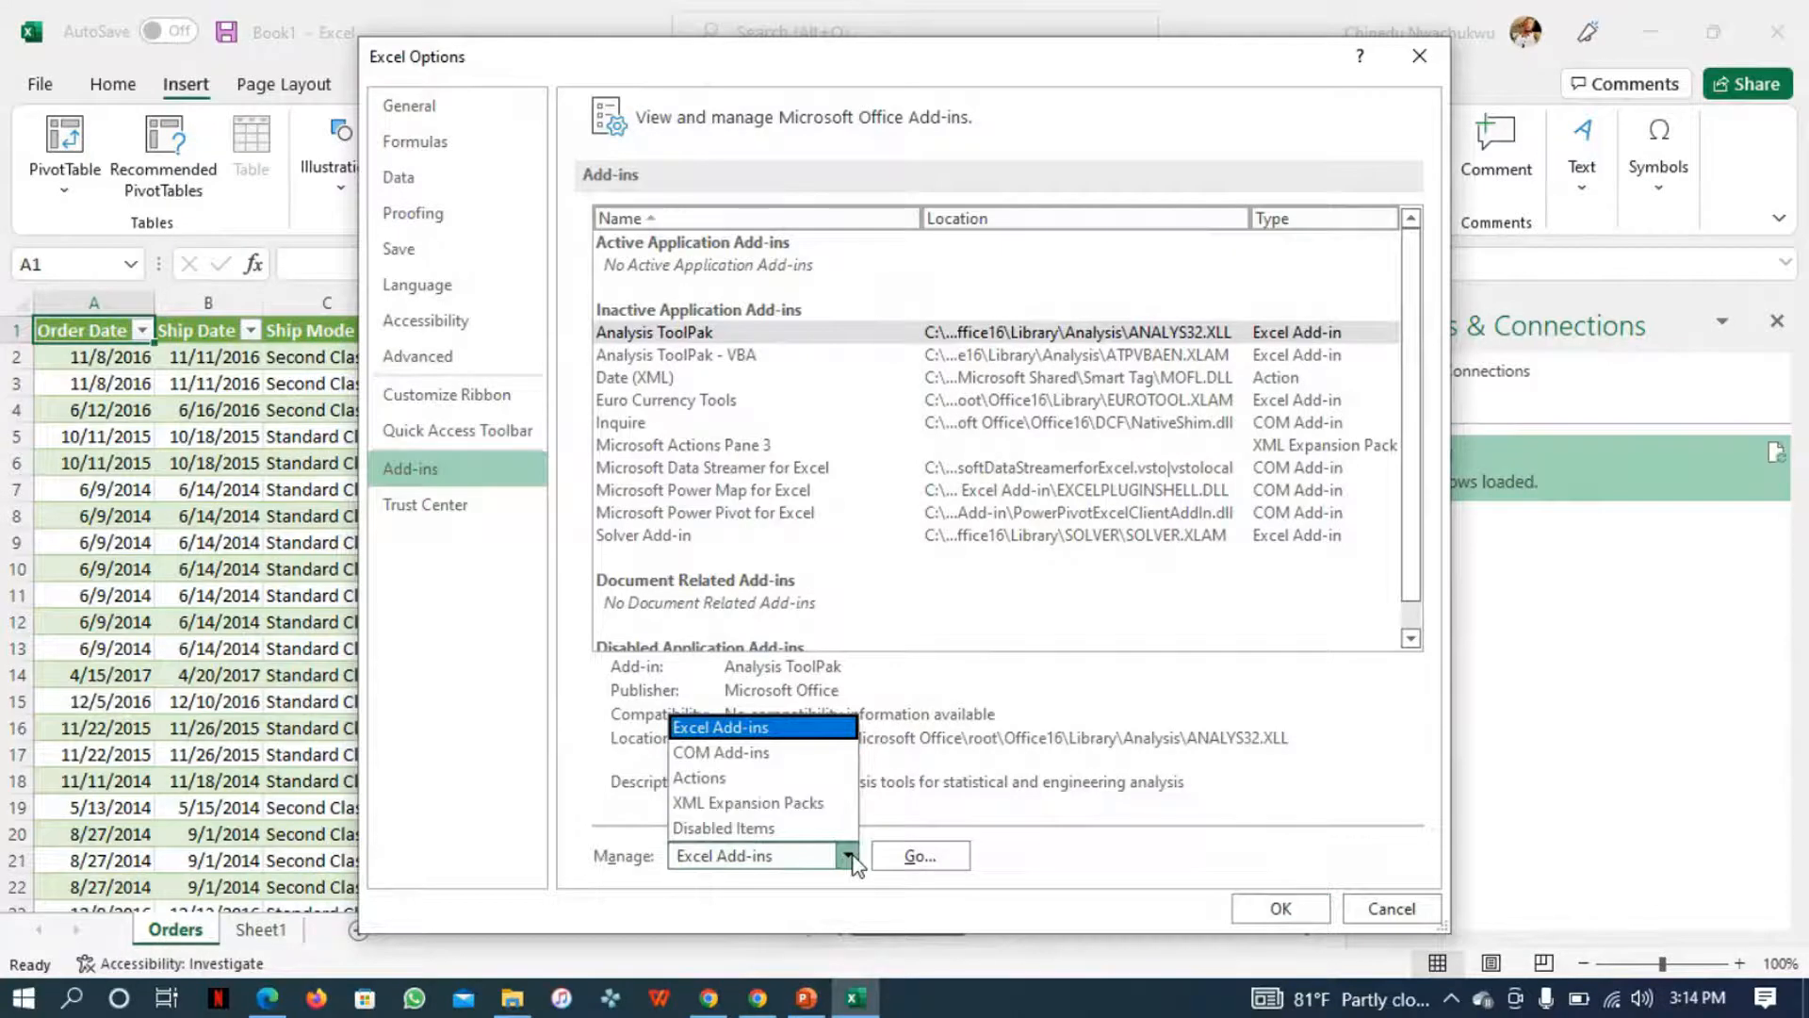
{"action": "left_click", "coordinate": [769, 754]}
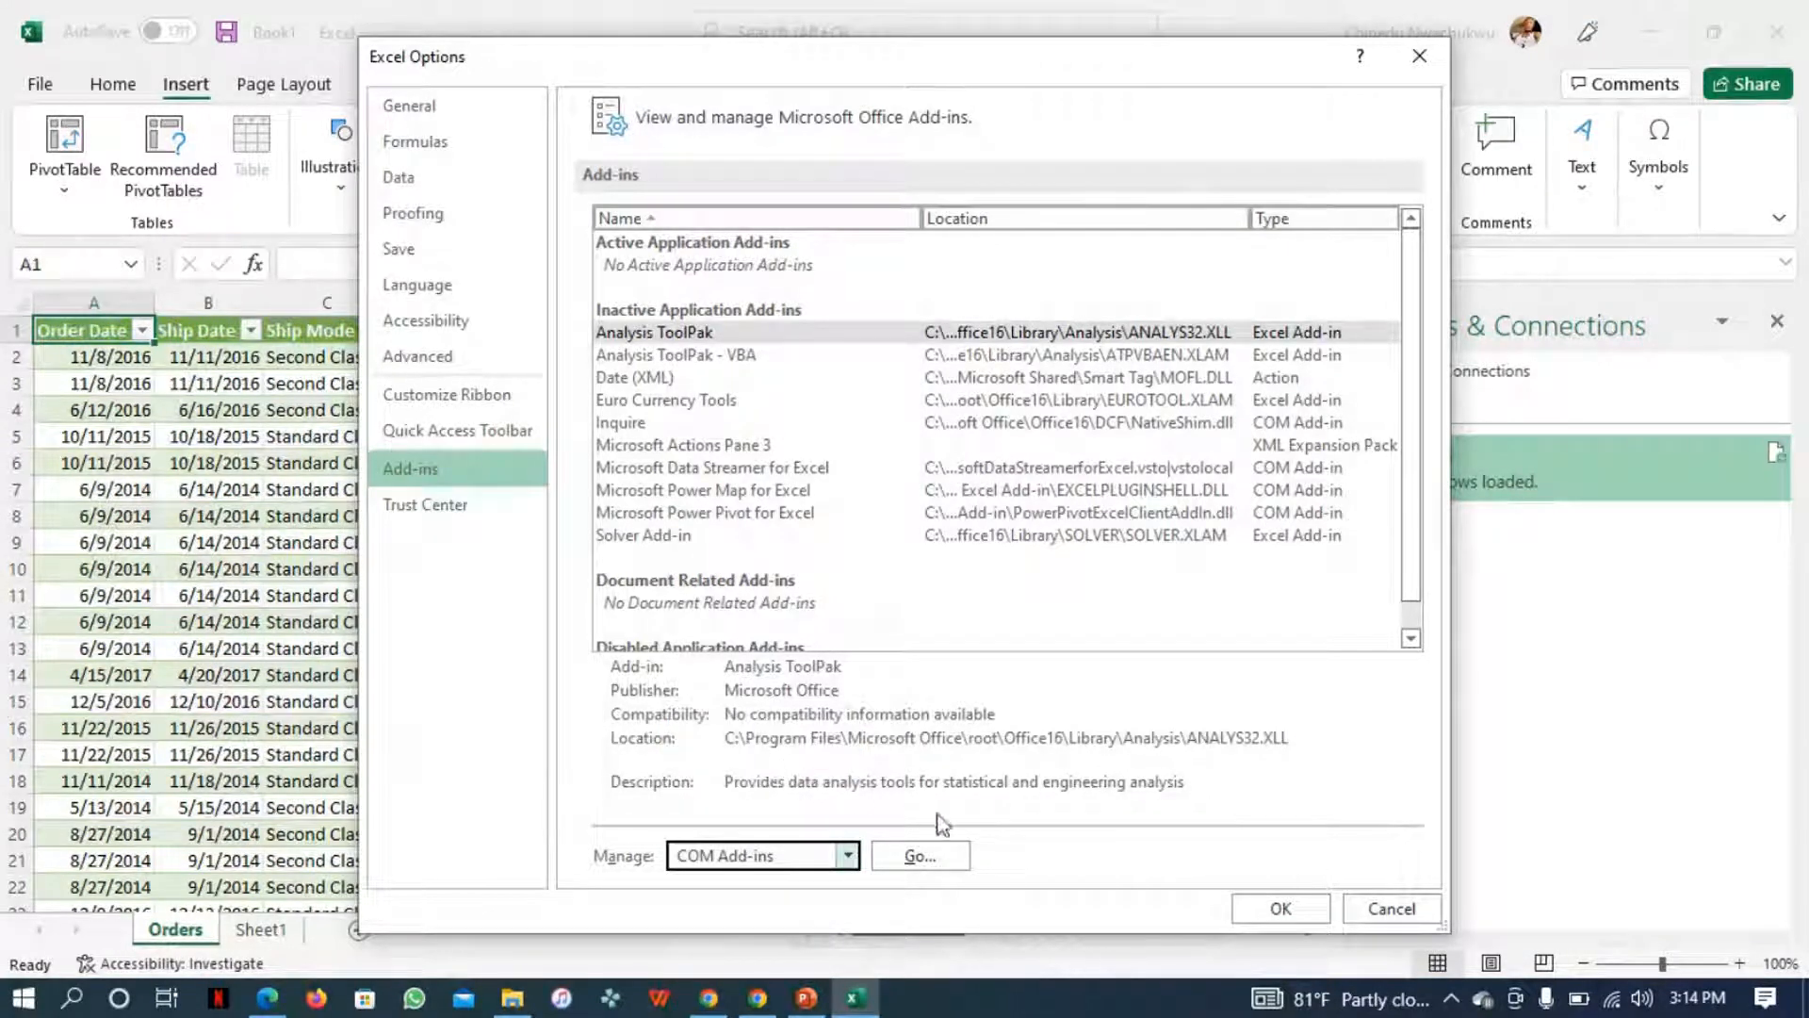
{"action": "left_click", "coordinate": [912, 858]}
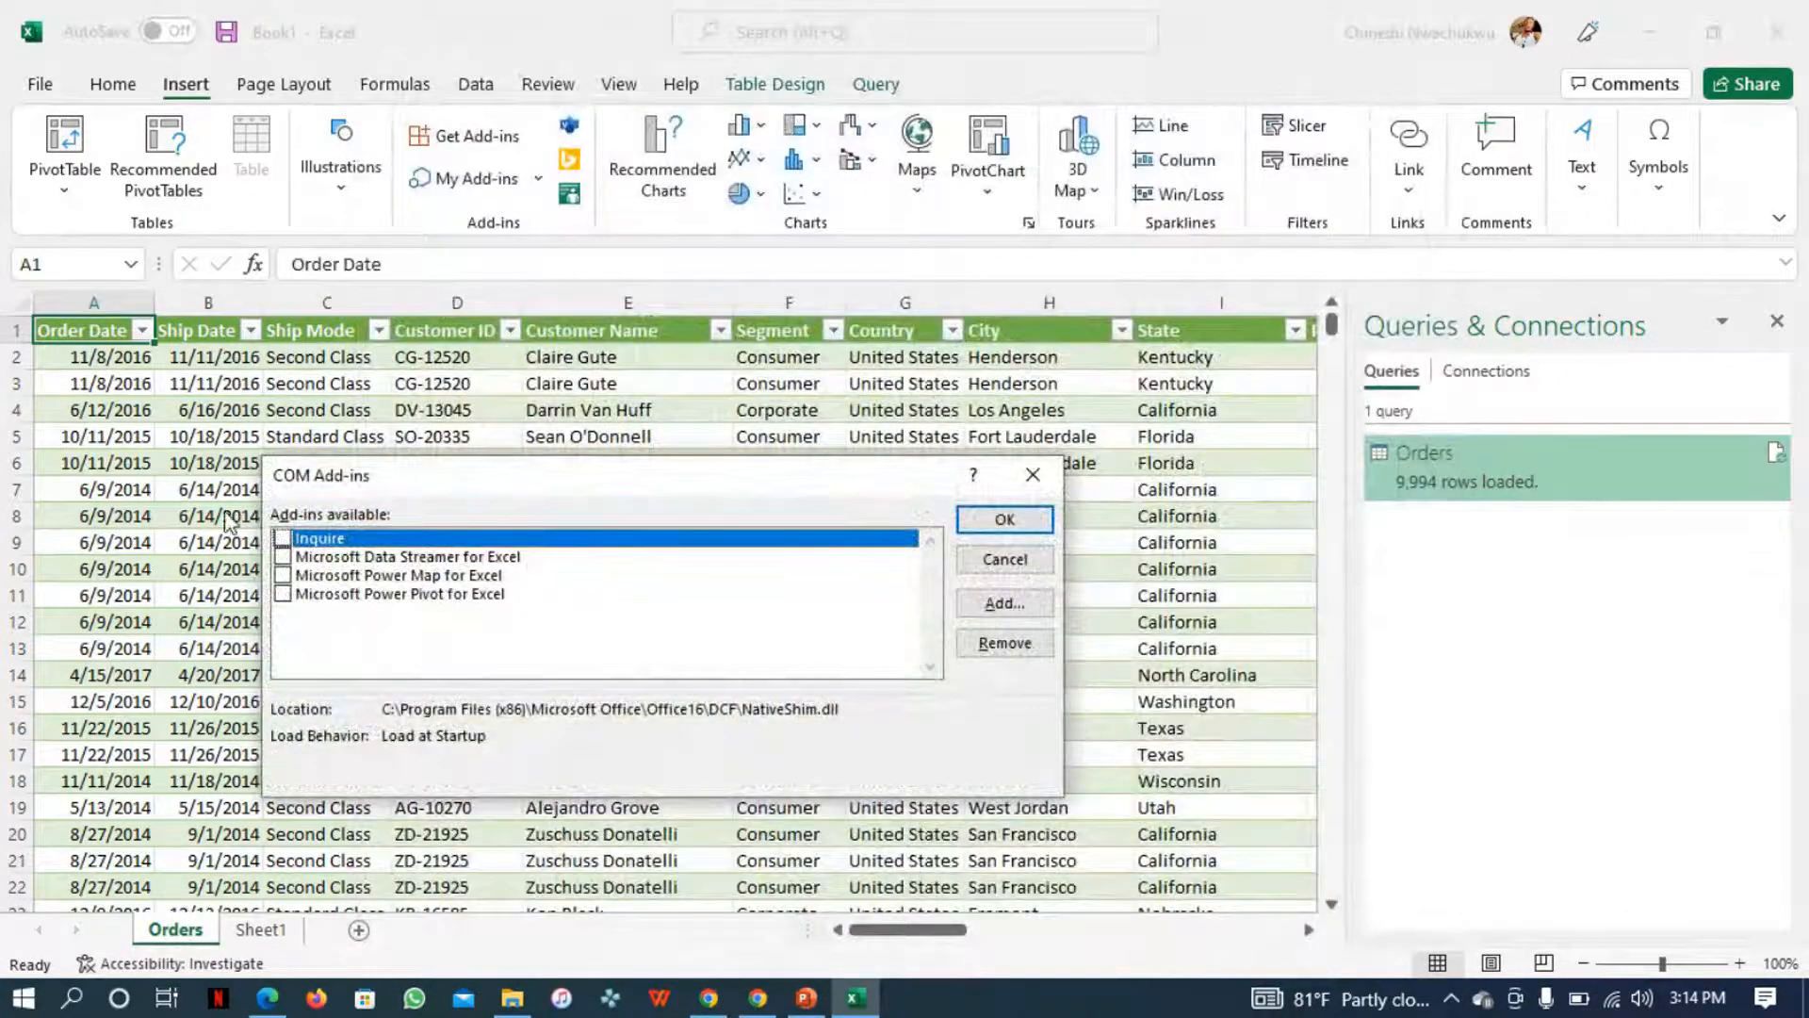
{"action": "left_click", "coordinate": [283, 575]}
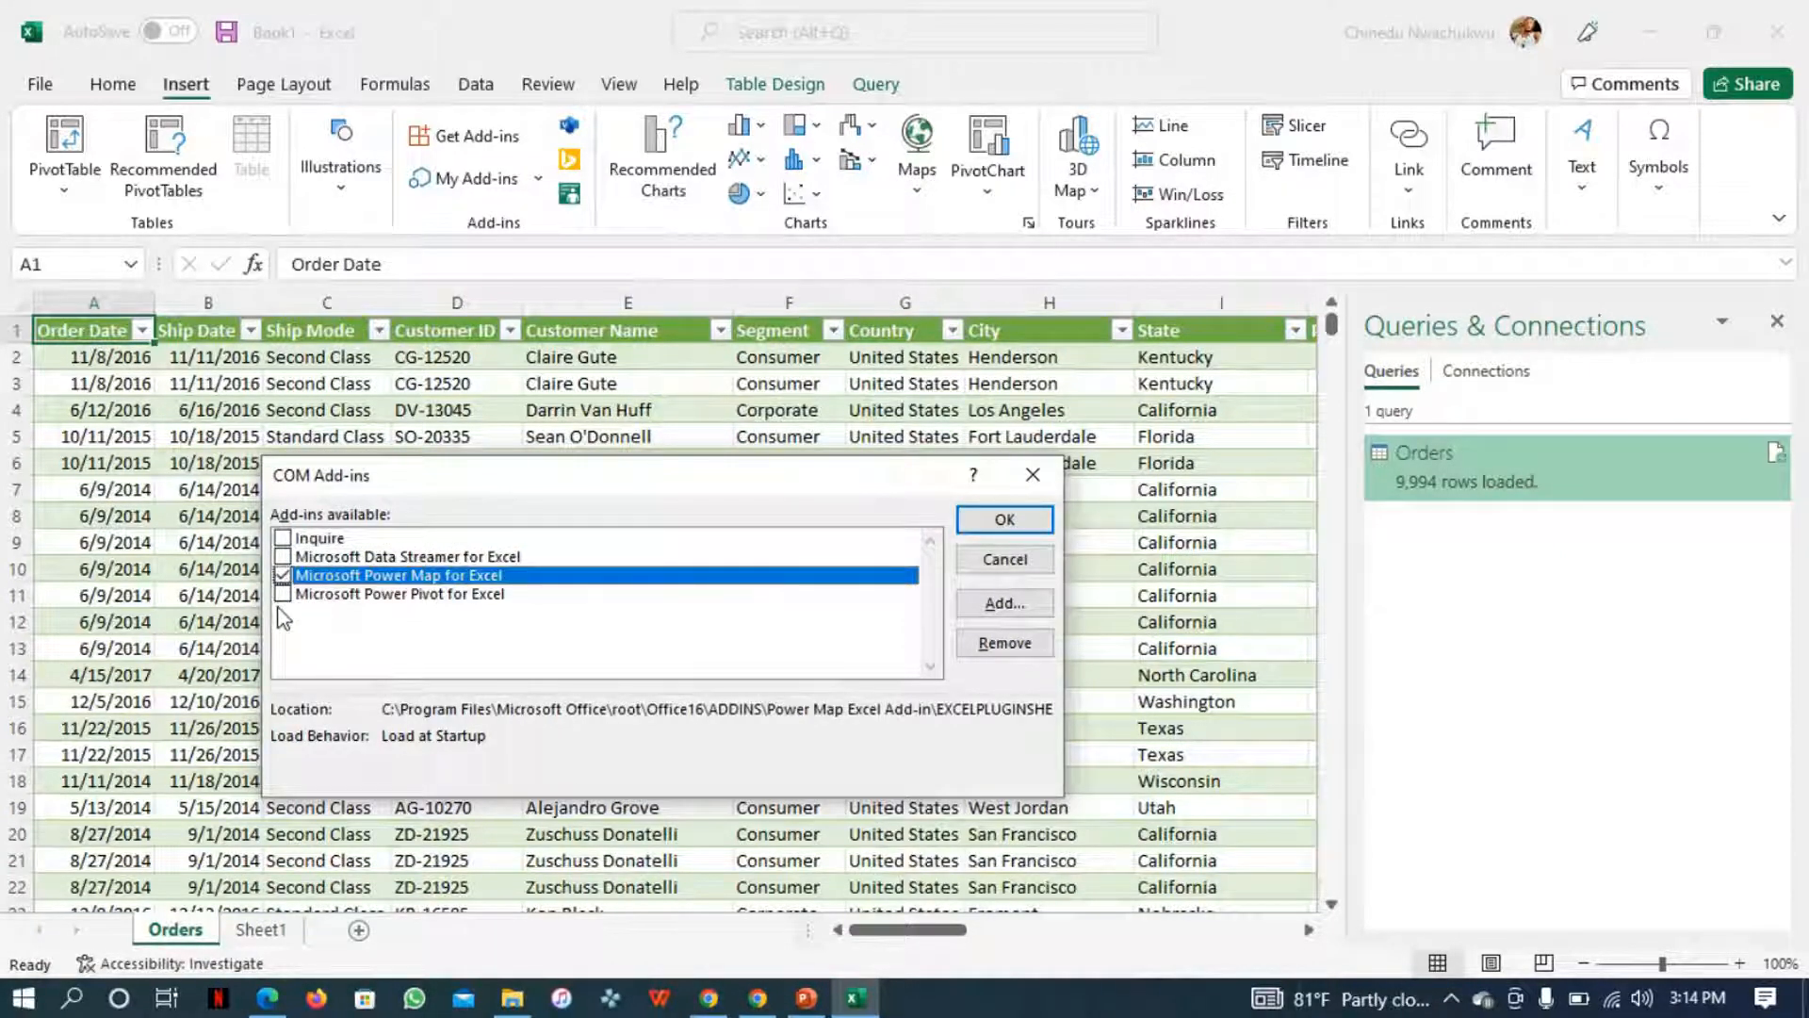
{"action": "left_click", "coordinate": [283, 593]}
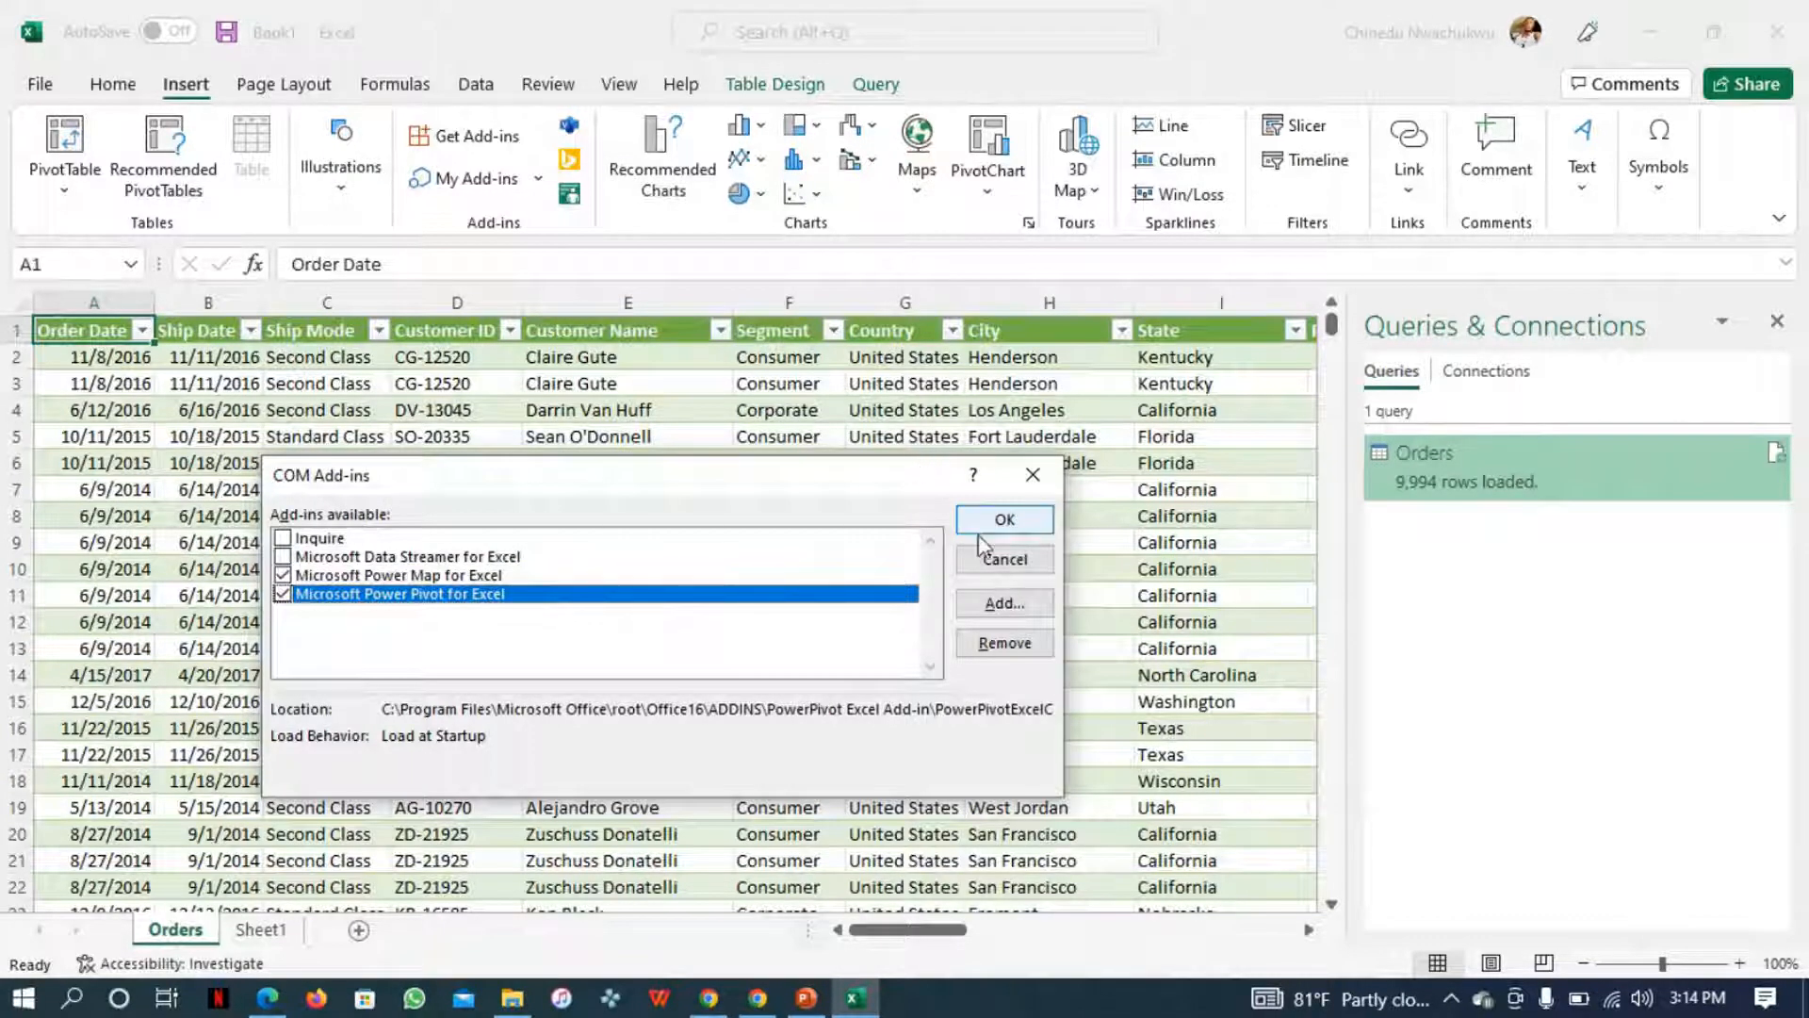
{"action": "left_click", "coordinate": [1004, 519]}
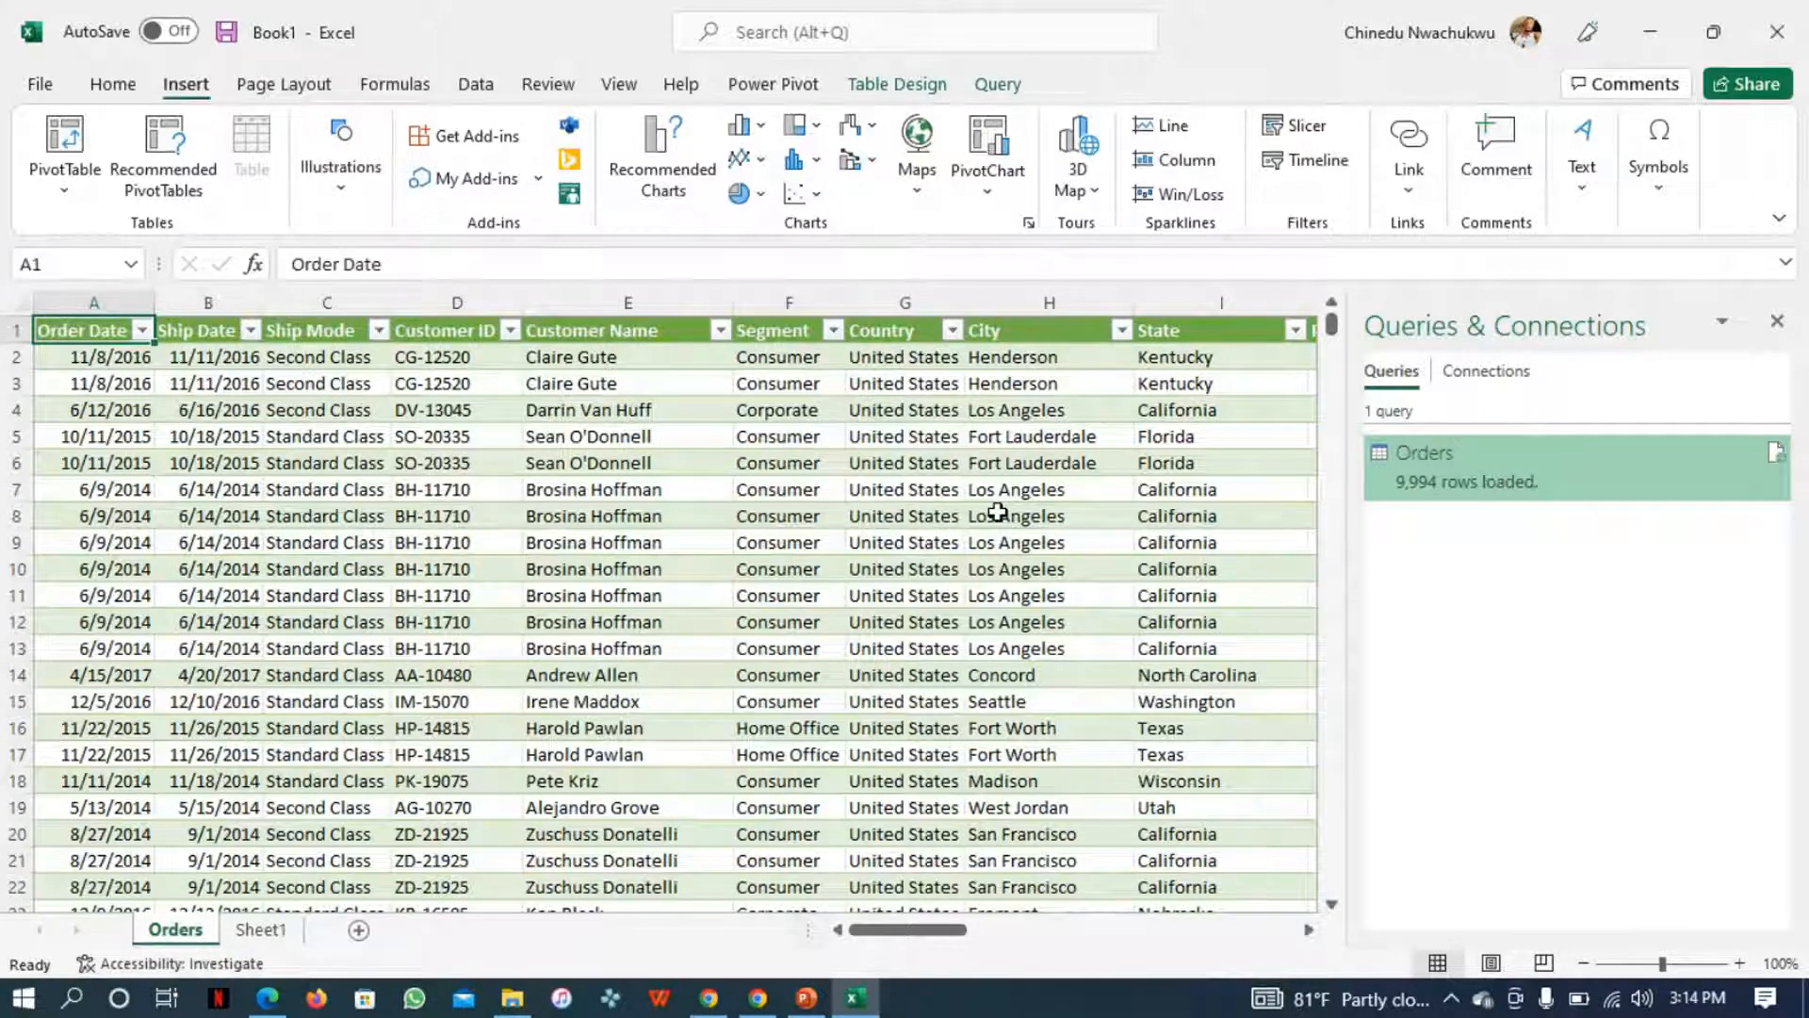
- Open 3D Maps from a City cell in the Orders table, and close the floating list of fields
{"action": "left_click", "coordinate": [997, 512]}
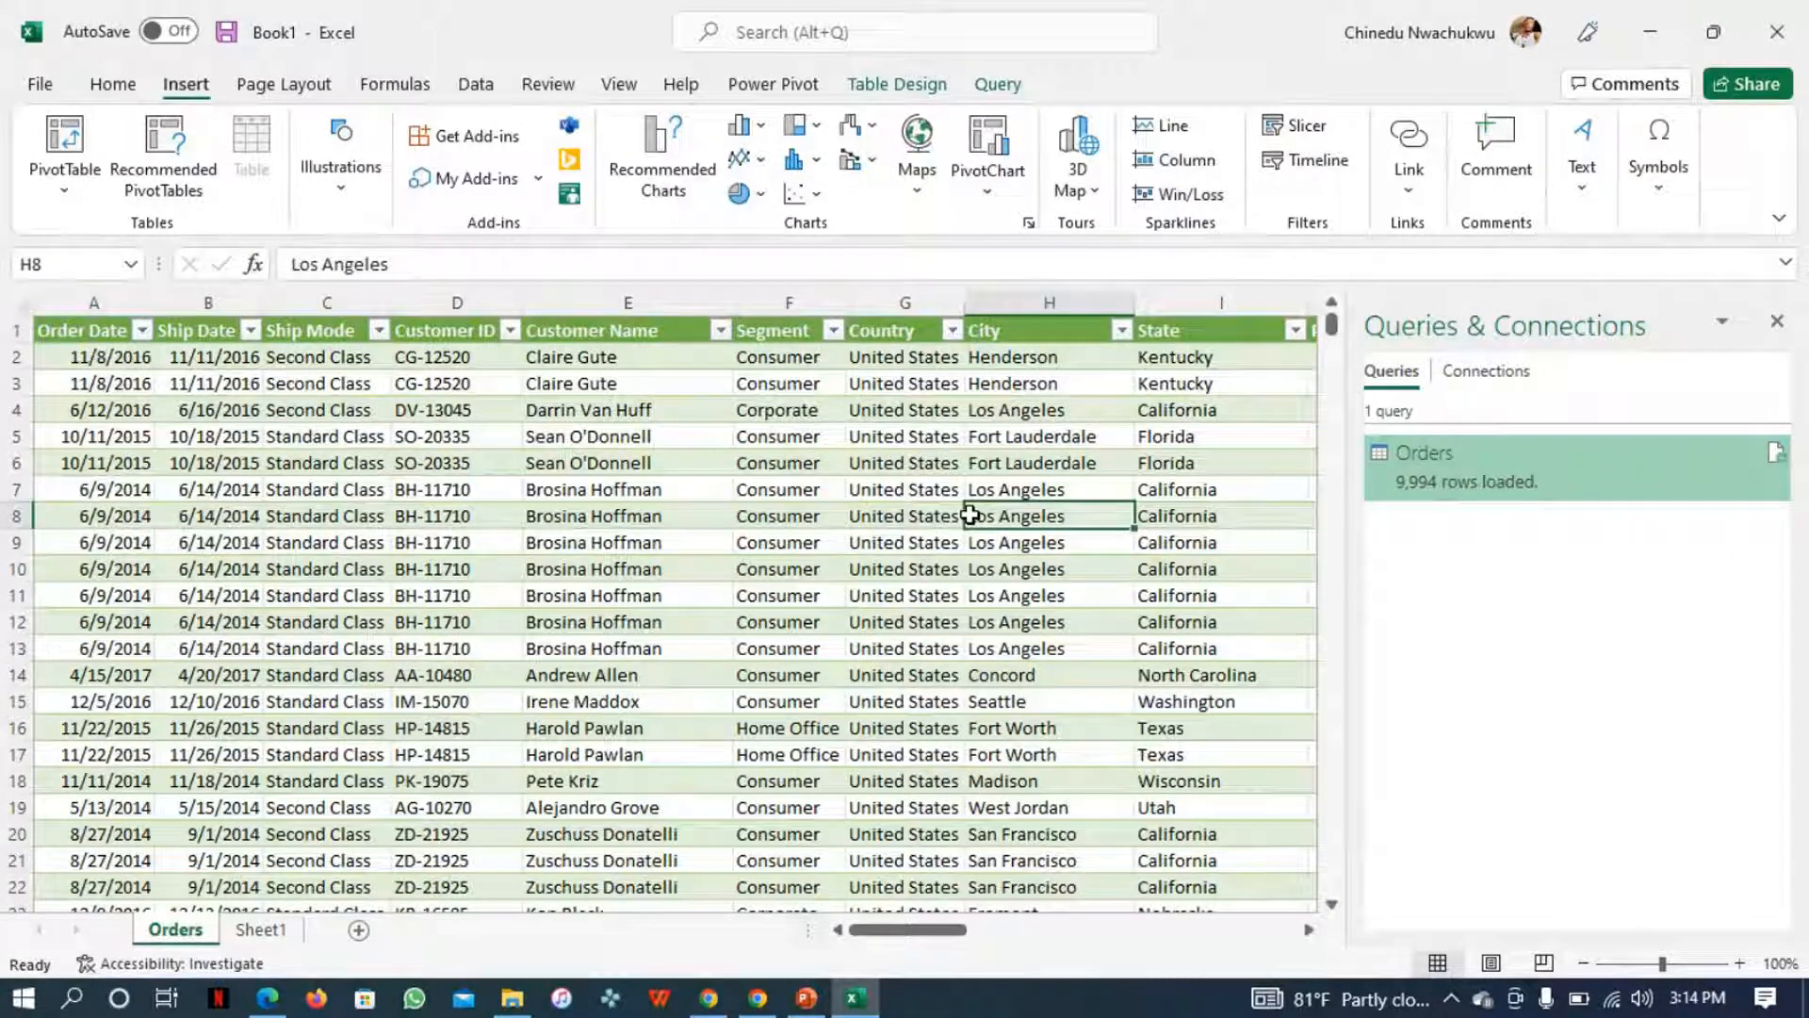
{"action": "left_click", "coordinate": [1091, 203]}
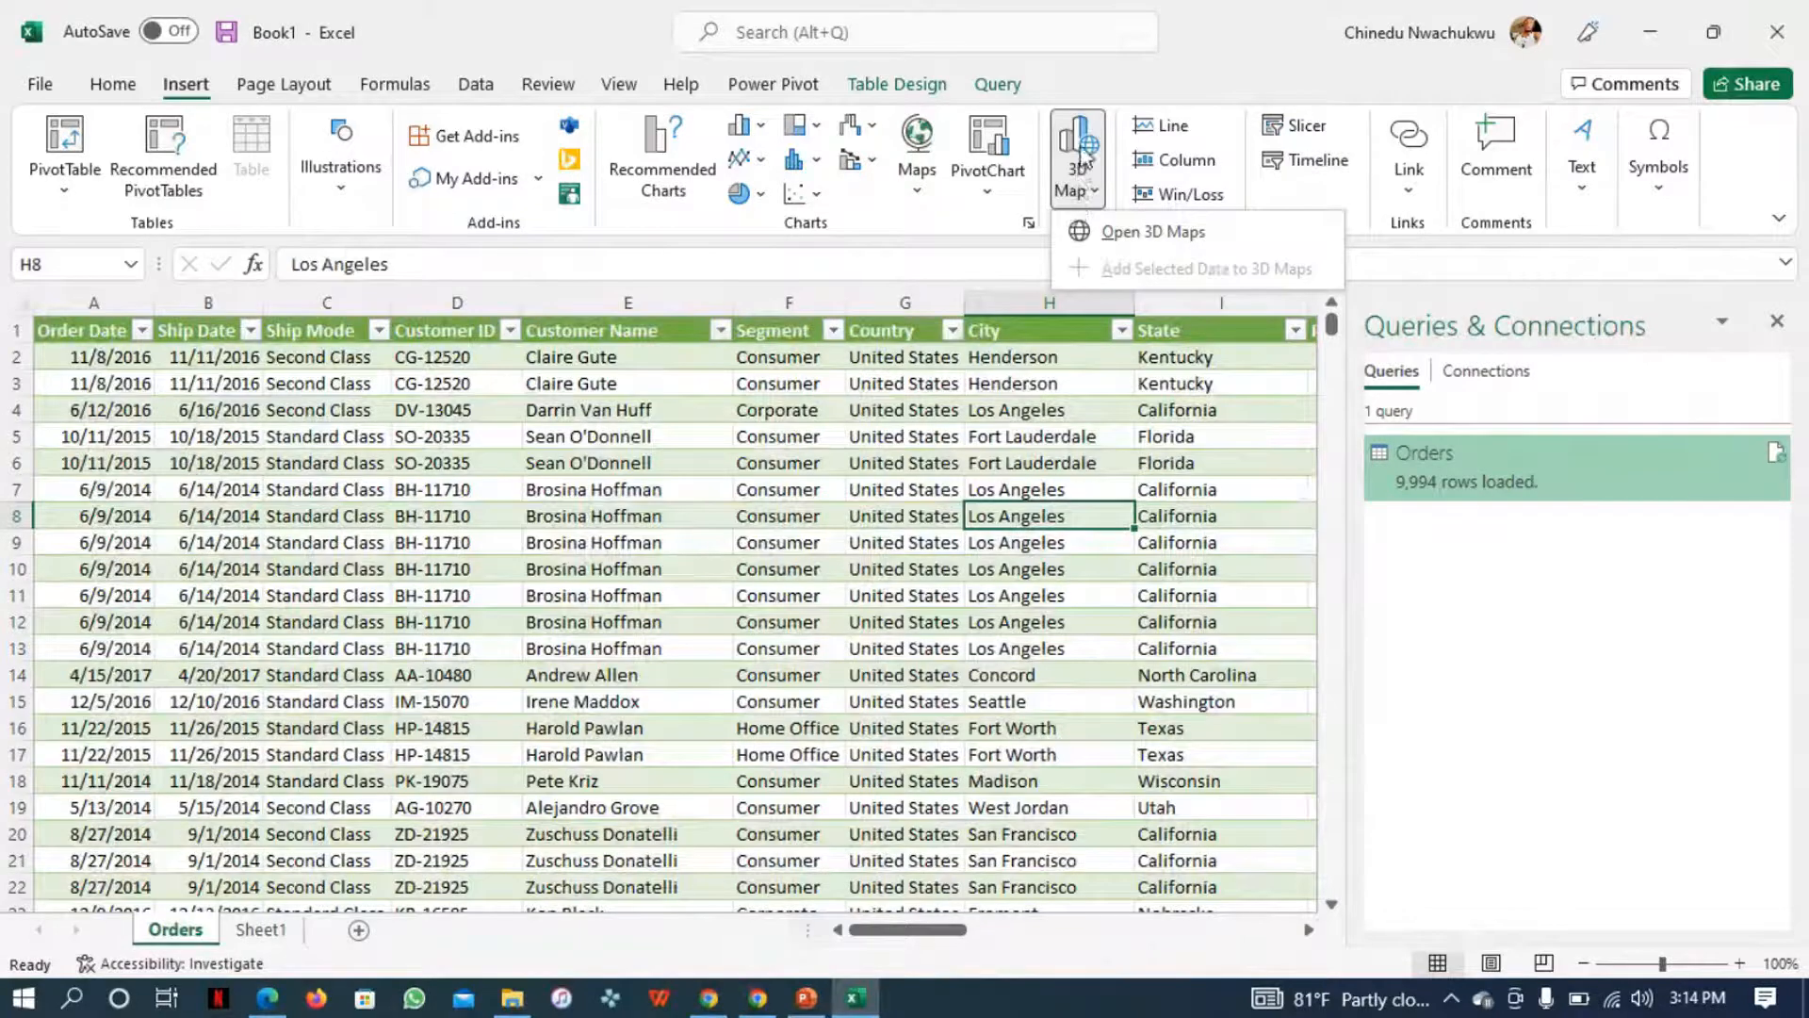
{"action": "left_click", "coordinate": [1152, 234]}
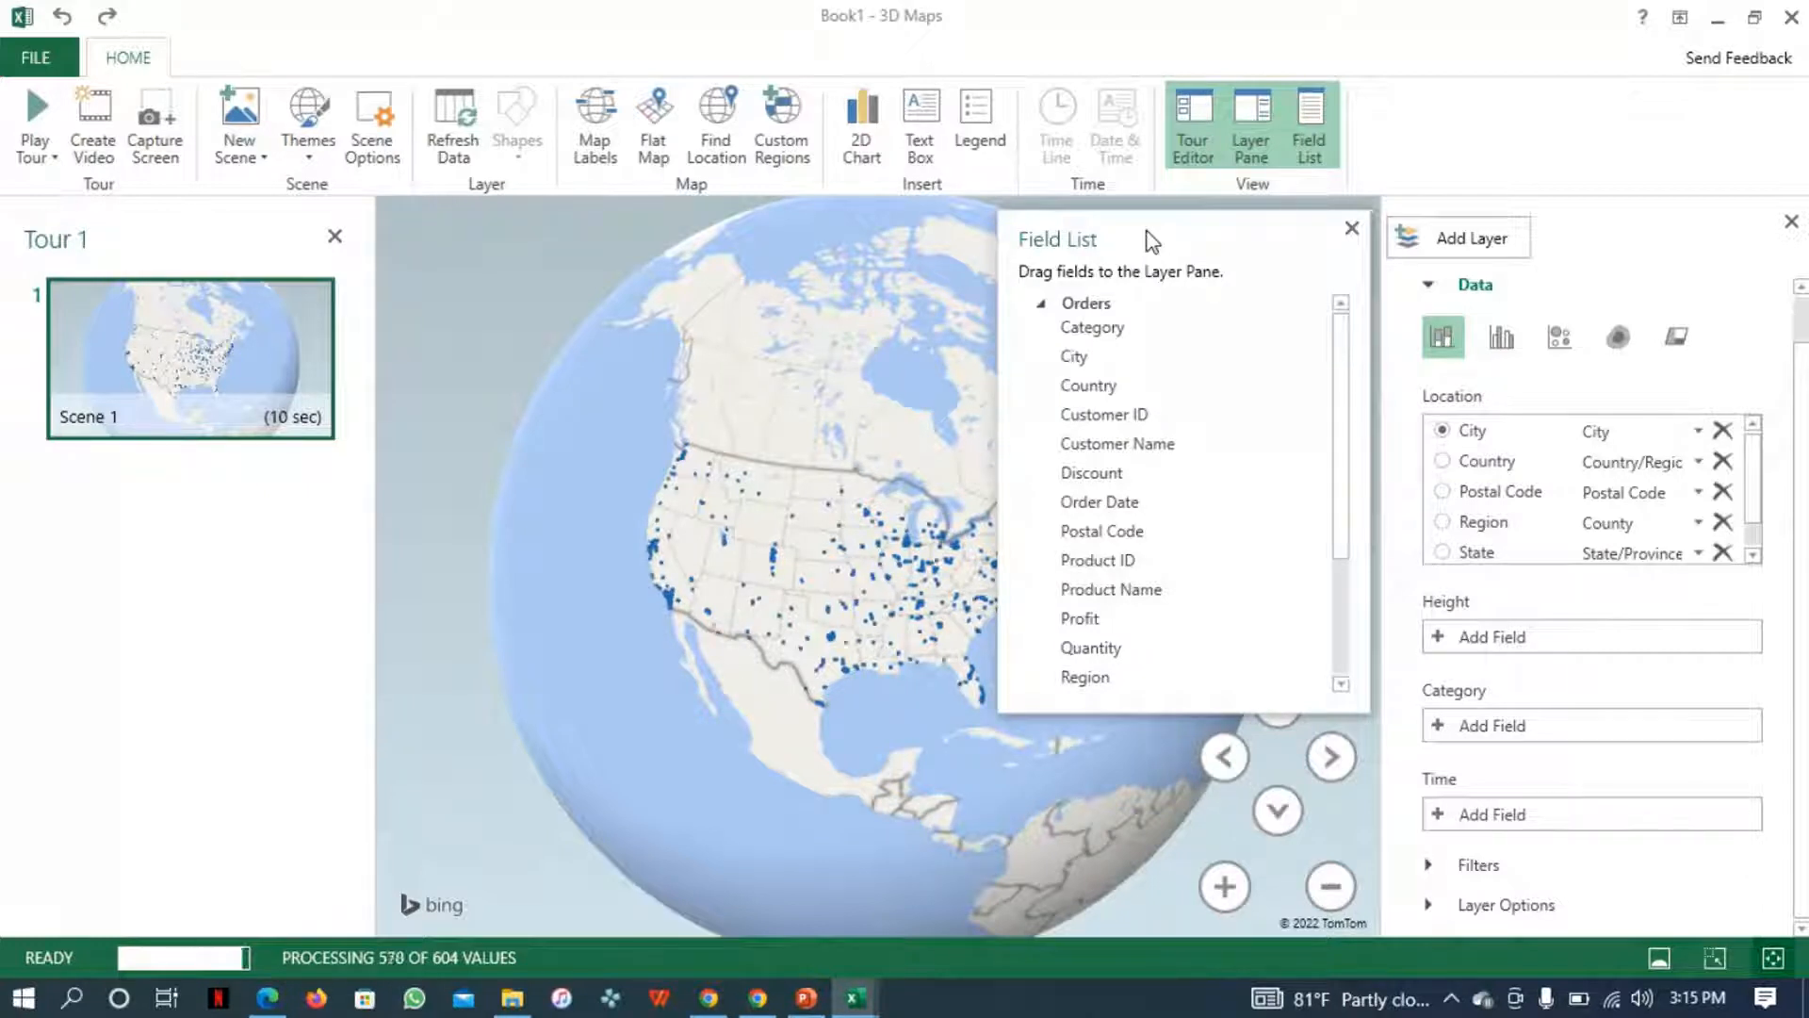
{"action": "left_click", "coordinate": [1352, 228]}
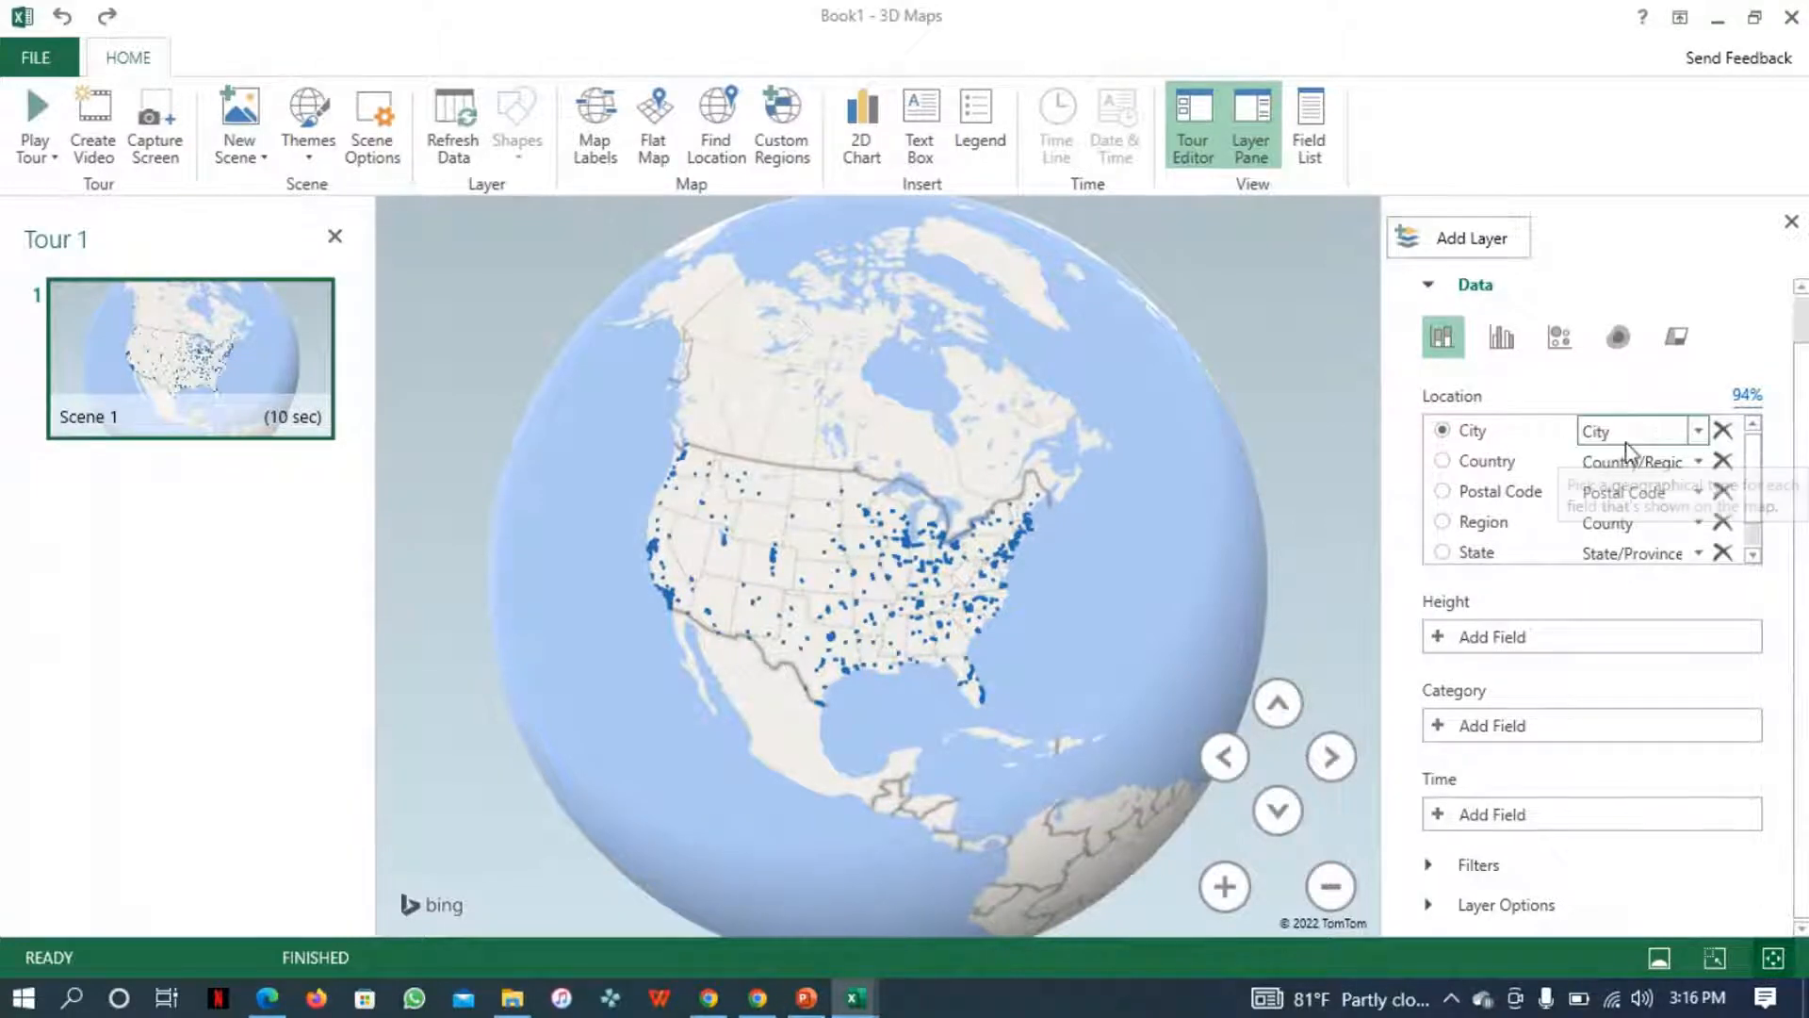
- Examine the geographic types available for the City and Region location fields, and the rest of the layer's location list
{"action": "left_click", "coordinate": [1700, 436]}
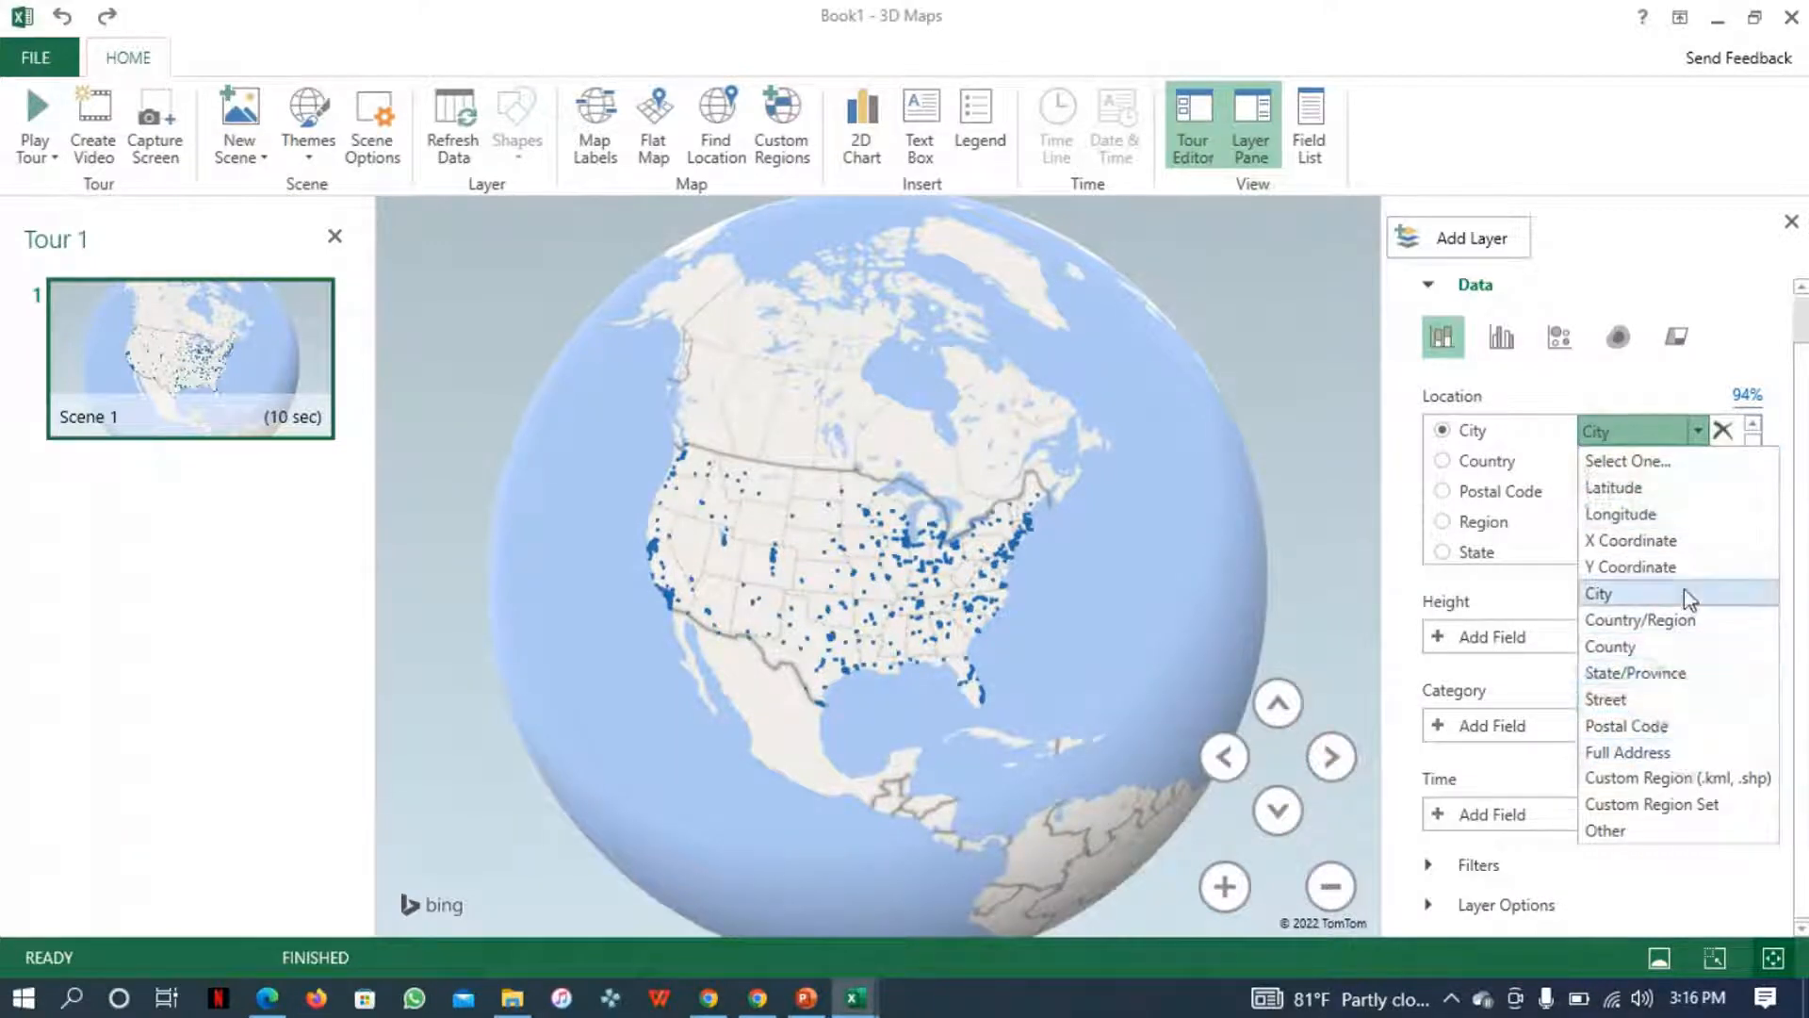
{"action": "left_click", "coordinate": [1577, 398]}
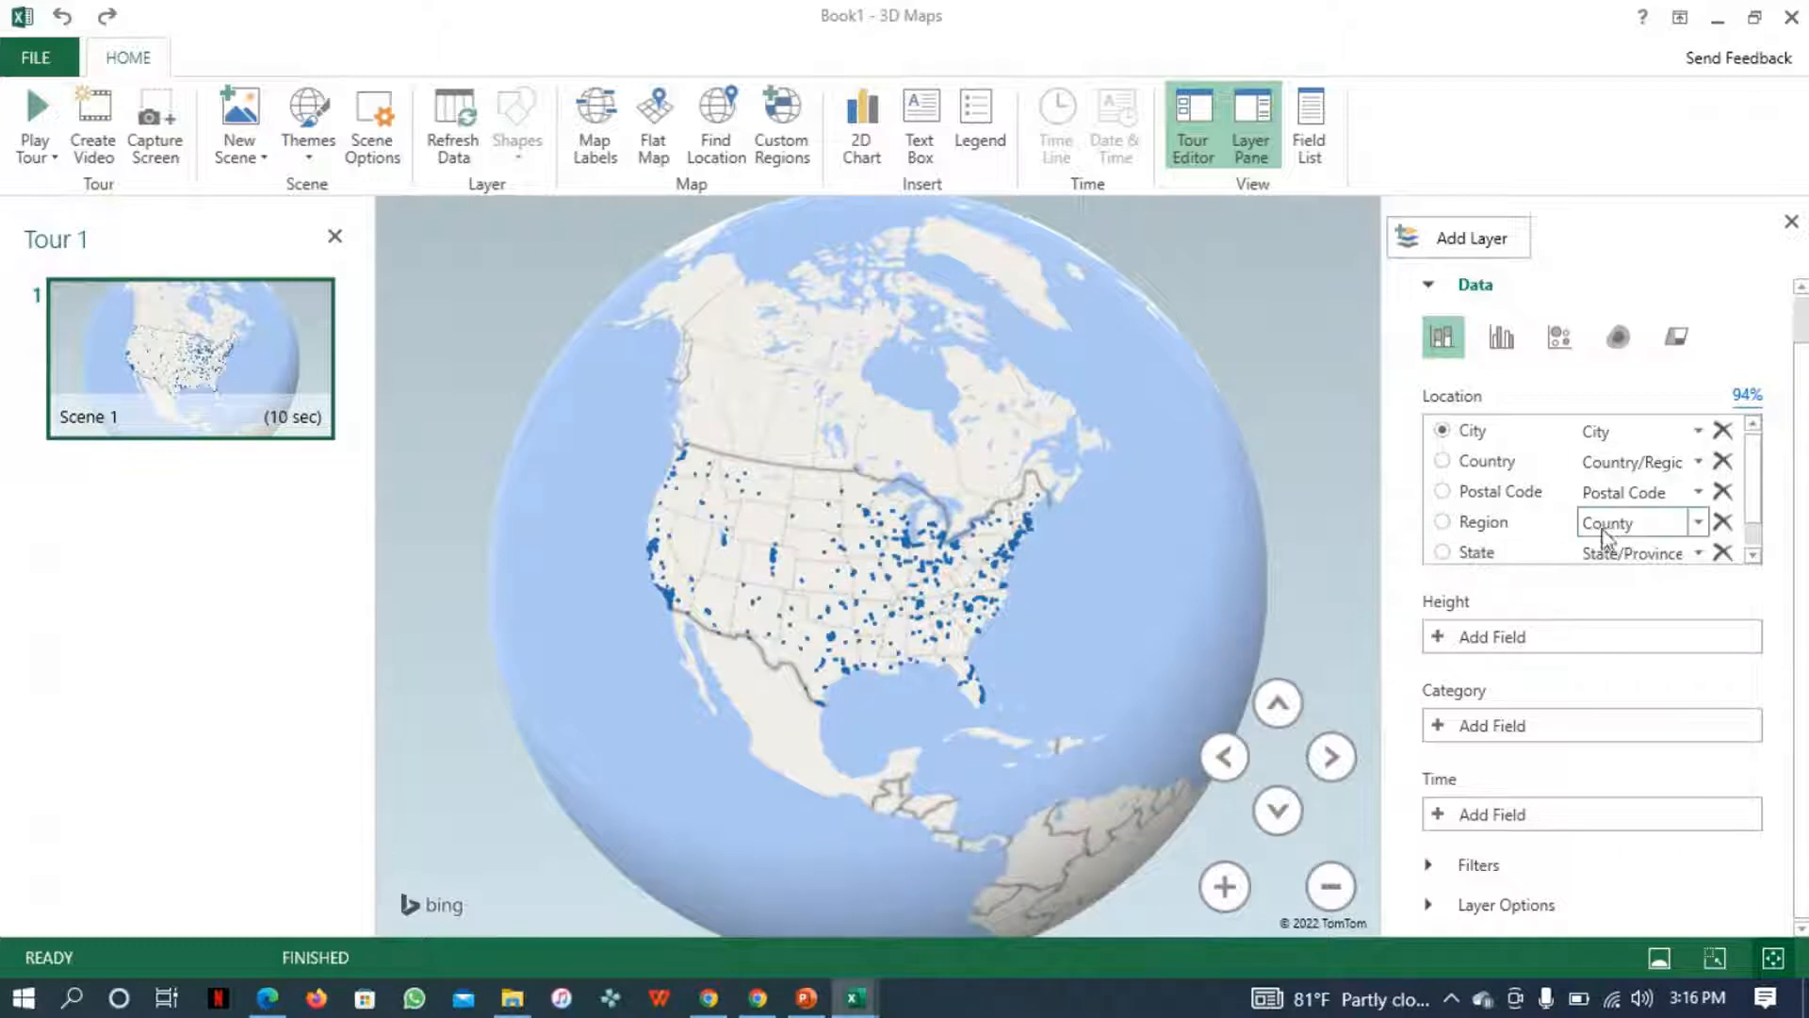
{"action": "left_click", "coordinate": [1697, 524]}
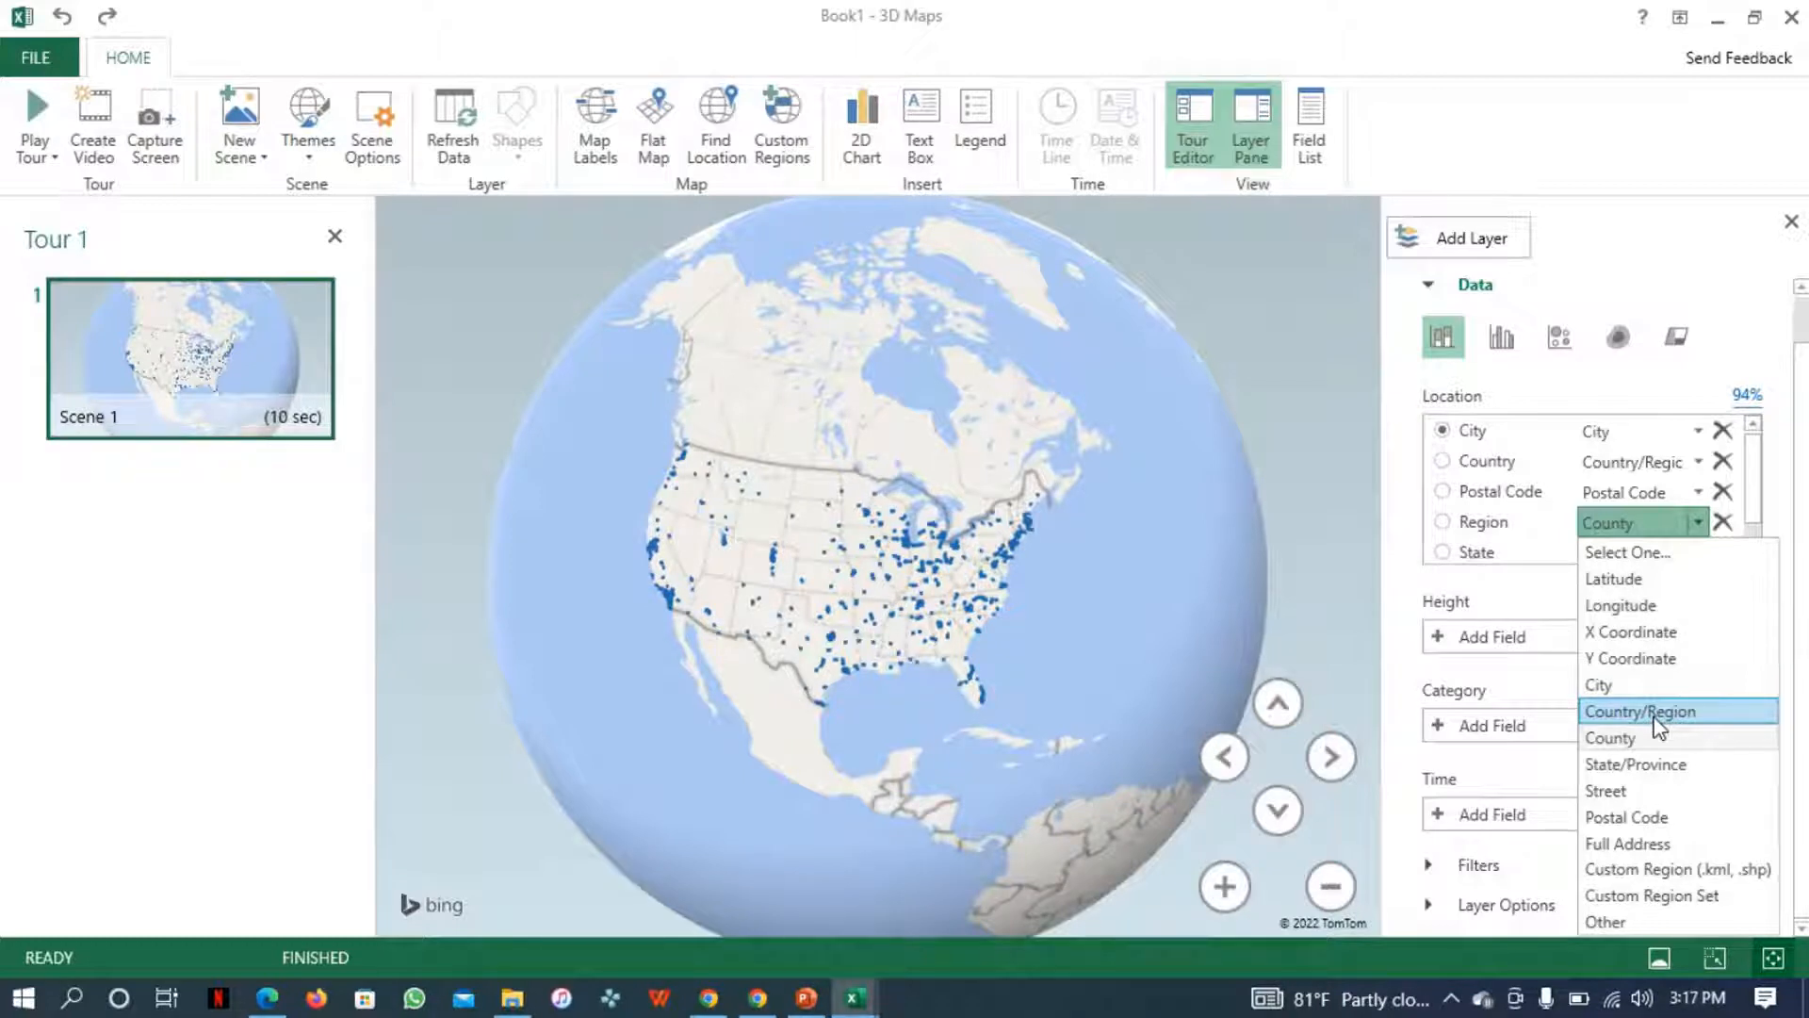
{"action": "left_click", "coordinate": [1554, 596]}
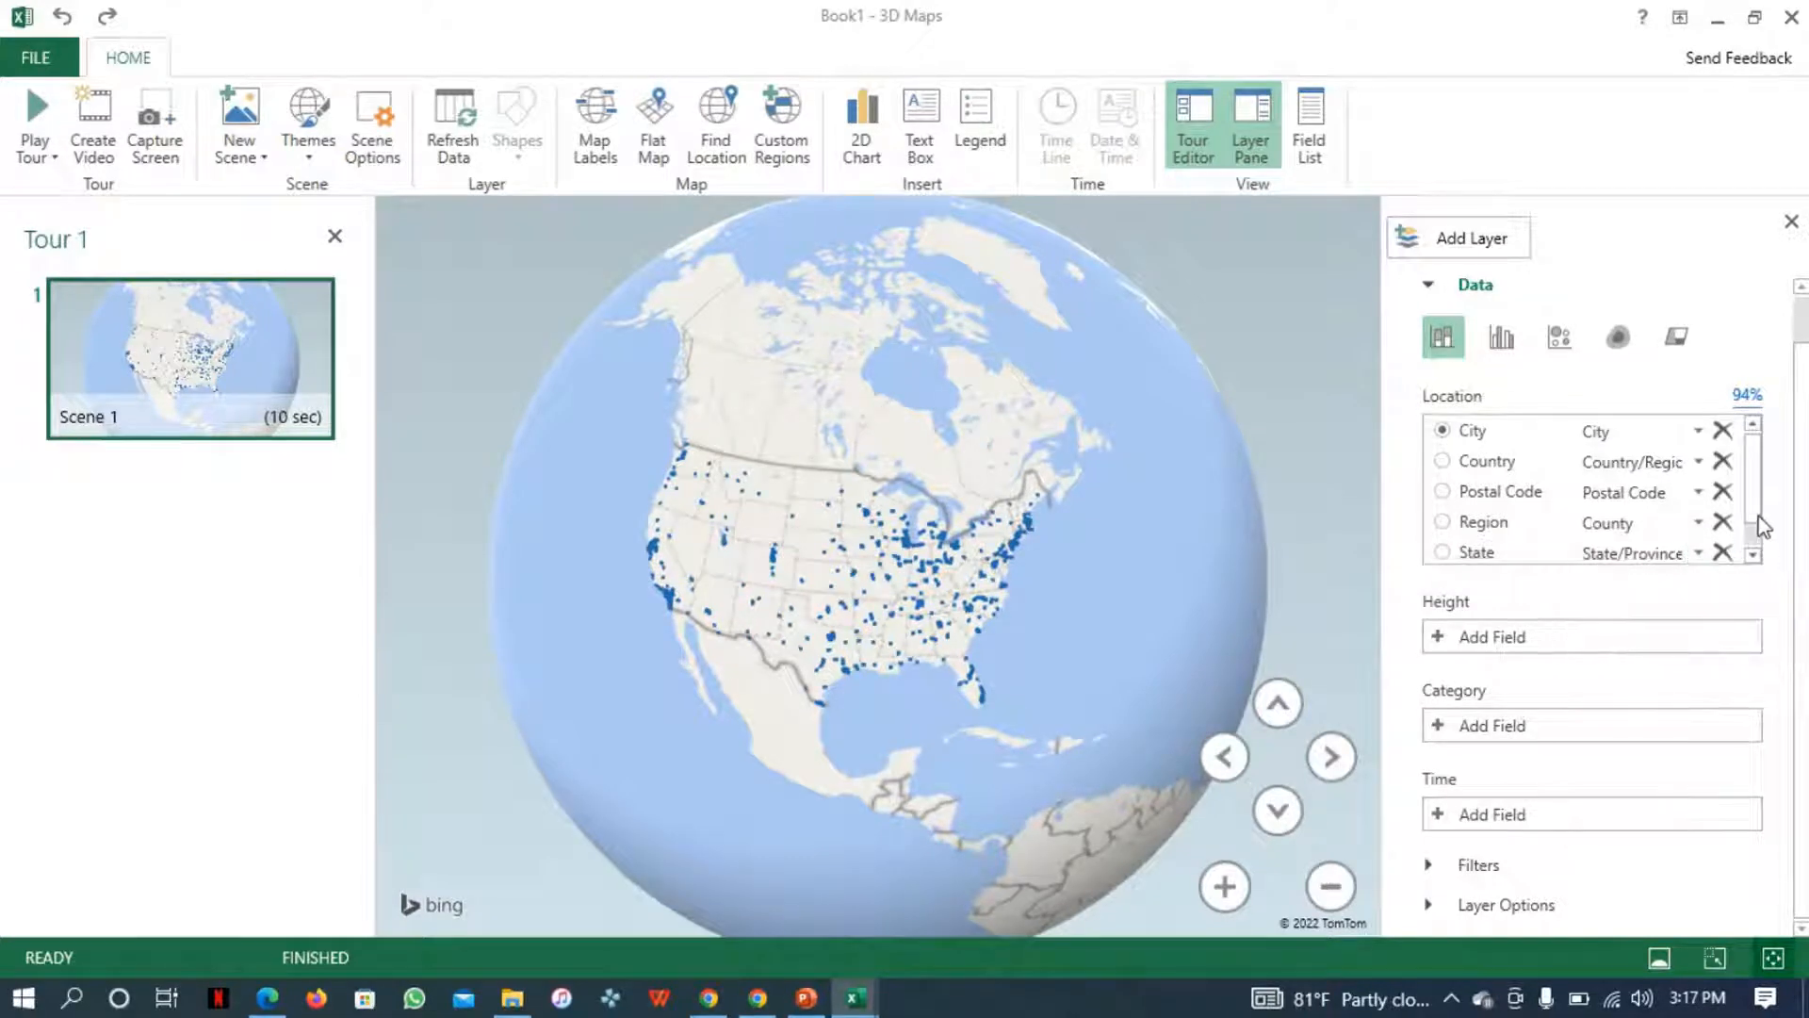
{"action": "left_click", "coordinate": [1753, 556]}
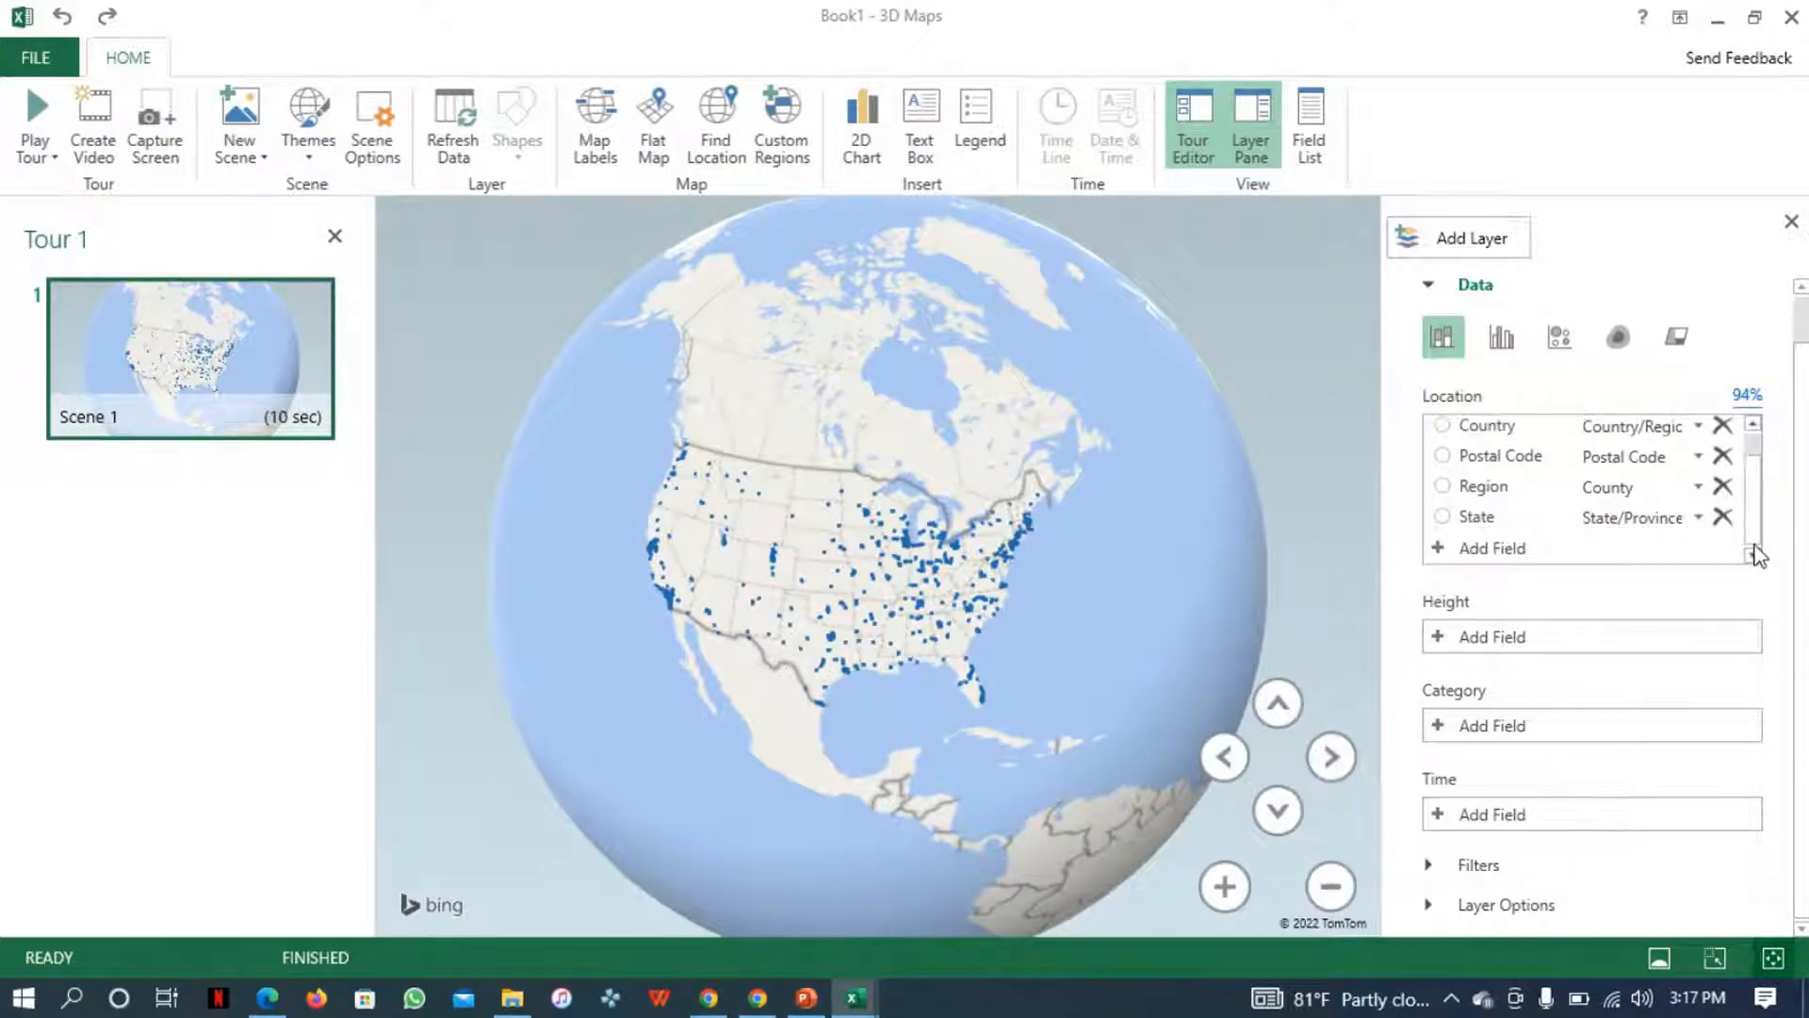
{"action": "scroll", "coordinate": [1753, 528], "scroll_direction": "up", "scroll_amount": 1}
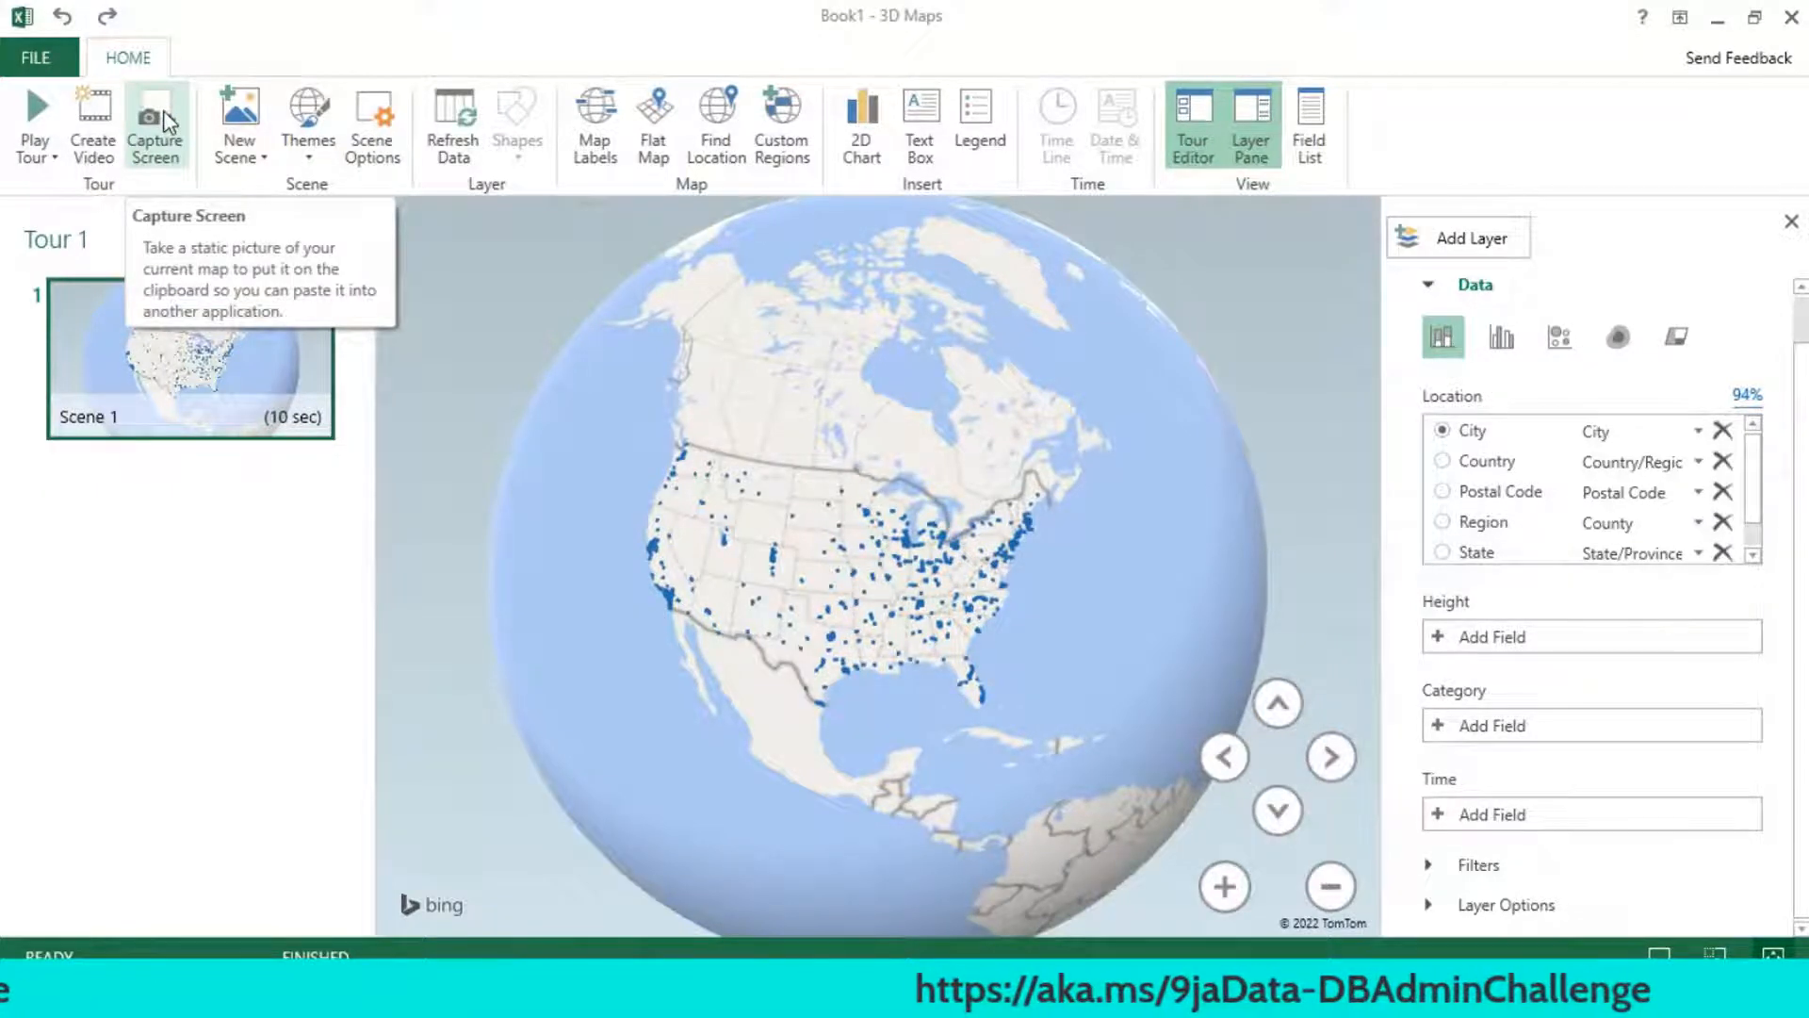
- Apply the dark satellite-imagery theme with the blue sky background to the globe in Scene 1
{"action": "left_click", "coordinate": [266, 160]}
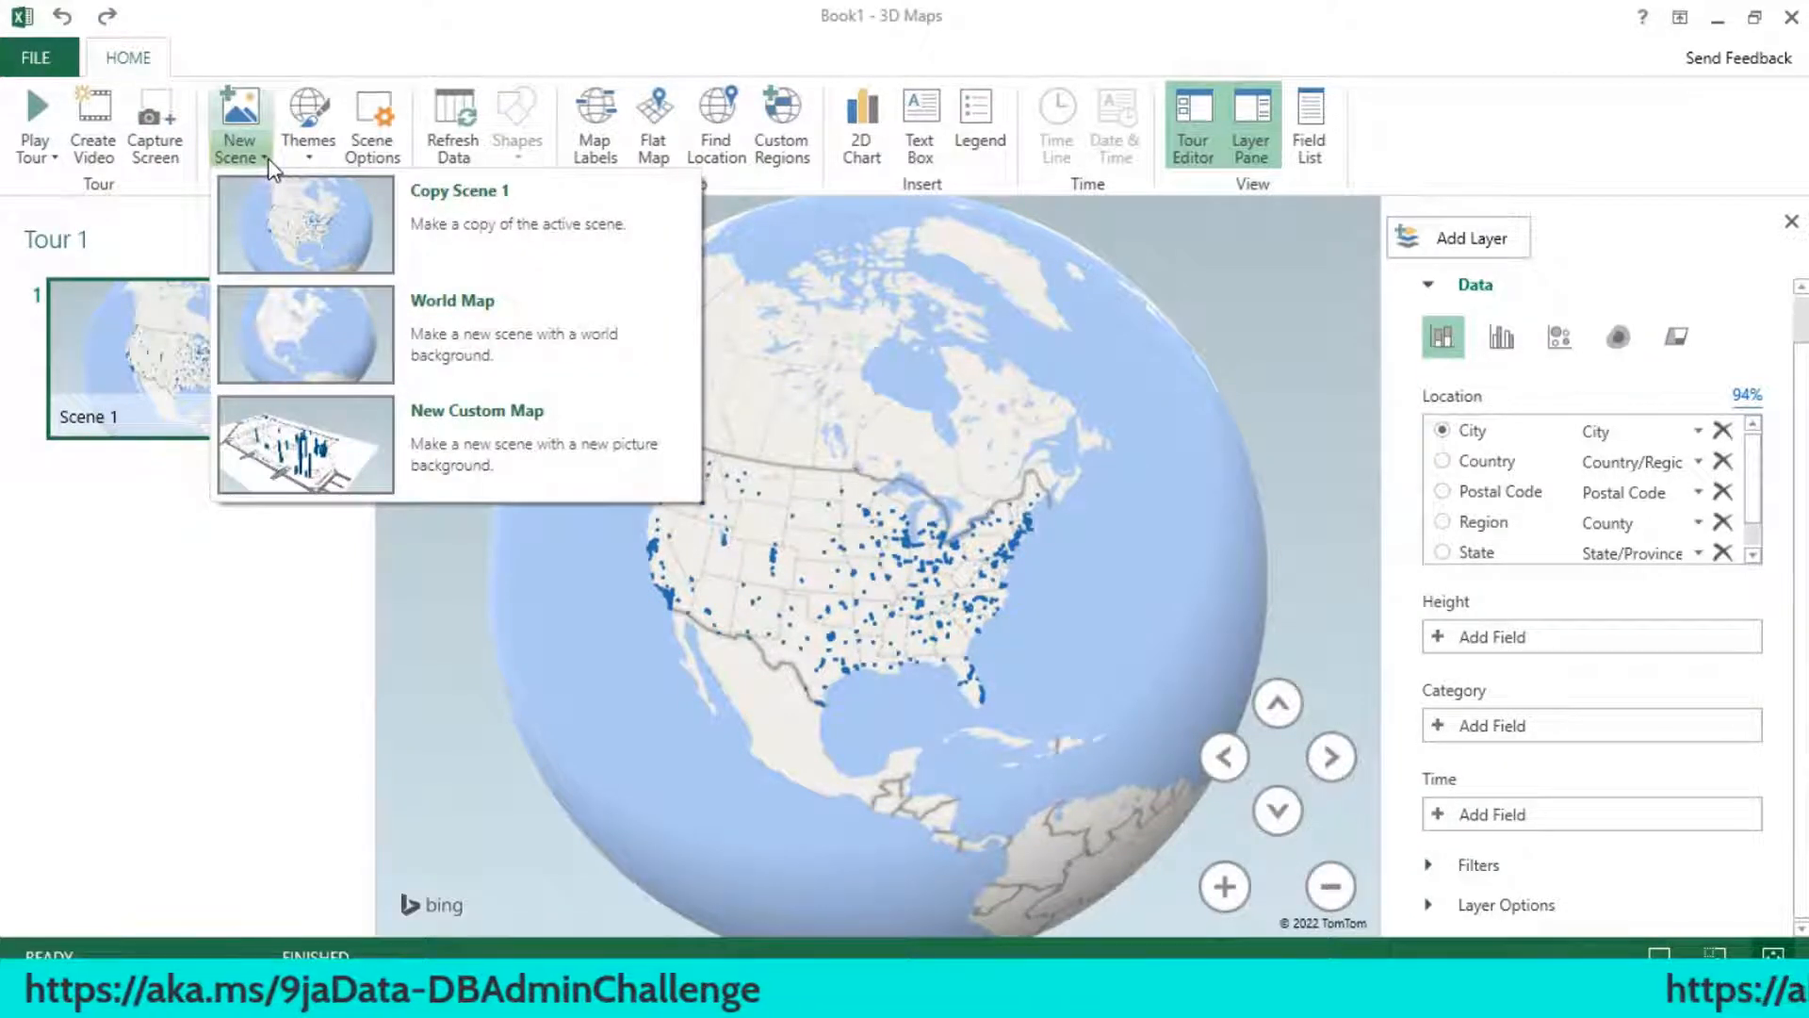
{"action": "left_click", "coordinate": [268, 161]}
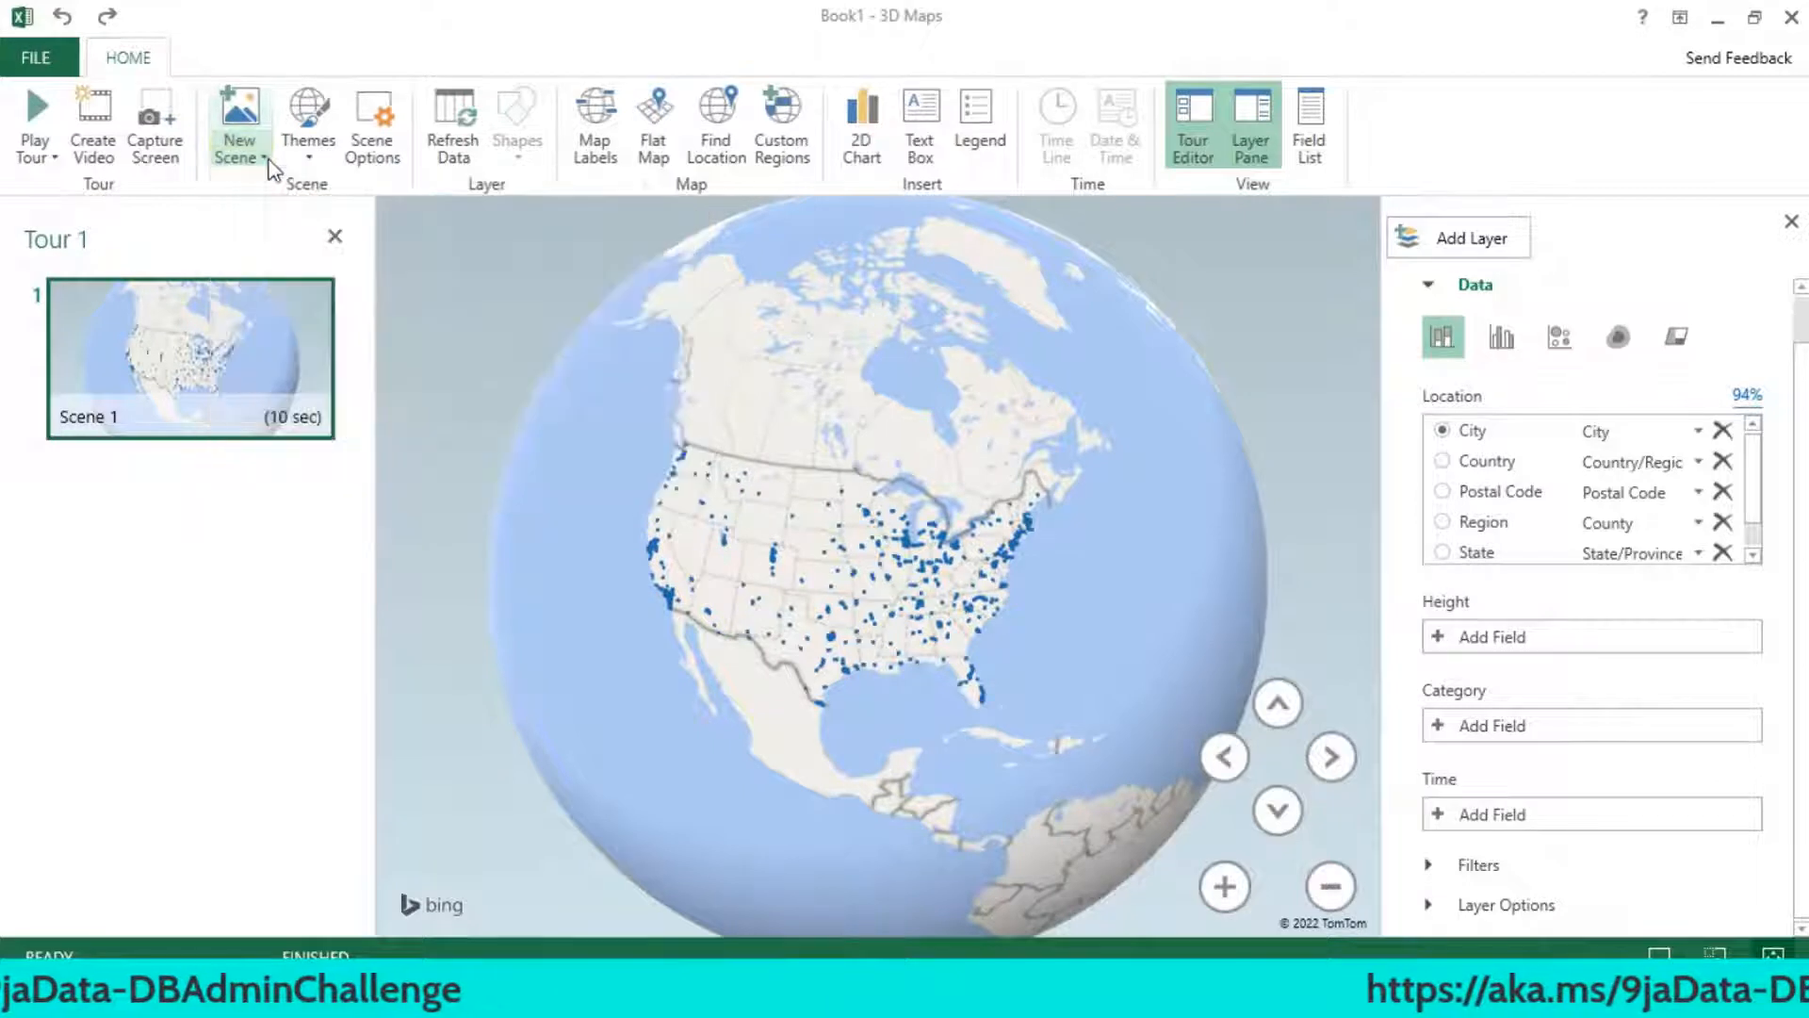
{"action": "left_click", "coordinate": [292, 158]}
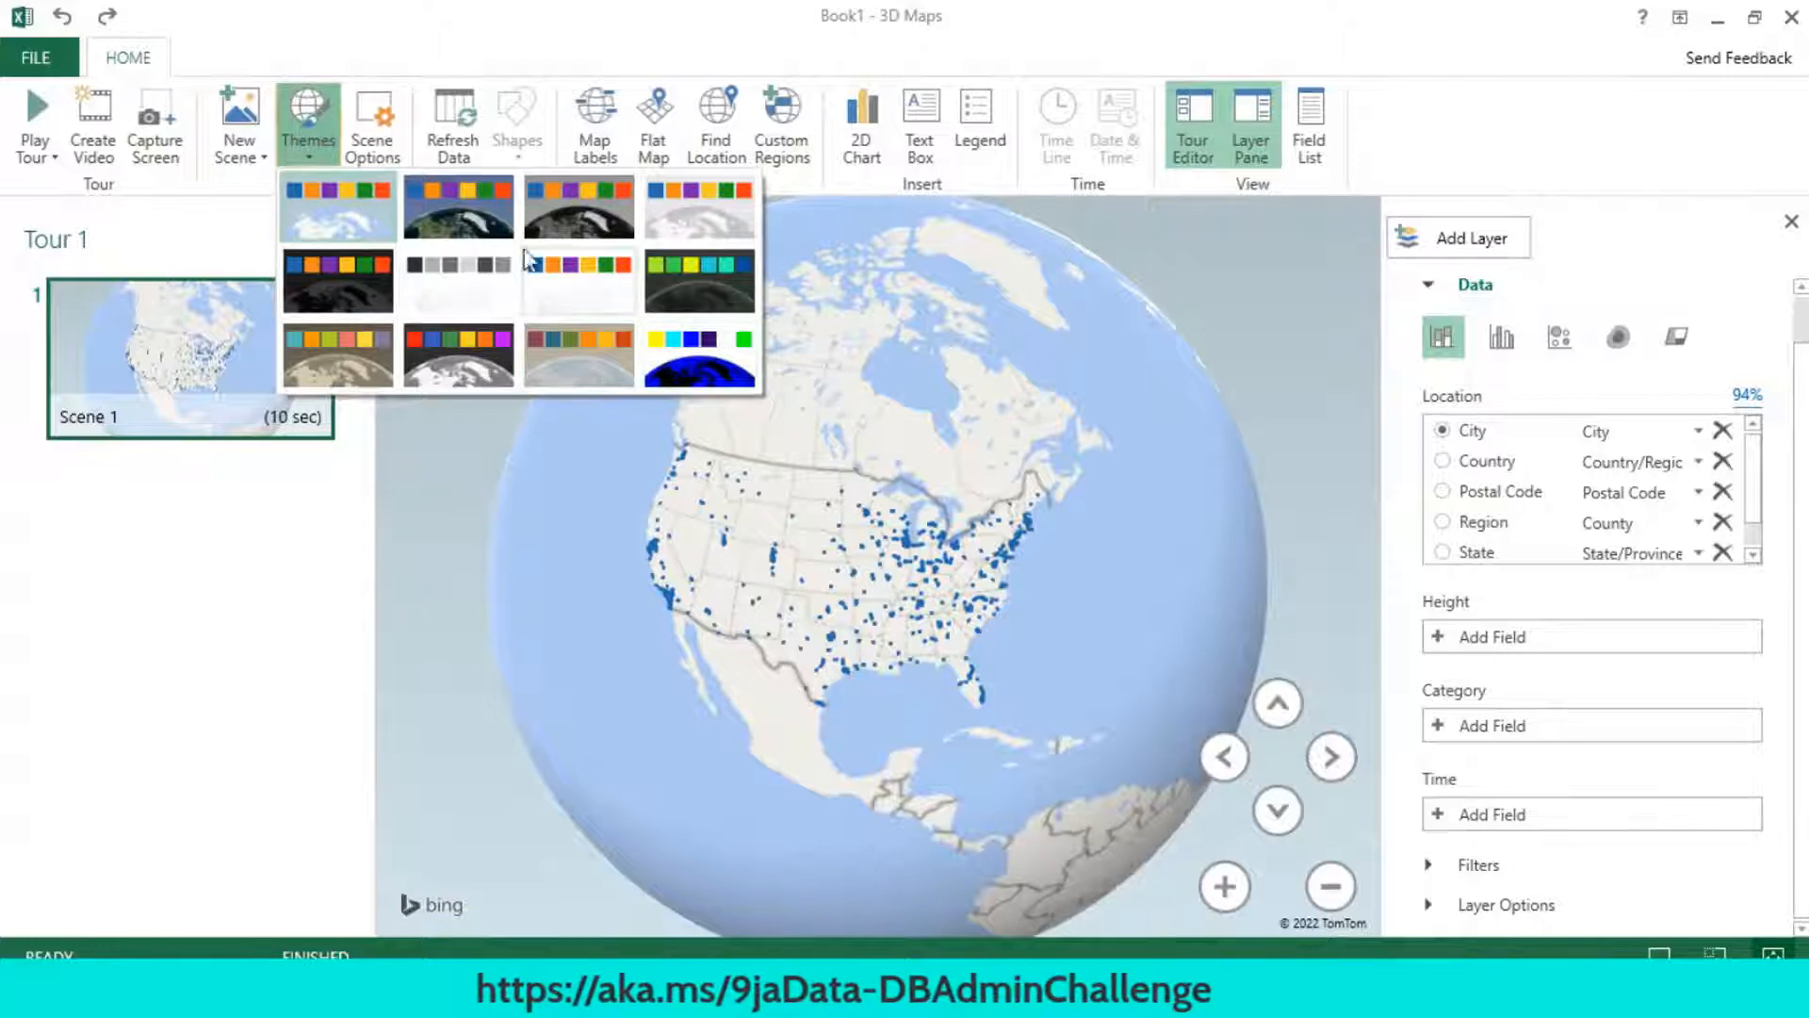
{"action": "left_click", "coordinate": [471, 231]}
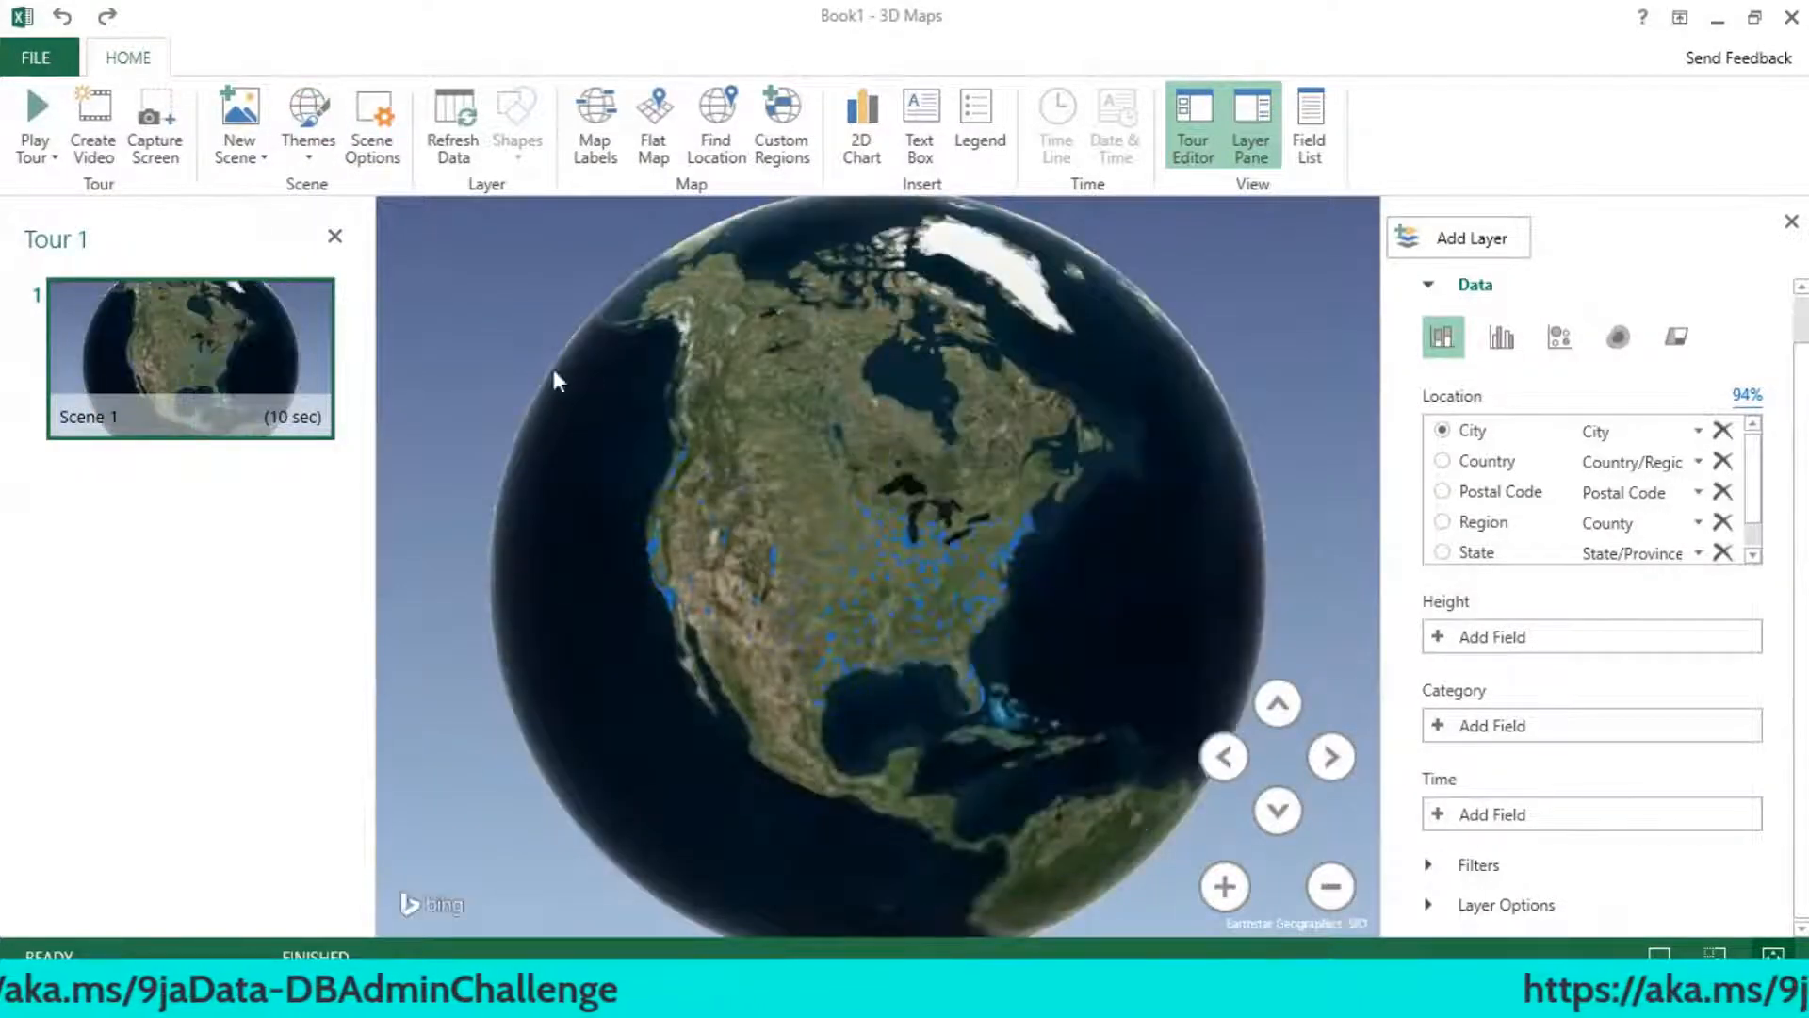
- Apply the light theme with pale blue oceans to Scene 1 and turn on the map labels
{"action": "left_click", "coordinate": [257, 158]}
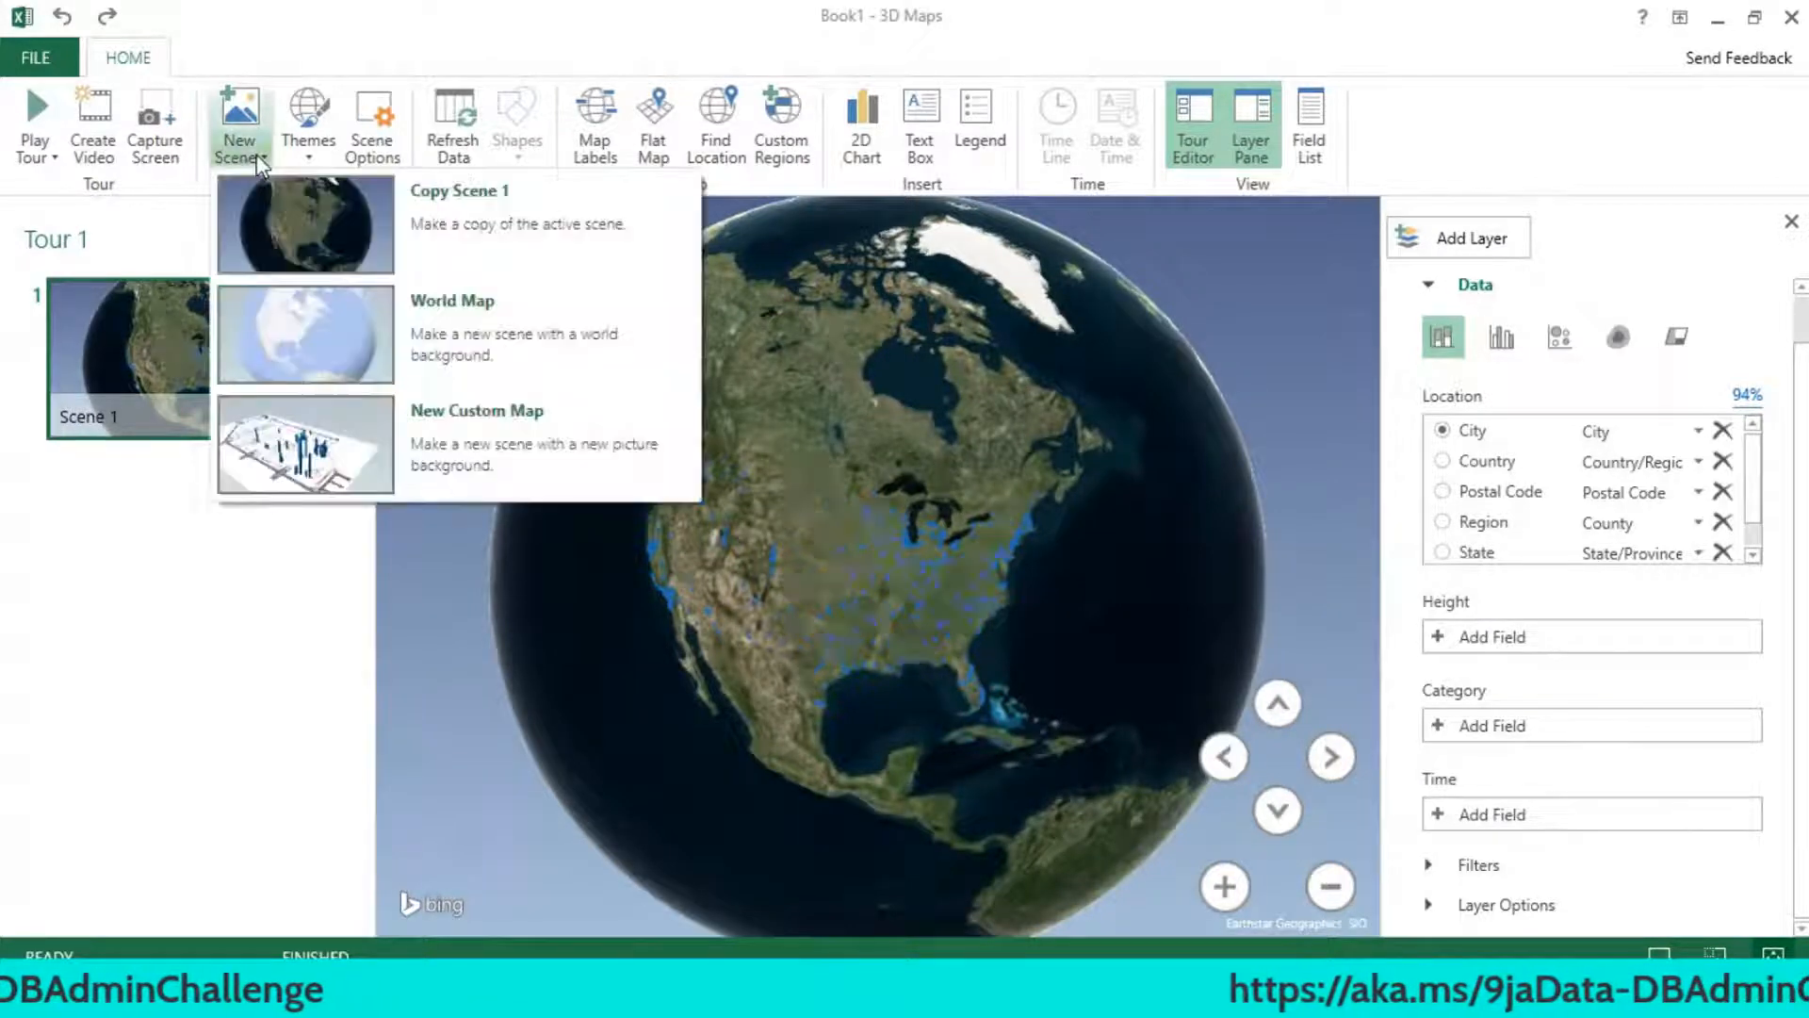
{"action": "left_click", "coordinate": [311, 151]}
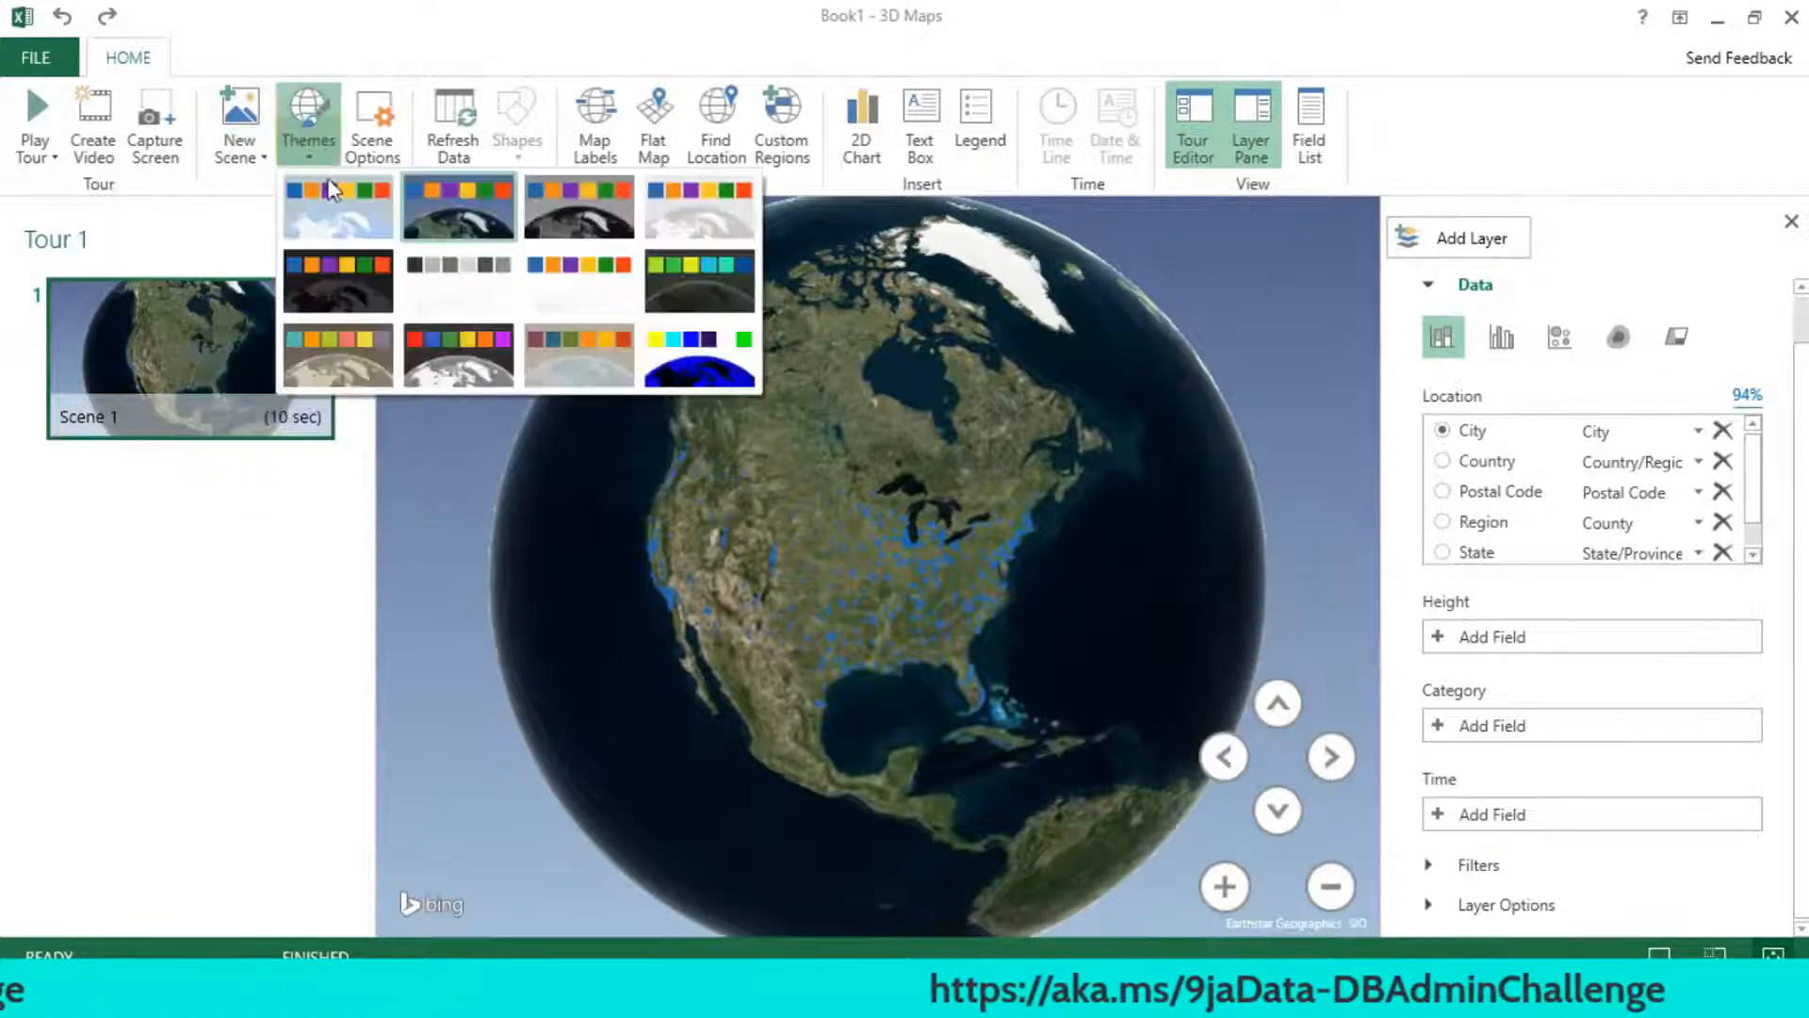
{"action": "left_click", "coordinate": [336, 204]}
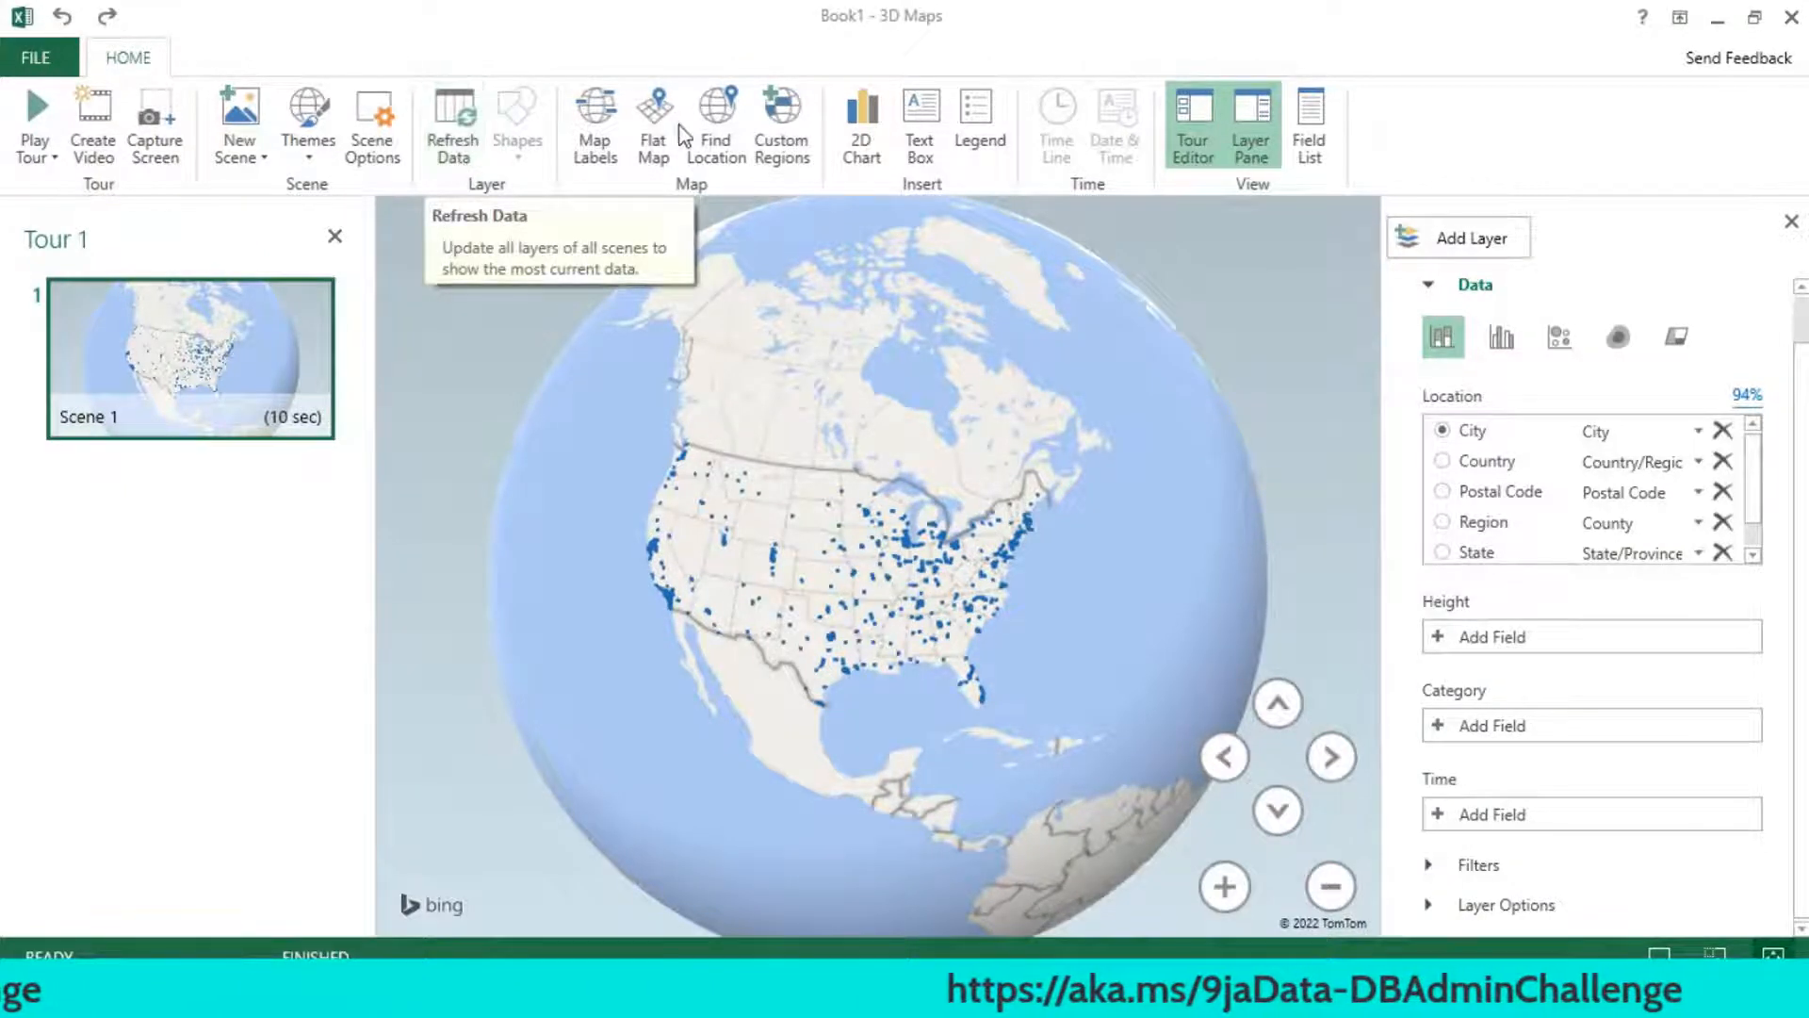
{"action": "left_click", "coordinate": [597, 129]}
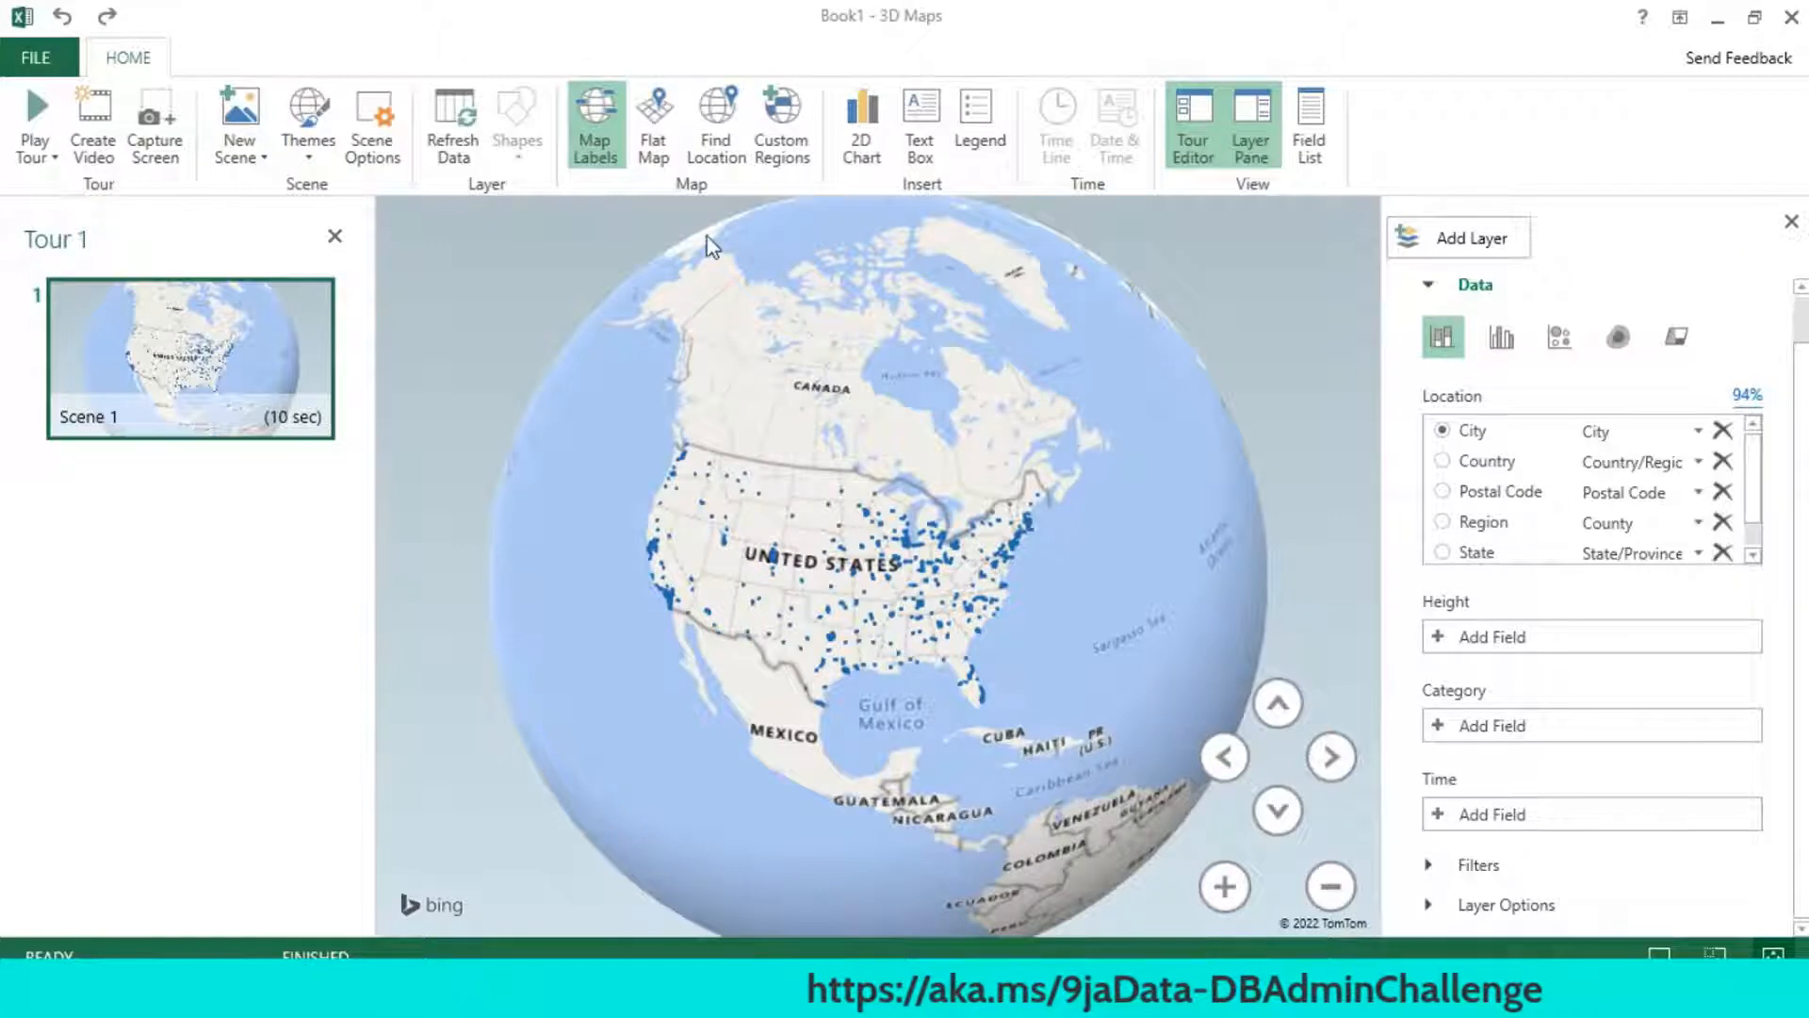
{"action": "left_click_drag", "start_coordinate": [1170, 420], "coordinate": [1151, 382]}
- Try the flat map, toggle the Tour Editor and Field List off and on, and restore the globe view
{"action": "left_click", "coordinate": [662, 106]}
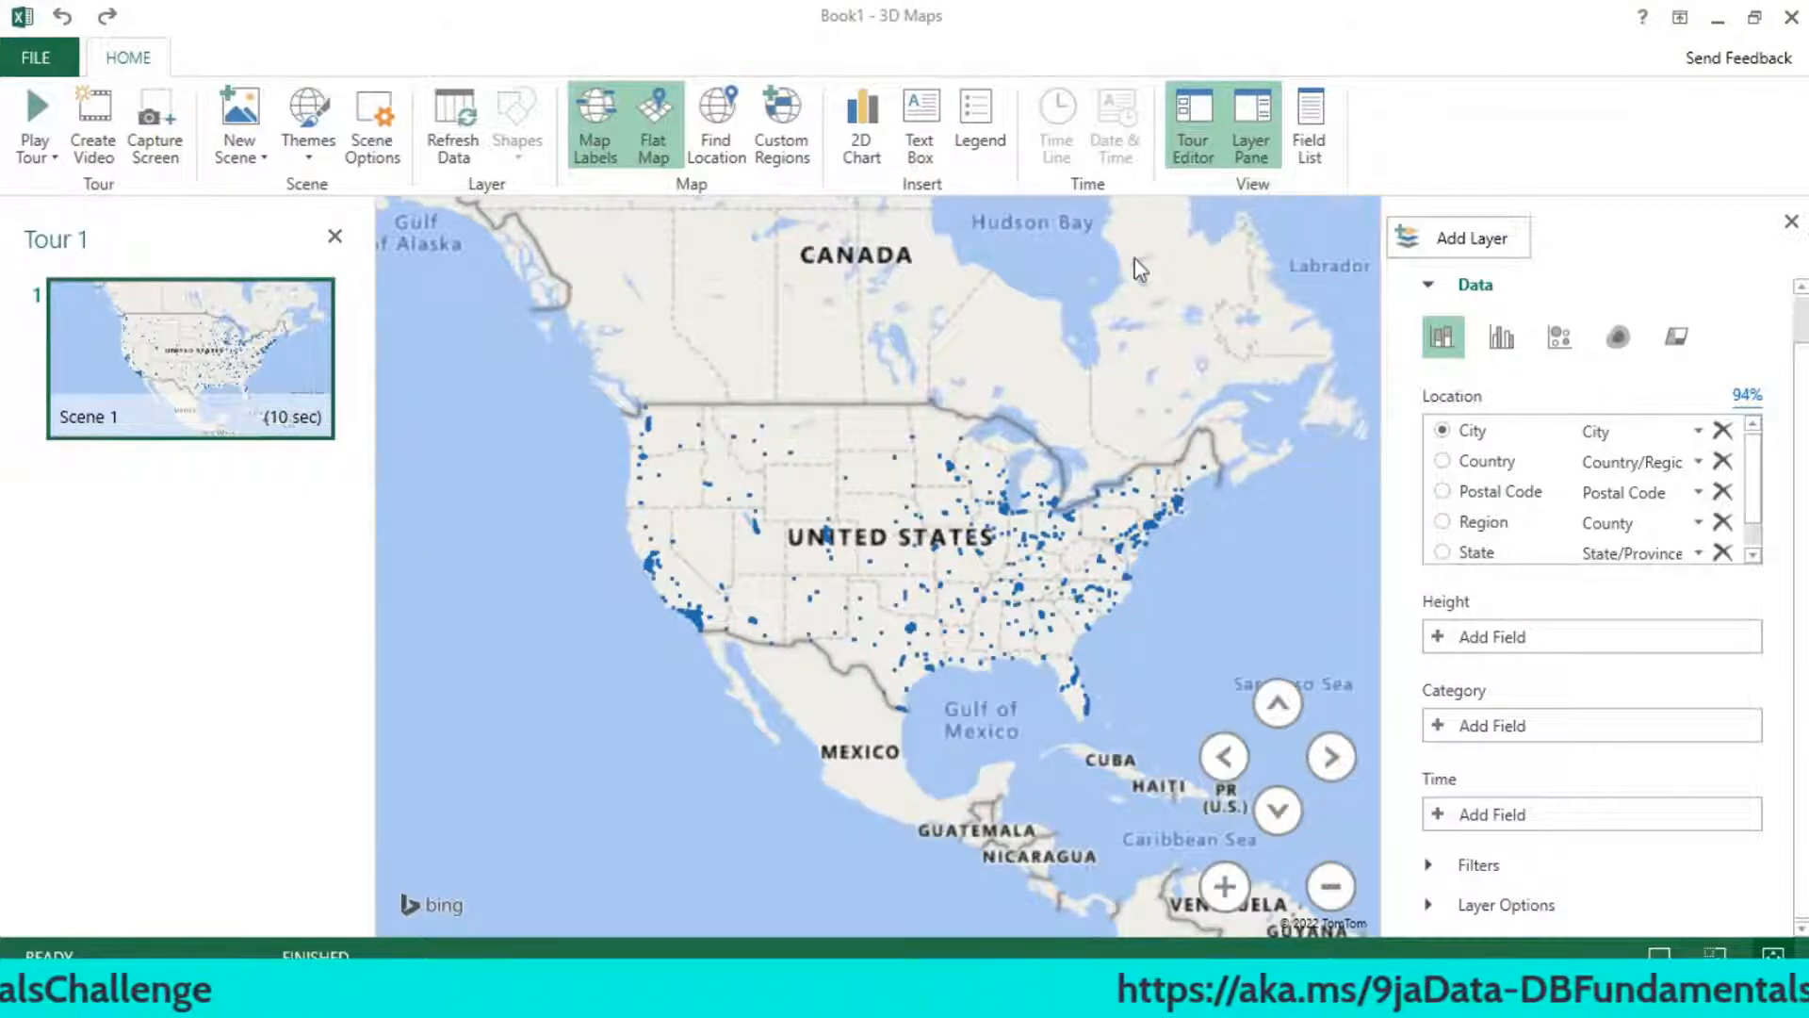
{"action": "left_click", "coordinate": [1196, 134]}
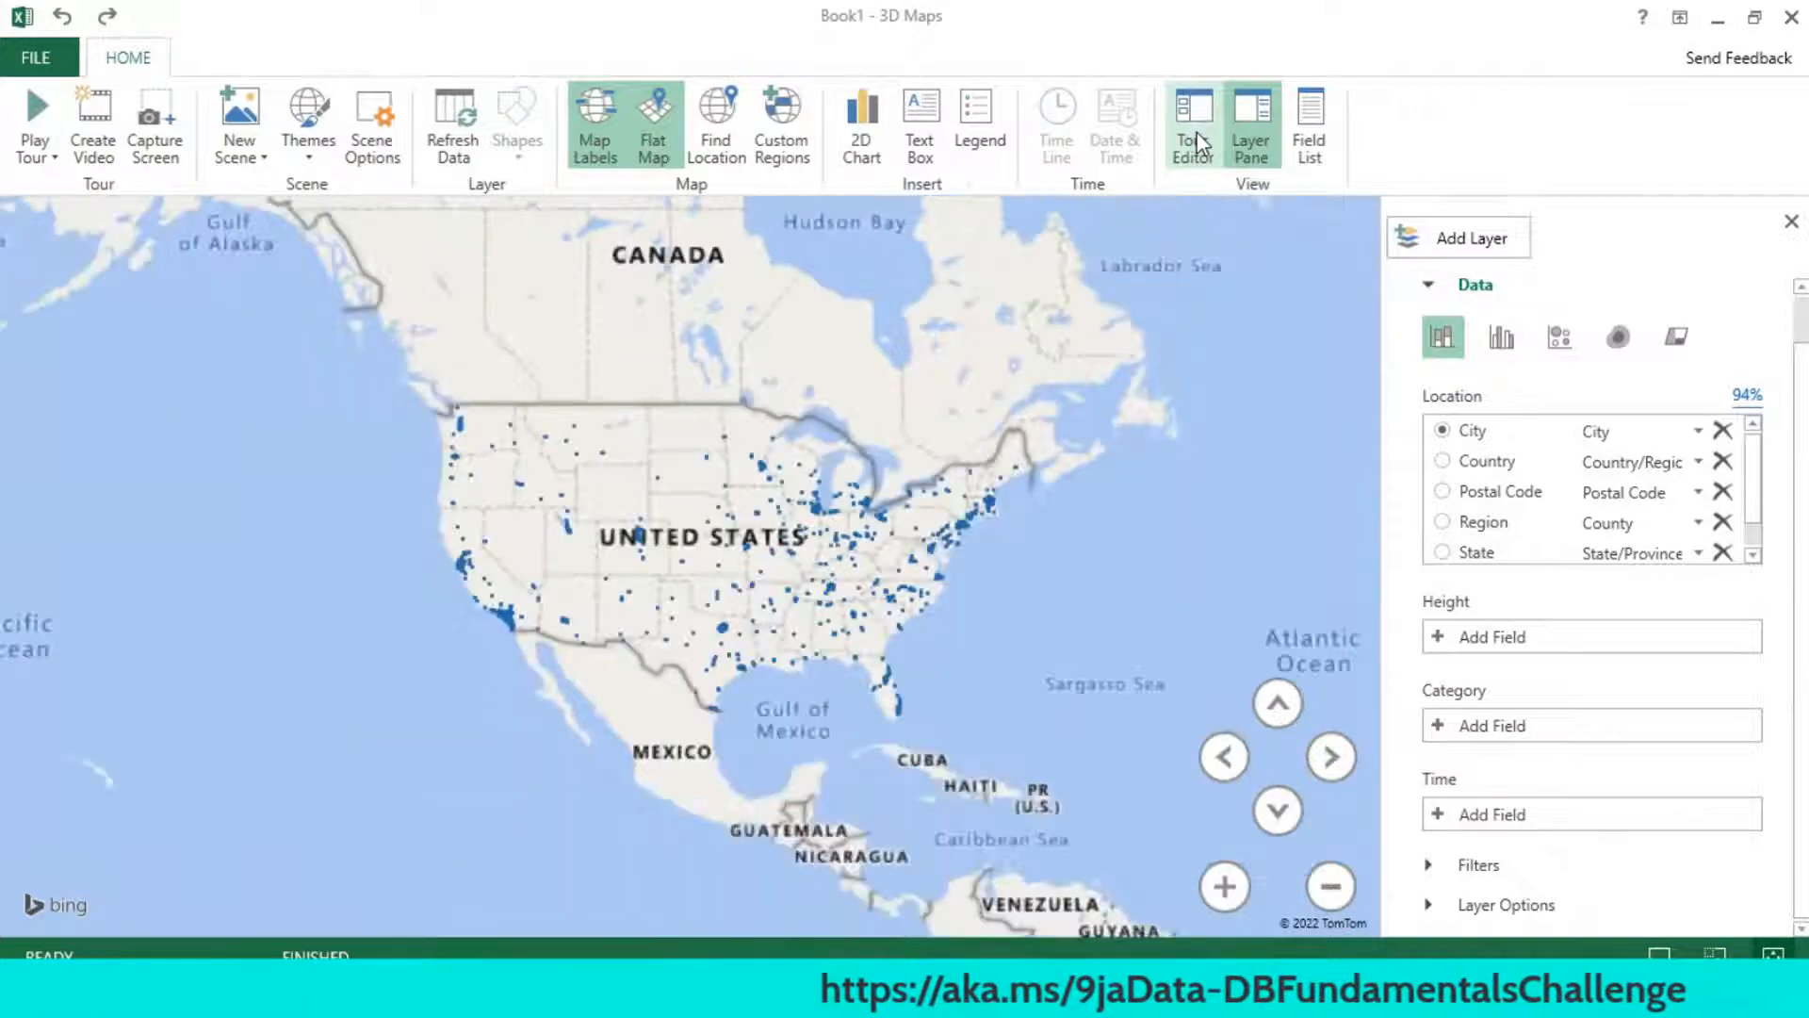
{"action": "left_click", "coordinate": [1197, 132]}
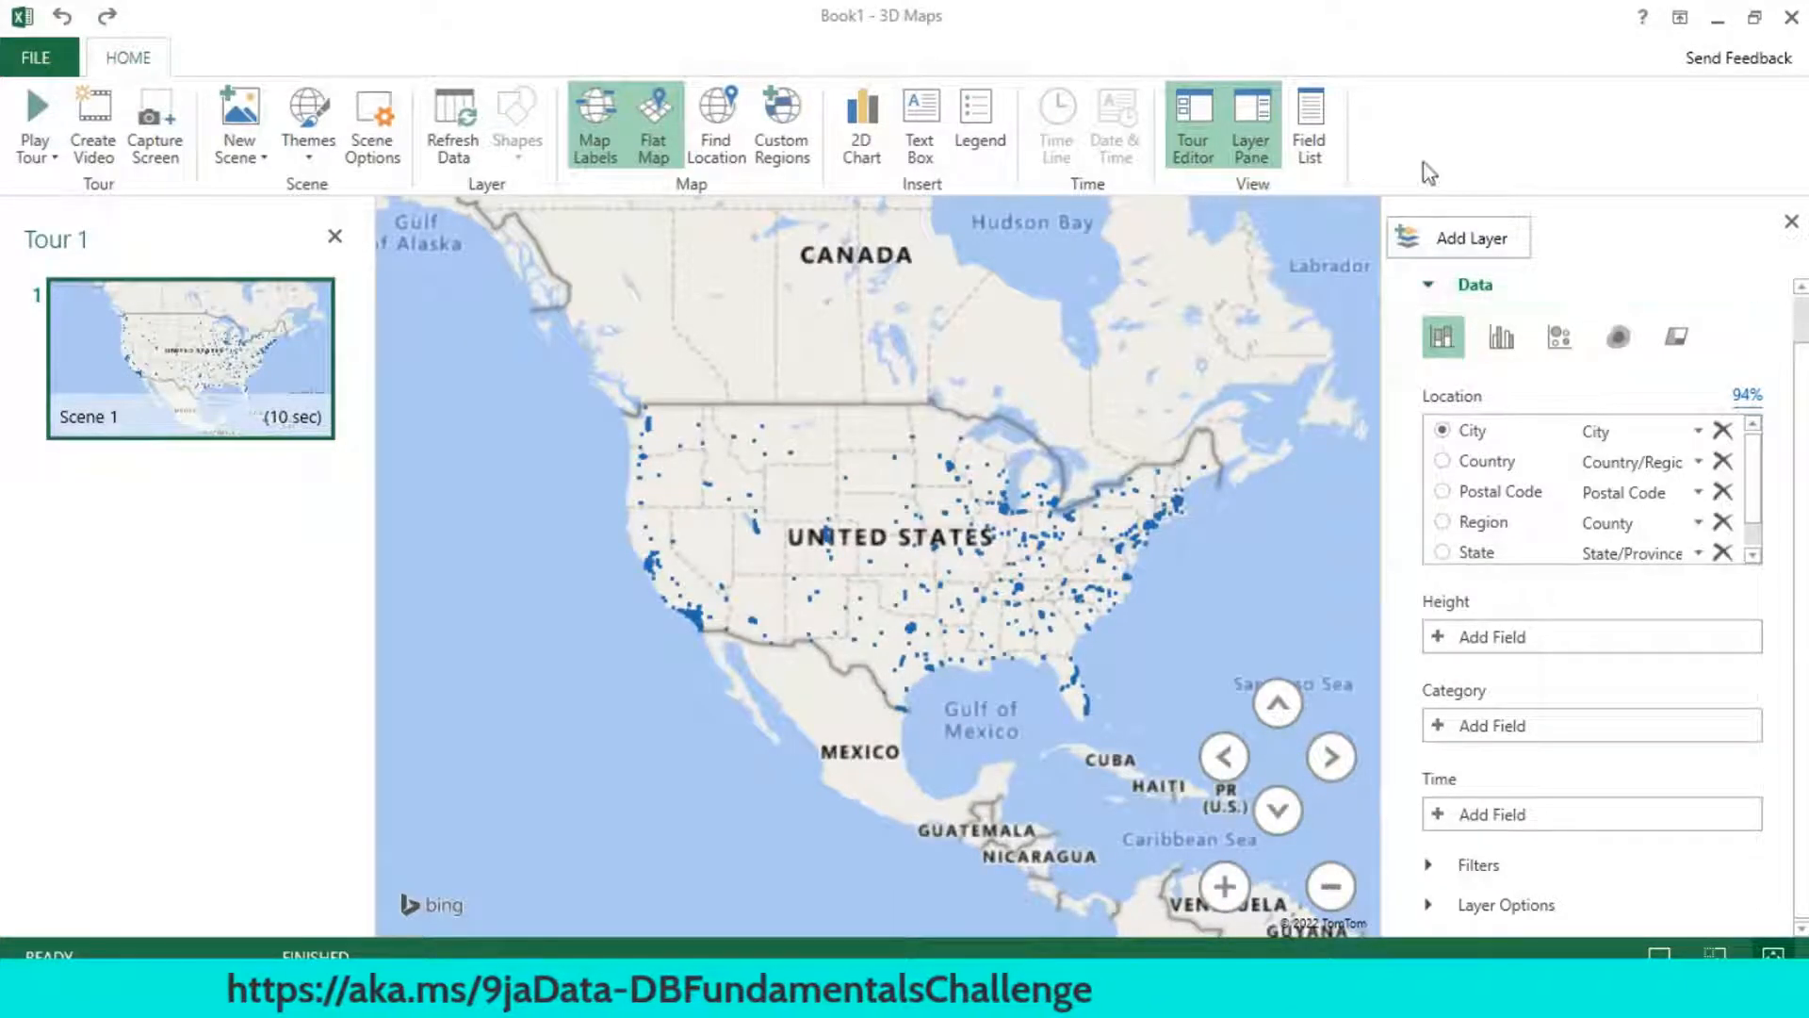
{"action": "left_click", "coordinate": [1310, 130]}
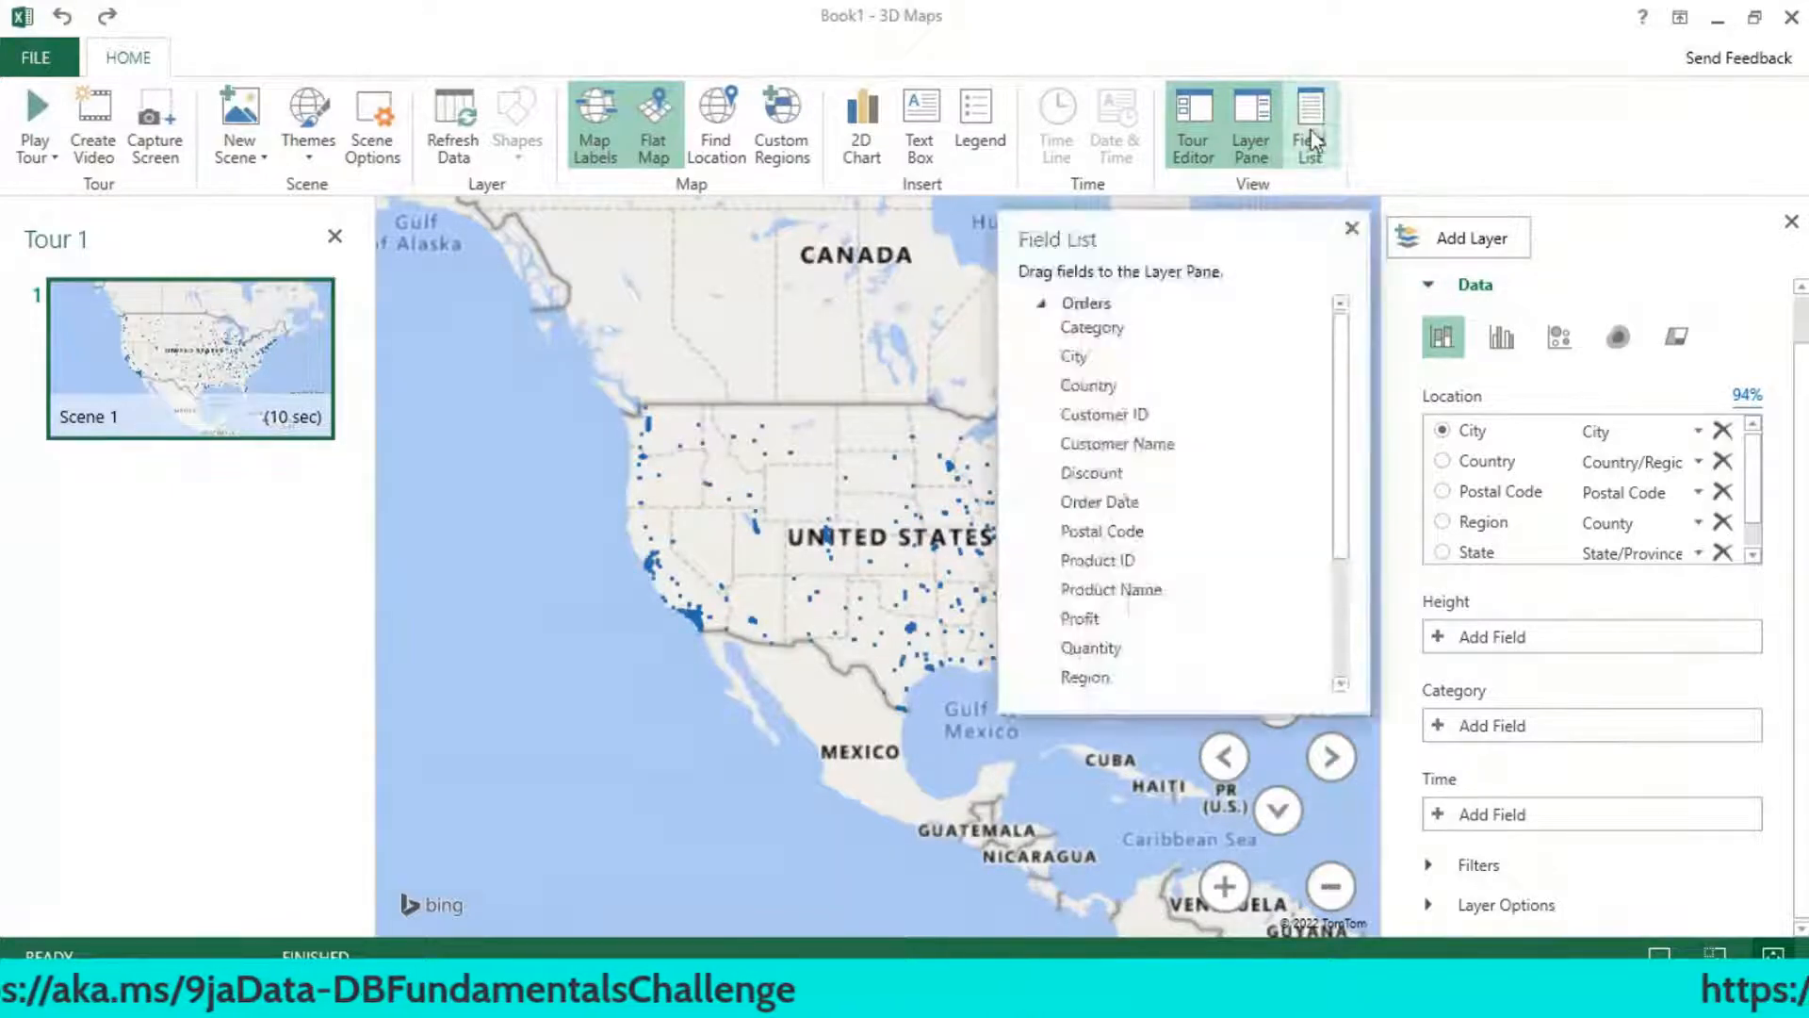
{"action": "left_click", "coordinate": [1310, 130]}
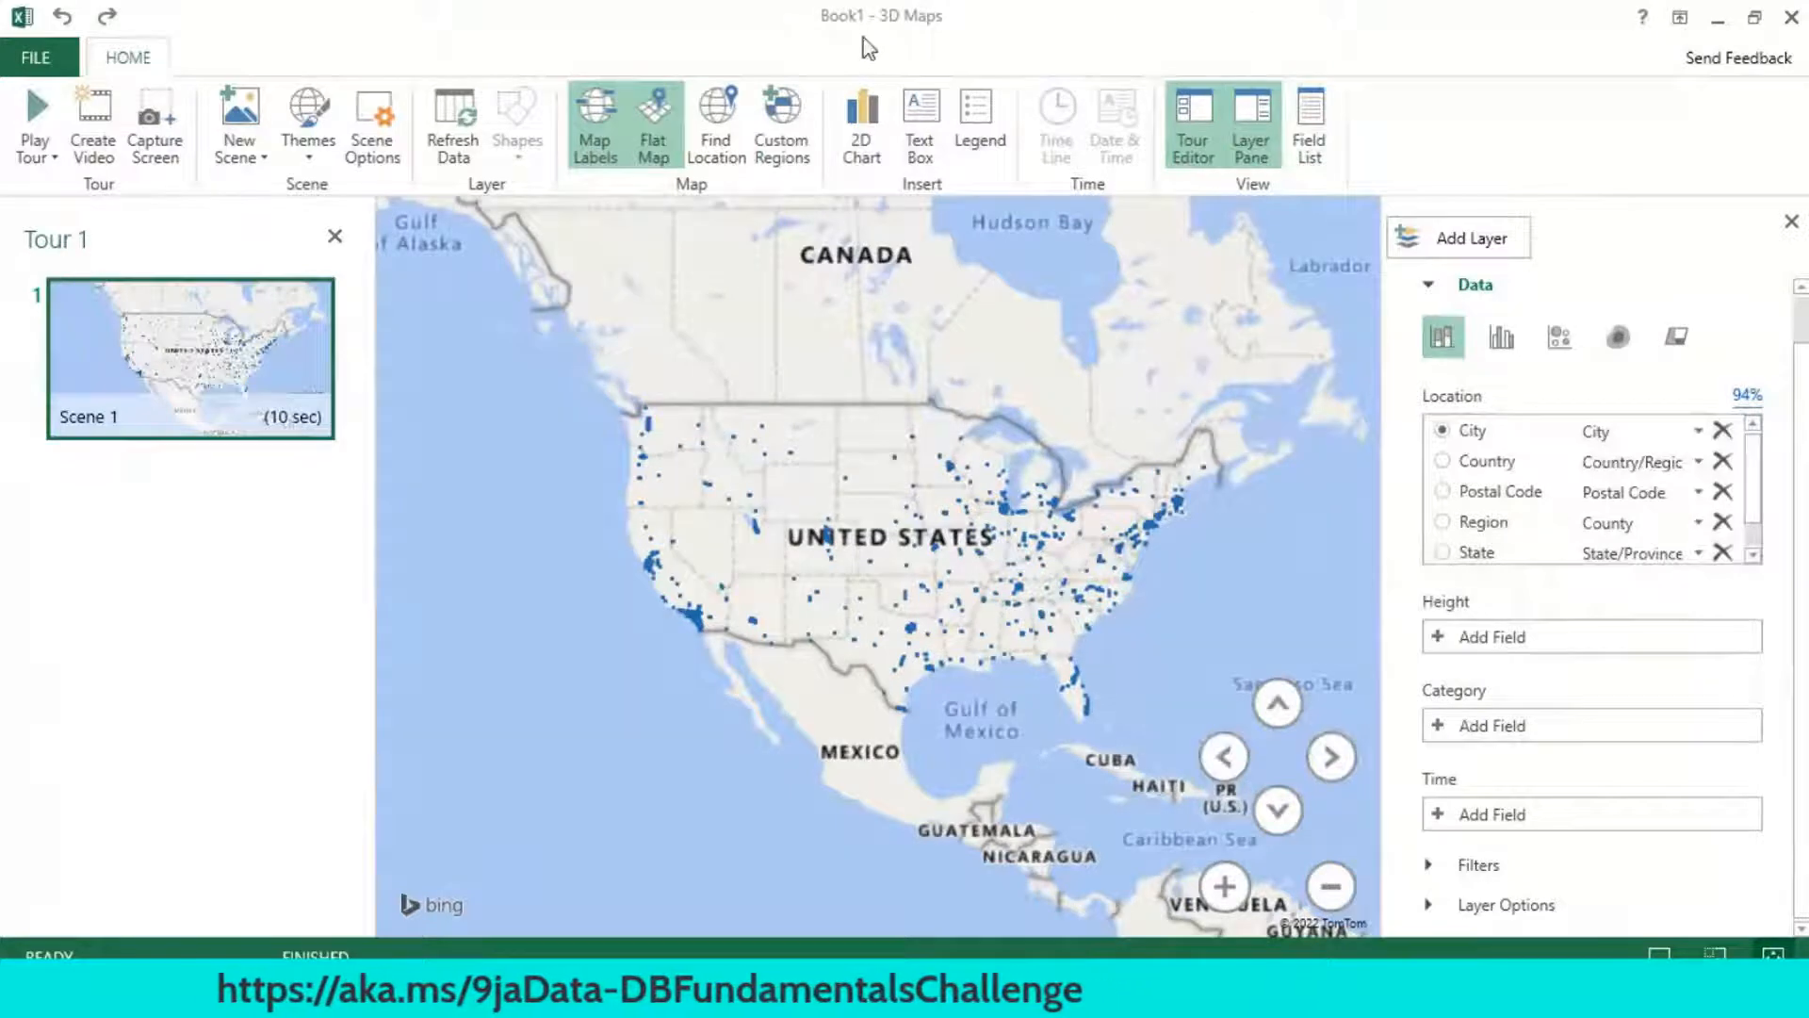
{"action": "left_click", "coordinate": [655, 147]}
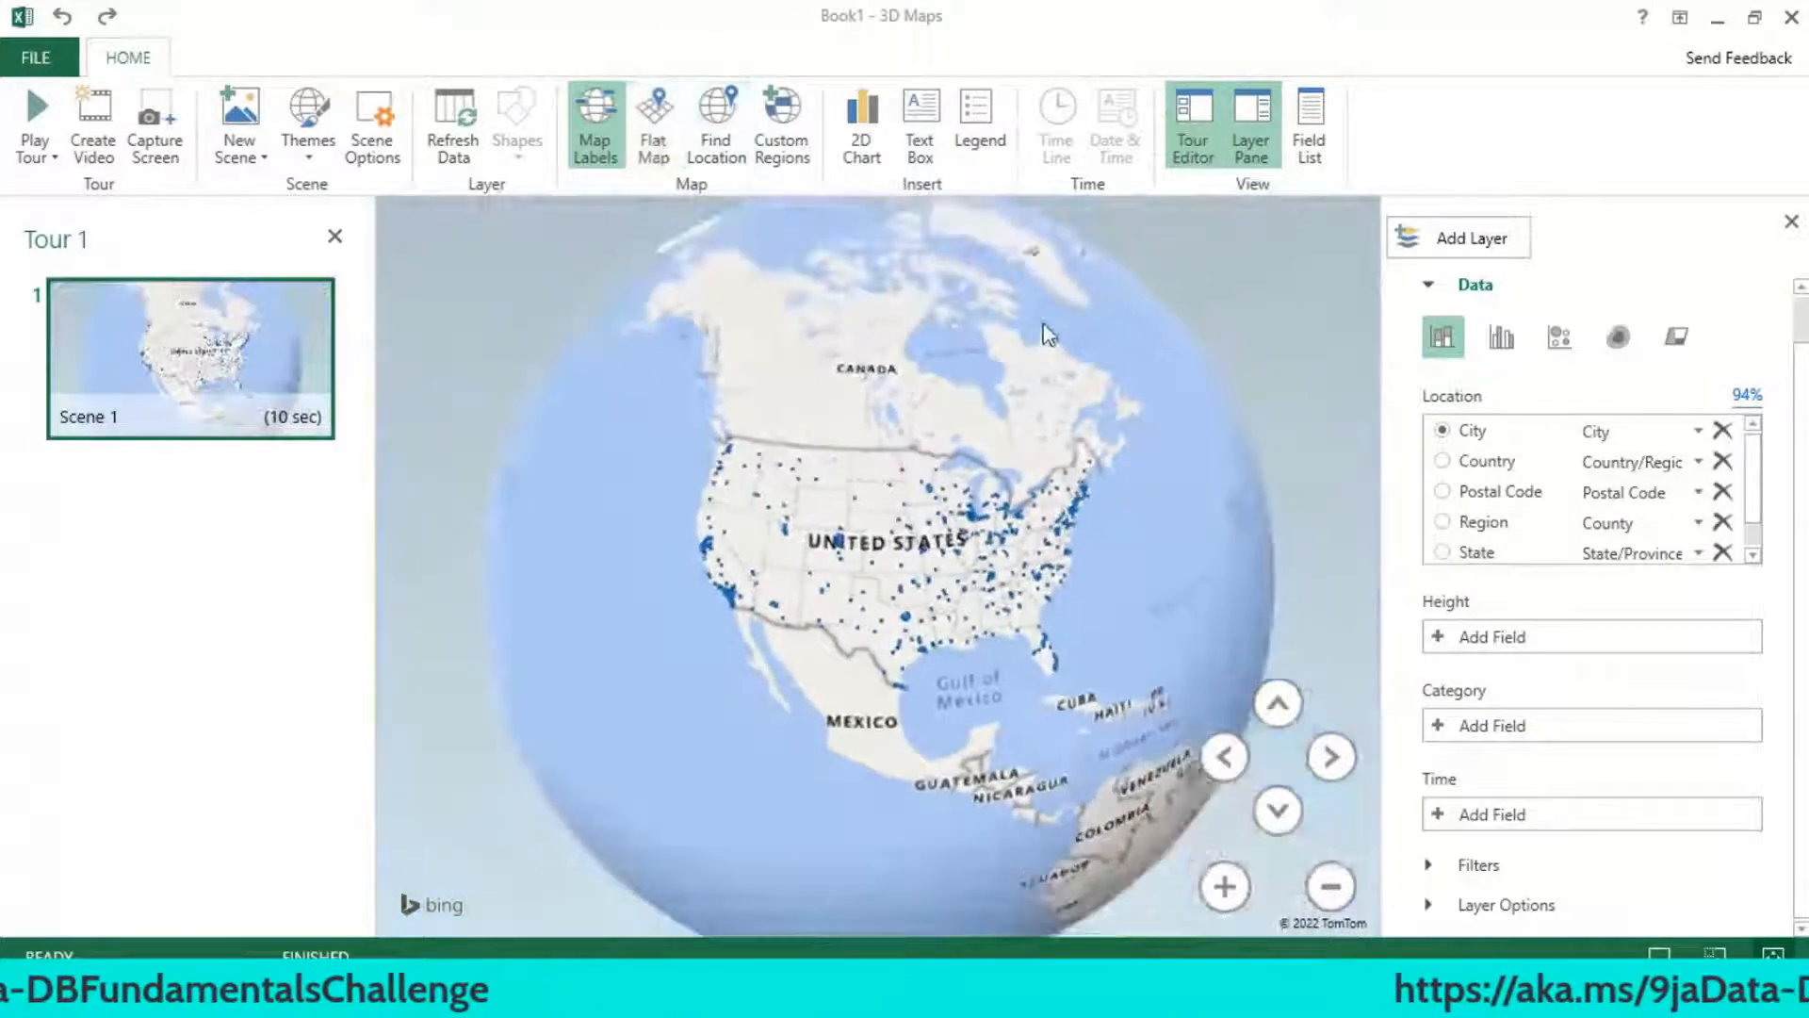
- Add Sales as the layer's height value and delete the Layer 1 legend from the map
{"action": "left_click_drag", "start_coordinate": [1105, 483], "coordinate": [1098, 451]}
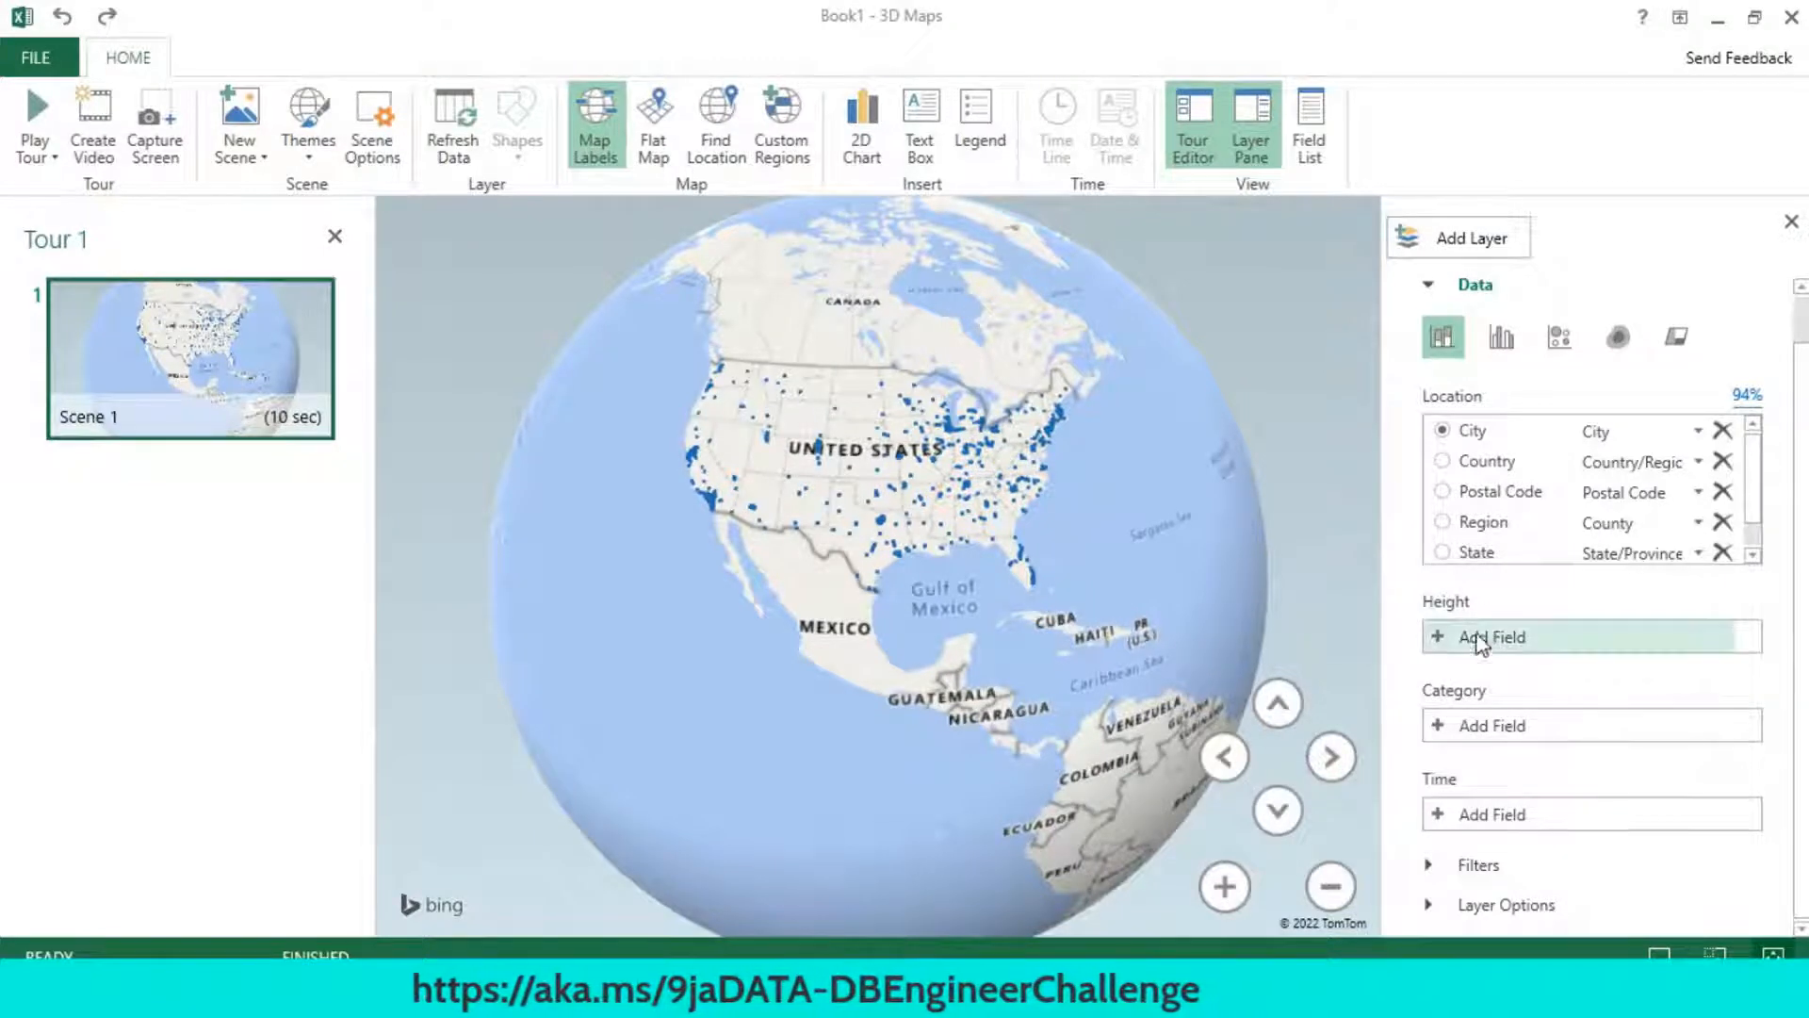
{"action": "left_click", "coordinate": [1442, 638]}
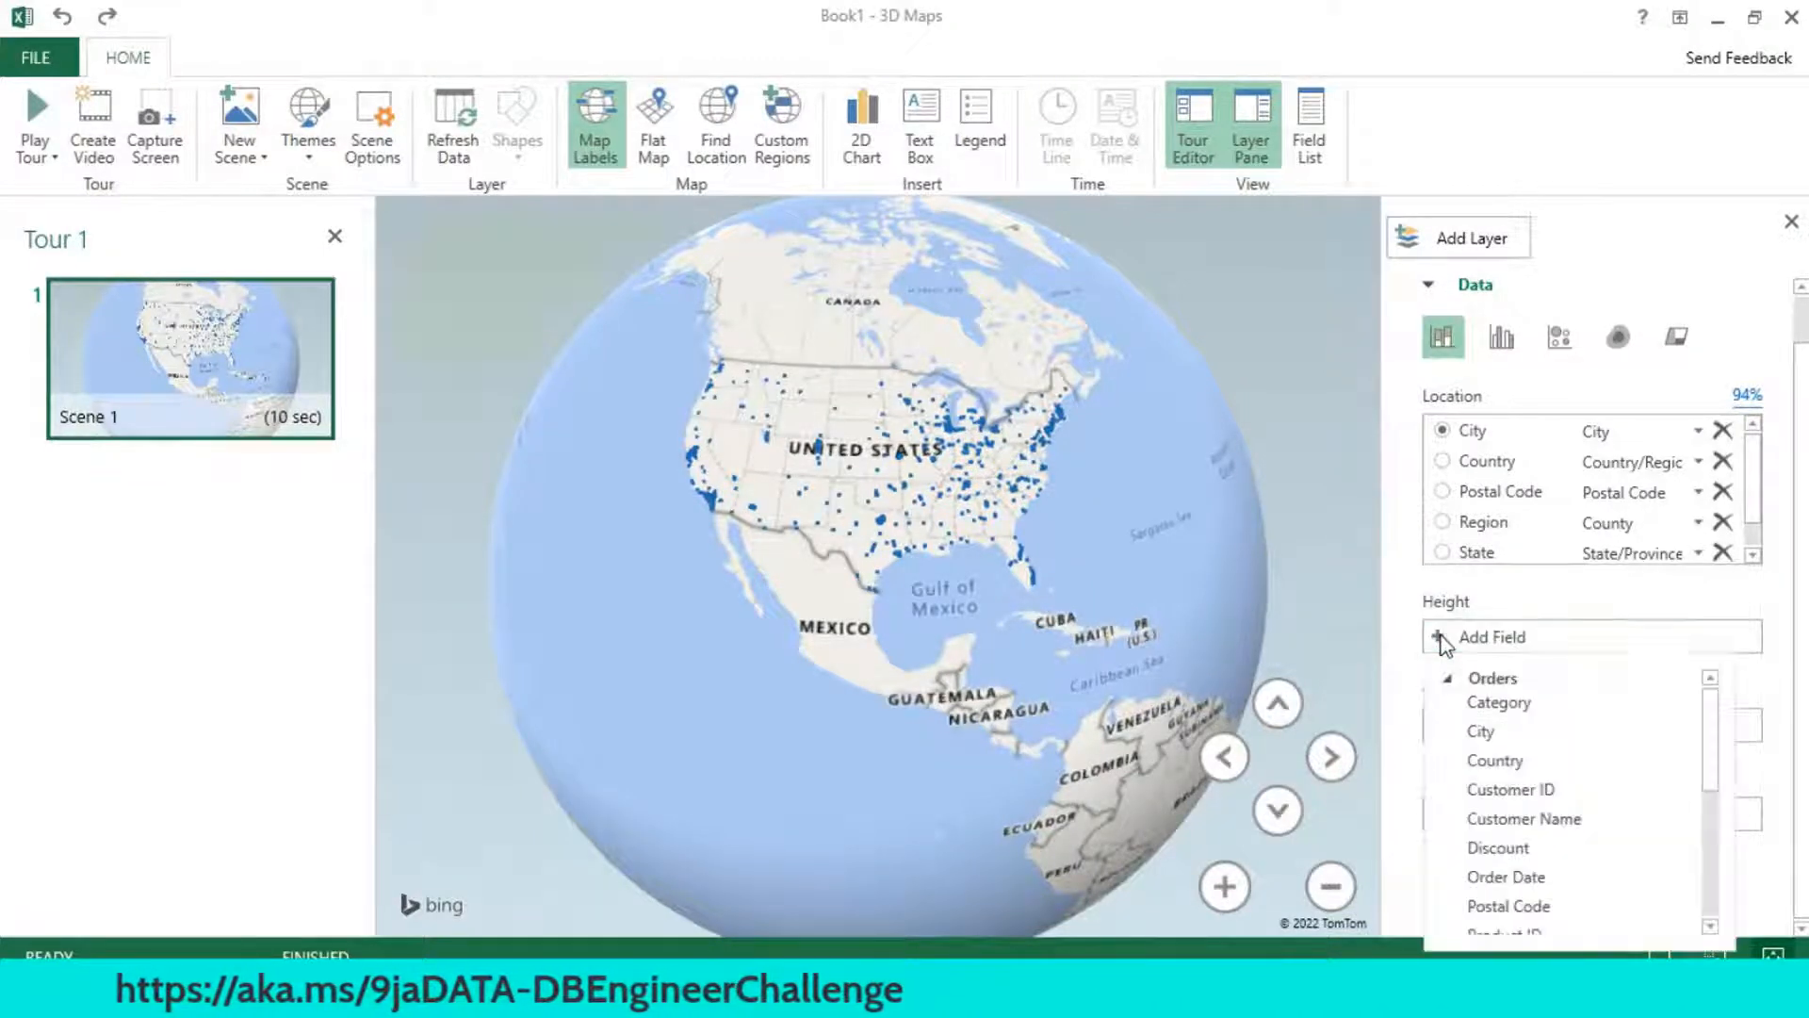
{"action": "left_click_drag", "start_coordinate": [1705, 705], "coordinate": [1709, 862]}
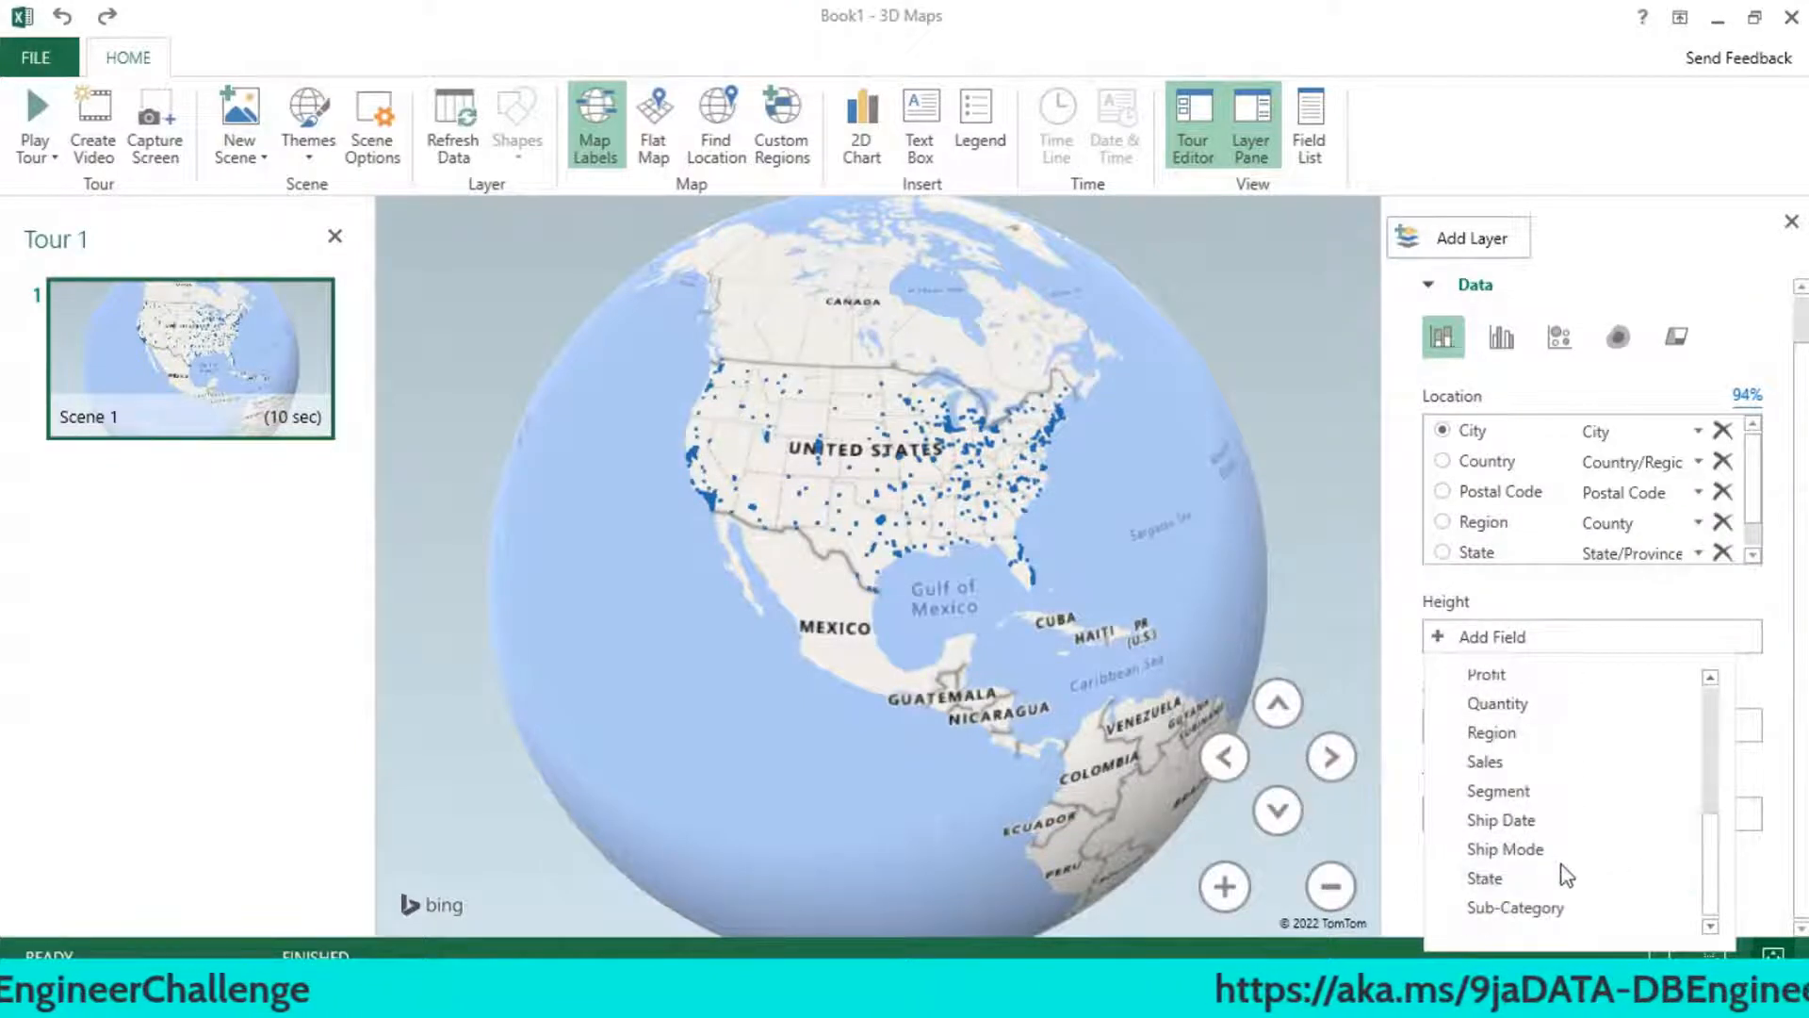
{"action": "left_click", "coordinate": [1553, 762]}
{"action": "left_click", "coordinate": [584, 801]}
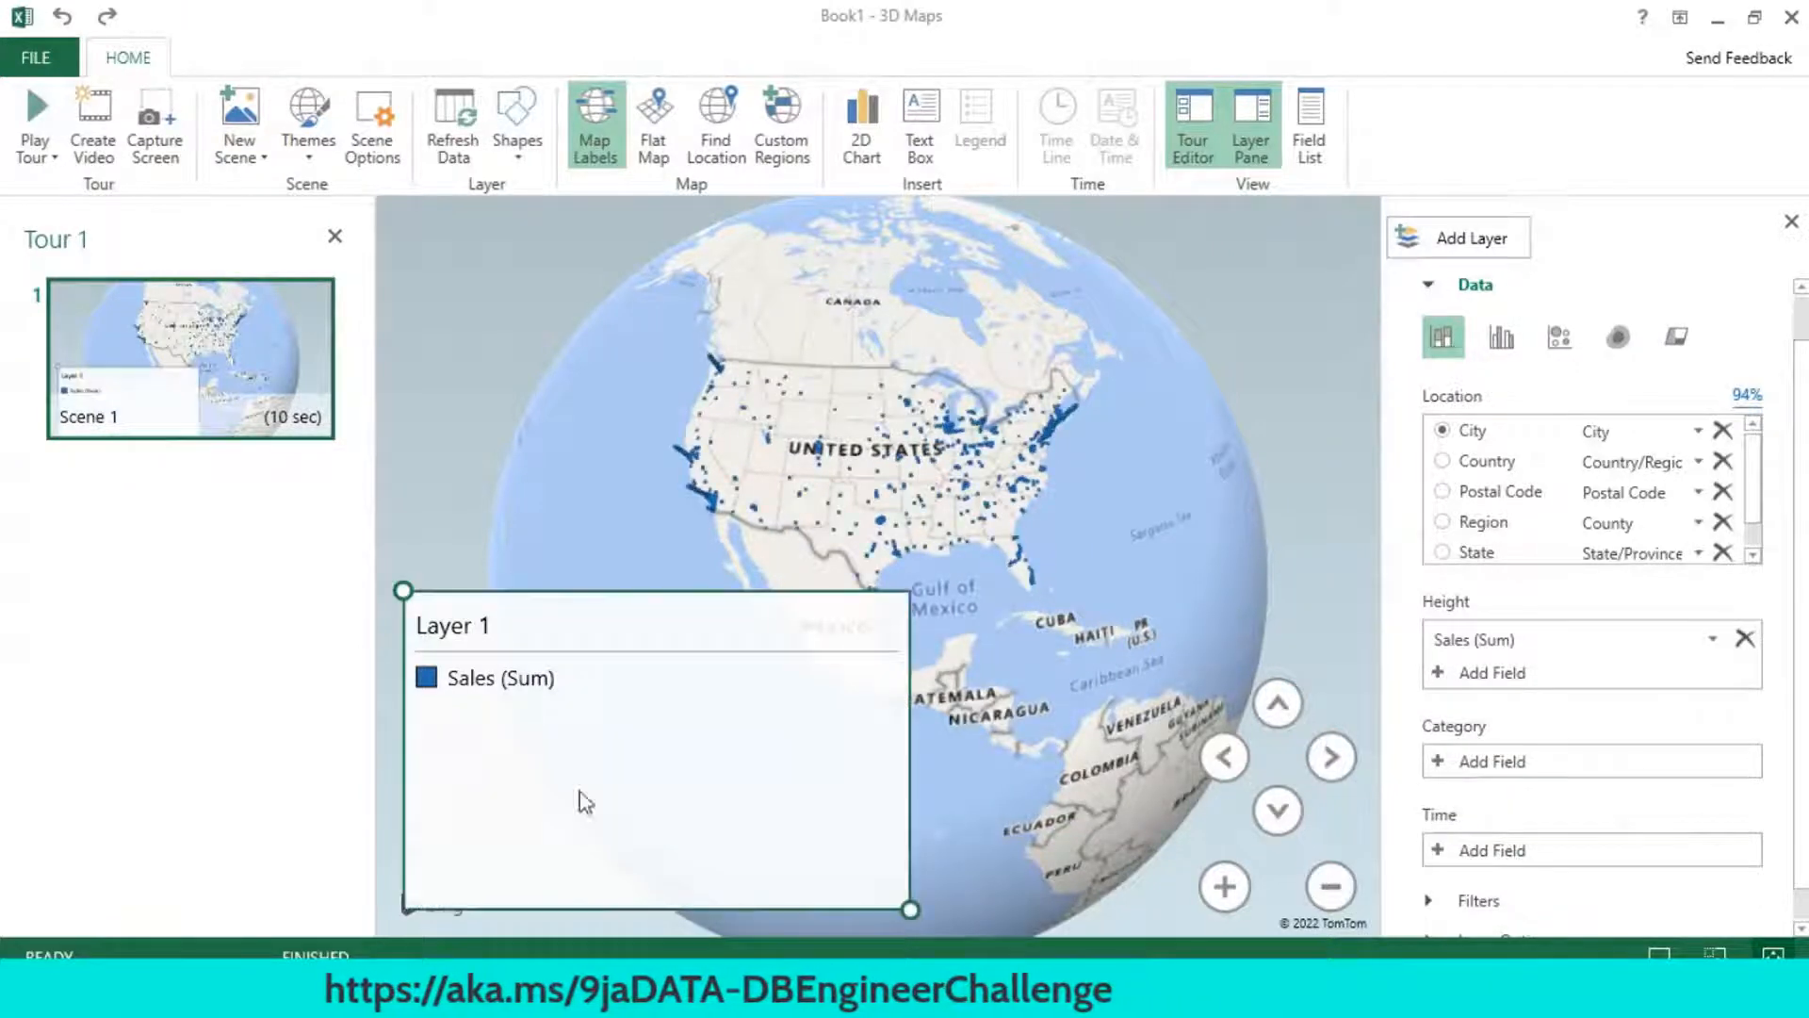
{"action": "key", "text": "Delete"}
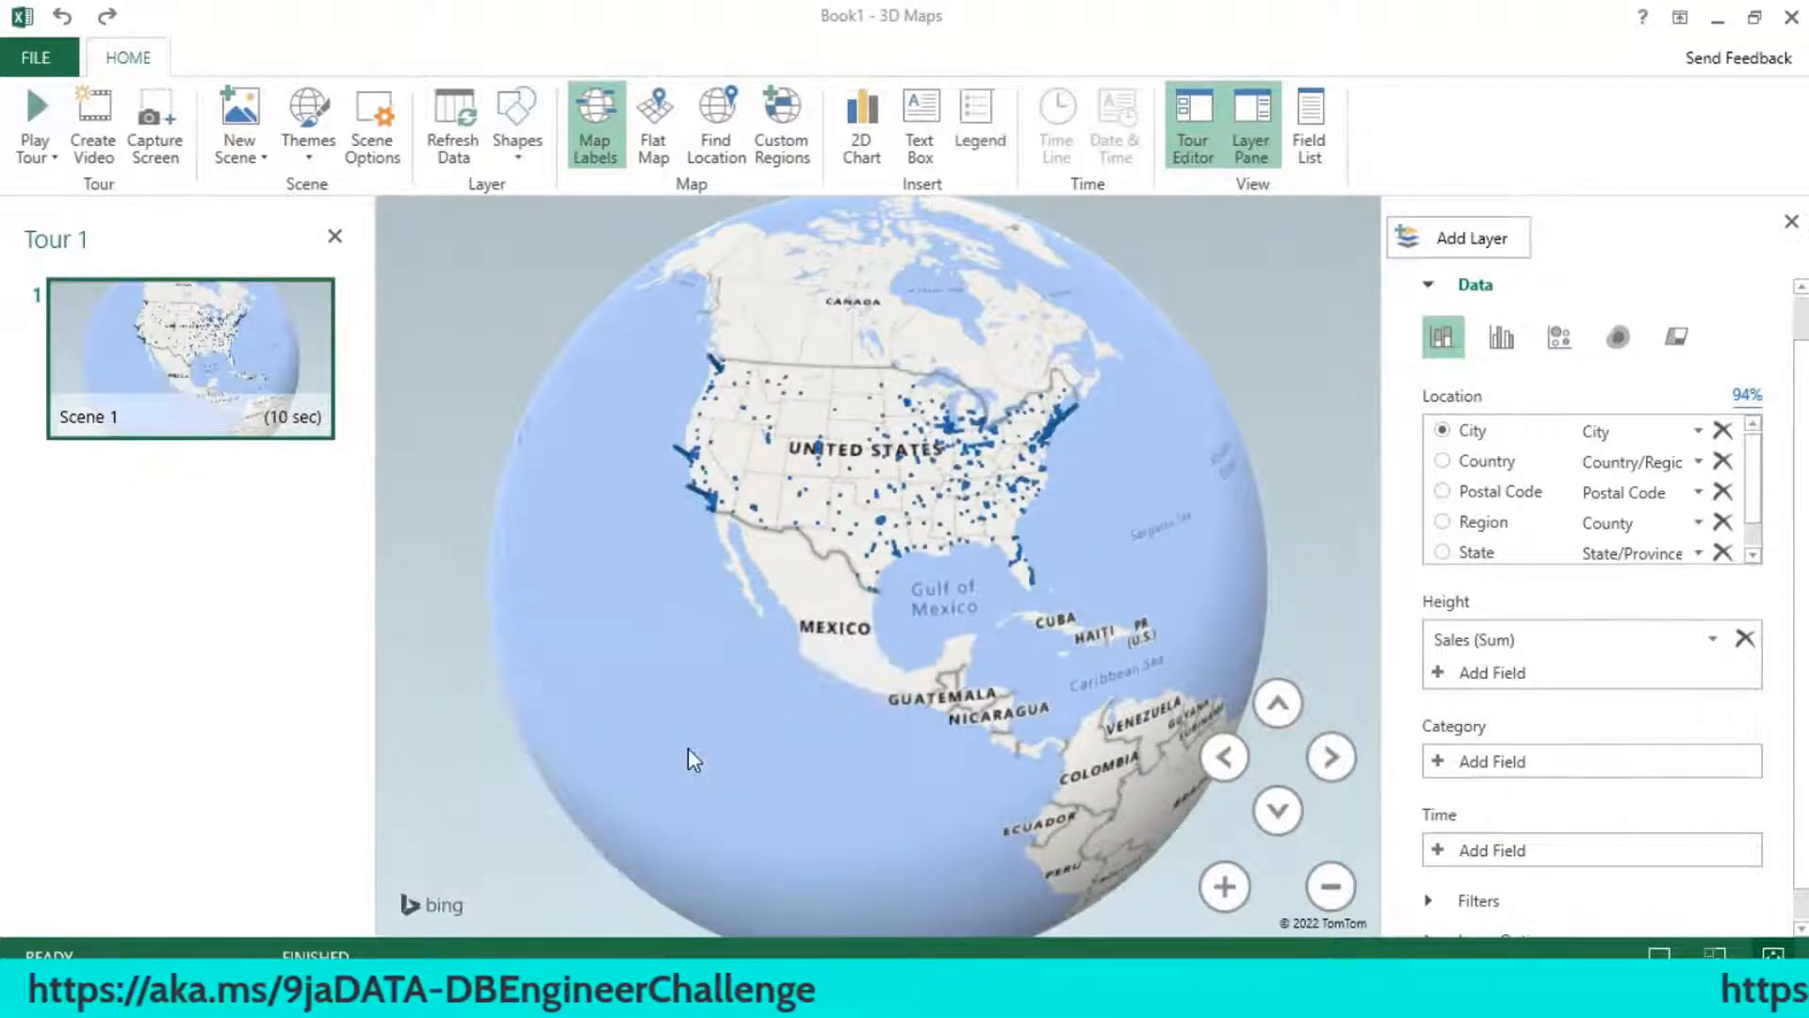
- Zoom in on the globe and centre the United States so that its Sales columns fill the scene
{"action": "left_click", "coordinate": [1280, 703]}
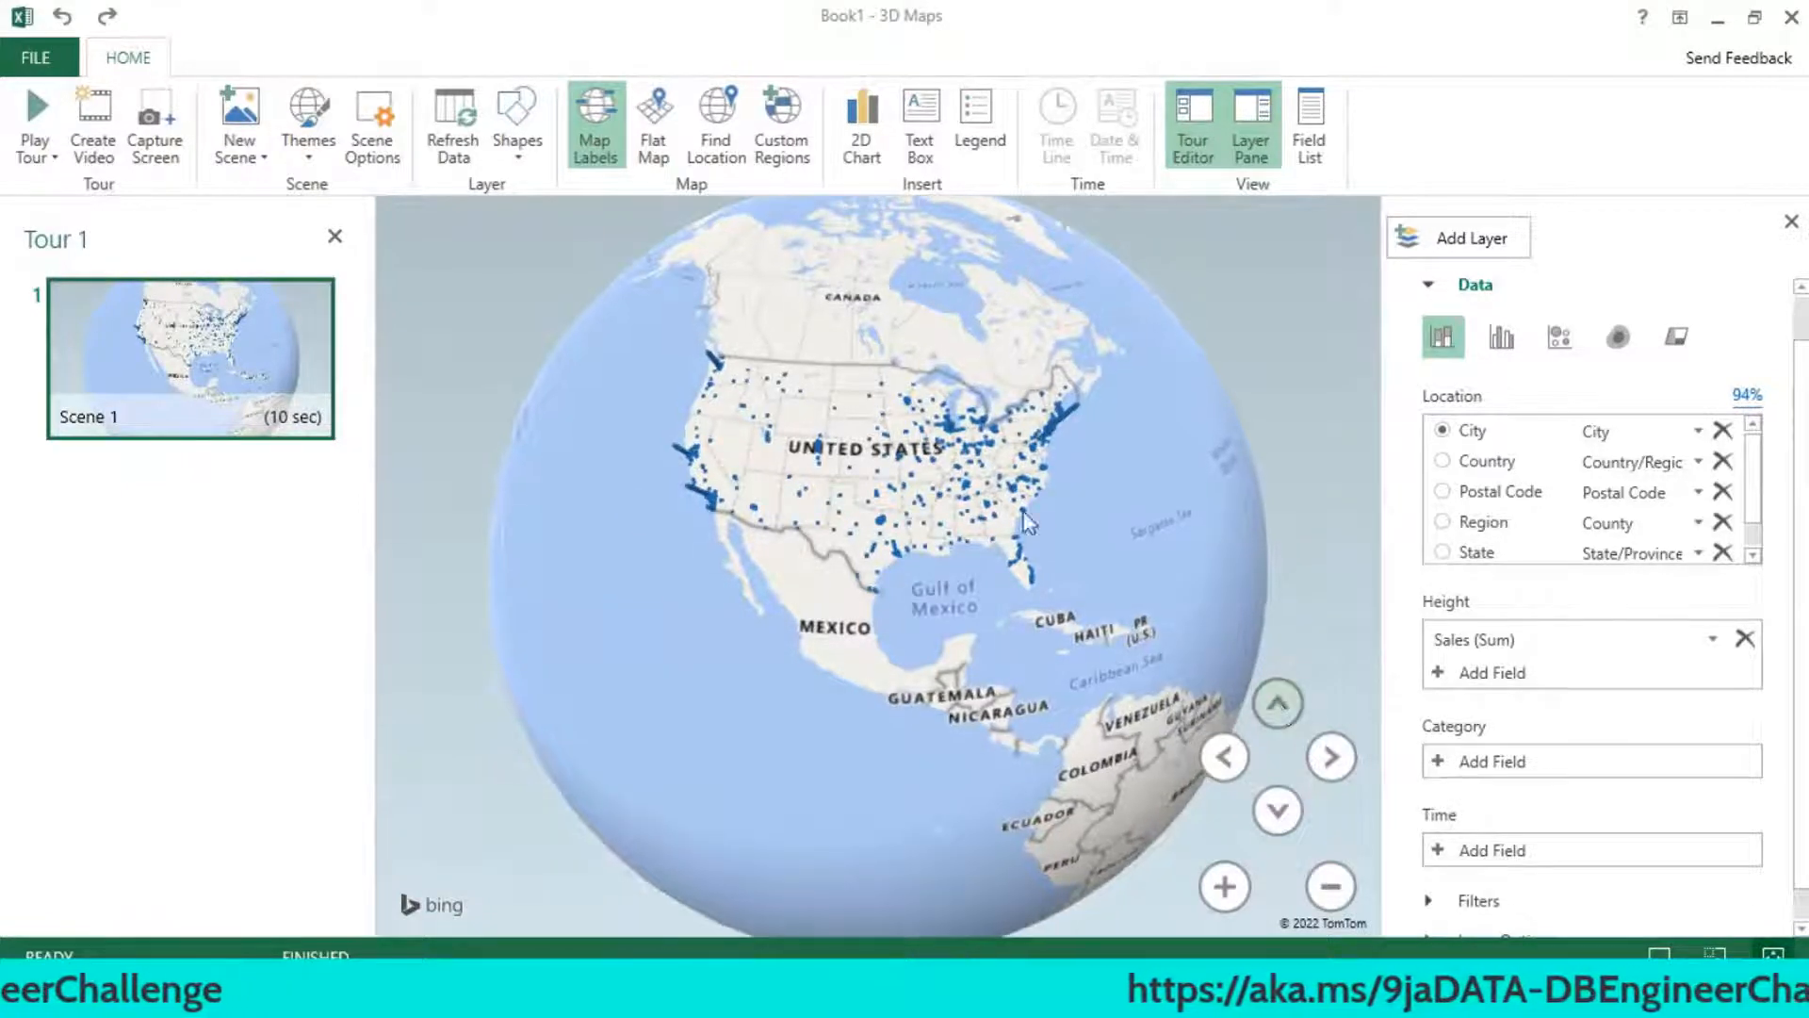
{"action": "left_click_drag", "start_coordinate": [951, 634], "coordinate": [880, 636]}
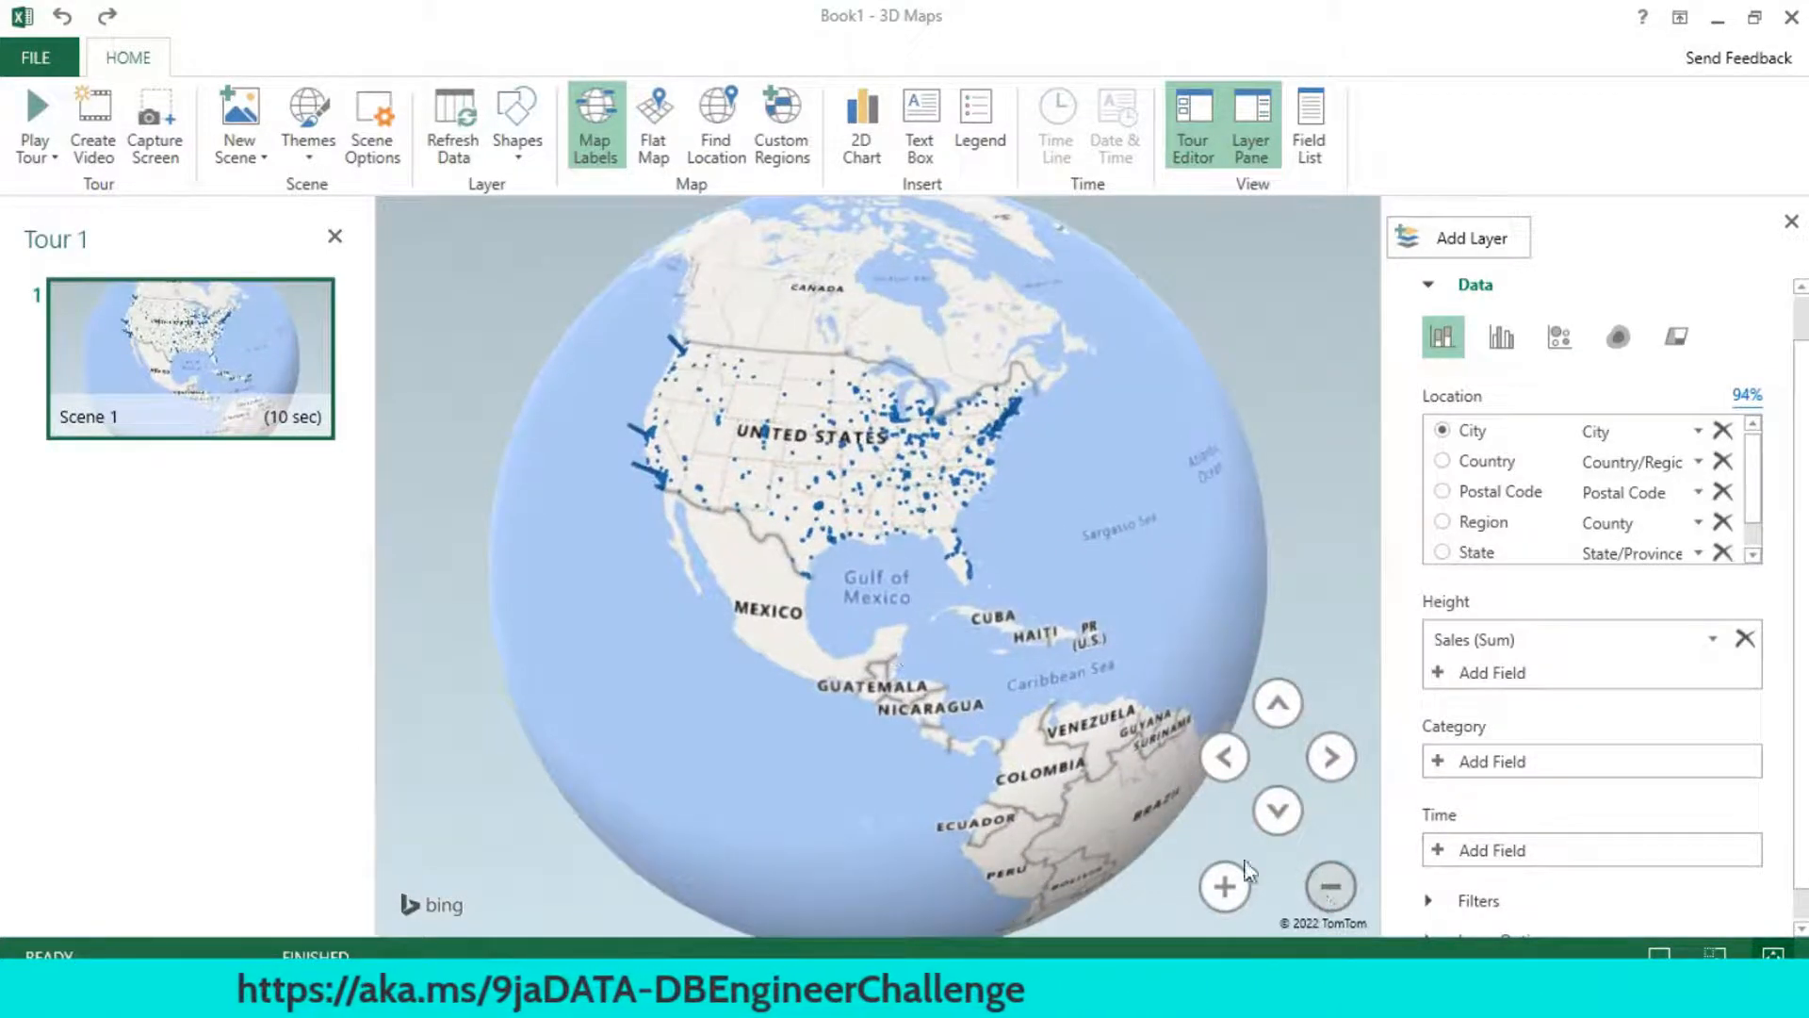
{"action": "left_click", "coordinate": [1222, 883]}
{"action": "left_click", "coordinate": [1222, 882]}
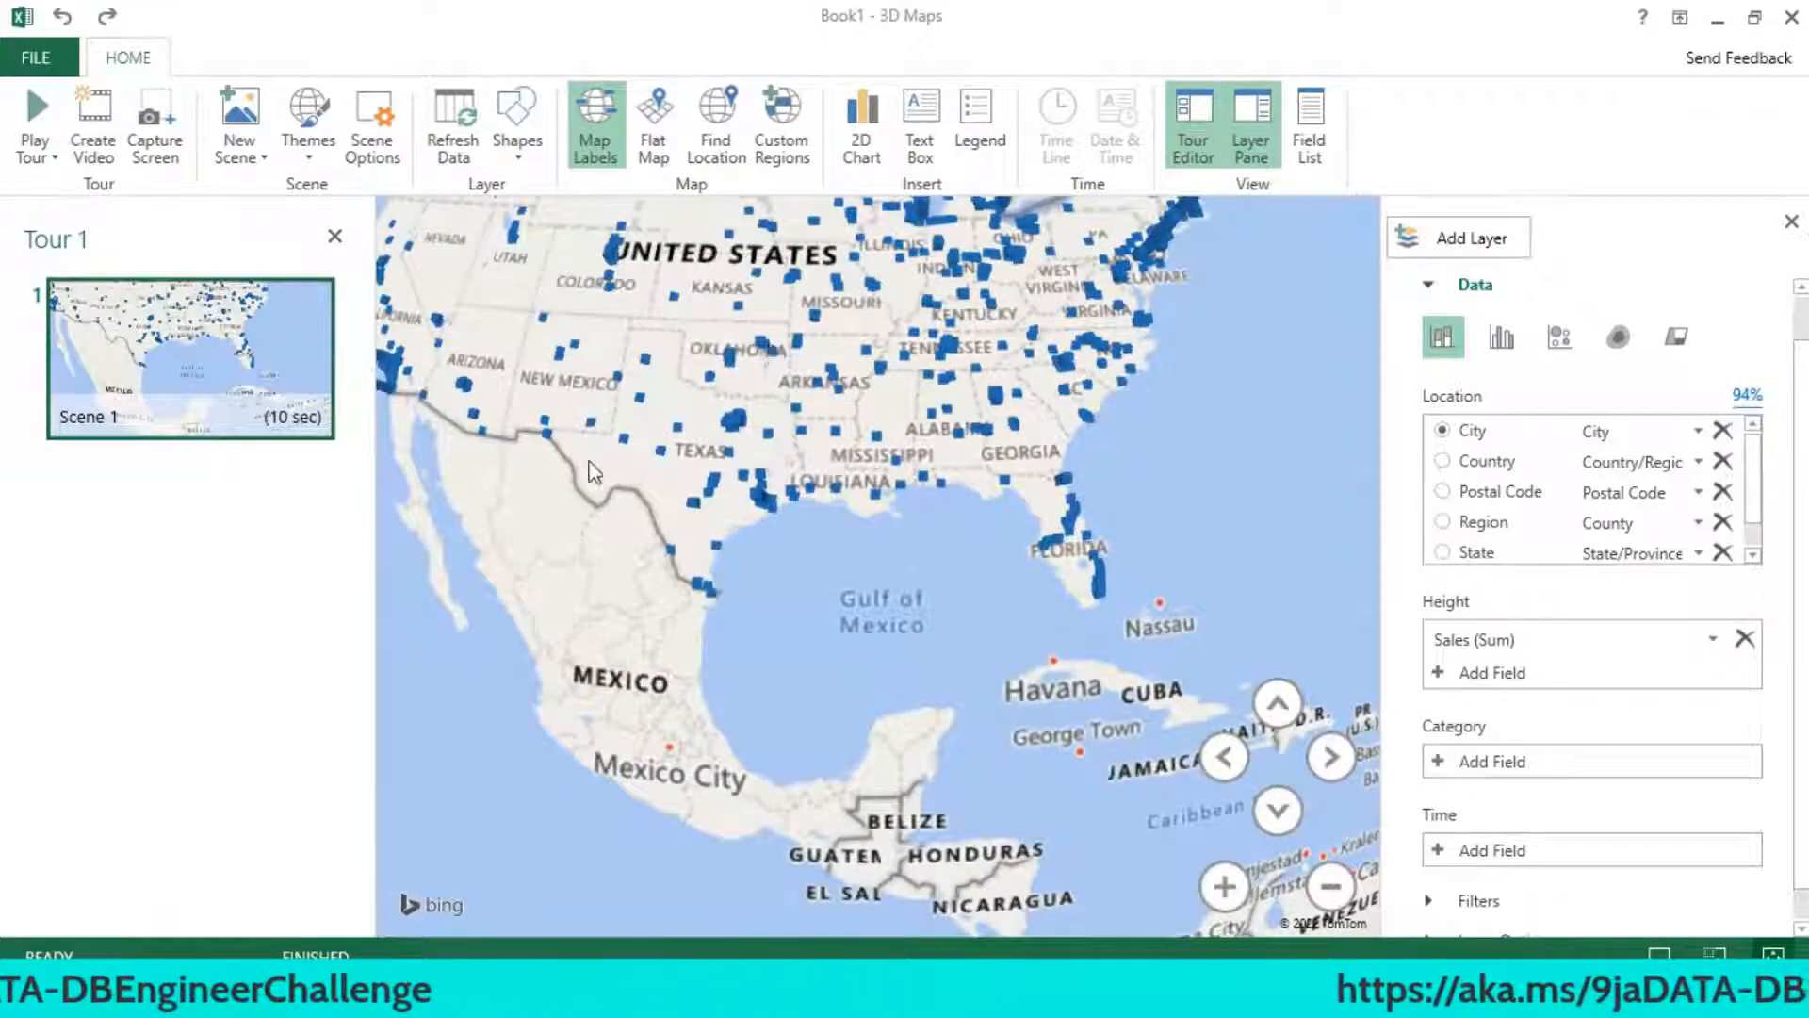
{"action": "left_click_drag", "start_coordinate": [572, 563], "coordinate": [767, 810]}
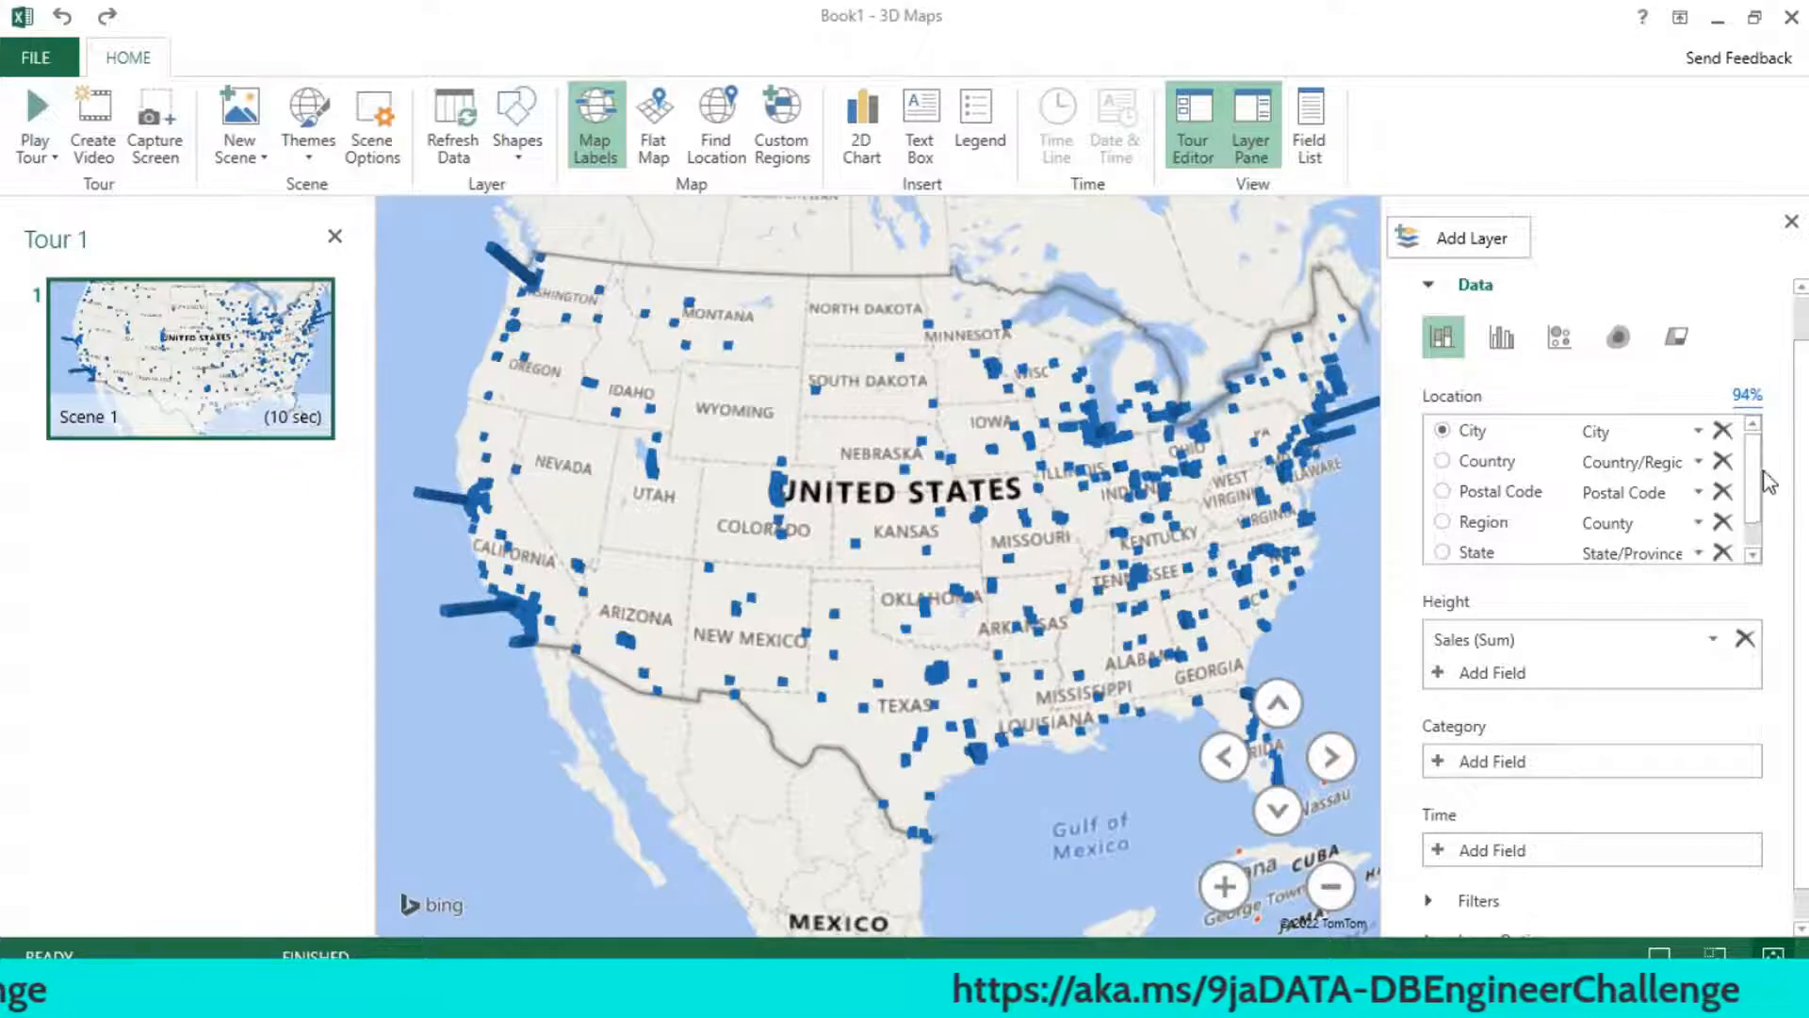
- Add Order Date as the layer's time field and narrow the date and time box on the map
{"action": "scroll", "coordinate": [1739, 462], "scroll_direction": "down", "scroll_amount": 1}
{"action": "scroll", "coordinate": [1739, 462], "scroll_direction": "up", "scroll_amount": 1}
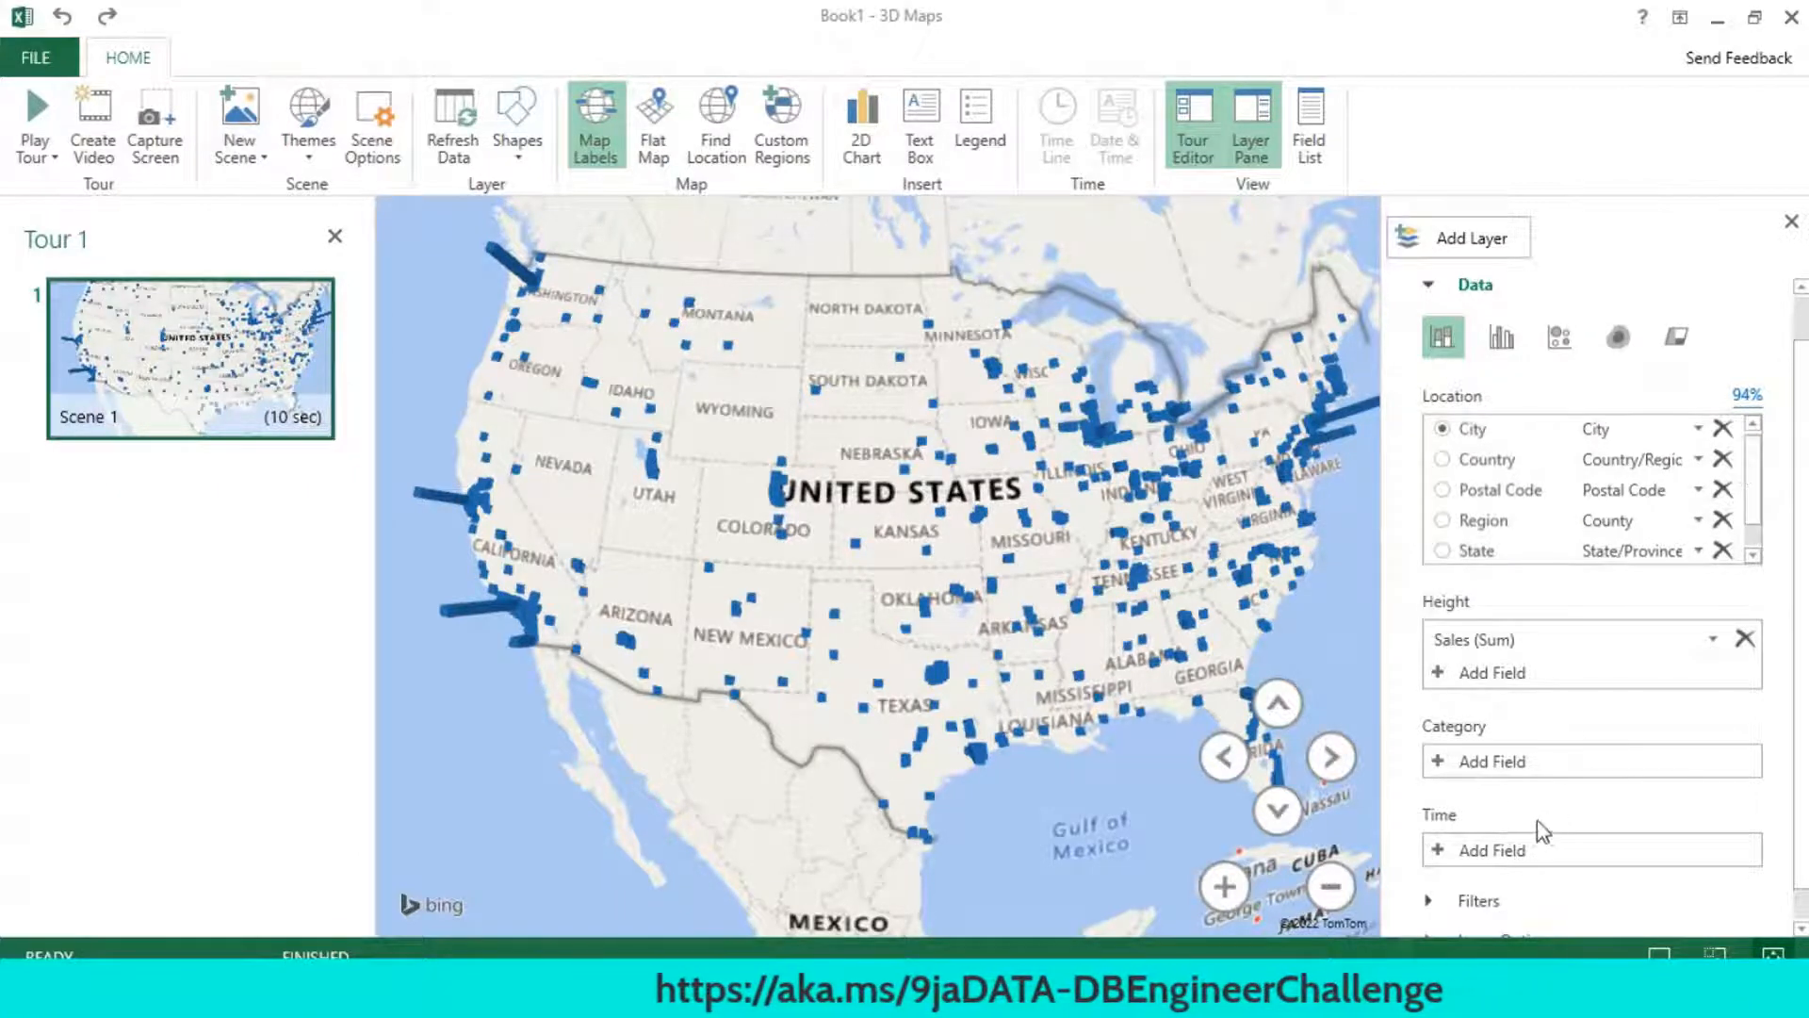
{"action": "left_click", "coordinate": [1501, 855]}
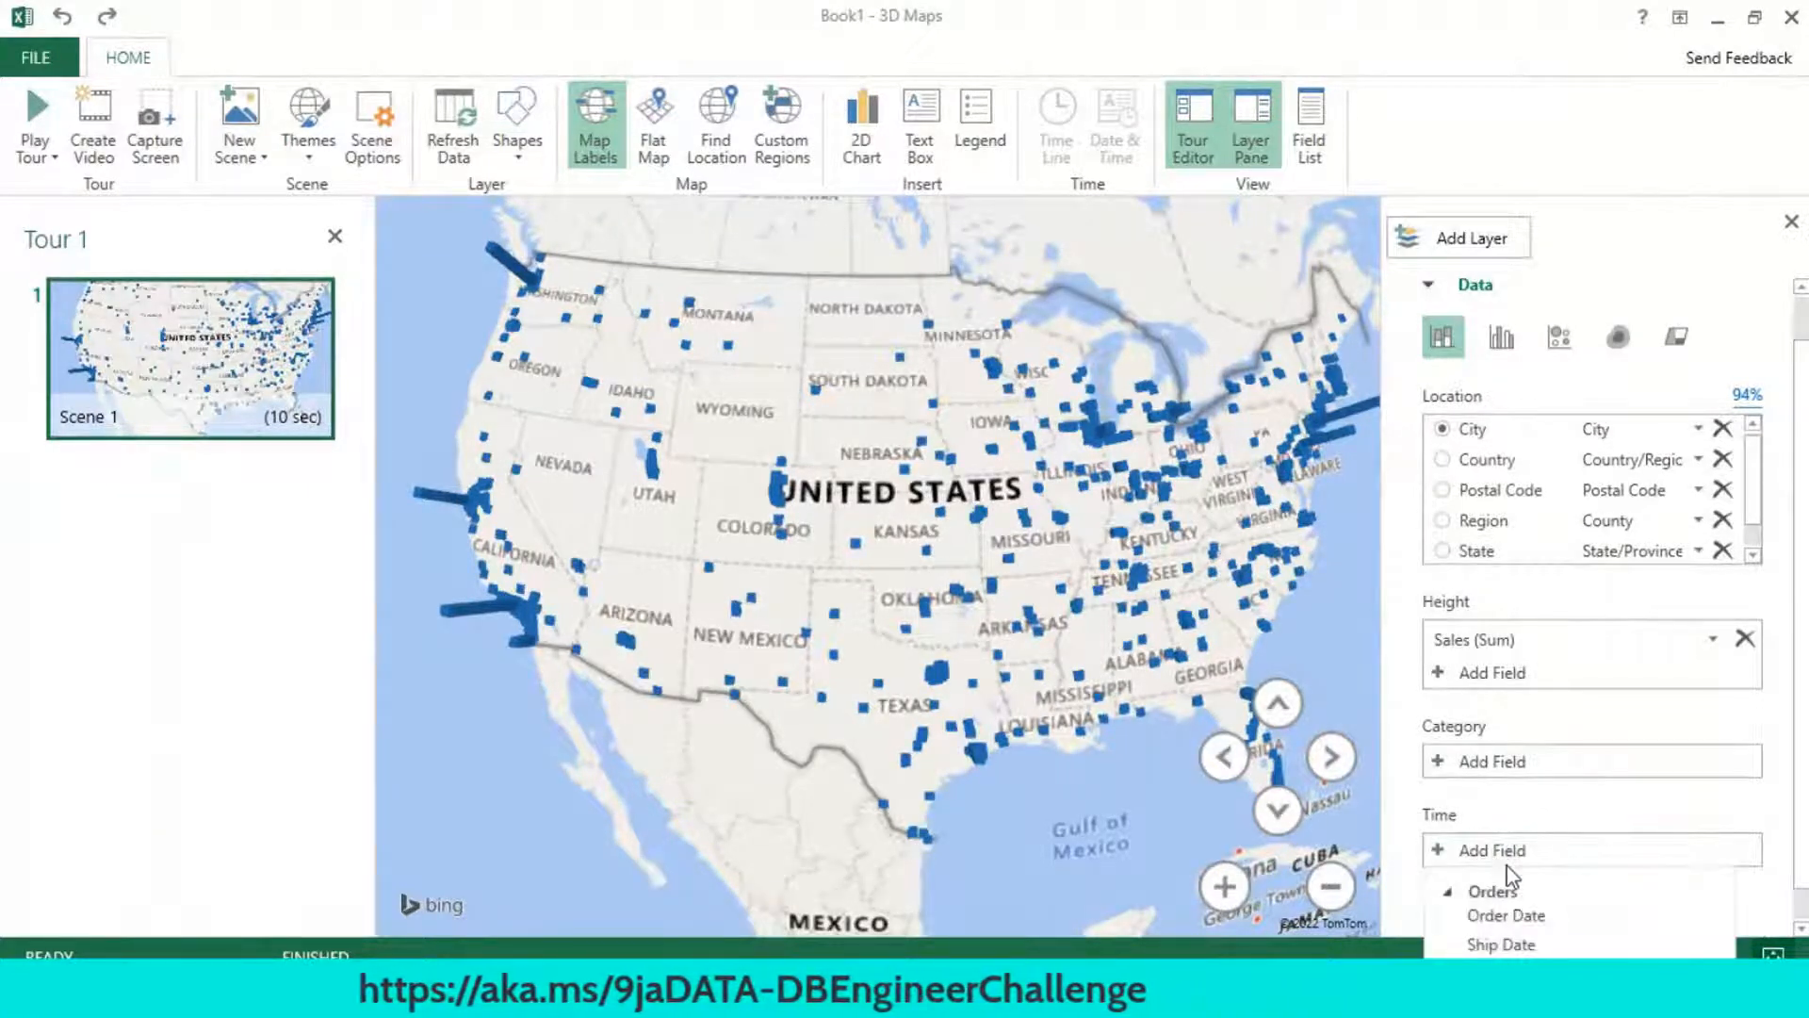
{"action": "left_click", "coordinate": [1508, 916]}
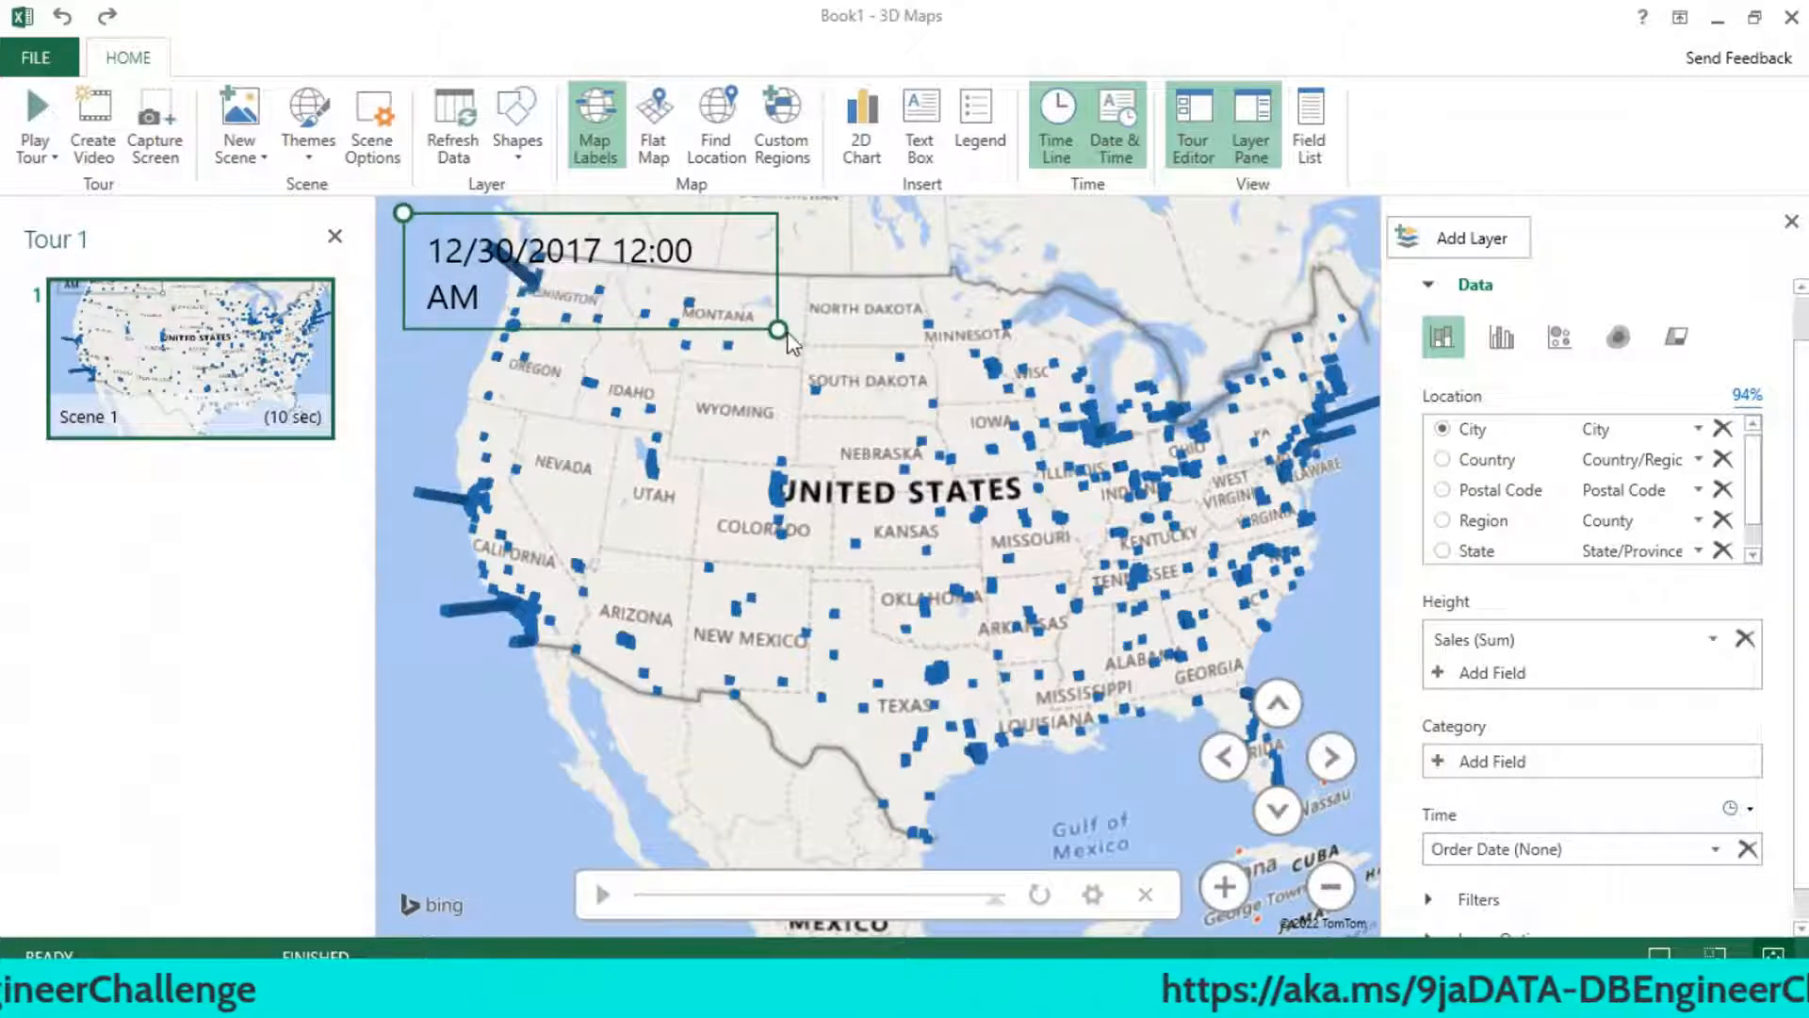
{"action": "left_click_drag", "start_coordinate": [779, 333], "coordinate": [695, 319]}
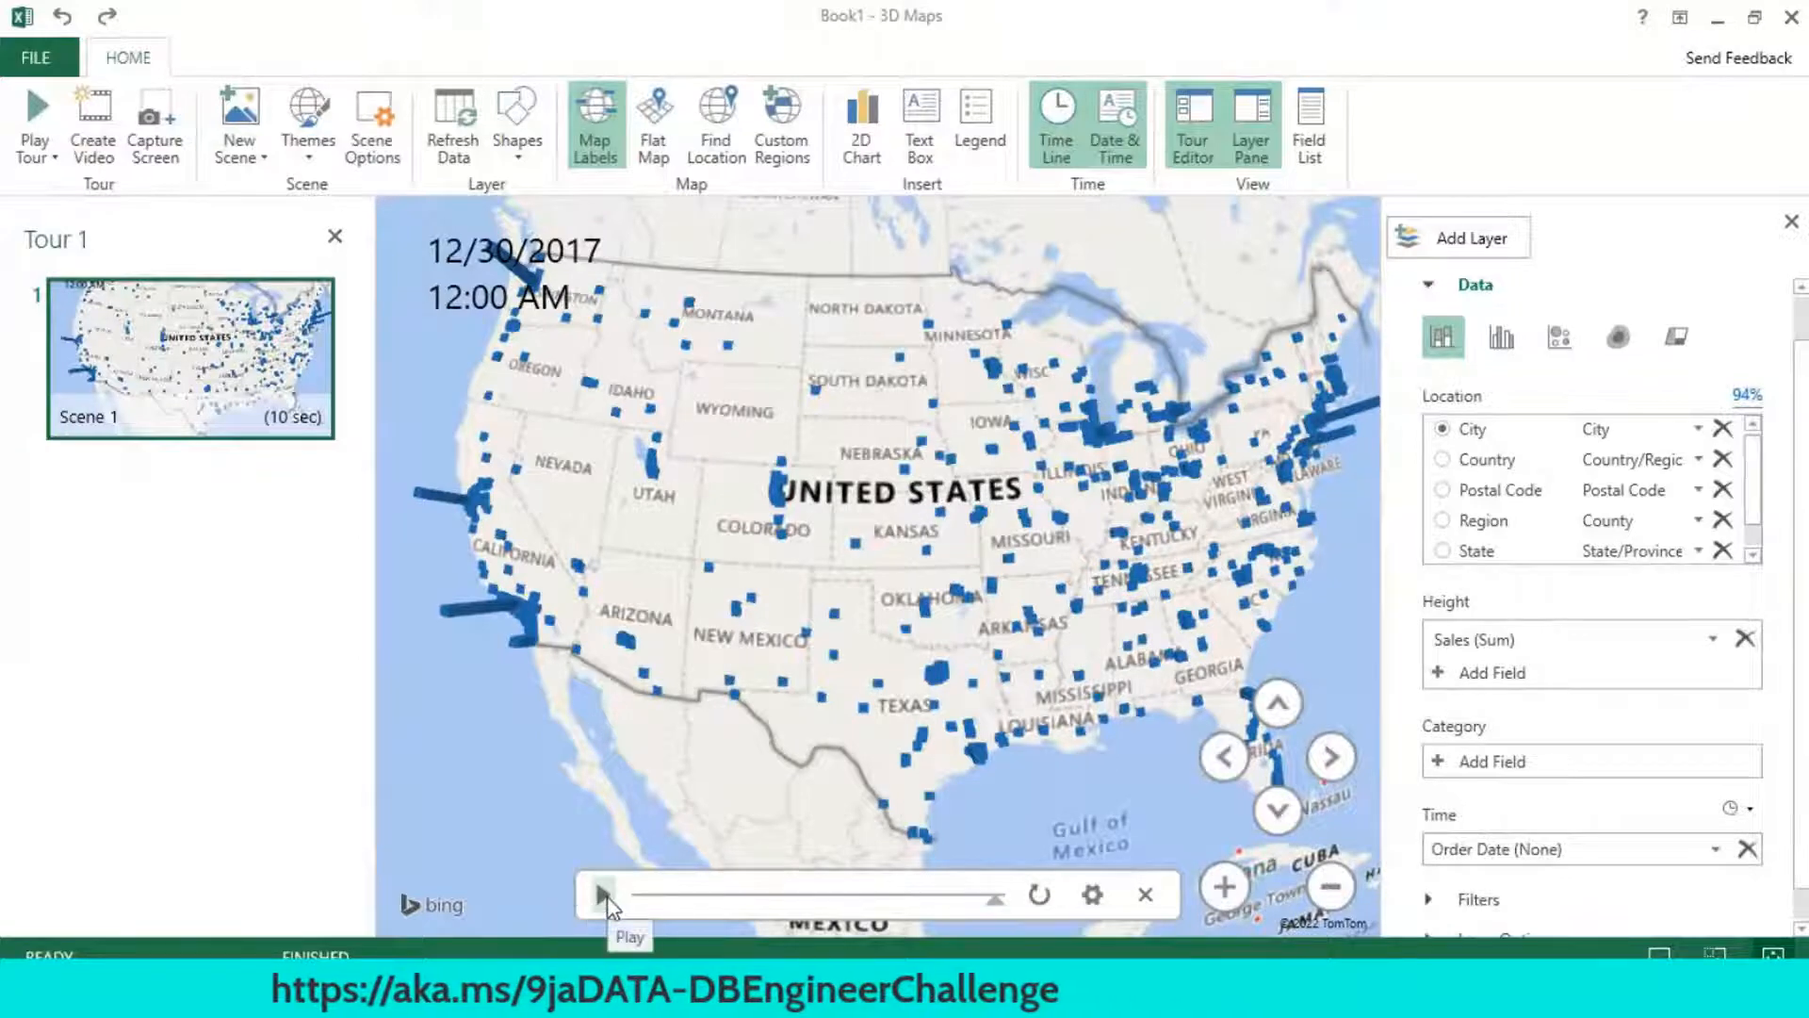
- Move the timeline back to its beginning and play the Sales animation over the order dates
{"action": "left_click_drag", "start_coordinate": [993, 897], "coordinate": [564, 890]}
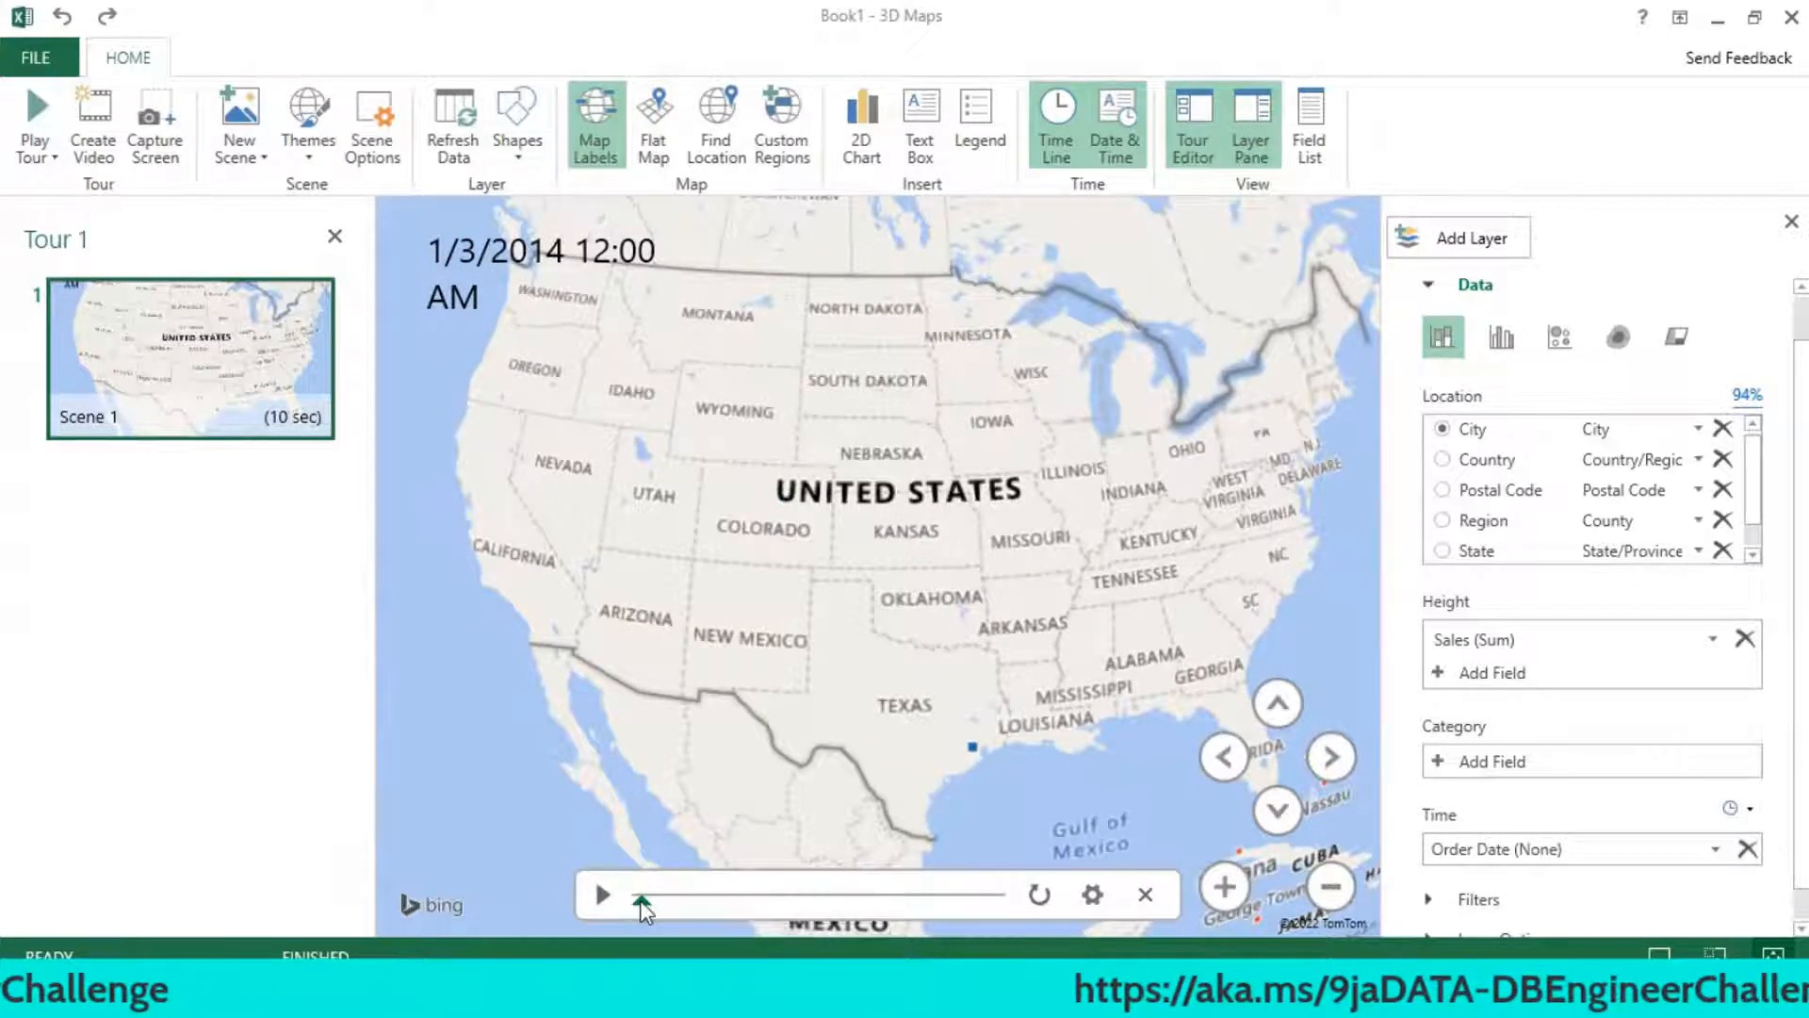
{"action": "mouse_move", "coordinate": [641, 905]}
{"action": "left_mouse_down"}
{"action": "mouse_move", "coordinate": [1010, 900]}
{"action": "mouse_move", "coordinate": [626, 922]}
{"action": "left_mouse_up"}
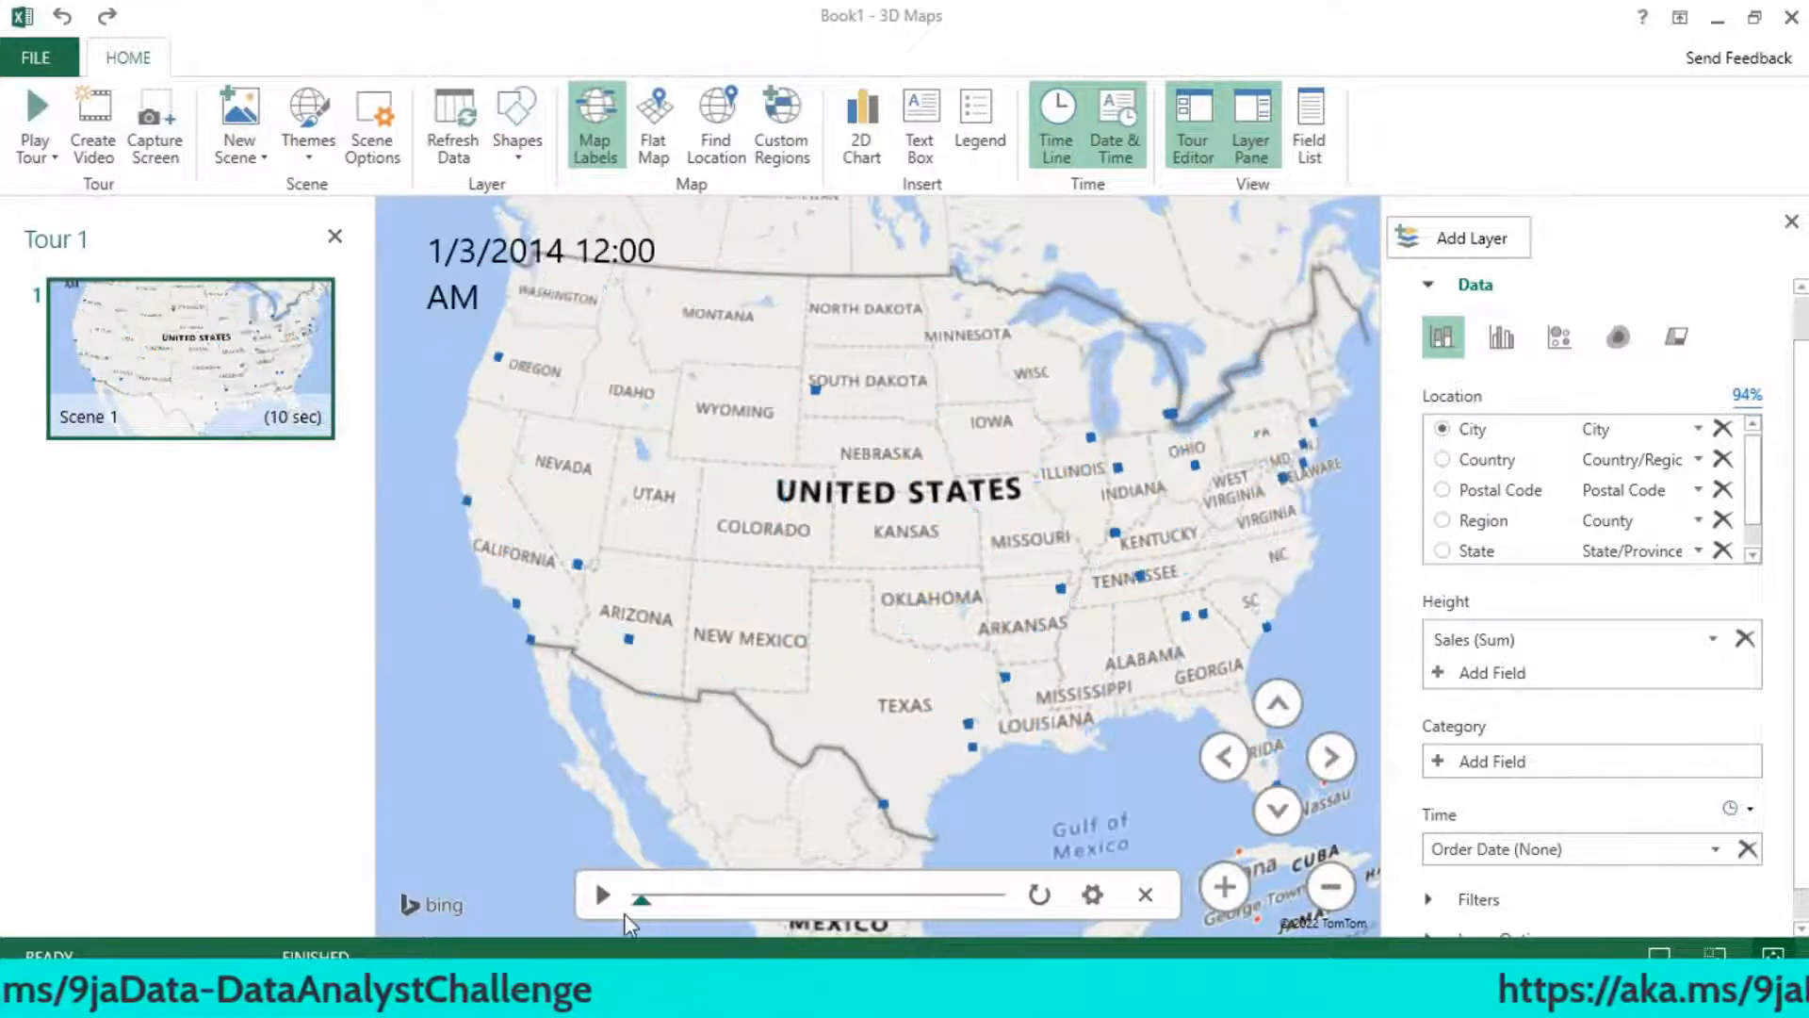
{"action": "left_click", "coordinate": [603, 895]}
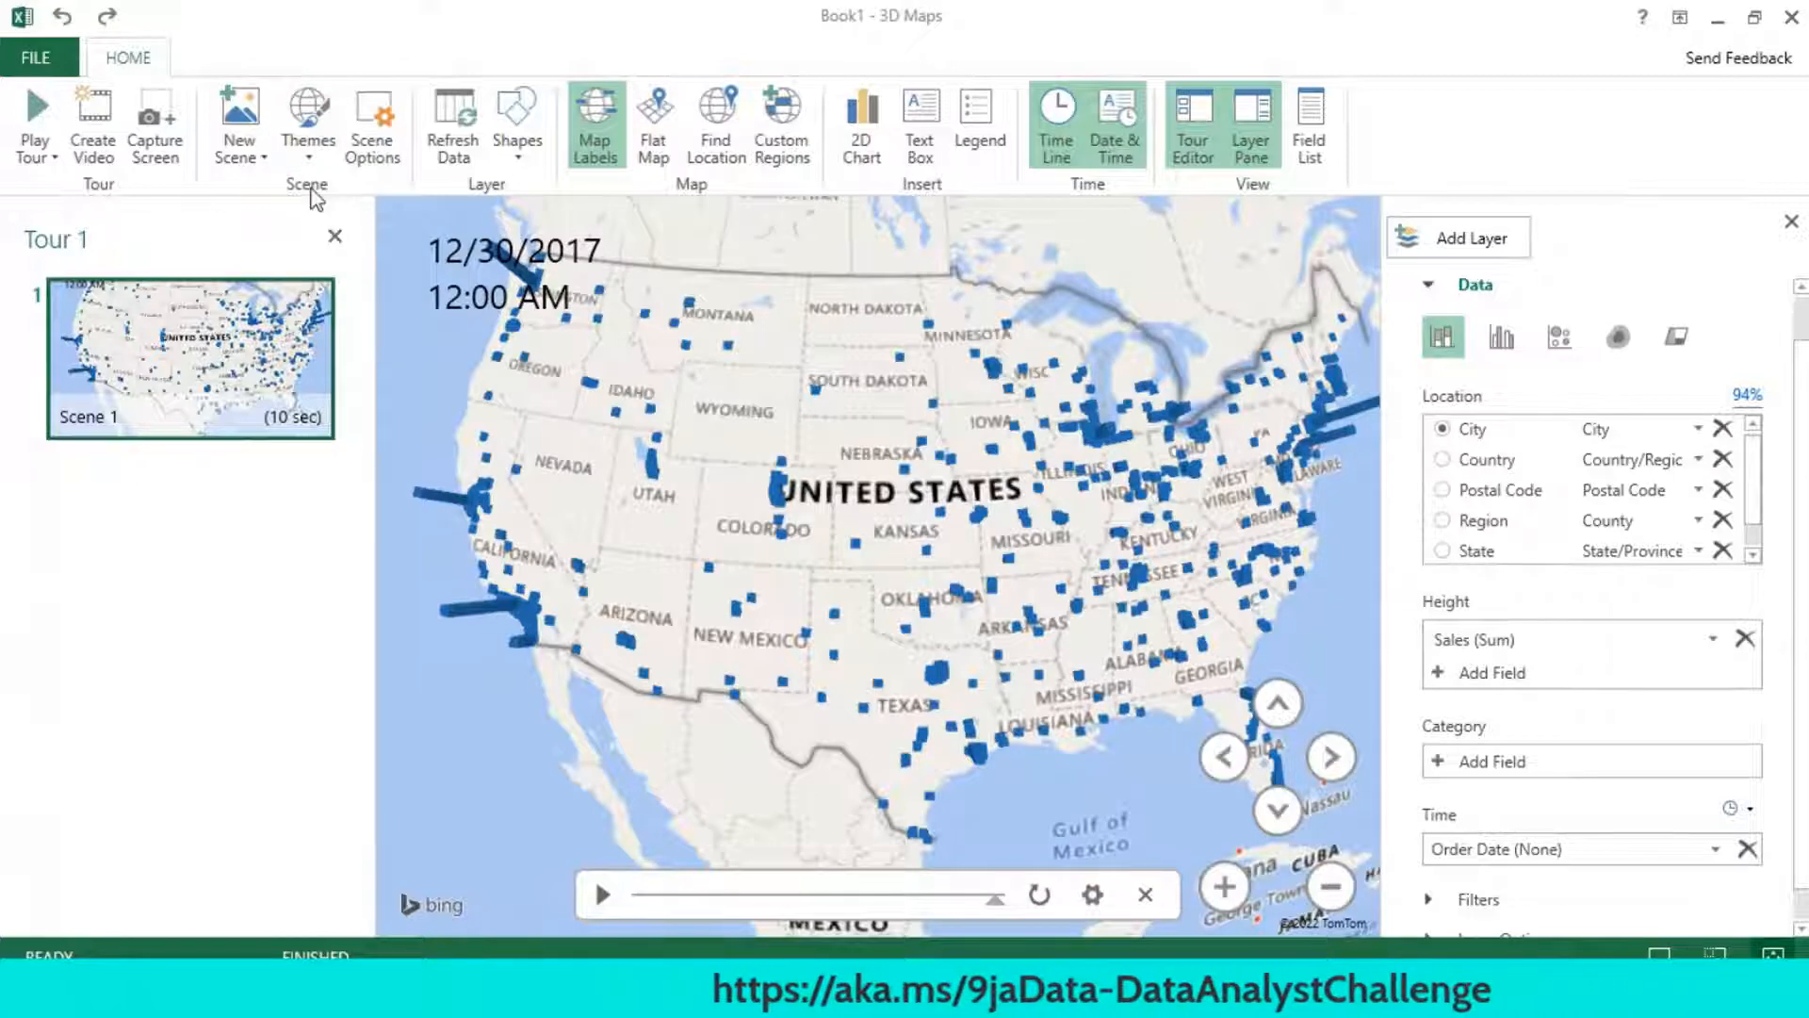
- Create Scene 2 as a copy of Scene 1 and show it as a flat map zoomed out to the whole United States
{"action": "left_click", "coordinate": [266, 160]}
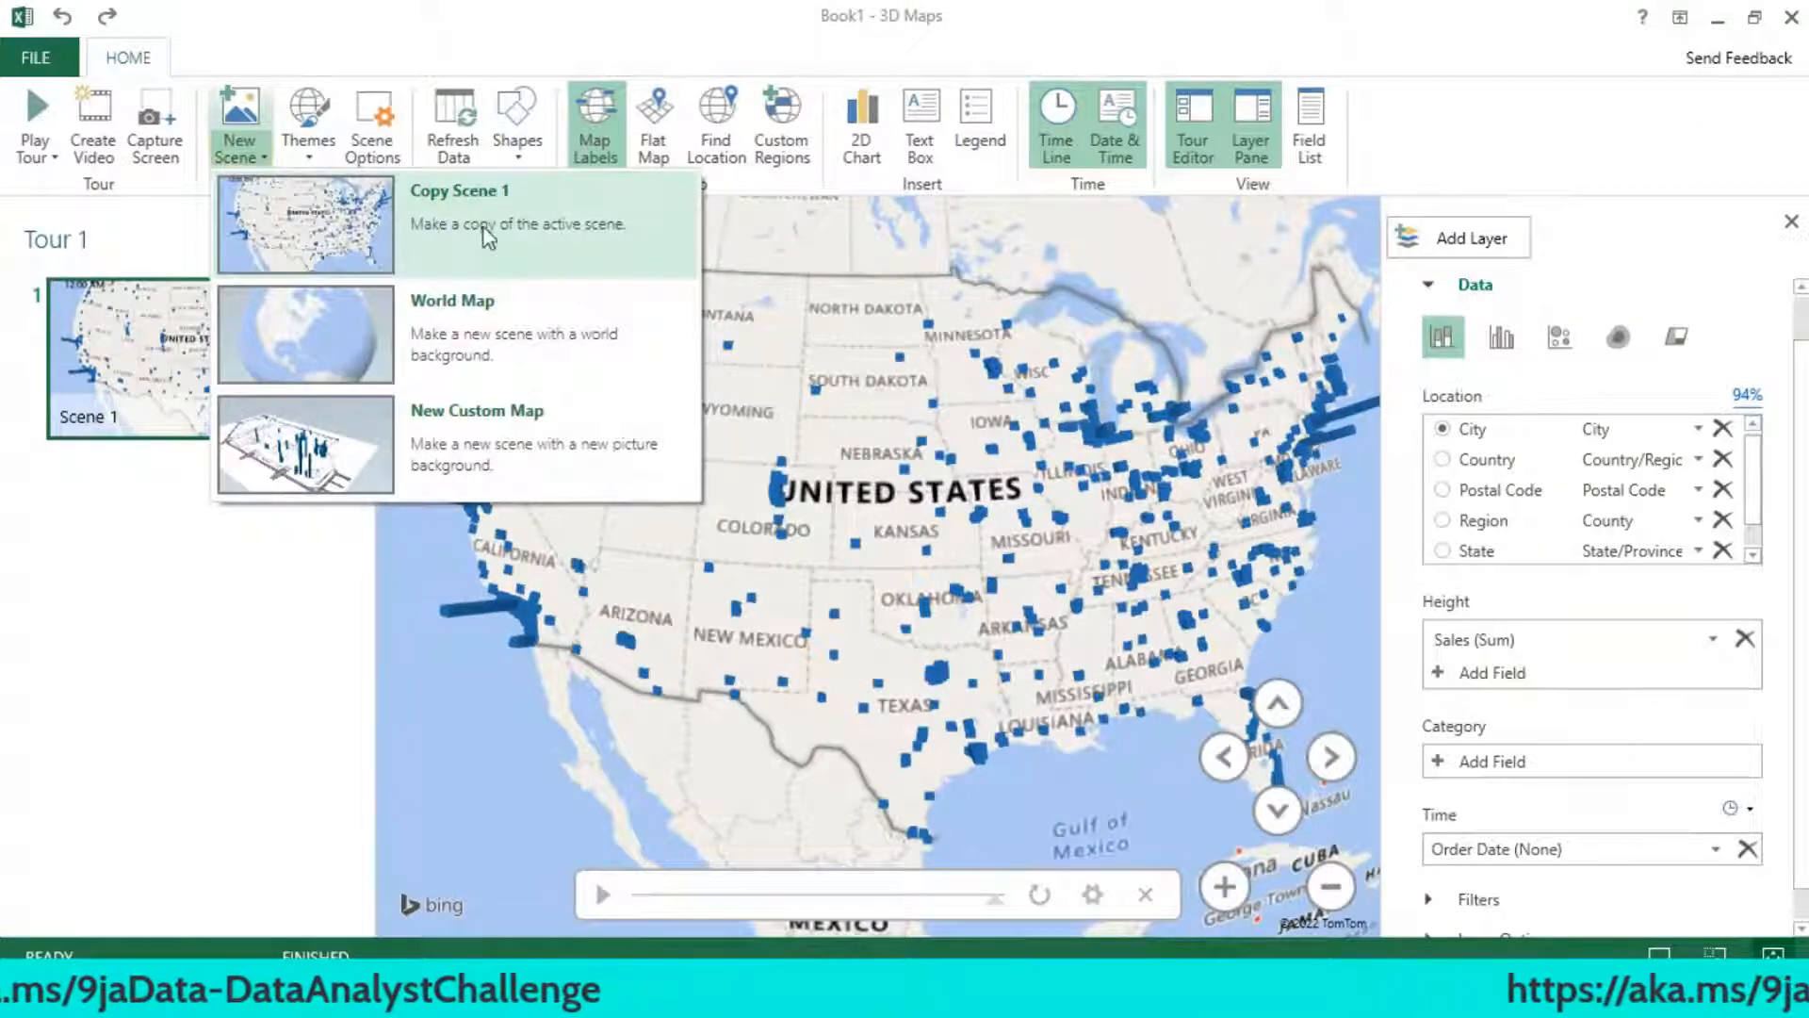
{"action": "left_click", "coordinate": [381, 218]}
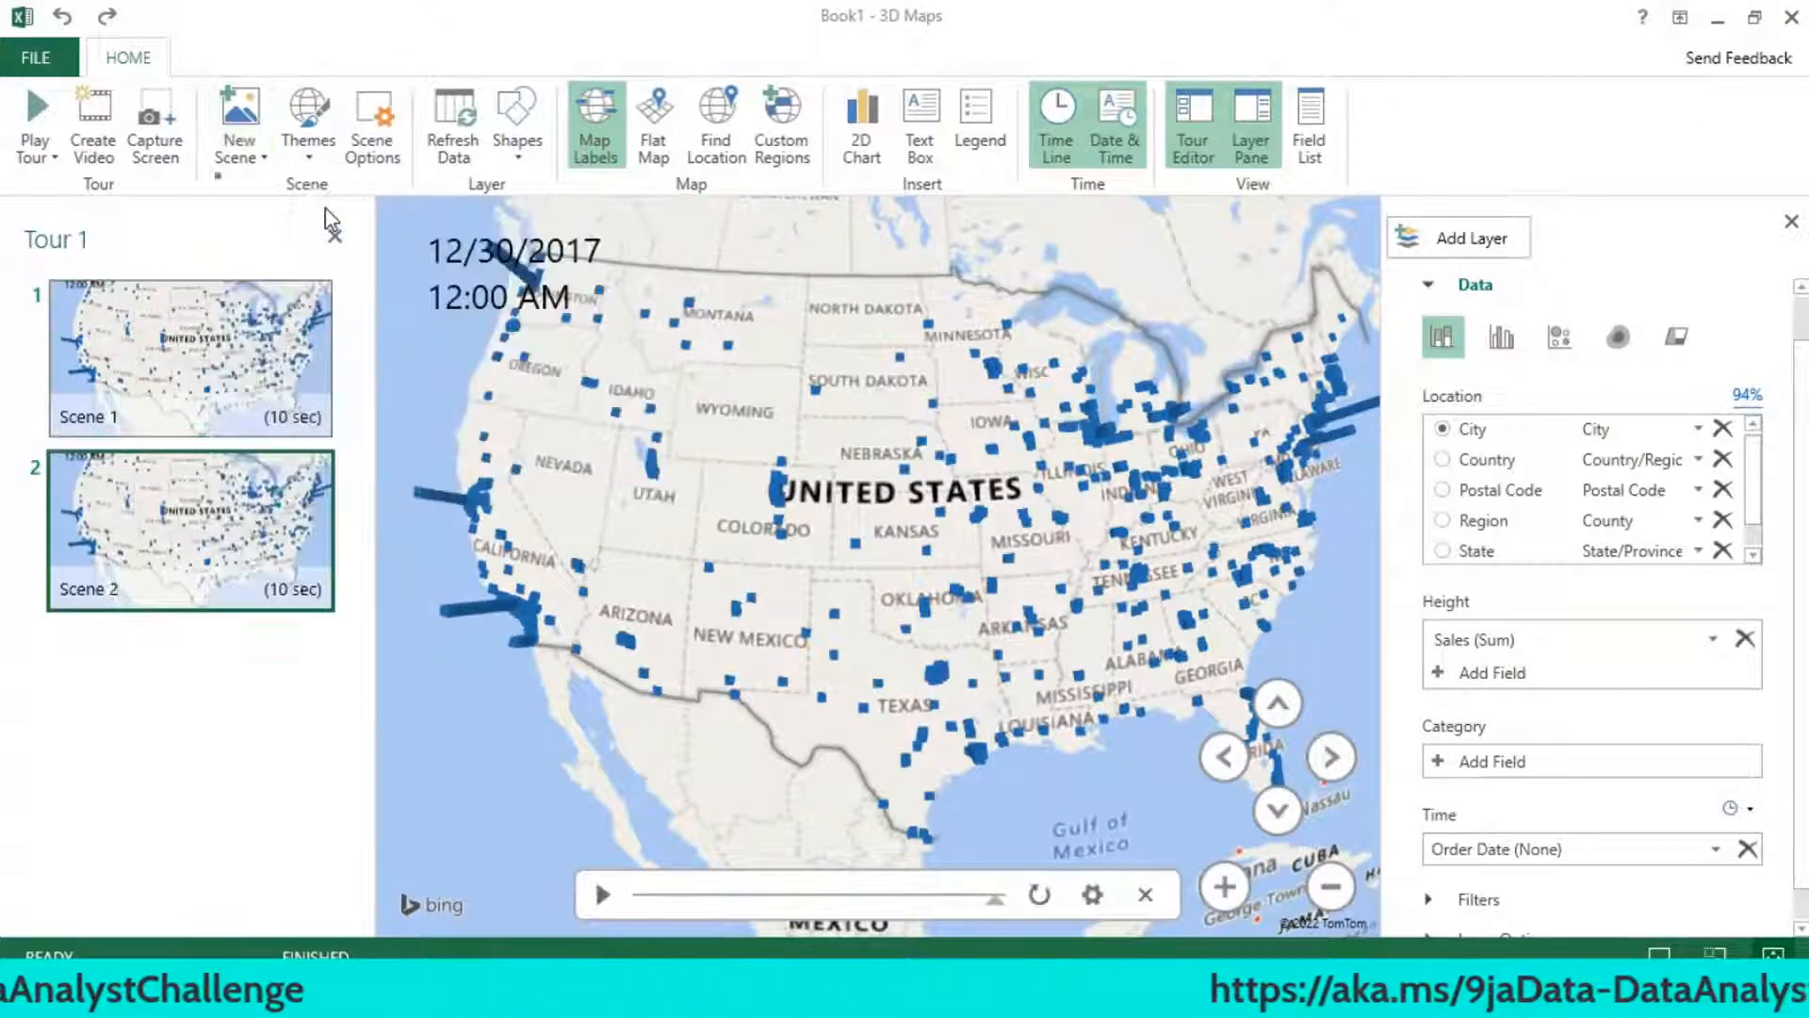
{"action": "mouse_move", "coordinate": [252, 468]}
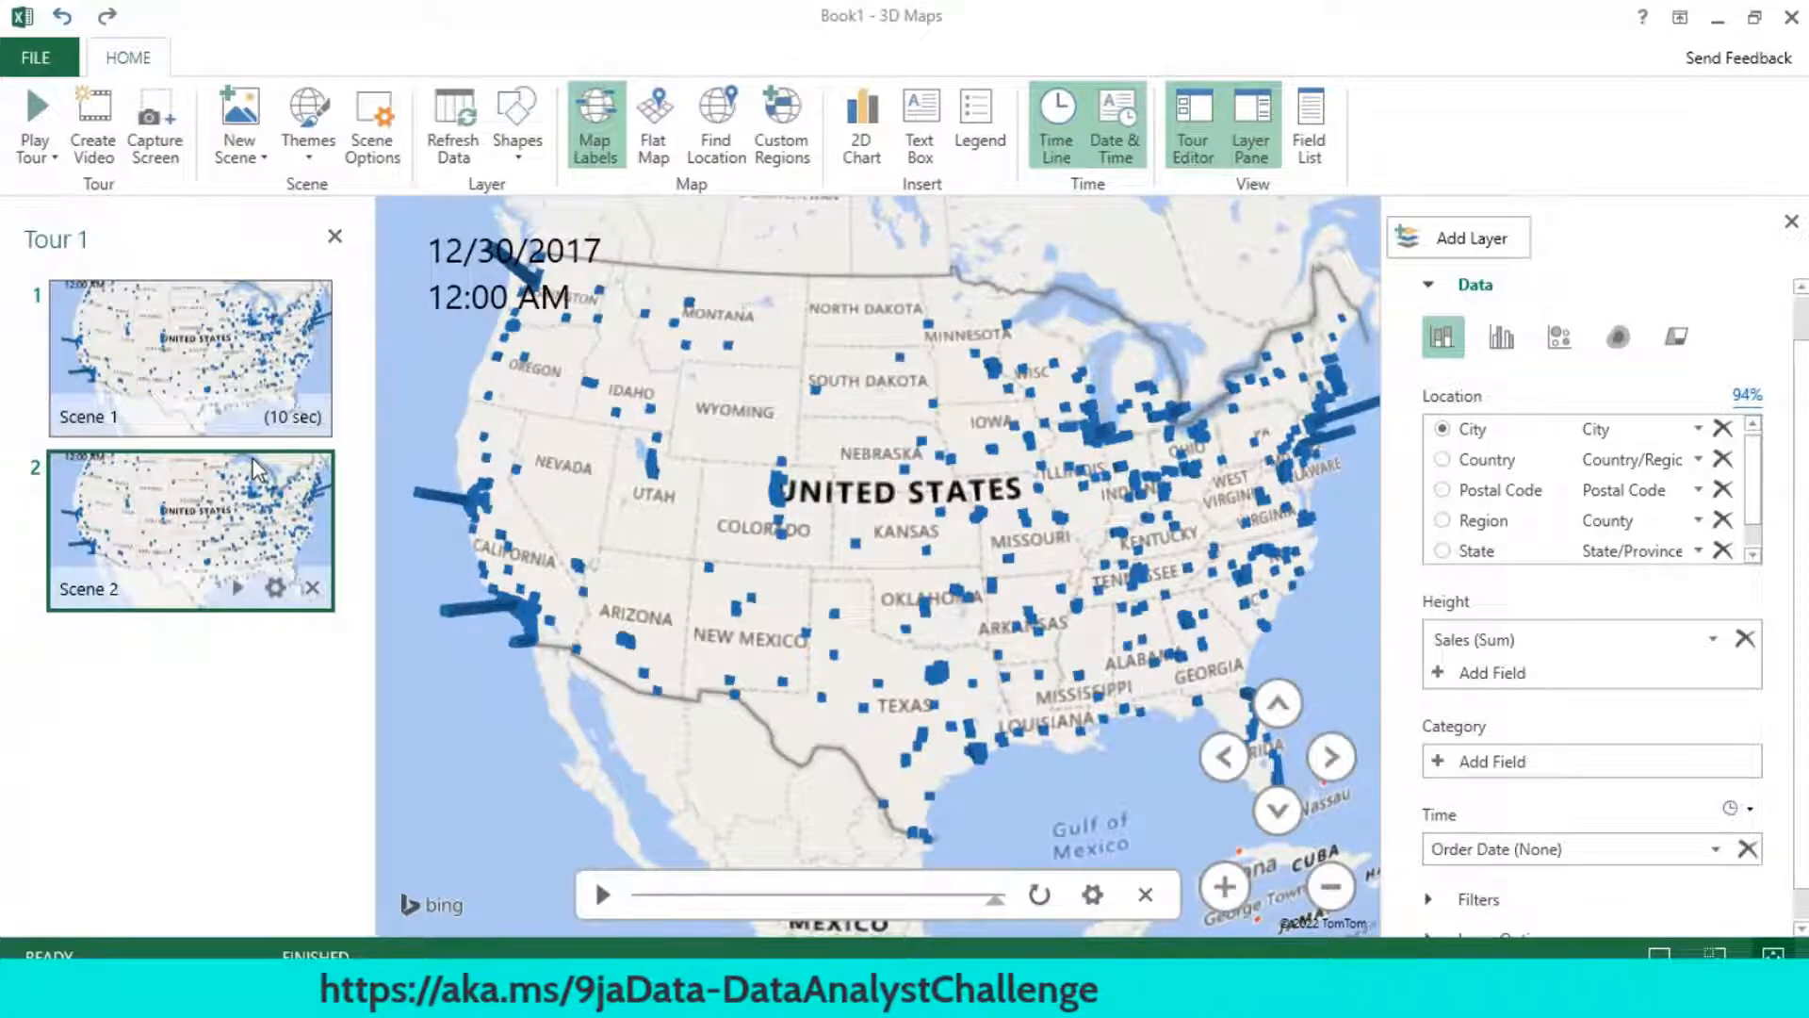
{"action": "left_click", "coordinate": [654, 146]}
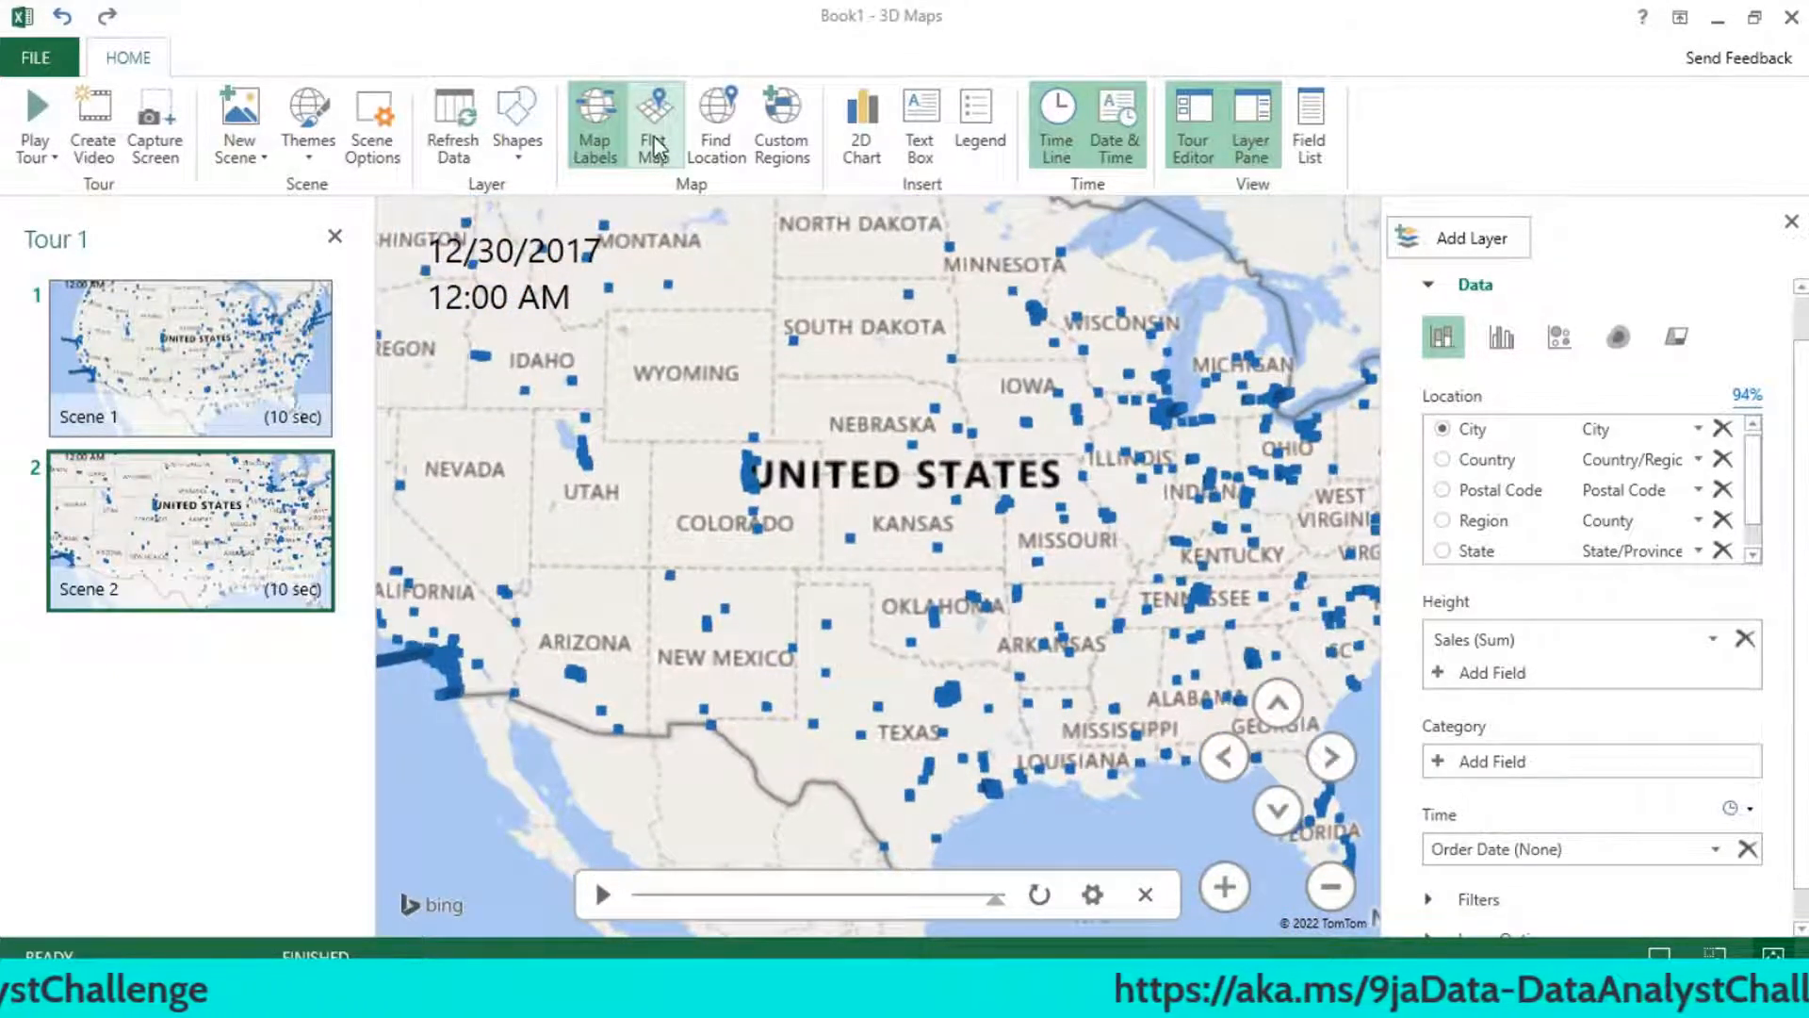
{"action": "left_click", "coordinate": [1332, 889]}
{"action": "left_click", "coordinate": [1337, 893]}
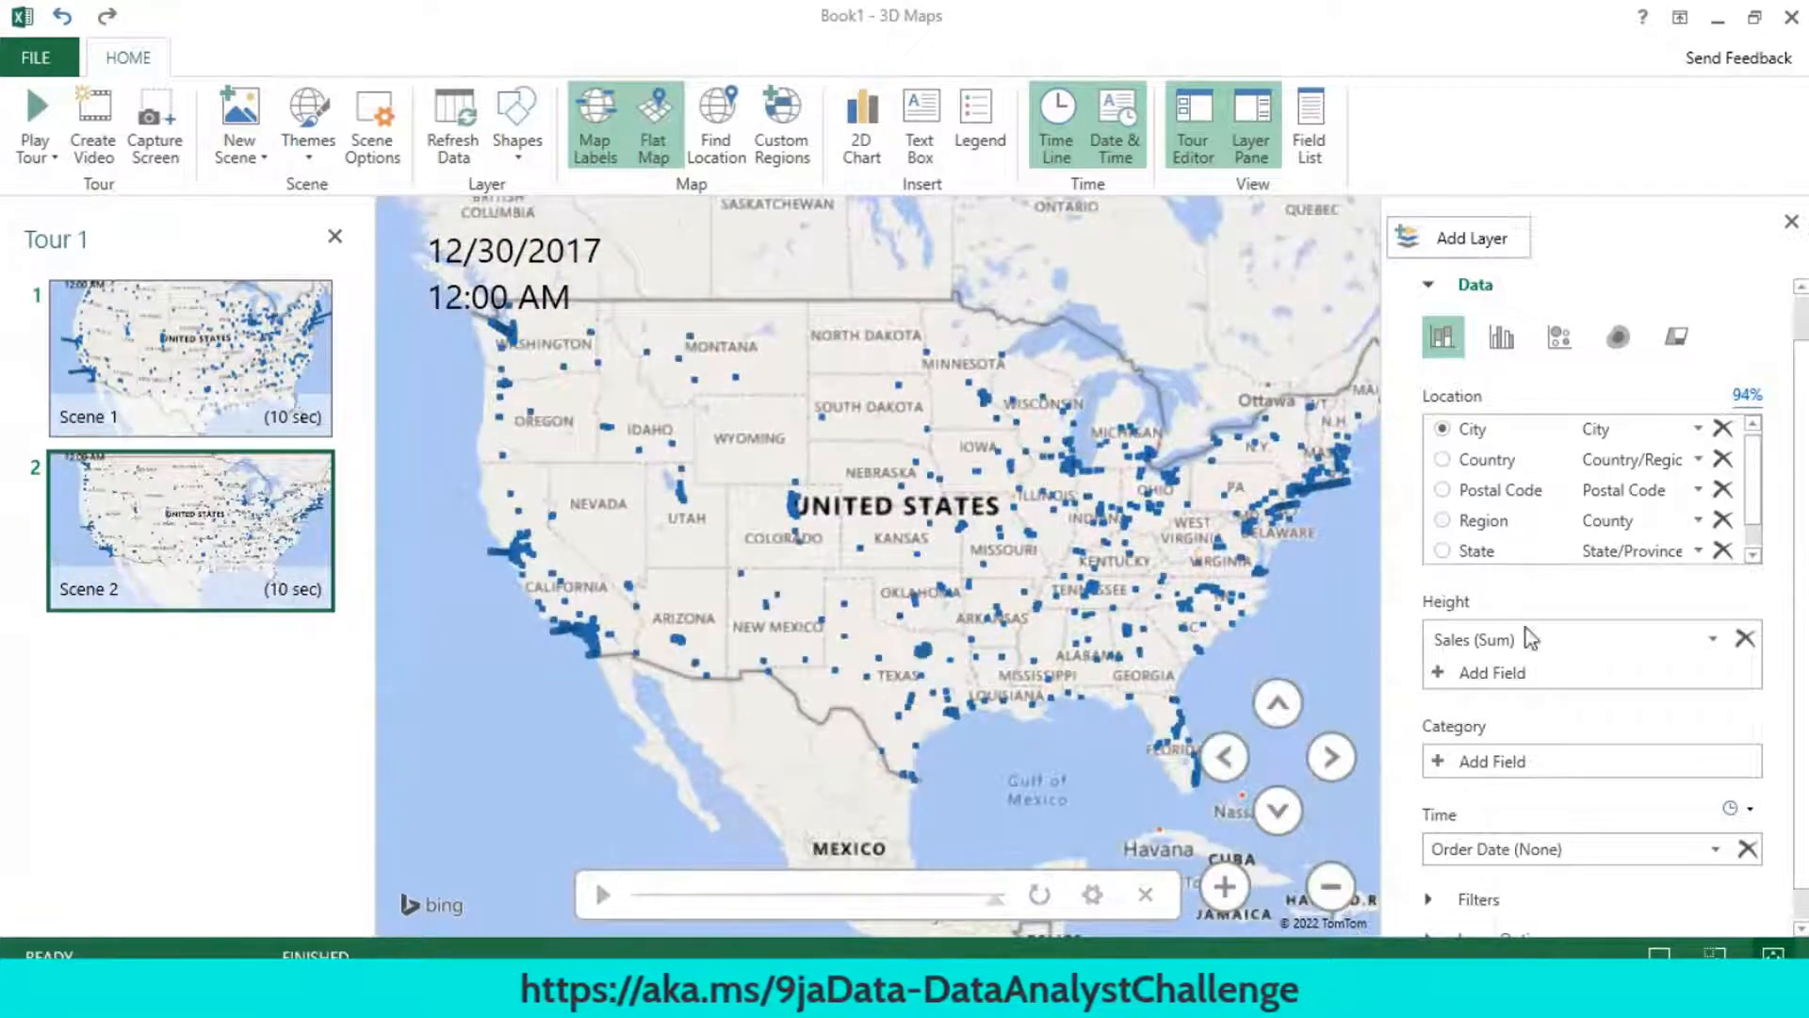
- Replace Sales with Profit as the height value of the layer in Scene 2
{"action": "left_click", "coordinate": [1746, 639]}
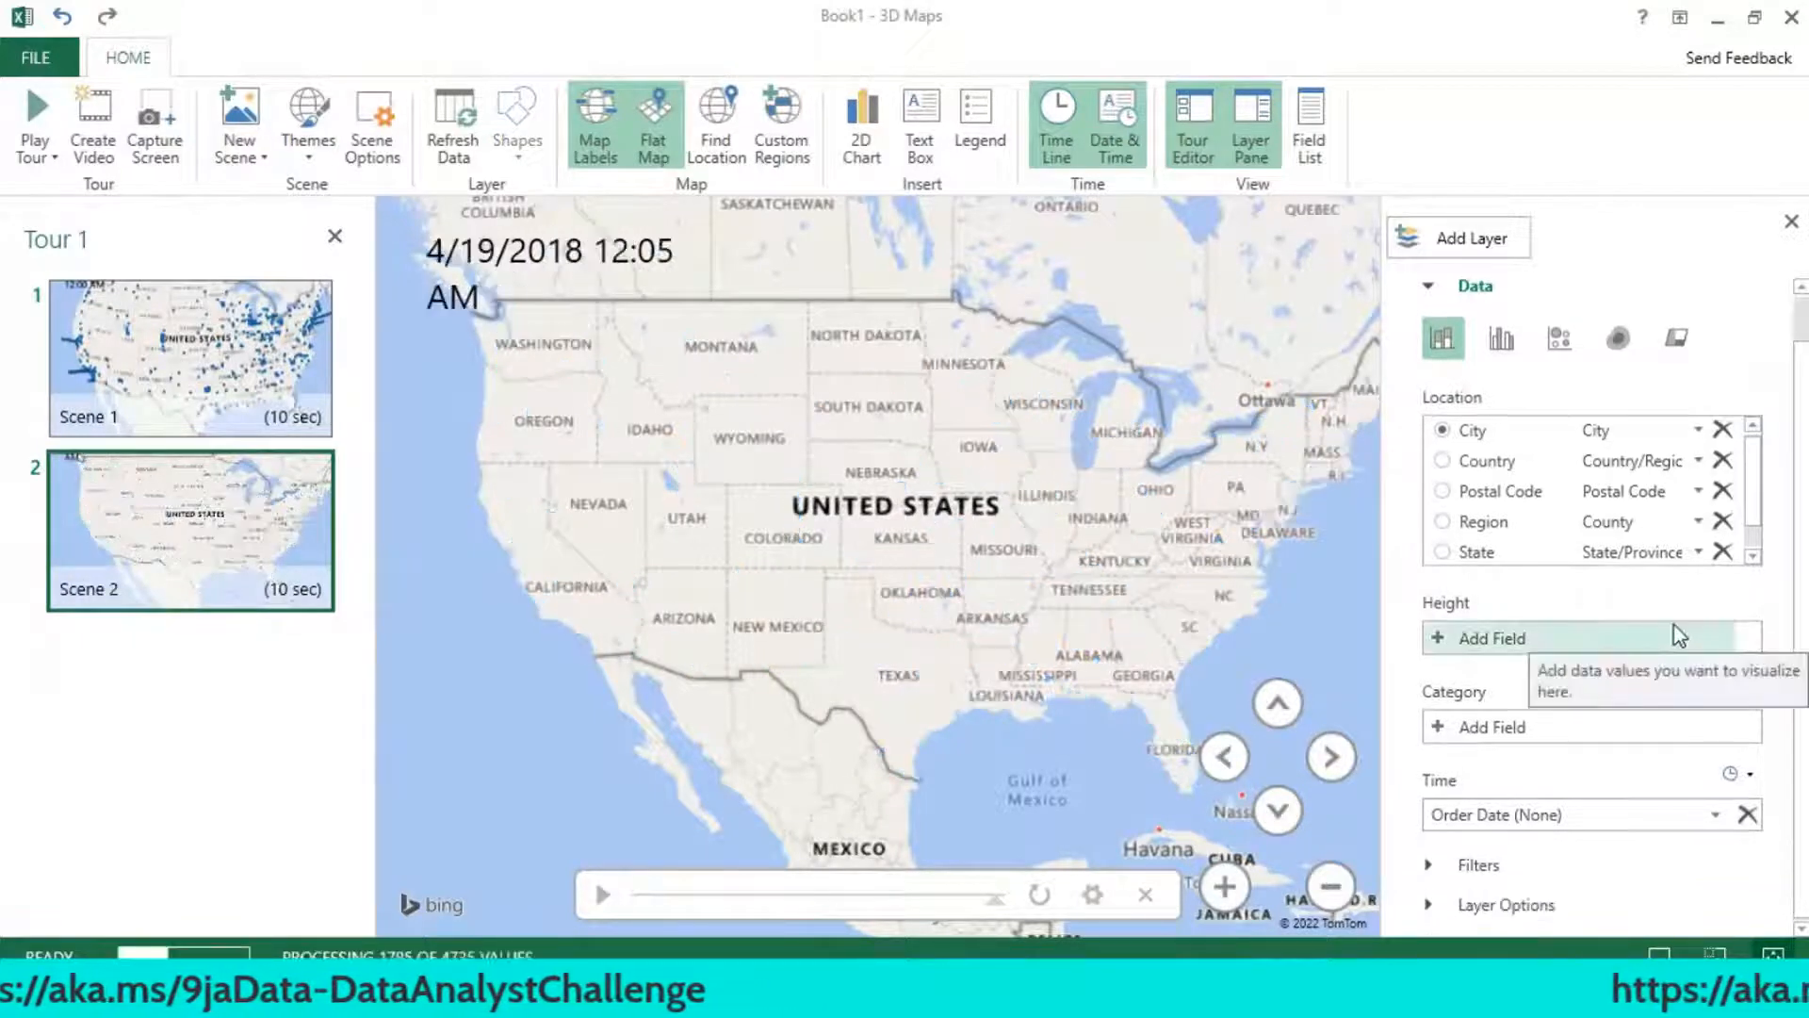
{"action": "left_click", "coordinate": [1612, 648]}
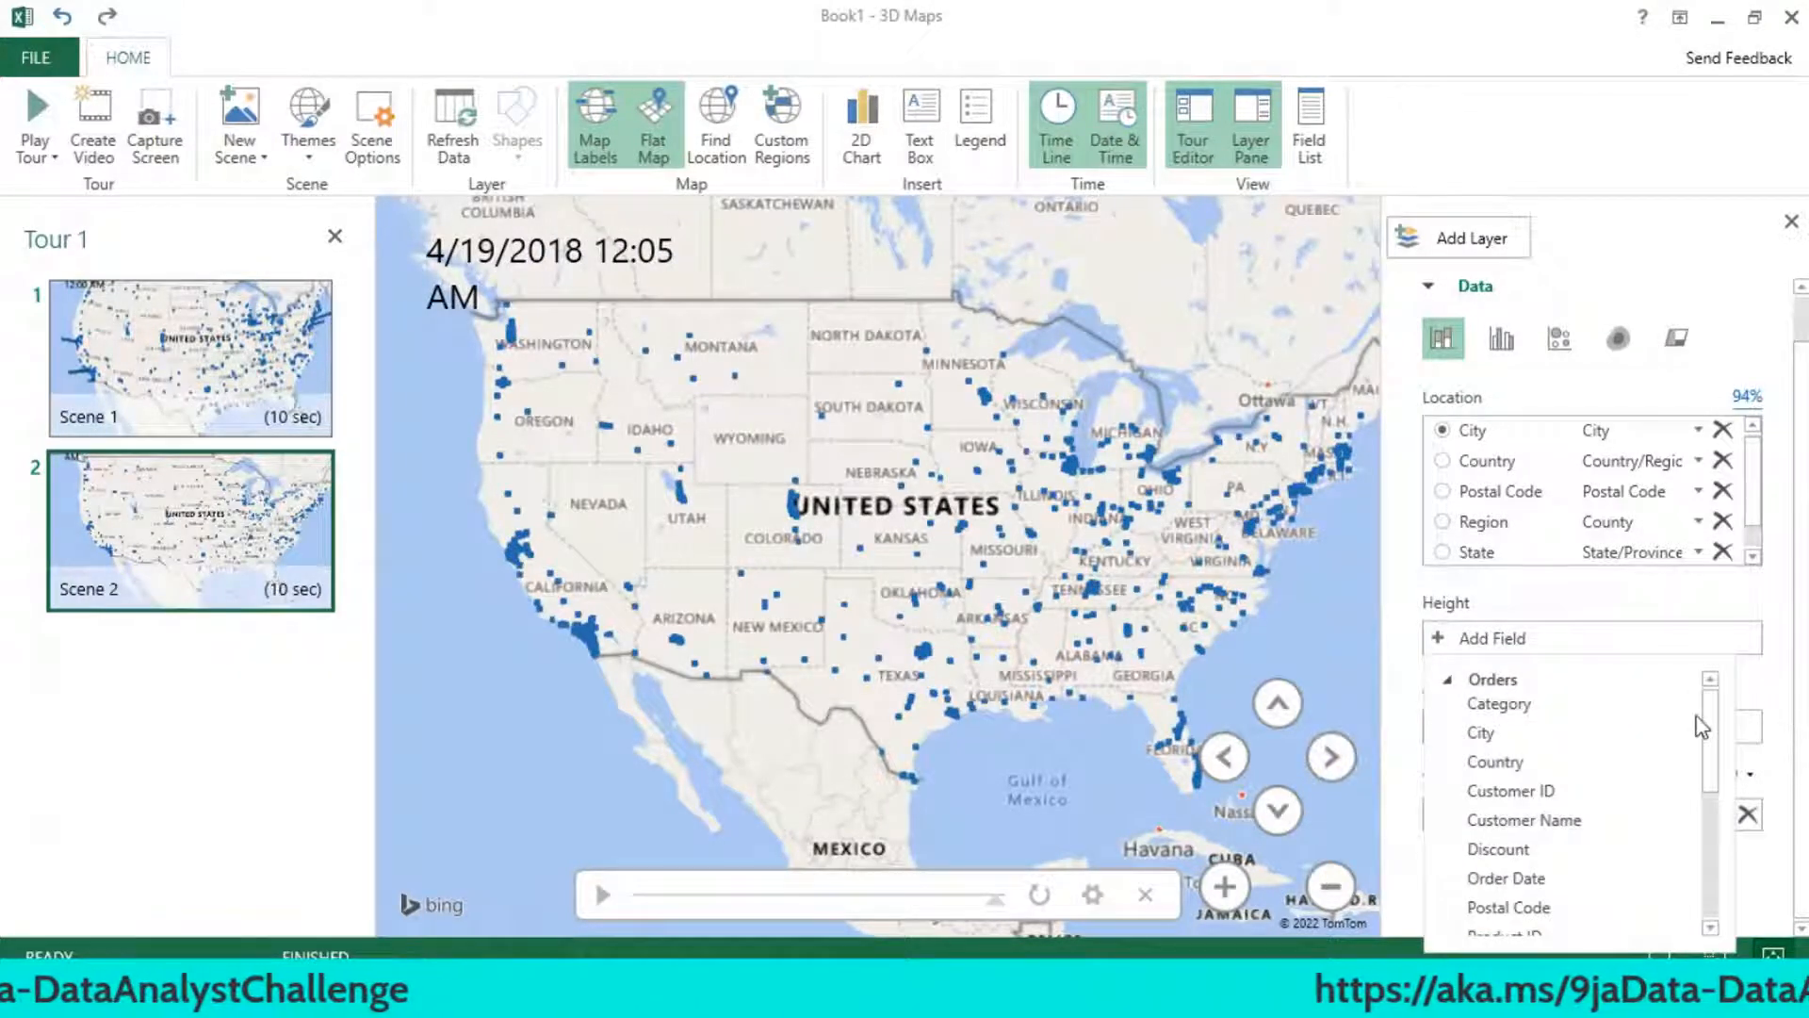
{"action": "left_click_drag", "start_coordinate": [1703, 727], "coordinate": [1710, 809]}
{"action": "left_click", "coordinate": [1514, 765]}
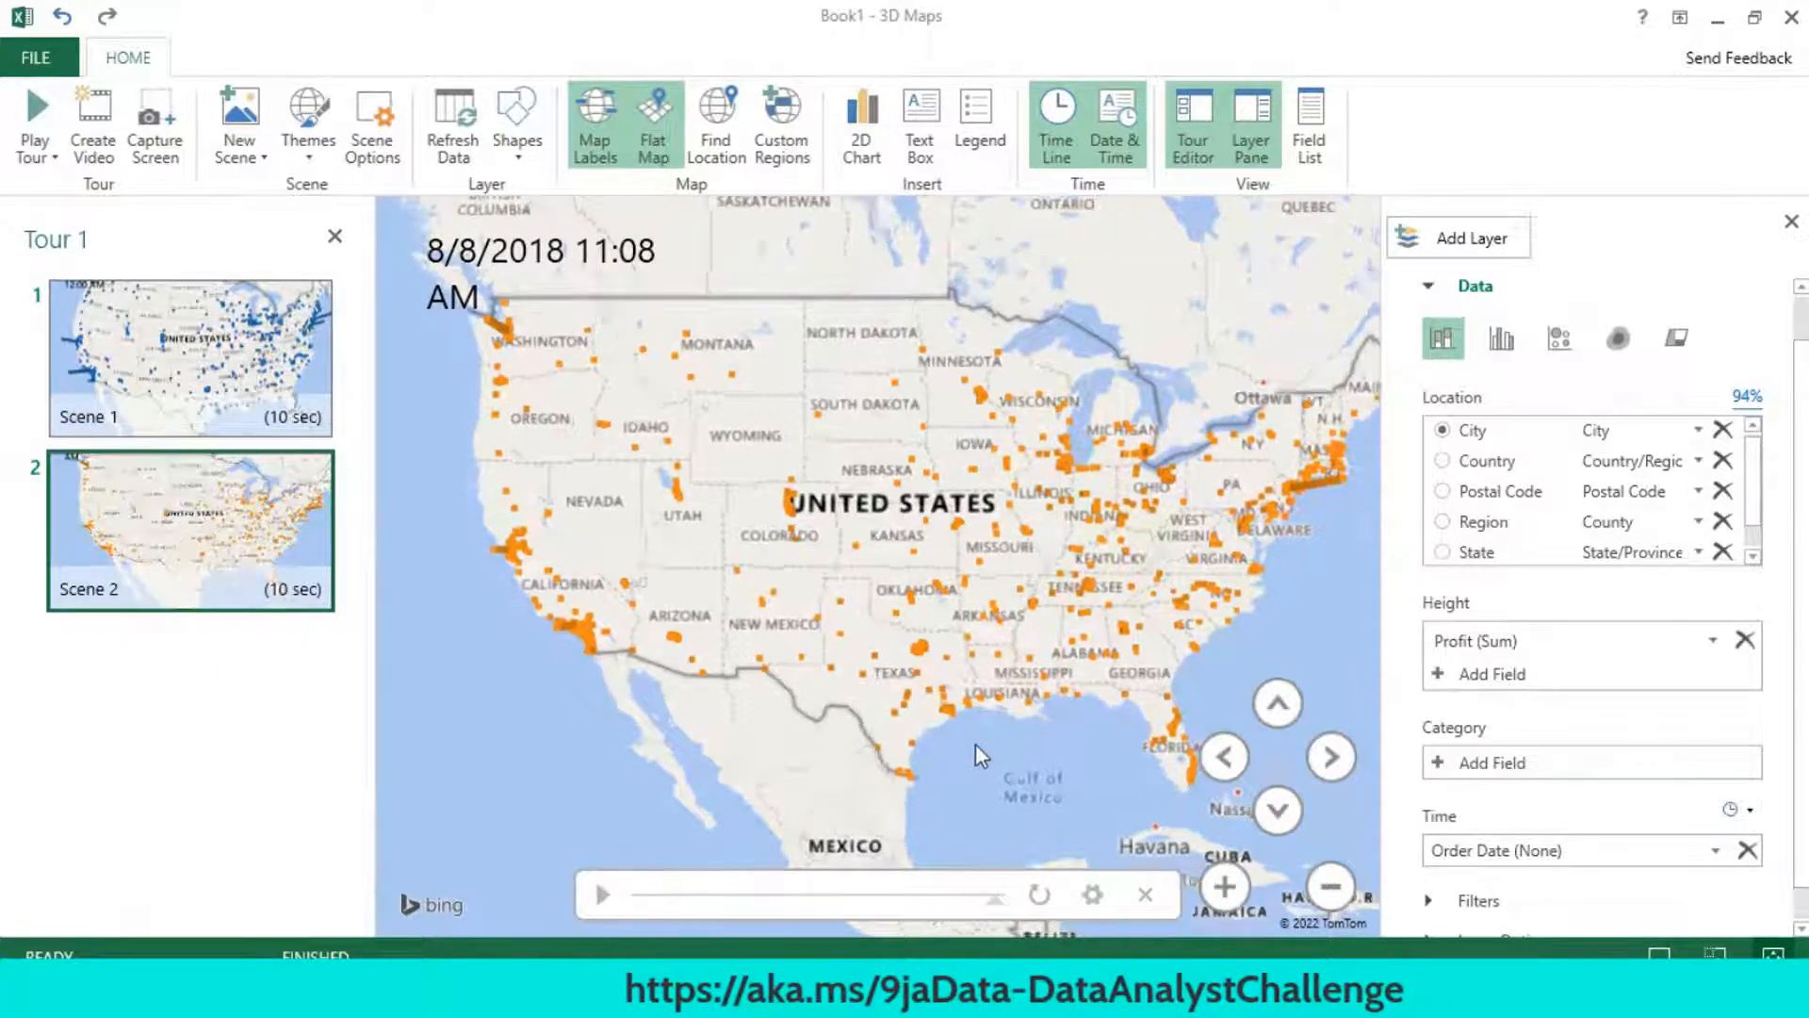
{"action": "left_click", "coordinate": [1279, 713]}
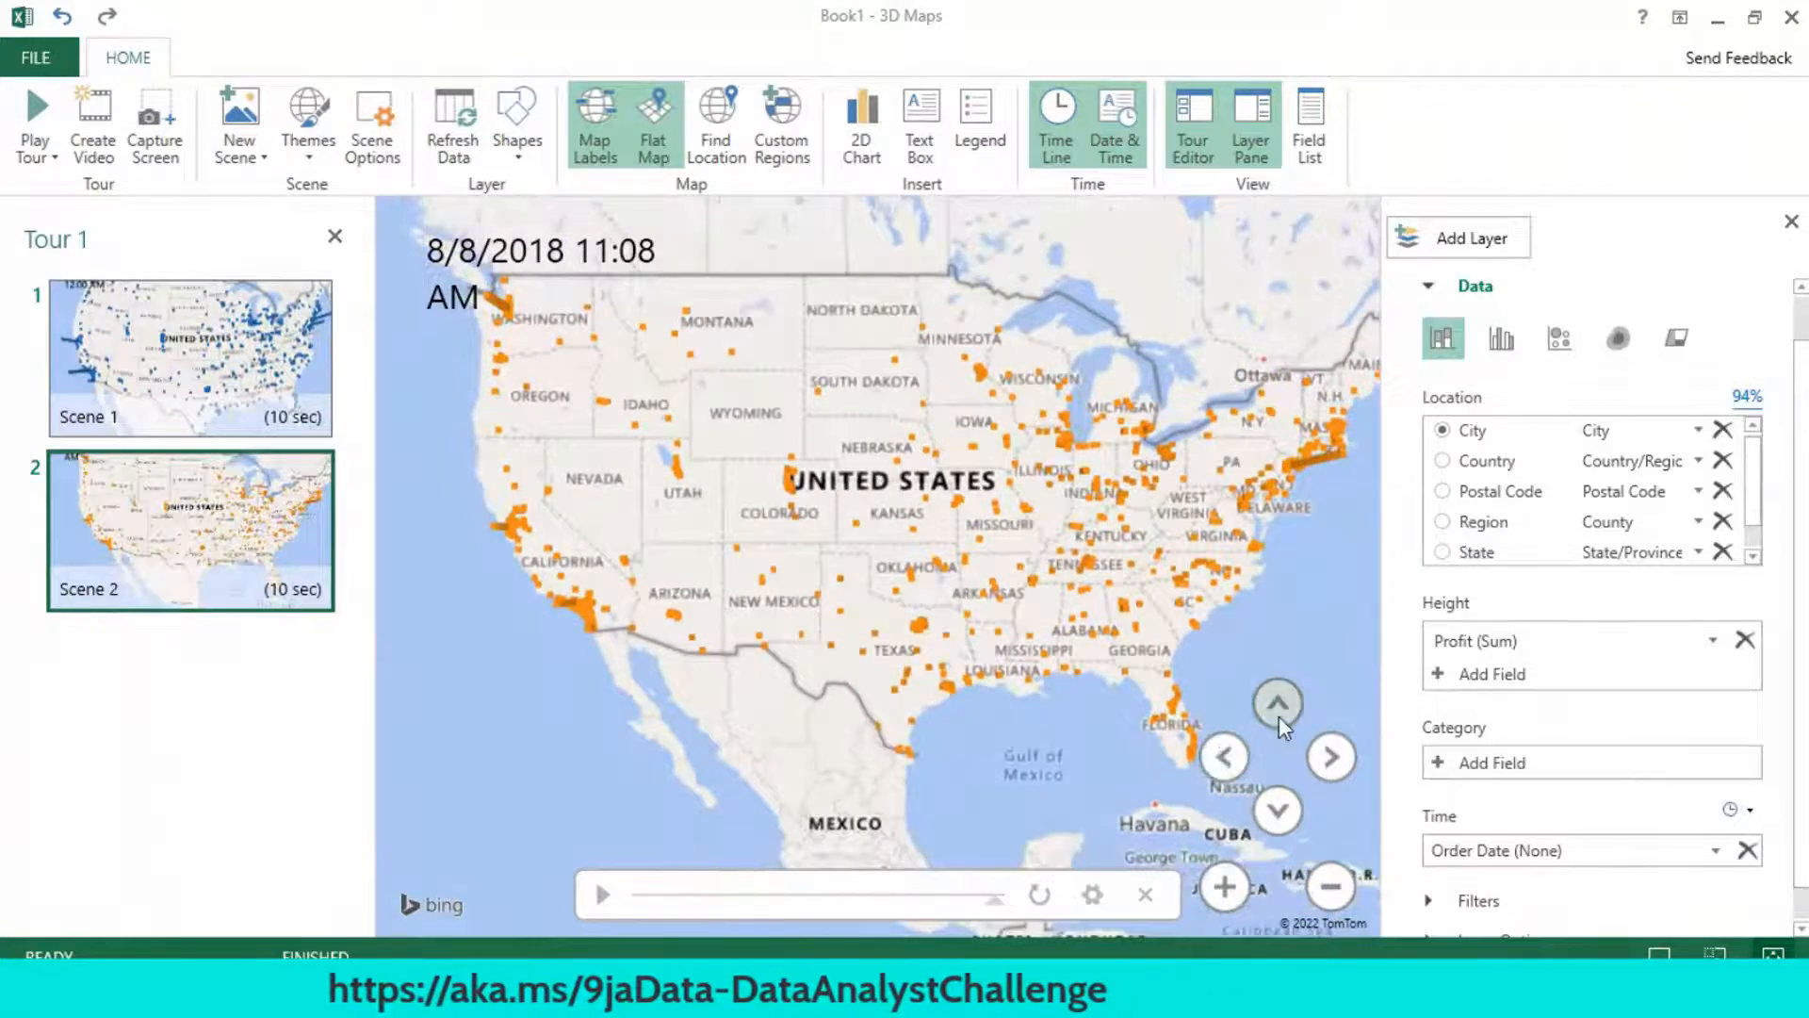
- Rotate and tilt the Scene 2 map into a low, angled view of the whole United States with the Profit columns standing upright
{"action": "left_click", "coordinate": [1330, 760]}
{"action": "left_click", "coordinate": [1330, 760]}
{"action": "left_click", "coordinate": [1329, 759]}
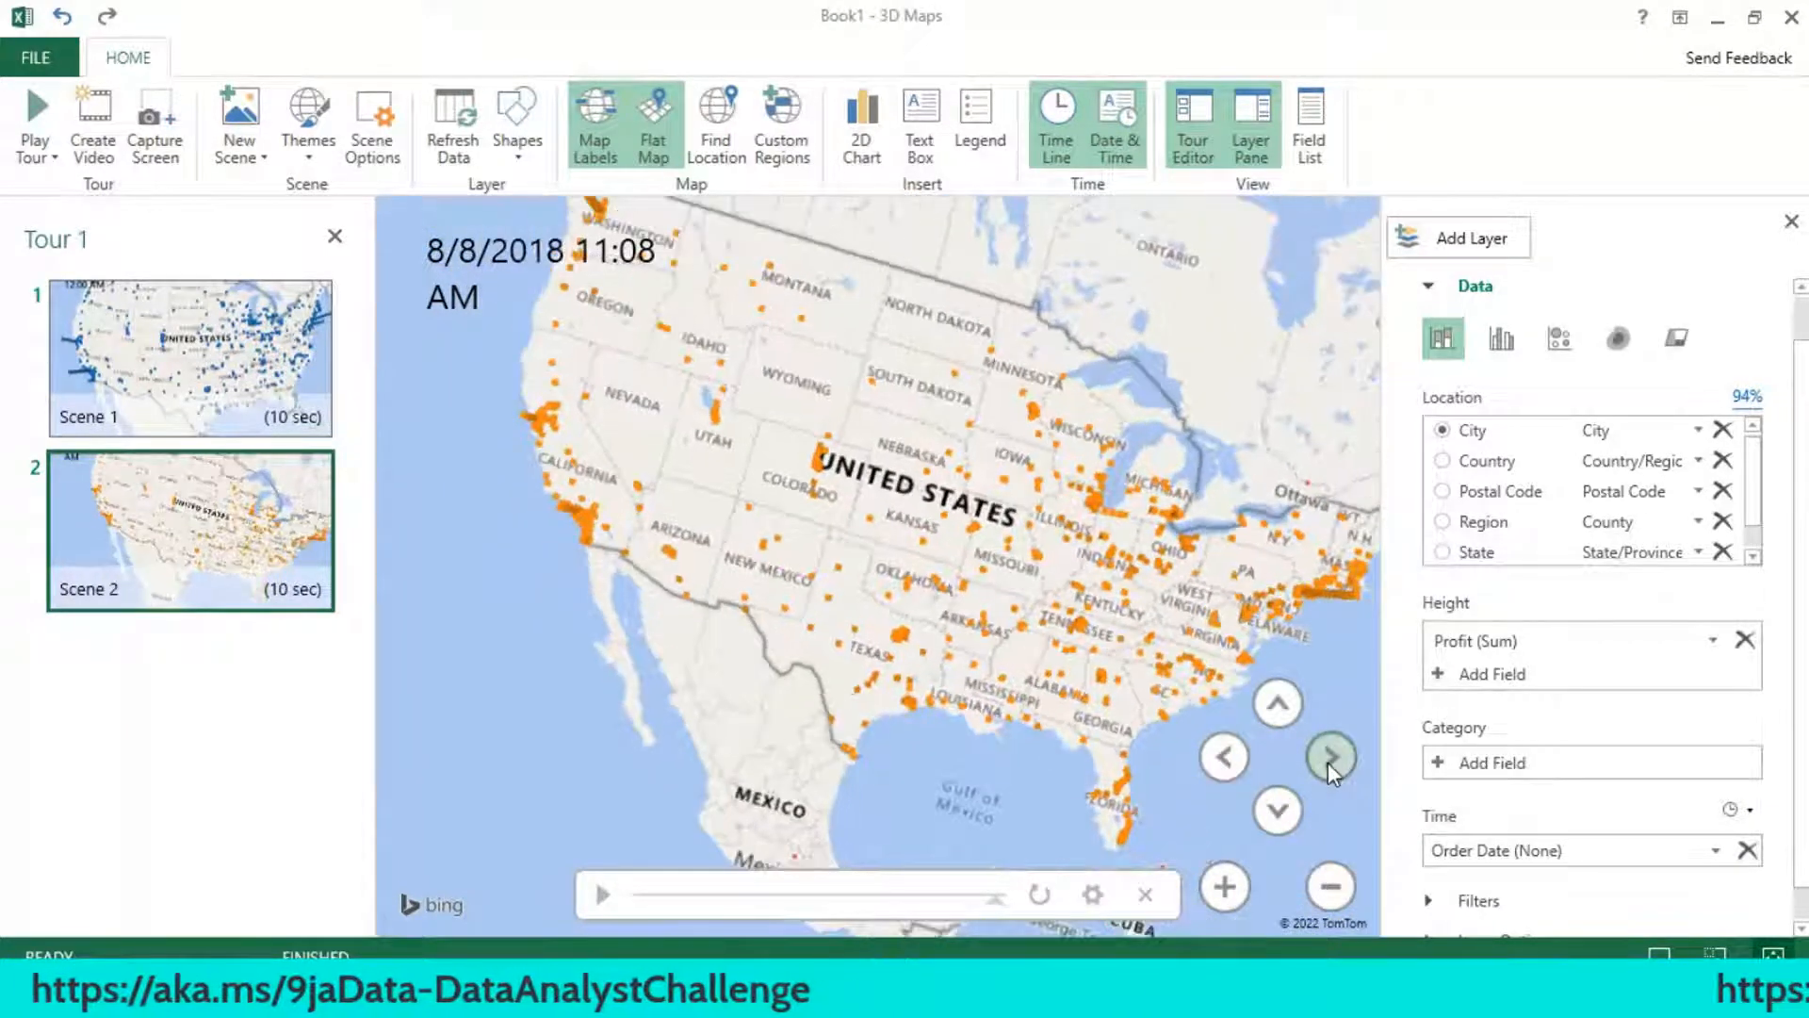
{"action": "left_click", "coordinate": [1225, 757]}
{"action": "left_click", "coordinate": [1225, 756]}
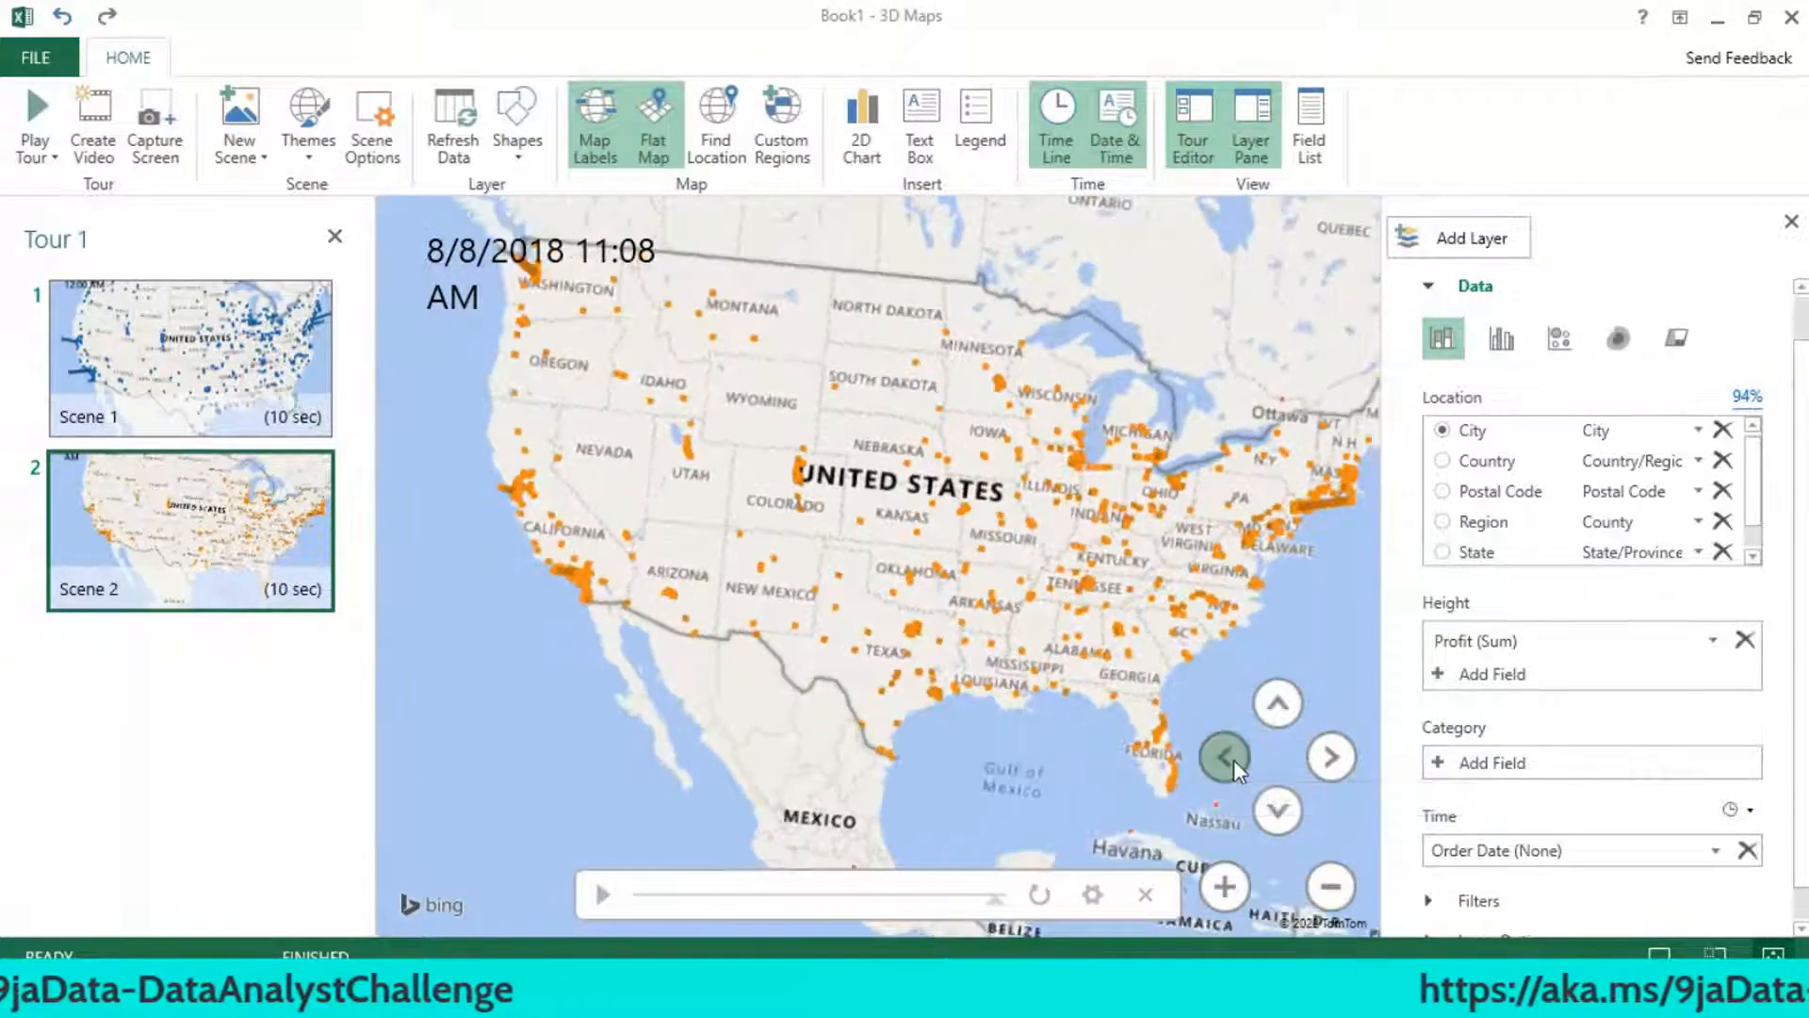
{"action": "left_click", "coordinate": [1225, 756]}
{"action": "left_click", "coordinate": [1277, 811]}
{"action": "left_click", "coordinate": [1276, 810]}
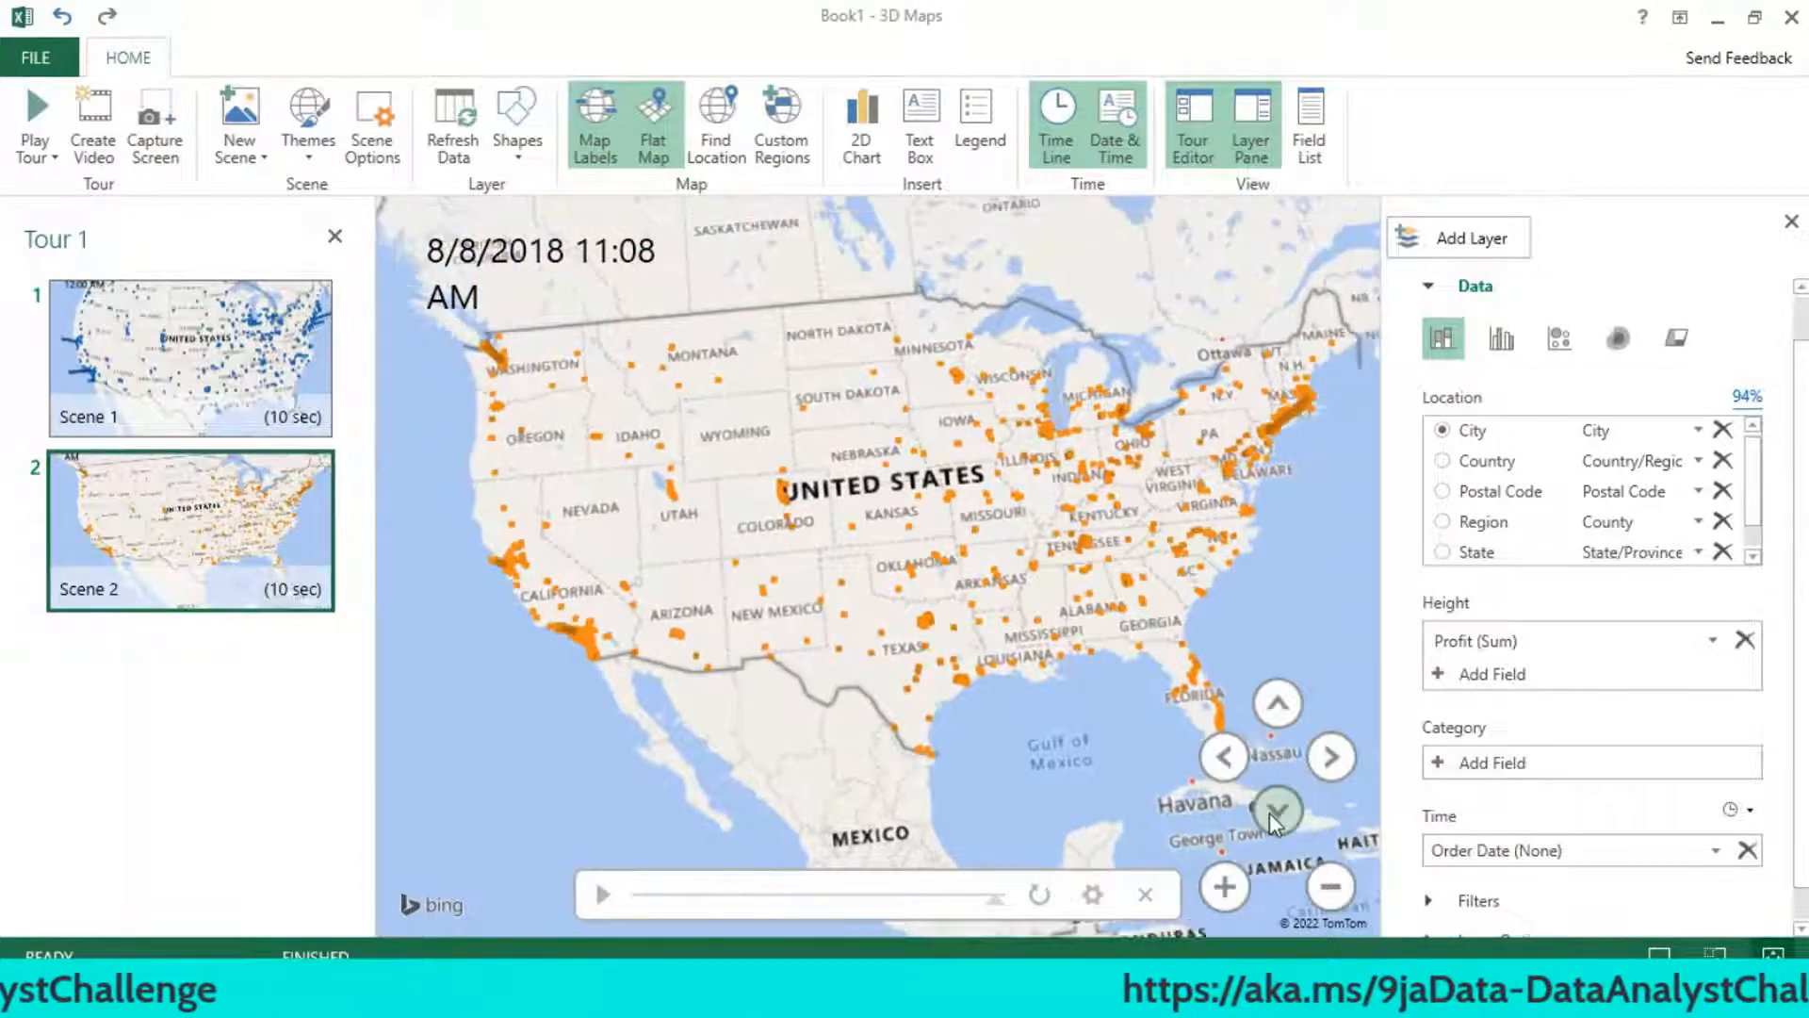
{"action": "left_click", "coordinate": [1277, 810]}
{"action": "left_click", "coordinate": [1277, 811]}
{"action": "left_click", "coordinate": [1274, 811]}
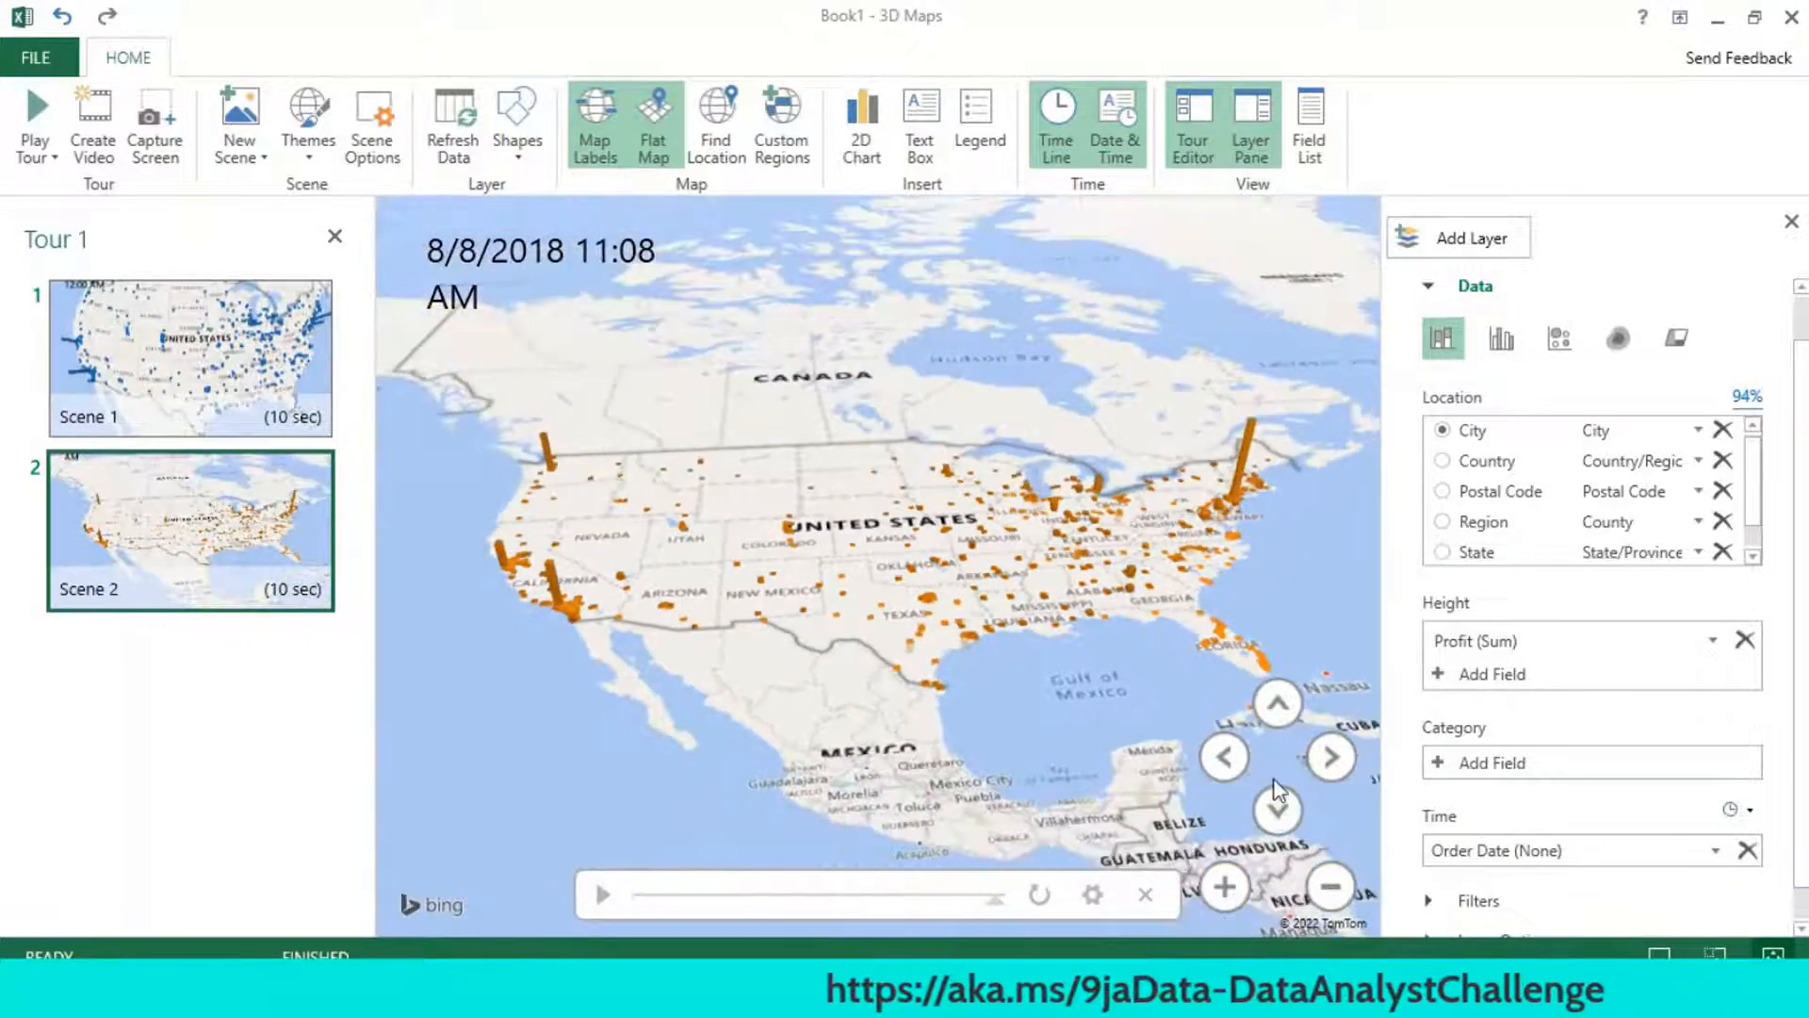
{"action": "left_click", "coordinate": [1277, 707]}
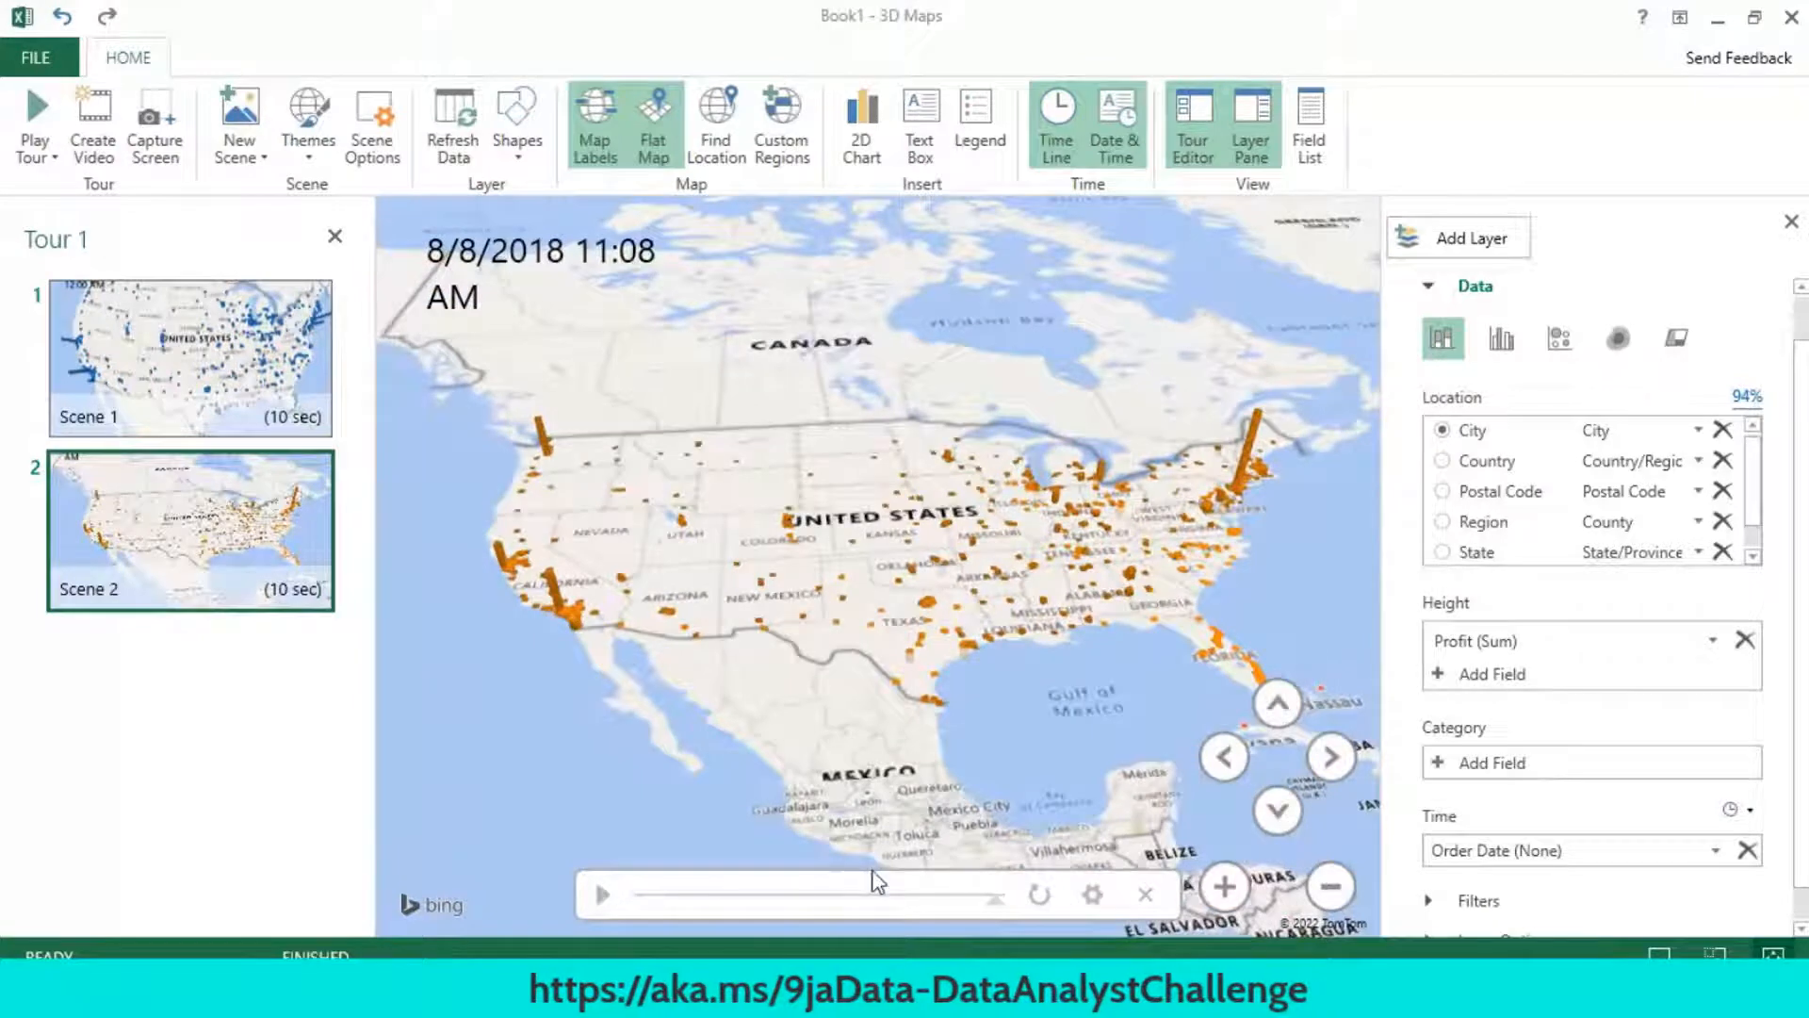
- Scrub the Scene 2 timeline from the first order date to the last and play the Profit animation
{"action": "left_click_drag", "start_coordinate": [997, 901], "coordinate": [647, 906]}
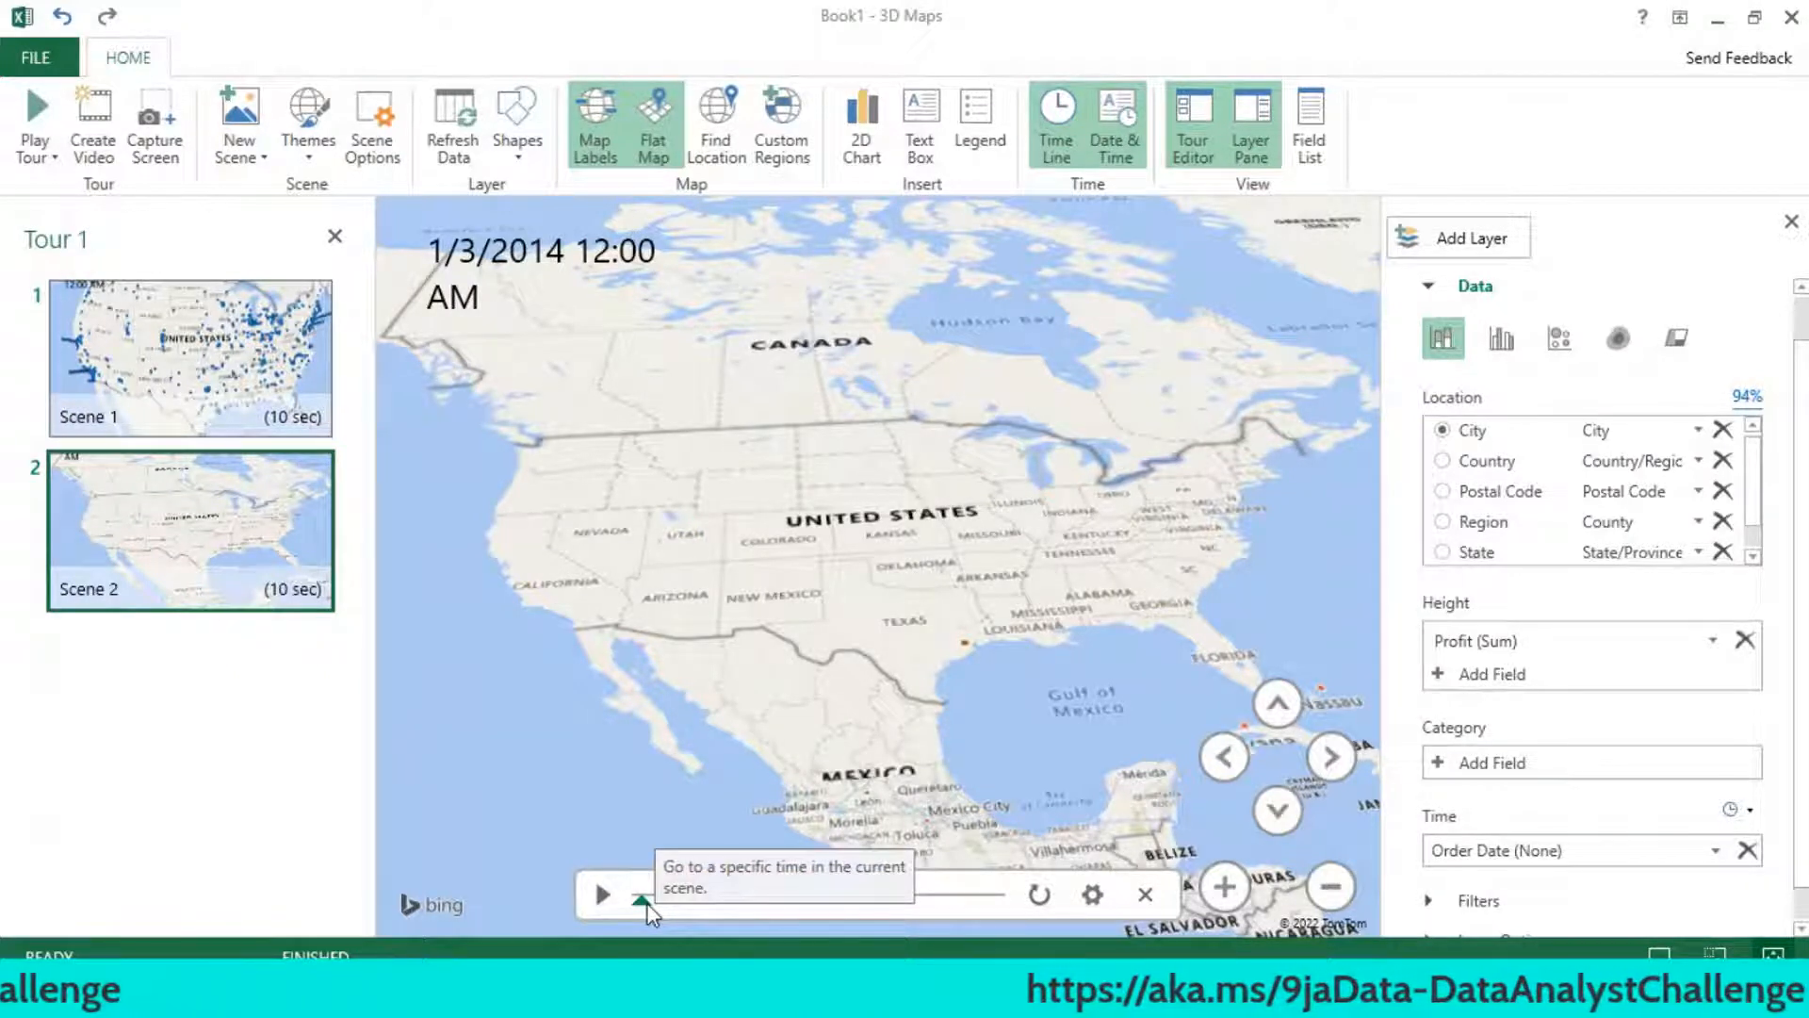
{"action": "left_click_drag", "start_coordinate": [641, 908], "coordinate": [1027, 905]}
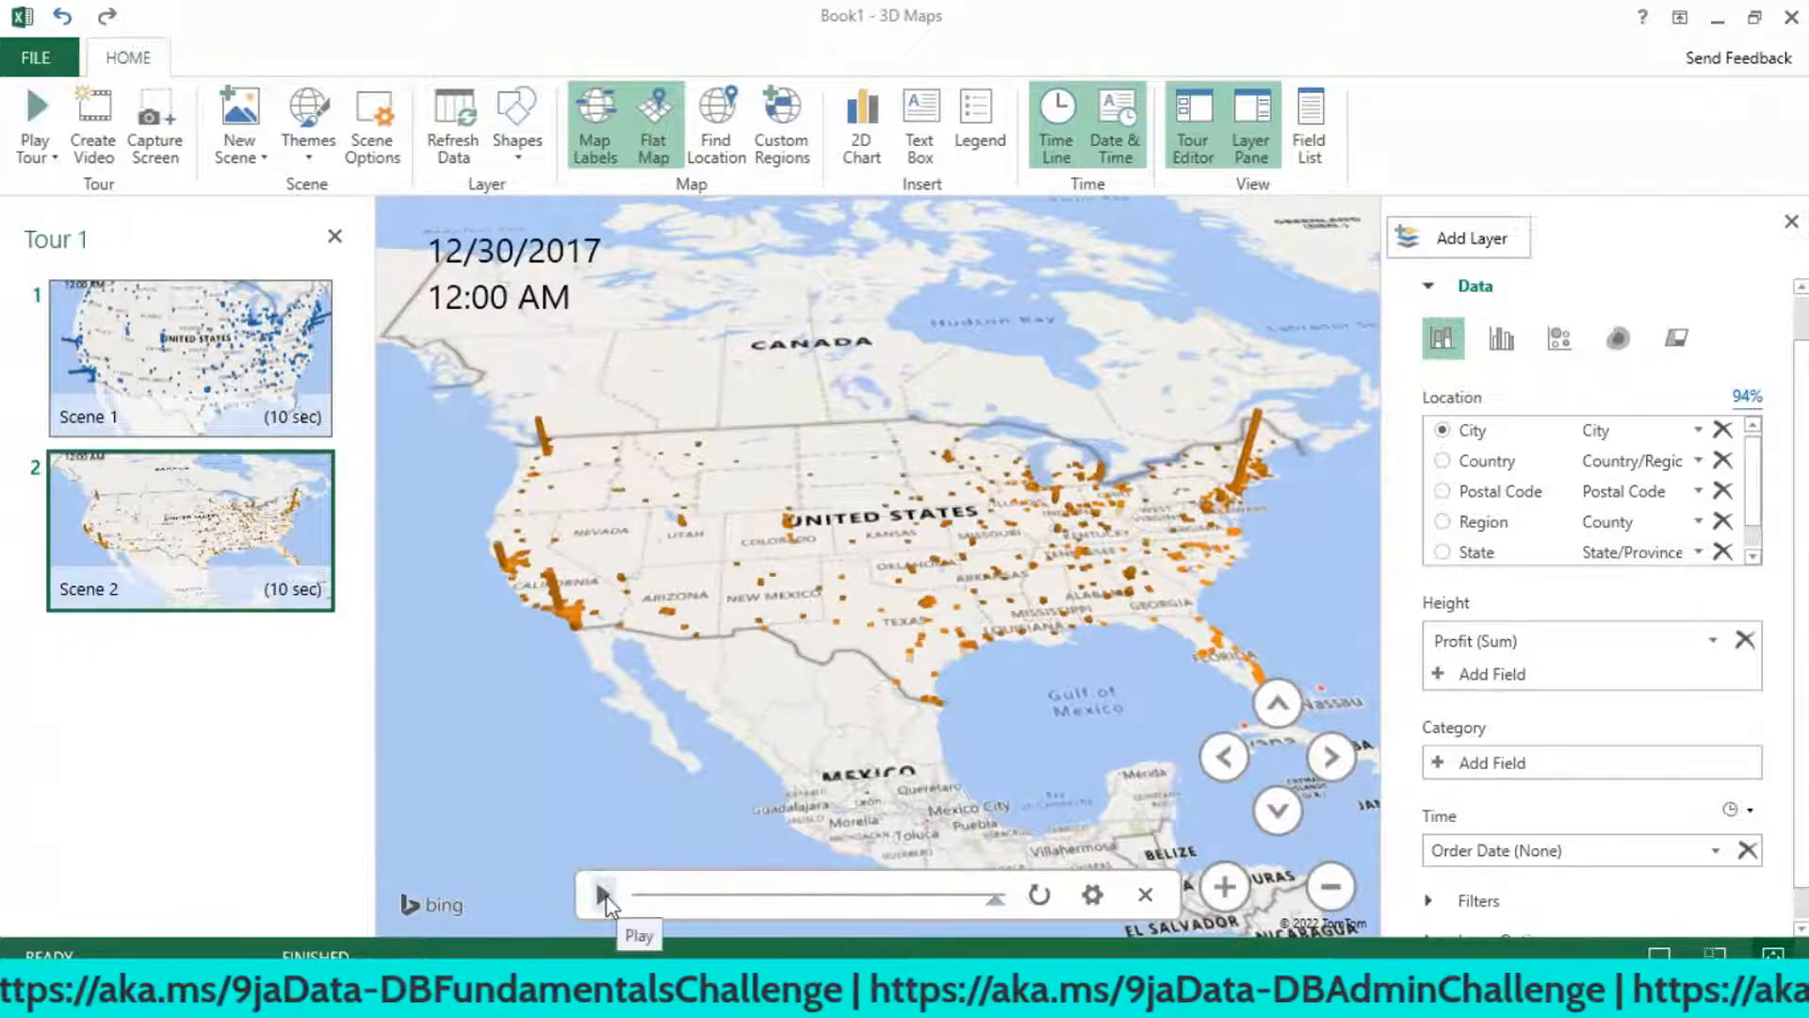
{"action": "left_click", "coordinate": [603, 895]}
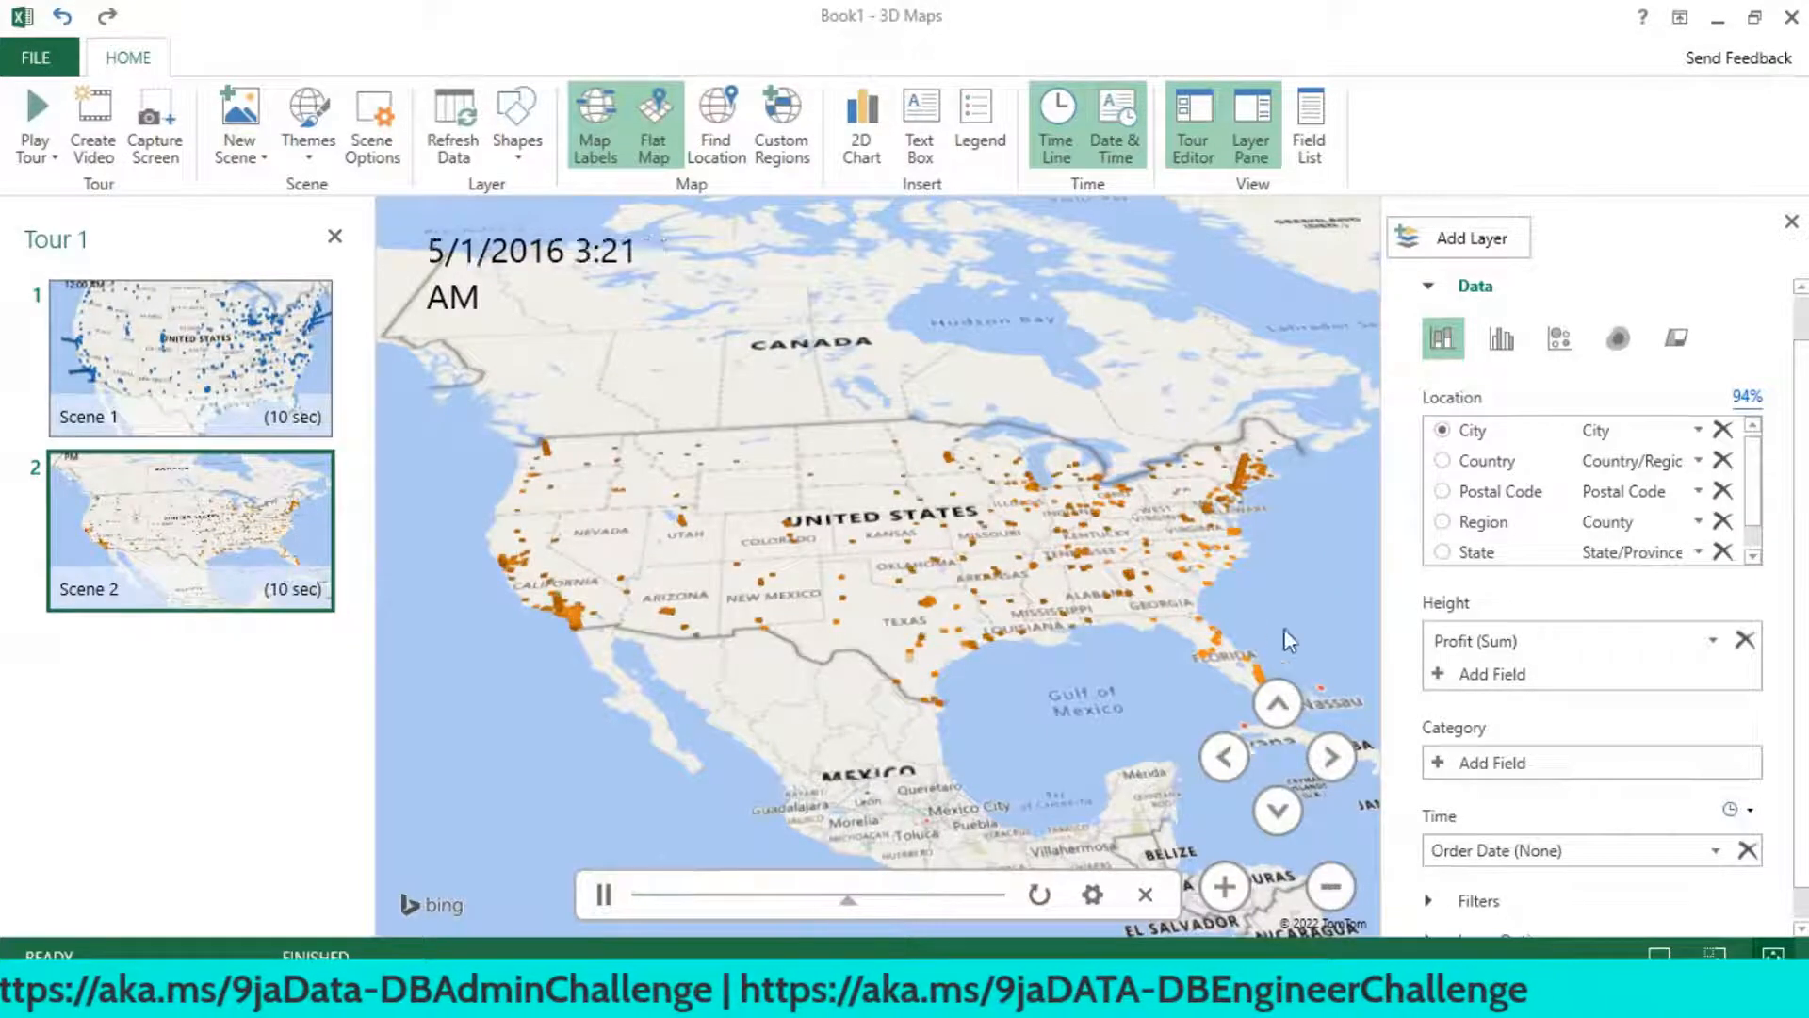
- Tilt the Scene 2 map back to a steeper, more overhead view of the United States
{"action": "left_click", "coordinate": [1279, 703]}
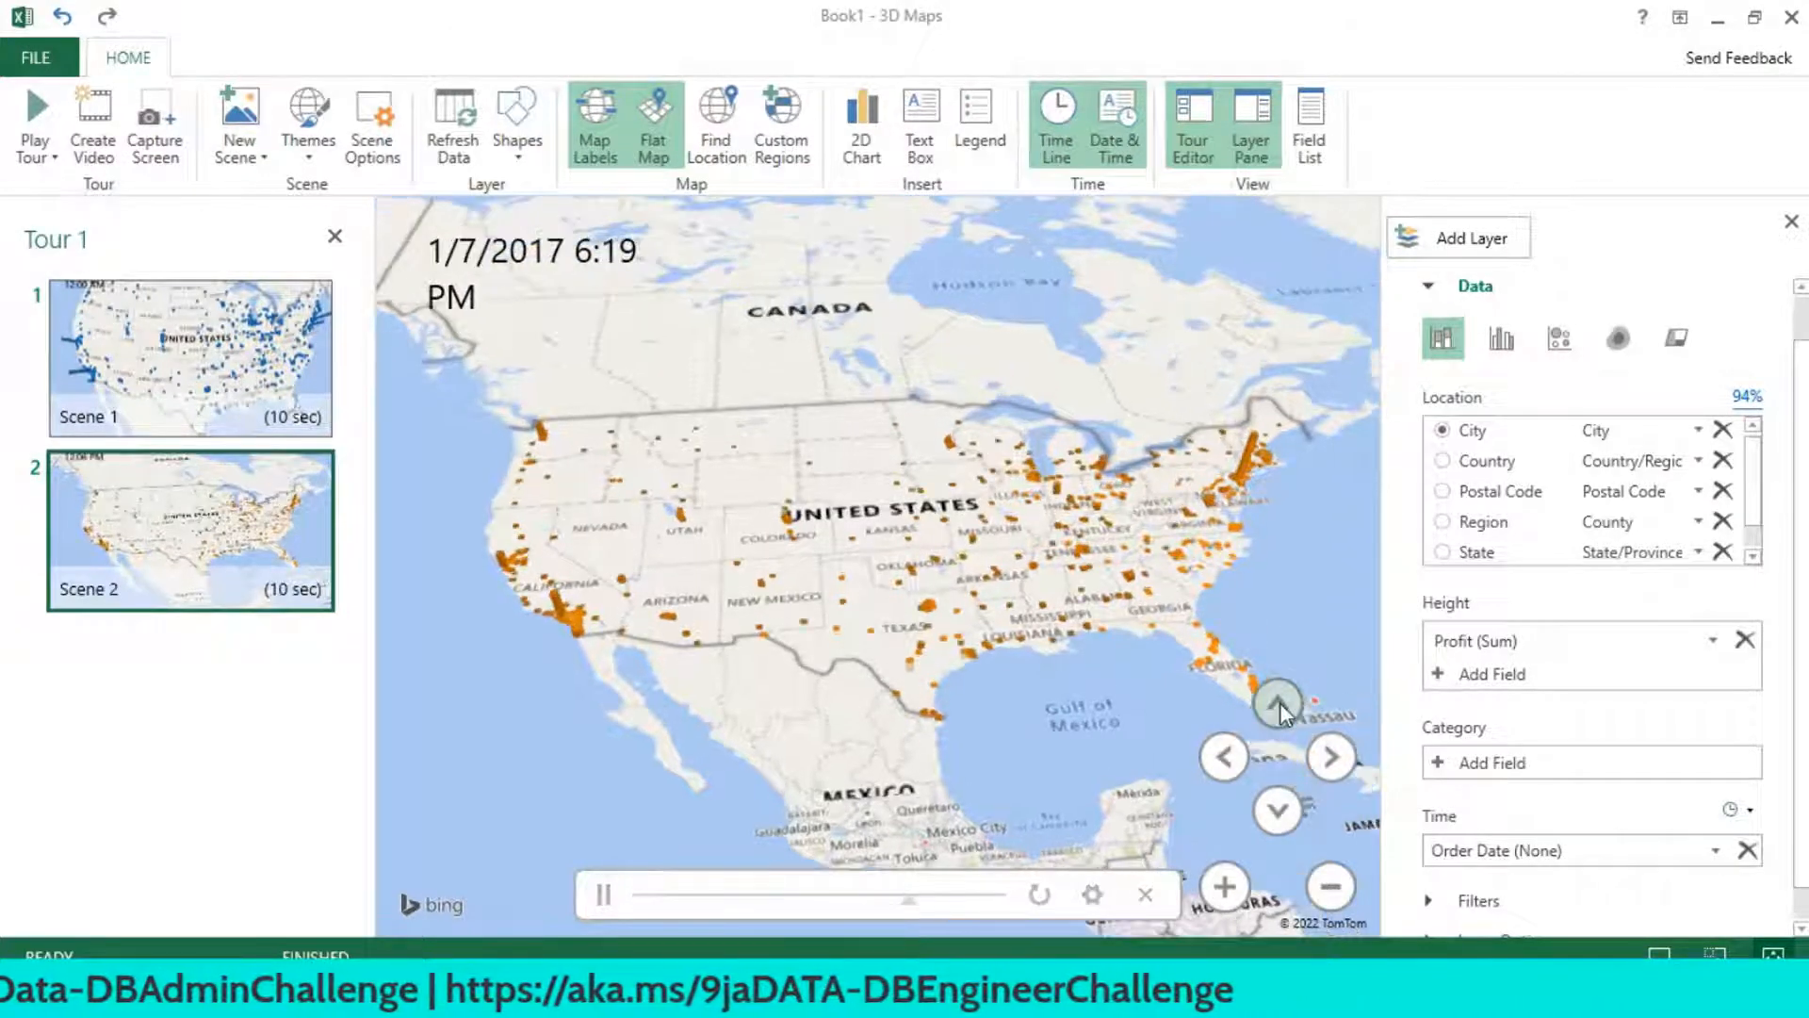
{"action": "left_click", "coordinate": [1280, 703]}
{"action": "left_click", "coordinate": [1280, 703]}
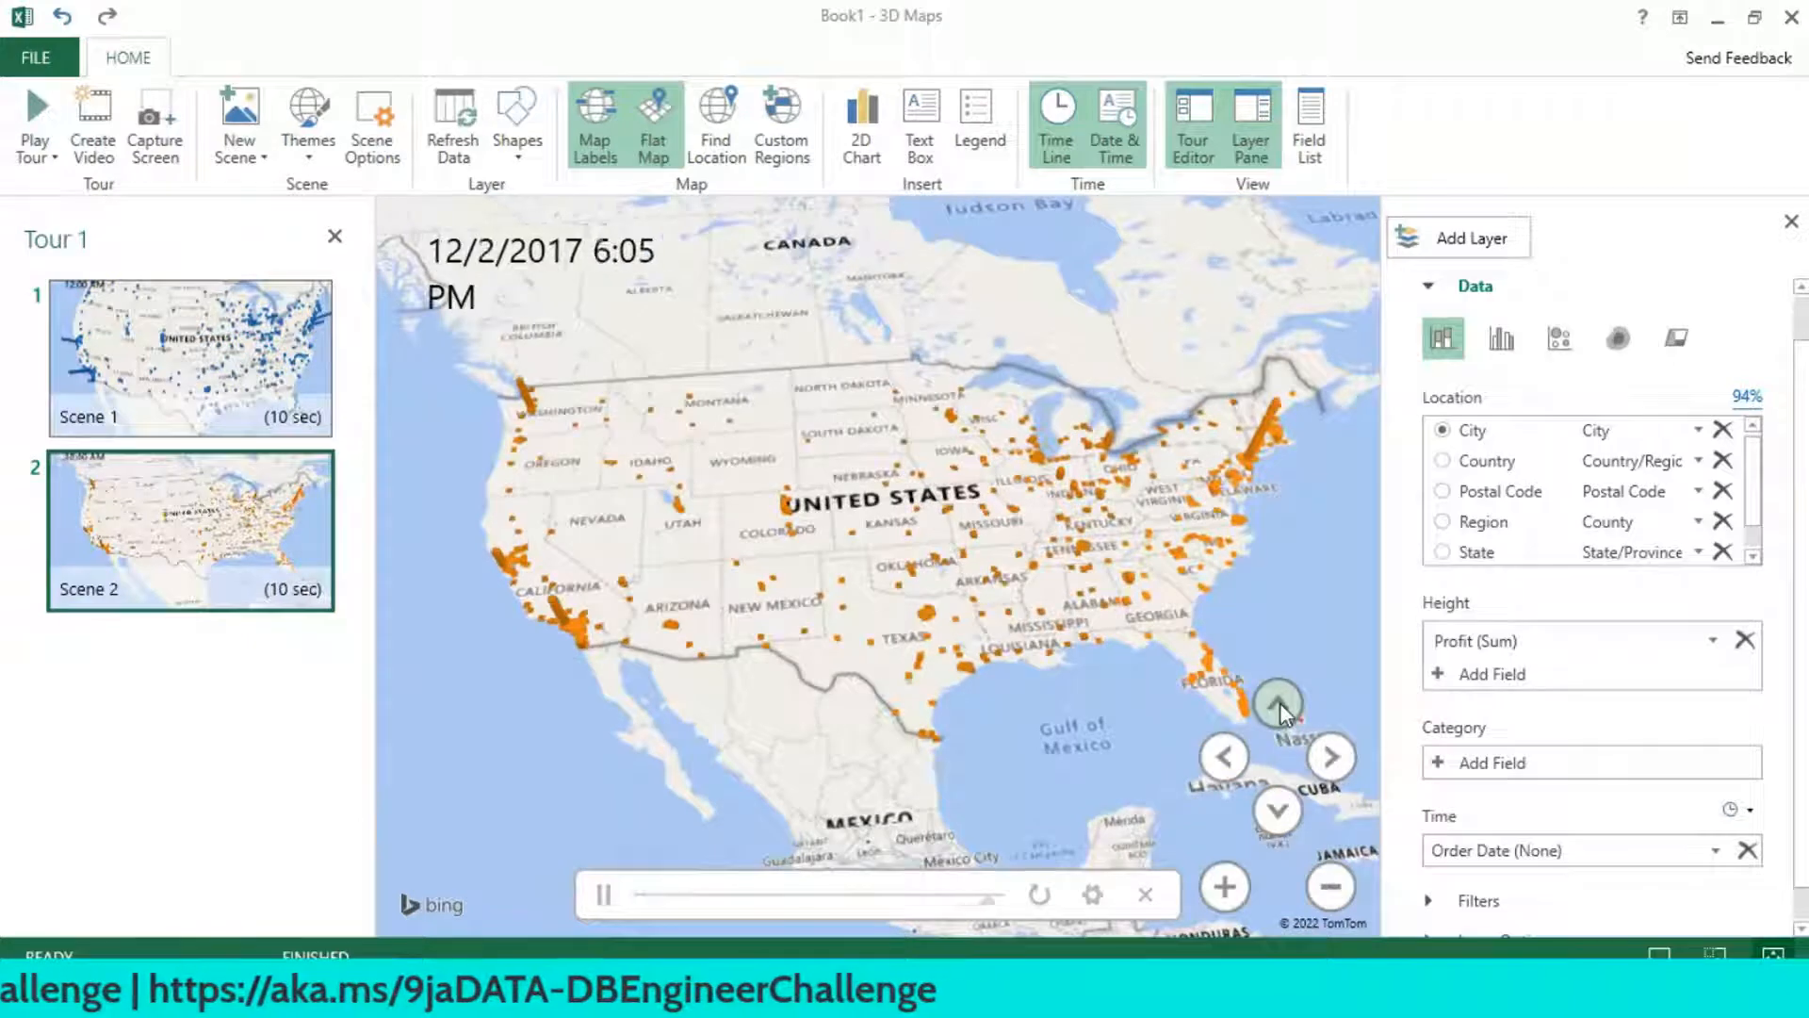
{"action": "left_click", "coordinate": [1280, 703]}
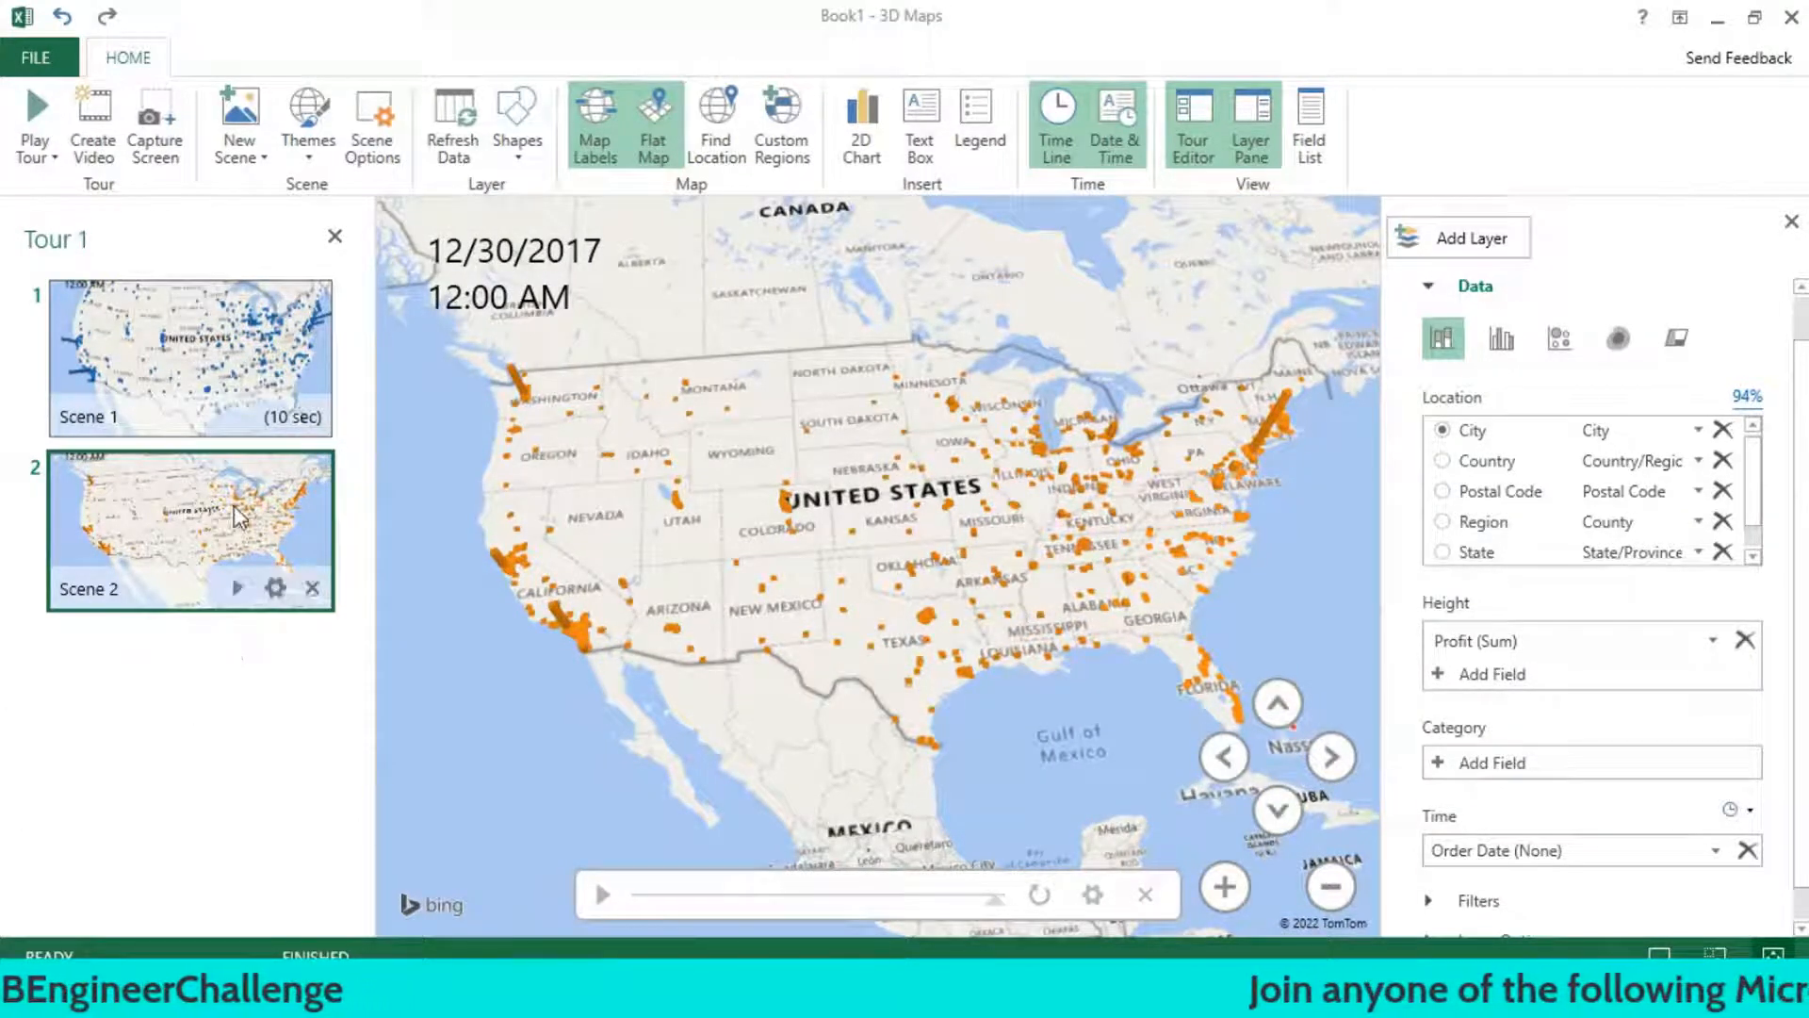
- Create Scene 3 as a copy of Scene 2 and change its layer to a bubble visualization
{"action": "left_click", "coordinate": [268, 165]}
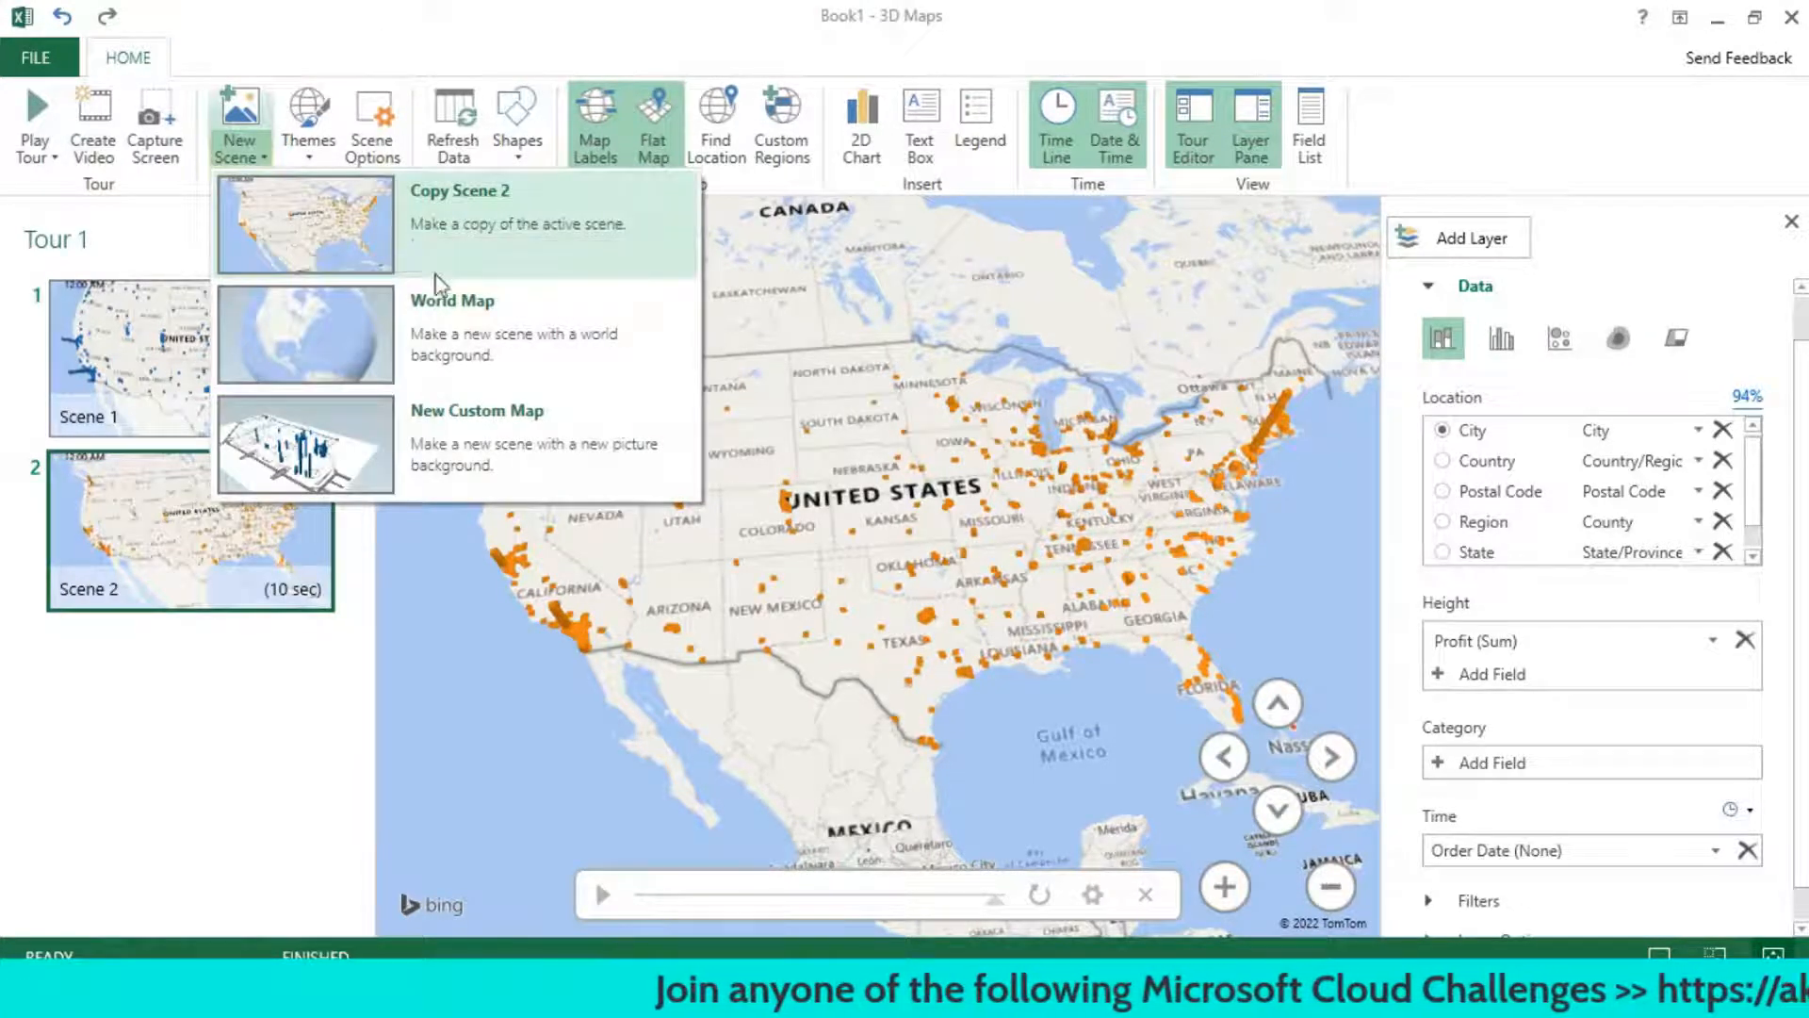
{"action": "left_click", "coordinate": [311, 224]}
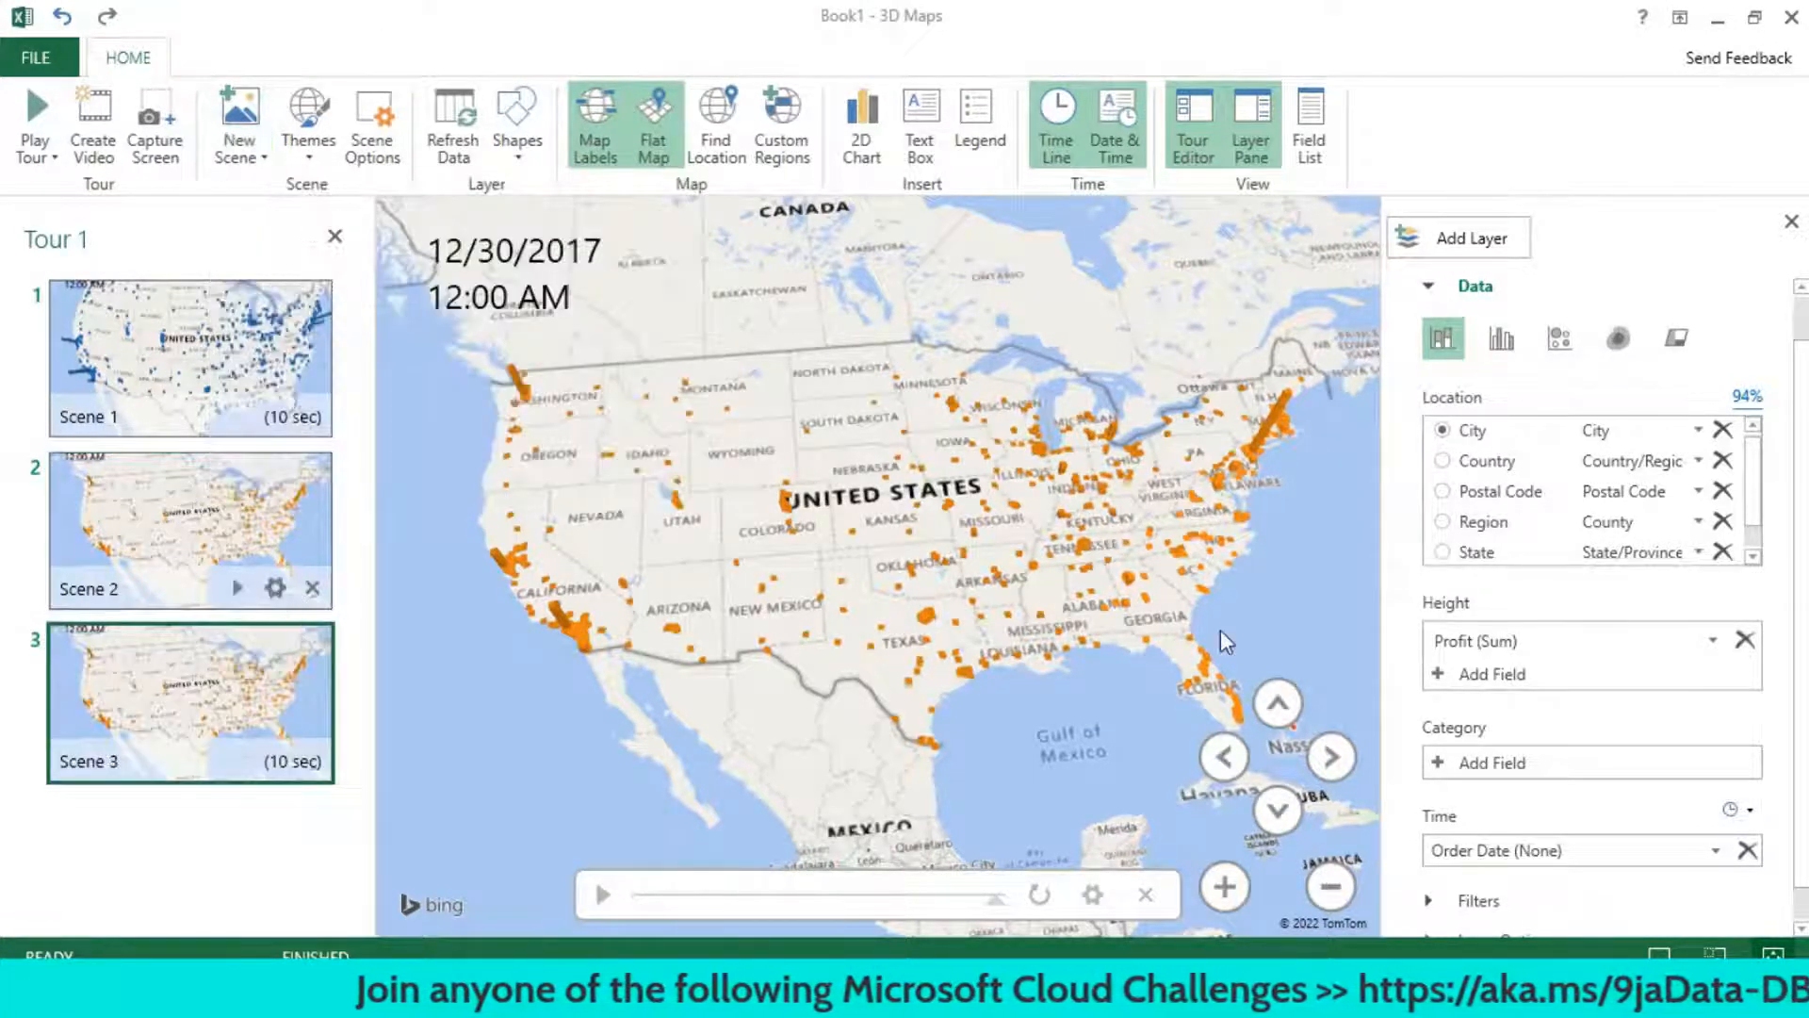
{"action": "left_click", "coordinate": [1558, 339]}
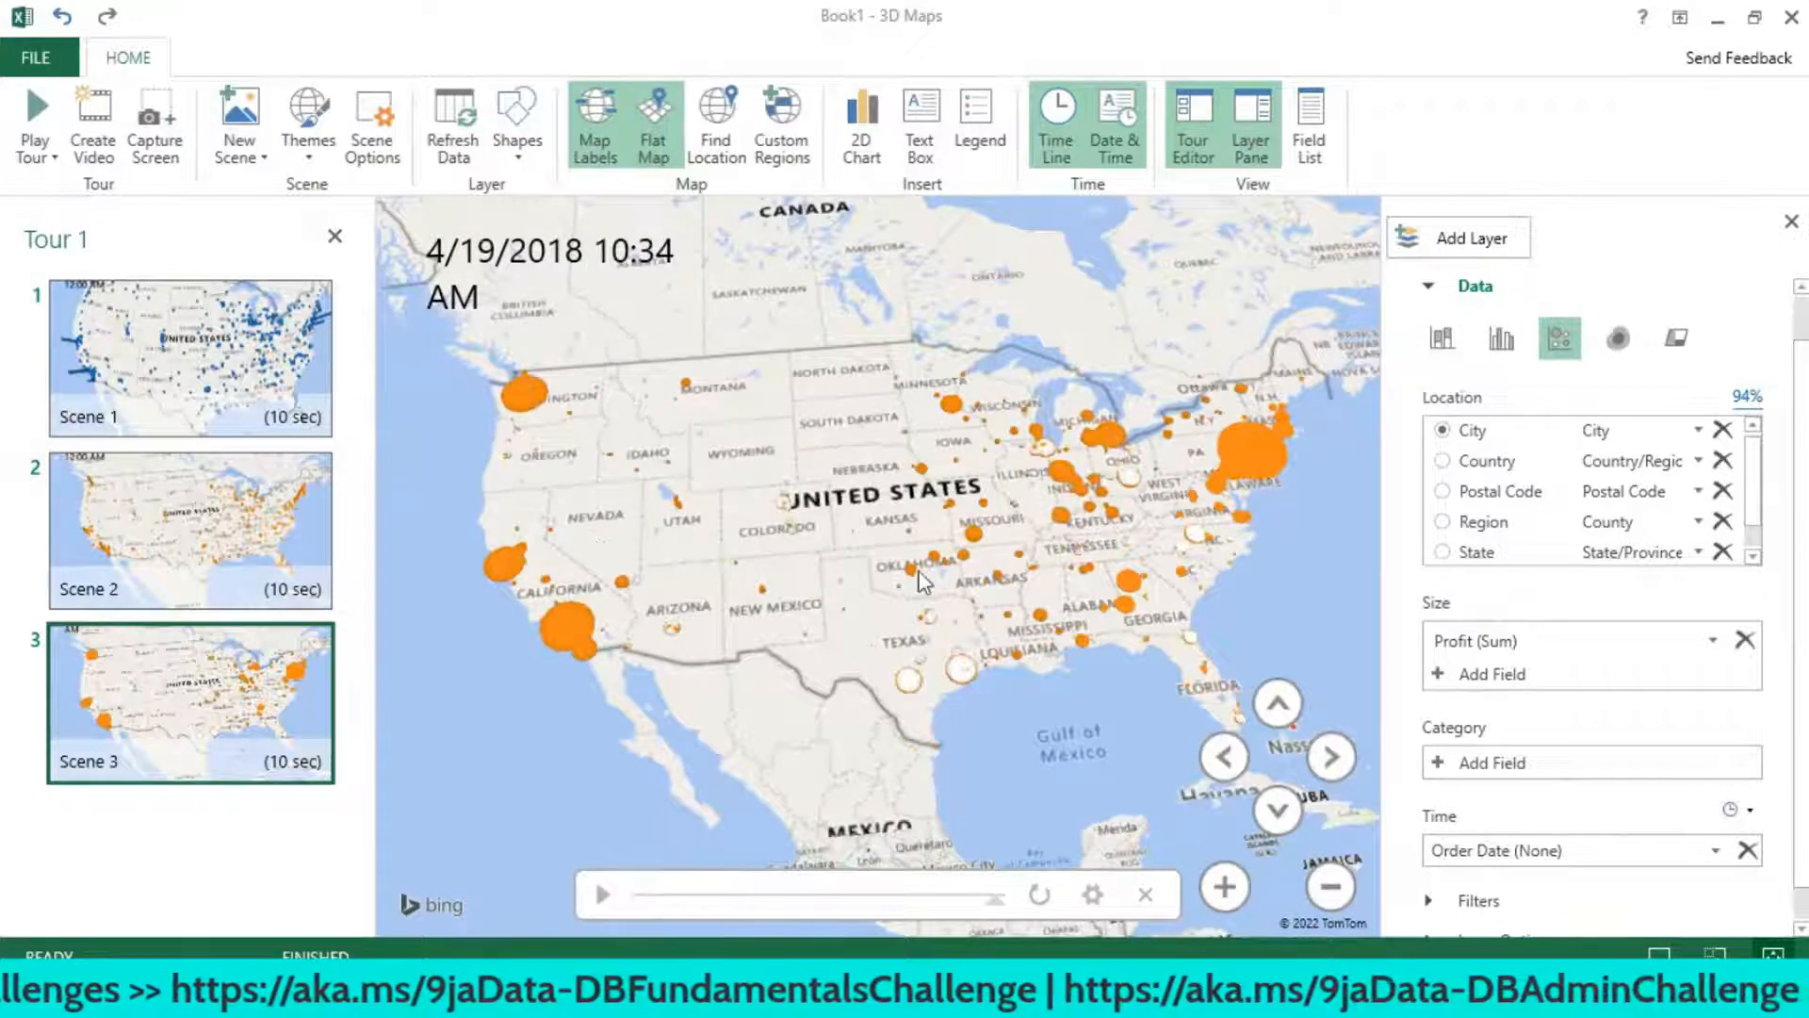
- Replace Profit with Quantity as the bubble size in Scene 3 and inspect the California city bubbles
{"action": "left_click", "coordinate": [1743, 643]}
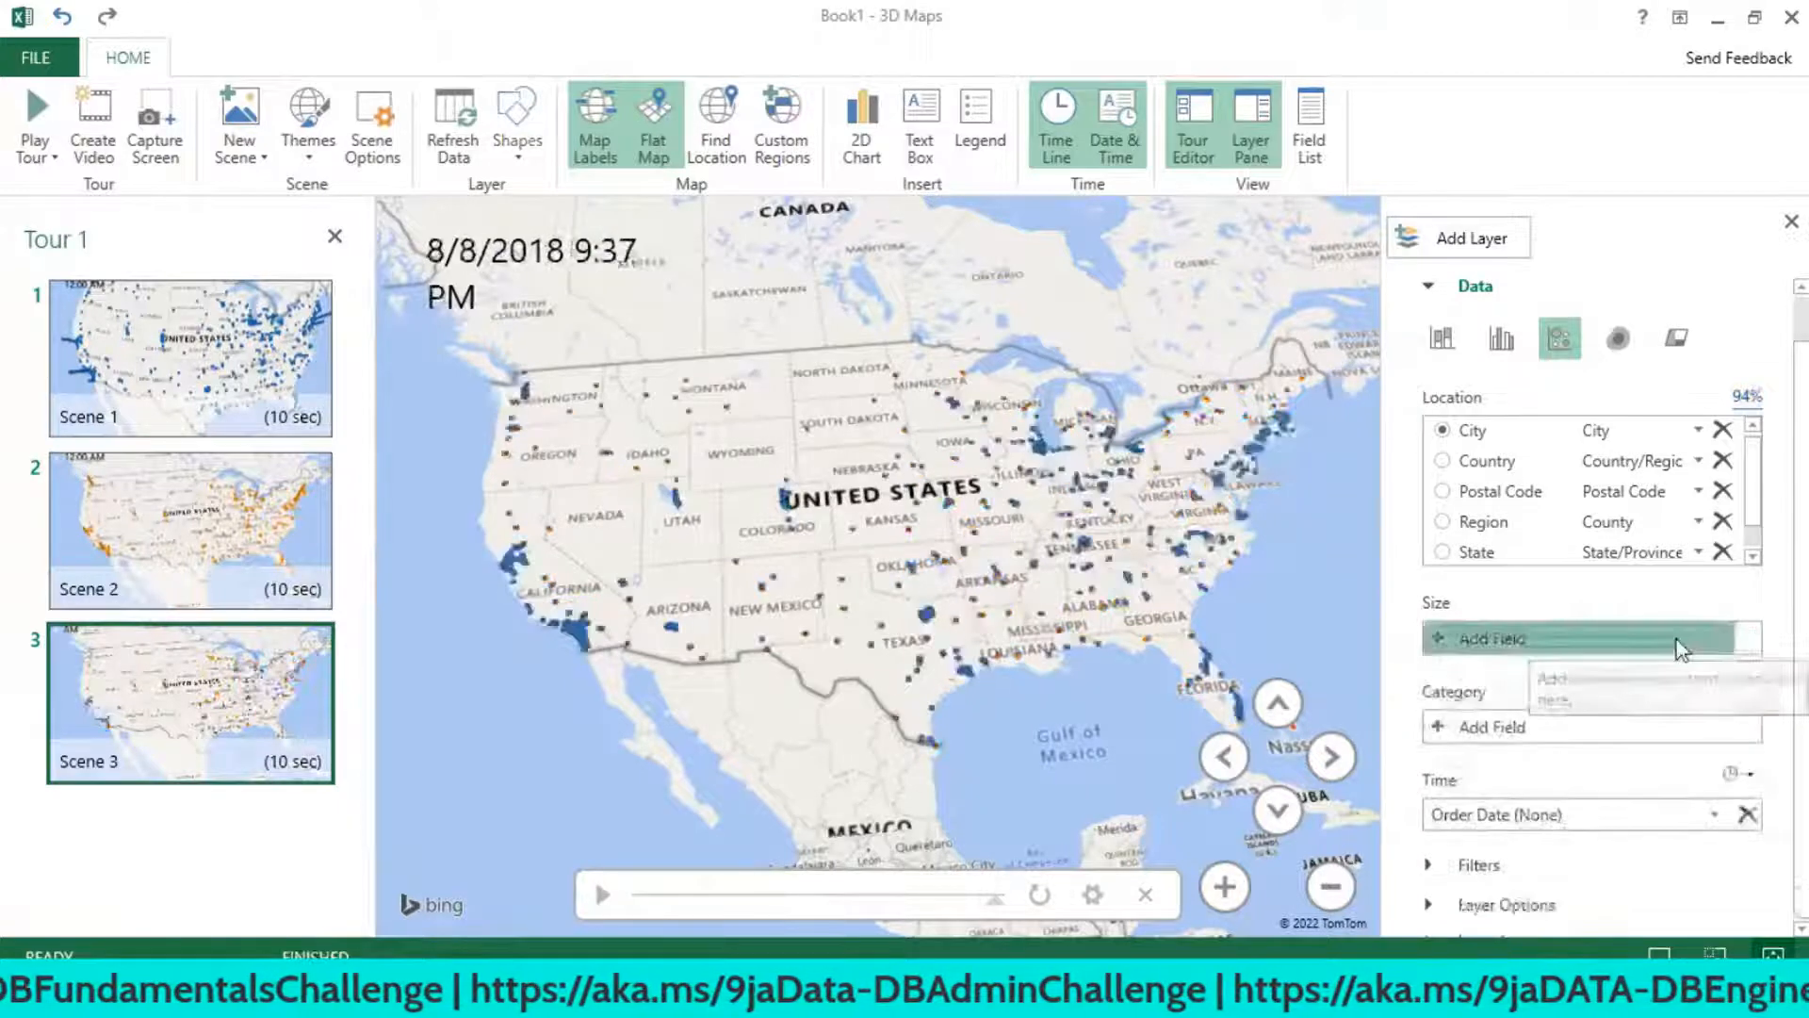
{"action": "left_click", "coordinate": [1681, 647]}
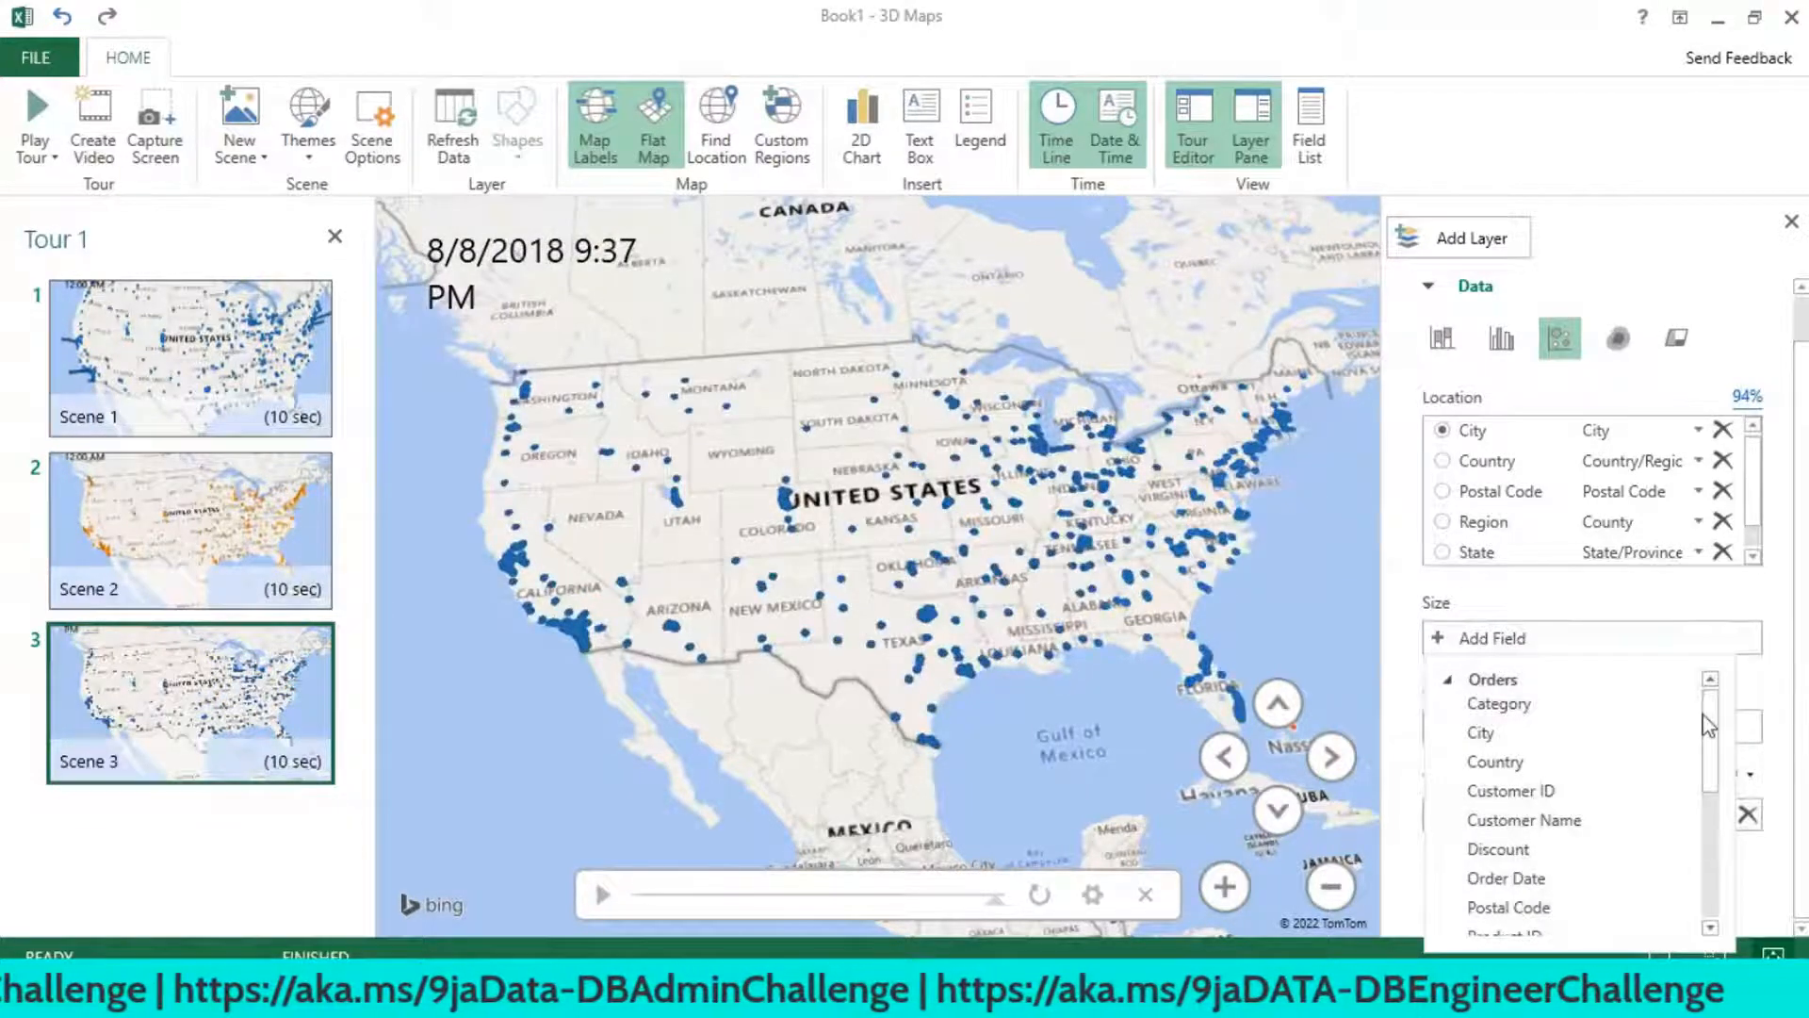
{"action": "left_click_drag", "start_coordinate": [1709, 725], "coordinate": [1710, 881]}
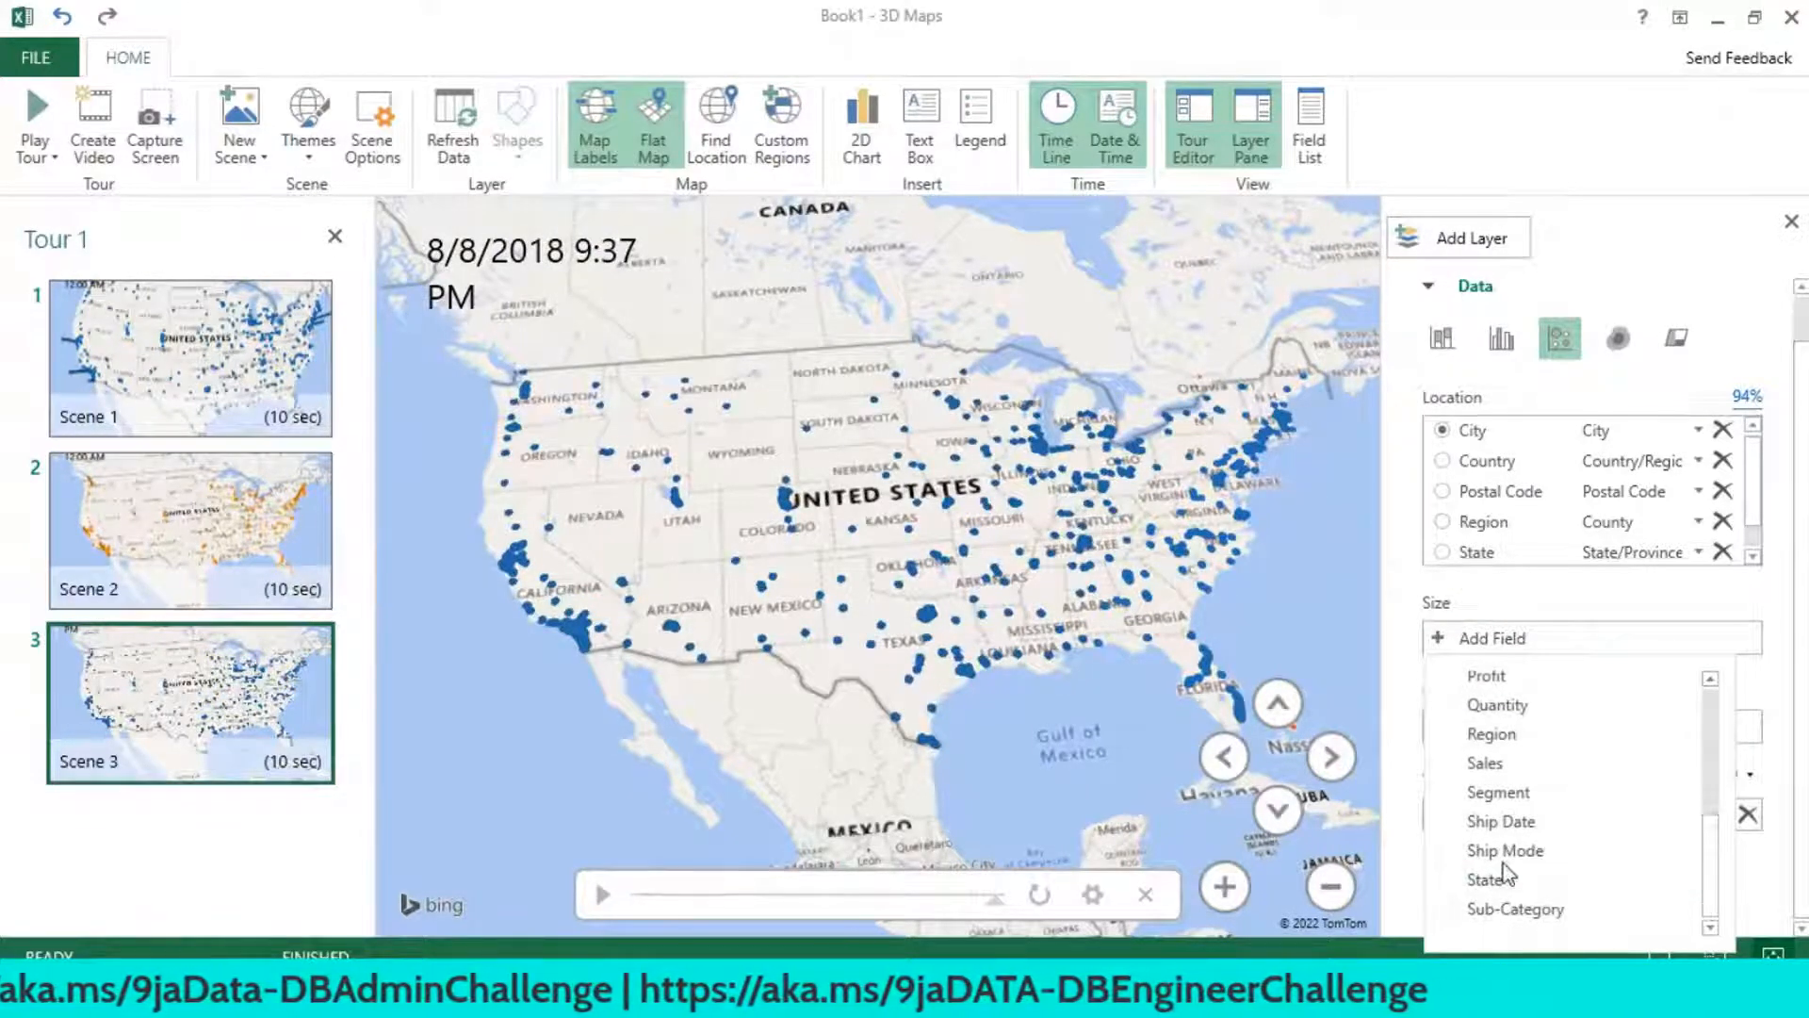
{"action": "left_click", "coordinate": [1609, 708]}
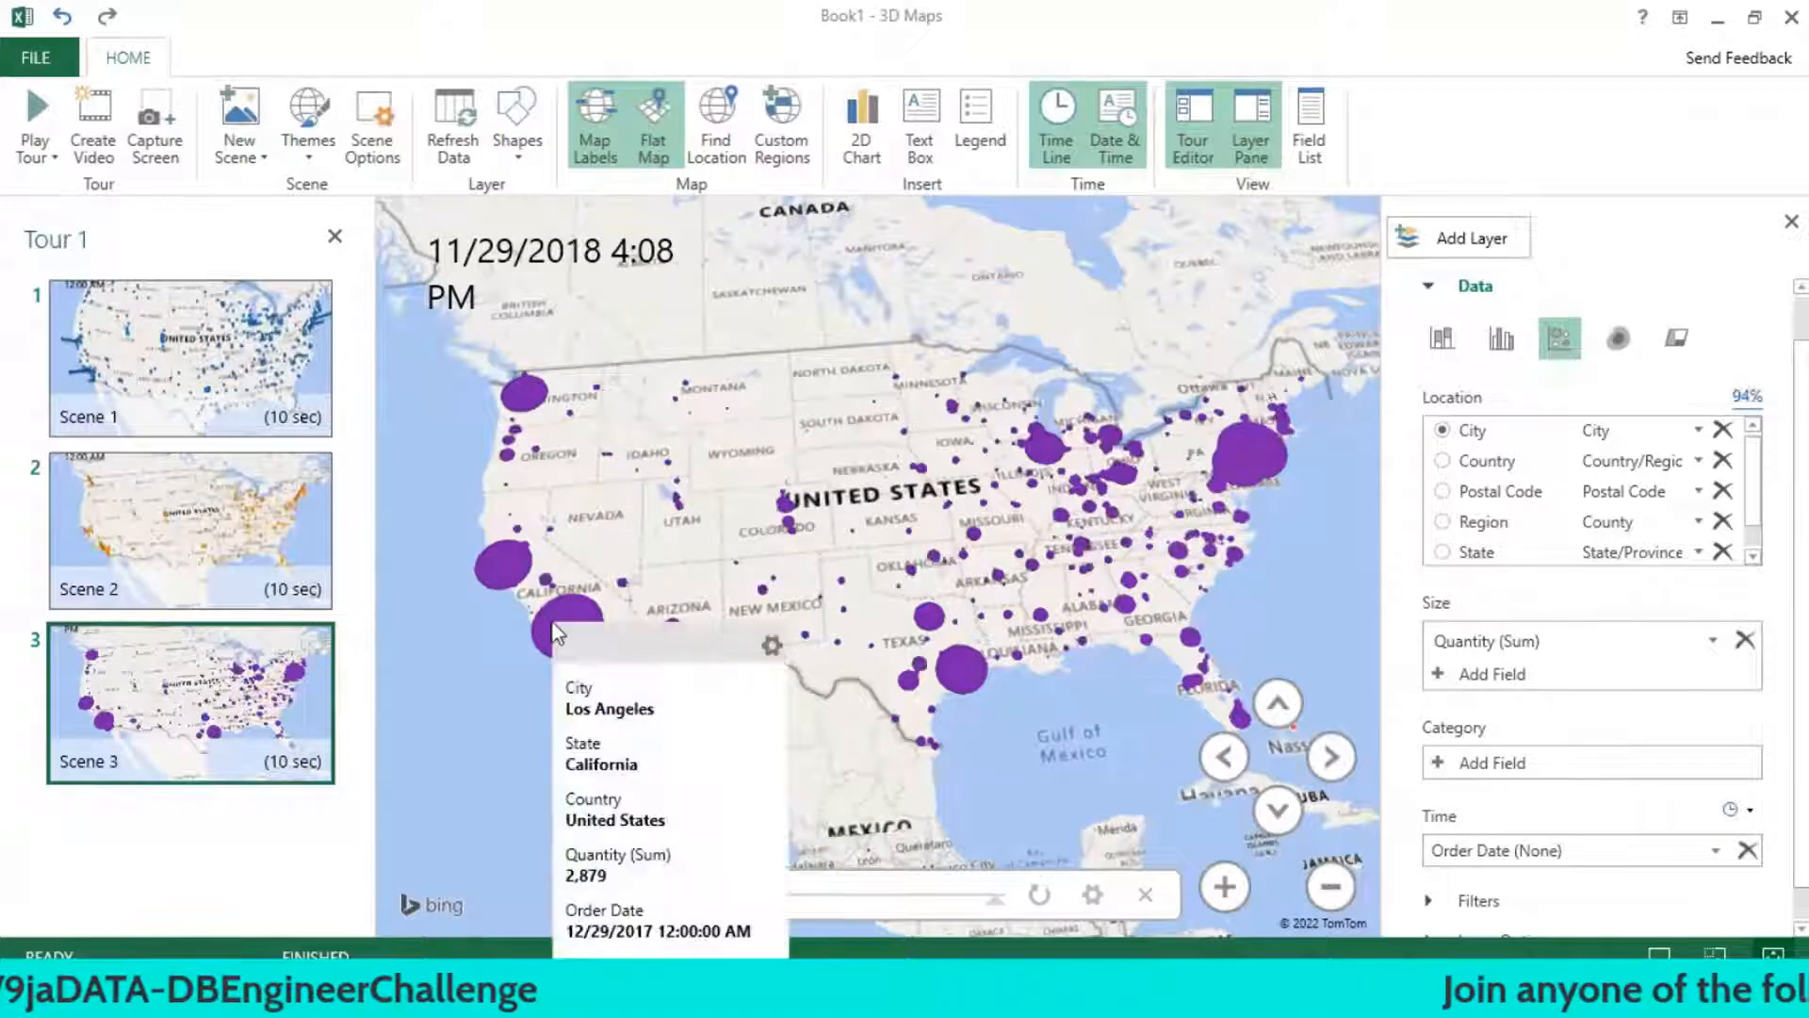
{"action": "mouse_move", "coordinate": [496, 577]}
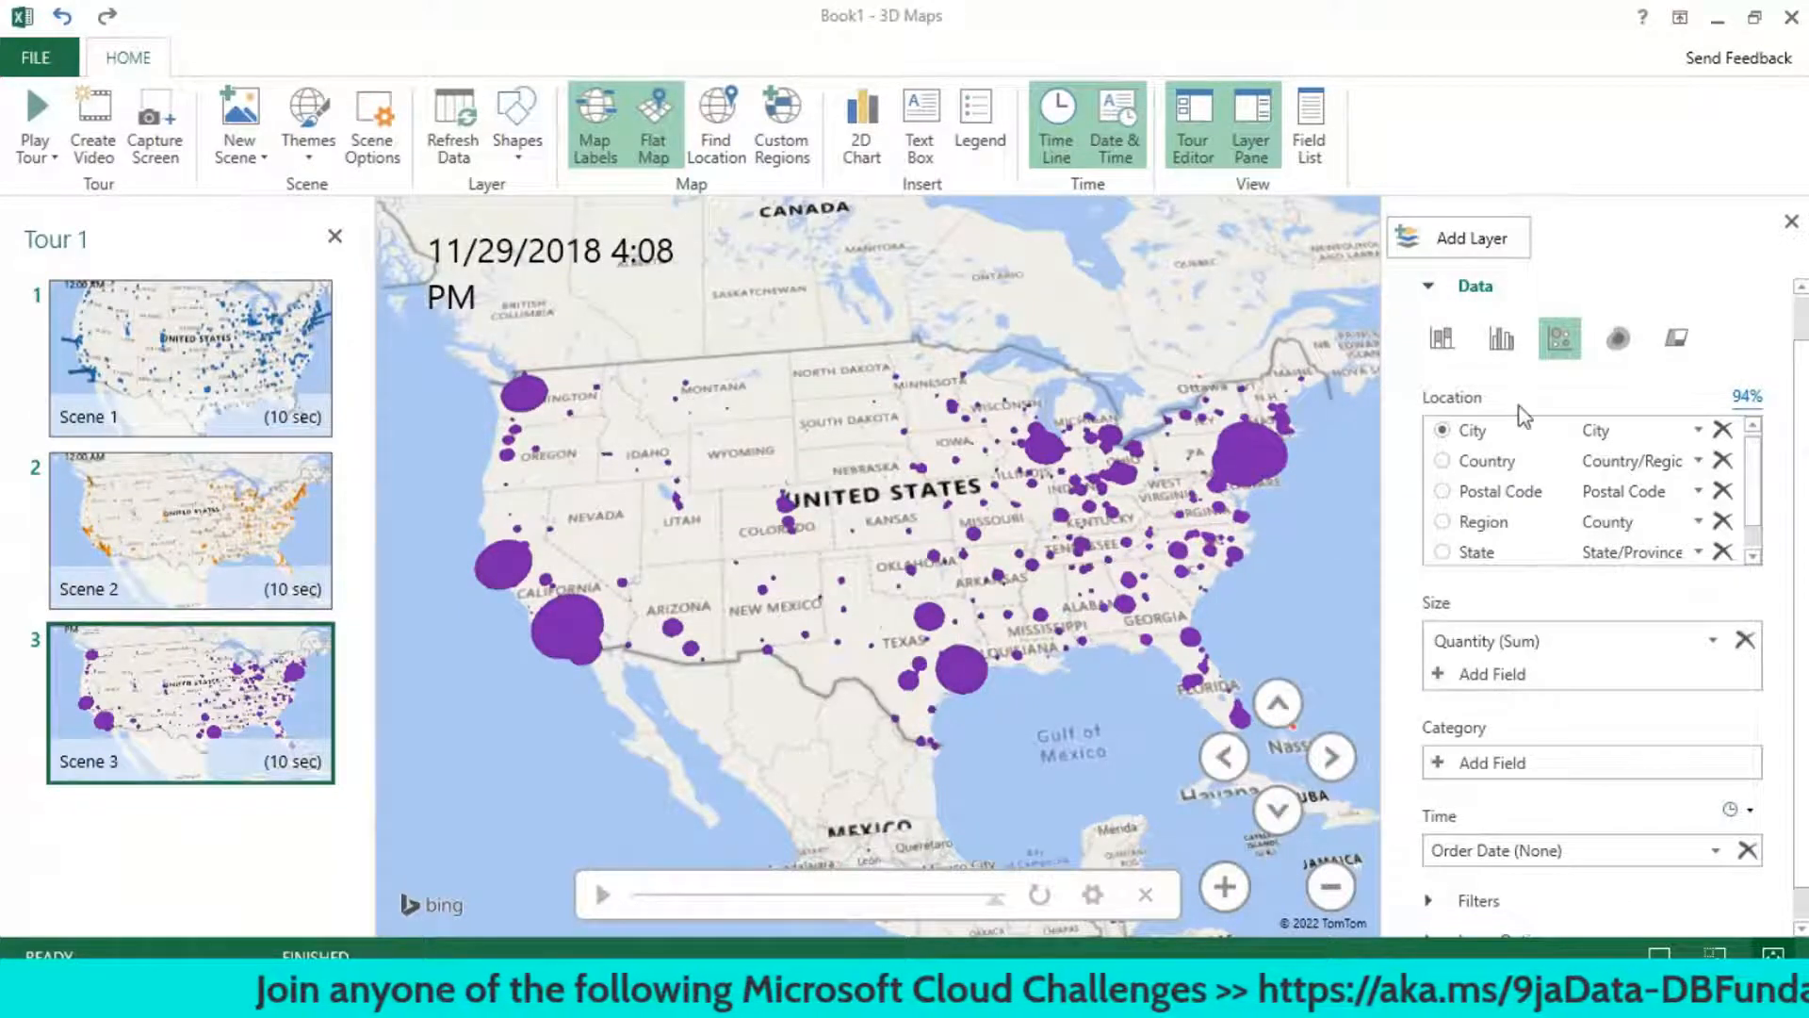
- Preview Quantity as a heat map, return to bubbles, and scrub the Scene 3 timeline from start to end
{"action": "left_click", "coordinate": [1618, 339]}
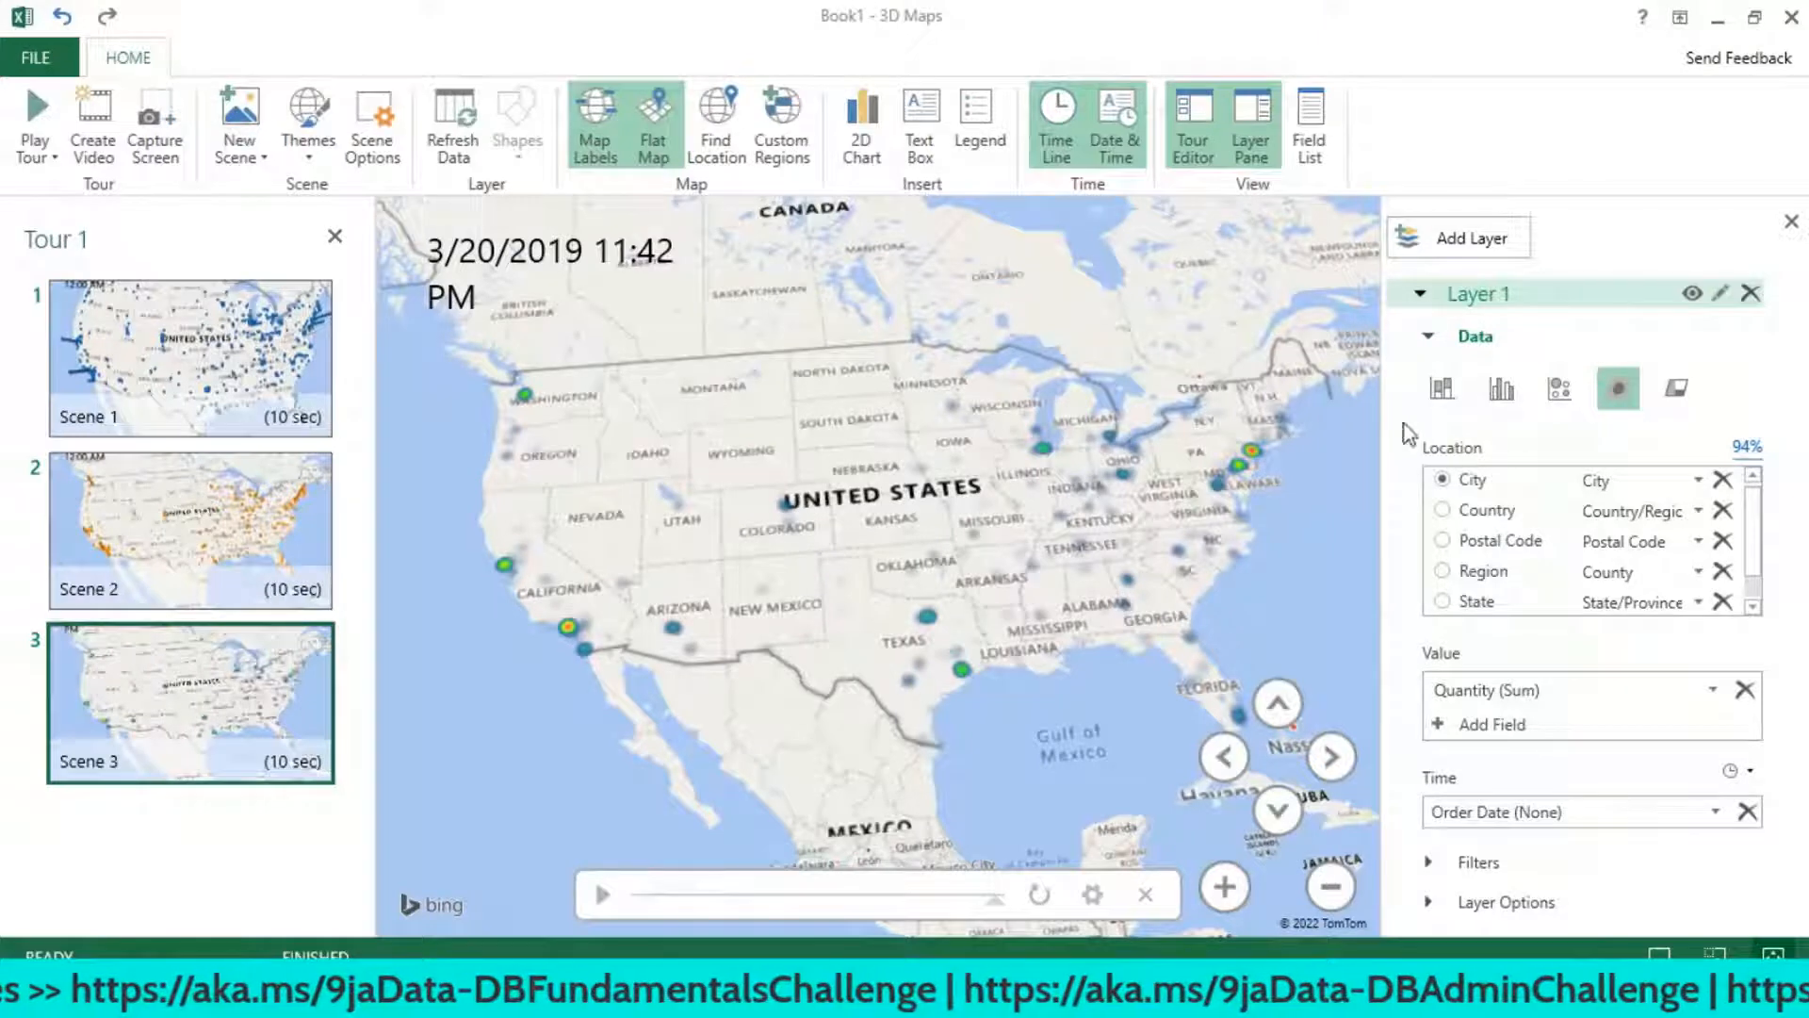
{"action": "left_click", "coordinate": [1557, 394]}
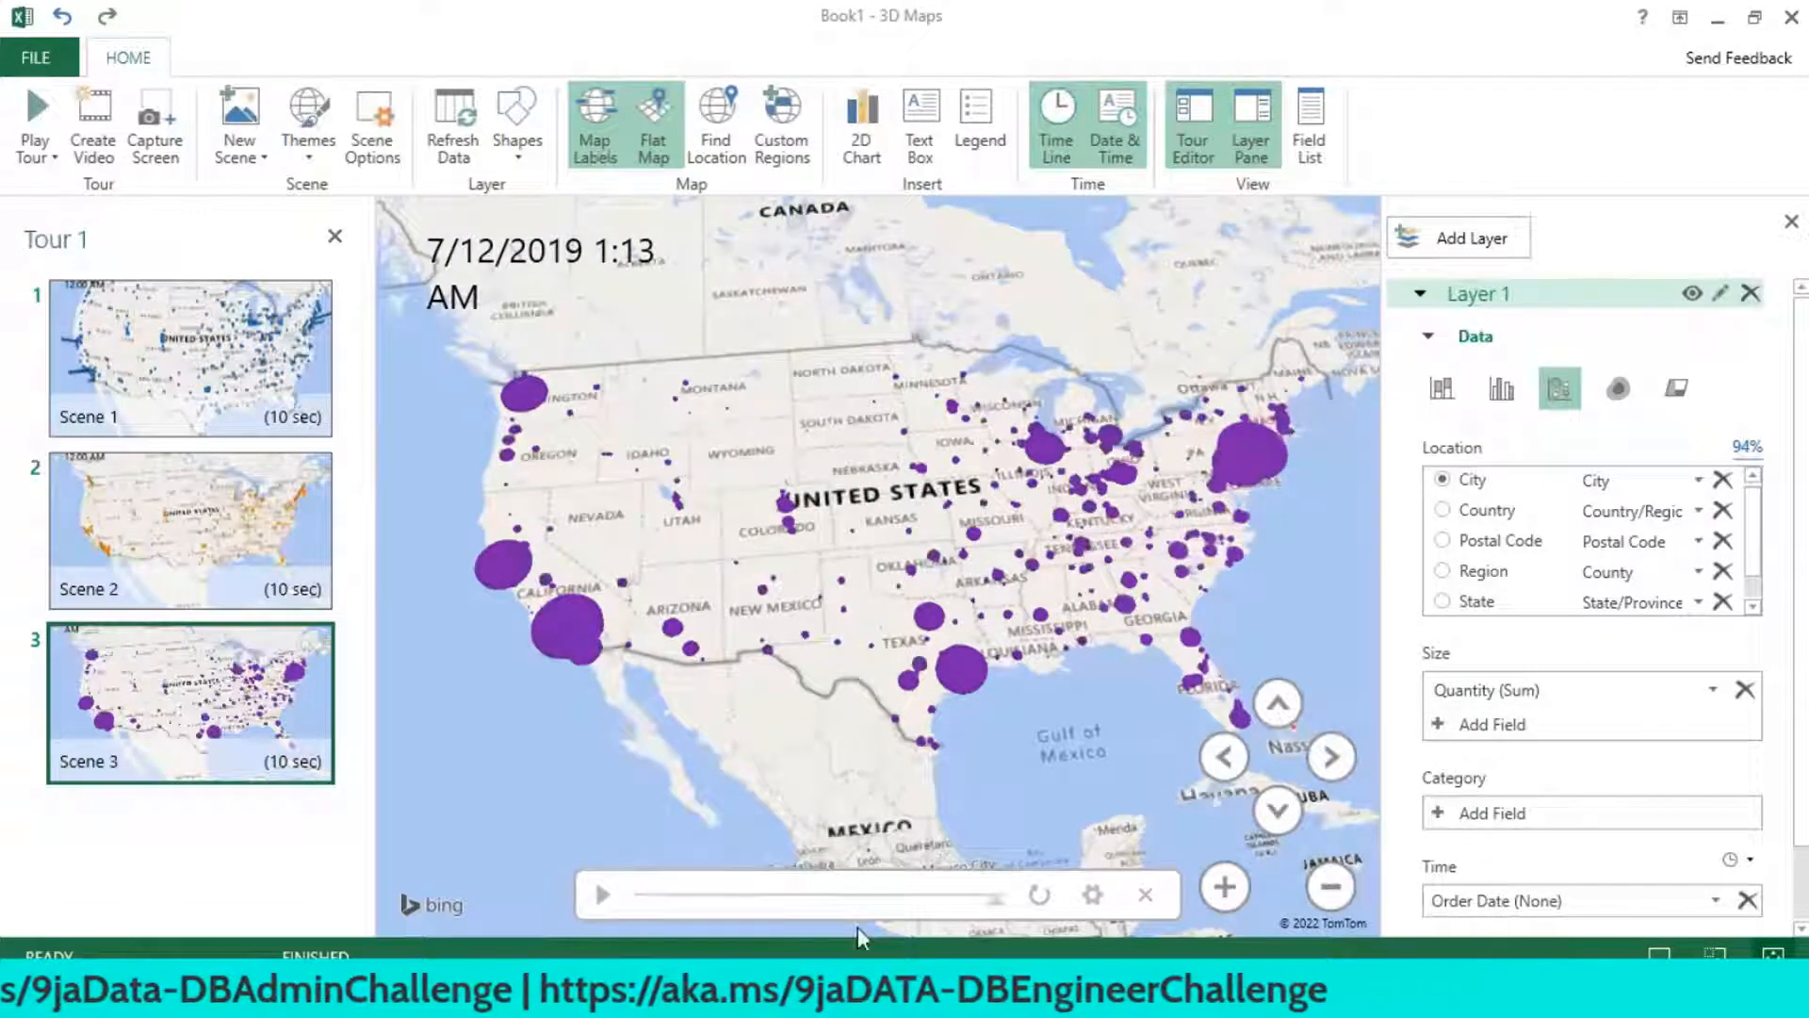
{"action": "left_click_drag", "start_coordinate": [996, 901], "coordinate": [426, 872]}
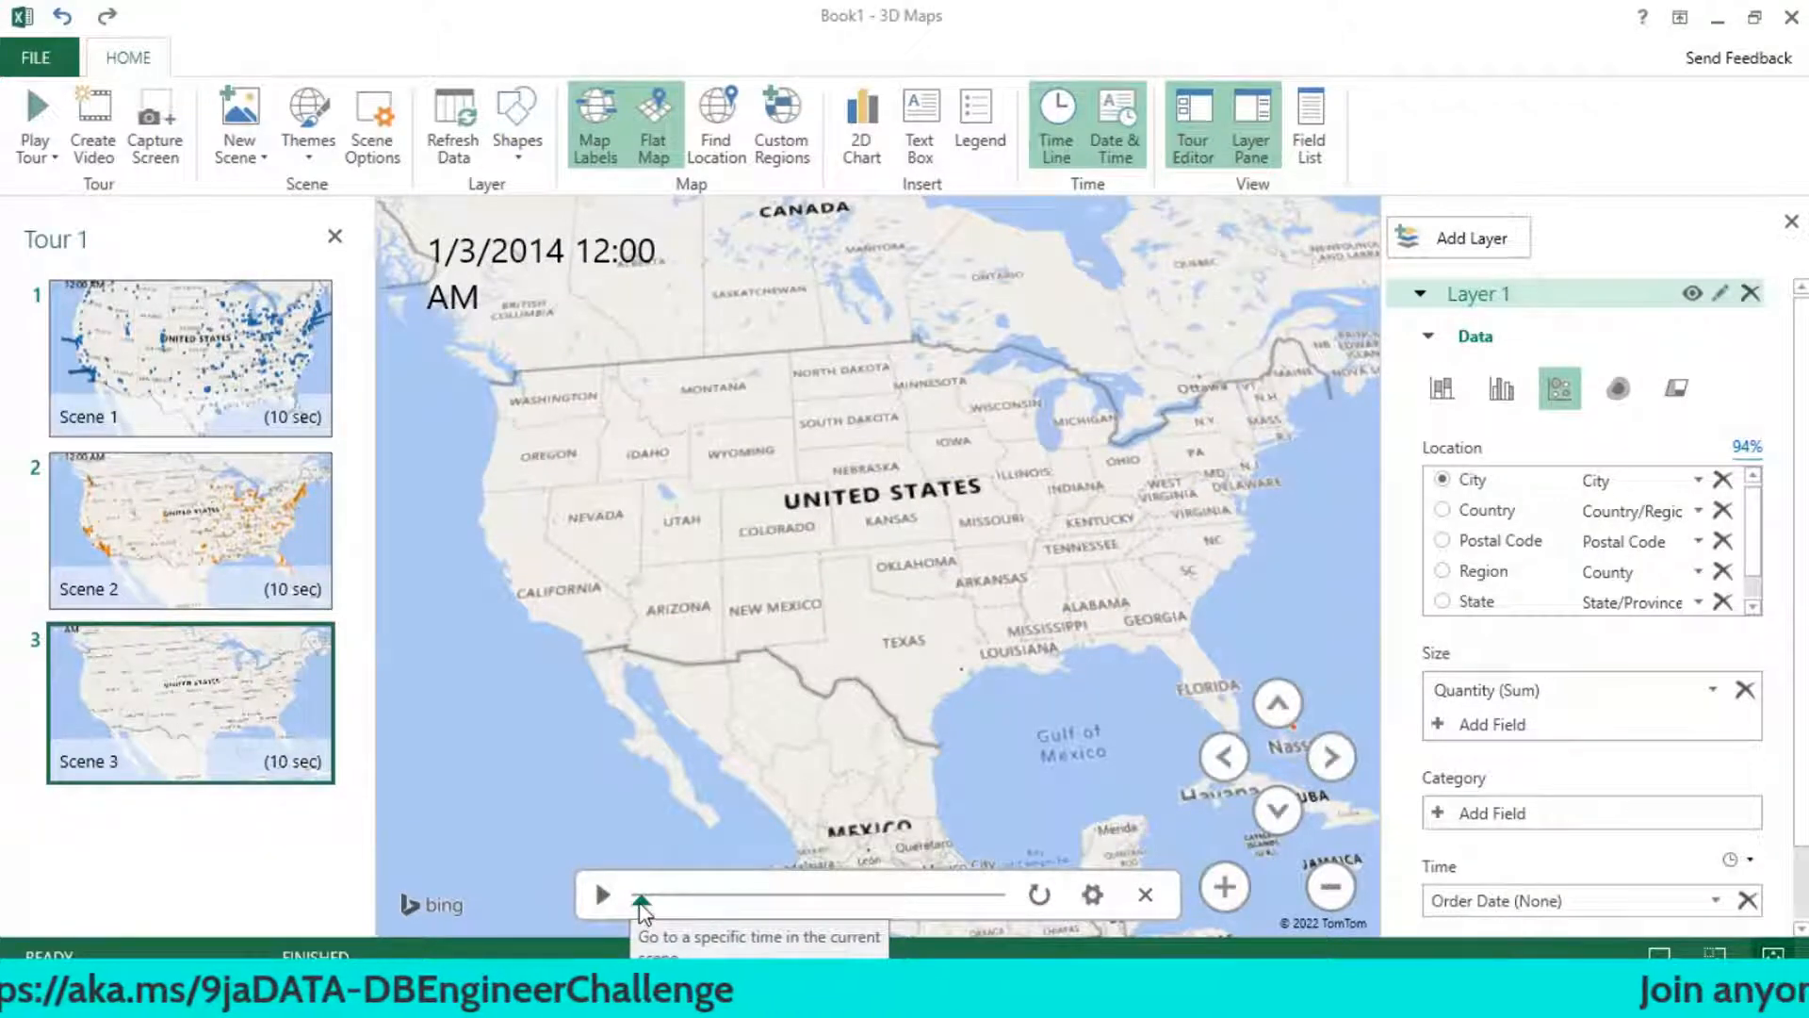
{"action": "left_click_drag", "start_coordinate": [641, 903], "coordinate": [1015, 911]}
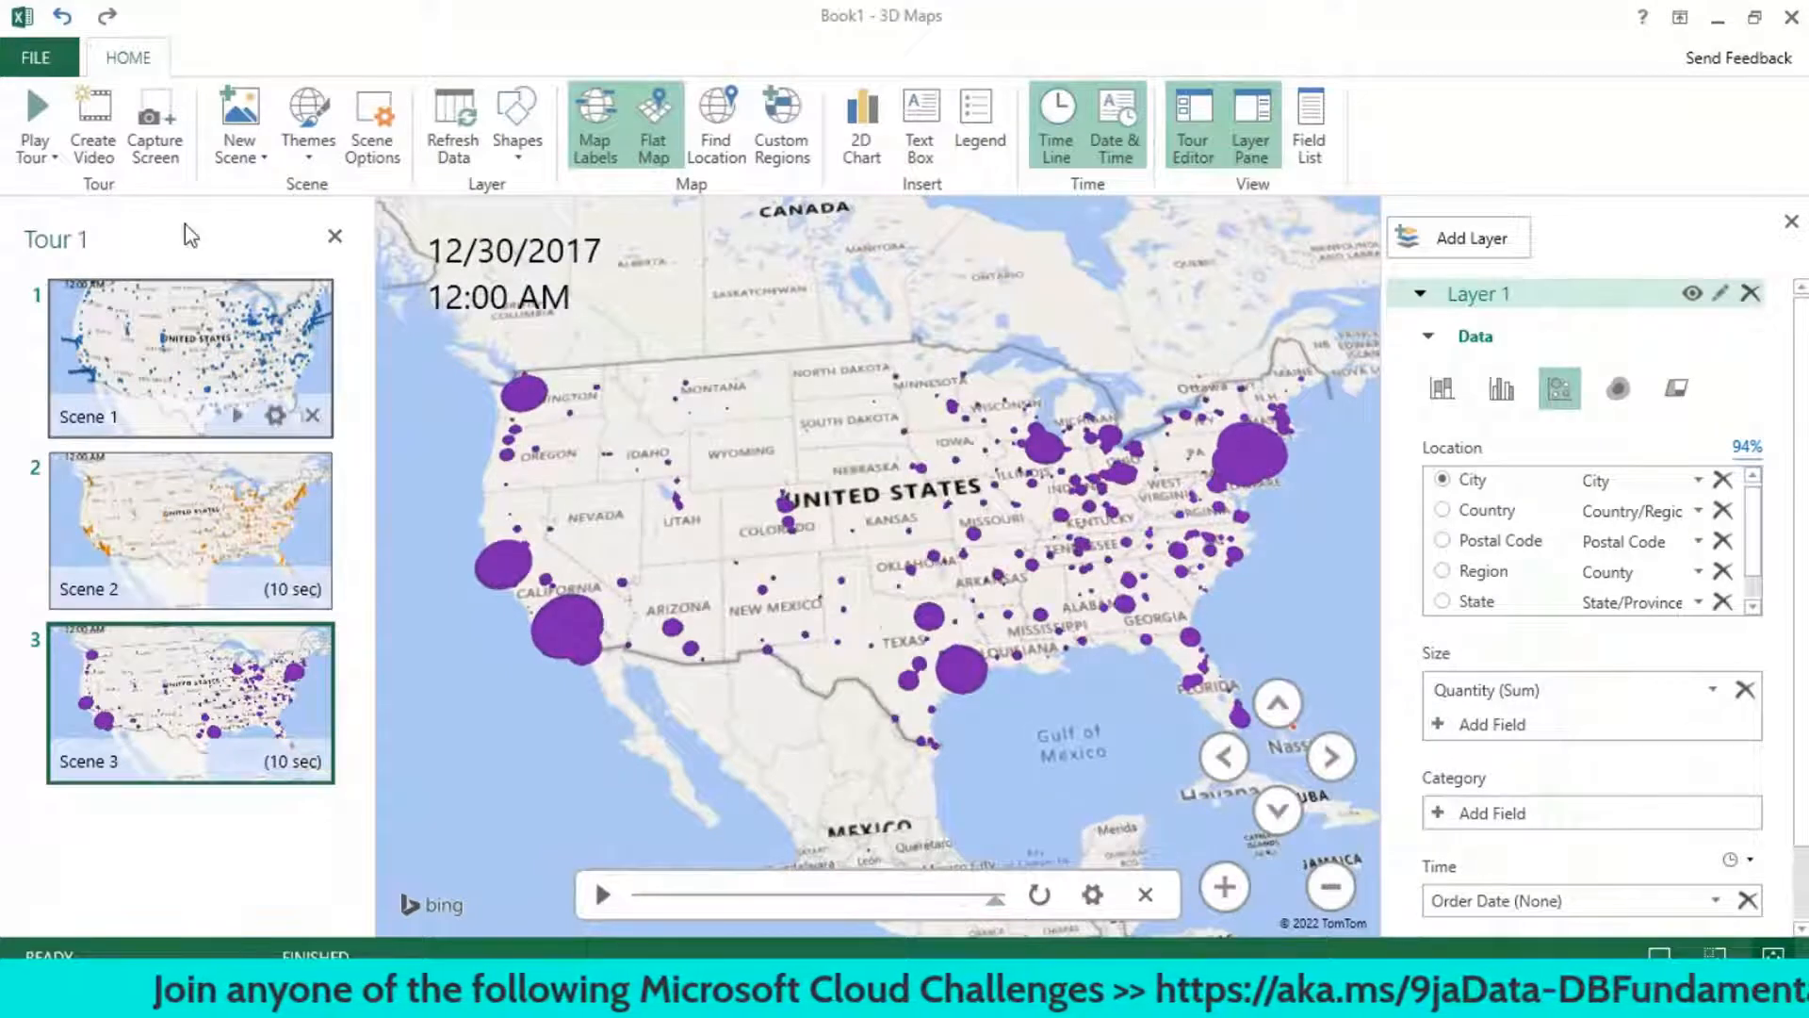
- Name Scene 1 "Sales By City" in its scene options
{"action": "left_click", "coordinate": [188, 353]}
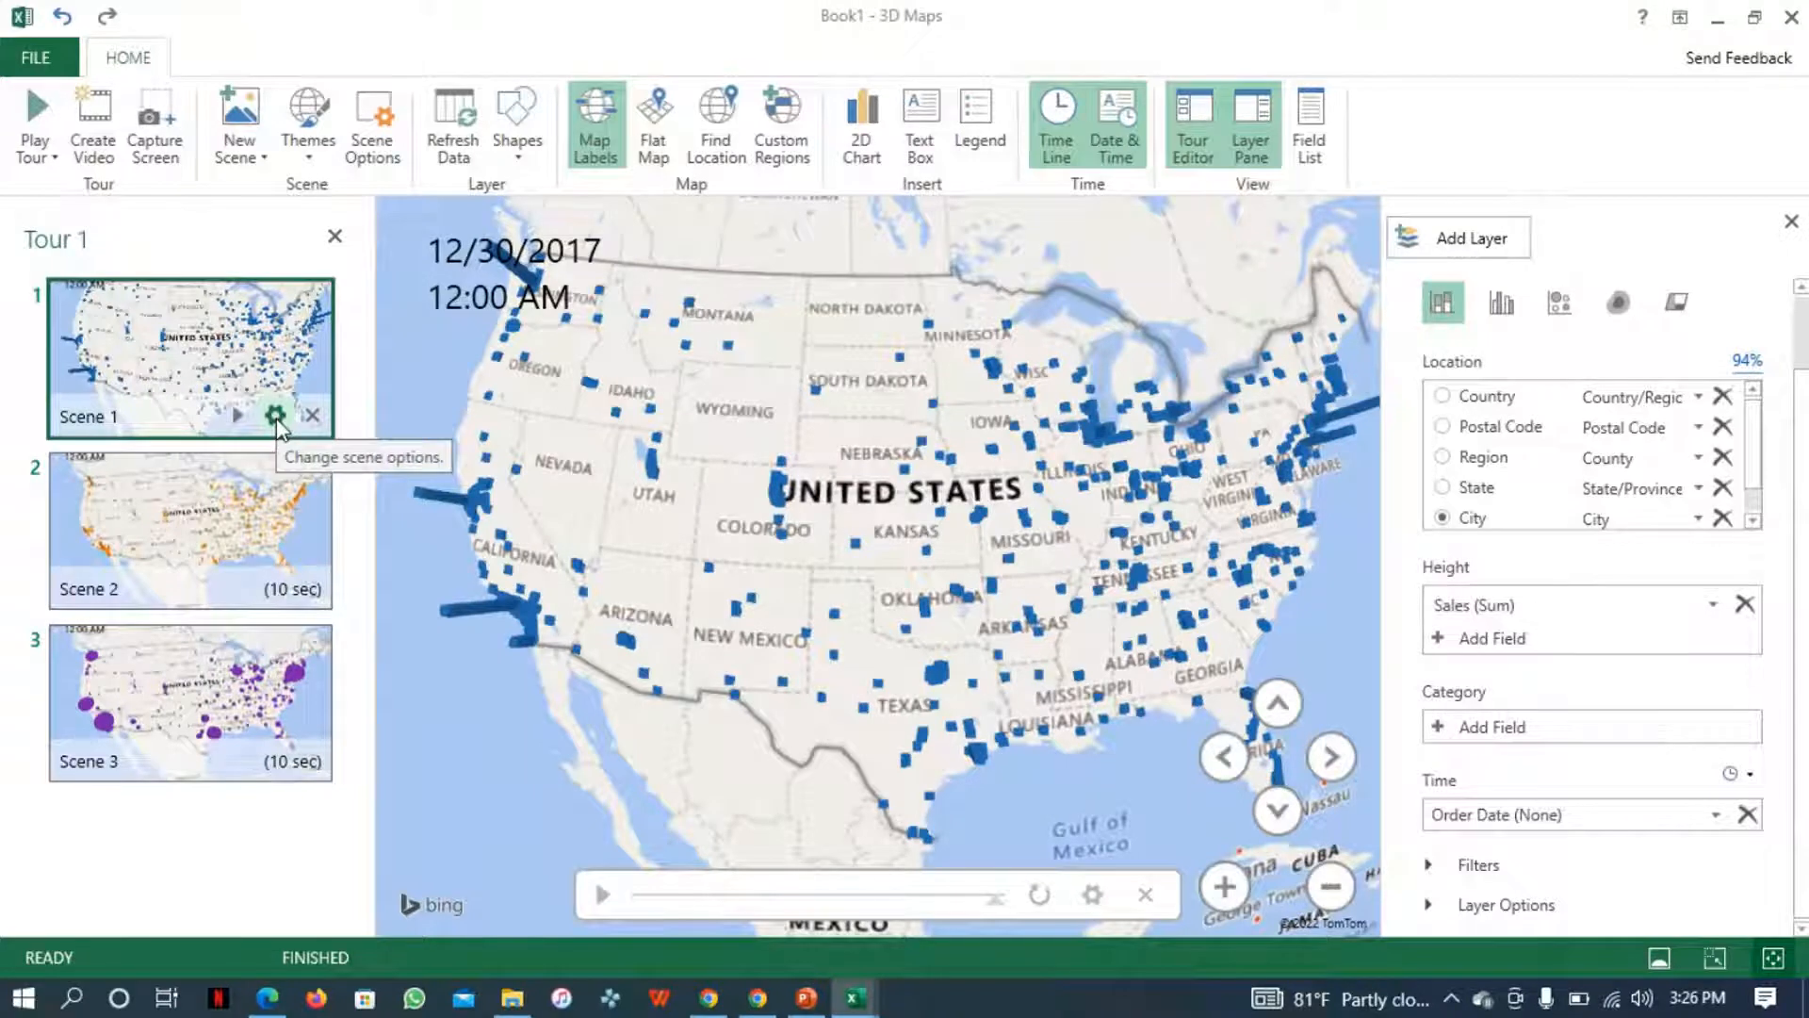
{"action": "left_click", "coordinate": [380, 146]}
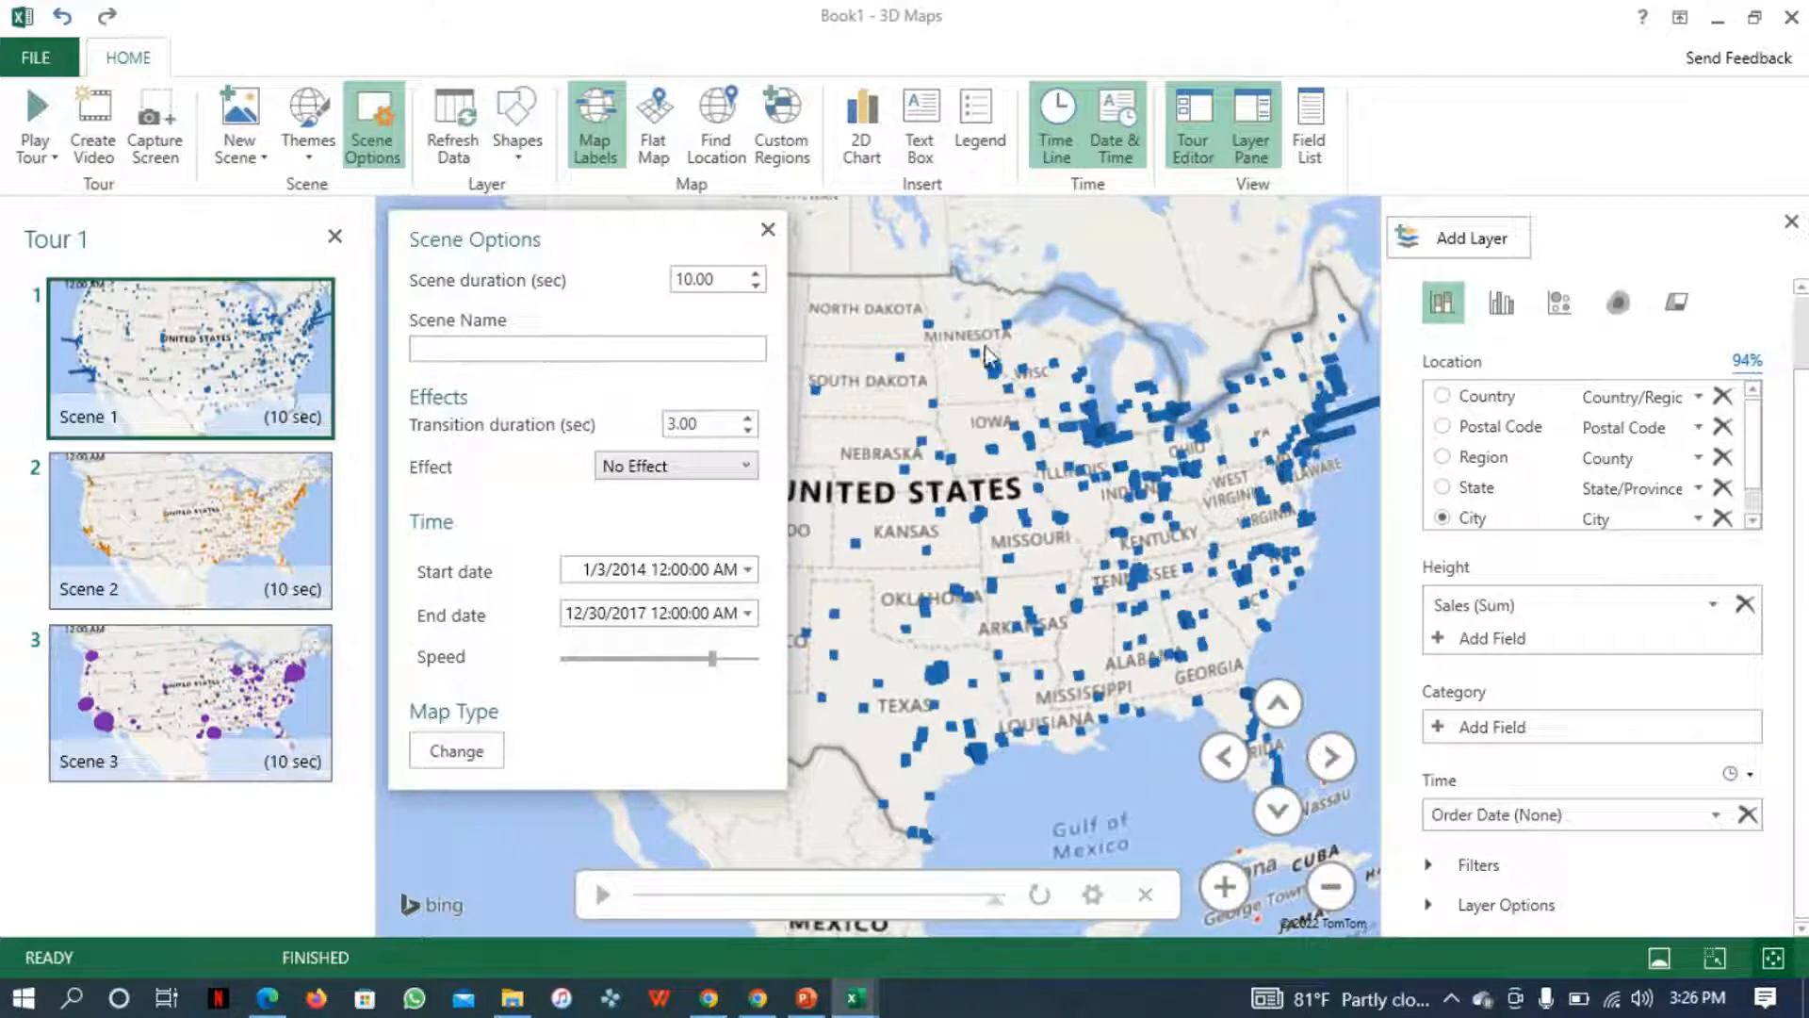
{"action": "left_click", "coordinate": [477, 356]}
{"action": "type", "text": "Sales By City"}
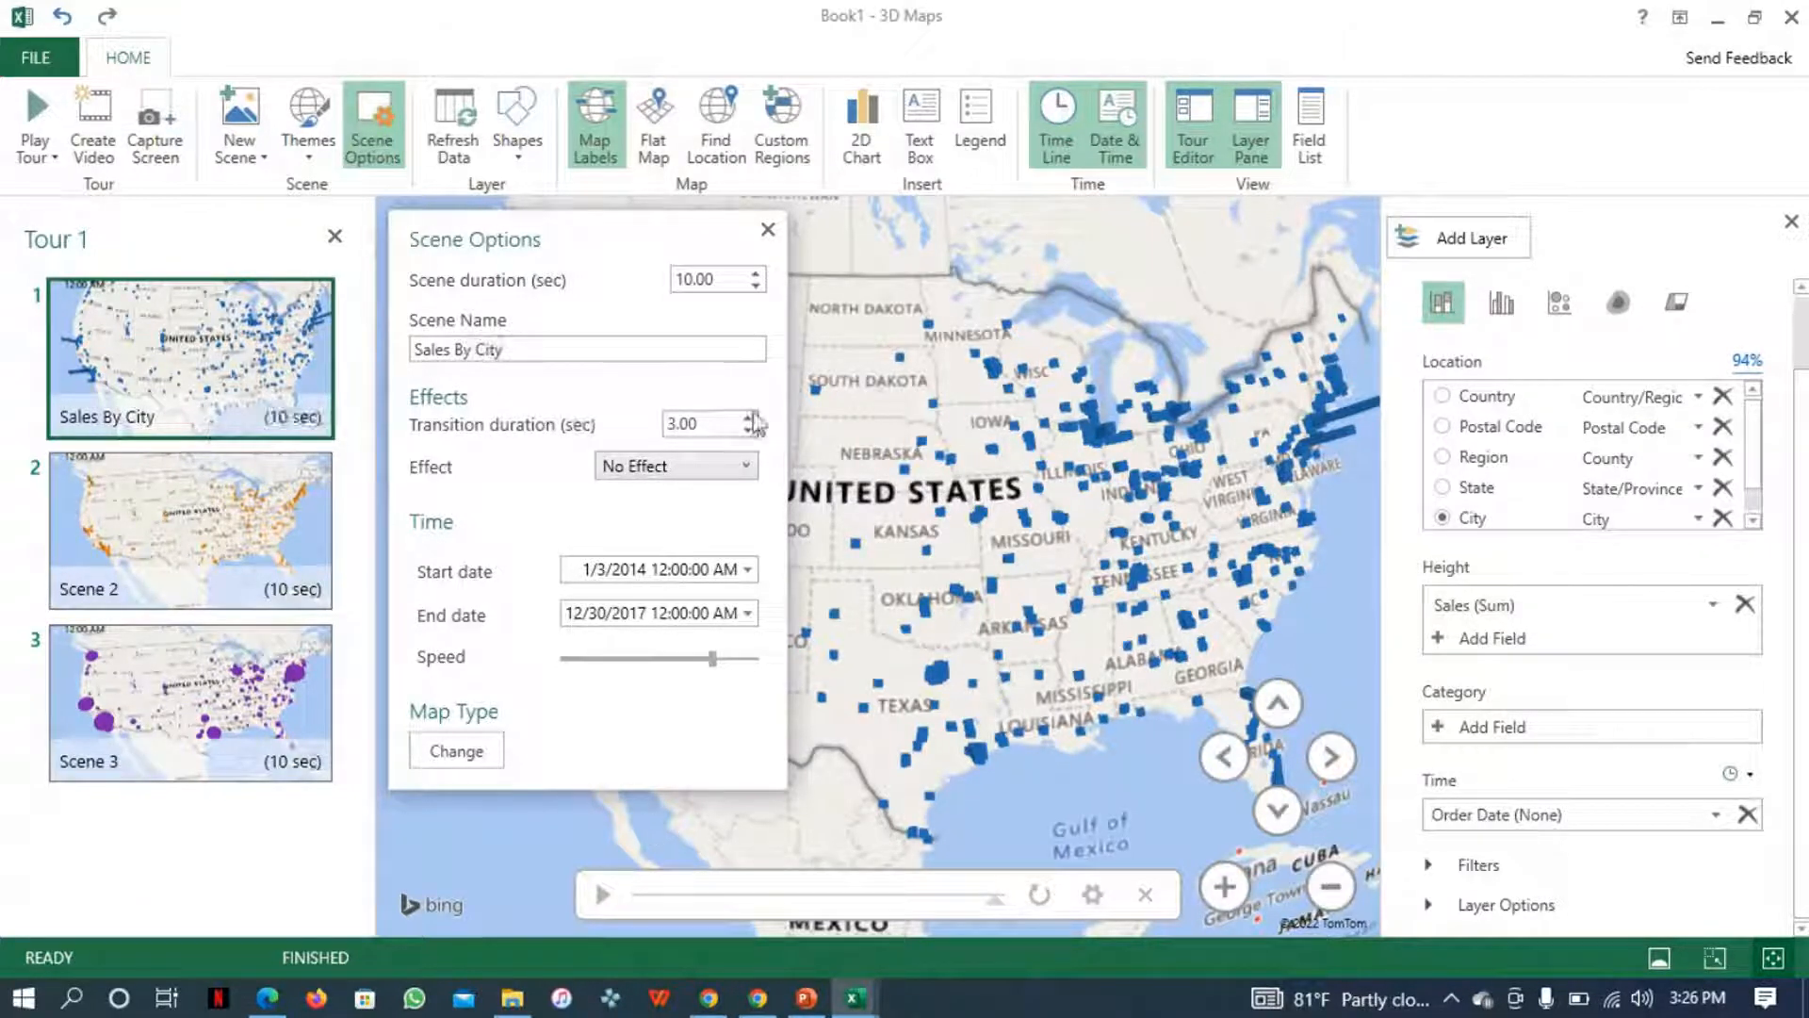
- Give the Sales By City scene the Circle effect with a transition duration of 3.00 seconds
{"action": "left_click", "coordinate": [657, 467]}
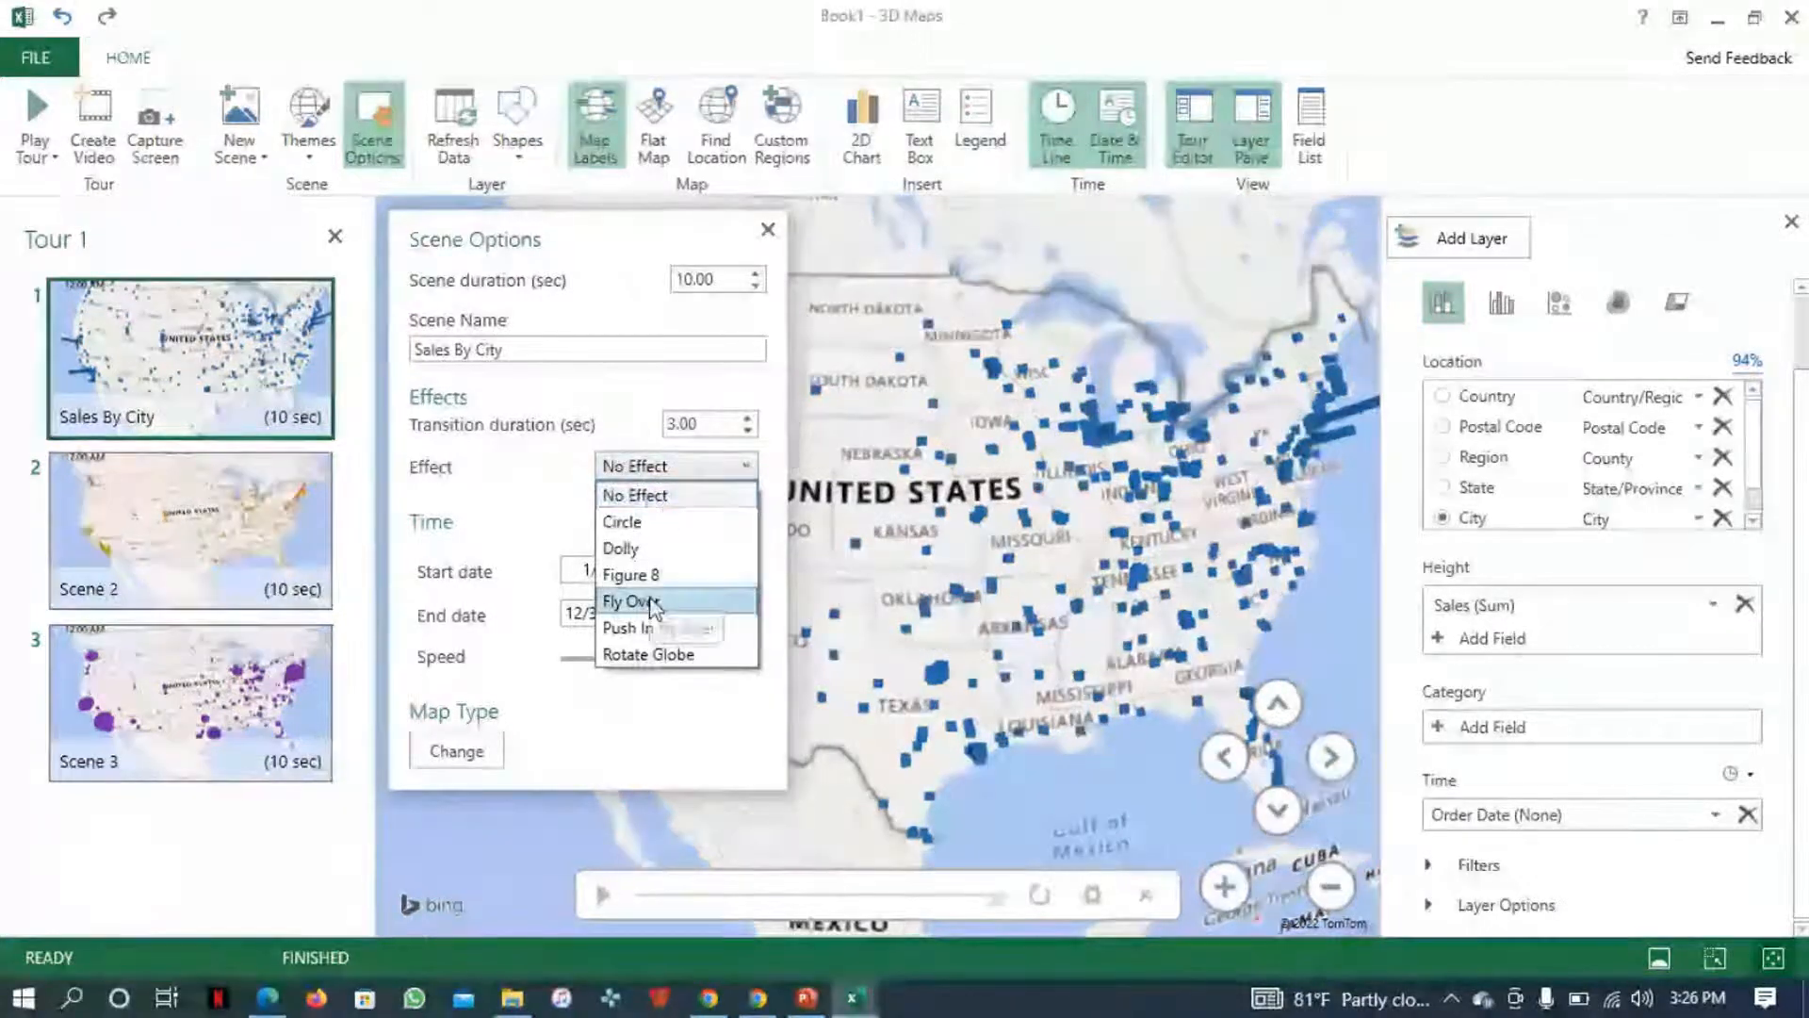
{"action": "left_click", "coordinate": [685, 524]}
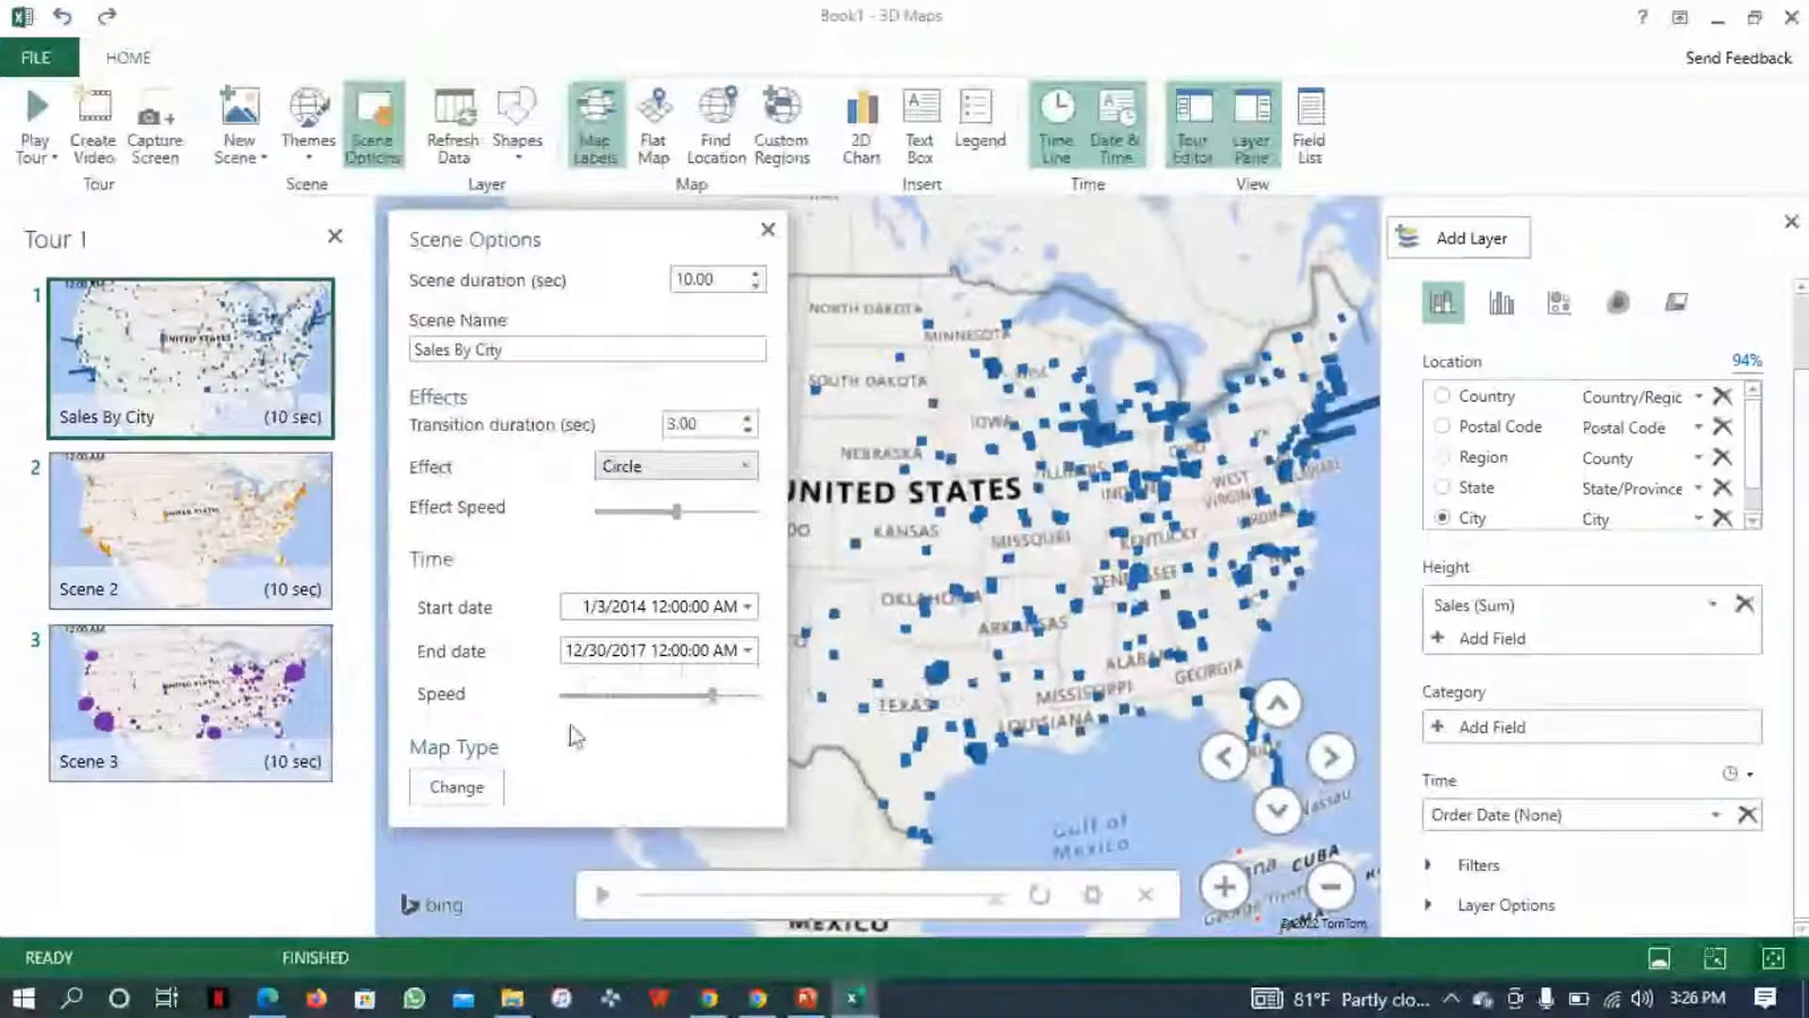
{"action": "left_click", "coordinate": [747, 467]}
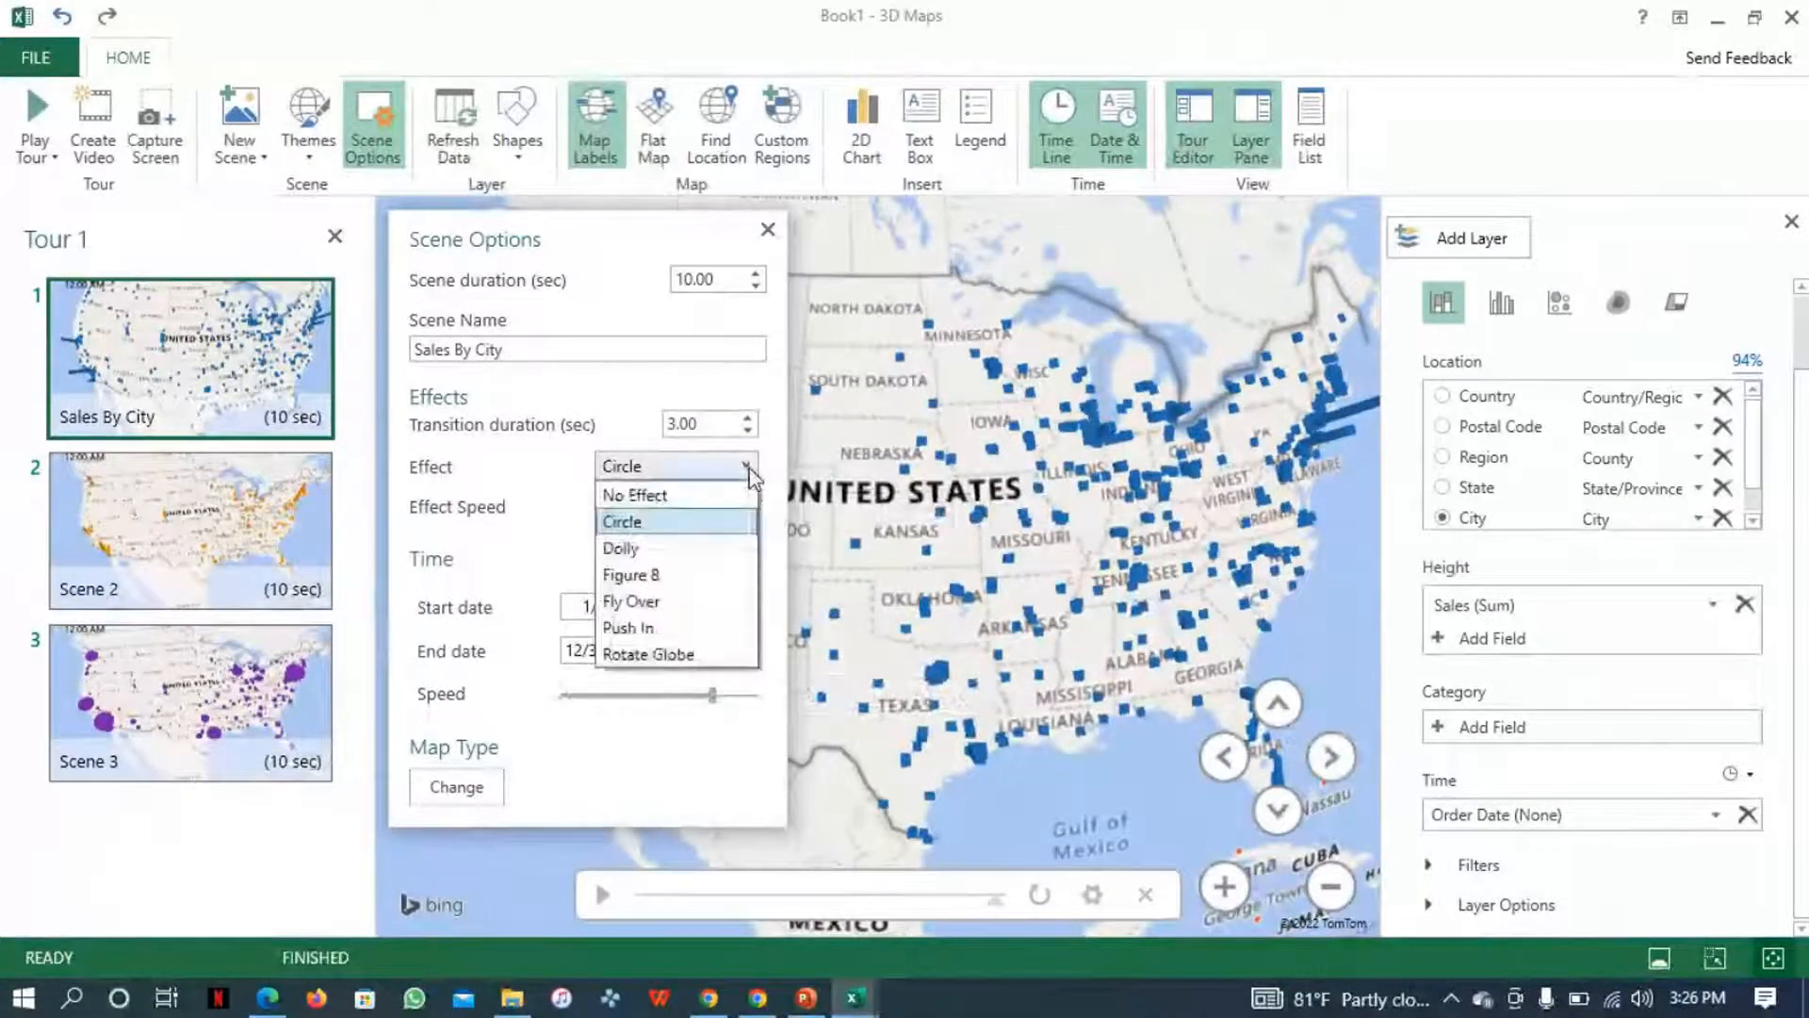
{"action": "left_click", "coordinate": [751, 477]}
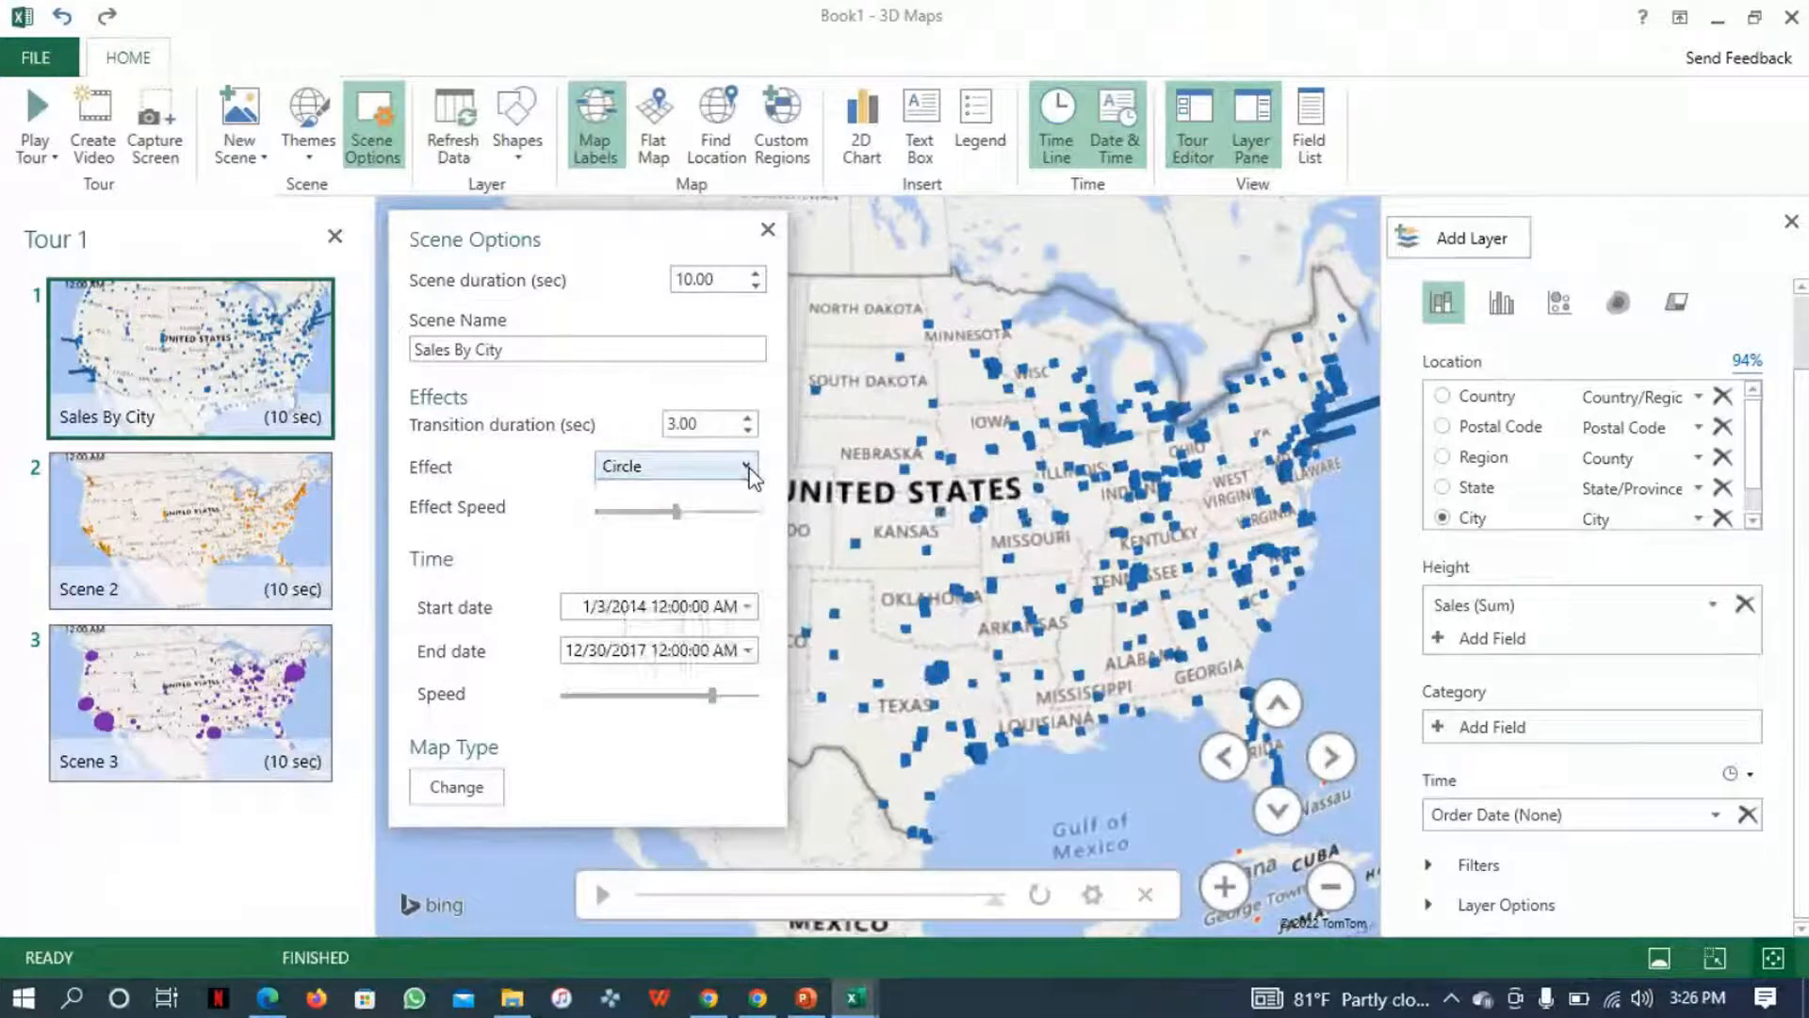
{"action": "left_click", "coordinate": [746, 420]}
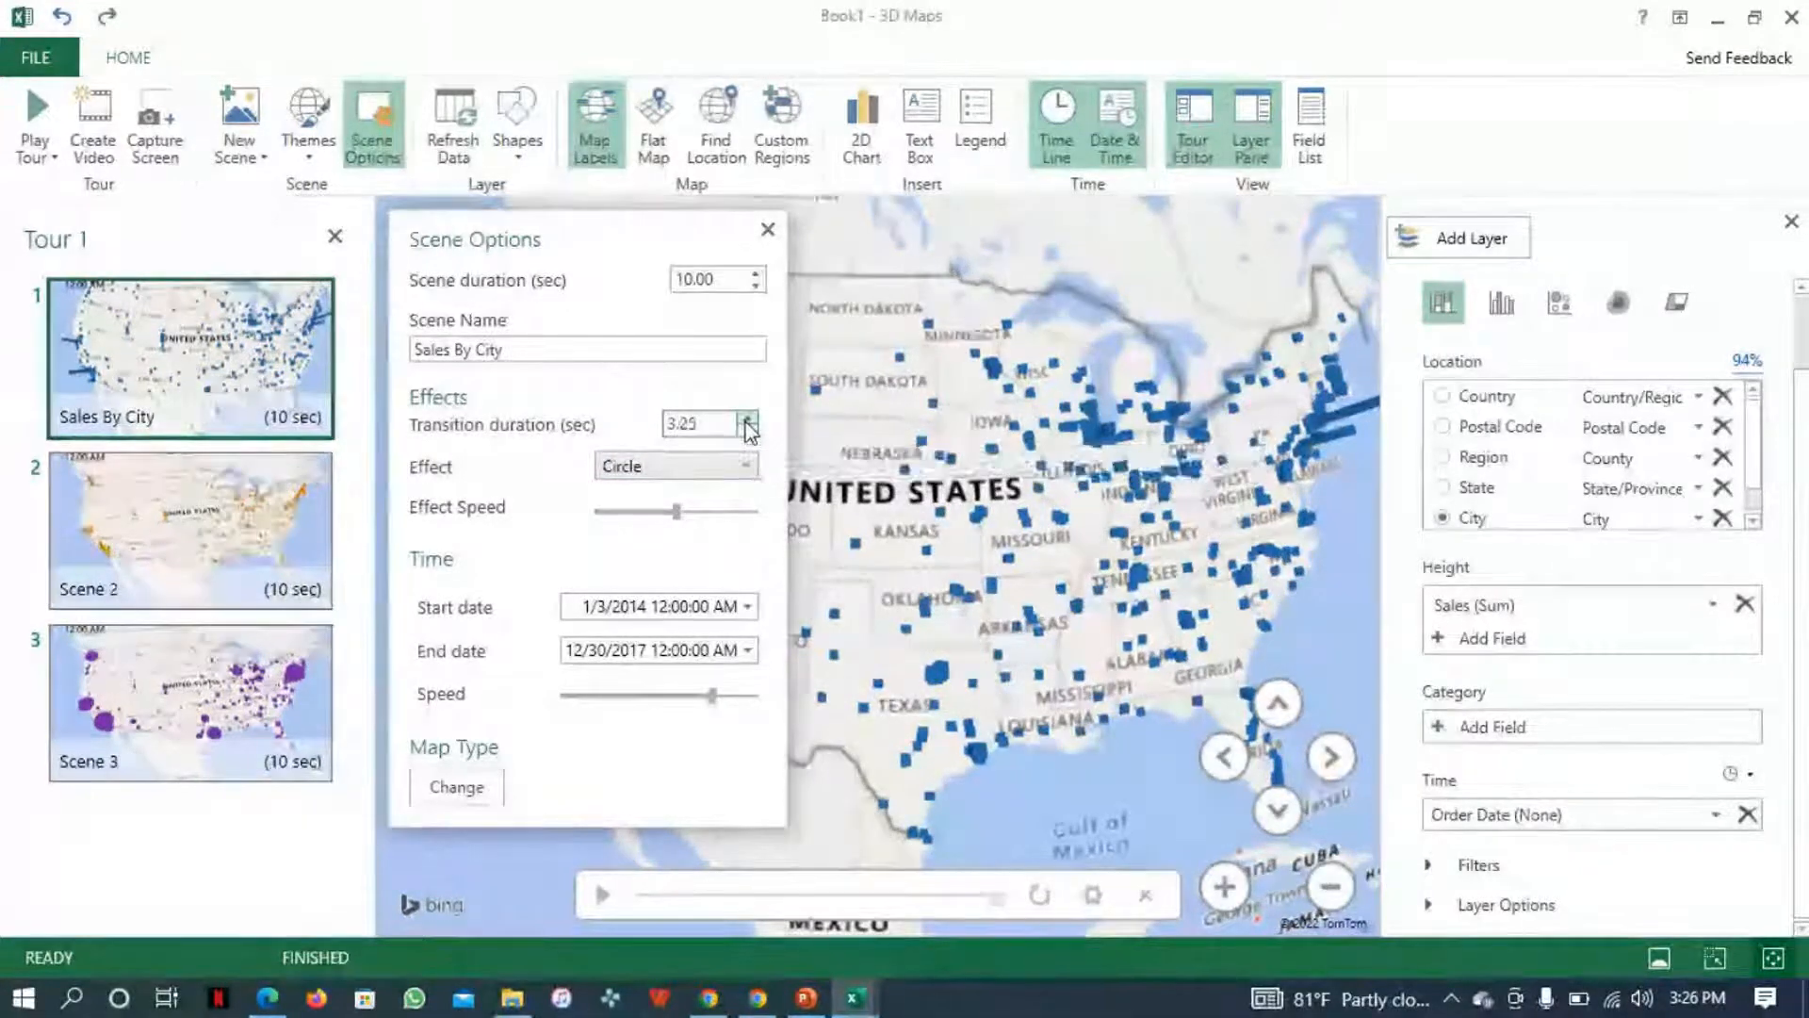
{"action": "left_click", "coordinate": [749, 435]}
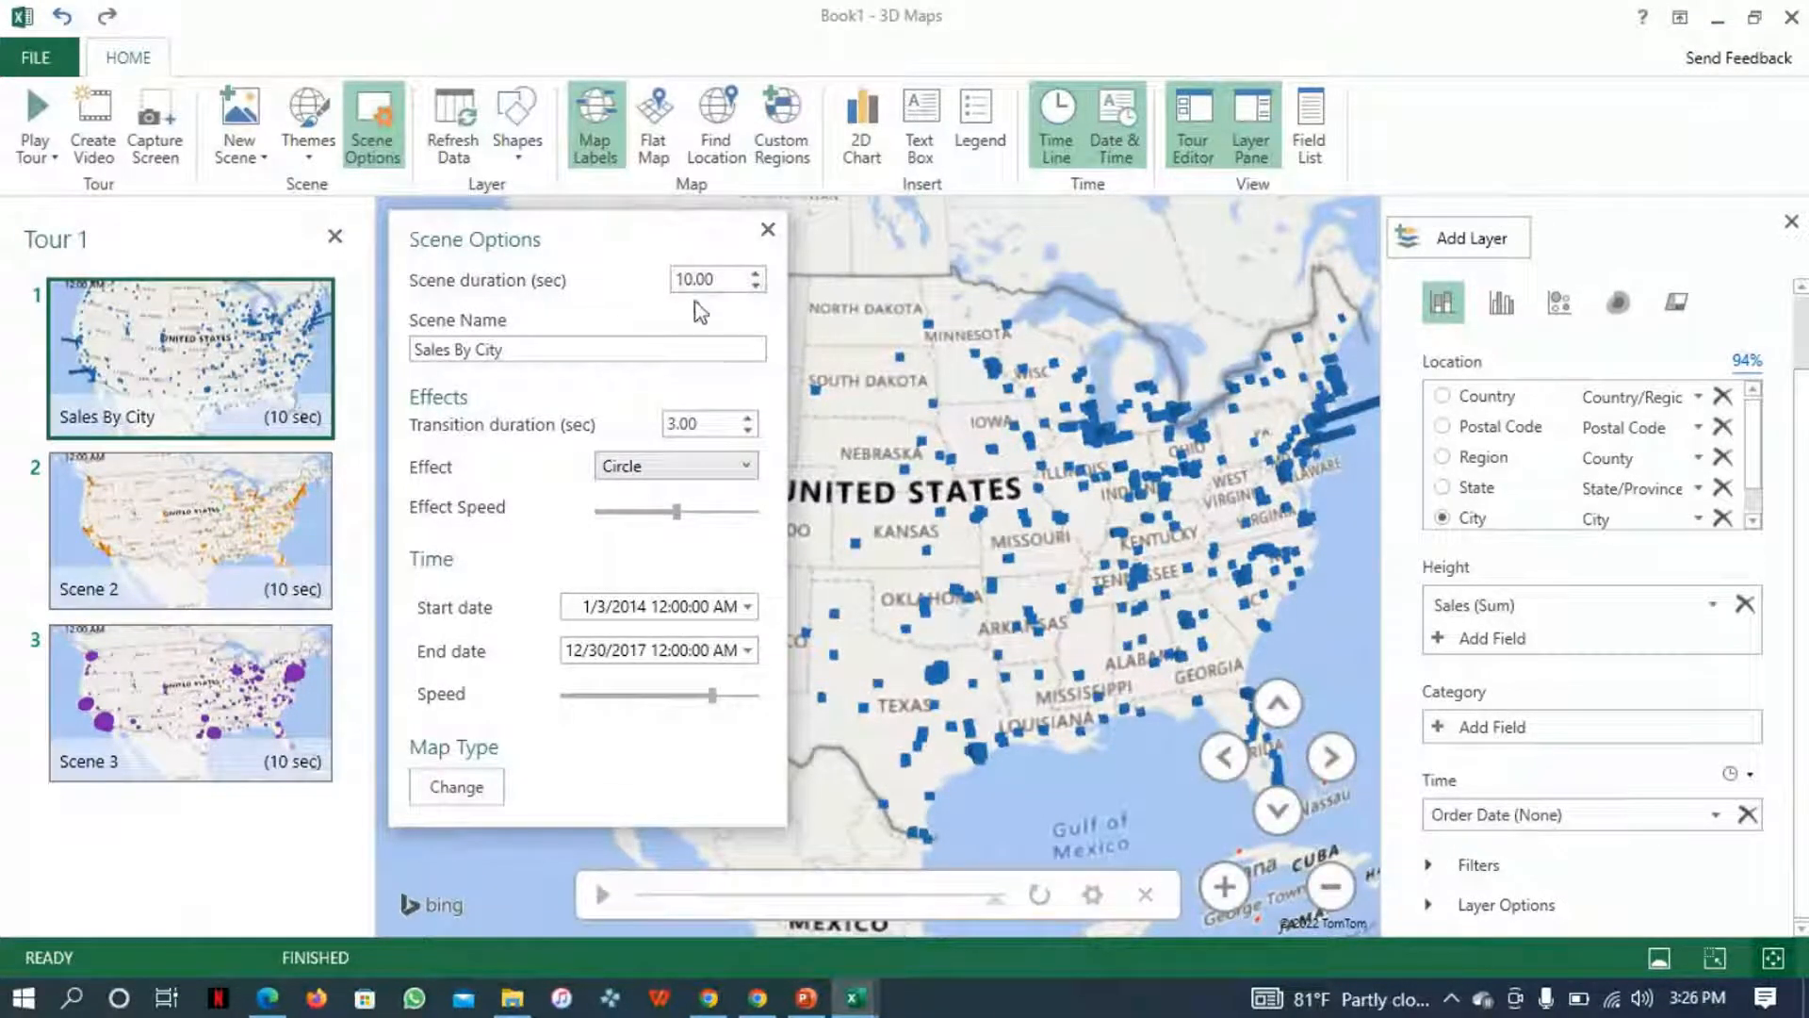
{"action": "left_click", "coordinate": [768, 231]}
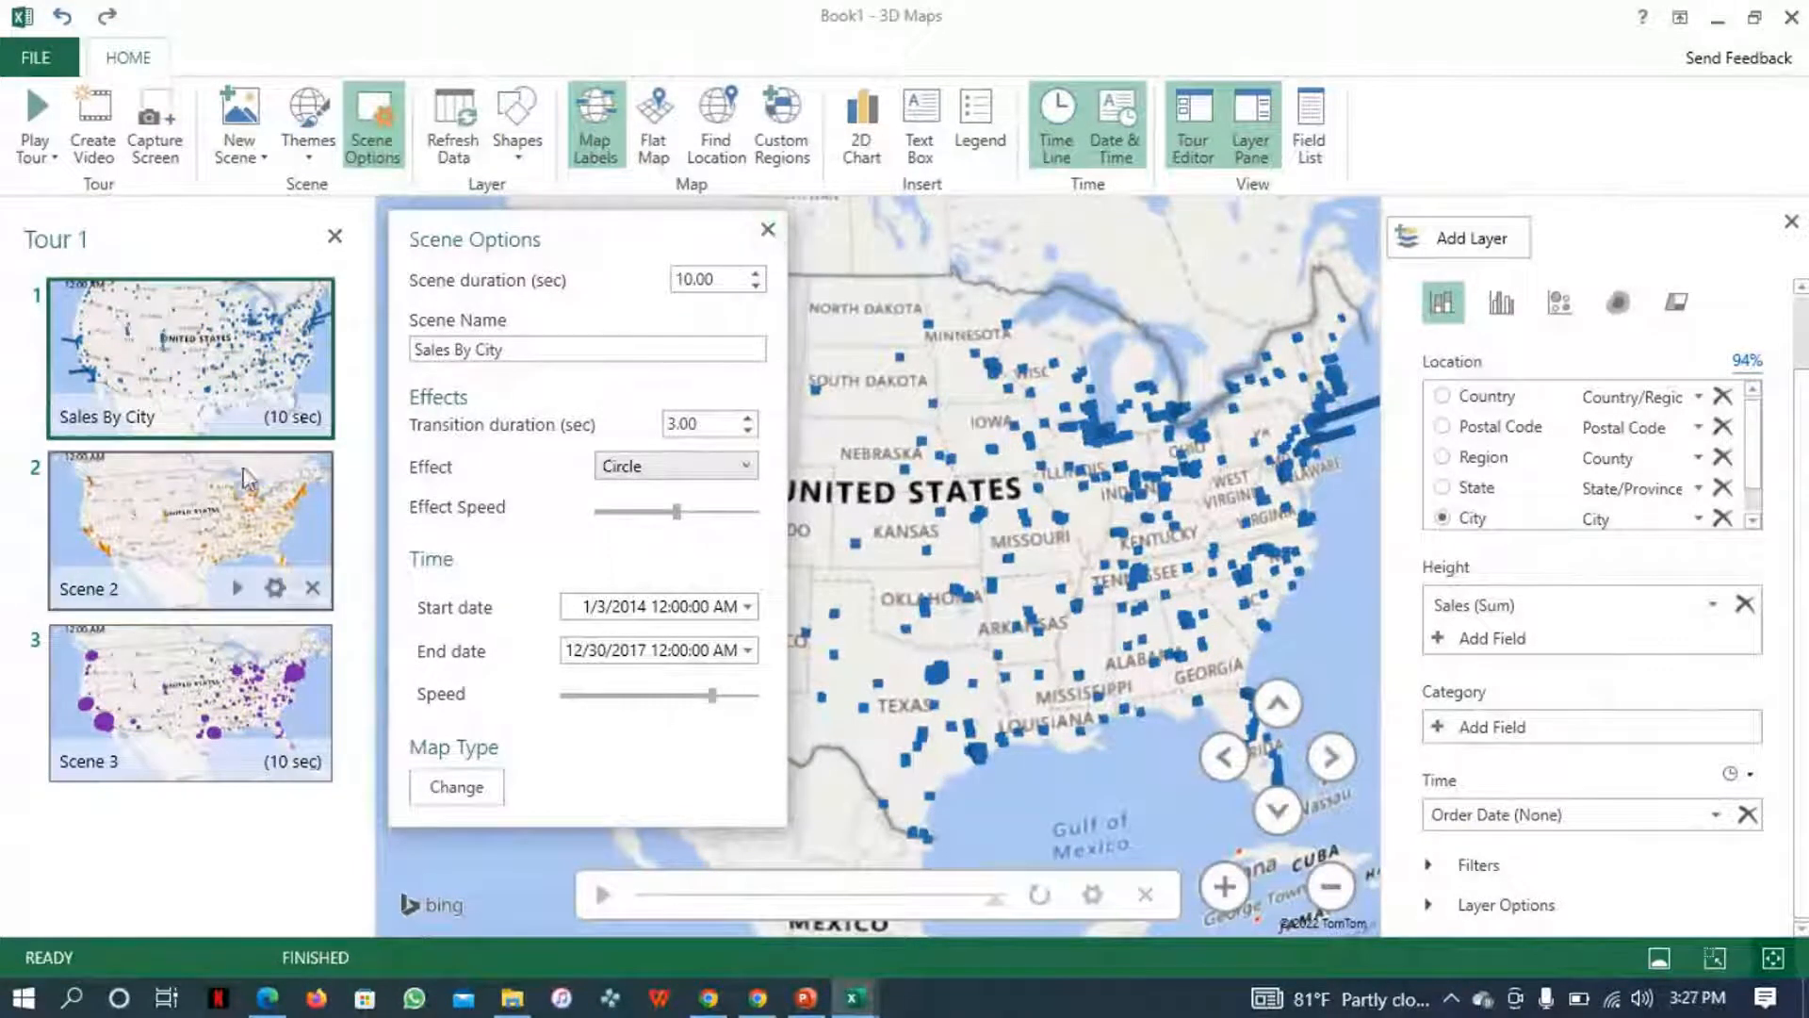
- Name Scene 2 "Profit By City" in its scene options
{"action": "left_click", "coordinate": [192, 505]}
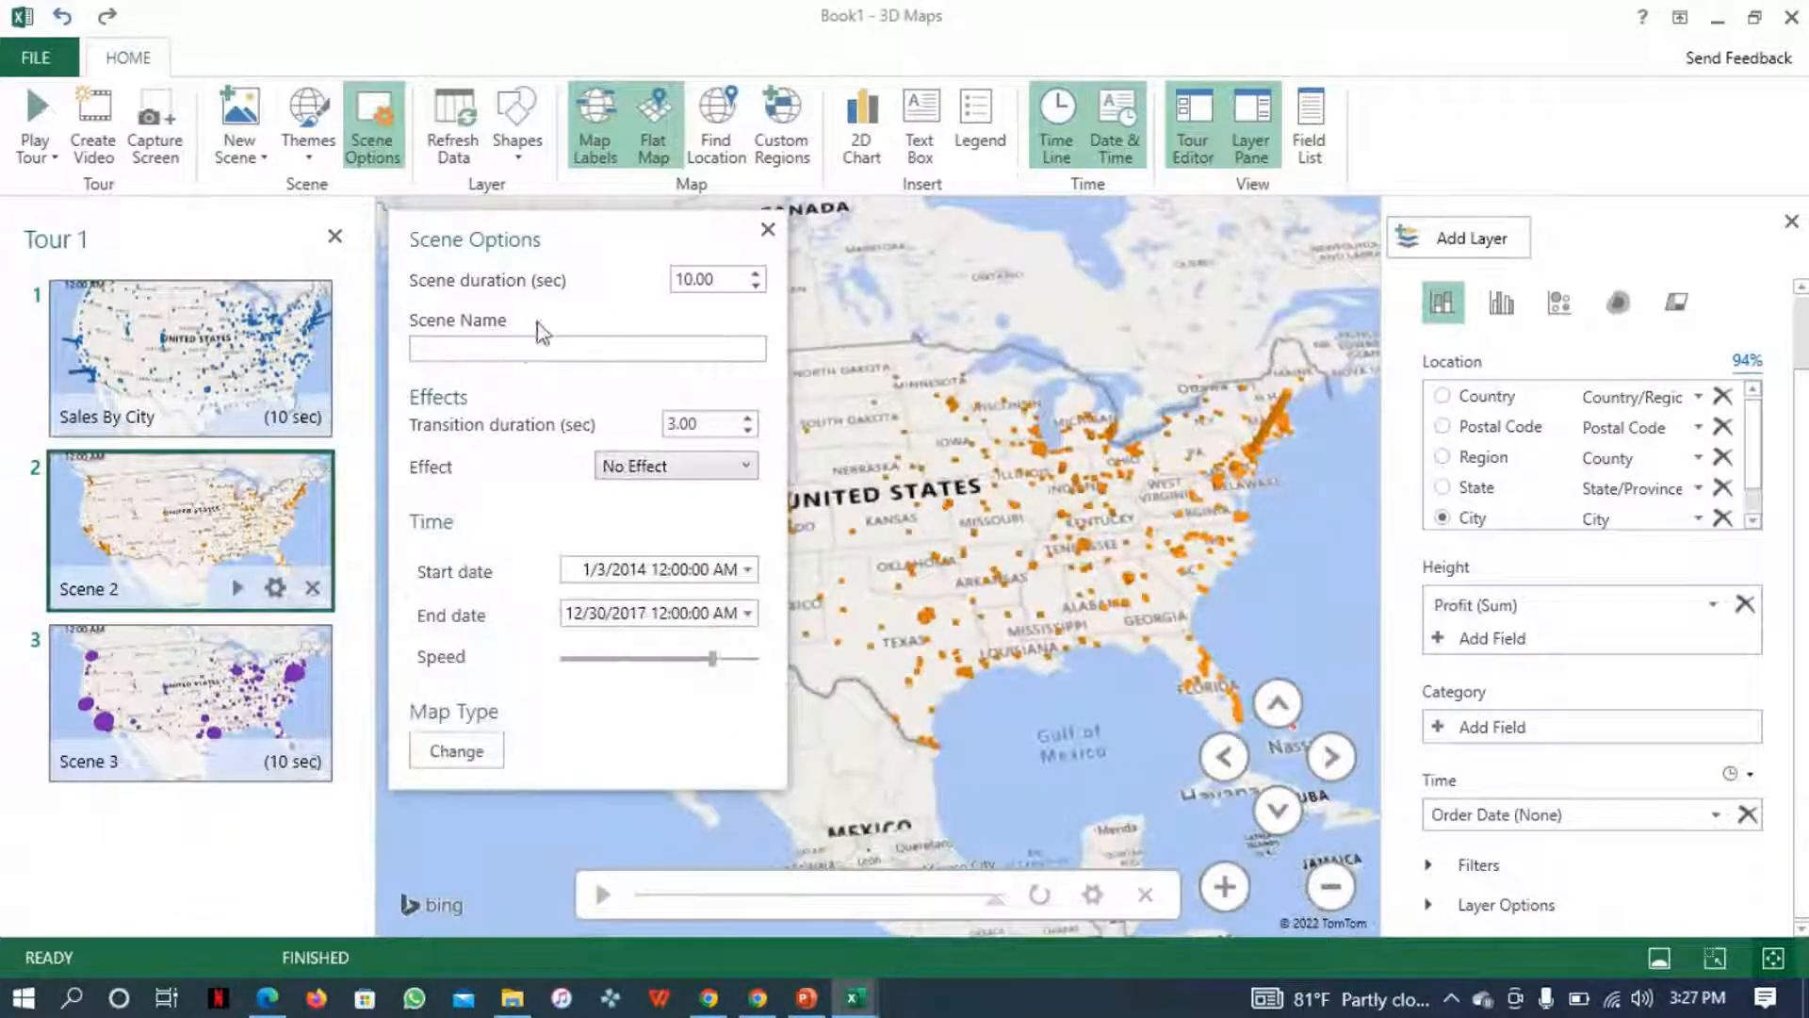
{"action": "left_click", "coordinate": [509, 349]}
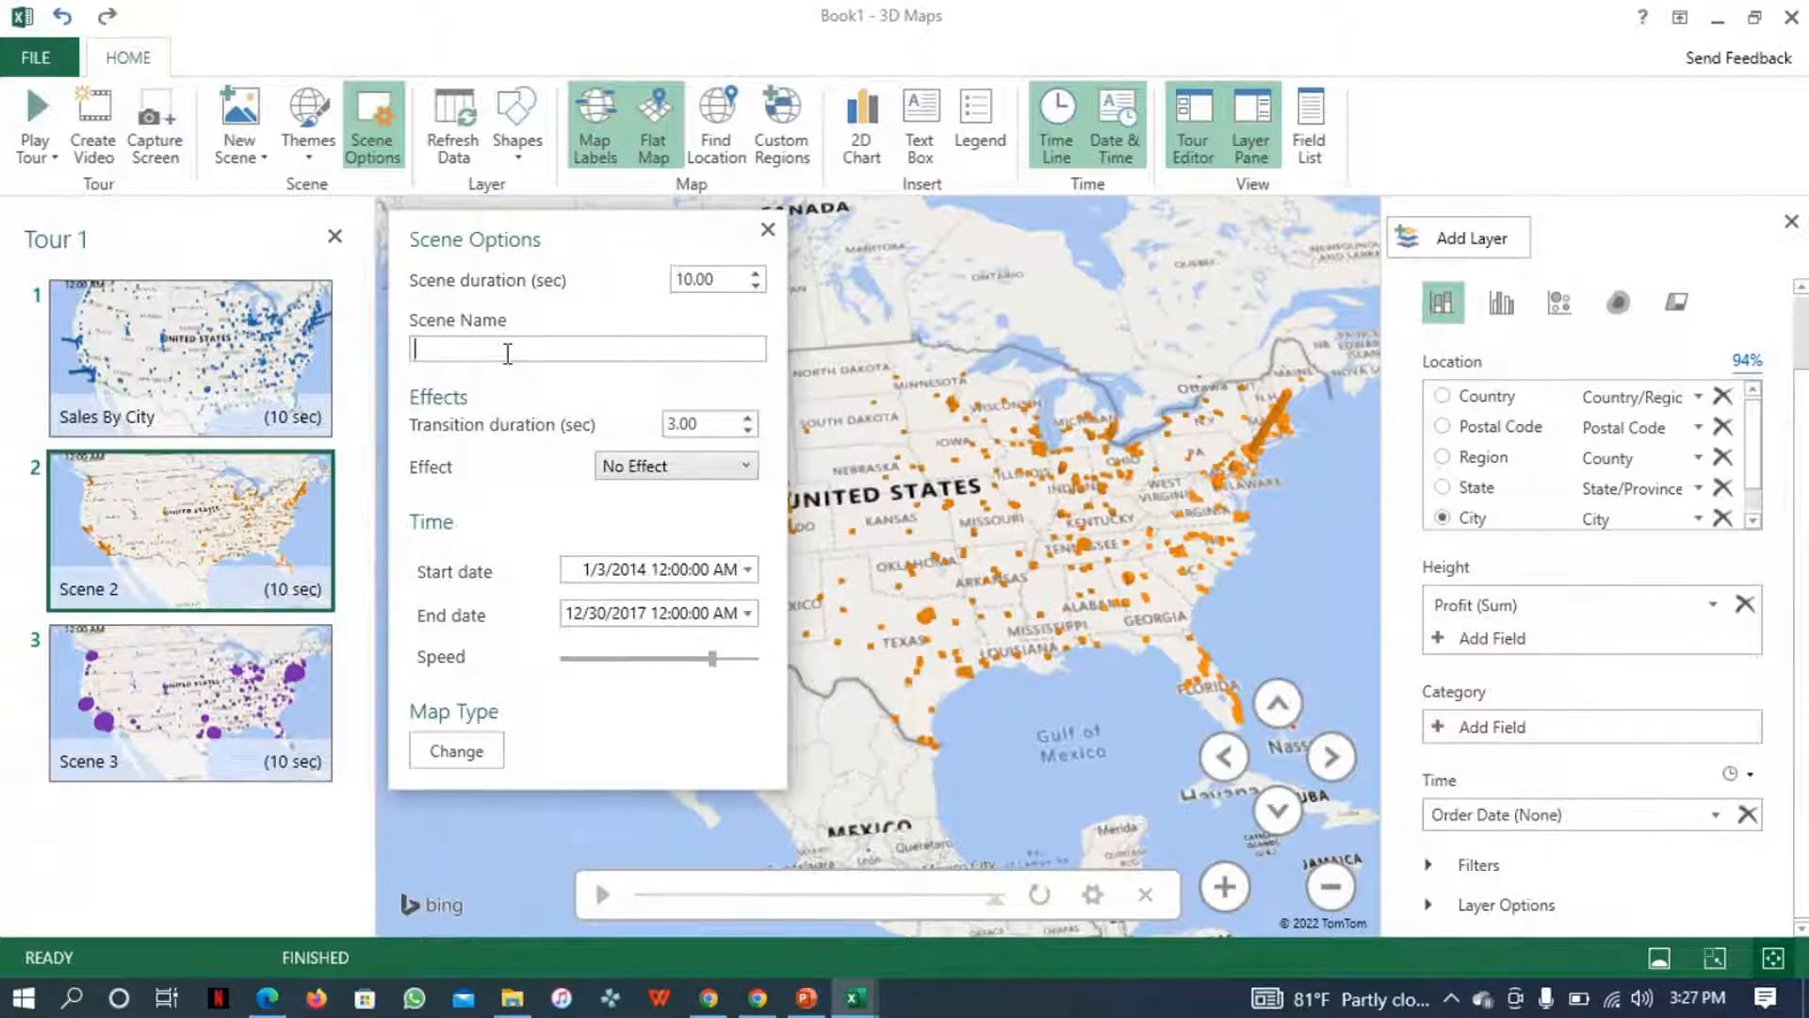
{"action": "type", "text": "Pr"}
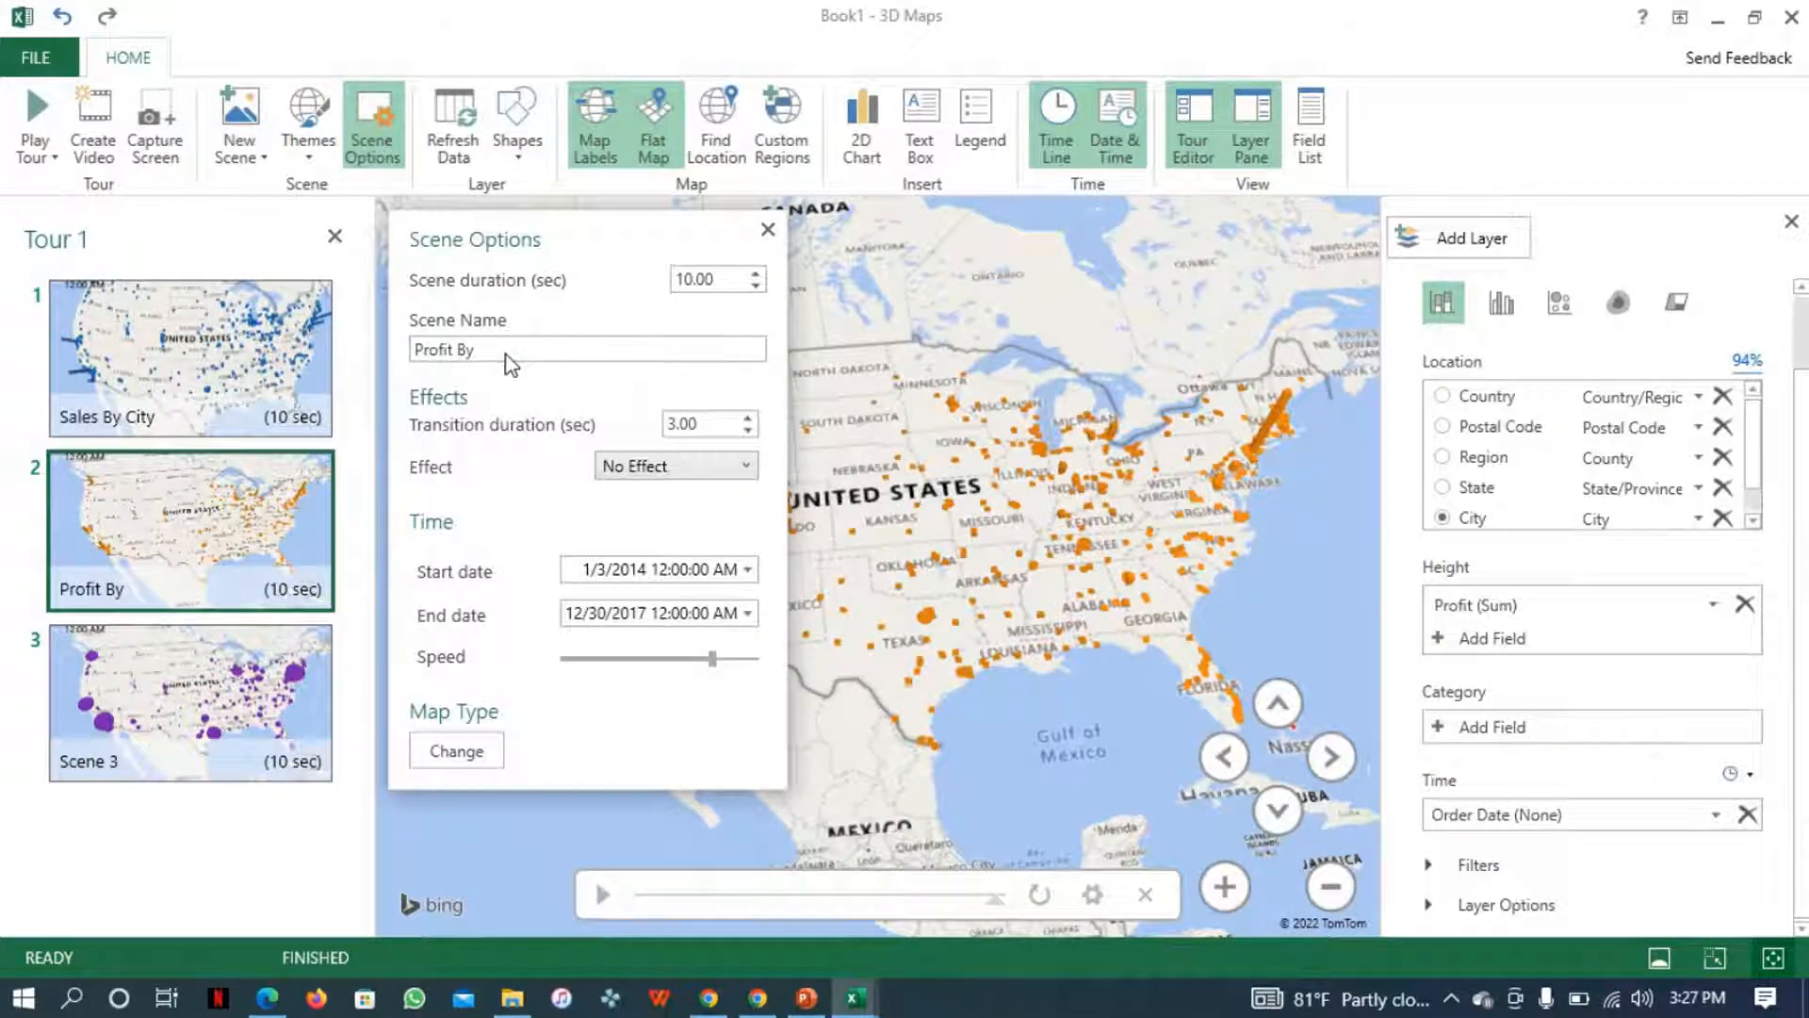
{"action": "type", "text": "ofit By"}
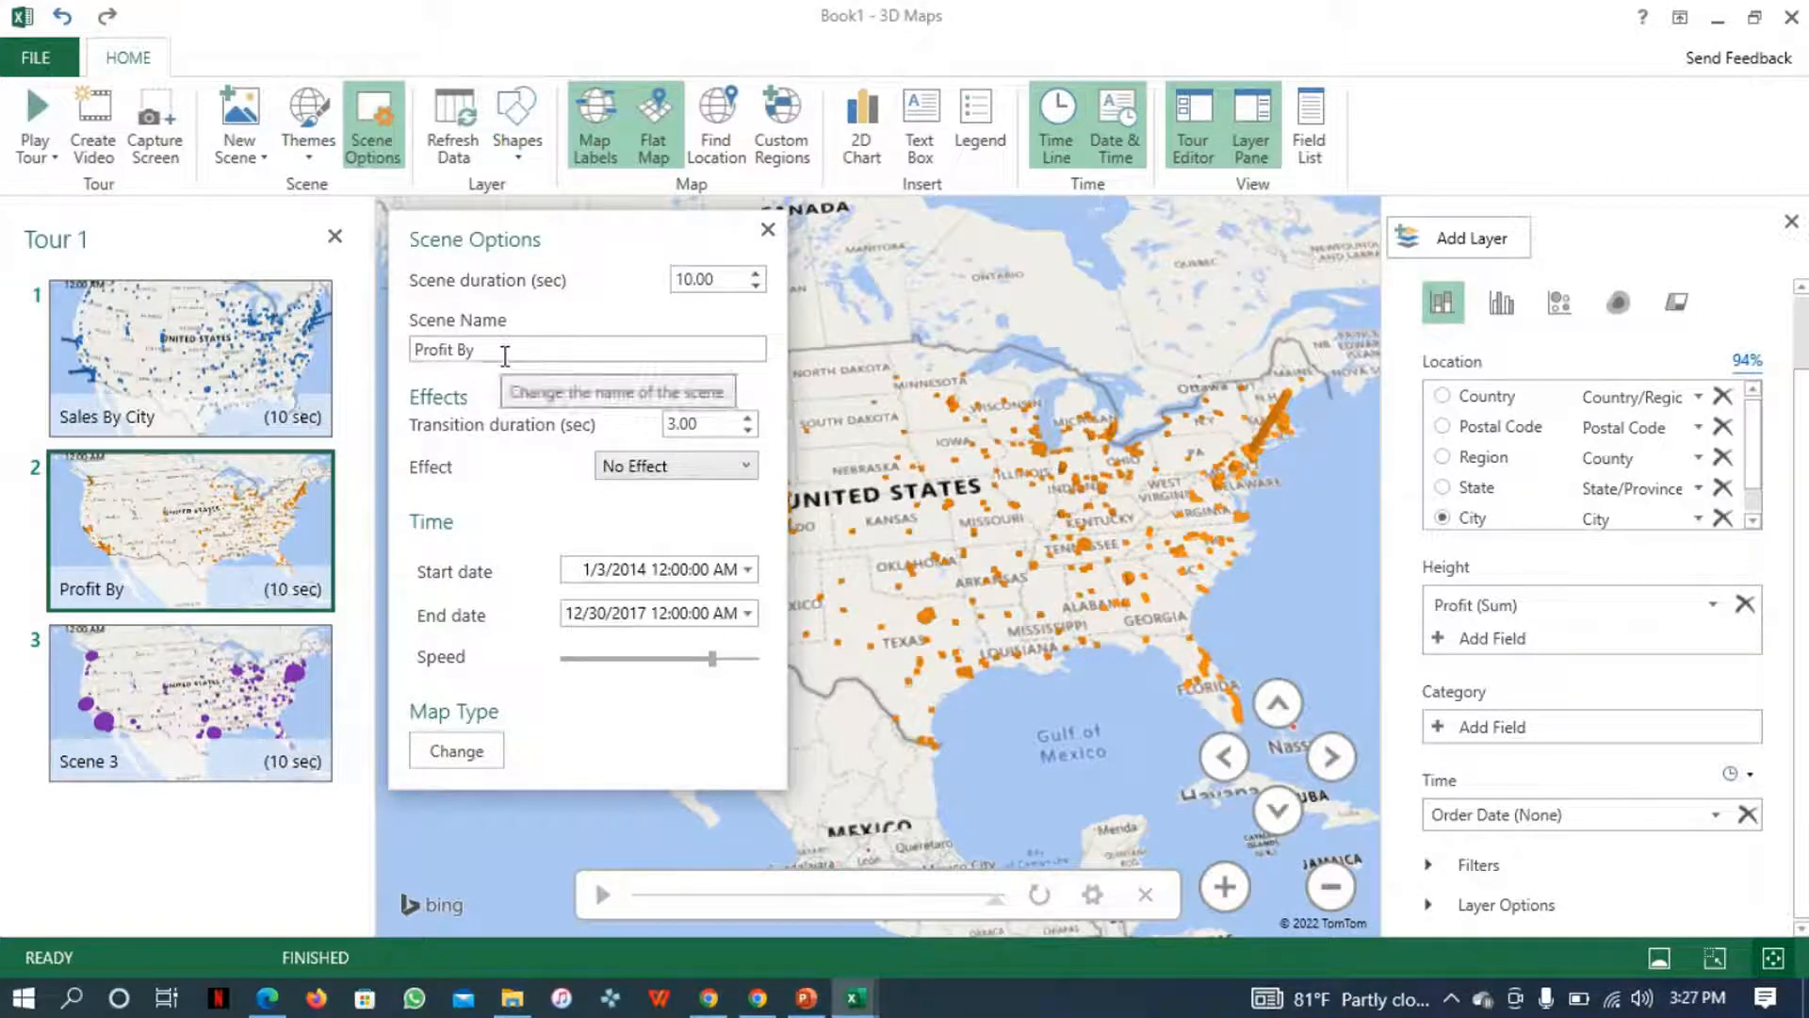
{"action": "type", "text": " City"}
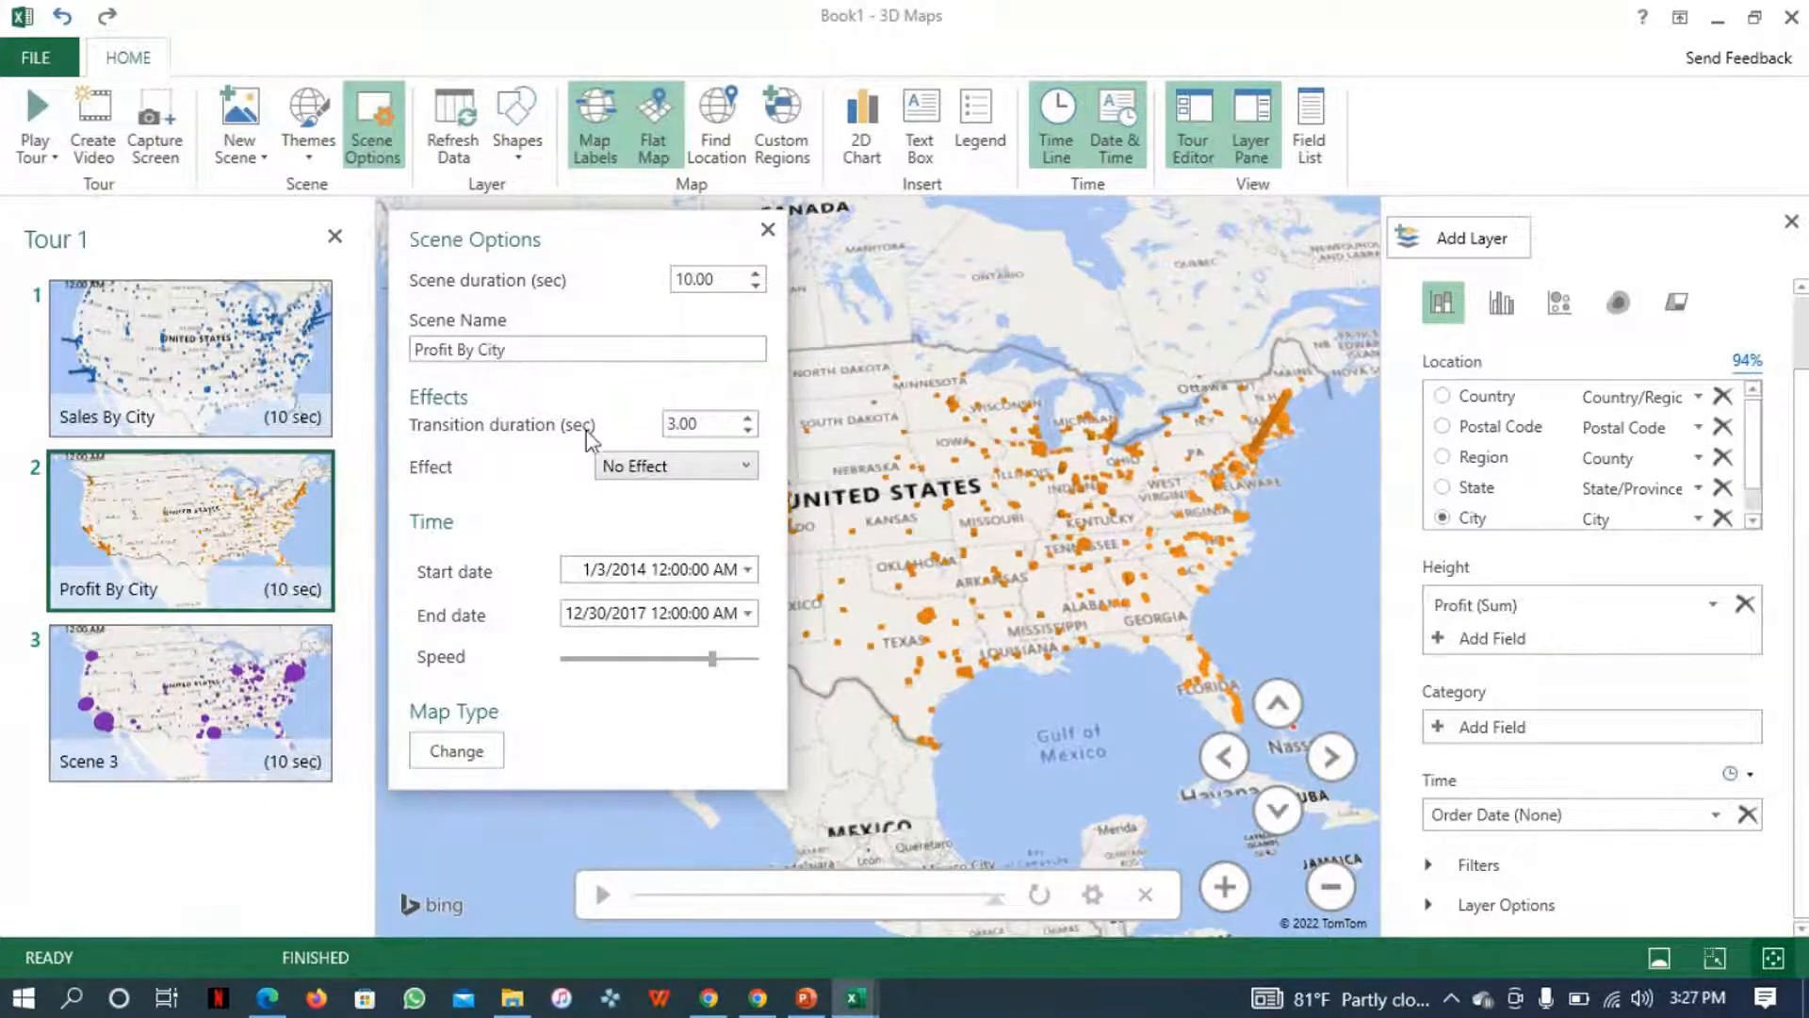
- Give the Profit By City scene the Fly Over effect and slightly increase its effect distance
{"action": "left_click", "coordinate": [703, 467]}
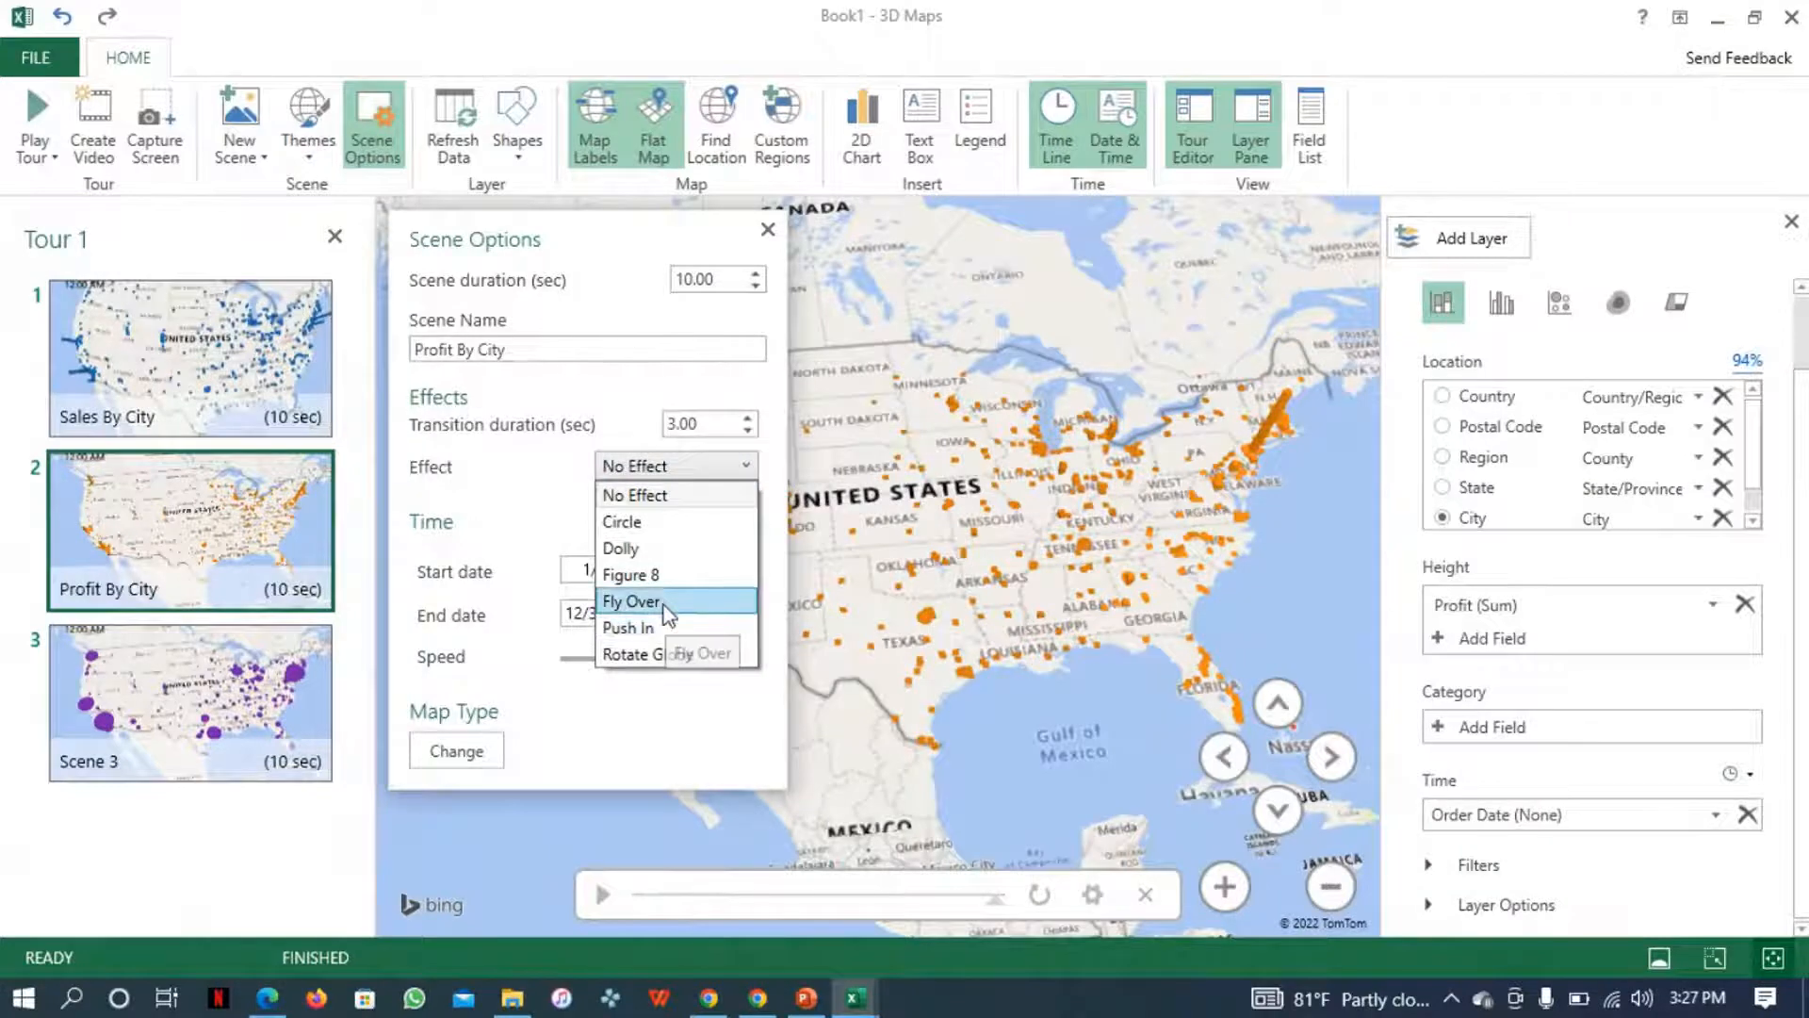
{"action": "left_click", "coordinate": [650, 601]}
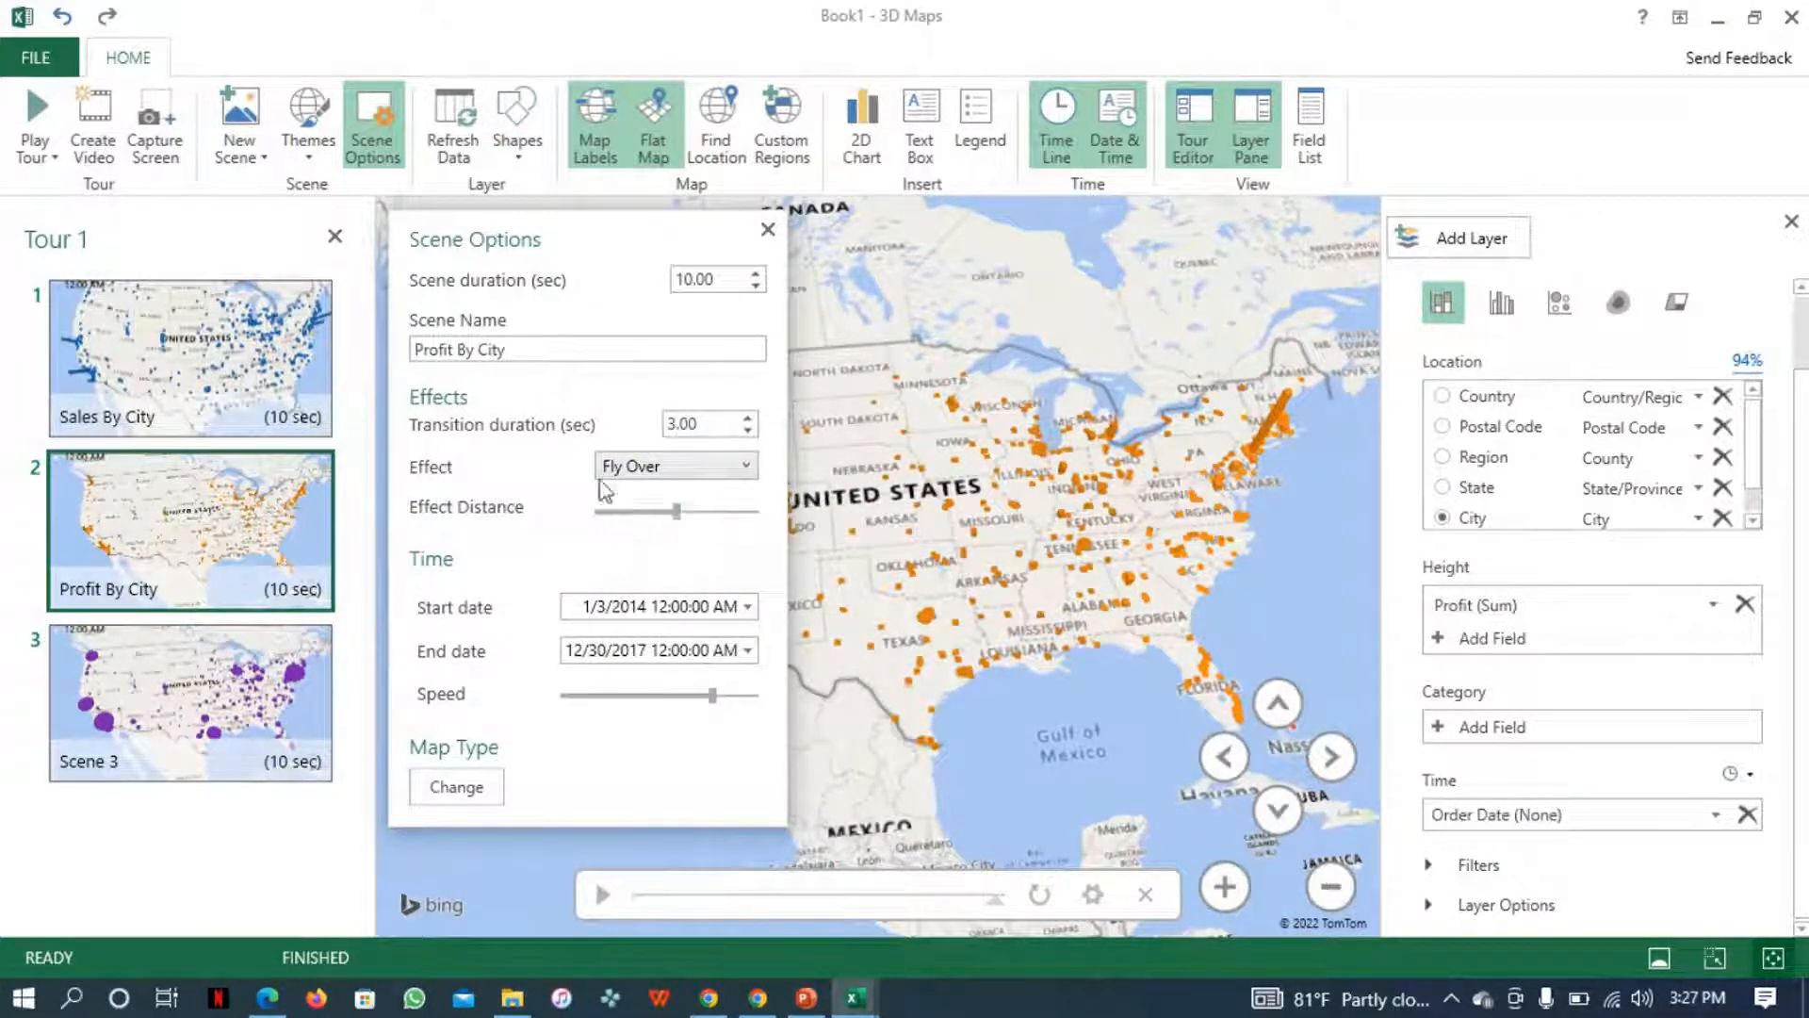
{"action": "left_click_drag", "start_coordinate": [670, 512], "coordinate": [689, 511]}
- Try the Figure 8 effect on Scene 3, then give the scene the Circle effect instead
{"action": "left_click", "coordinate": [216, 735]}
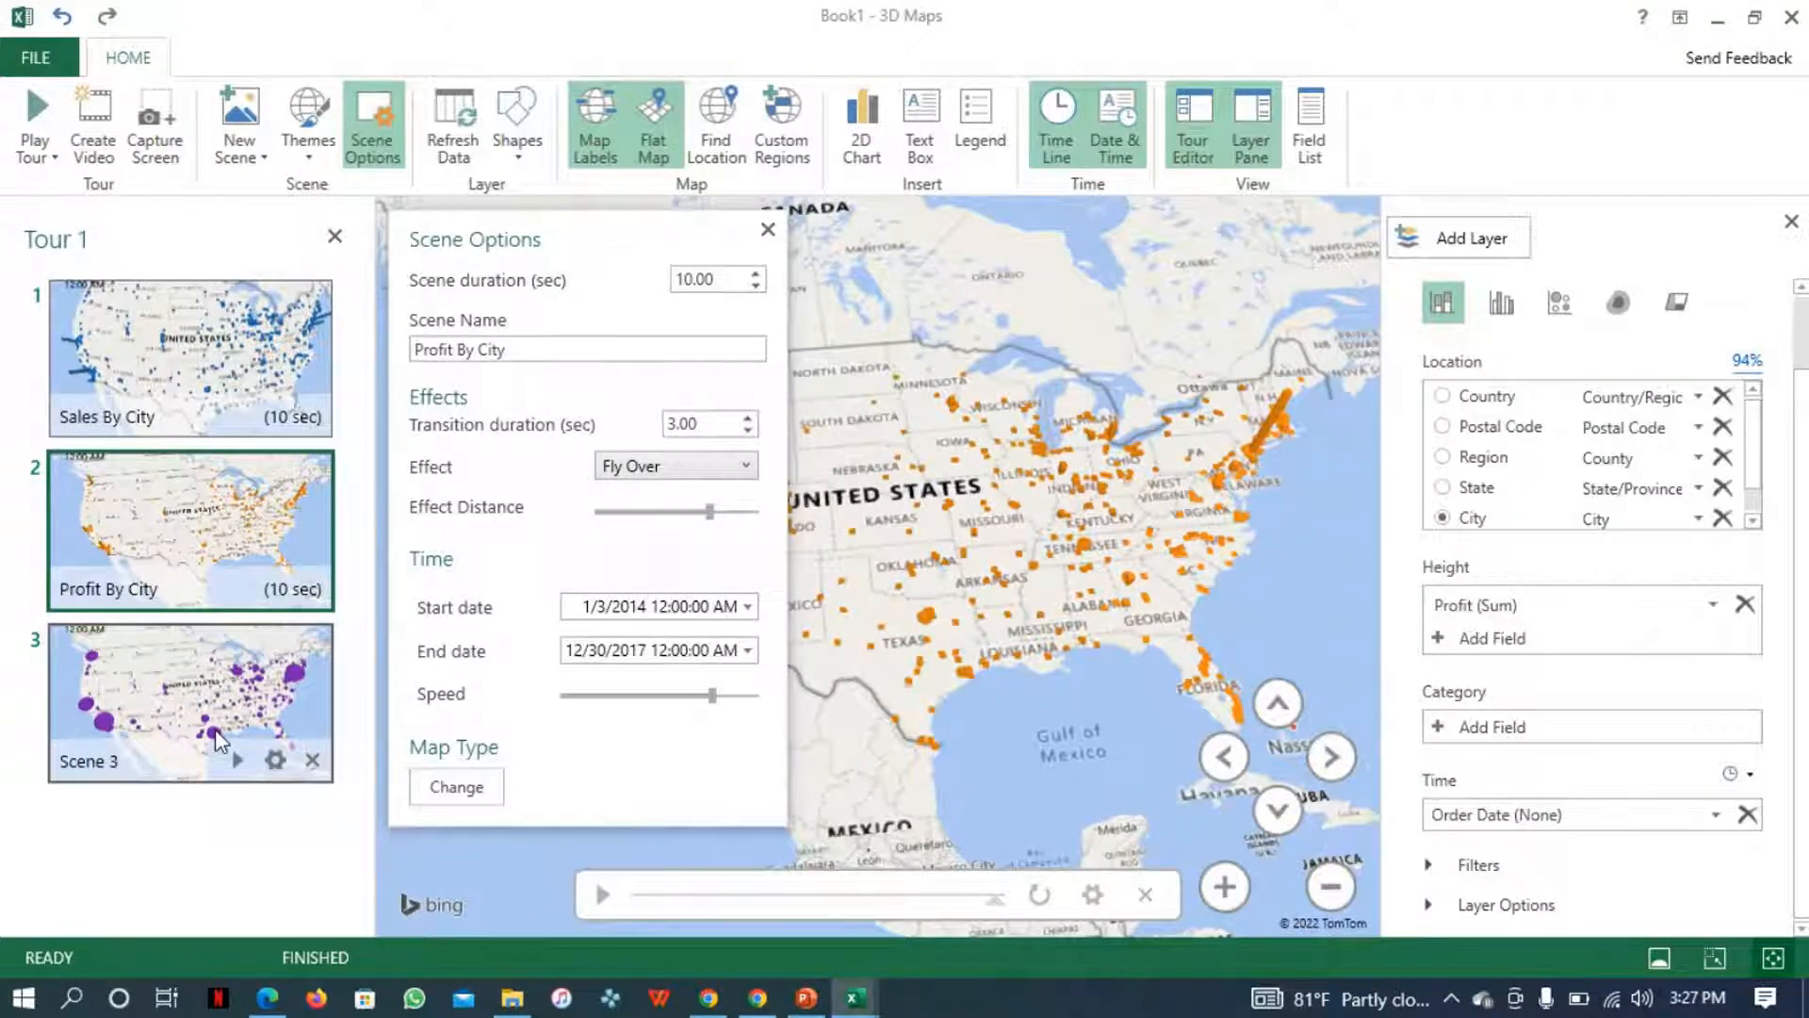
{"action": "left_click", "coordinate": [707, 466]}
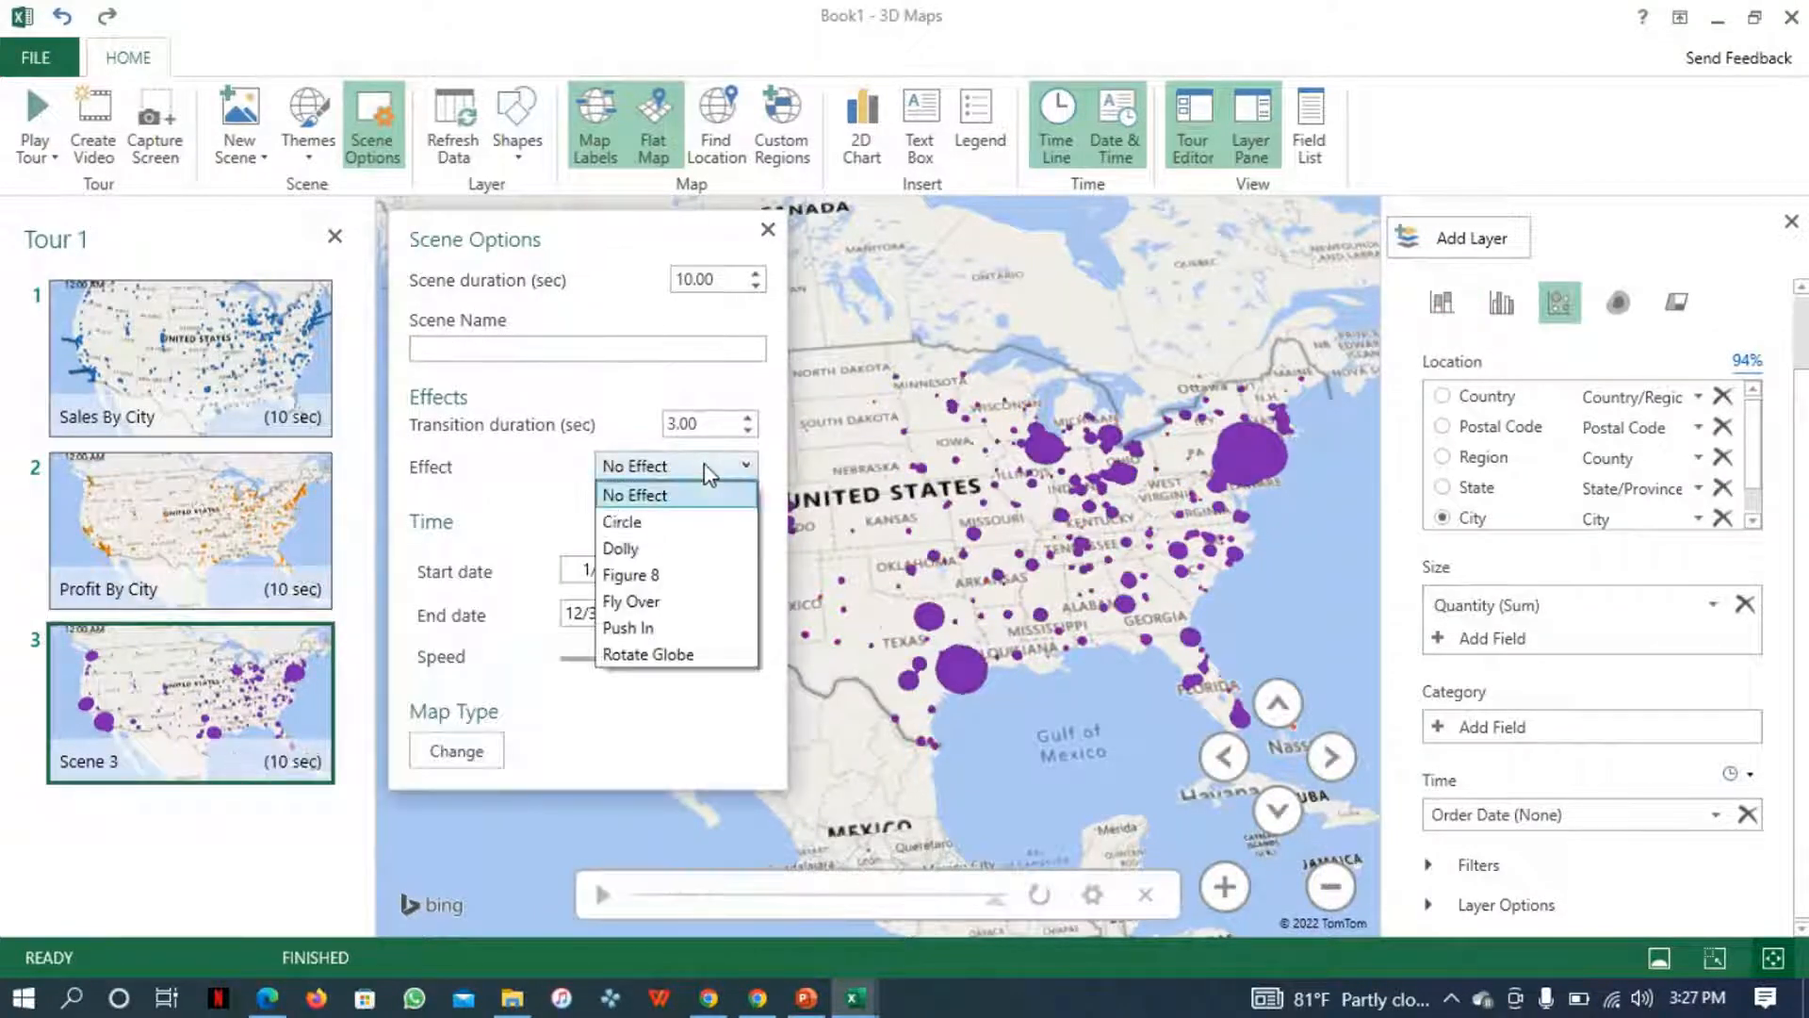
{"action": "left_click", "coordinate": [678, 579]}
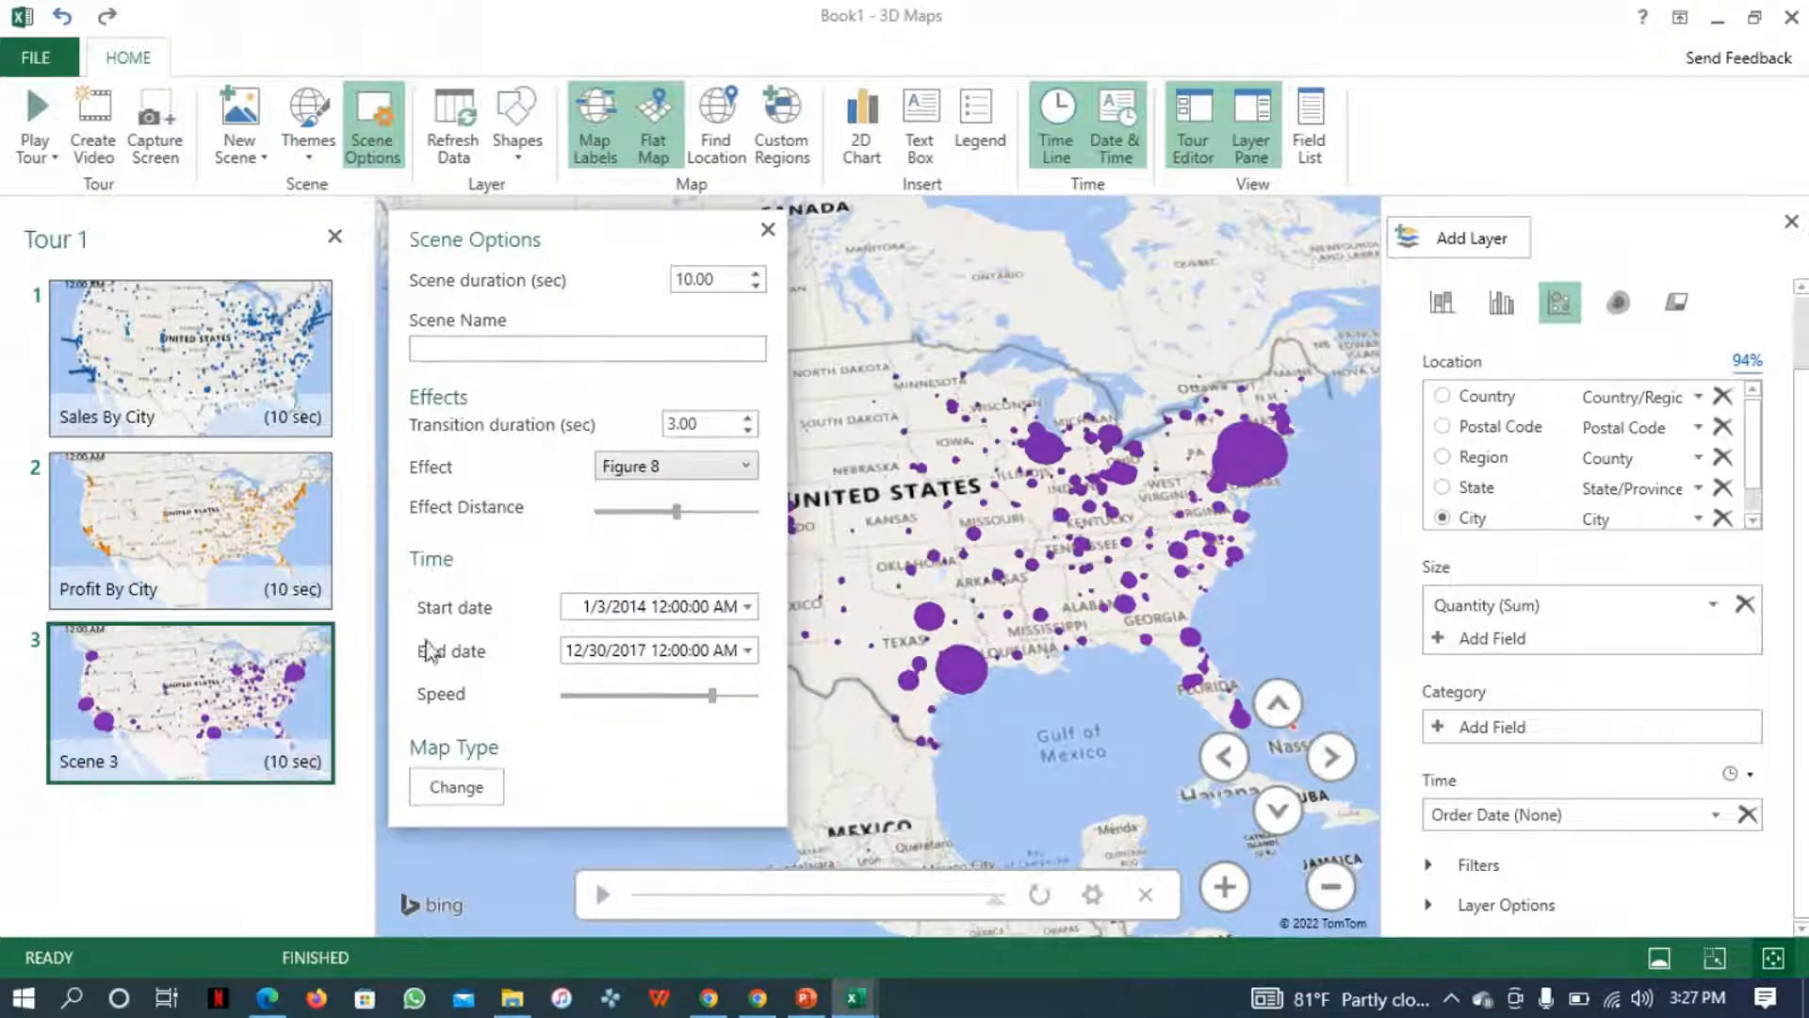
{"action": "left_click", "coordinate": [726, 465]}
{"action": "left_click", "coordinate": [675, 517]}
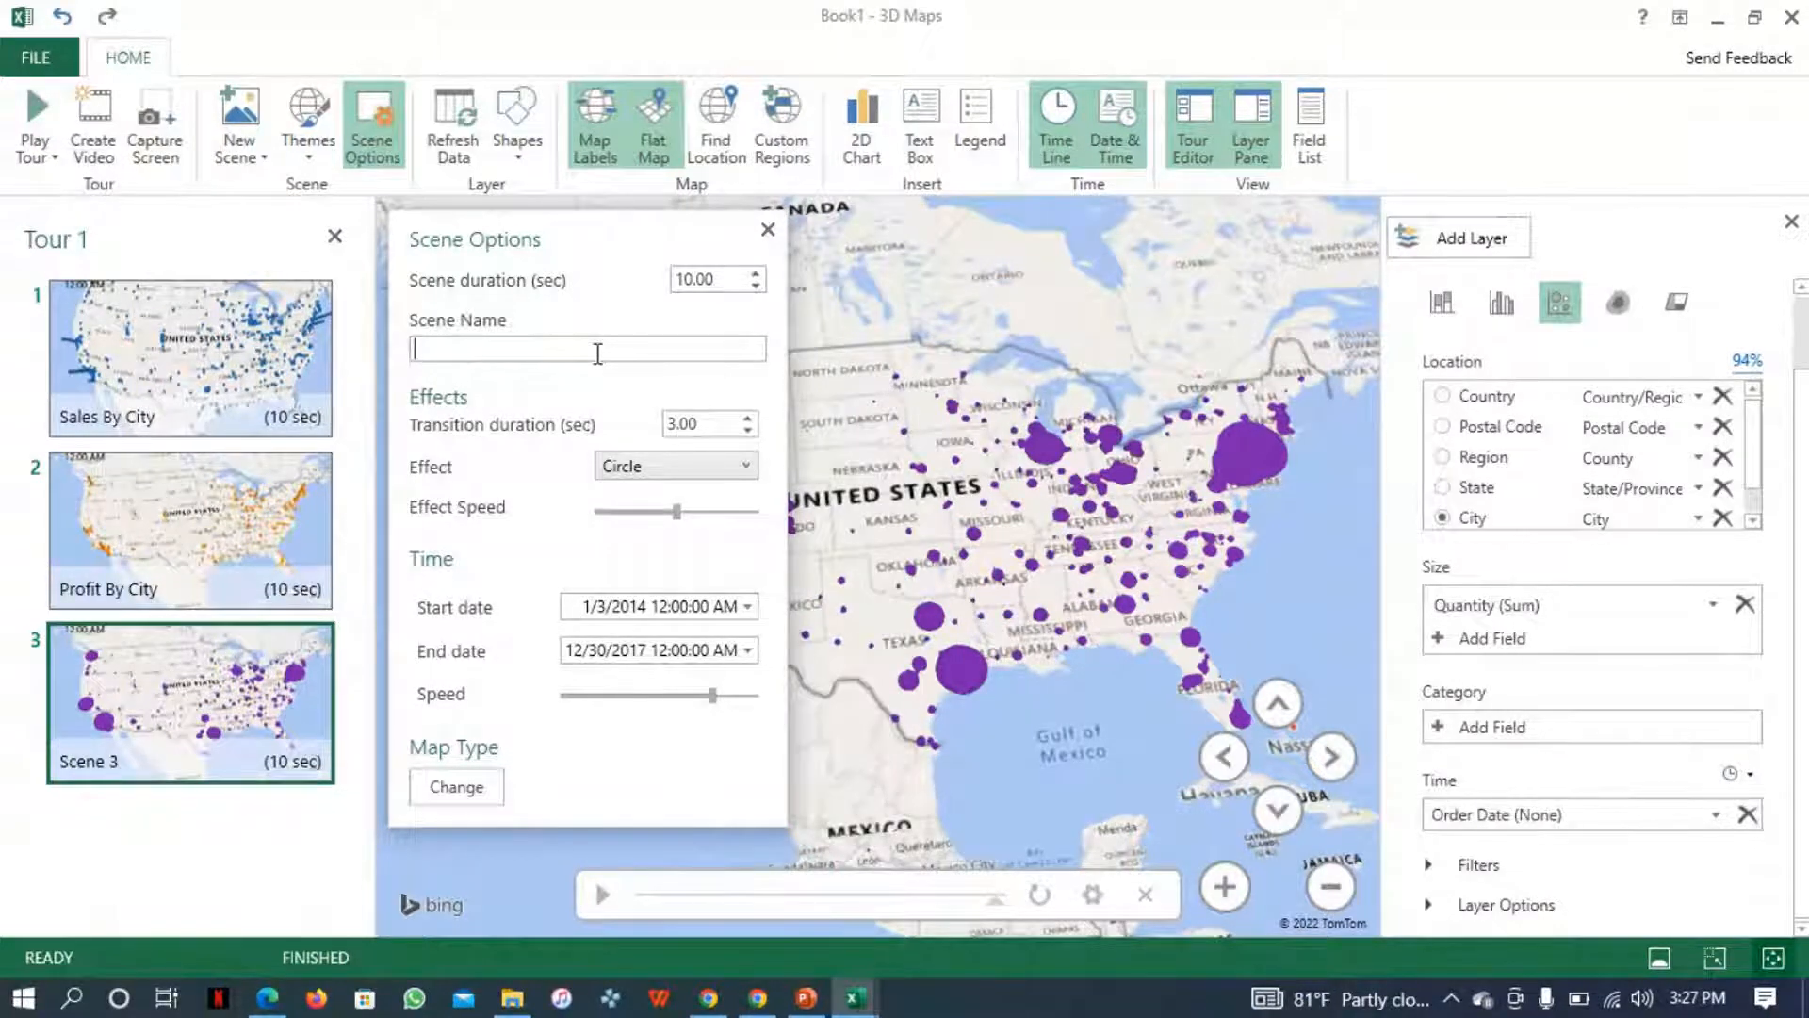
- Name Scene 3 "Quantity Ordered By City" and close the scene options
{"action": "type", "text": "Qu"}
{"action": "key", "text": "BackSpace"}
{"action": "type", "text": "ntity"}
{"action": "type", "text": "ty "}
{"action": "type", "text": "Orde"}
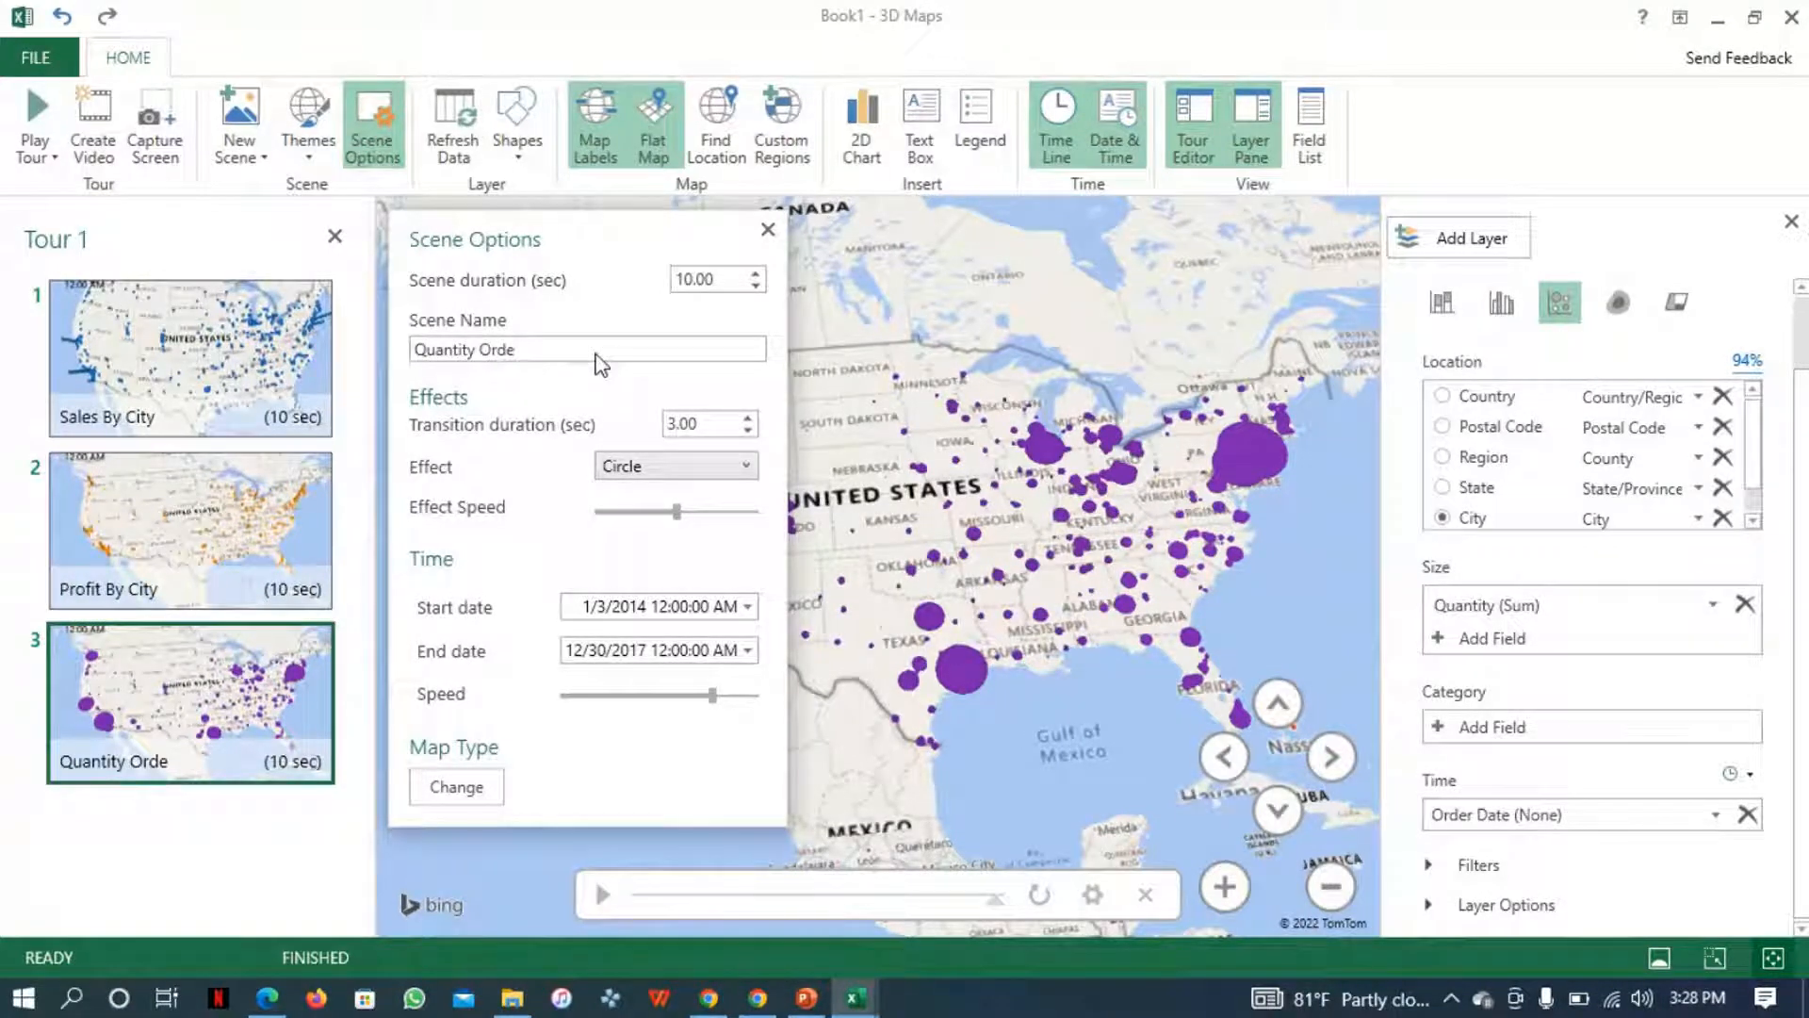
{"action": "type", "text": "red By City"}
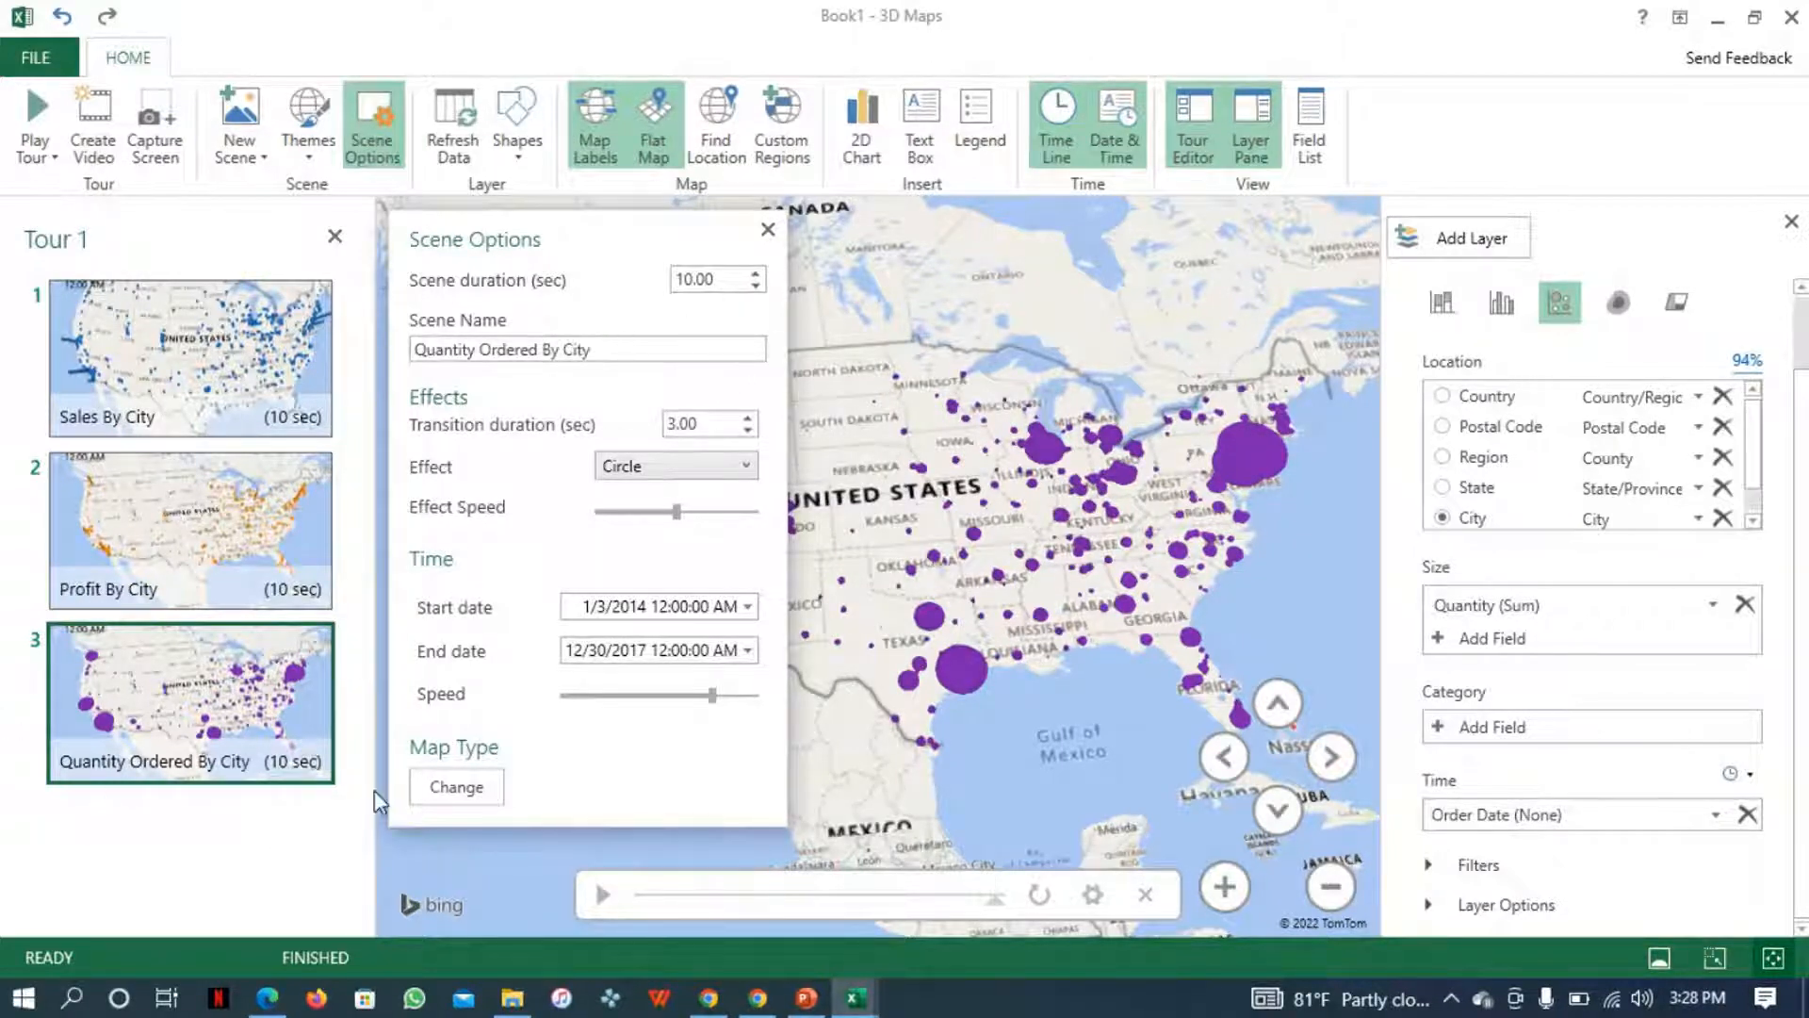
{"action": "left_click", "coordinate": [768, 230]}
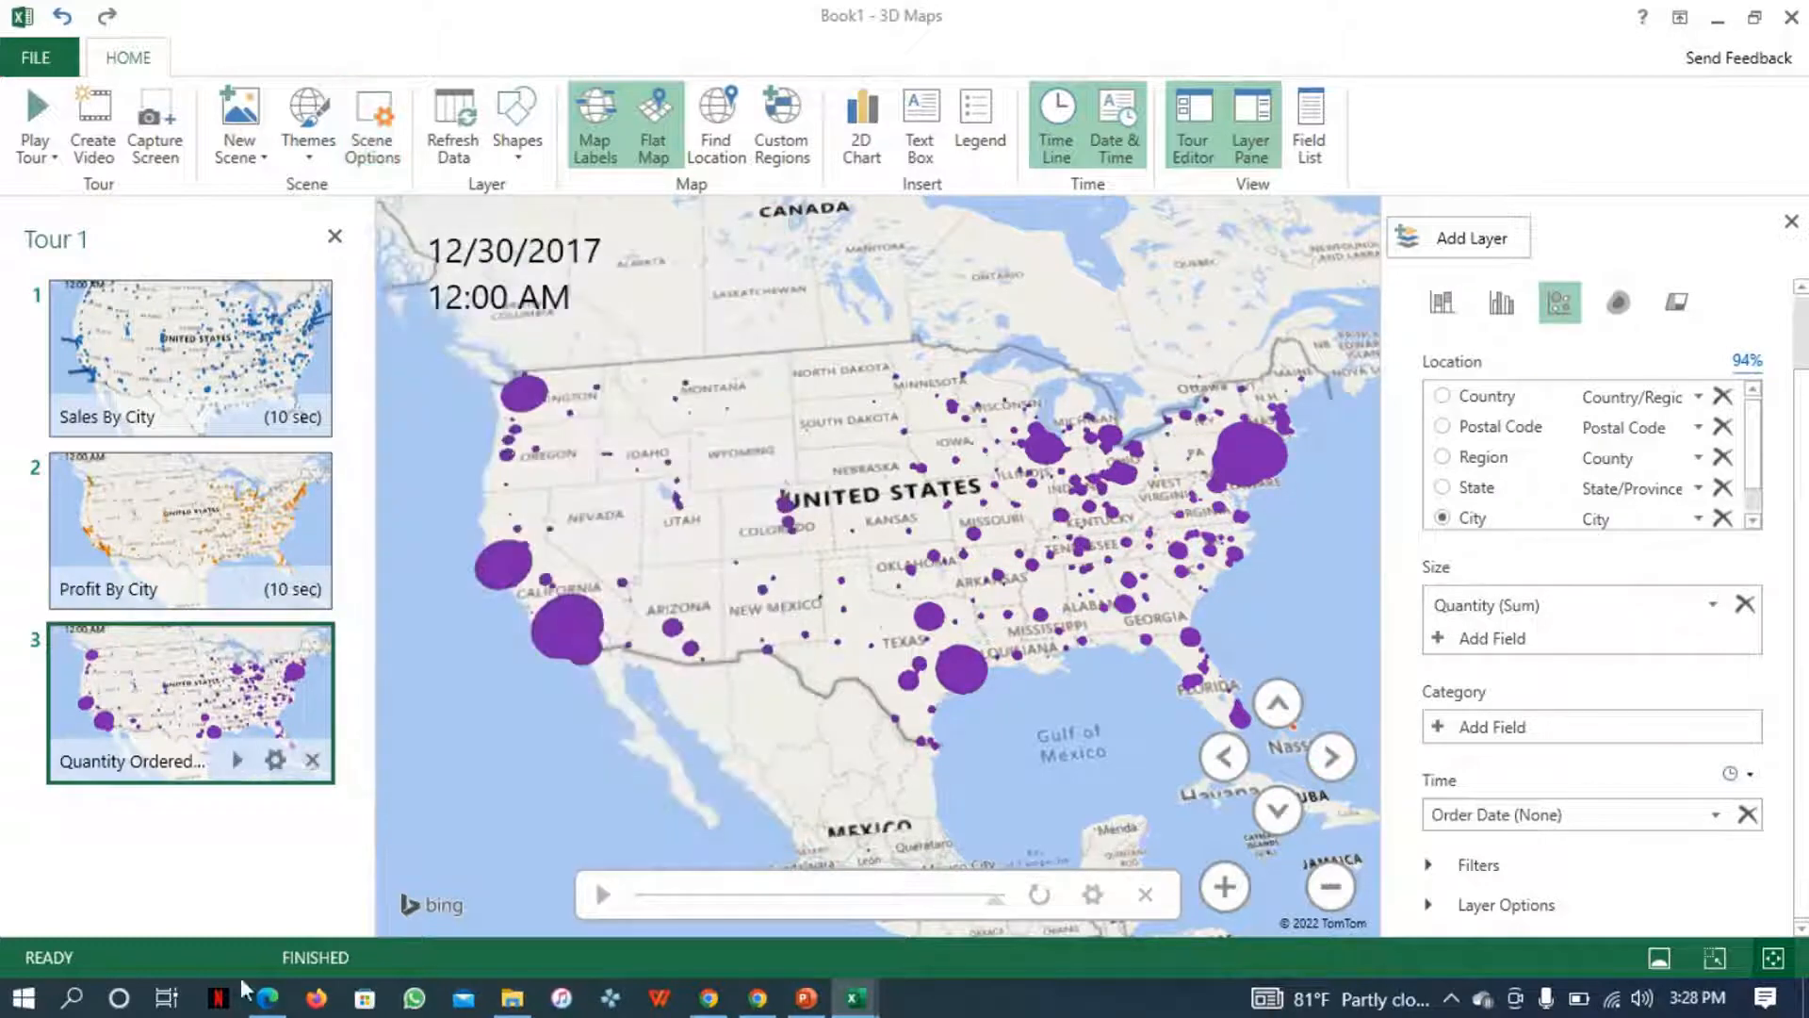
- Add a fourth scene as a copy of Quantity Ordered By City and map its data by Region
{"action": "left_click", "coordinate": [240, 146]}
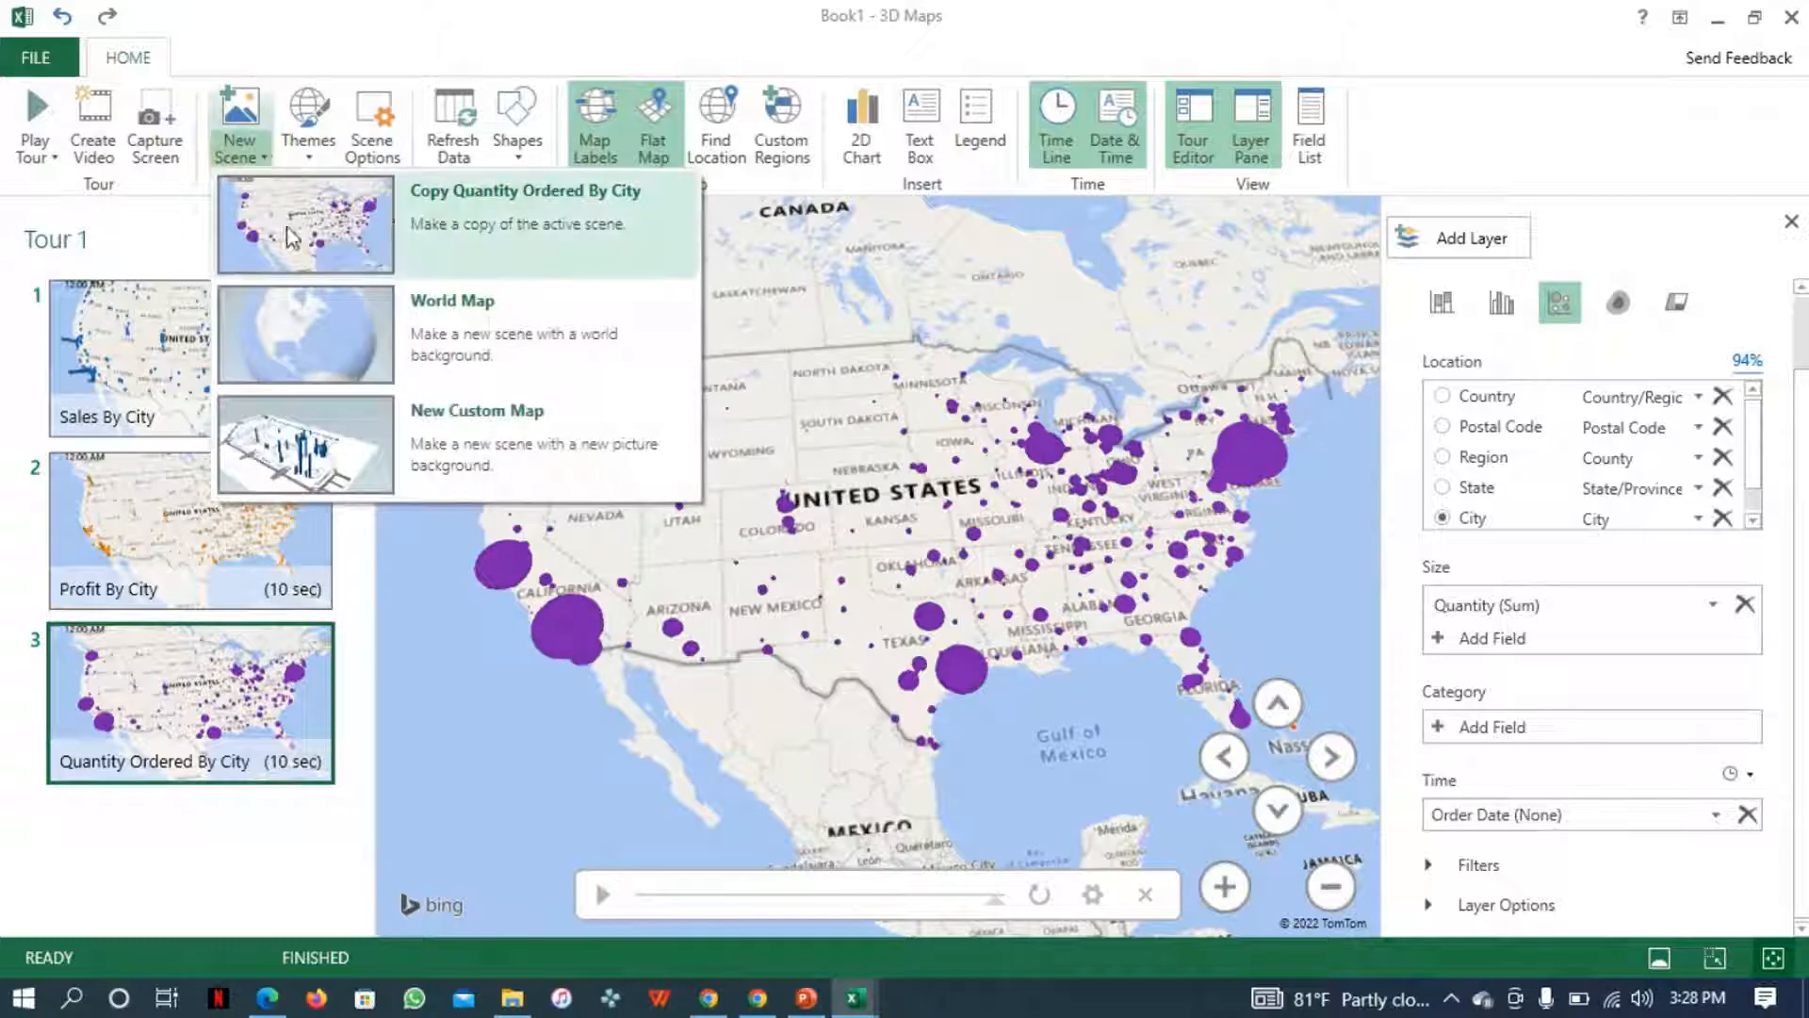
{"action": "left_click", "coordinate": [339, 269]}
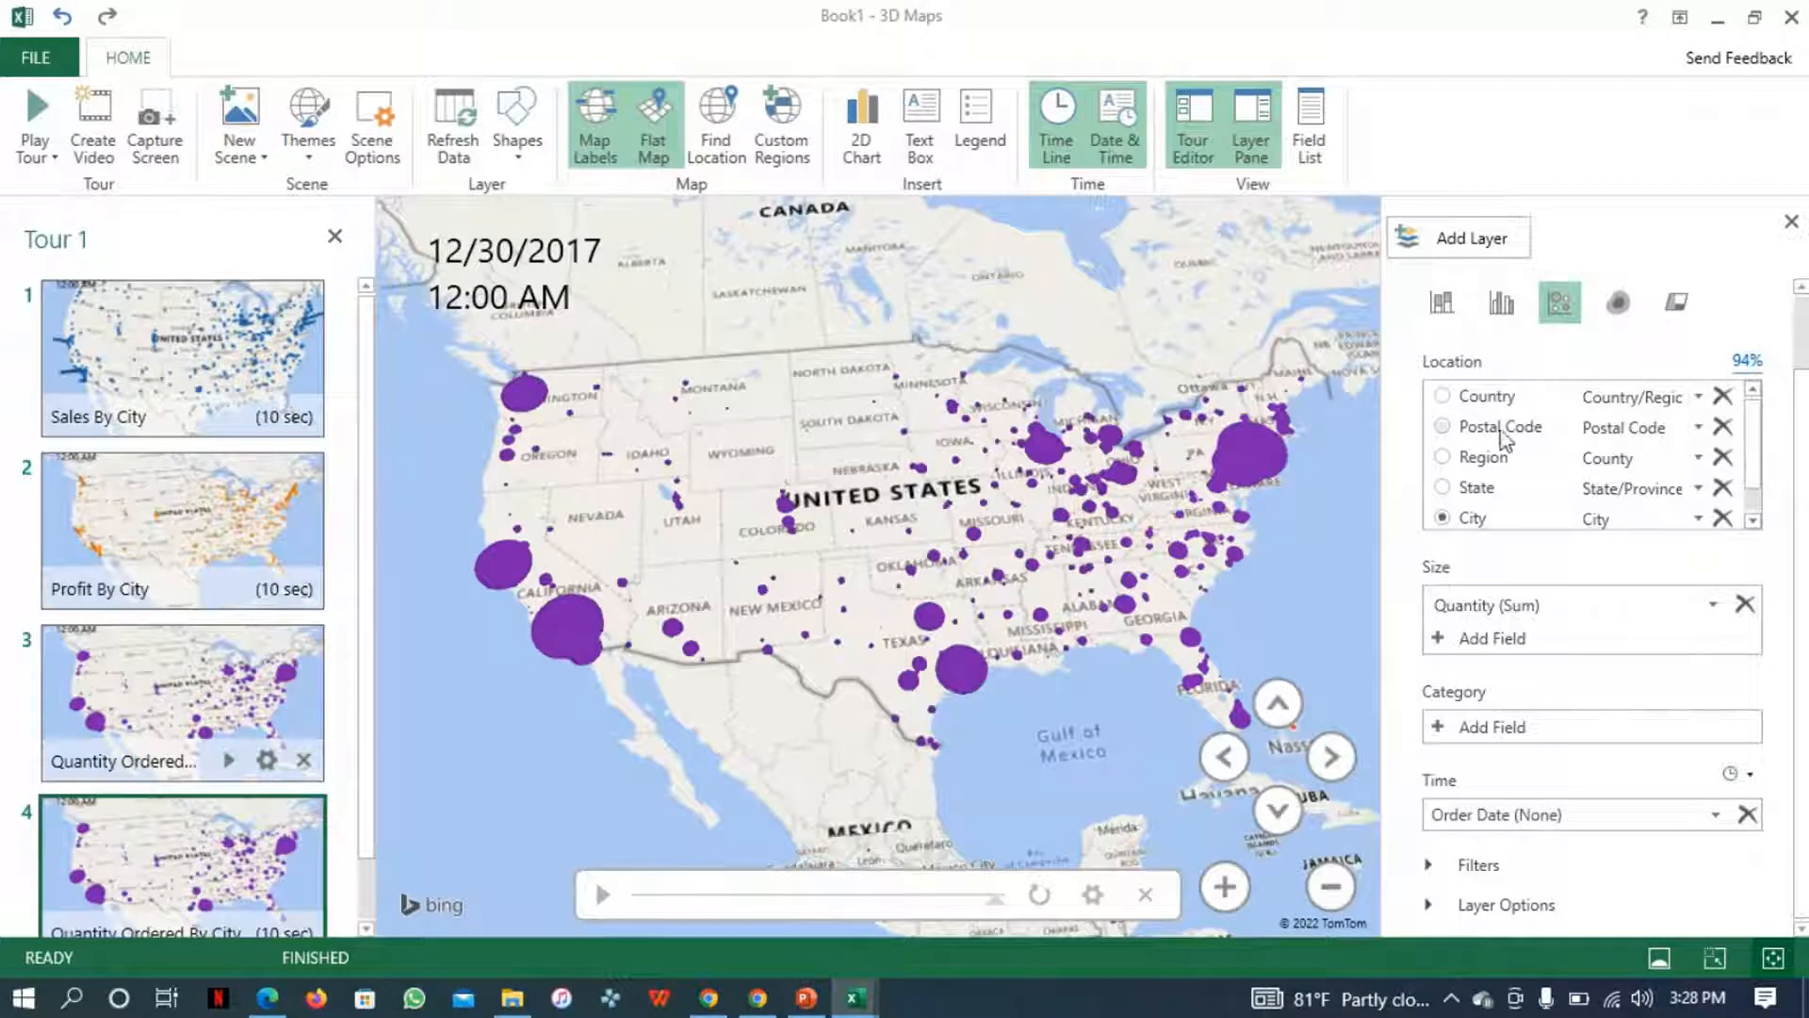
{"action": "left_click", "coordinate": [1443, 459]}
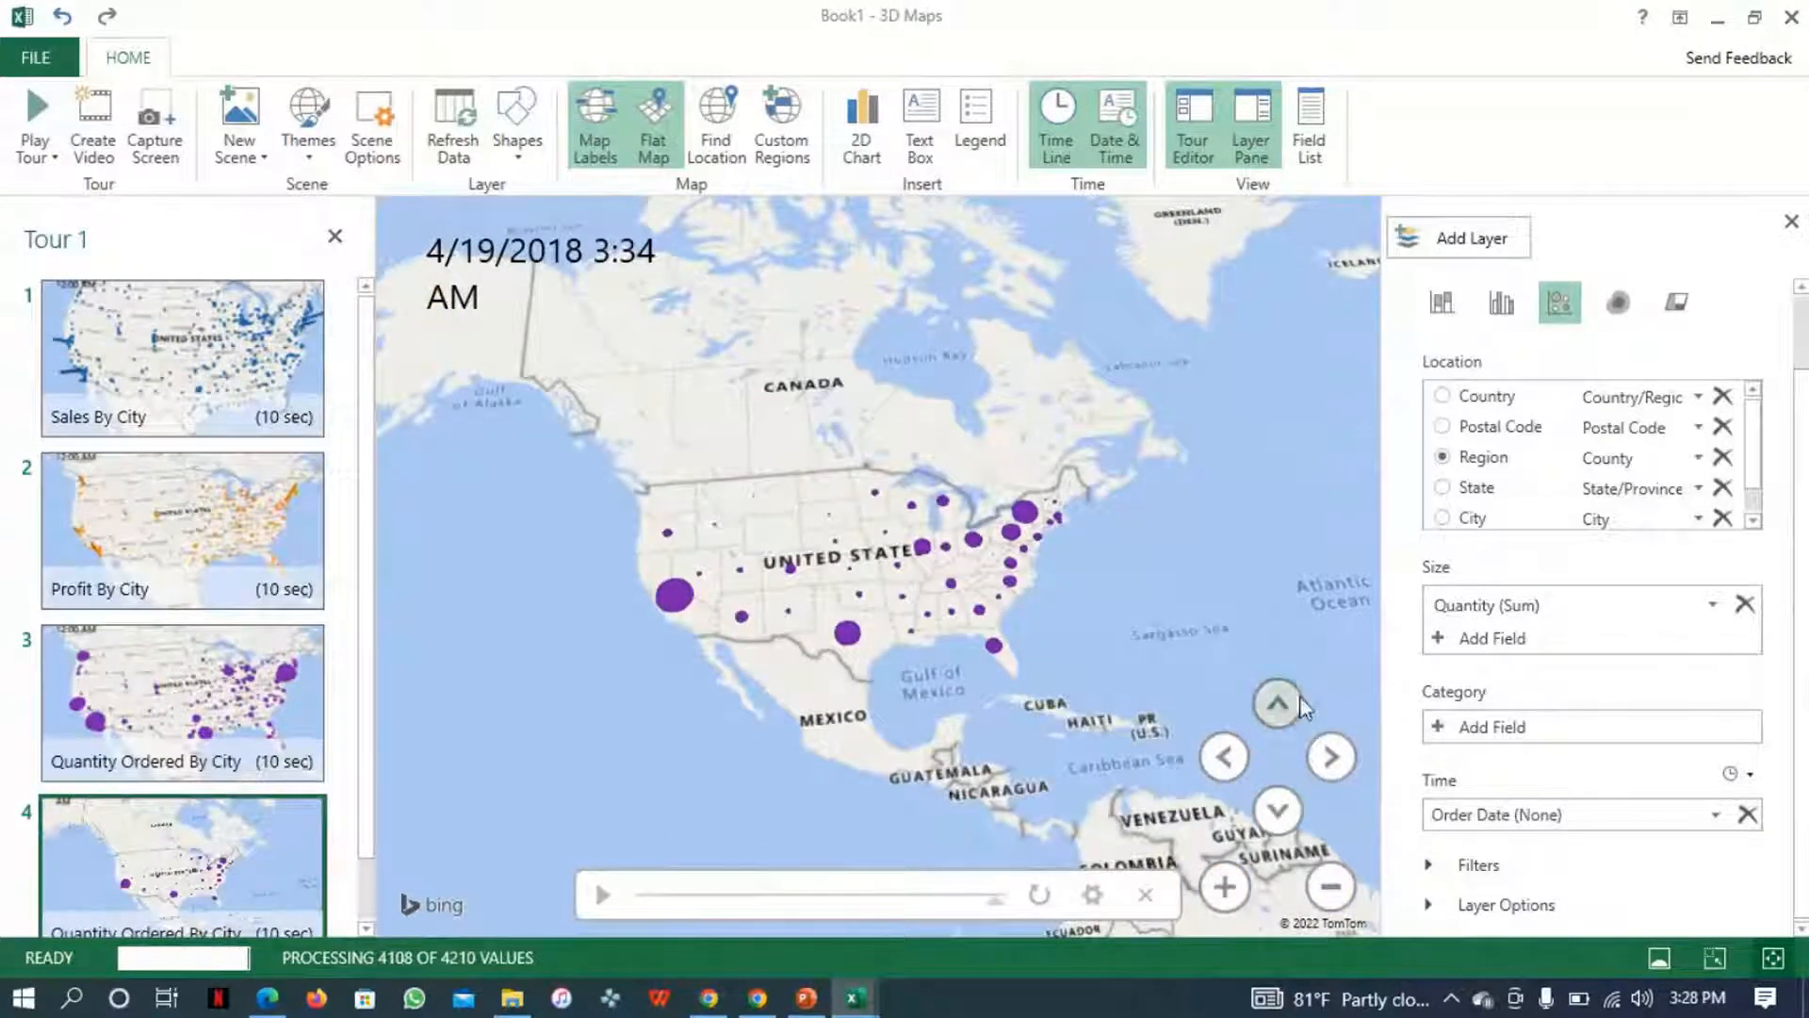
- Replace Quantity with Profit as the bubble size in the fourth scene
{"action": "left_click", "coordinate": [1713, 605]}
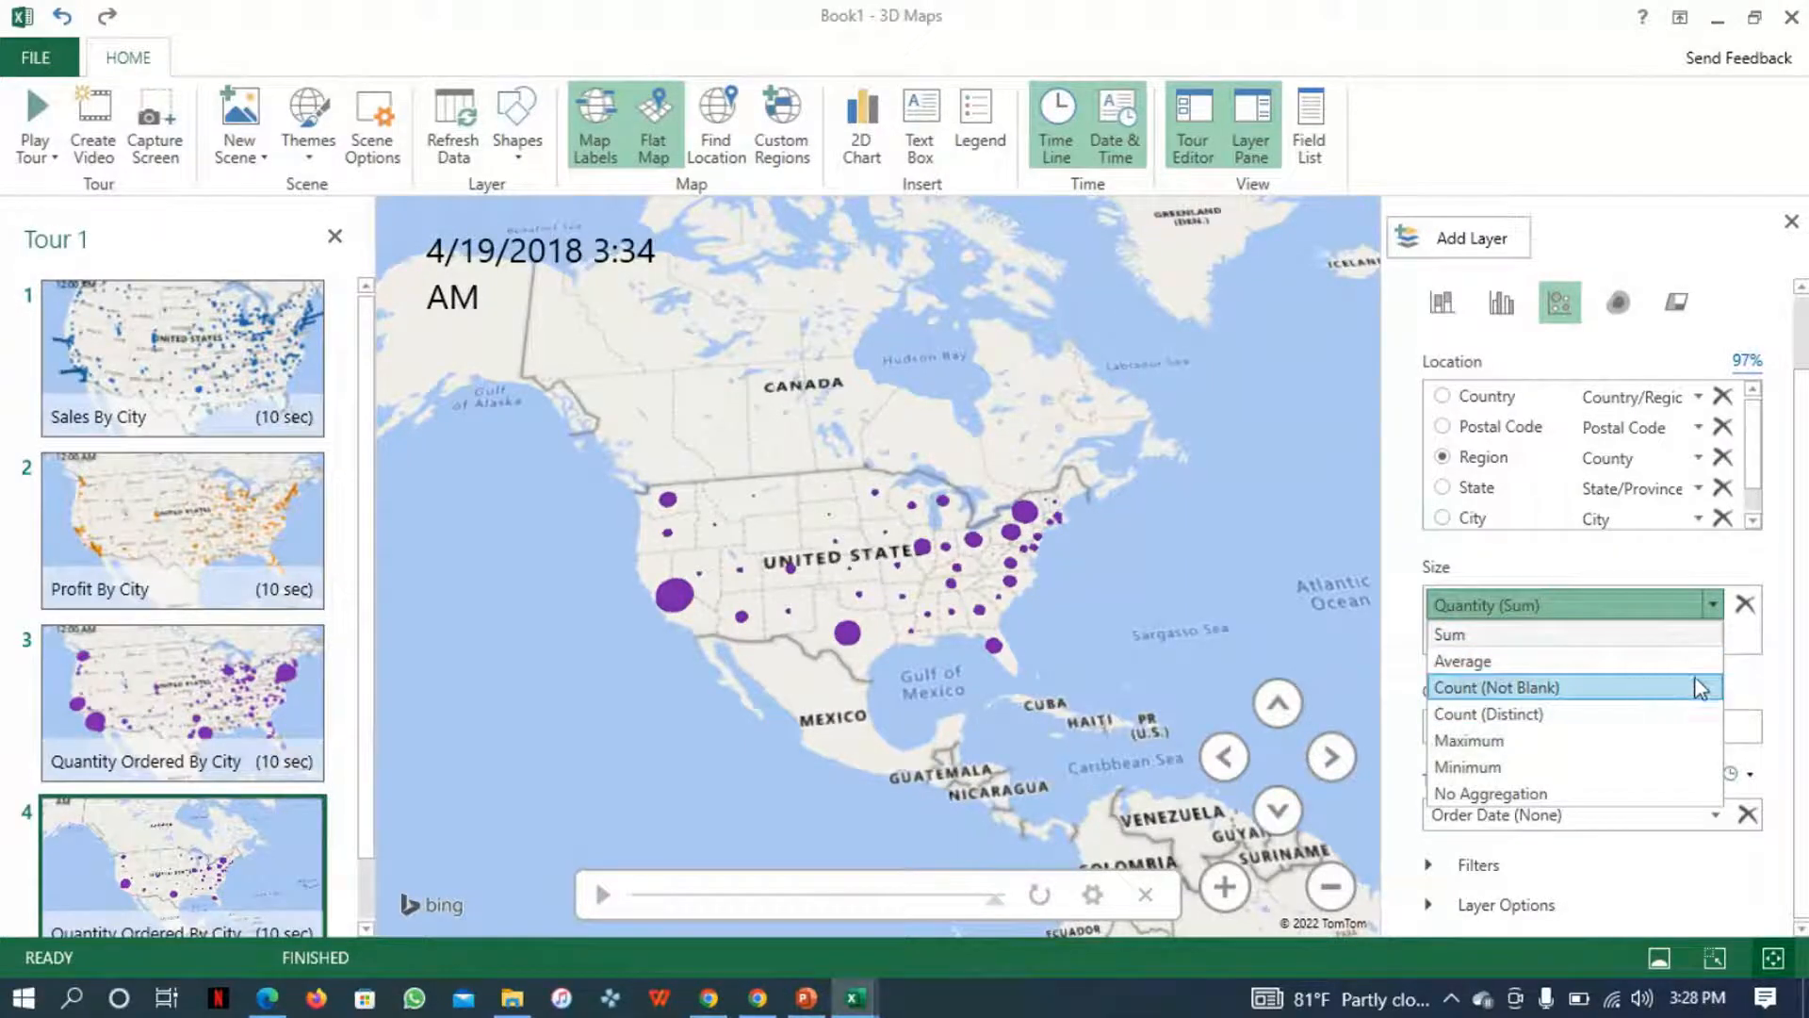
{"action": "left_click", "coordinate": [1650, 631]}
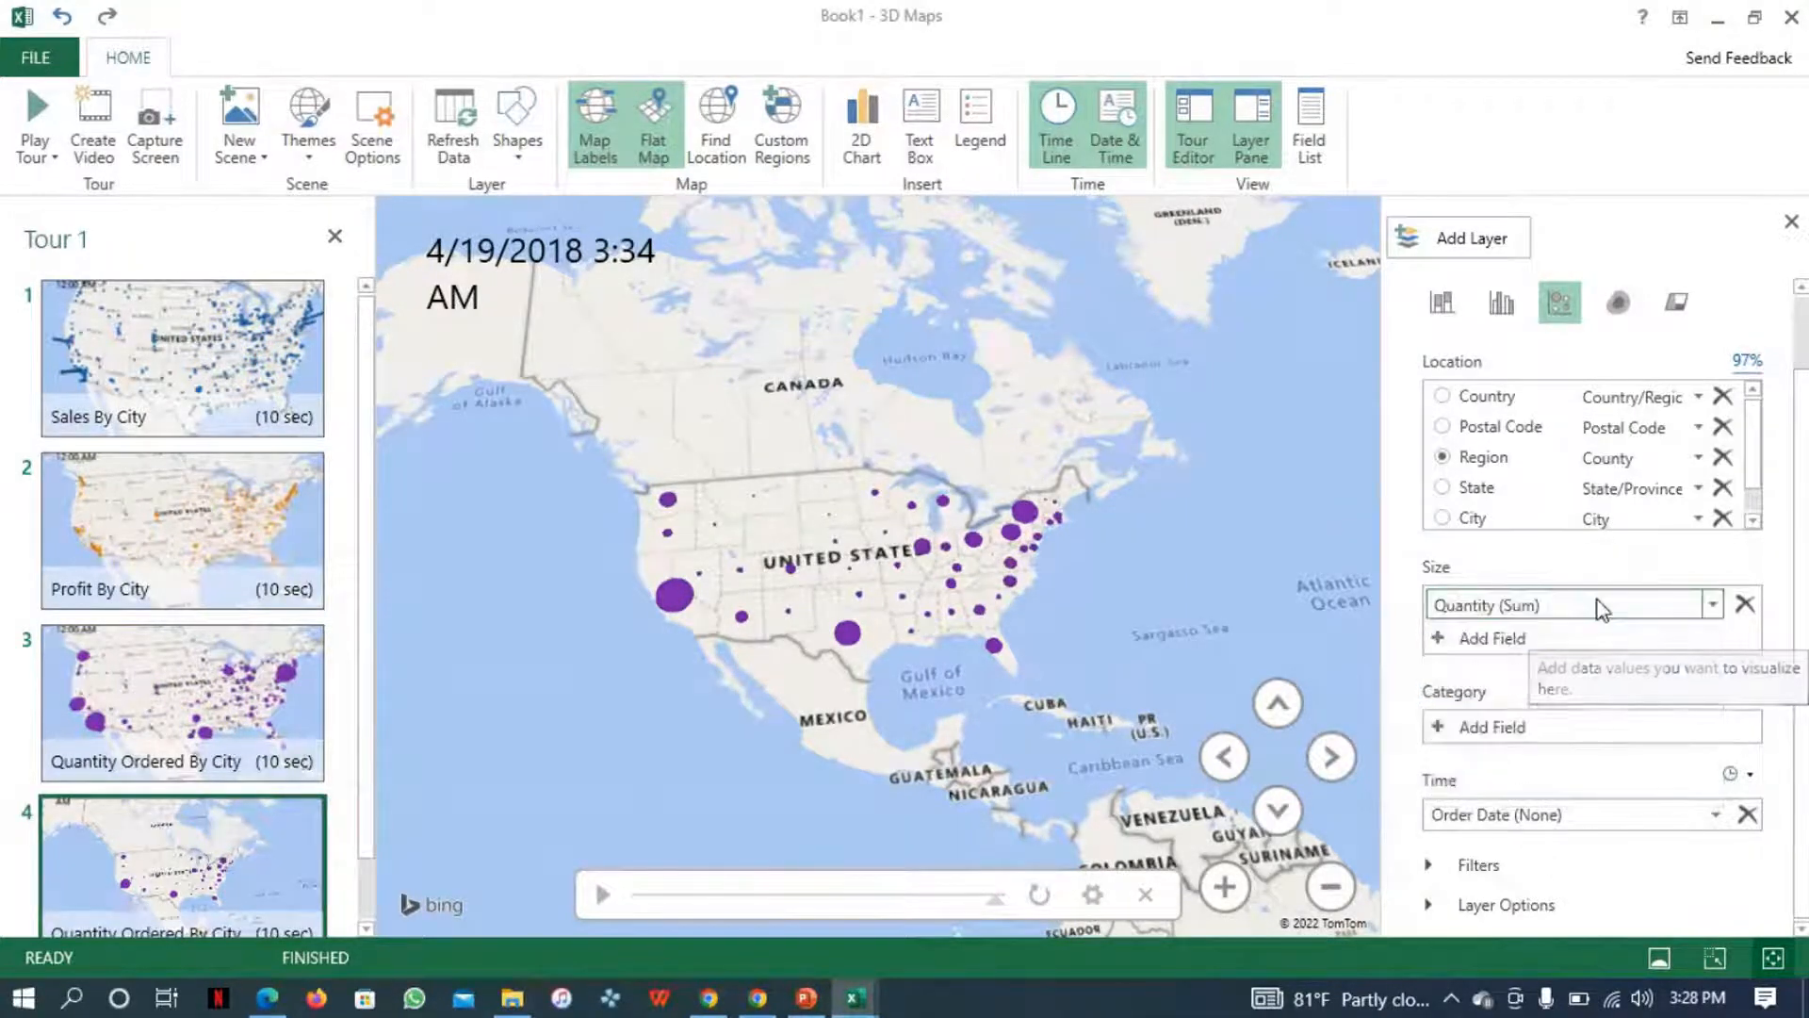
{"action": "left_click", "coordinate": [1747, 608]}
{"action": "left_click", "coordinate": [1524, 642]}
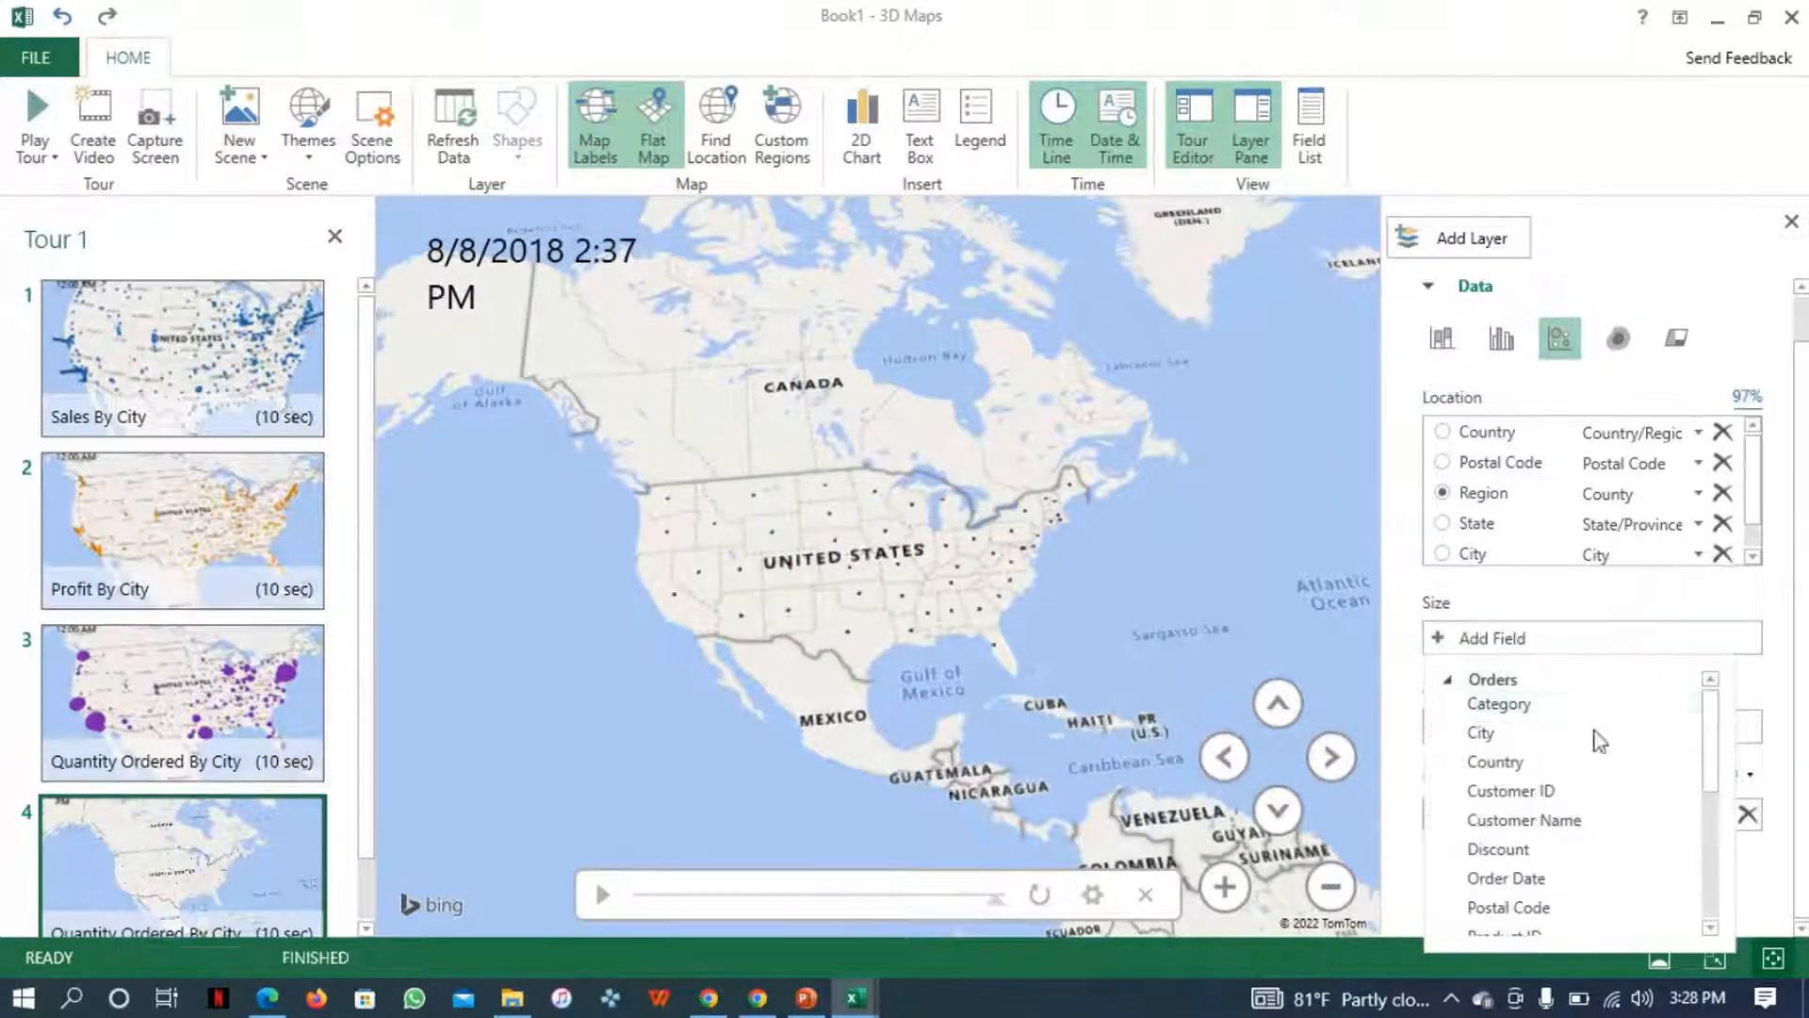
{"action": "left_click_drag", "start_coordinate": [1701, 735], "coordinate": [1708, 830]}
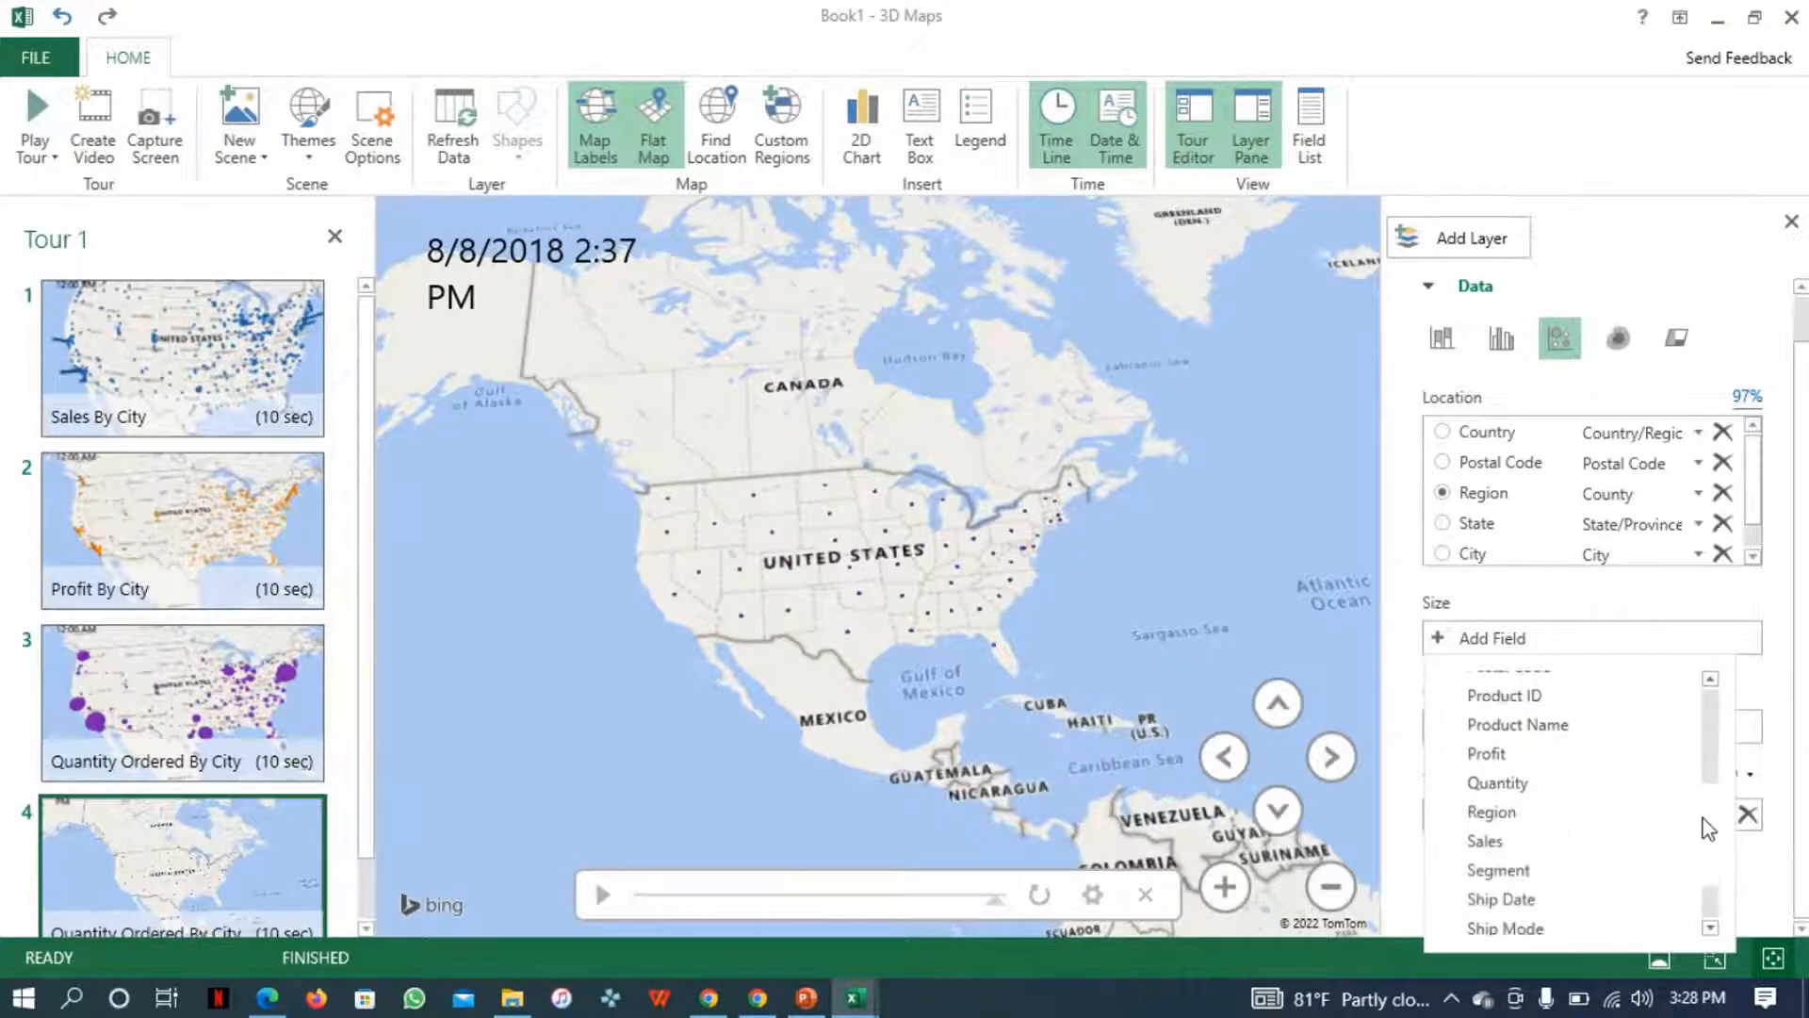
{"action": "left_click", "coordinate": [1535, 755]}
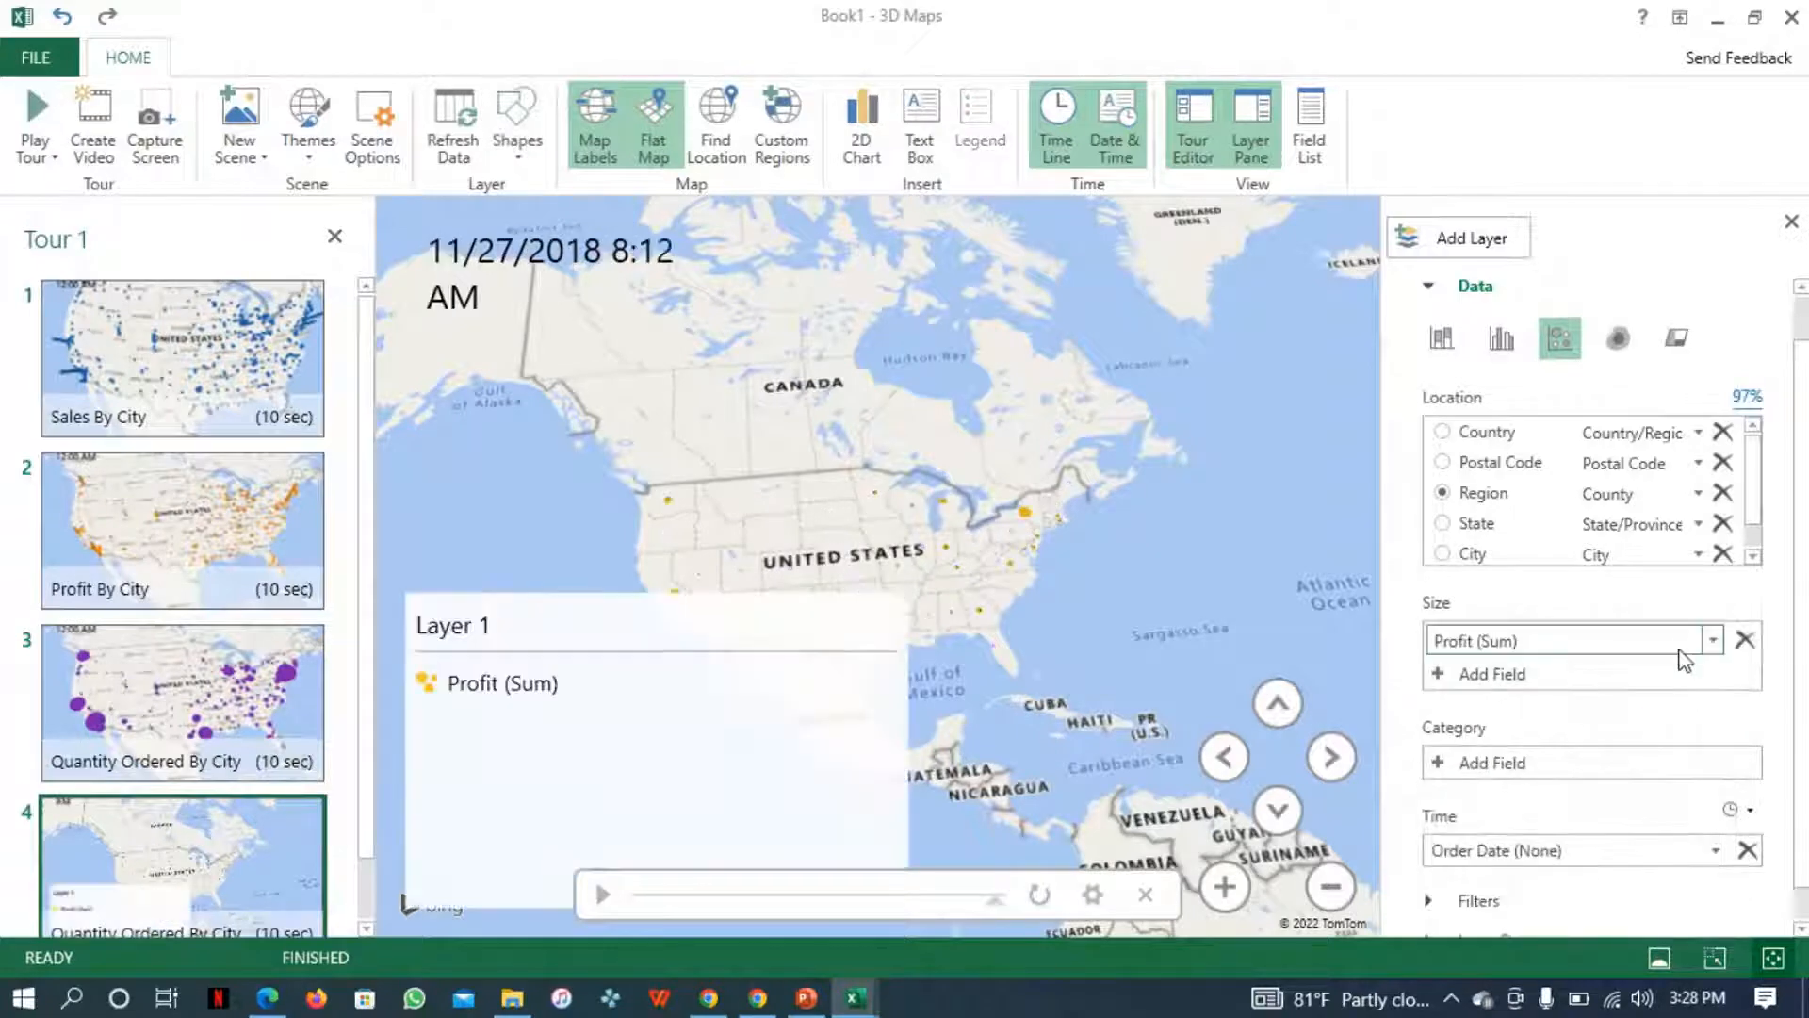
- Add Sales as a second size field beside Profit and delete the Layer 1 legend from the map
{"action": "left_click", "coordinate": [1507, 677]}
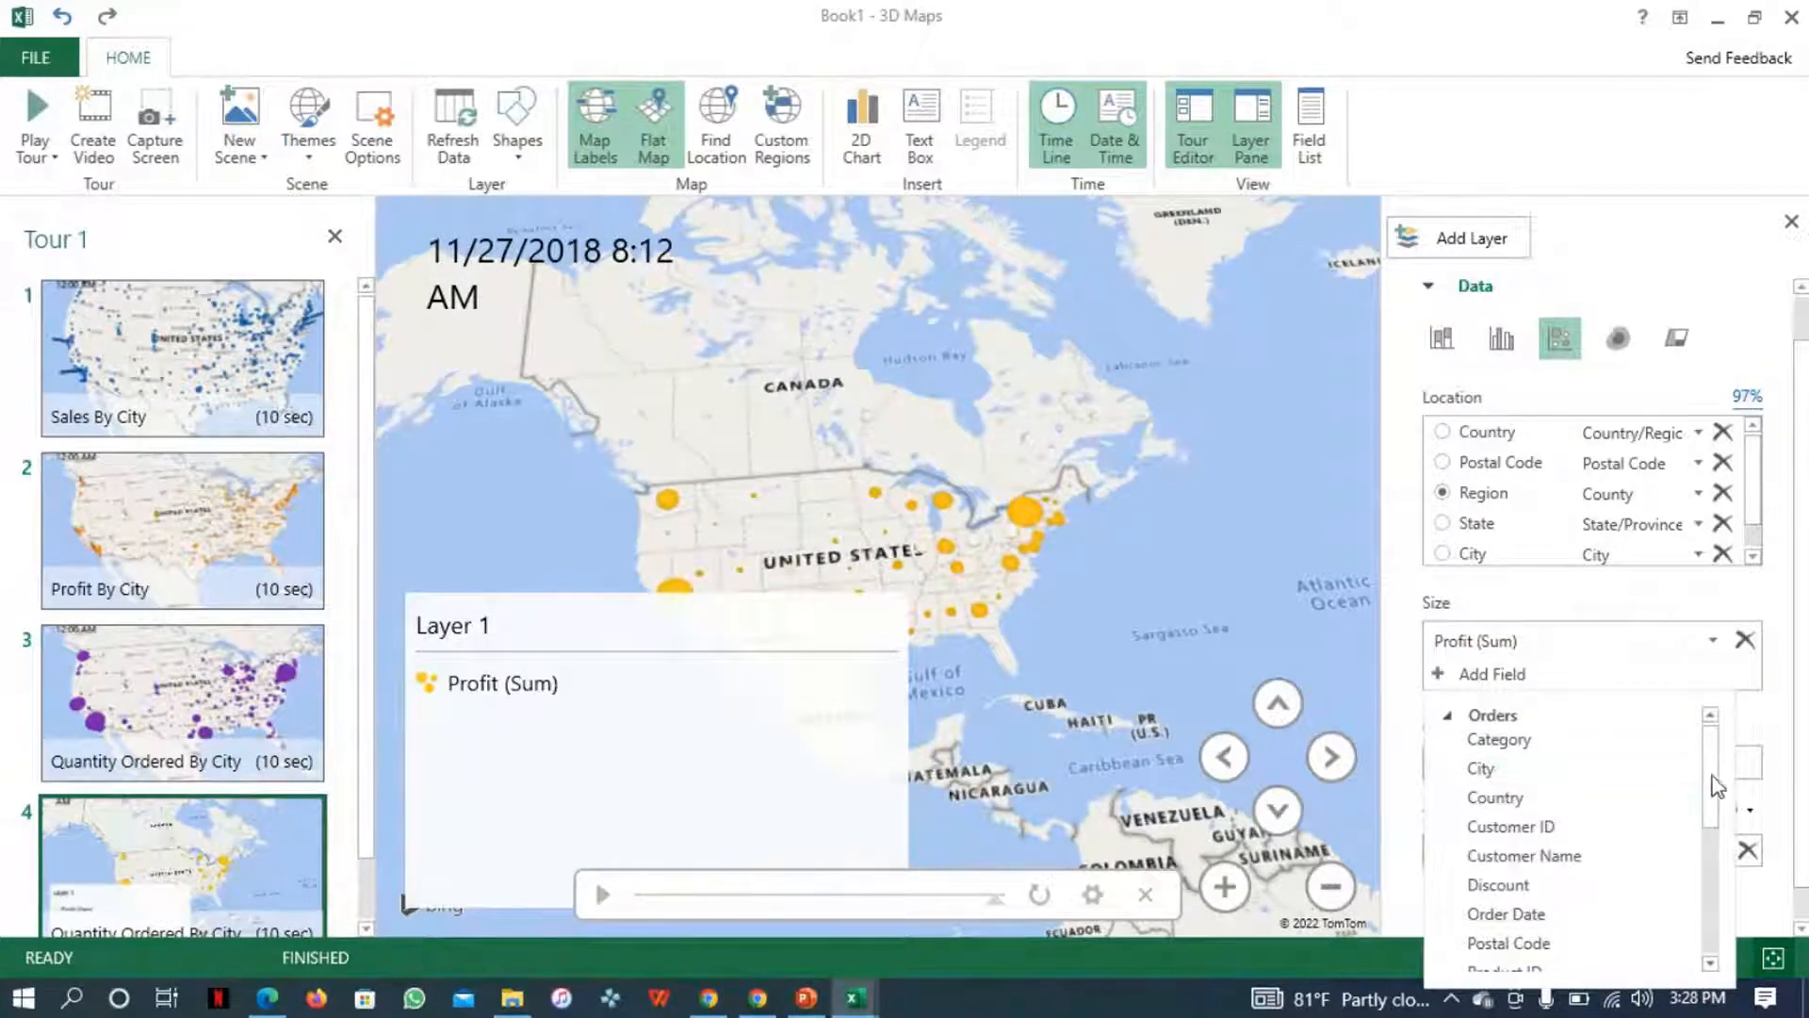
{"action": "scroll", "coordinate": [1721, 767], "scroll_direction": "down", "scroll_amount": 3}
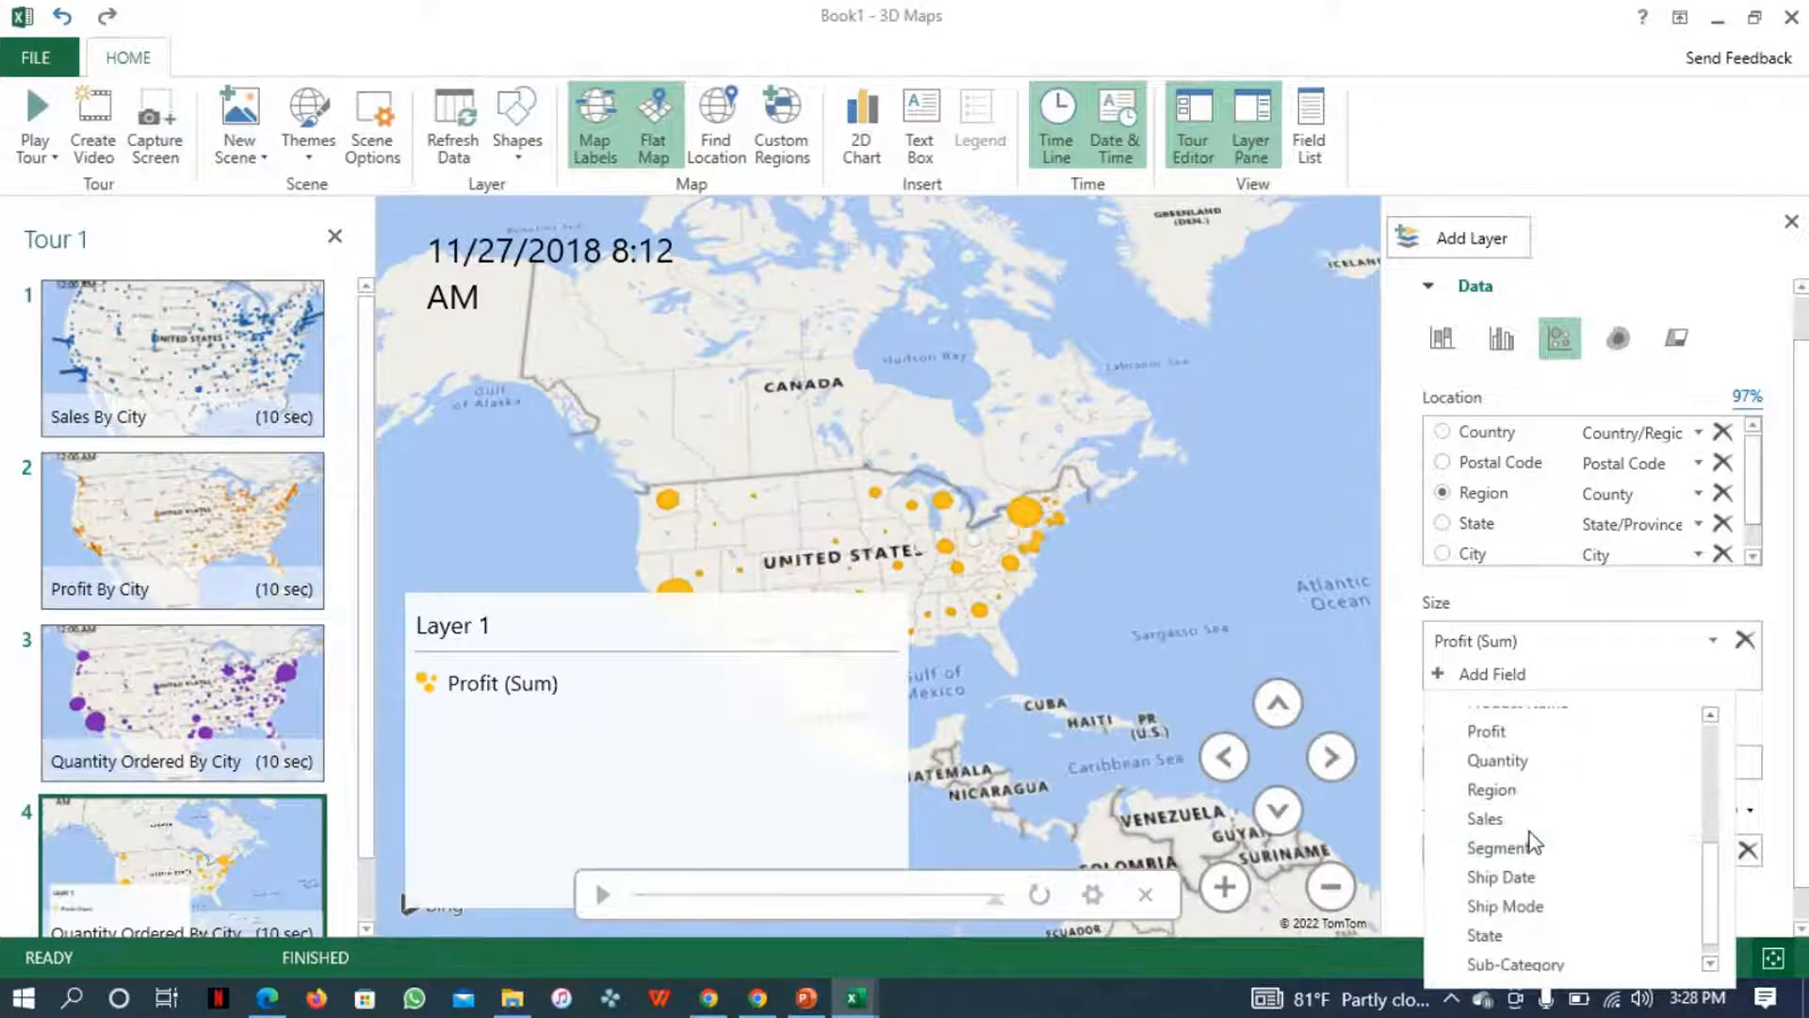
{"action": "left_click", "coordinate": [1528, 829]}
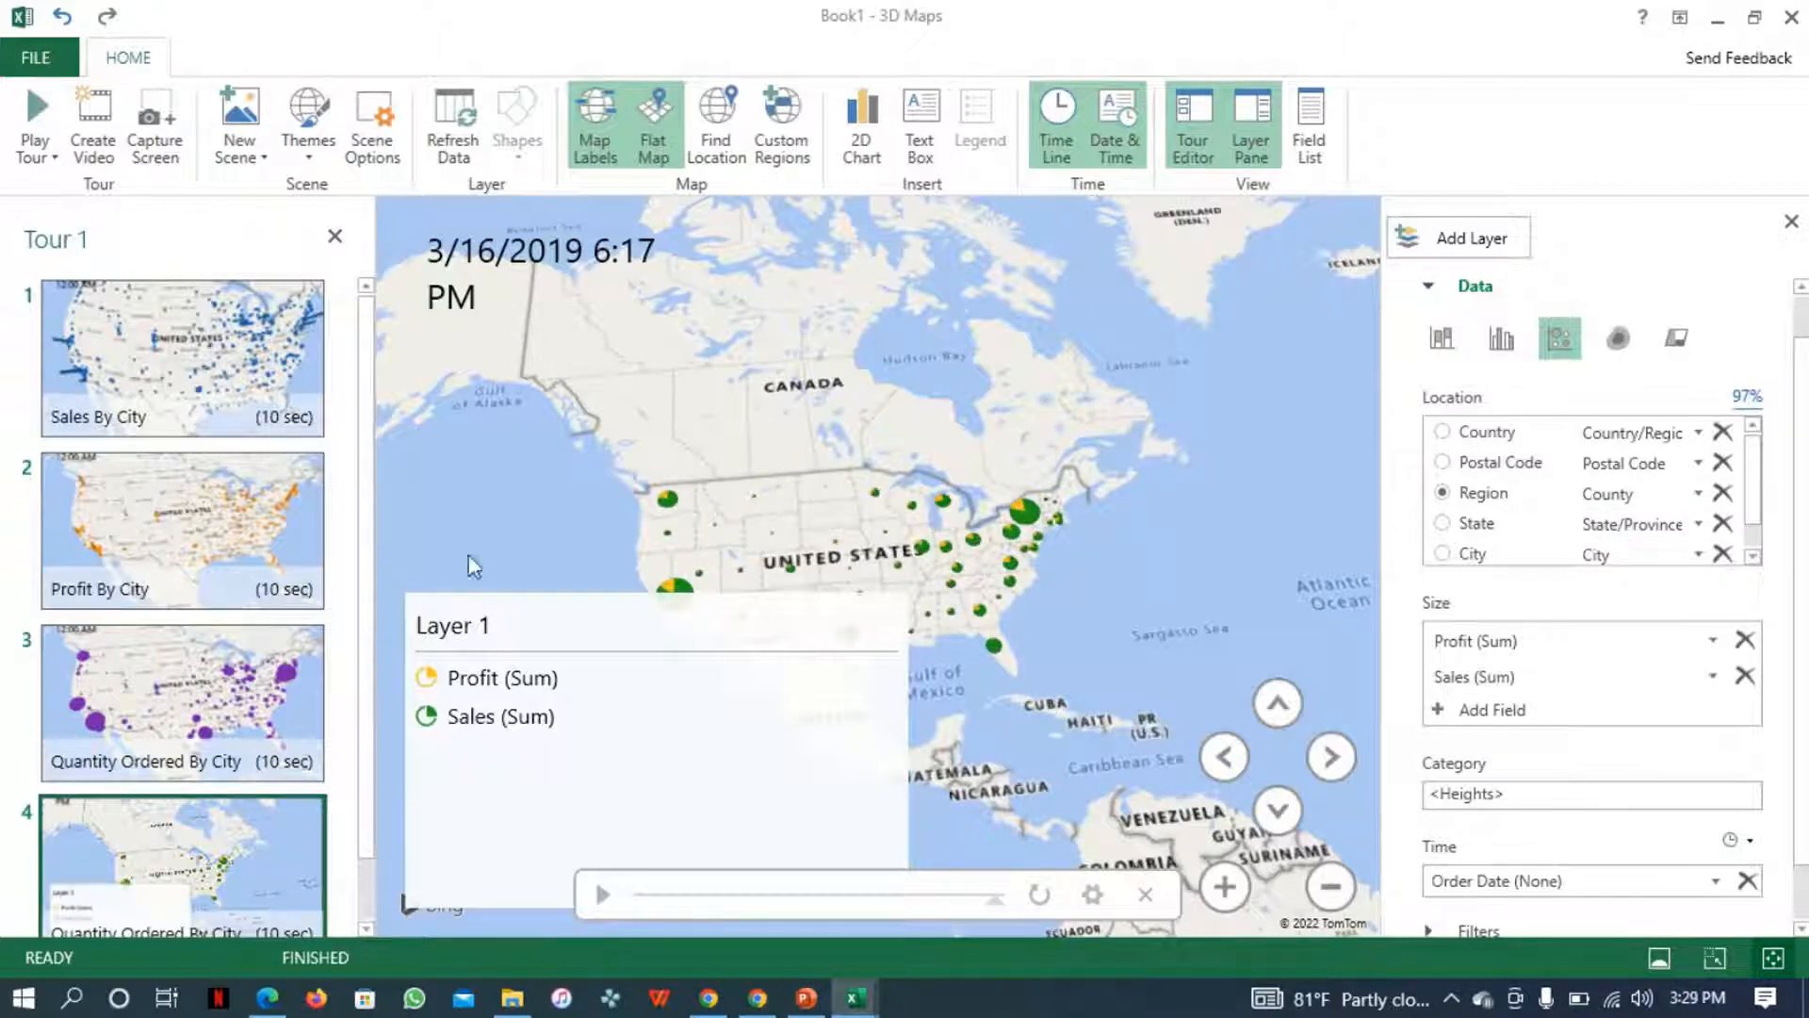
{"action": "left_click", "coordinate": [815, 671]}
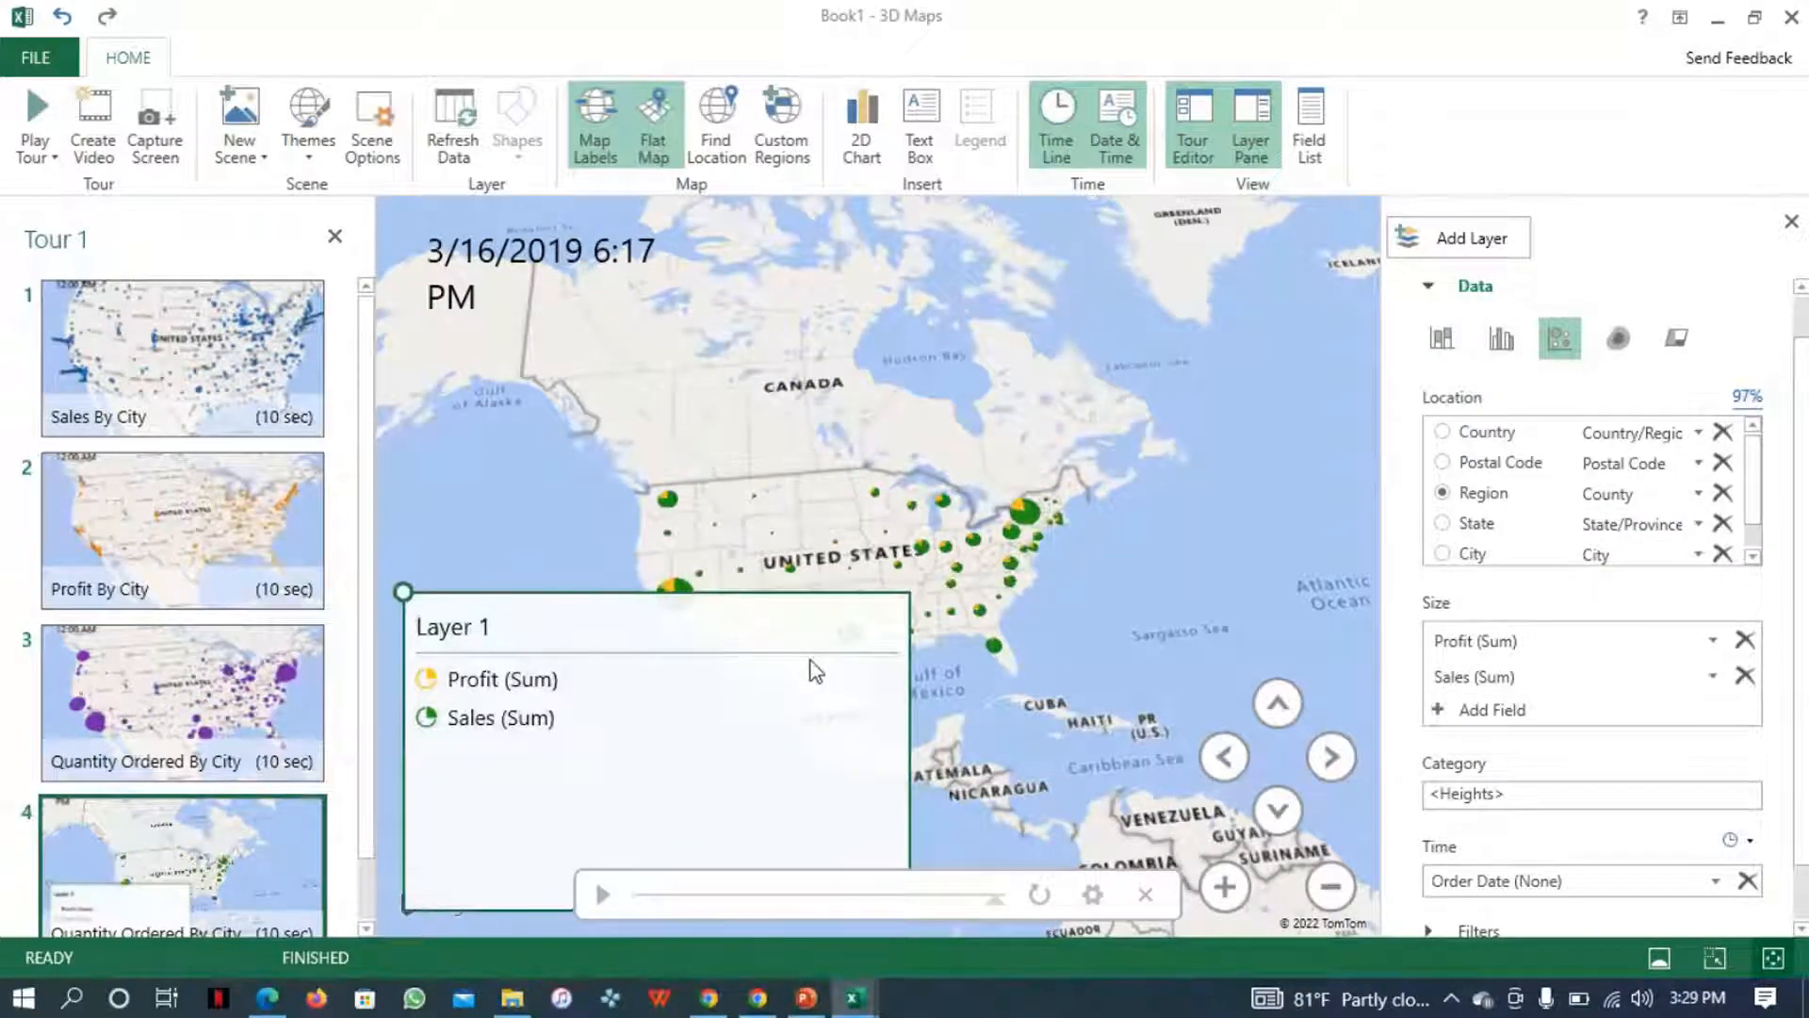
{"action": "key", "text": "Delete"}
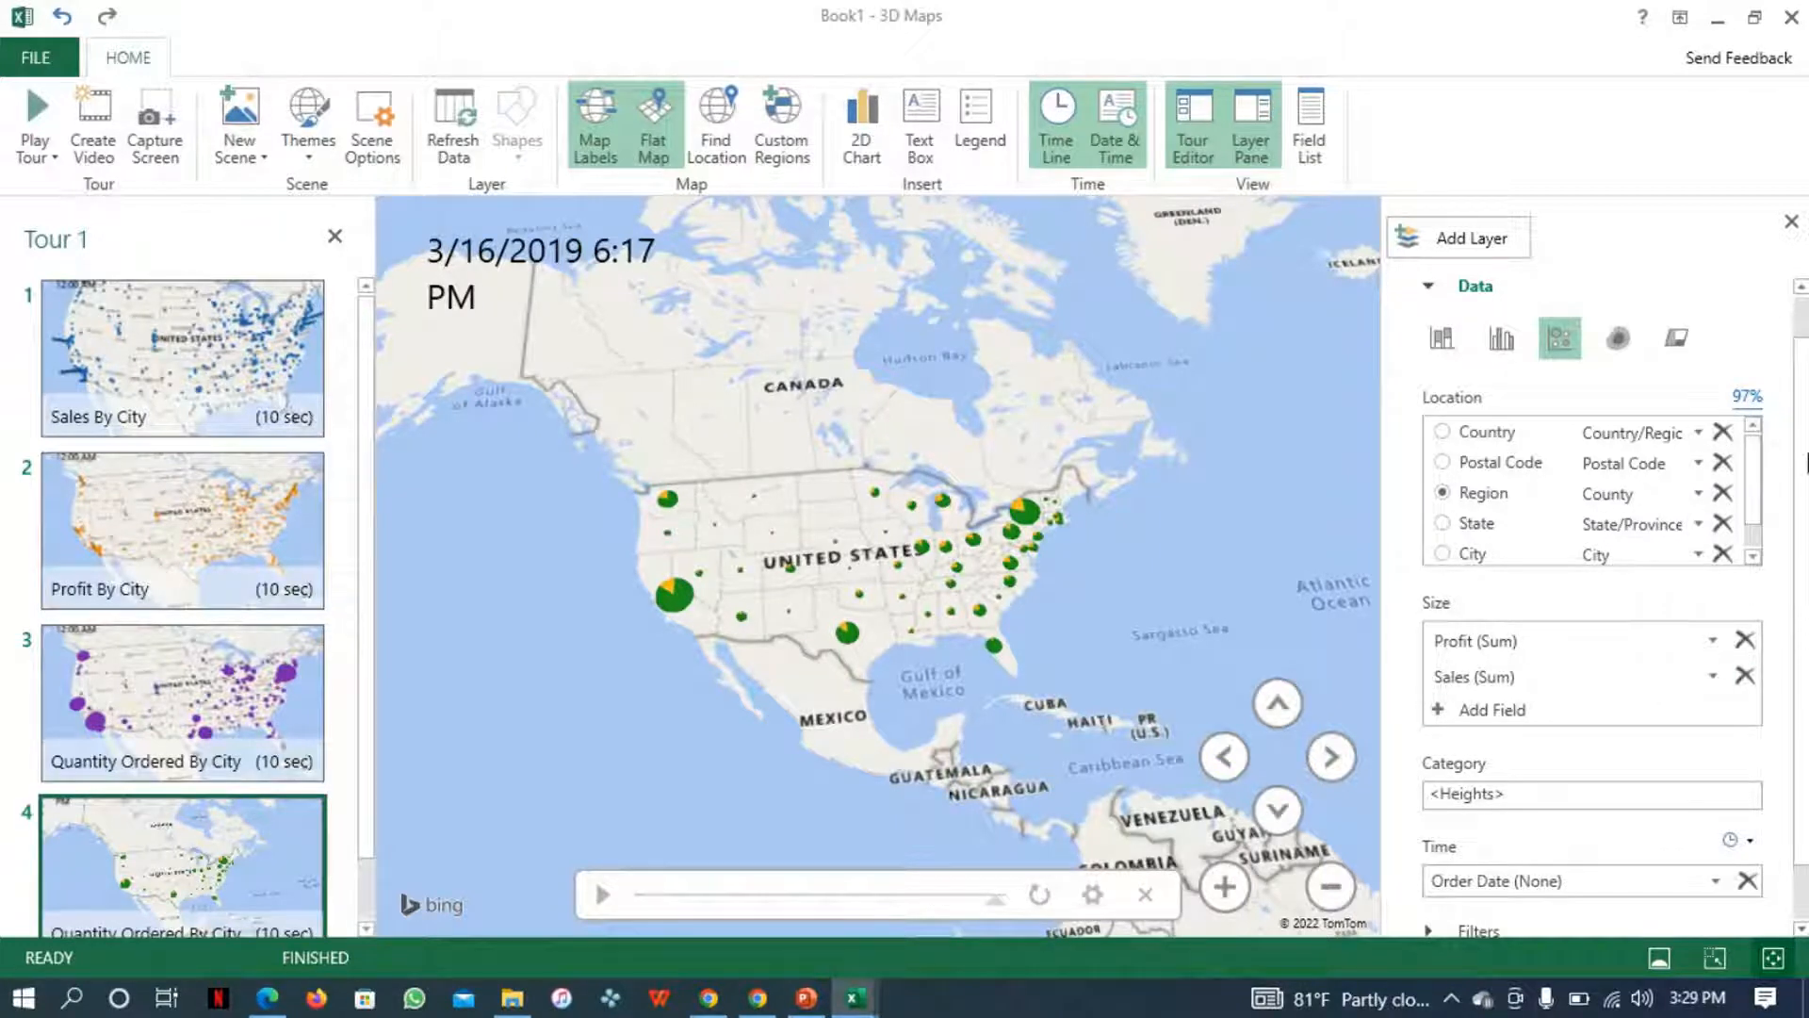
- Frame the United States more closely and inspect the Sales and Profit slices of the California pie
{"action": "scroll", "coordinate": [1802, 527], "scroll_direction": "down", "scroll_amount": 1}
{"action": "scroll", "coordinate": [1803, 556], "scroll_direction": "up", "scroll_amount": 1}
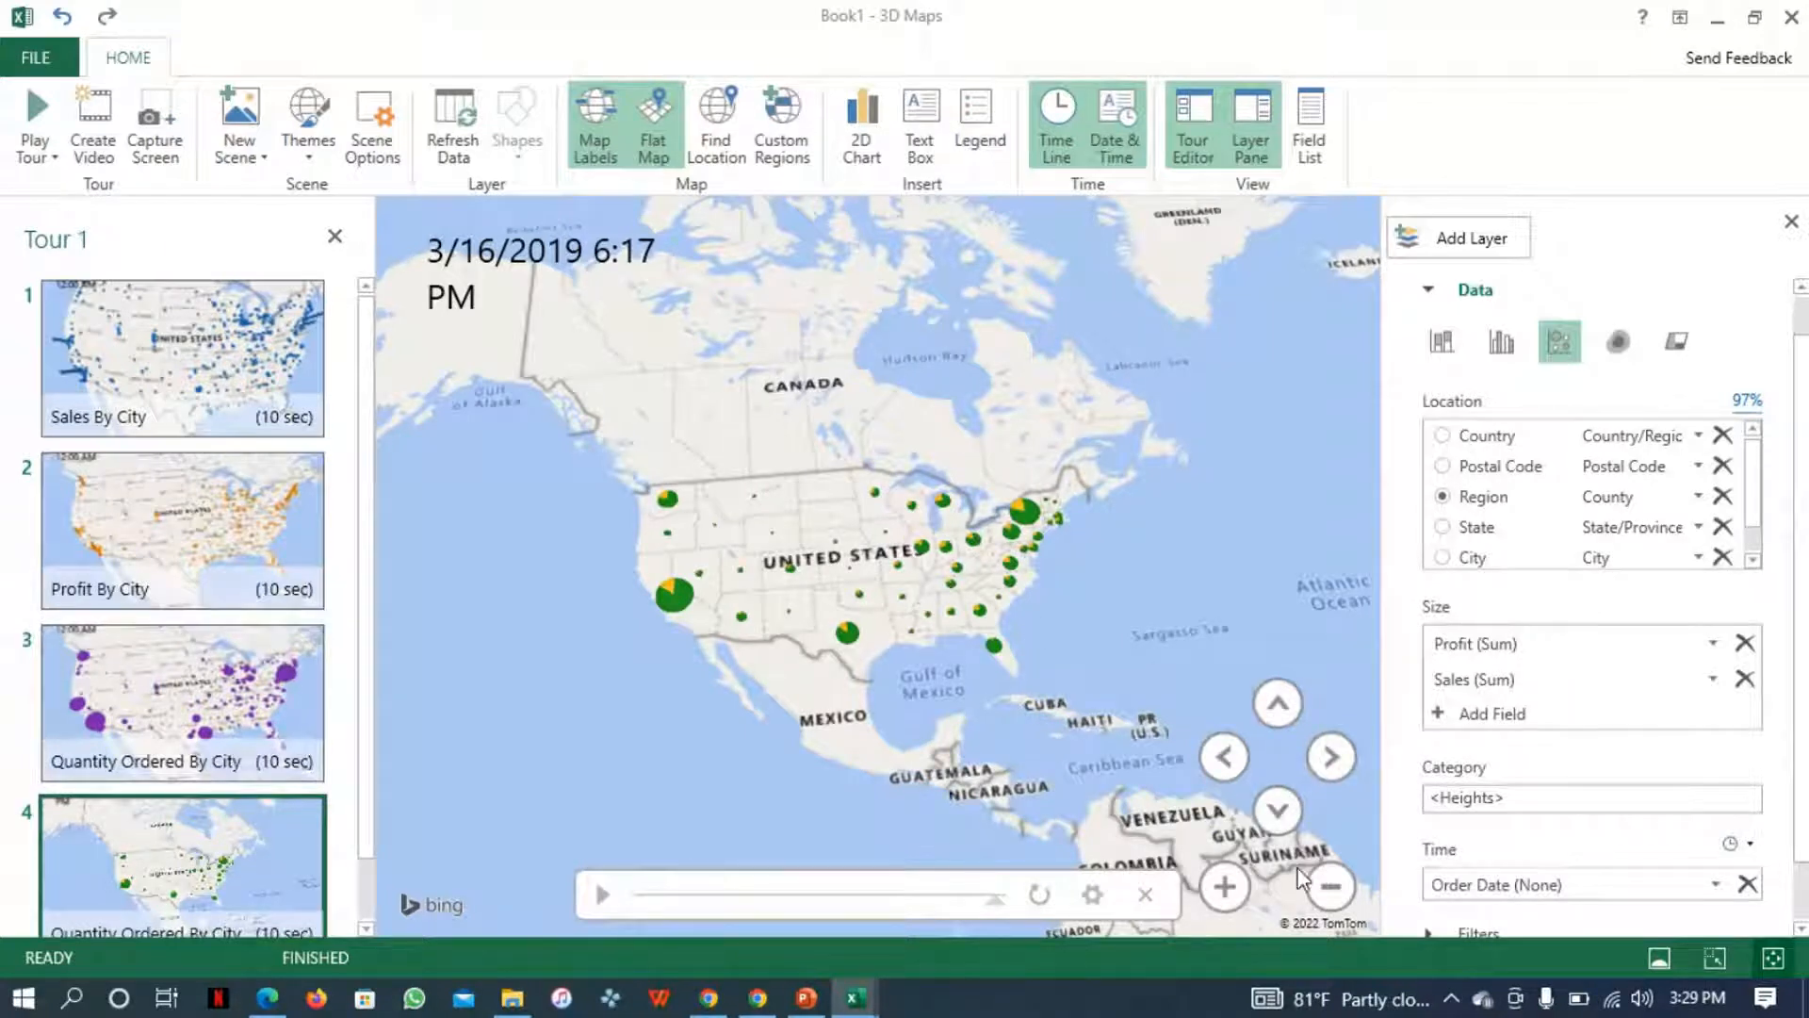
{"action": "left_click", "coordinate": [1329, 886]}
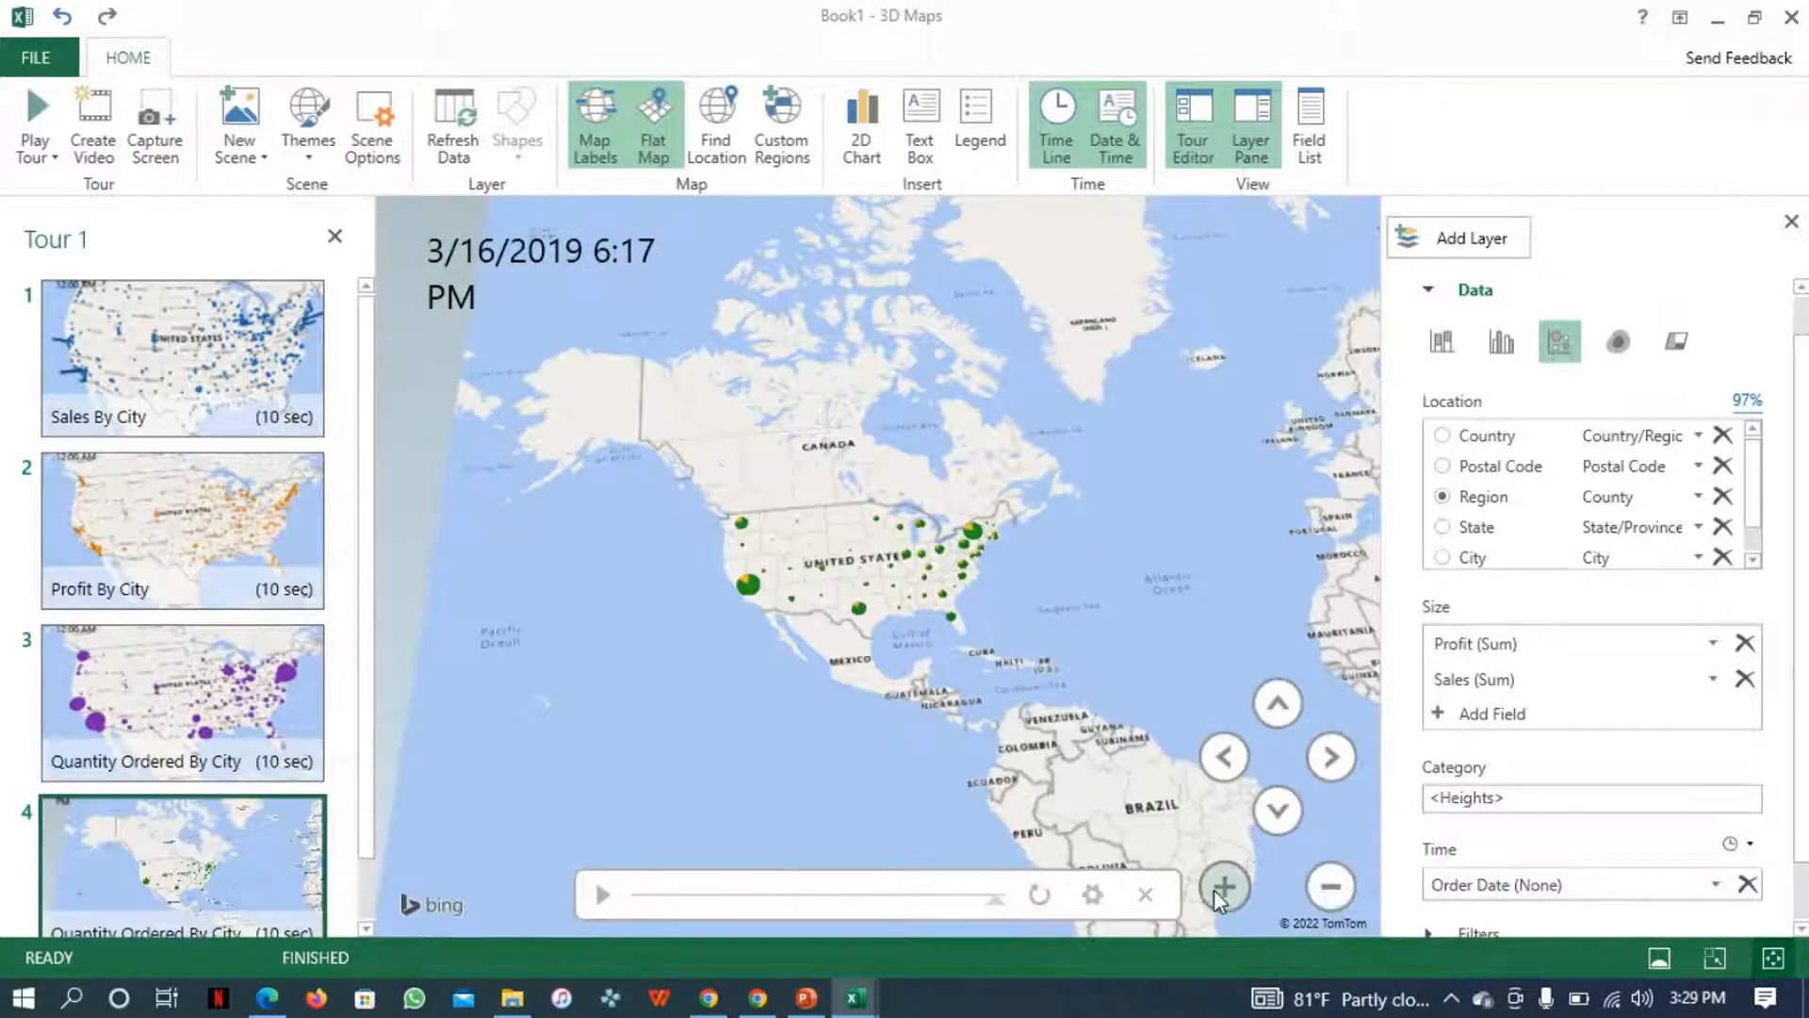
{"action": "left_click", "coordinate": [1216, 897]}
{"action": "left_click", "coordinate": [1216, 897]}
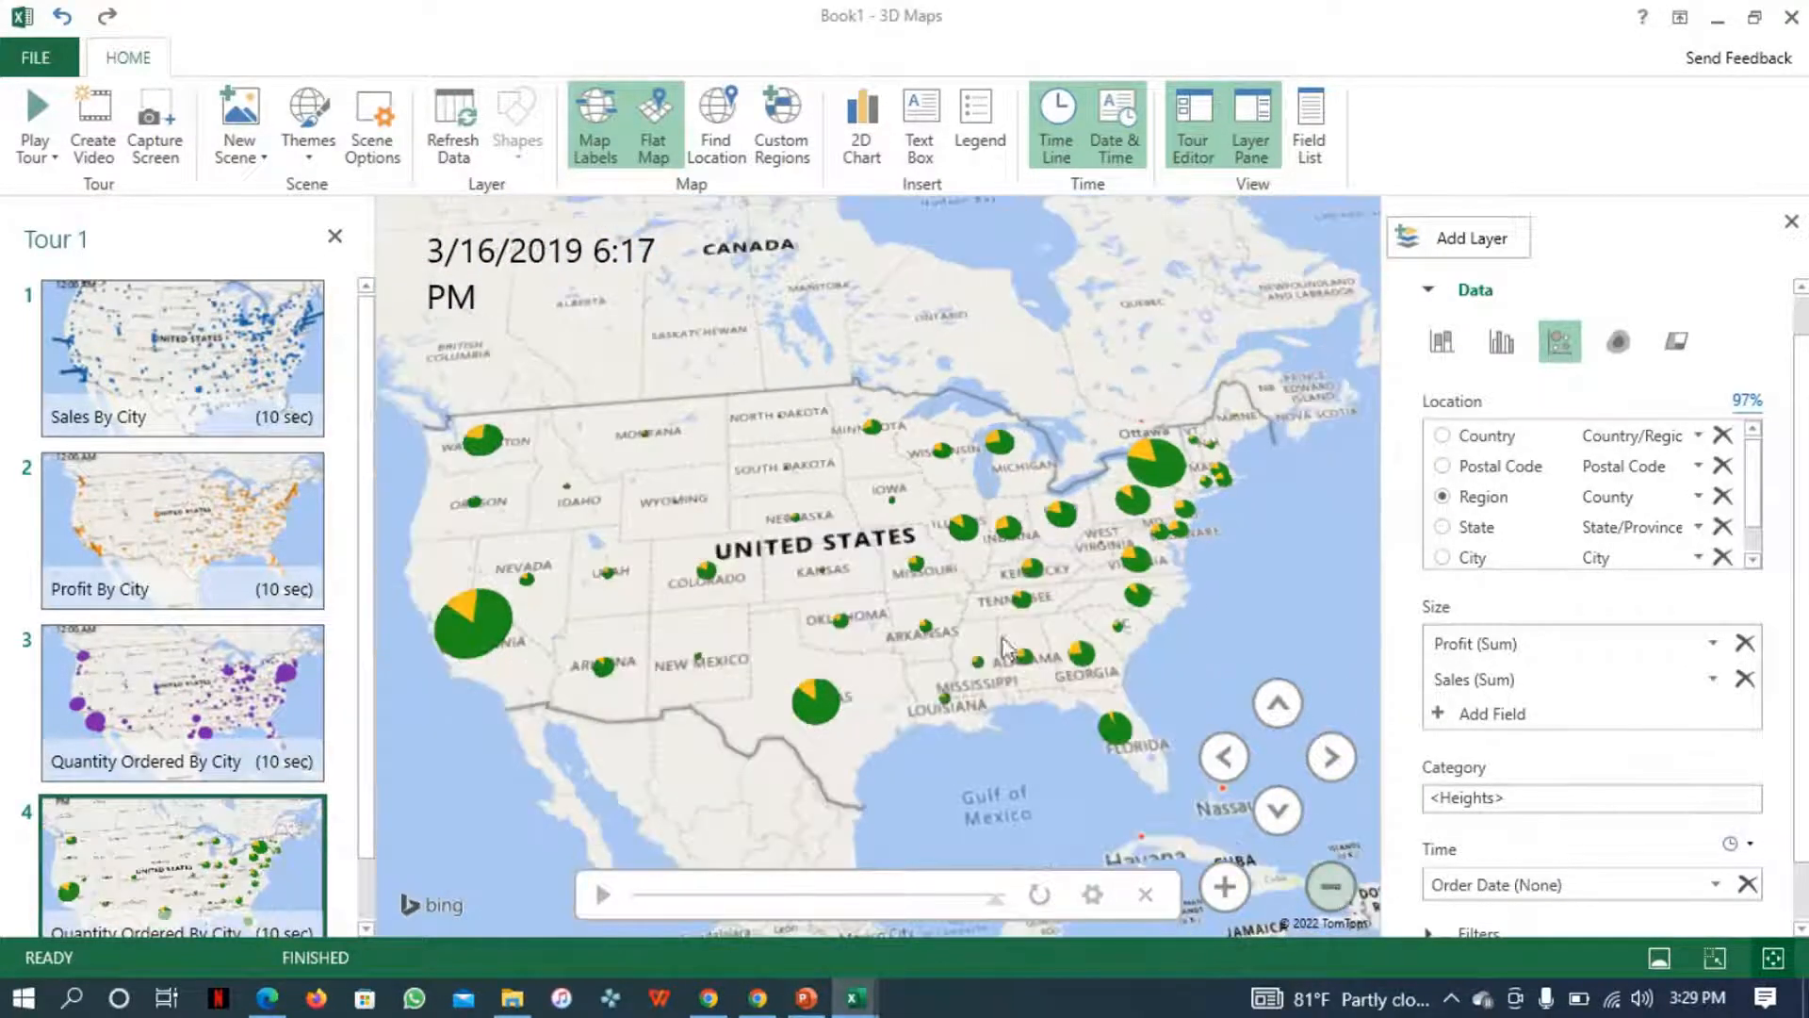
{"action": "mouse_move", "coordinate": [468, 648]}
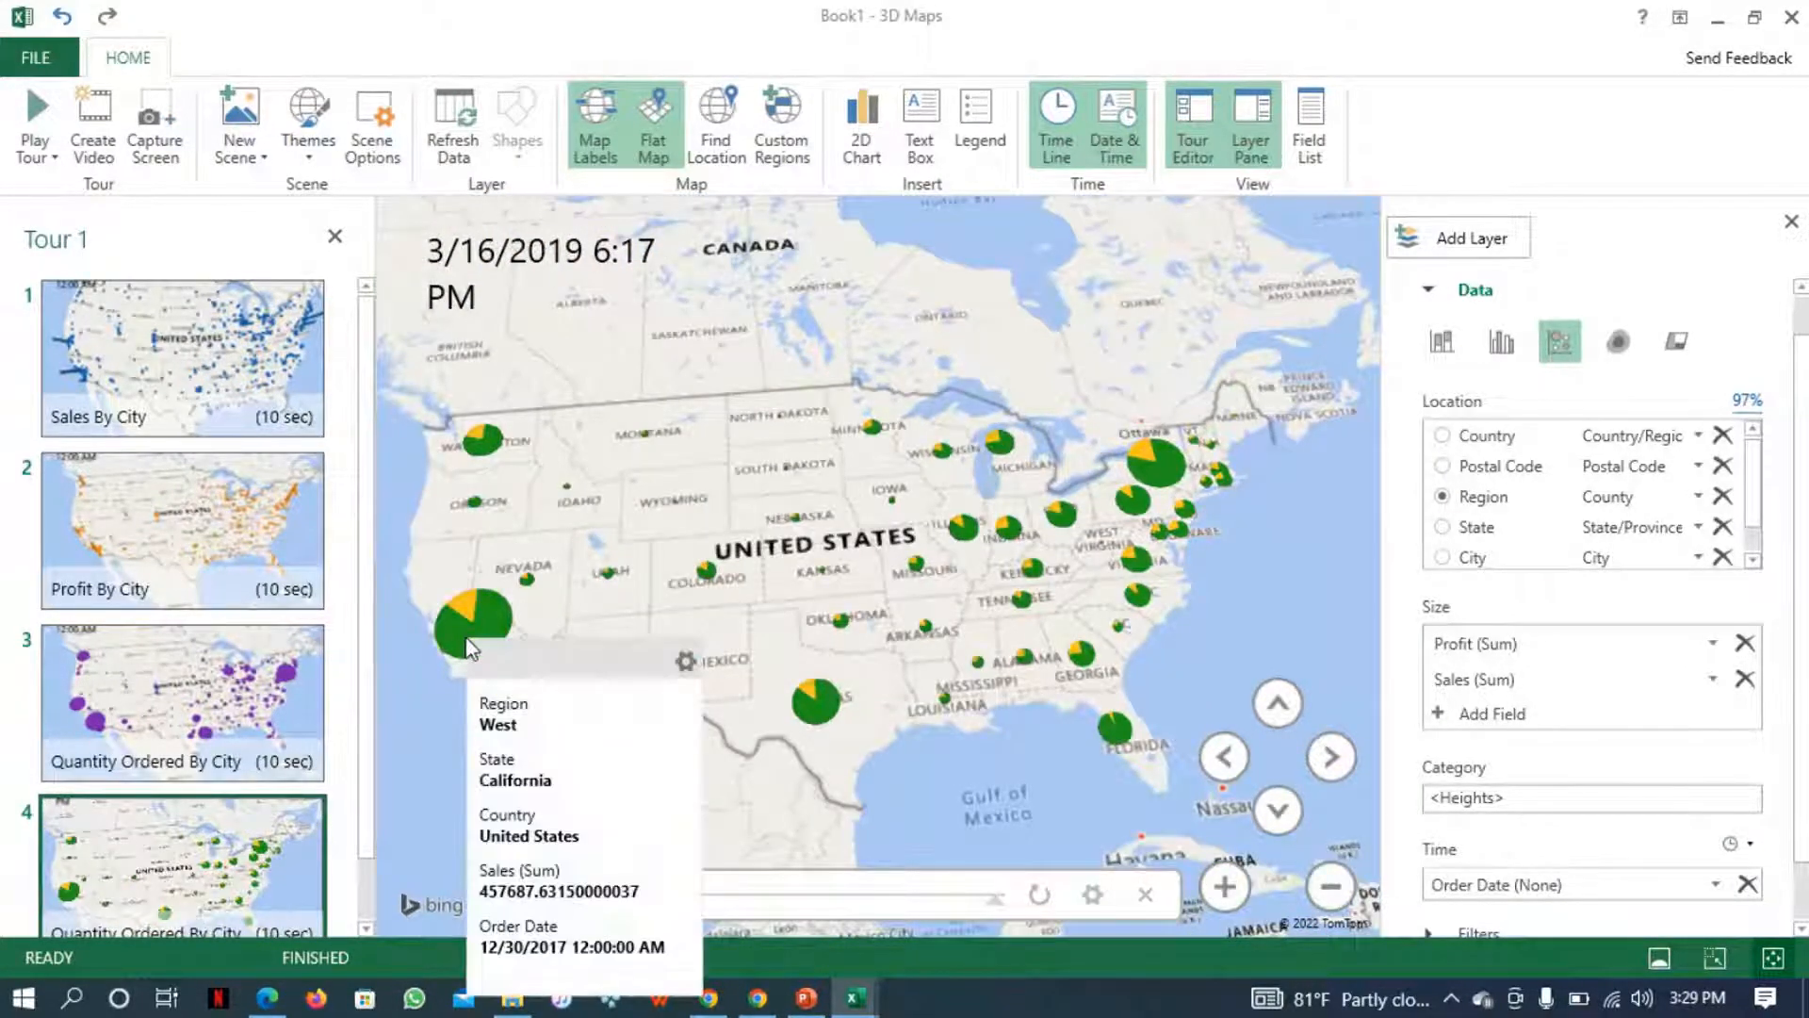
{"action": "mouse_move", "coordinate": [468, 608]}
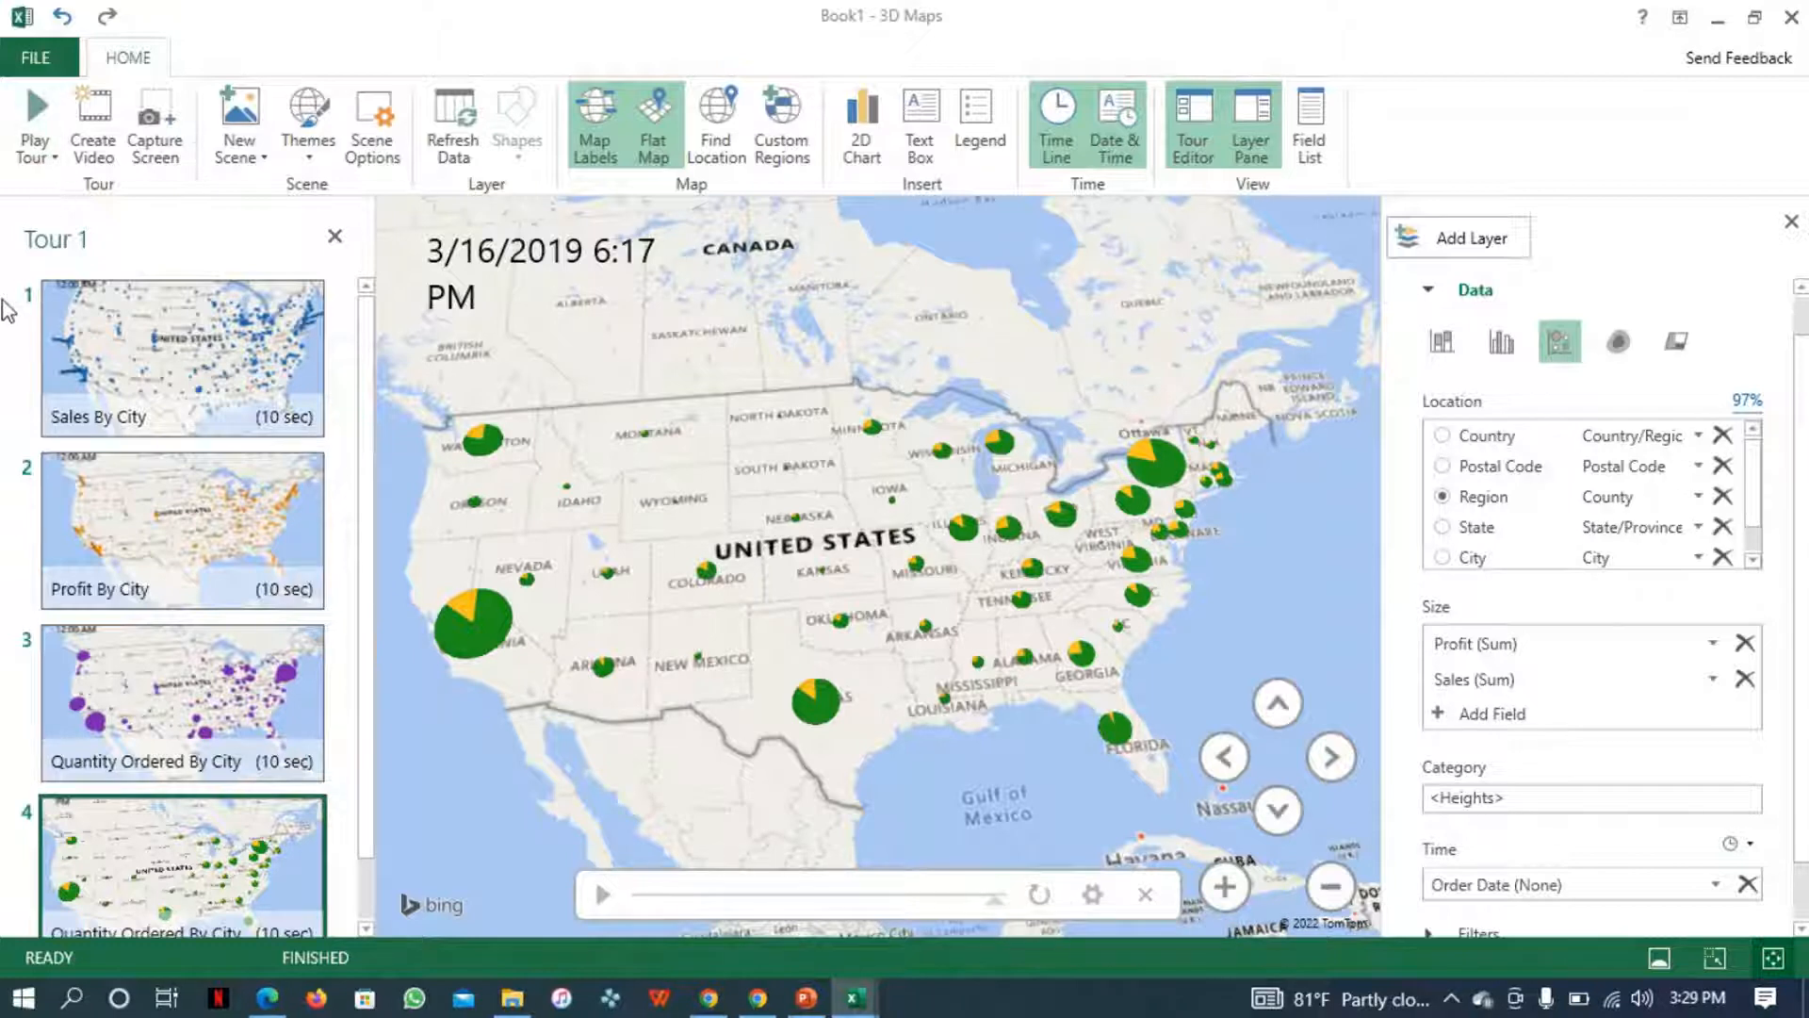
- Rename the fourth scene as "Profity & Sales By Region" in its scene options
{"action": "scroll", "coordinate": [141, 867], "scroll_direction": "down", "scroll_amount": 1}
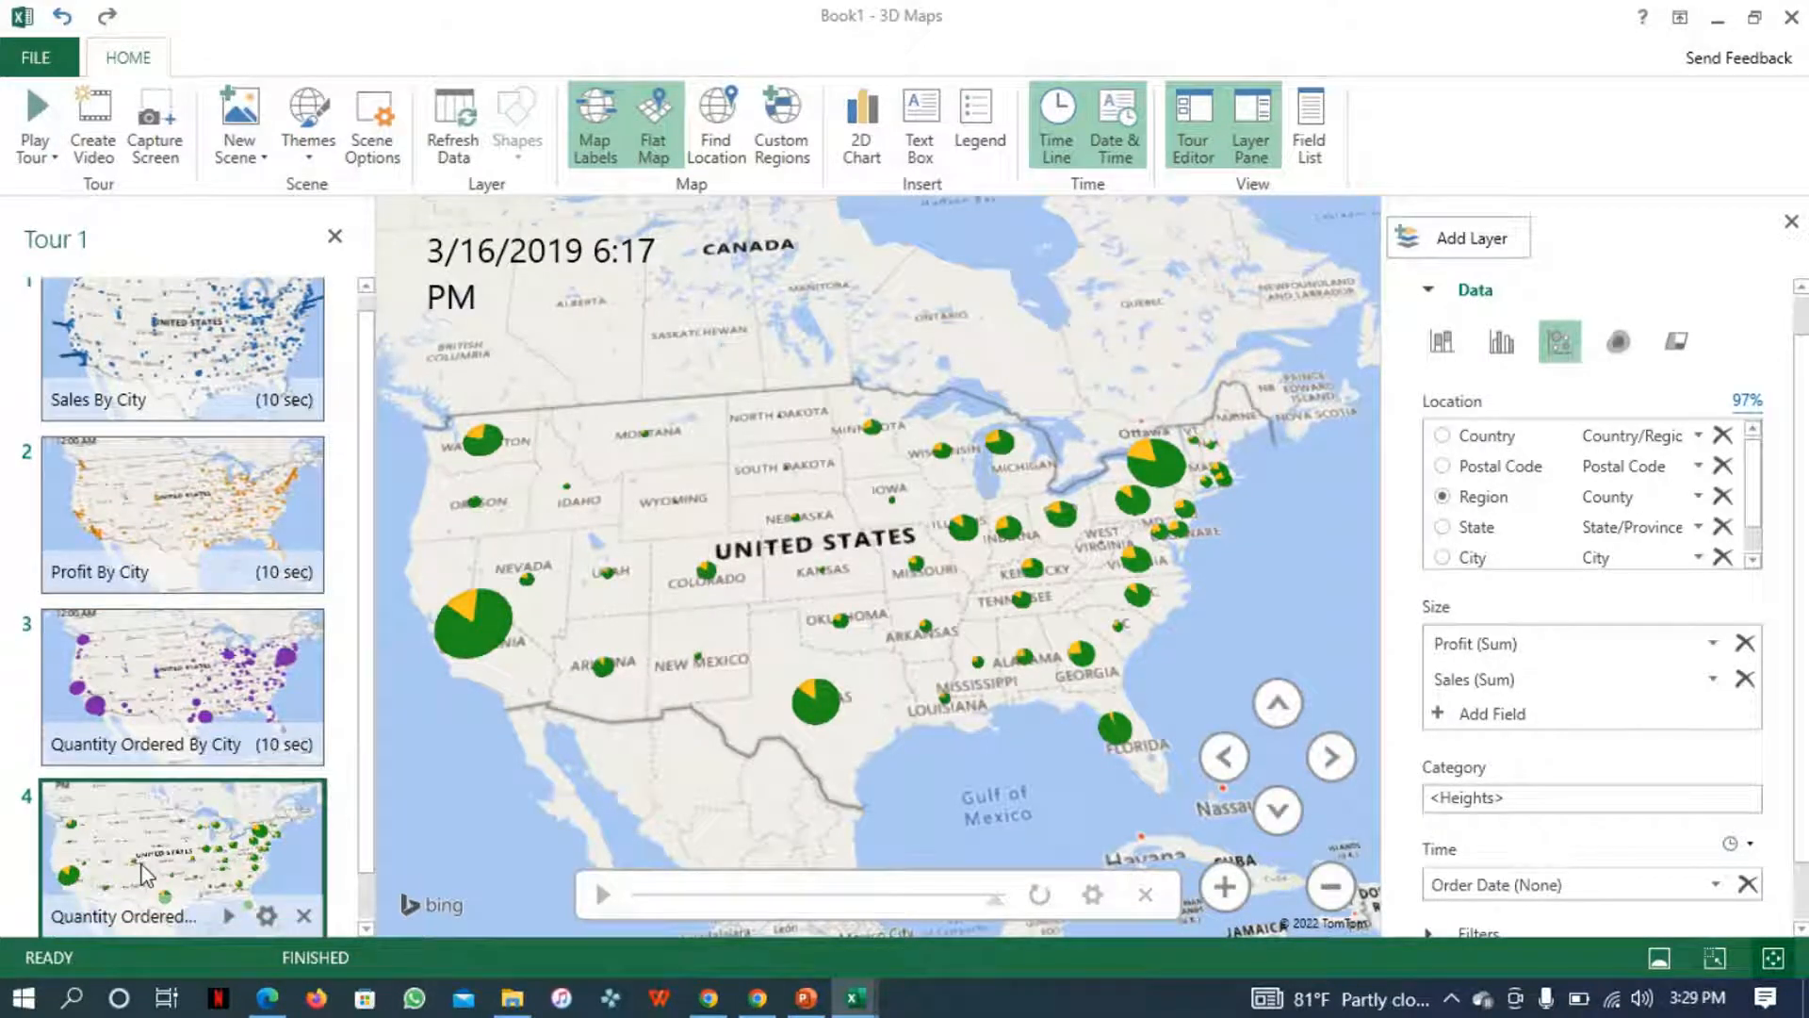
{"action": "left_click", "coordinate": [268, 916]}
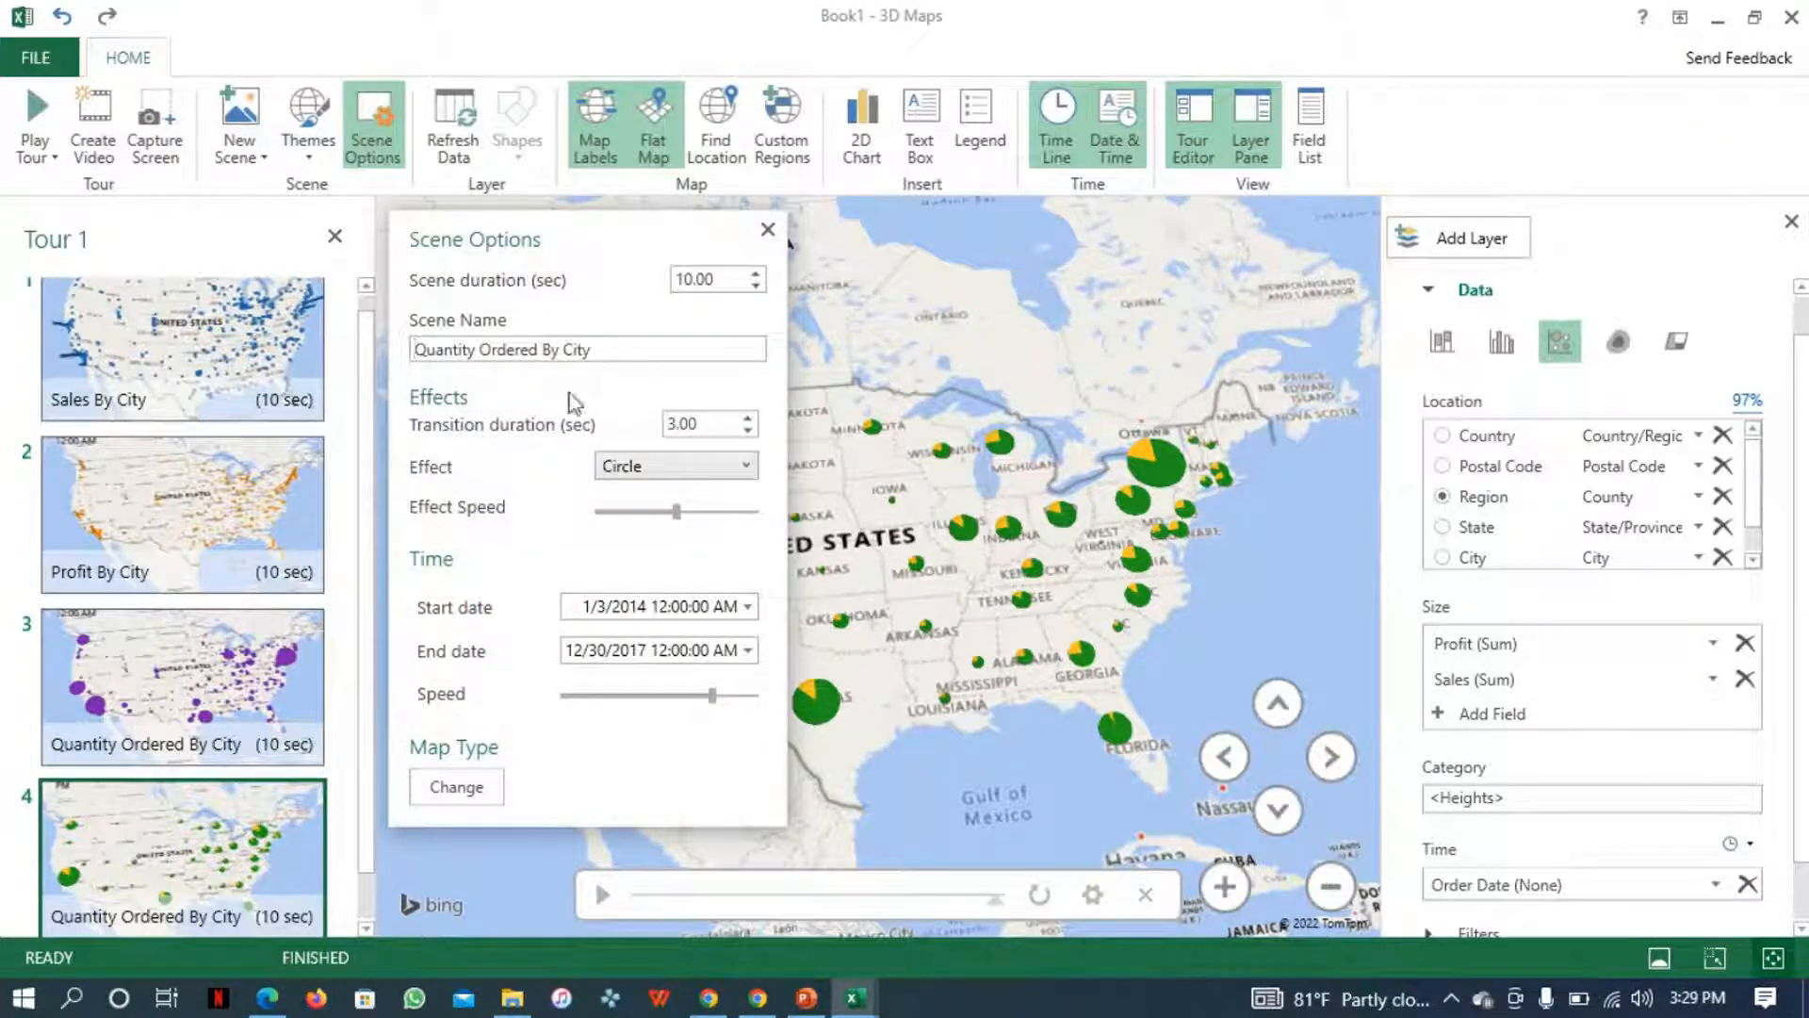
{"action": "double_click", "coordinate": [459, 348]}
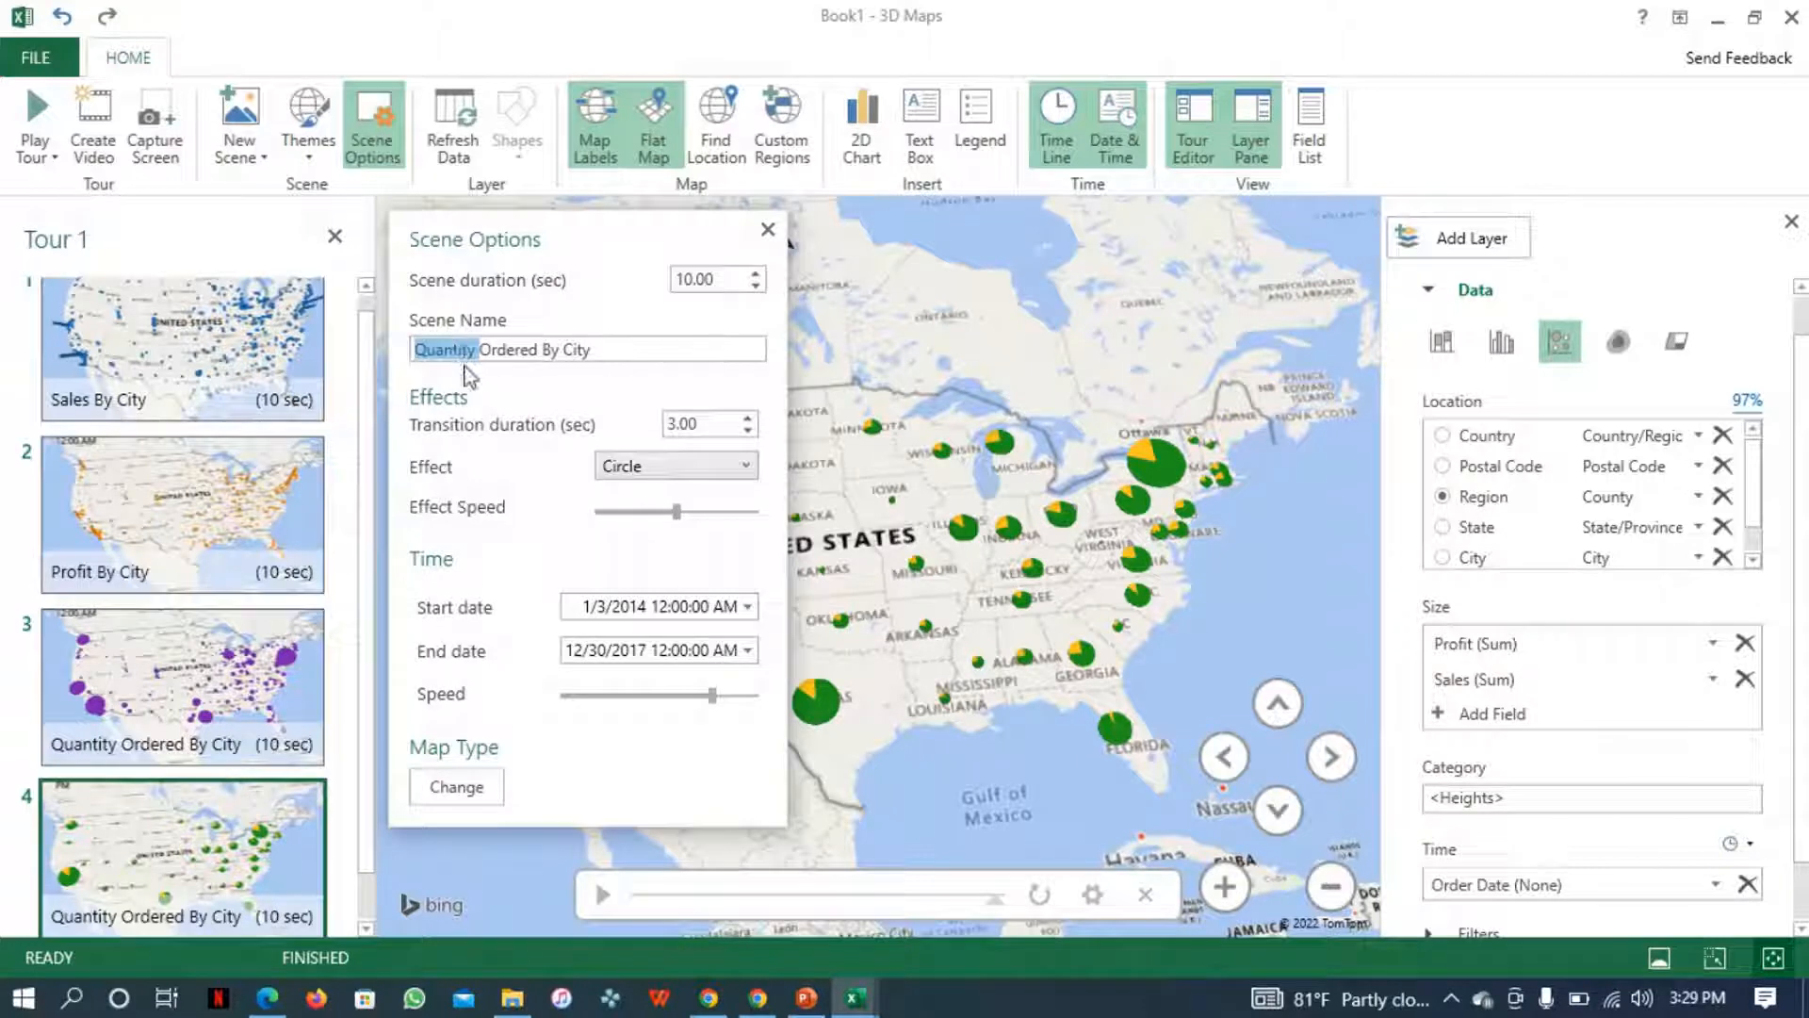
{"action": "type", "text": "Profity"}
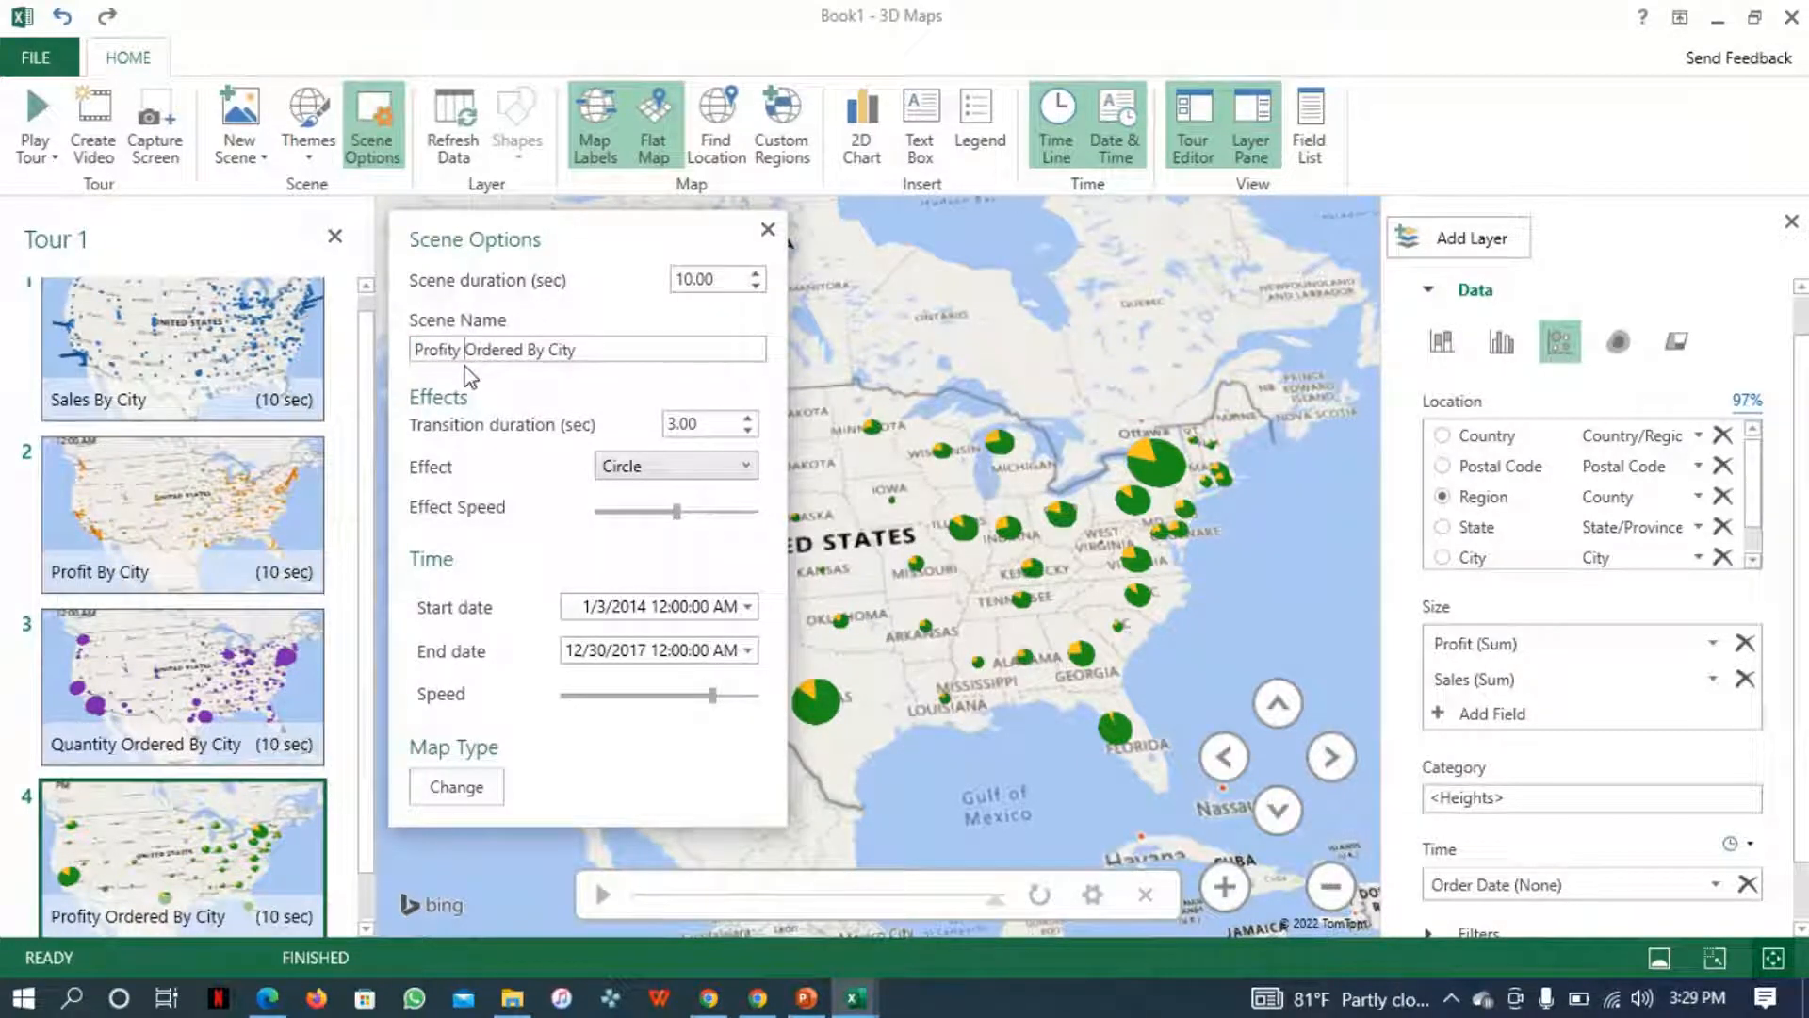
{"action": "type", "text": " & "}
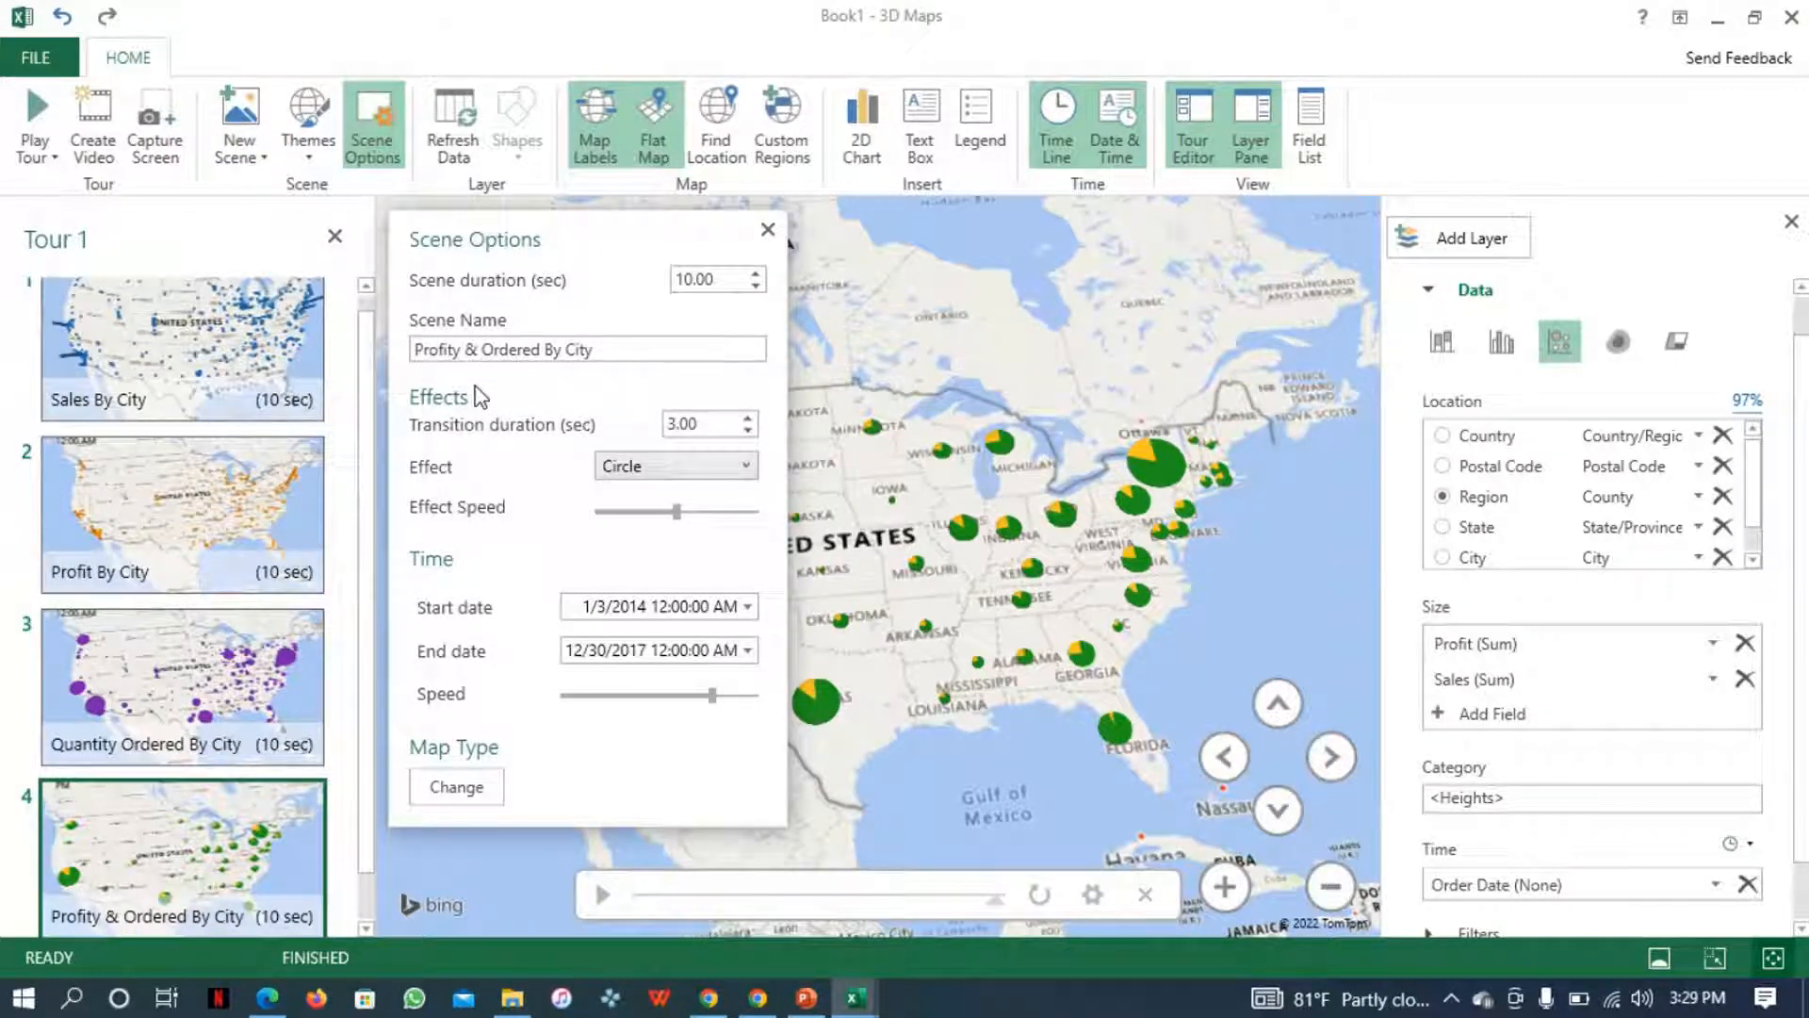
{"action": "type", "text": "Sales"}
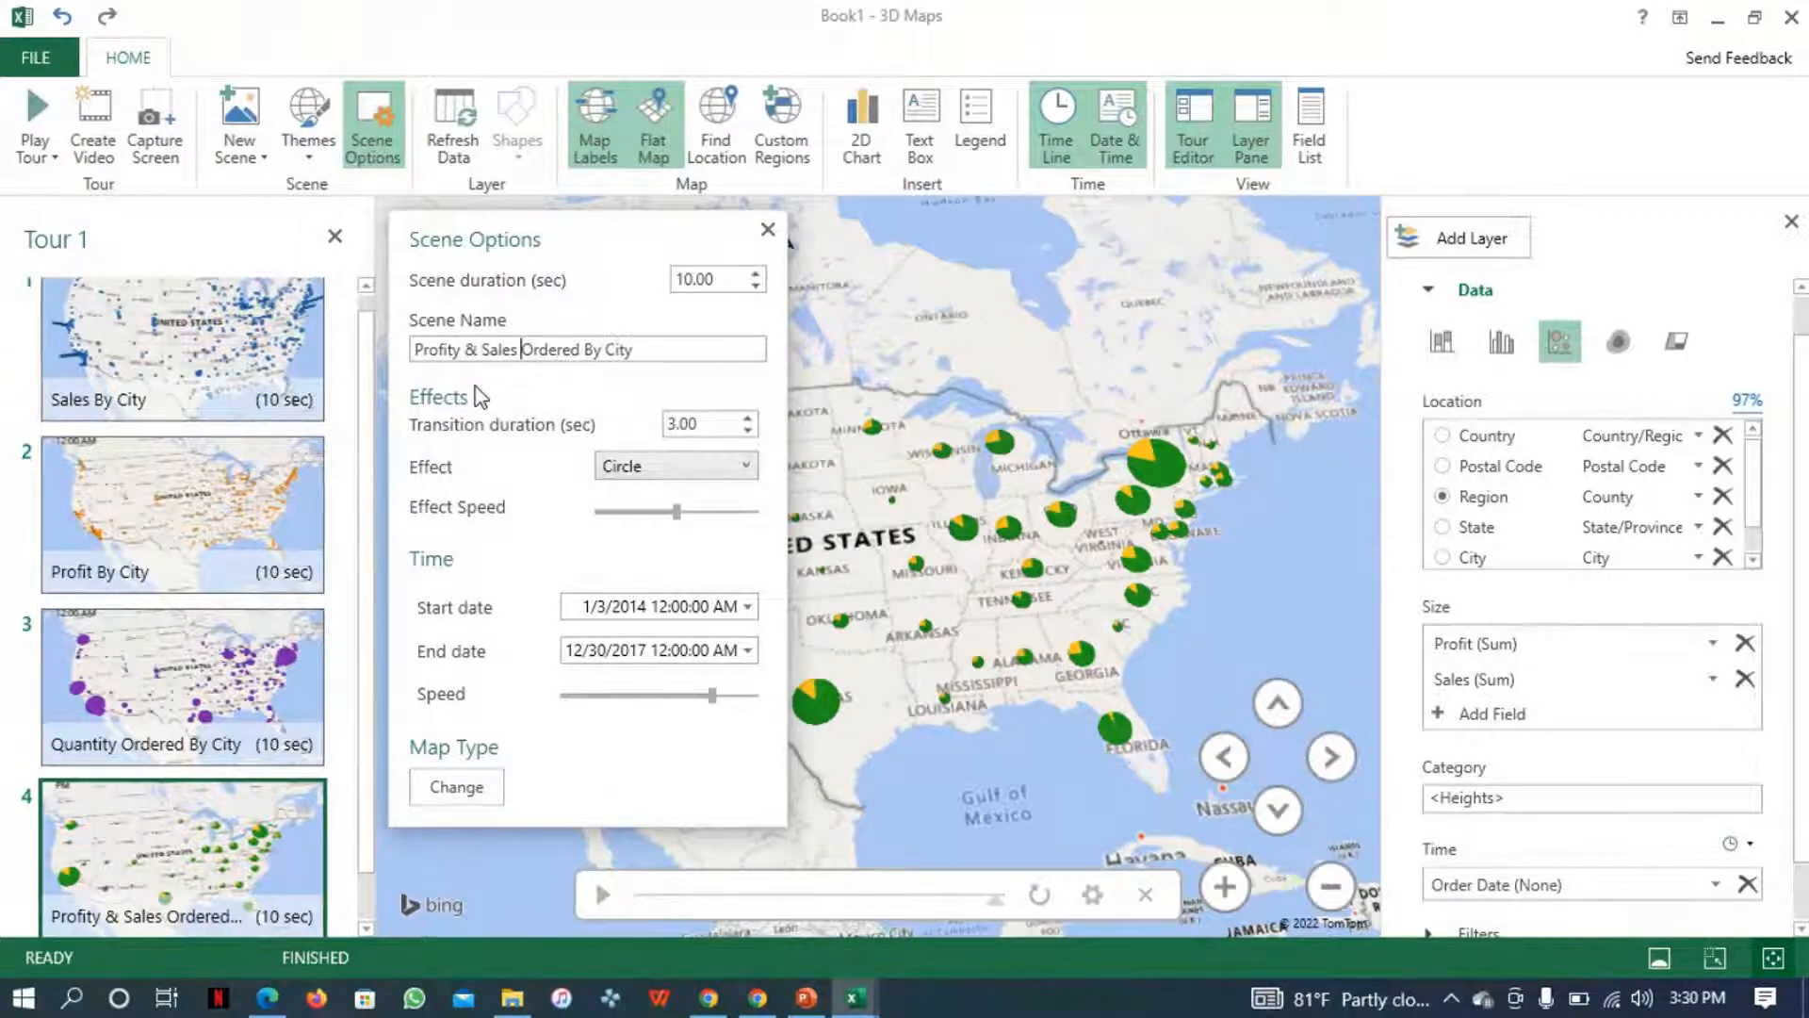
{"action": "key", "text": "Delete"}
{"action": "key", "text": "Delete"}
{"action": "key", "text": "Delete"}
{"action": "key", "text": "Delete"}
{"action": "key", "text": "Delete"}
{"action": "key", "text": "Delete"}
{"action": "key", "text": "Delete"}
{"action": "key", "text": "Delete"}
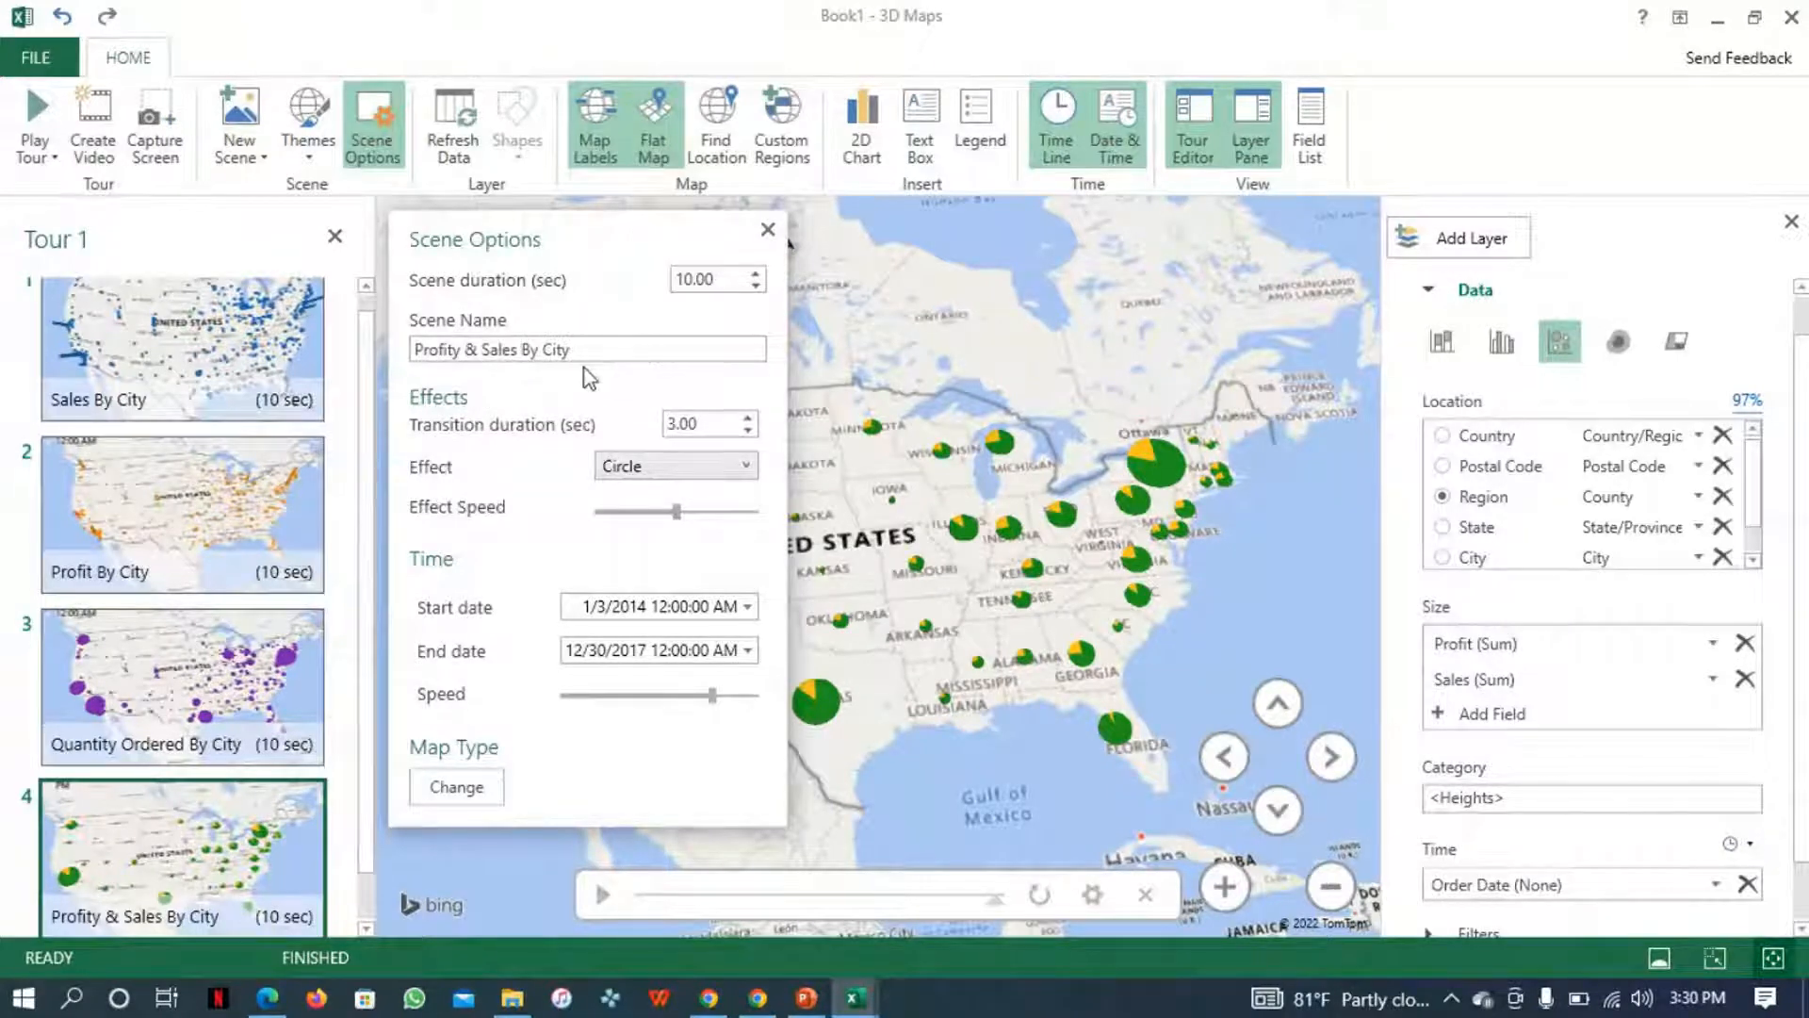
{"action": "double_click", "coordinate": [556, 348]}
{"action": "type", "text": "Region"}
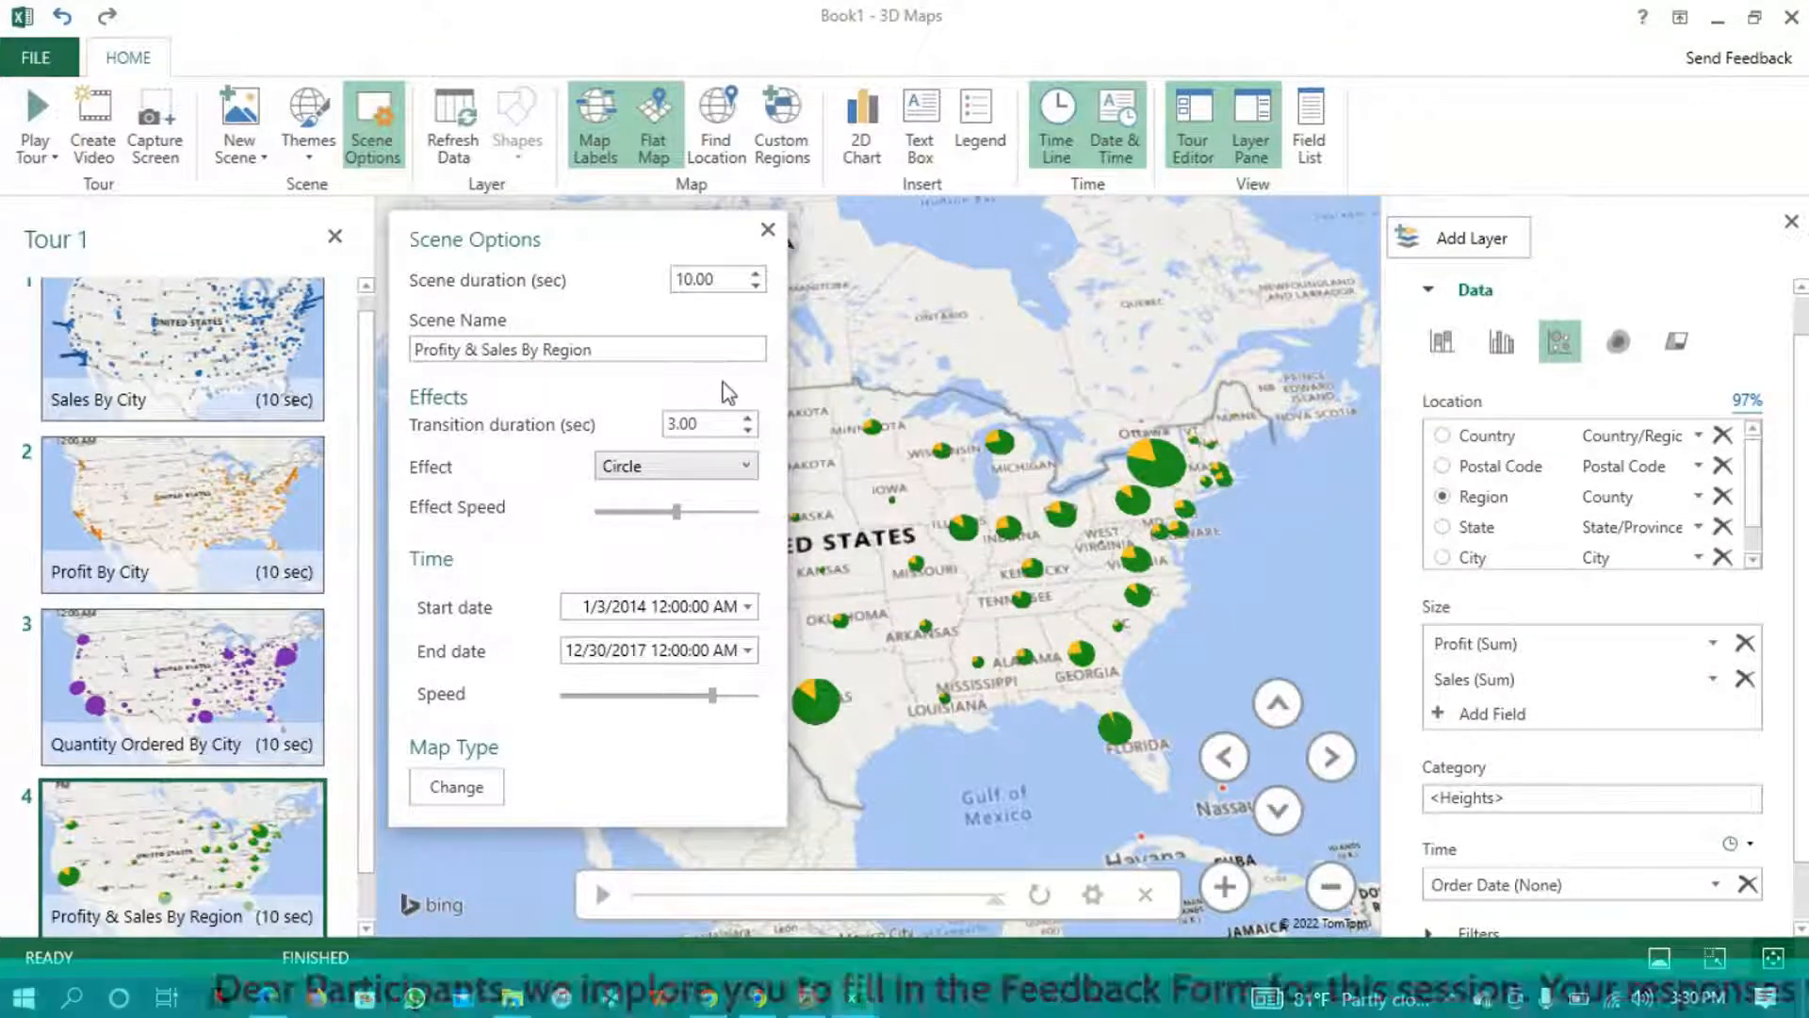
{"action": "left_click", "coordinate": [768, 231]}
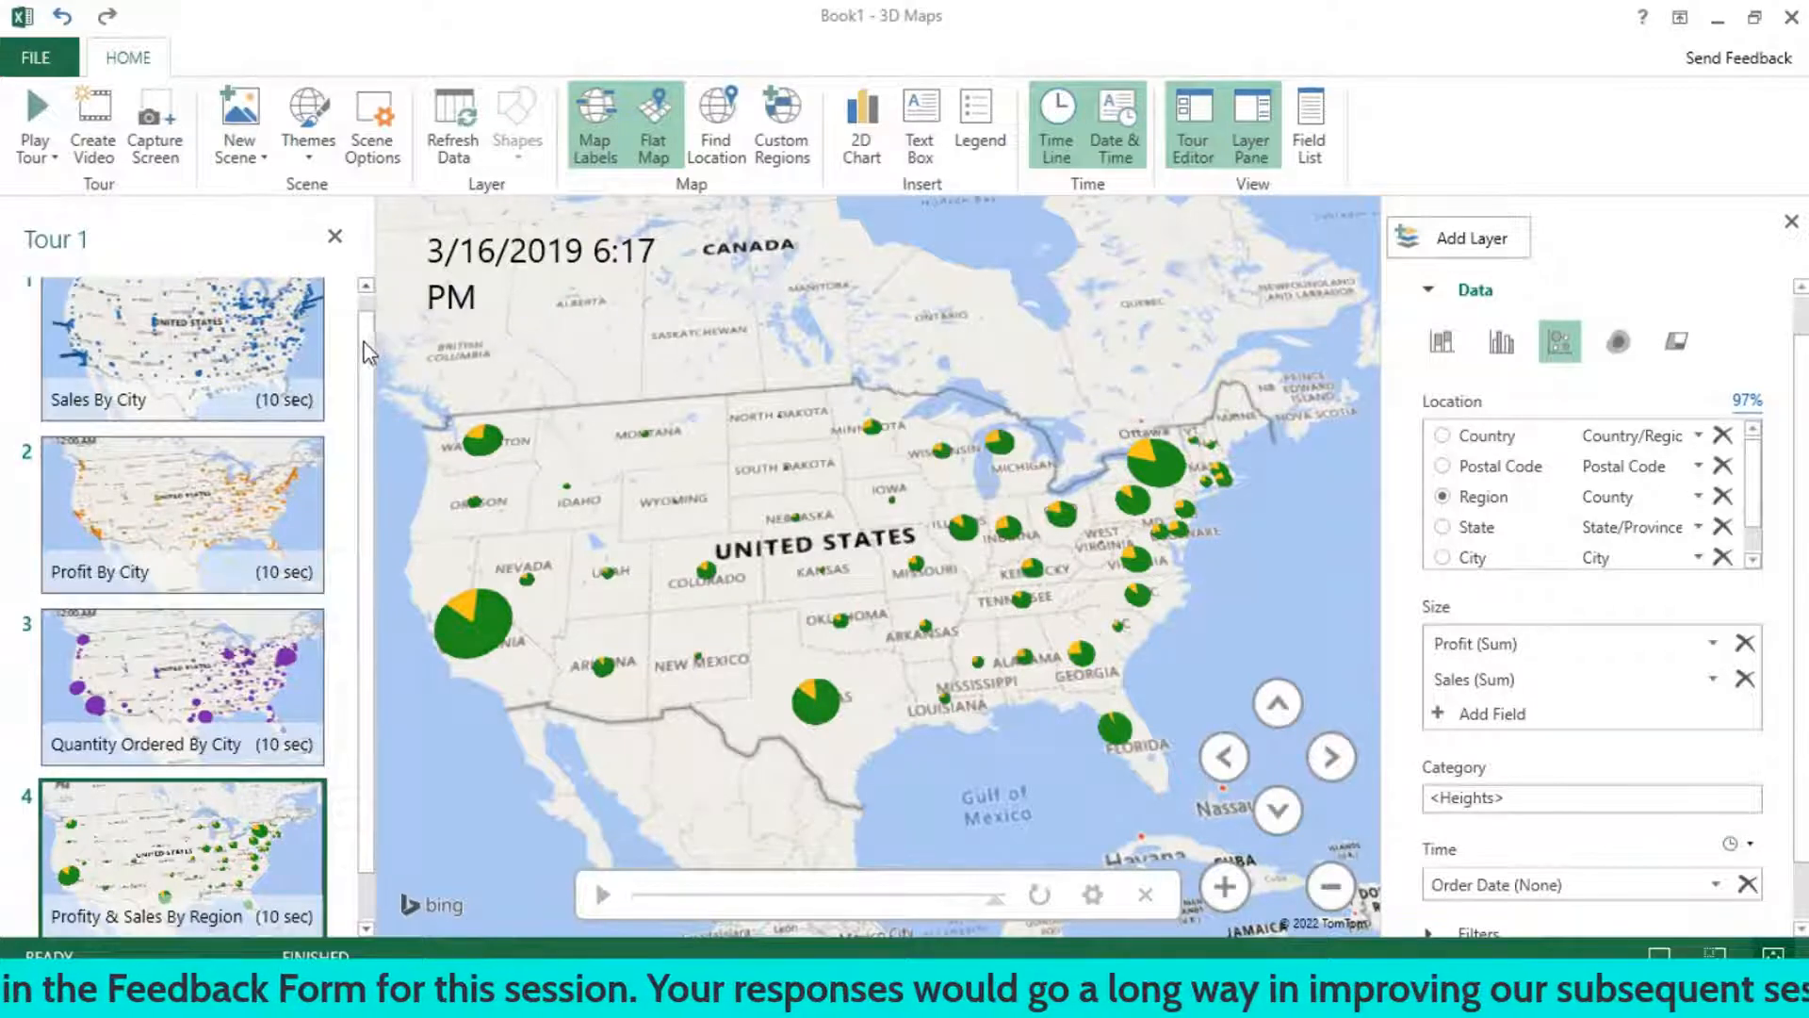
- Return to the Sales By City scene and play the whole tour
{"action": "left_click_drag", "start_coordinate": [366, 347], "coordinate": [381, 288]}
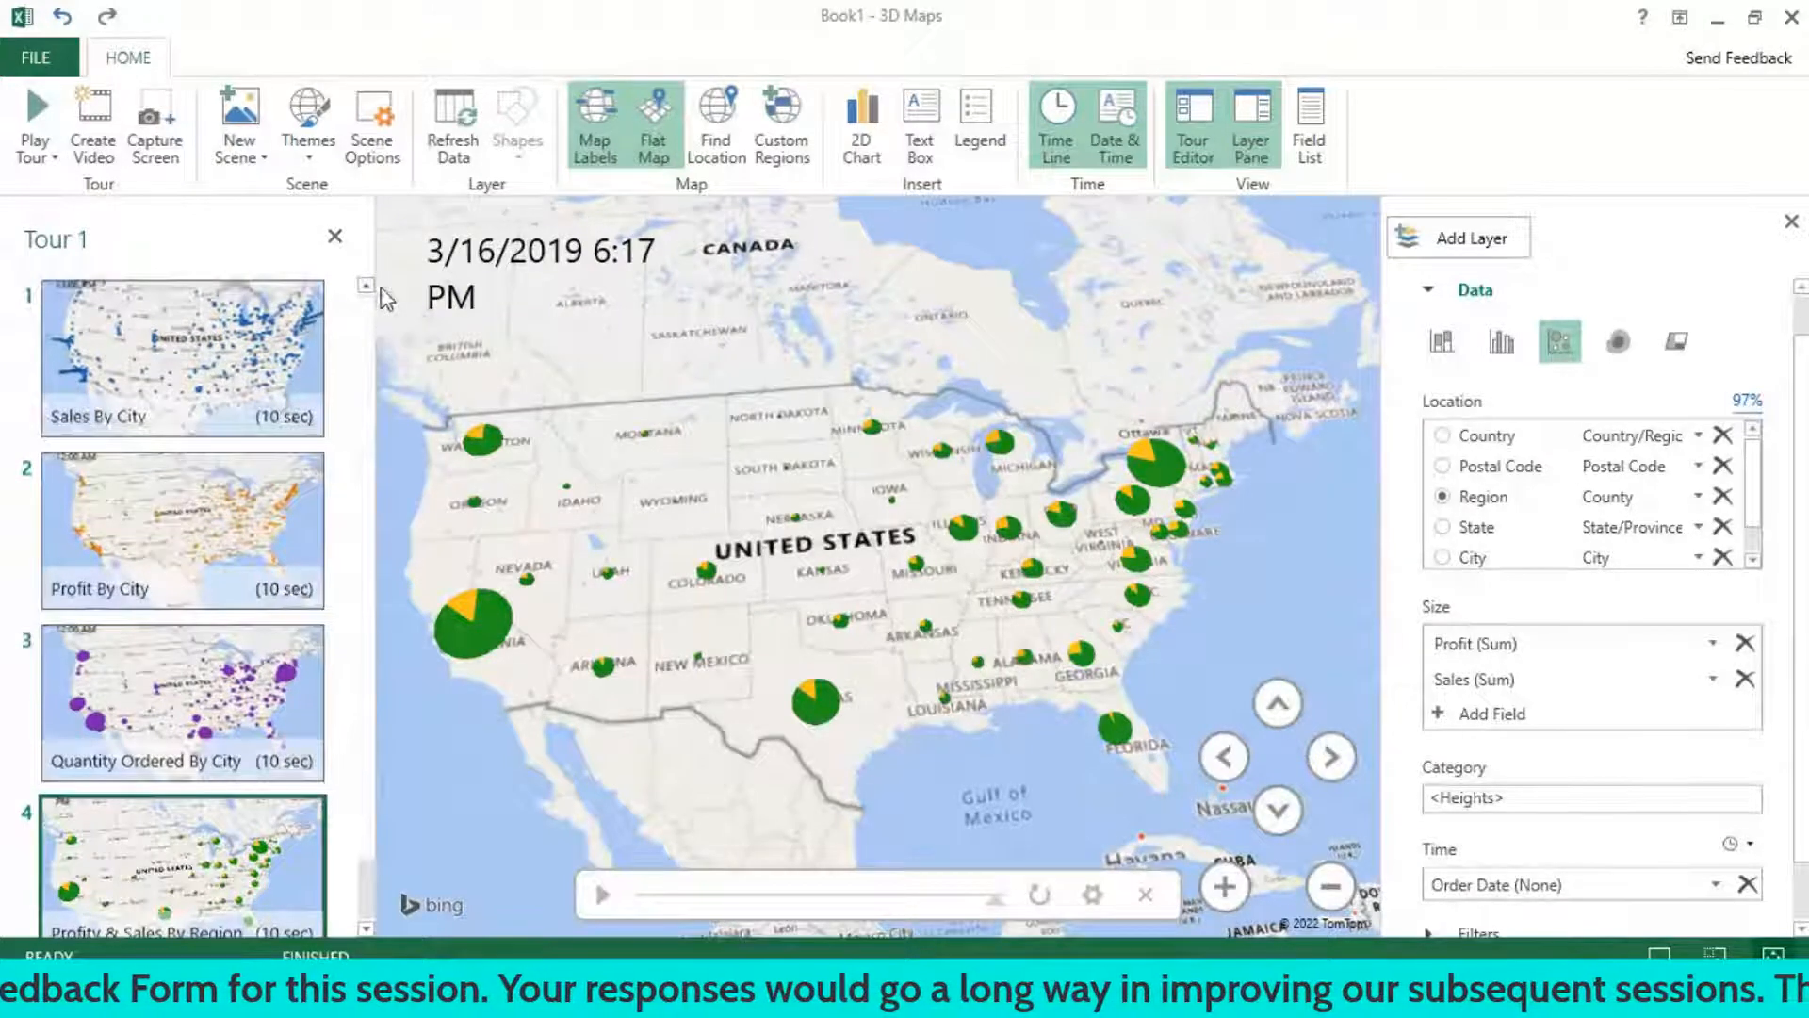
{"action": "left_click", "coordinate": [184, 360]}
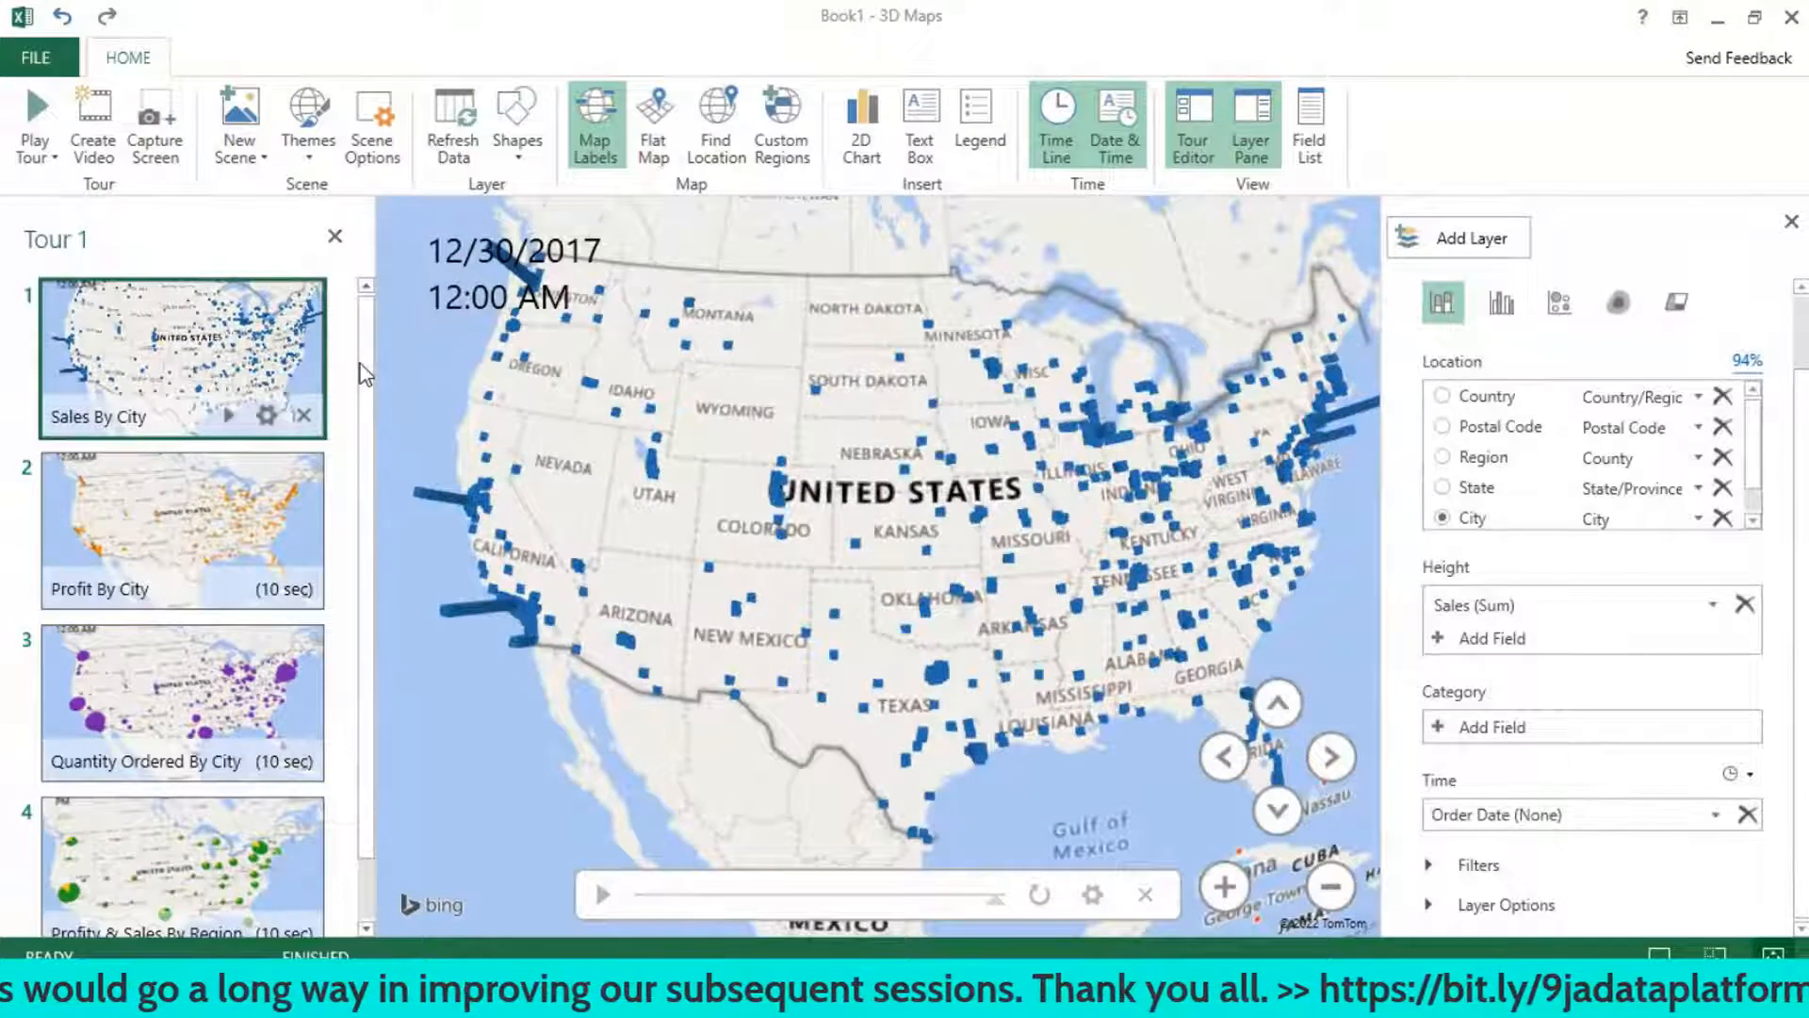
{"action": "left_click", "coordinate": [44, 104]}
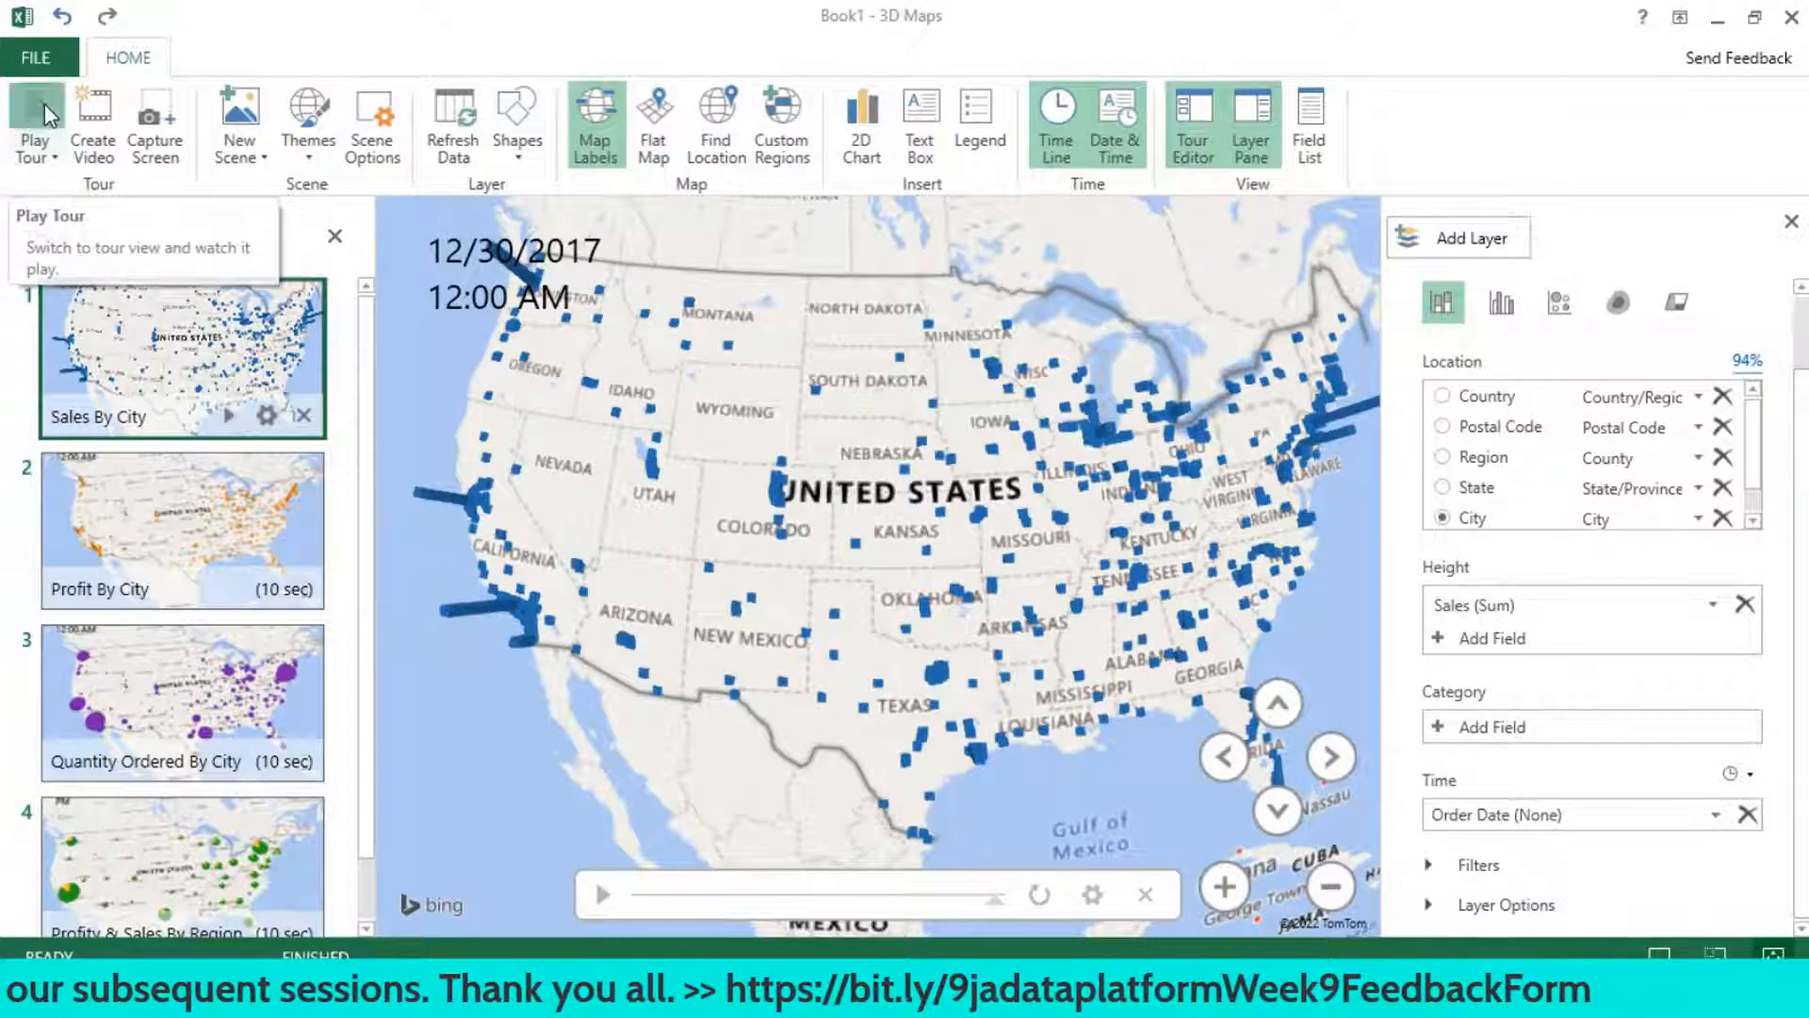
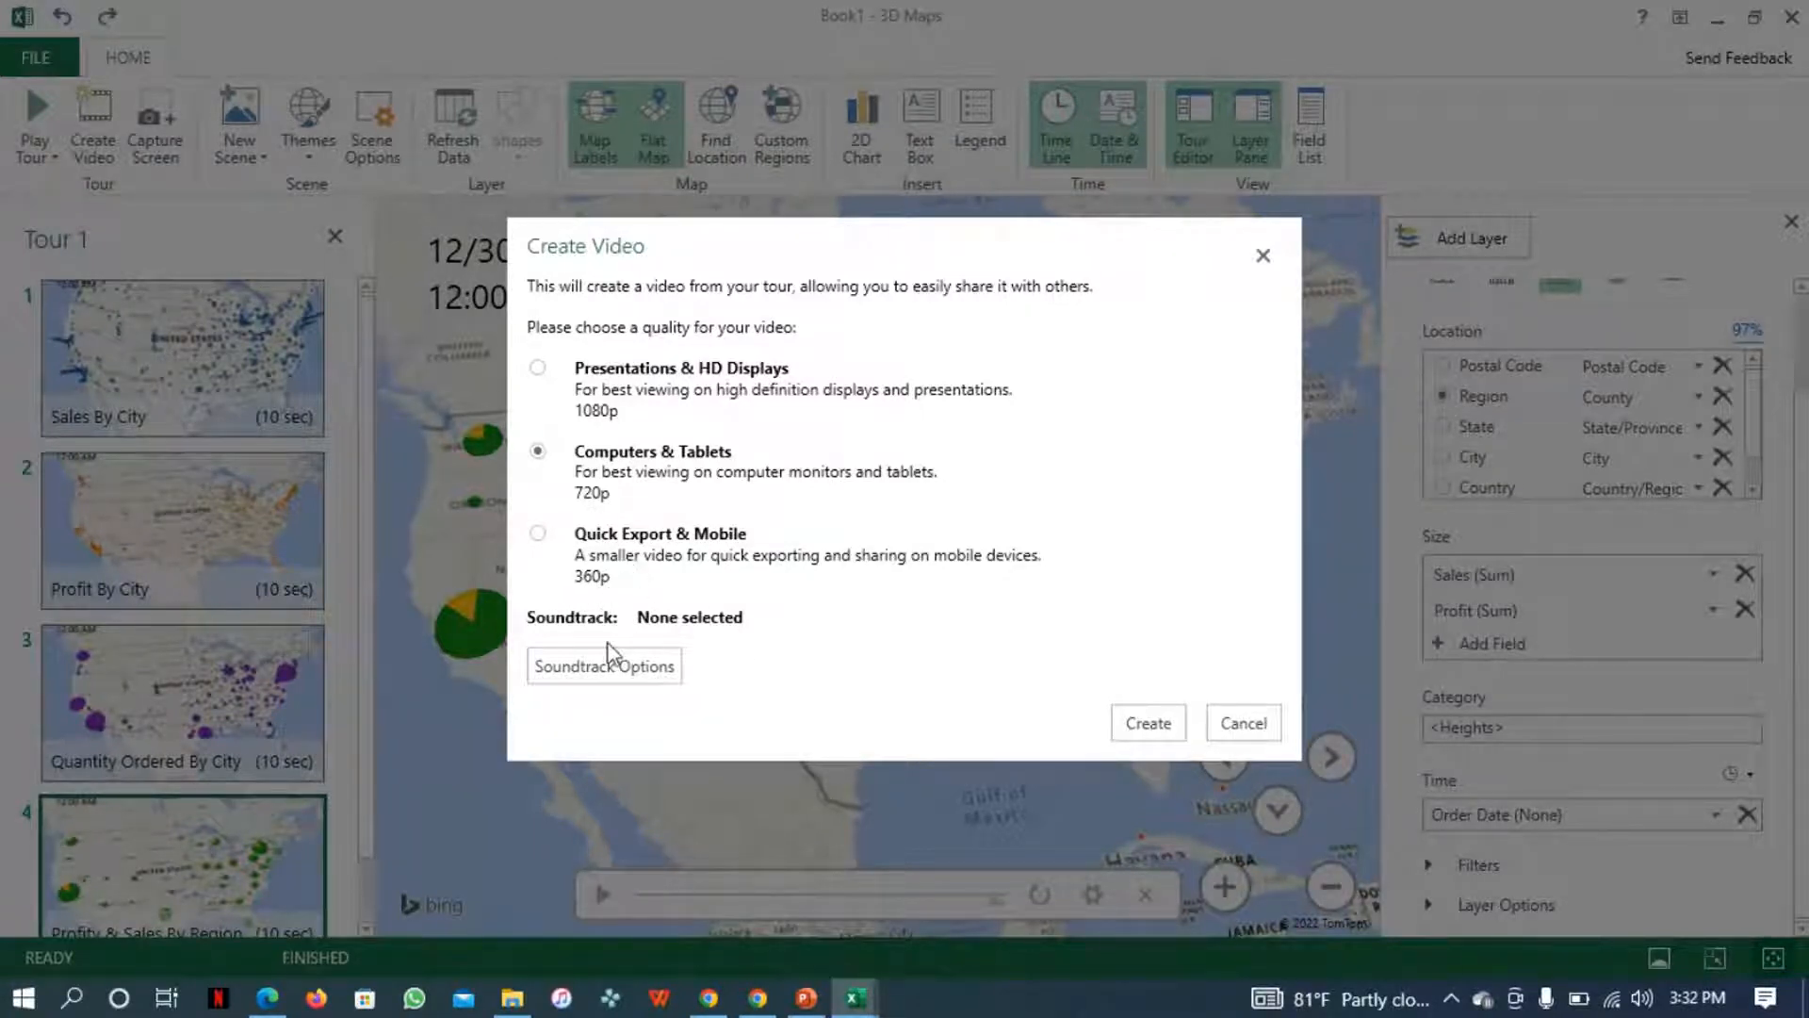
- Add happy-day-113985.mp3 from the Downloads folder as the tour video's soundtrack, keeping fade in and fade out
{"action": "left_click", "coordinate": [626, 667]}
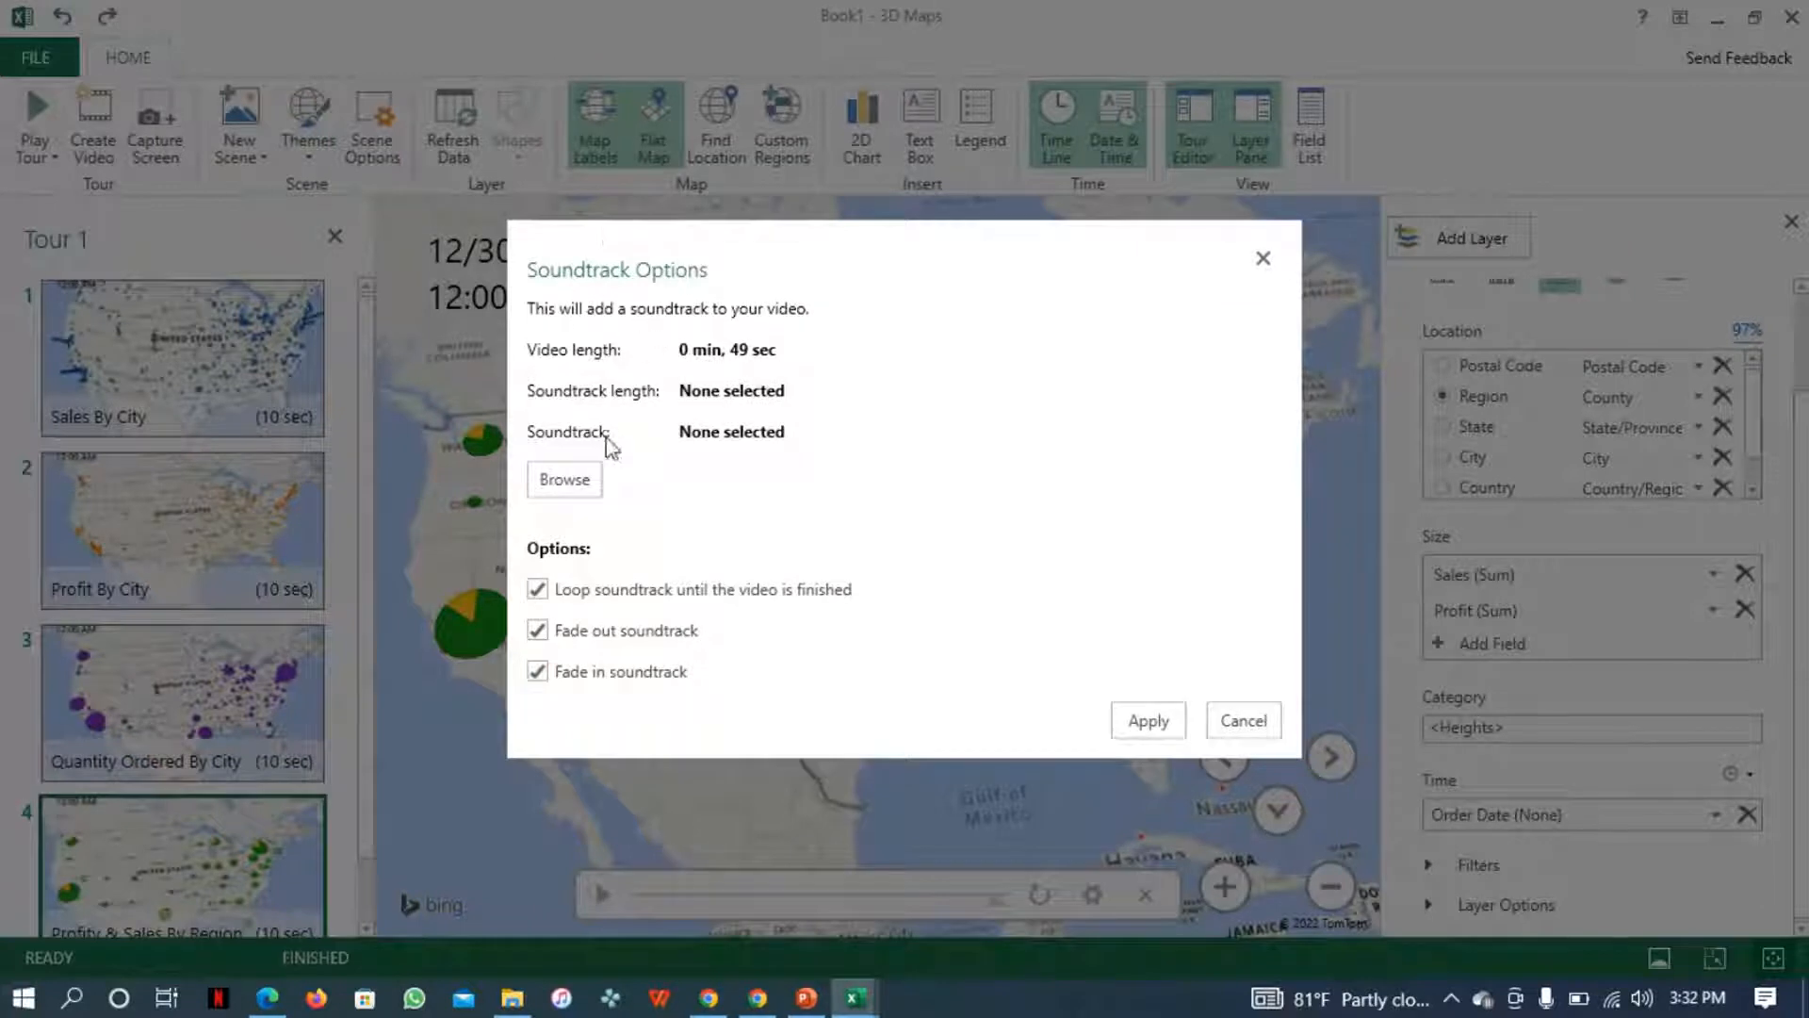
{"action": "left_click", "coordinate": [554, 487]}
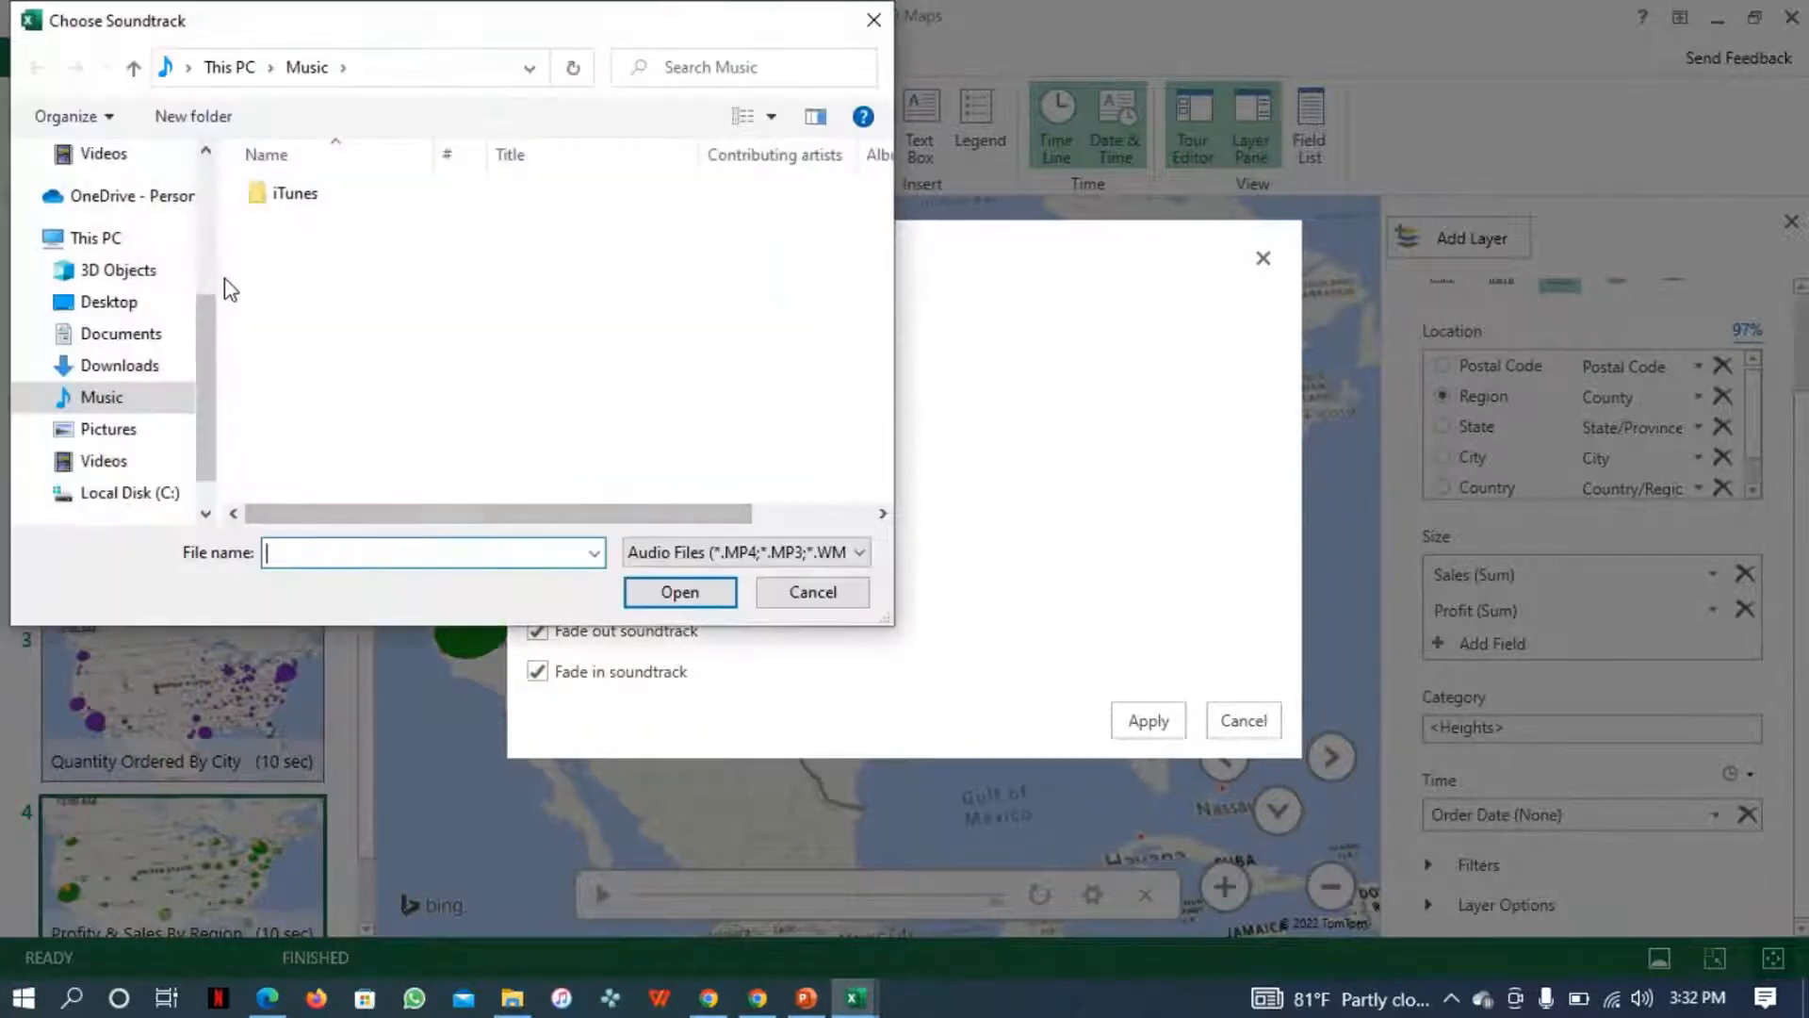
{"action": "left_click", "coordinate": [146, 364]}
{"action": "left_click", "coordinate": [342, 237]}
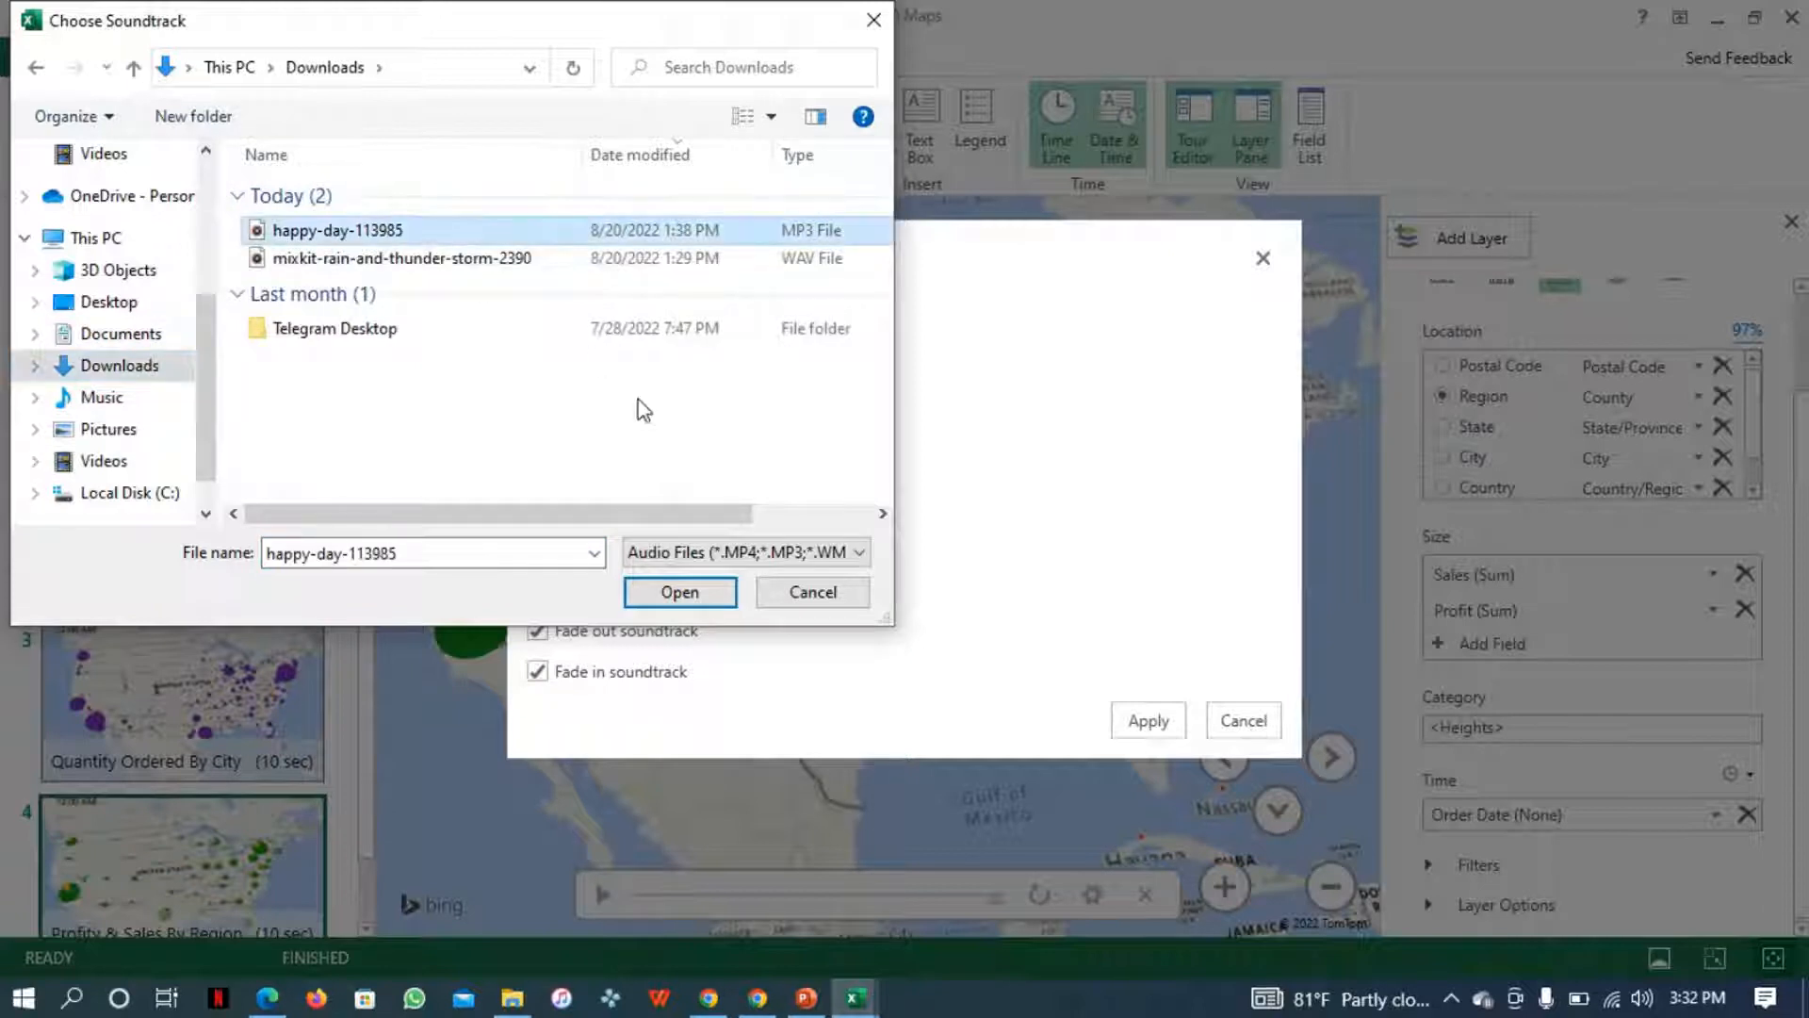
{"action": "left_click", "coordinate": [679, 592]}
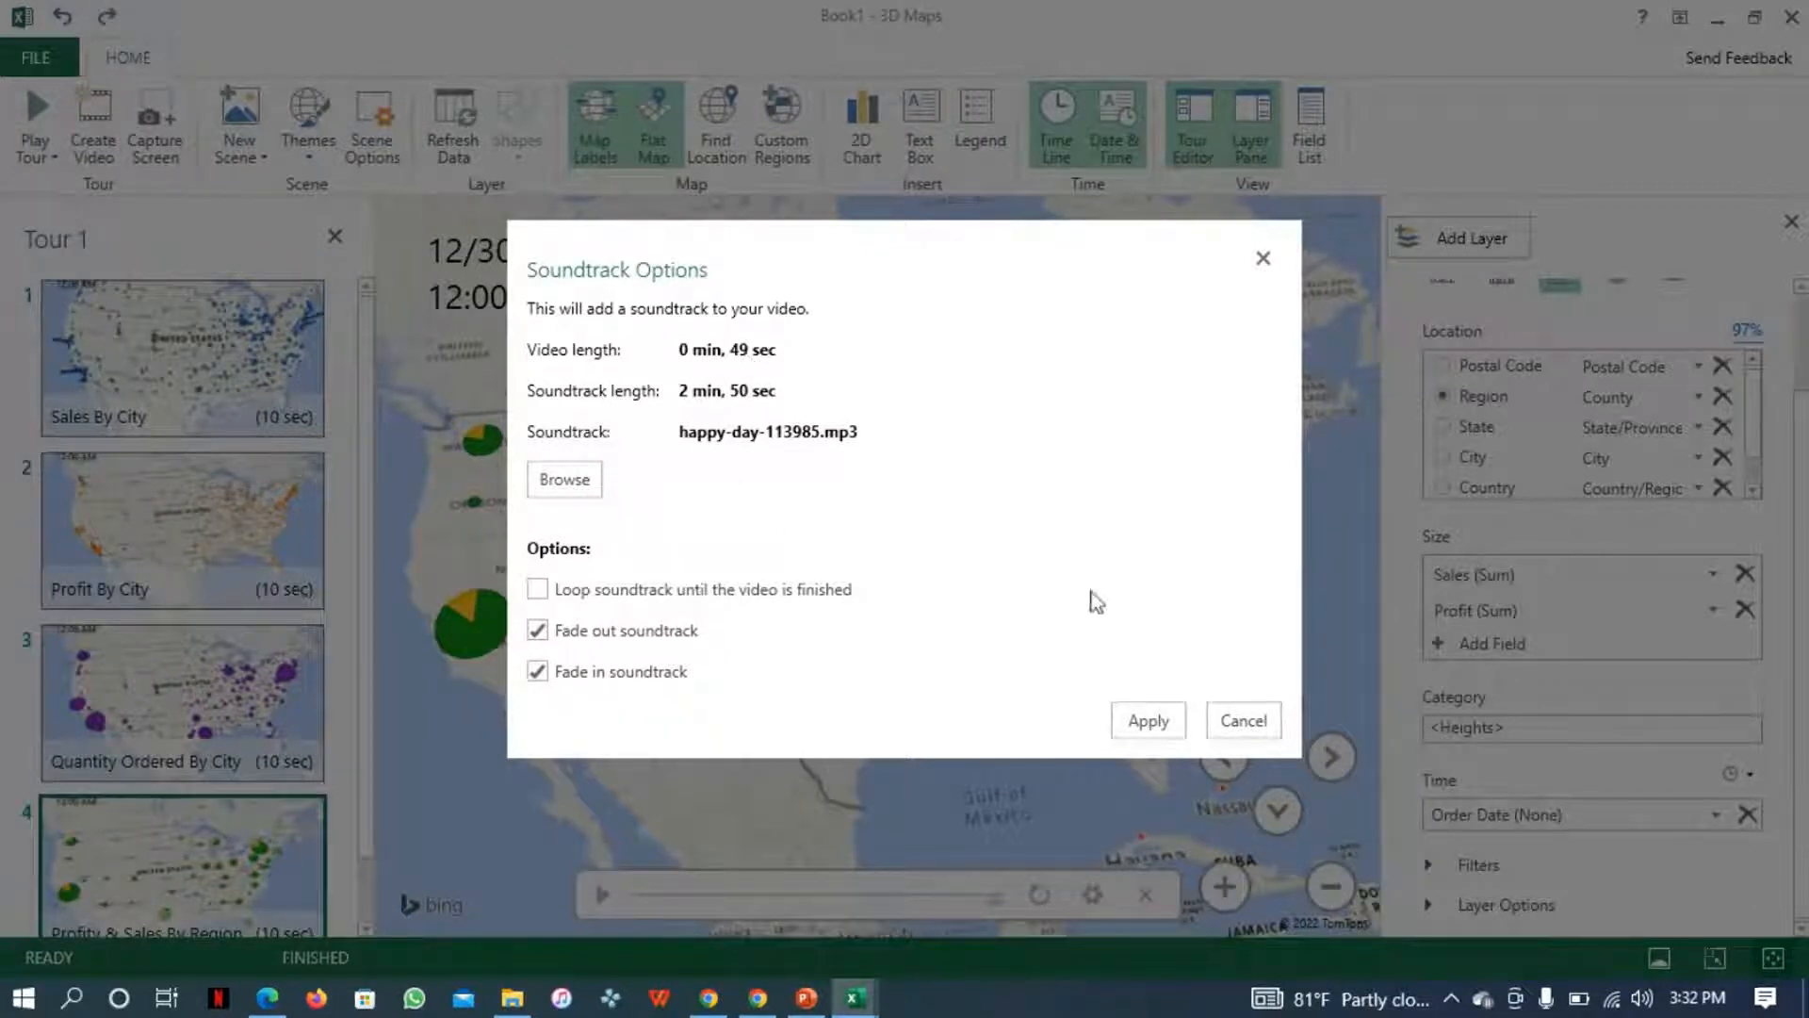
{"action": "left_click", "coordinate": [1147, 719]}
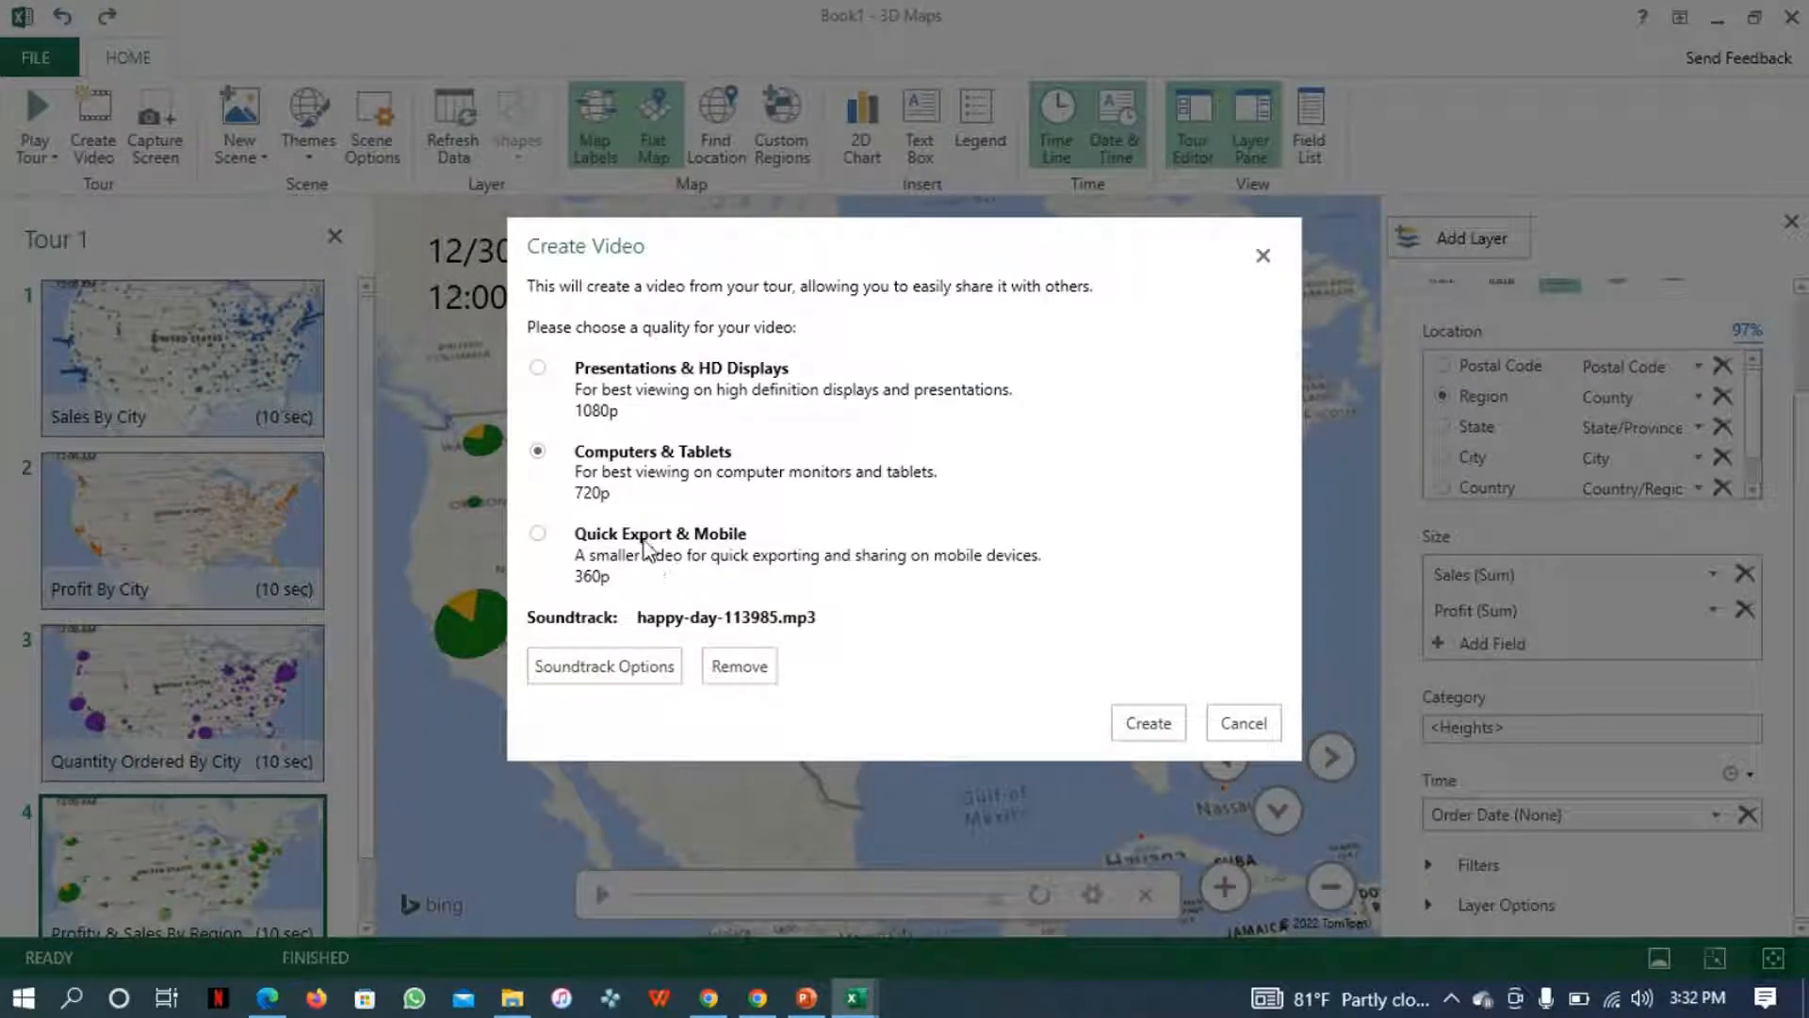
- Create the tour video in Quick Export & Mobile (360p) quality and save it as "Class Demo" in the Videos folder
{"action": "left_click", "coordinate": [537, 533]}
{"action": "left_click", "coordinate": [1142, 735]}
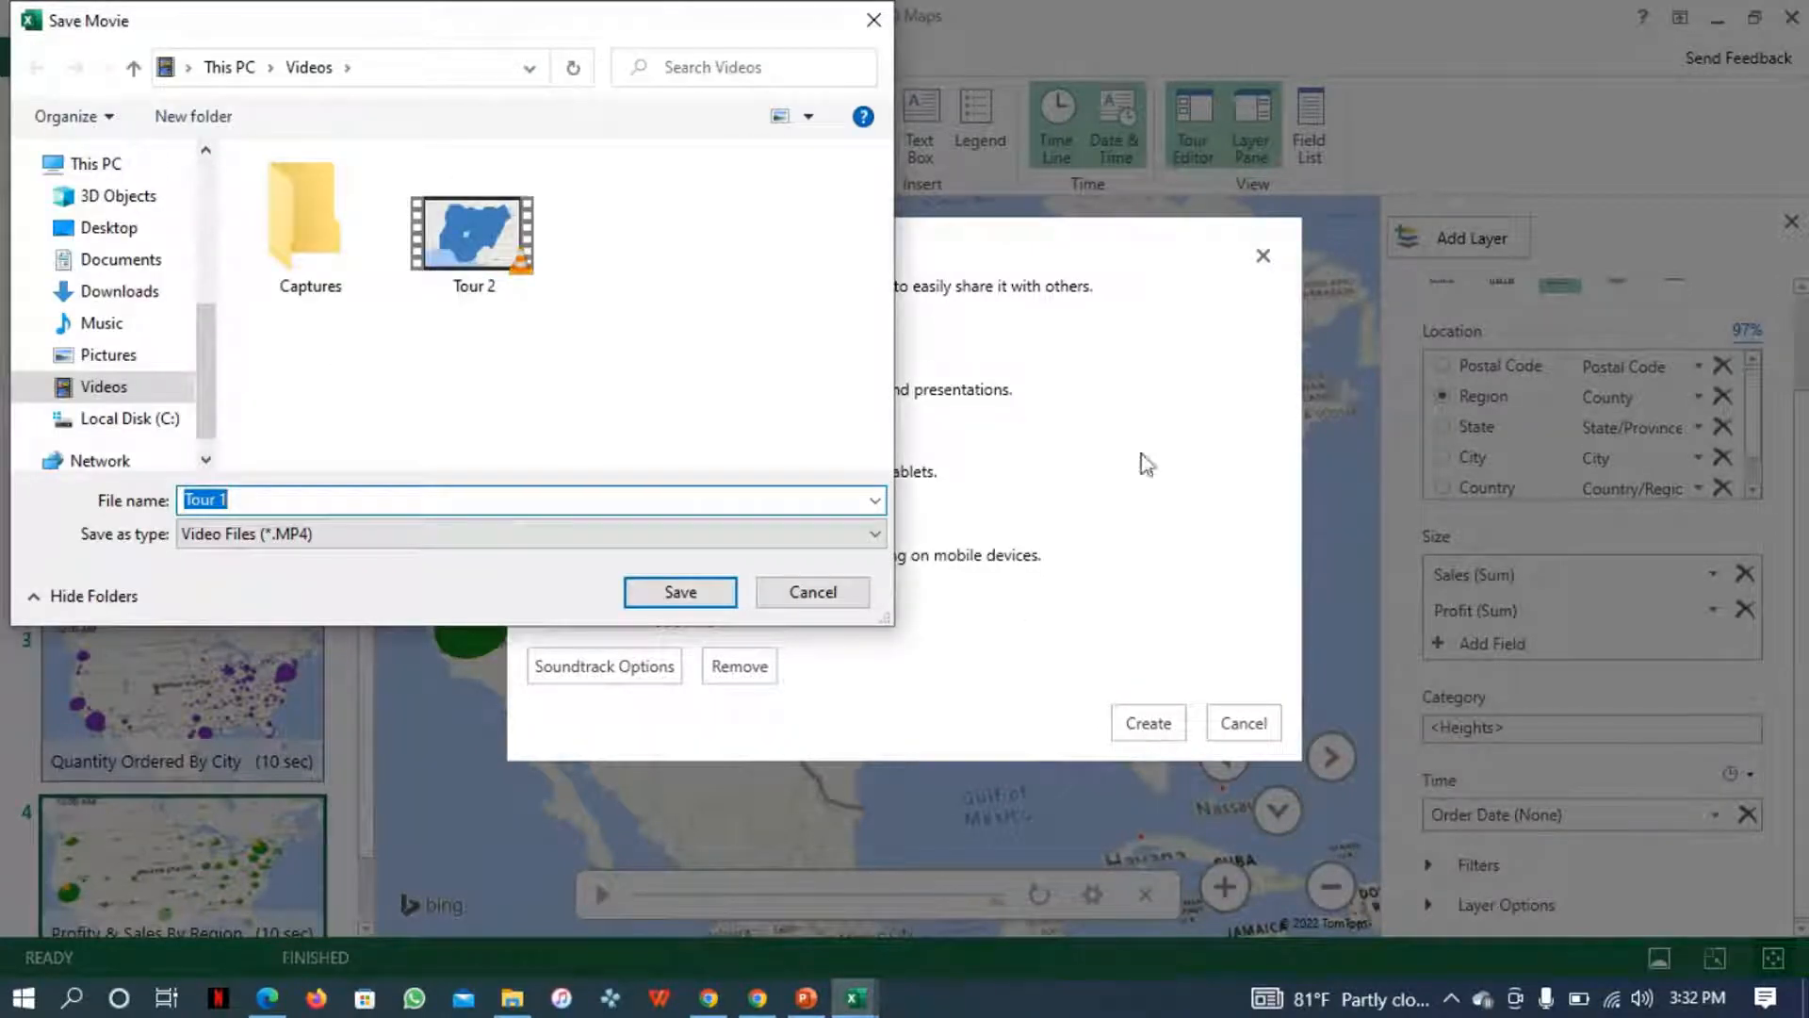
{"action": "key", "text": "BackSpace"}
{"action": "type", "text": "Pro"}
{"action": "key", "text": "BackSpace"}
{"action": "key", "text": "BackSpace"}
{"action": "key", "text": "BackSpace"}
{"action": "type", "text": "Class Demo"}
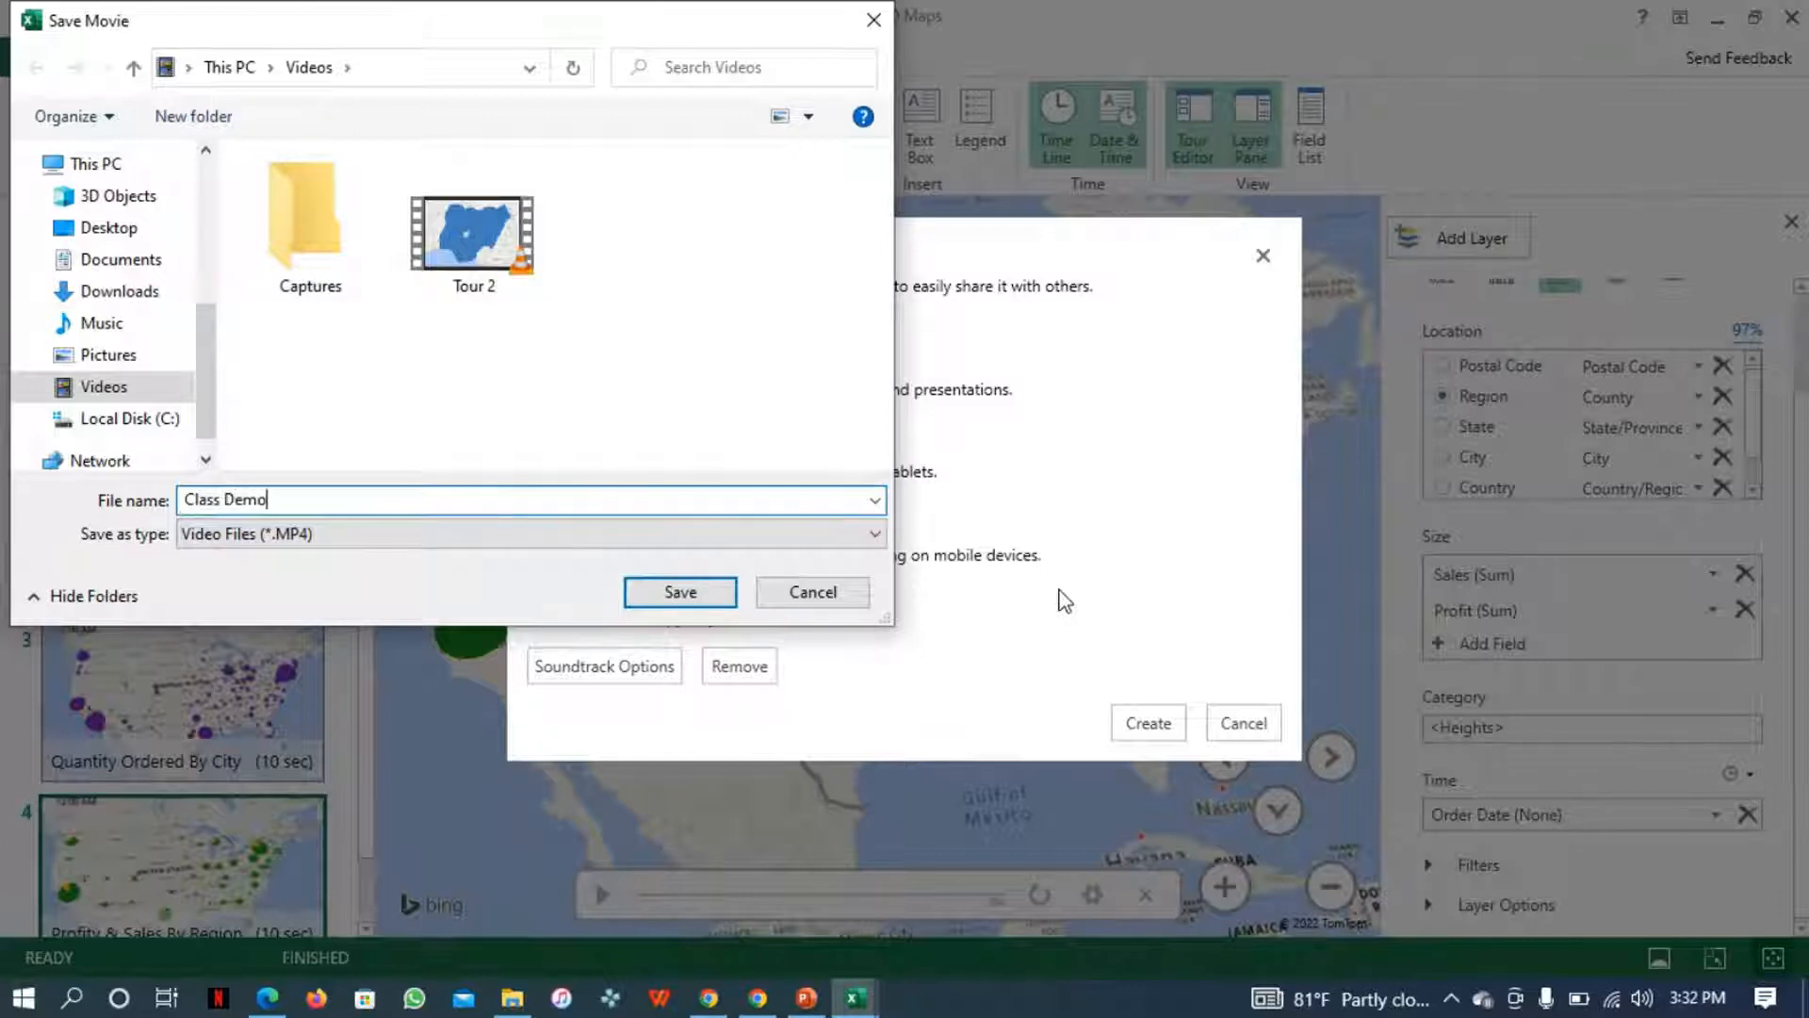
{"action": "left_click", "coordinate": [700, 594]}
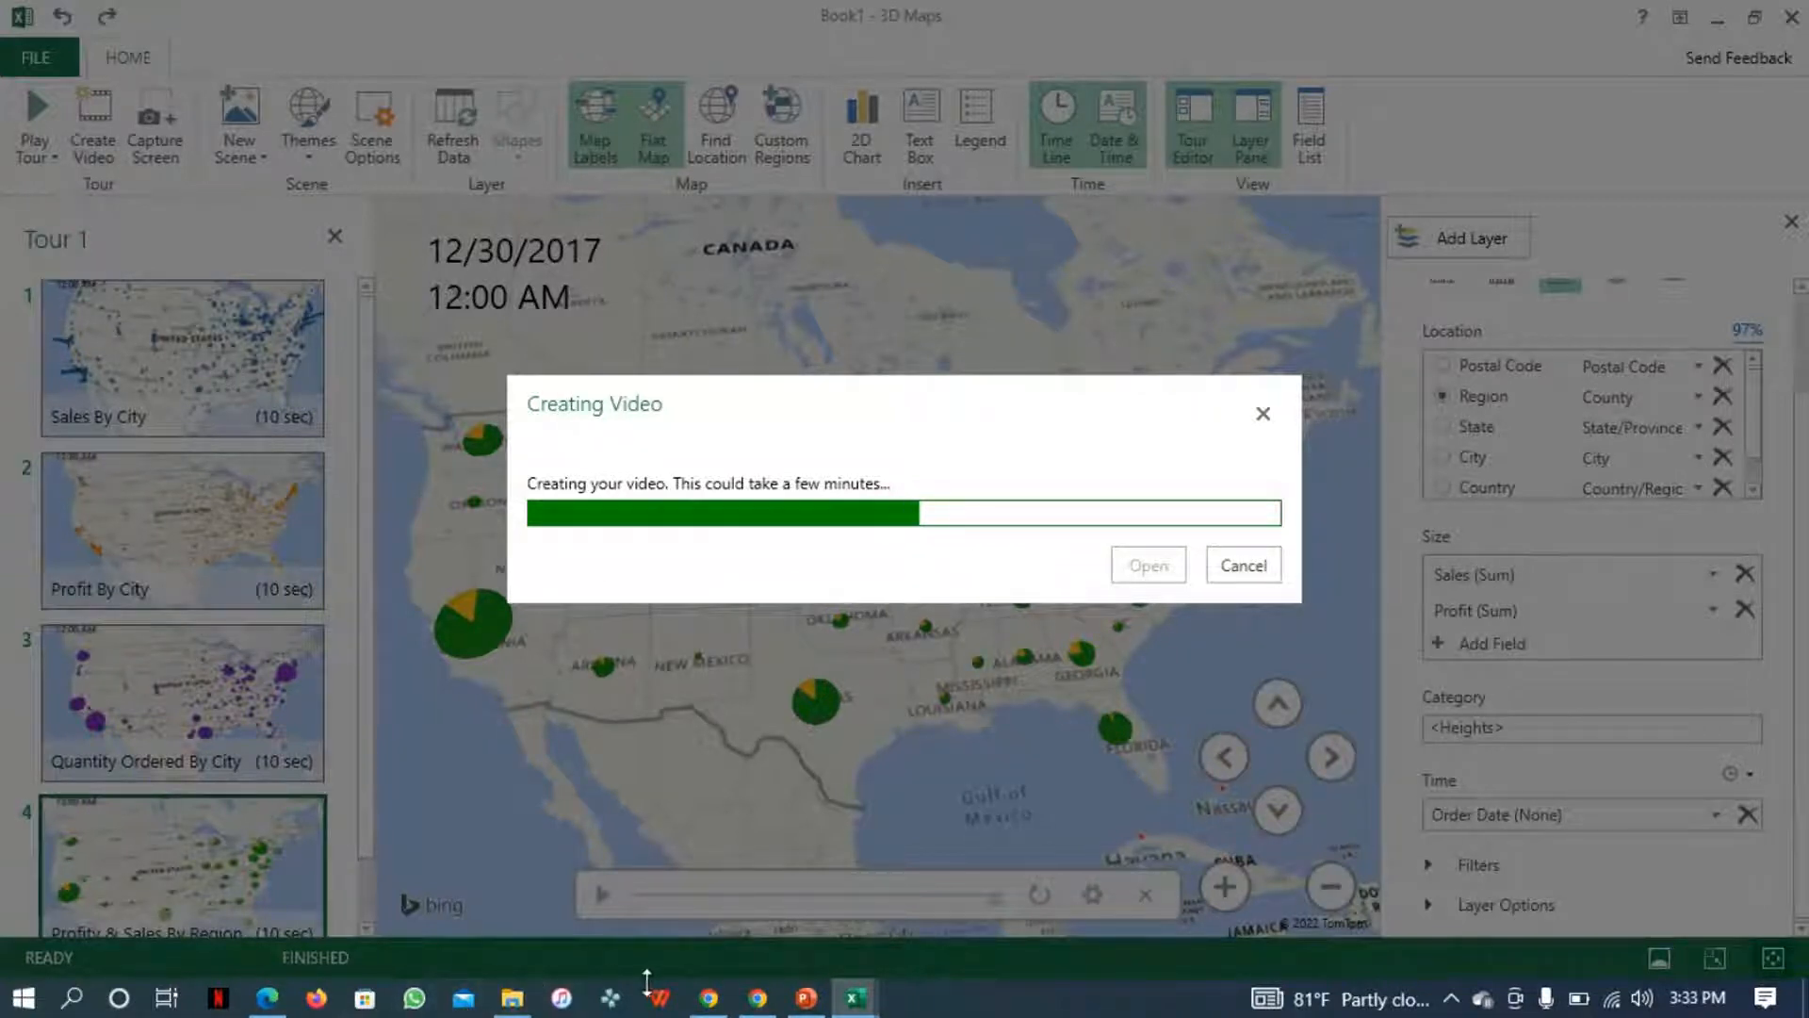
- Switch to Chrome and examine the Confirmed Cases by State table on the open NCDC COVID-19 page
{"action": "left_click", "coordinate": [756, 999]}
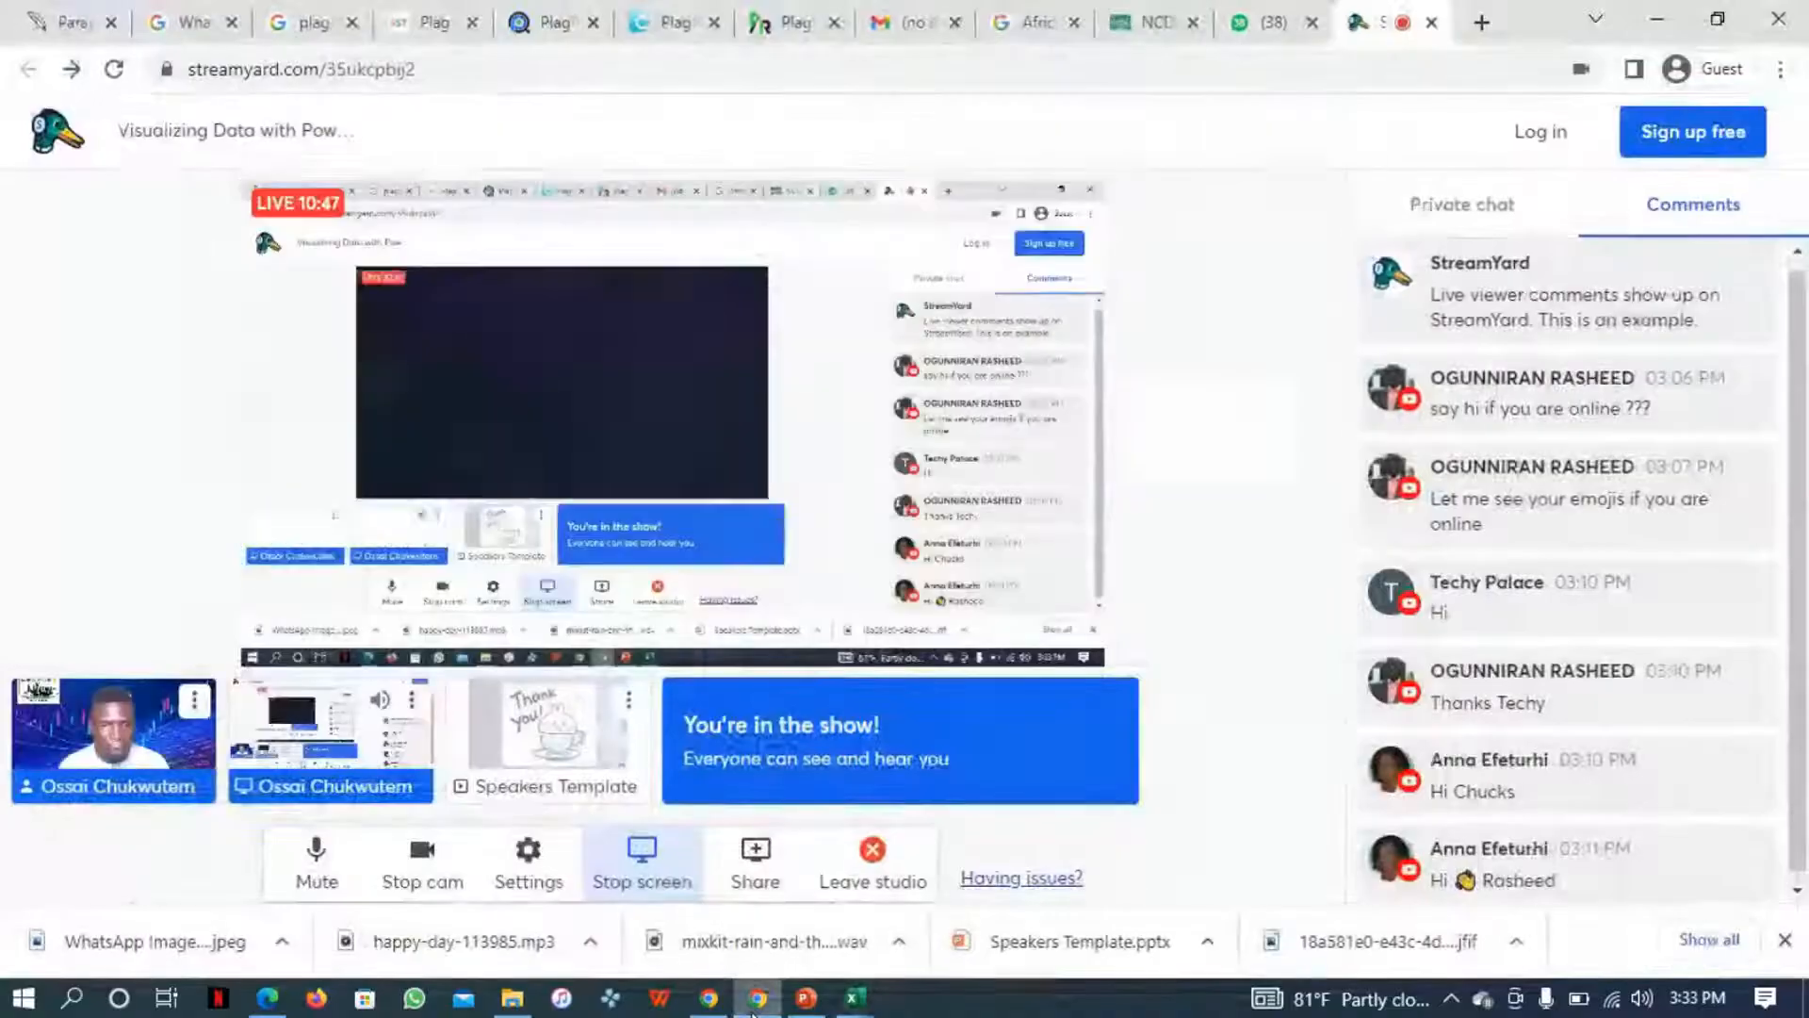
{"action": "left_click", "coordinate": [1133, 40]}
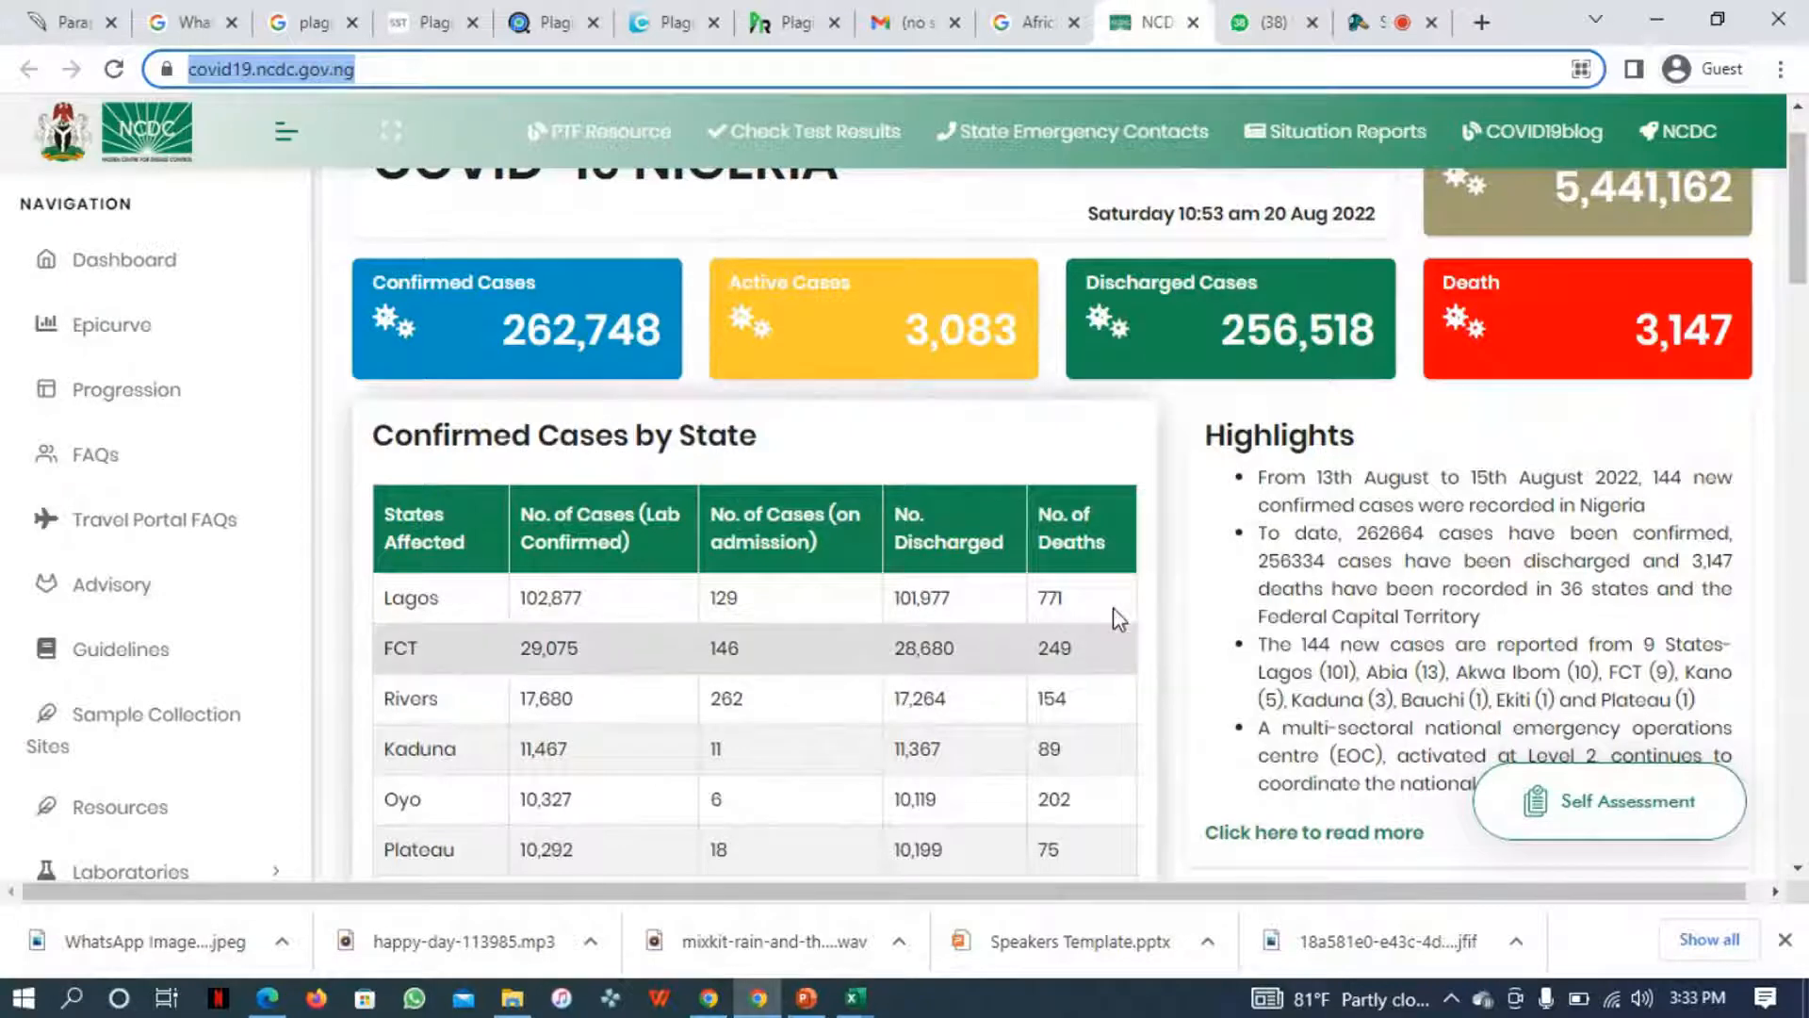
{"action": "left_click_drag", "start_coordinate": [1800, 212], "coordinate": [1807, 297]}
{"action": "scroll", "coordinate": [513, 466], "scroll_direction": "up", "scroll_amount": 2}
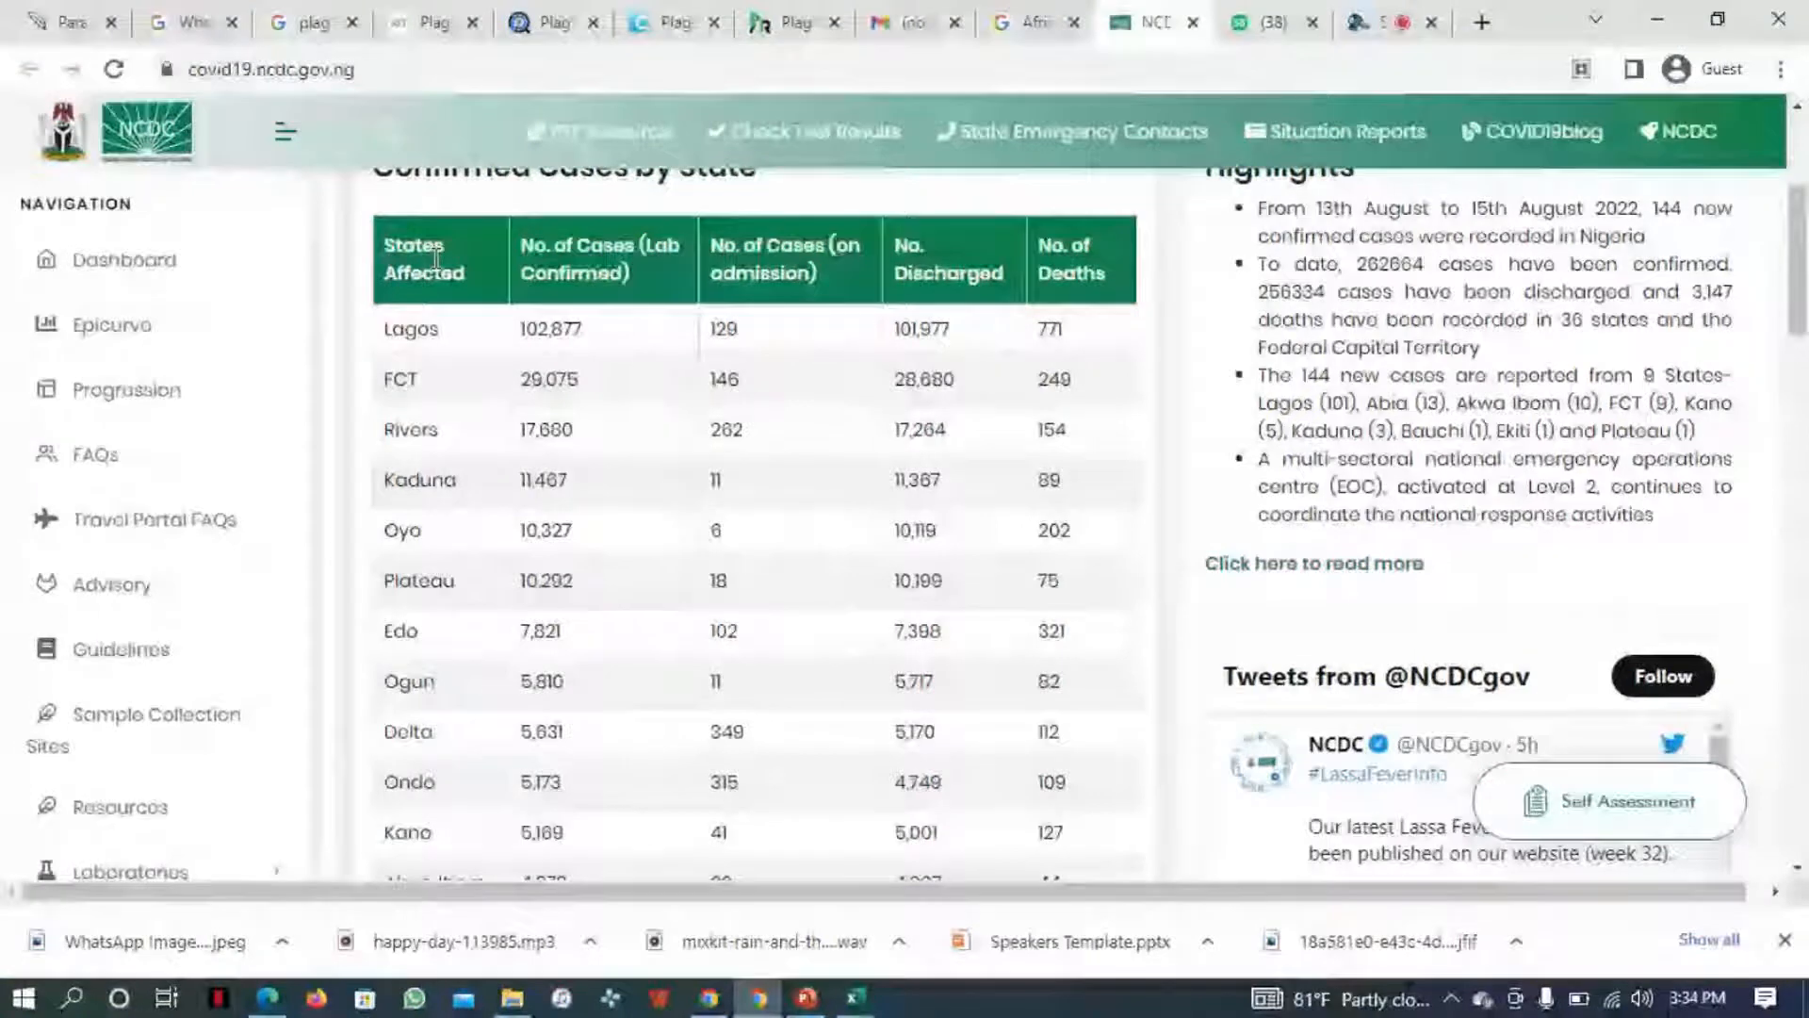
{"action": "left_click_drag", "start_coordinate": [1796, 281], "coordinate": [1796, 248]}
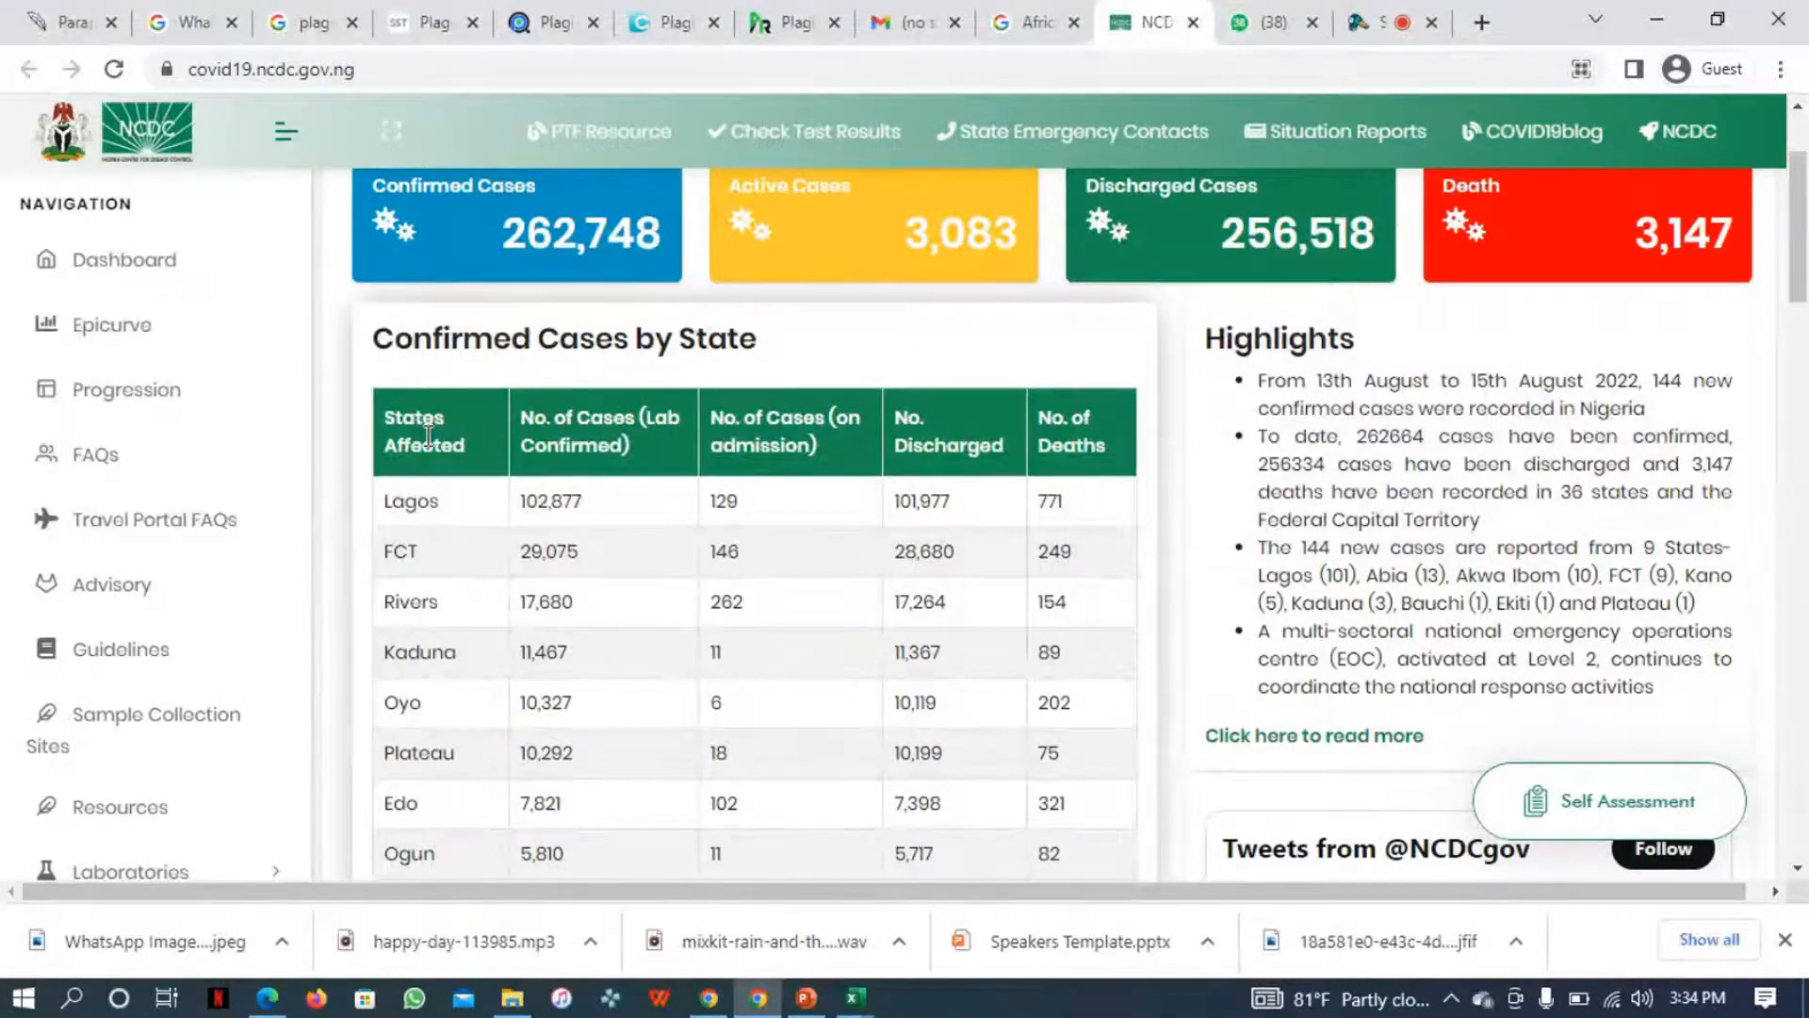
{"action": "left_click", "coordinate": [399, 83]}
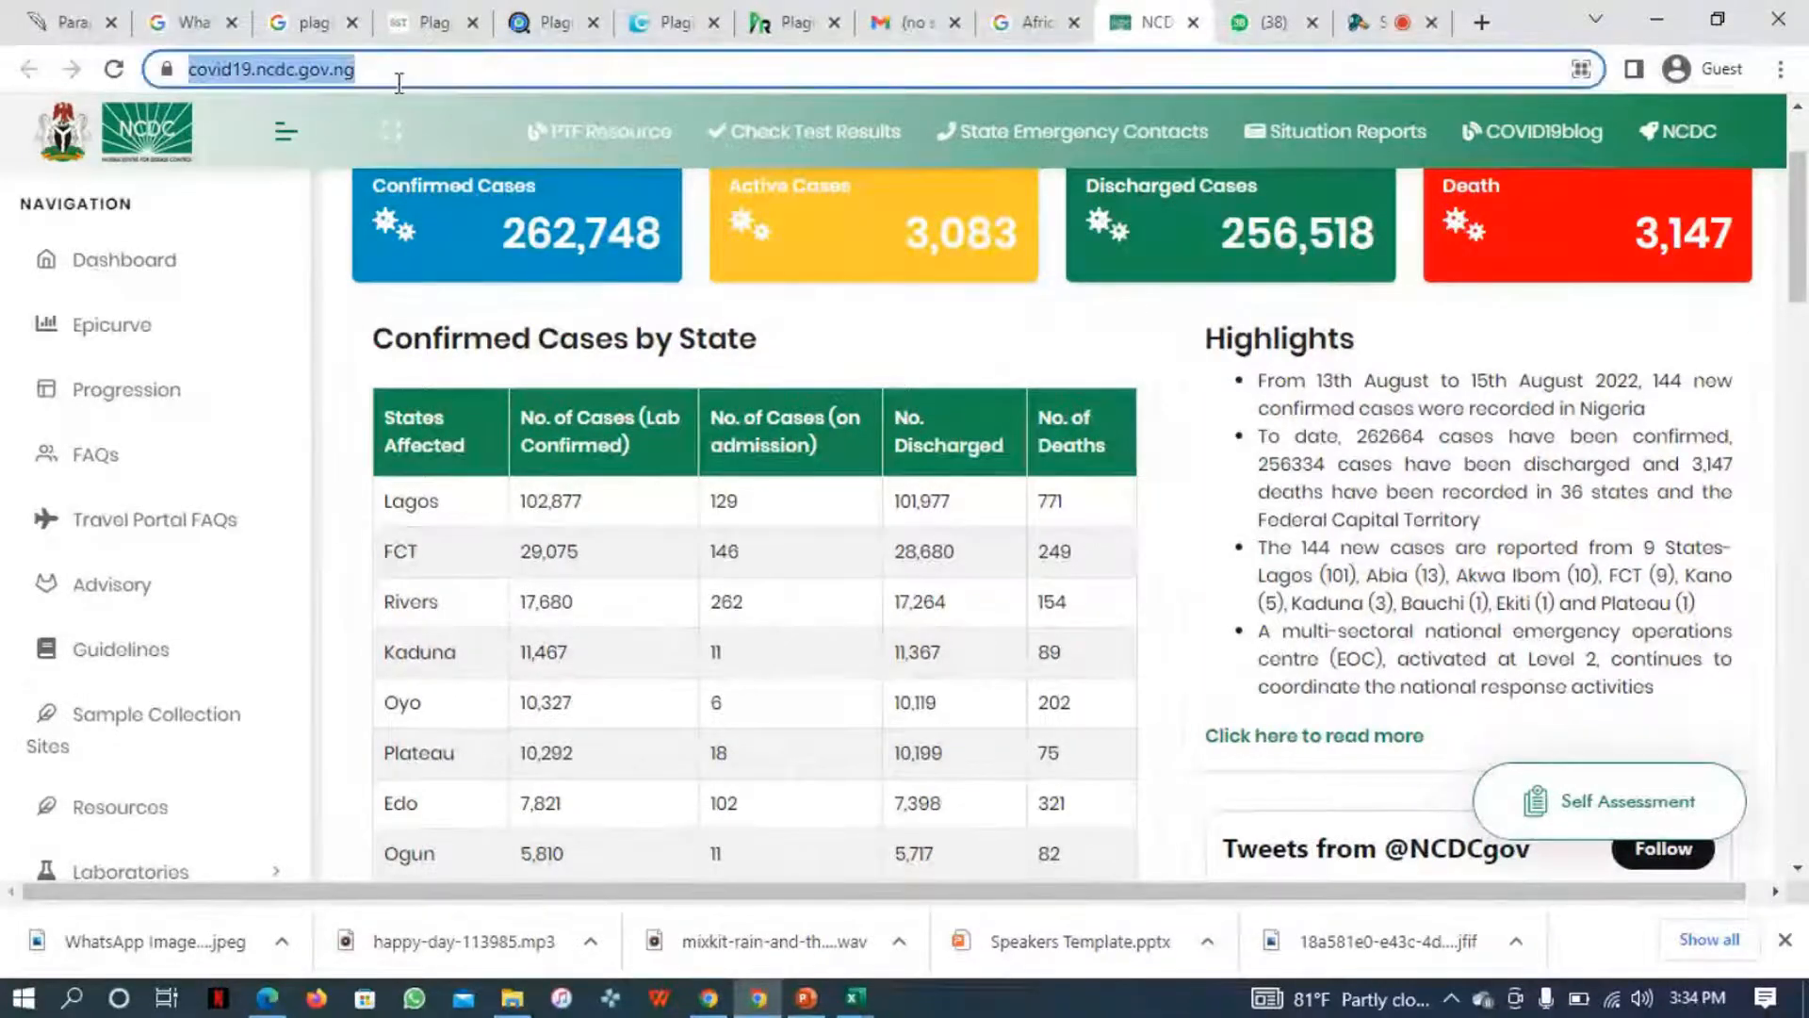
{"action": "left_click", "coordinate": [400, 83]}
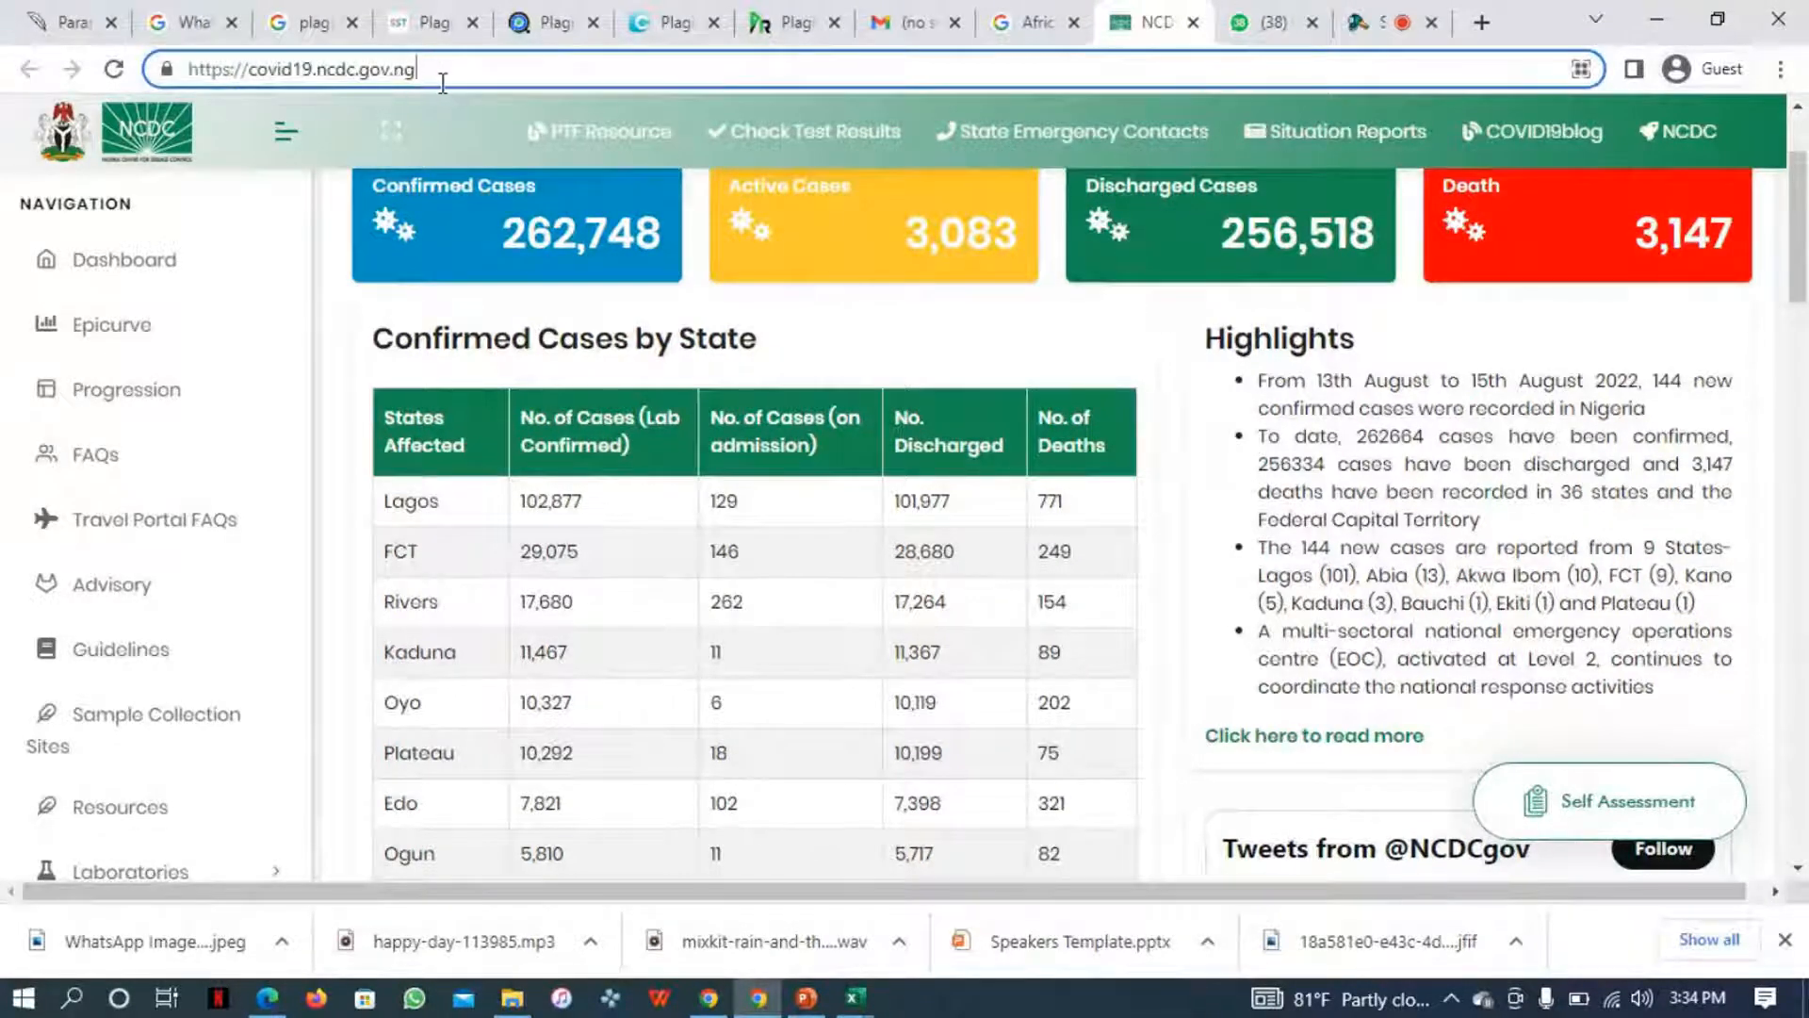
{"action": "triple_click", "coordinate": [442, 83]}
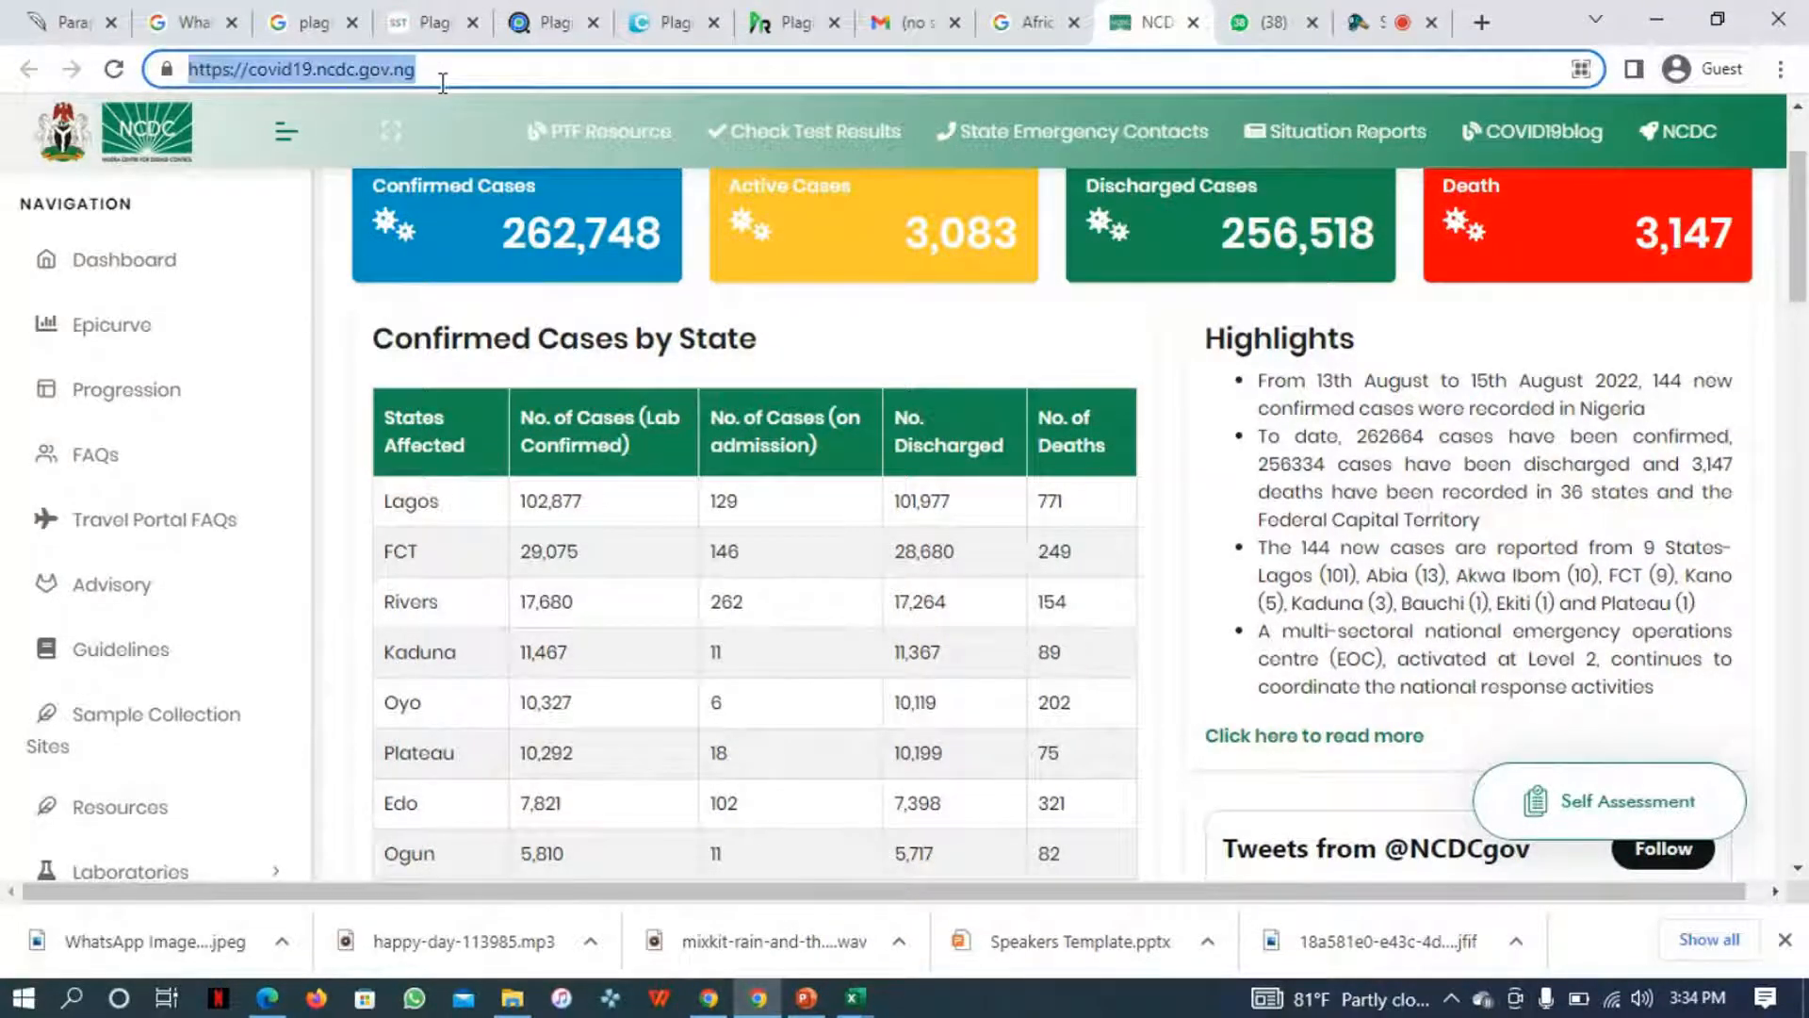
{"action": "right_click", "coordinate": [356, 76]}
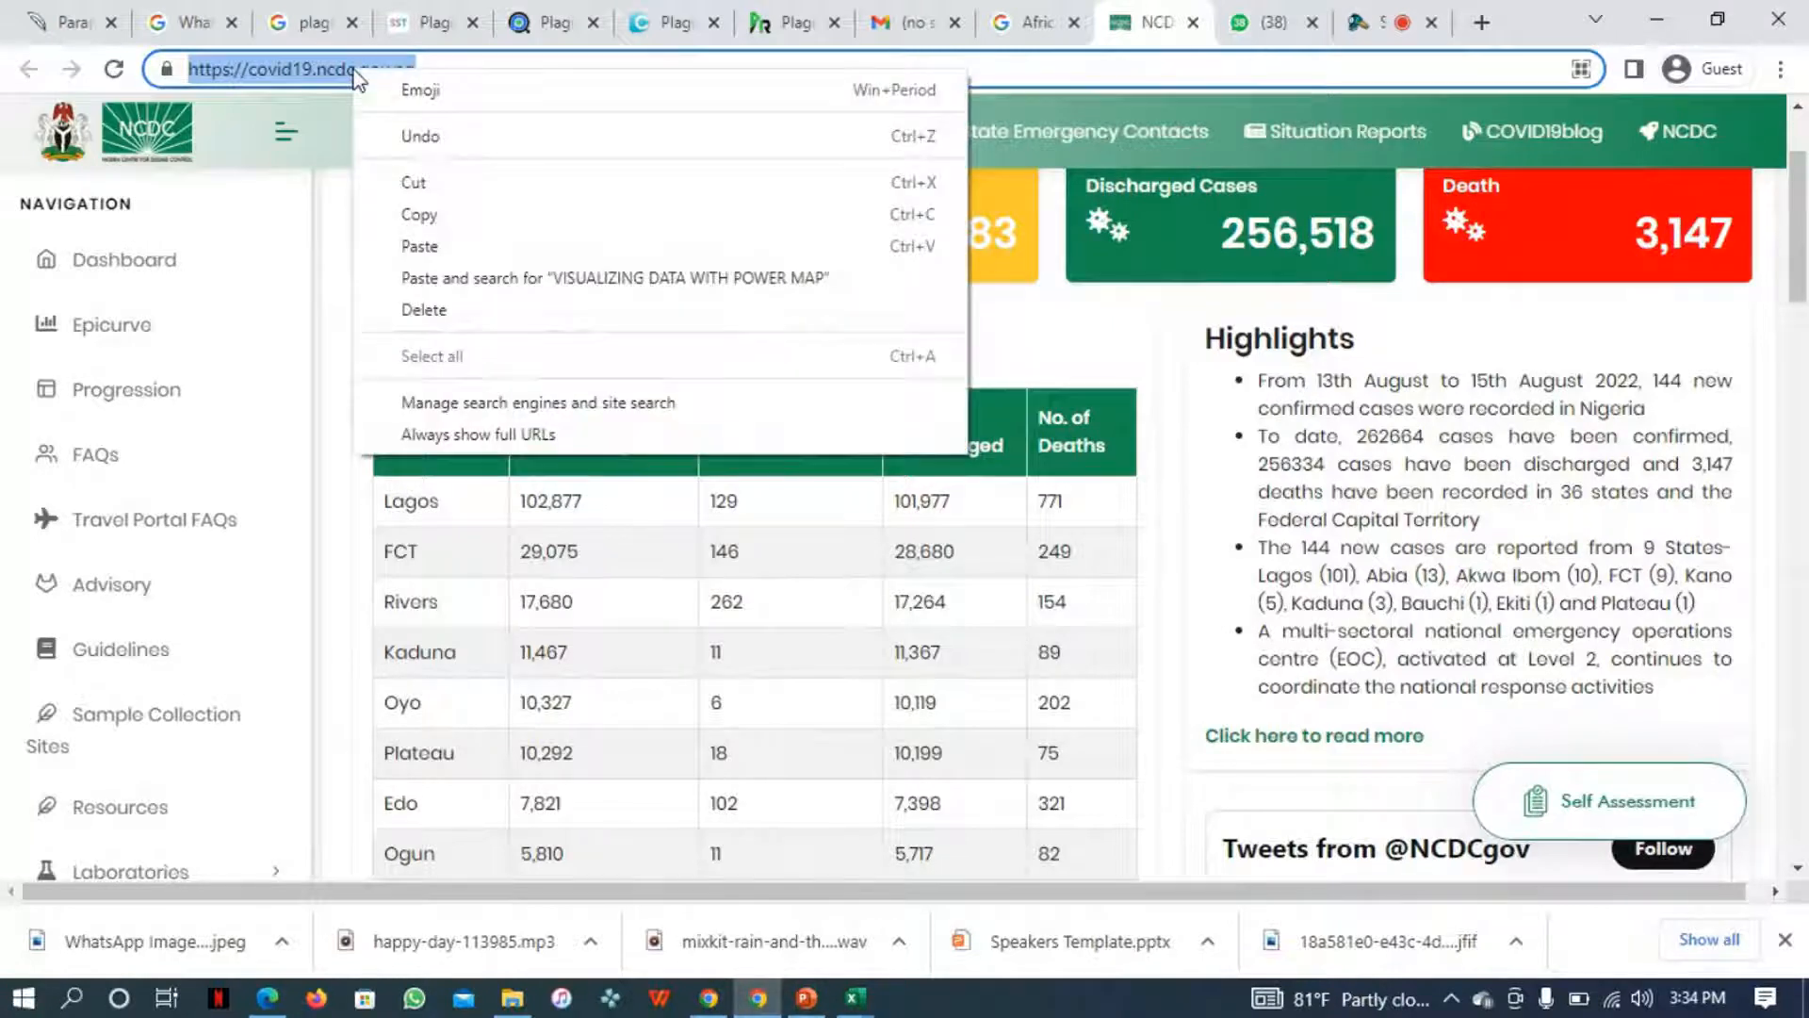
{"action": "left_click", "coordinate": [448, 221]}
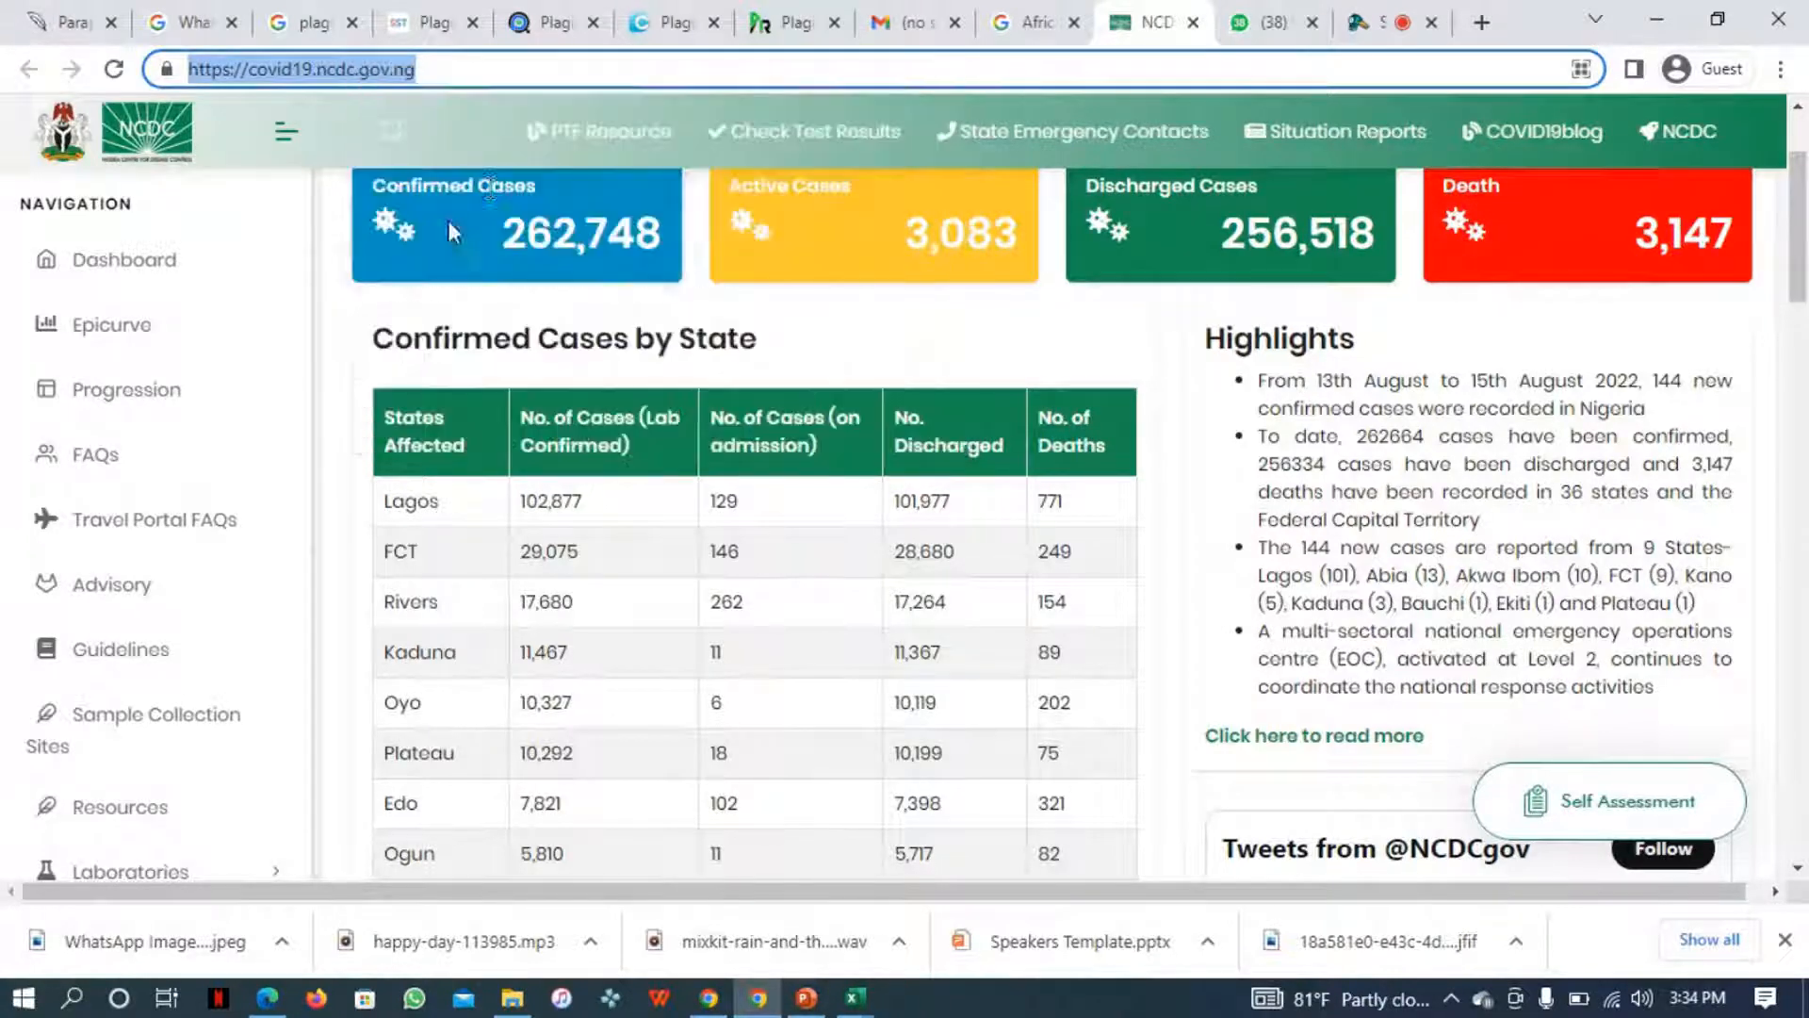
- Switch back to 3D Maps, dismiss the video creation dialog and close 3D Maps to return to the workbook
{"action": "left_click", "coordinate": [1654, 21]}
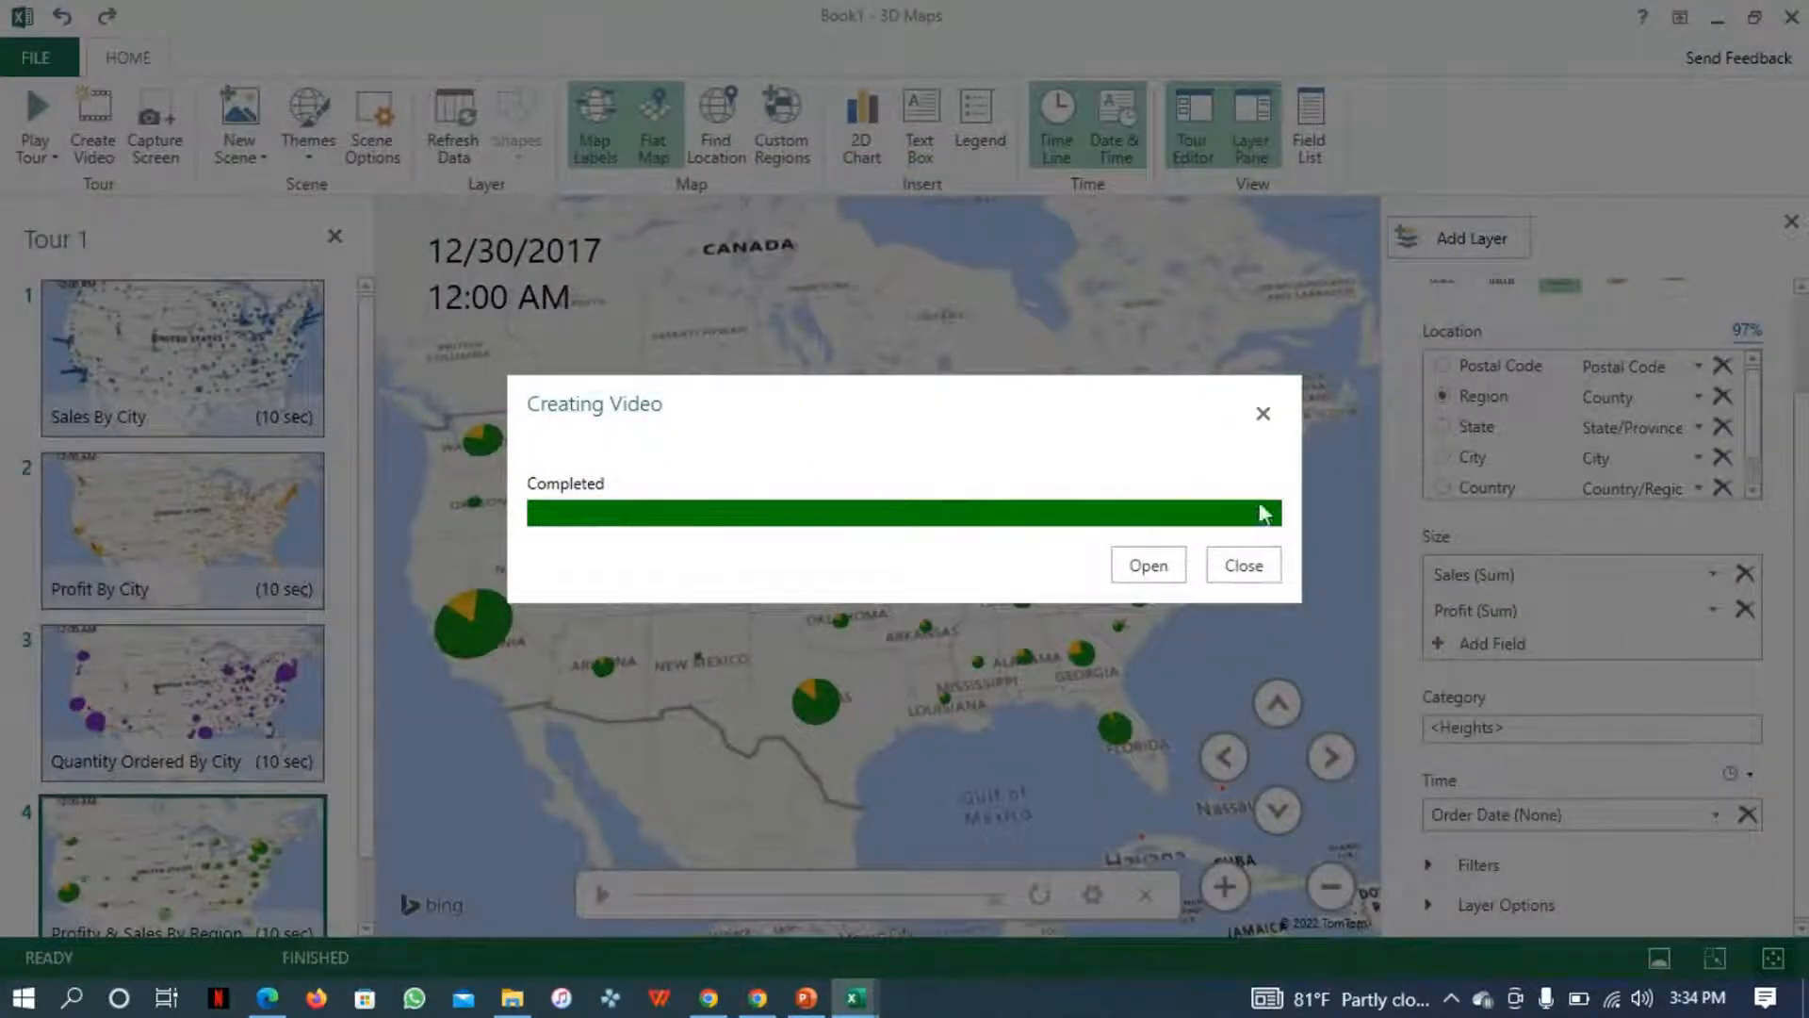
{"action": "left_click", "coordinate": [1242, 566]}
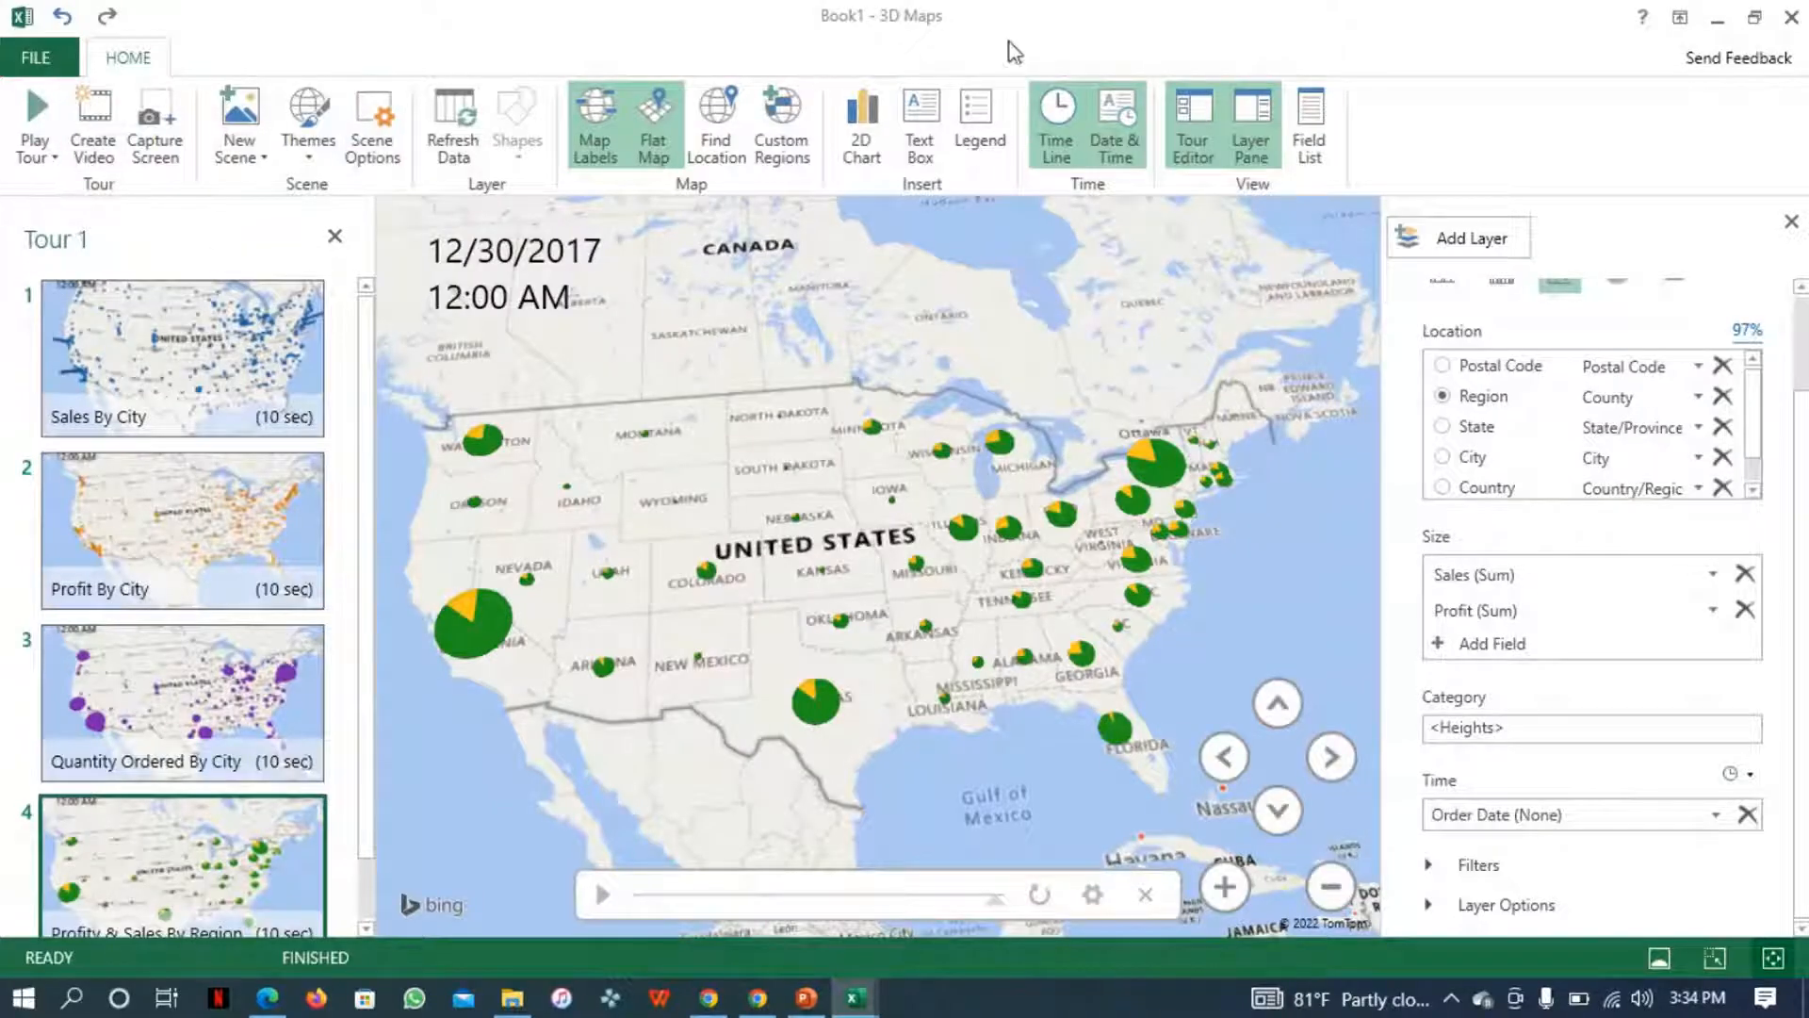
{"action": "left_click", "coordinate": [1791, 17]}
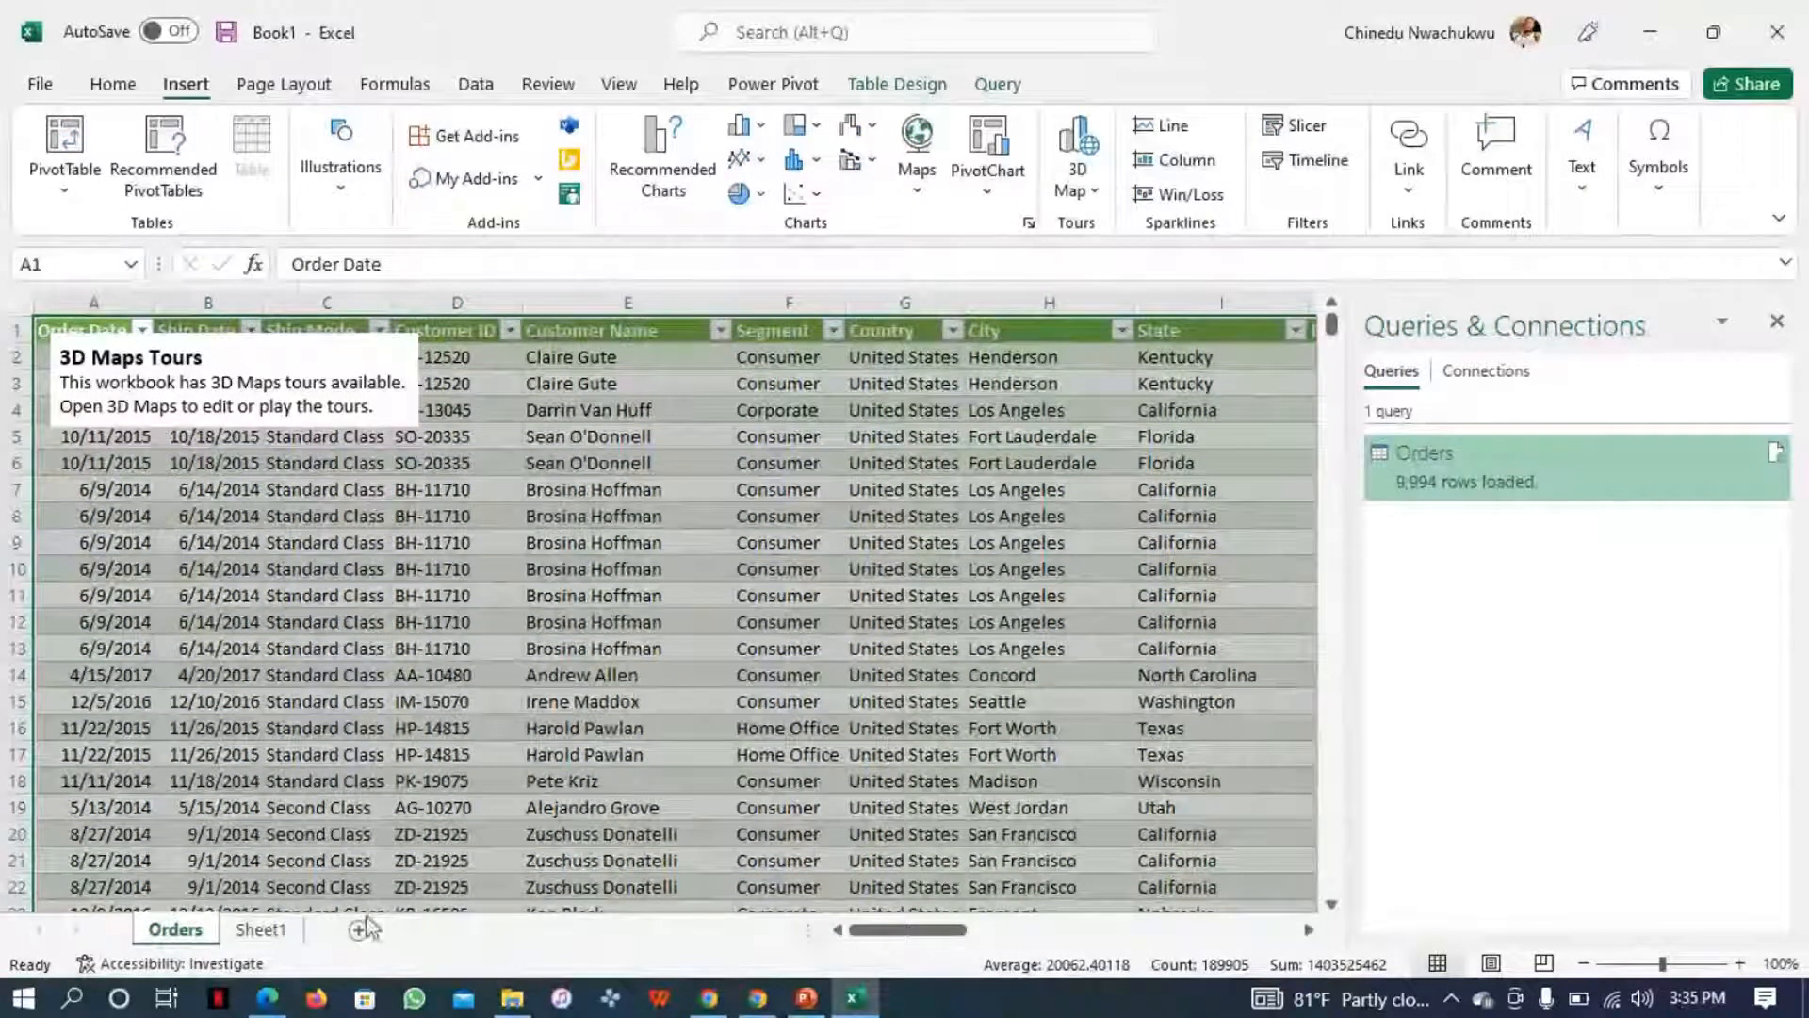
{"action": "left_click", "coordinate": [512, 998]}
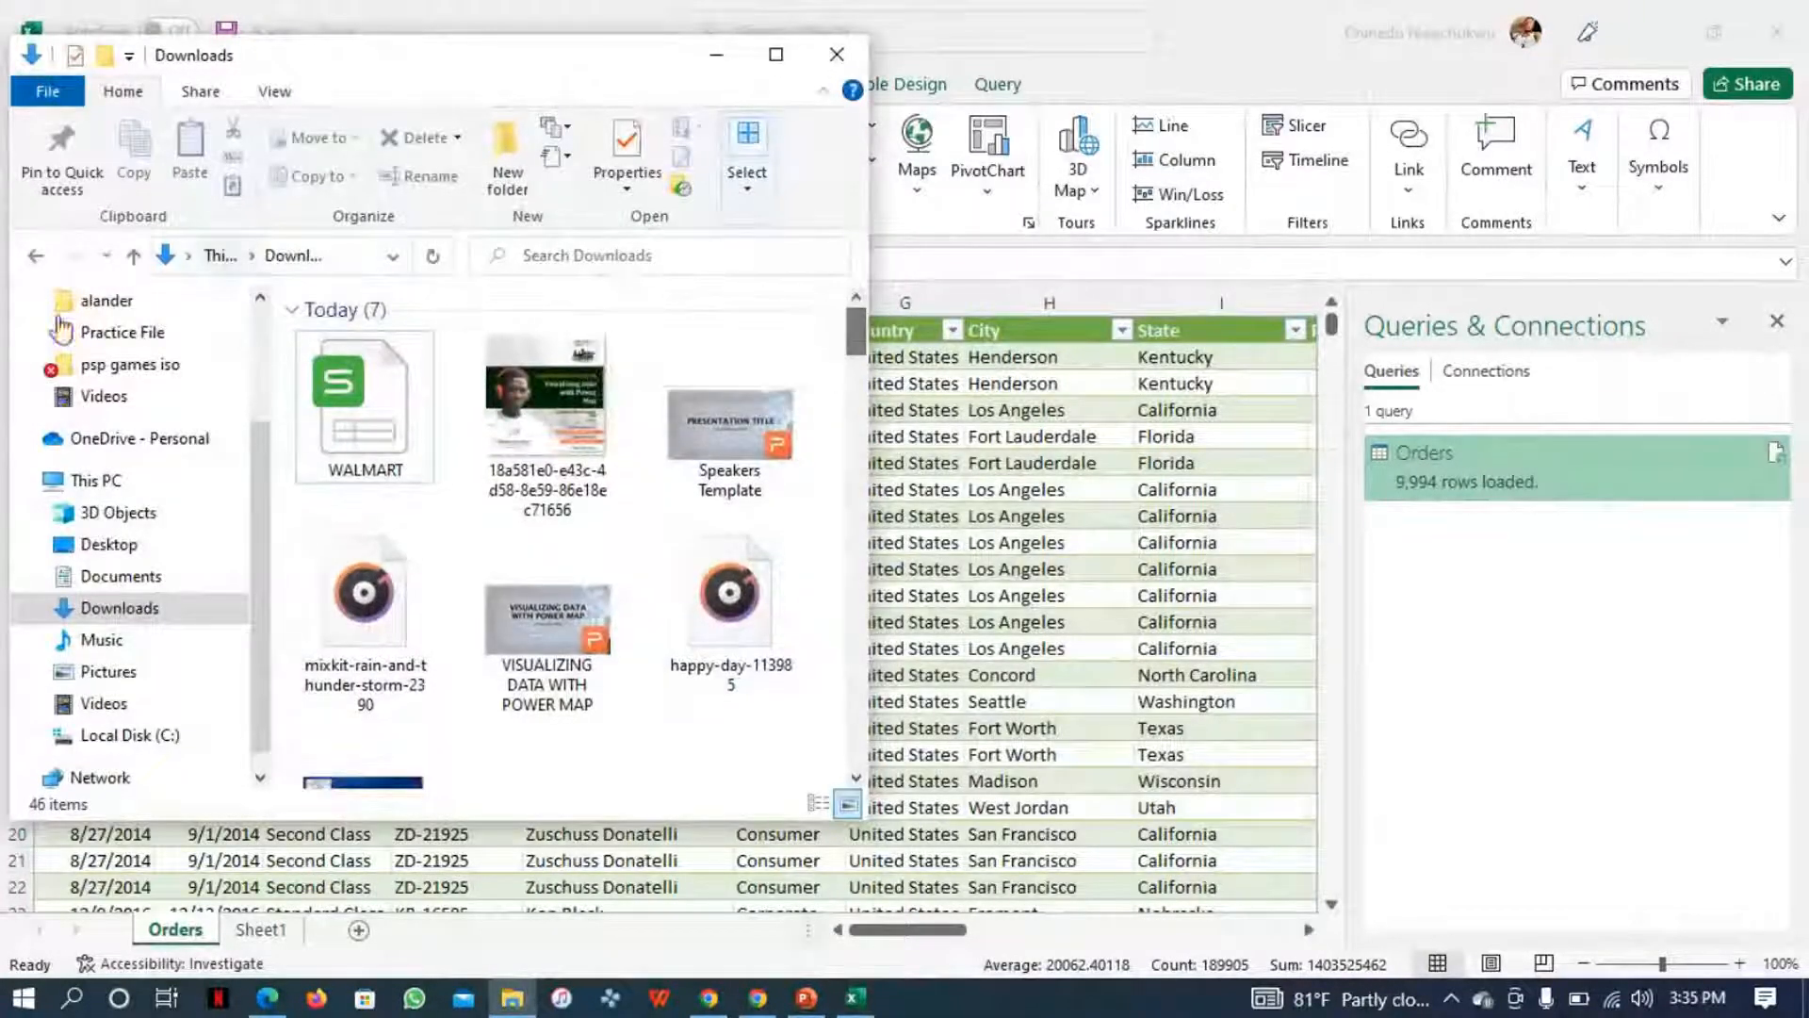
{"action": "left_click", "coordinate": [151, 577]}
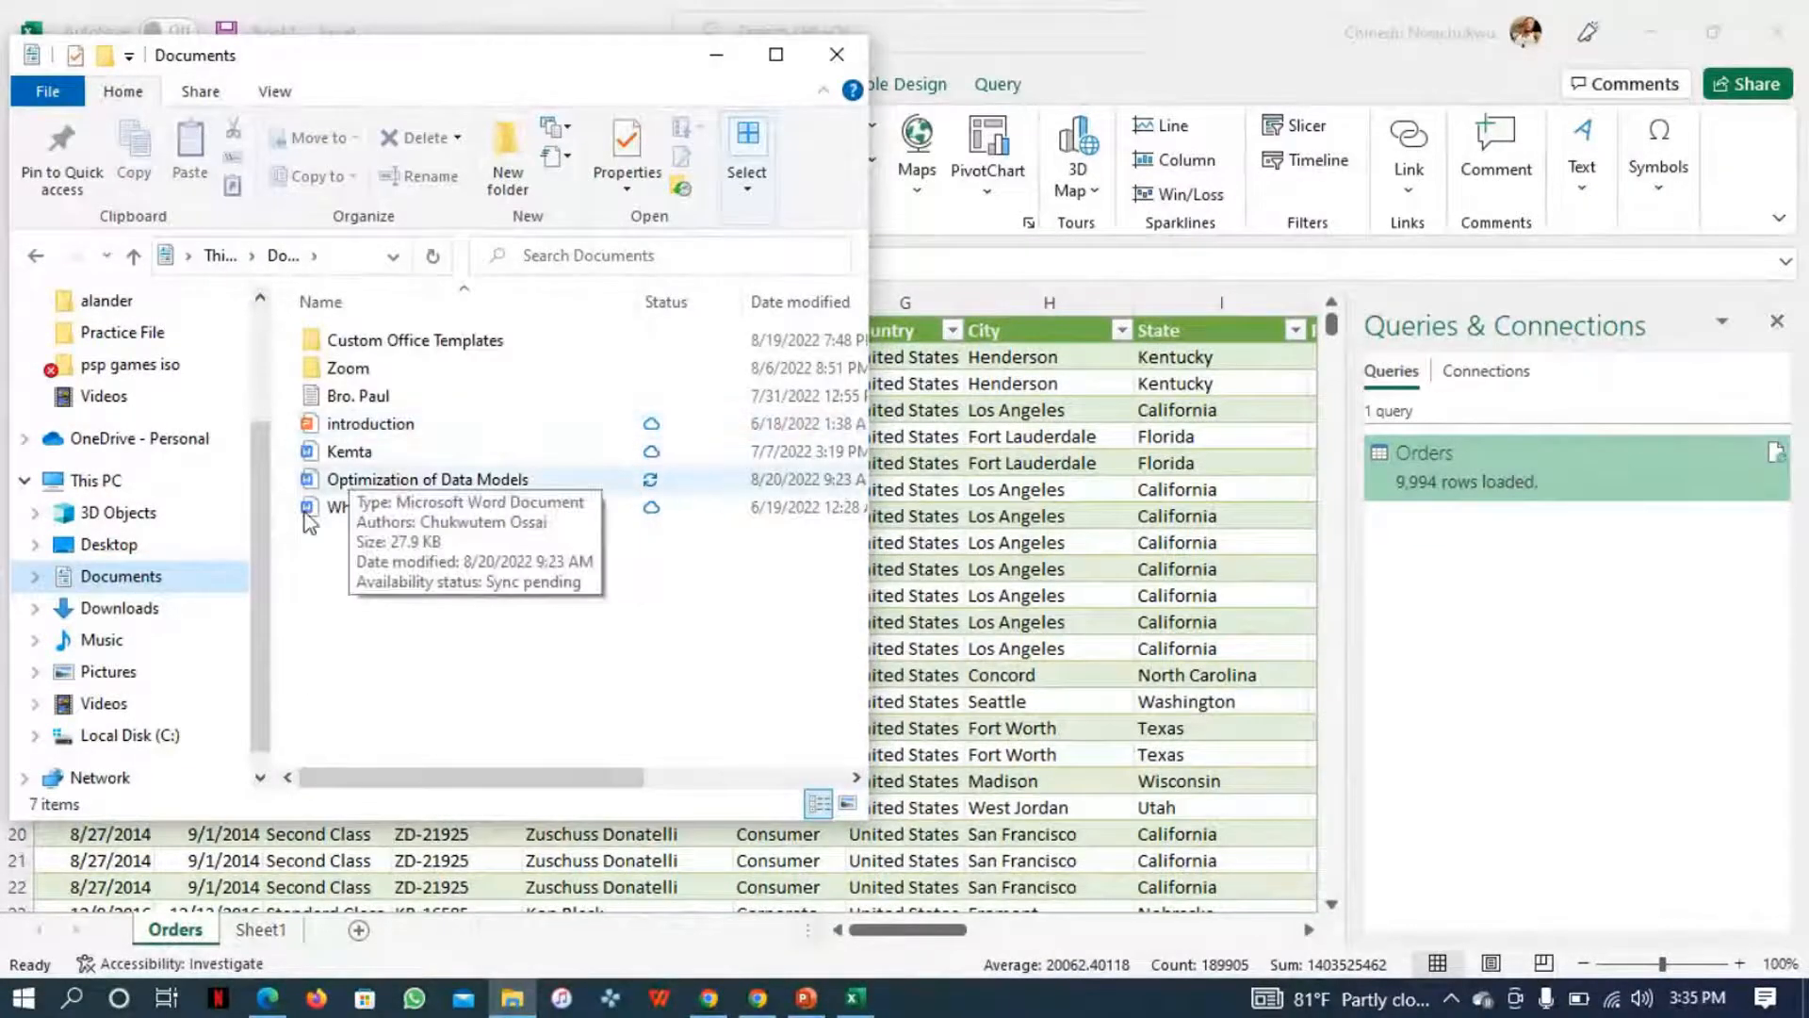
{"action": "left_click", "coordinate": [716, 57]}
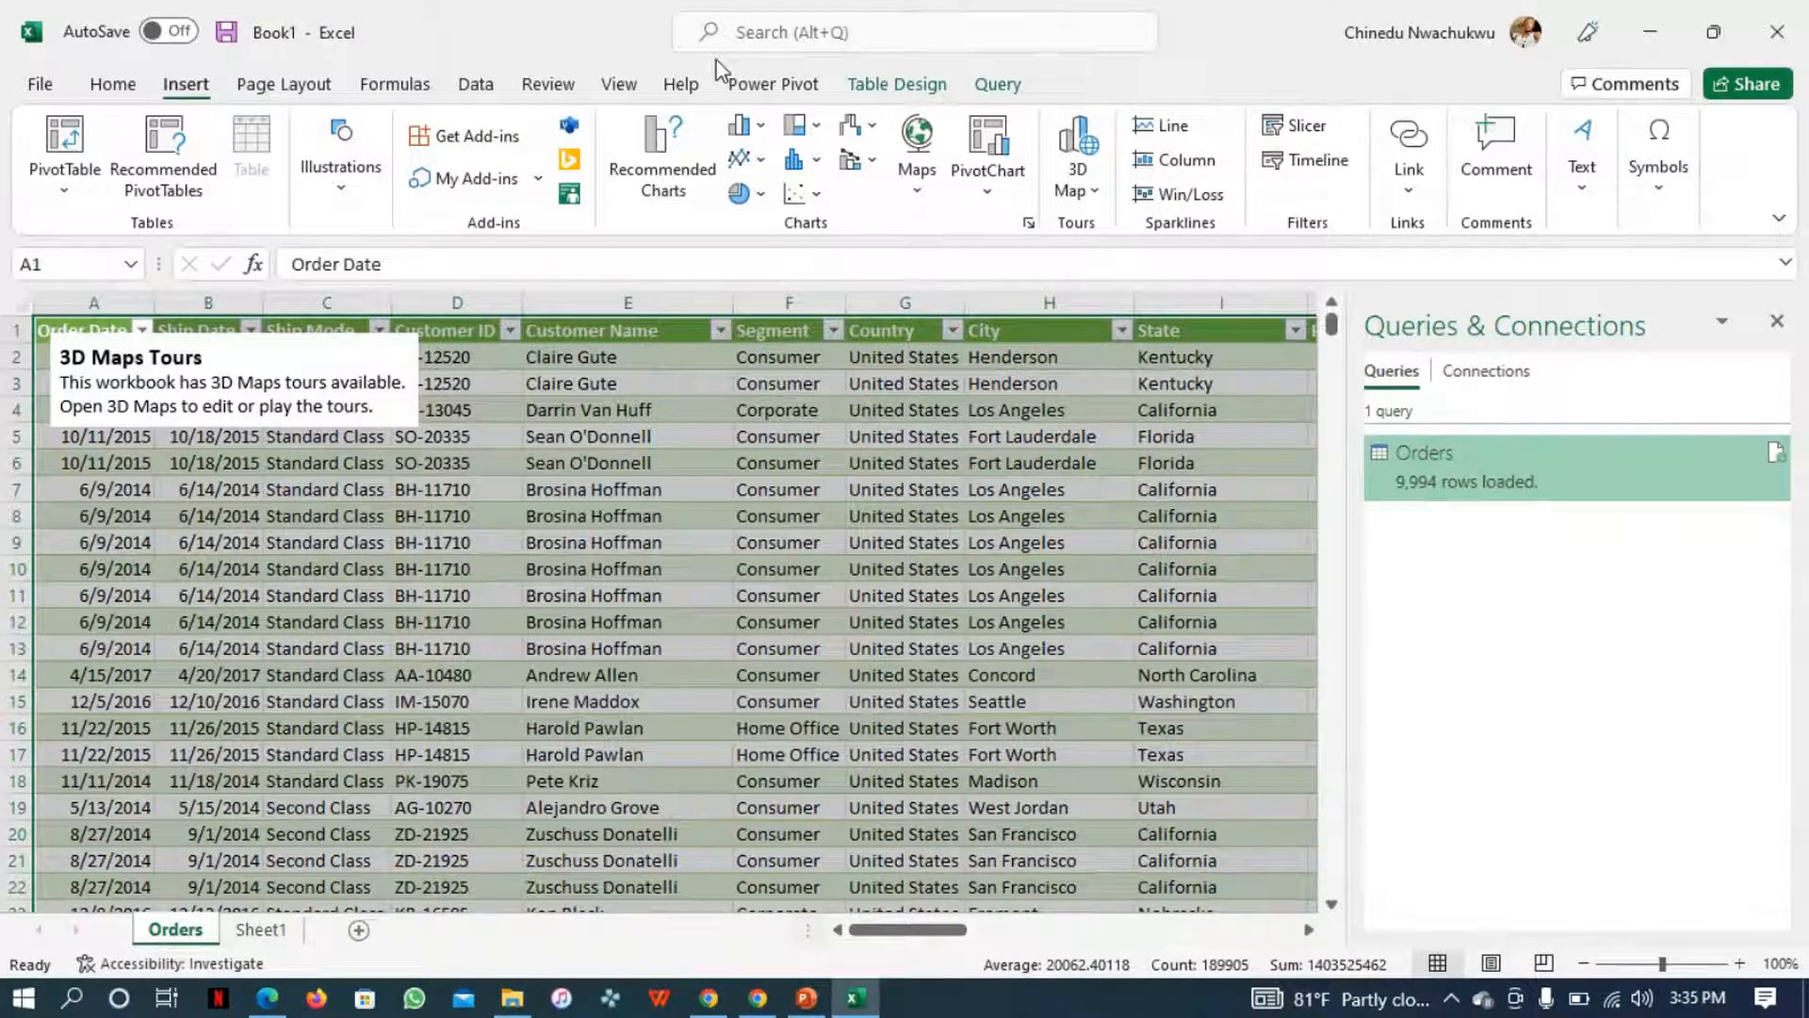
{"action": "left_click", "coordinate": [261, 930]}
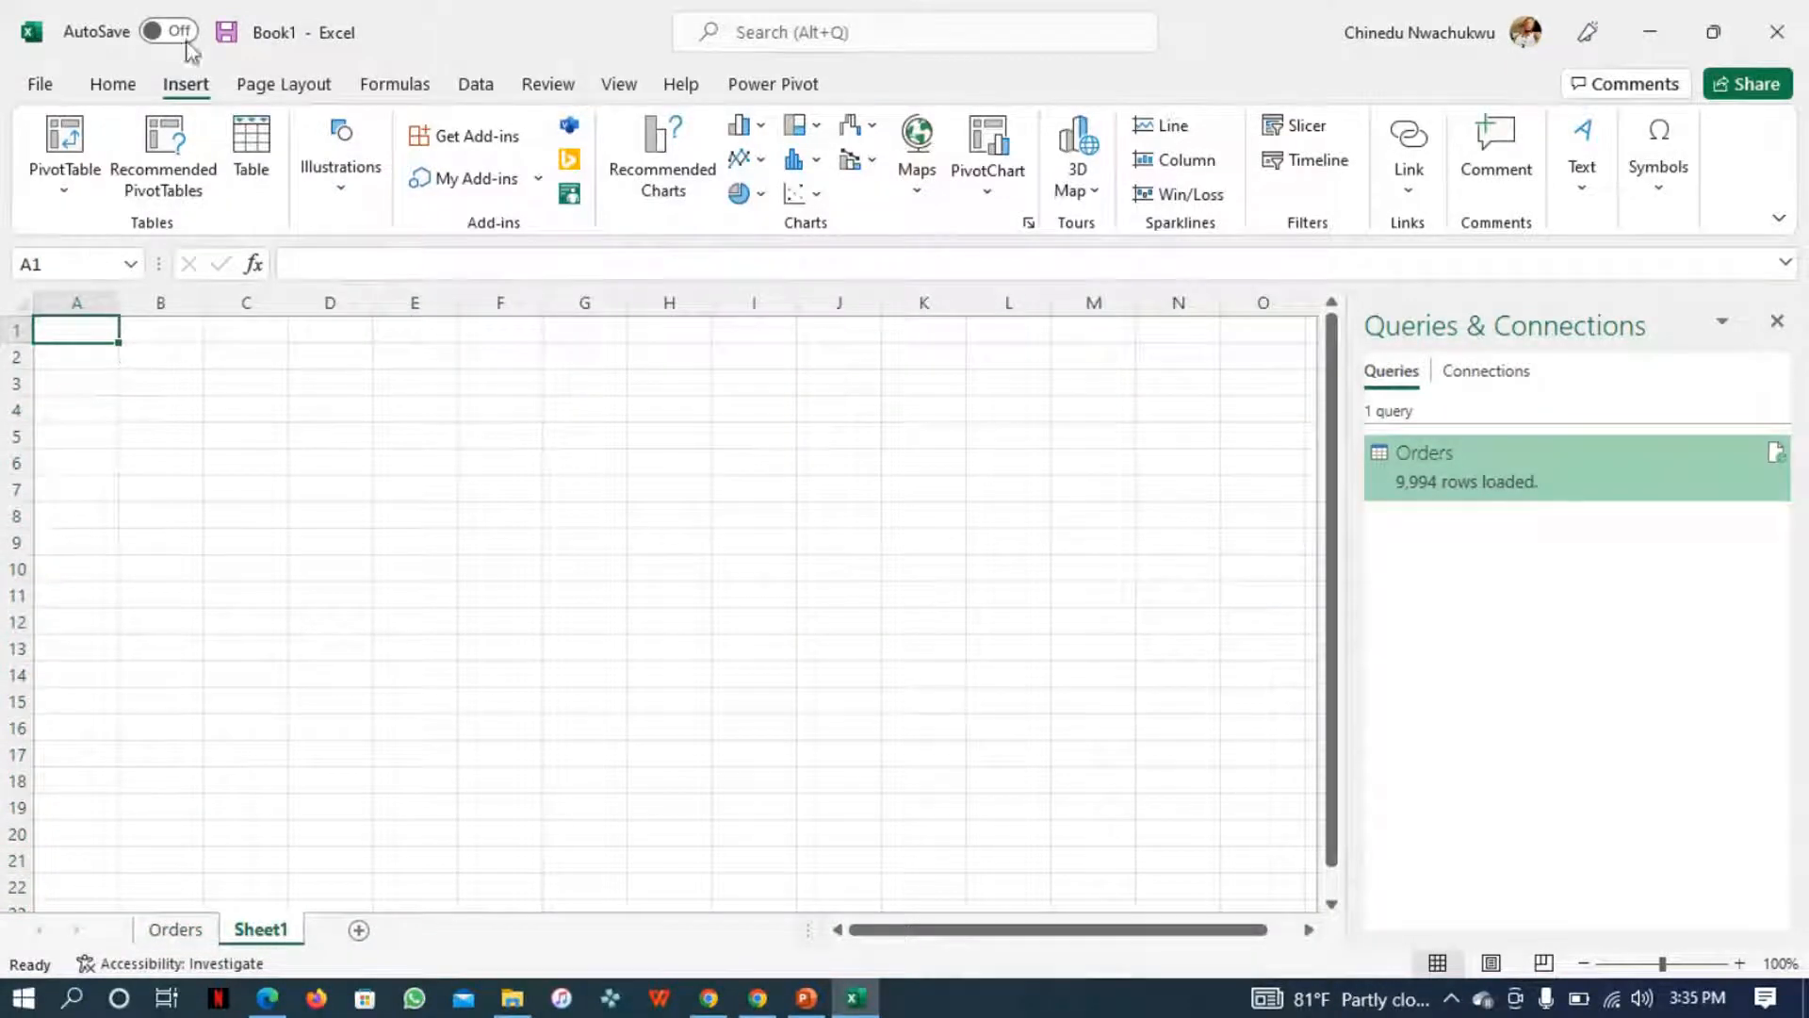
{"action": "left_click", "coordinate": [476, 85]}
{"action": "left_click", "coordinate": [60, 187]}
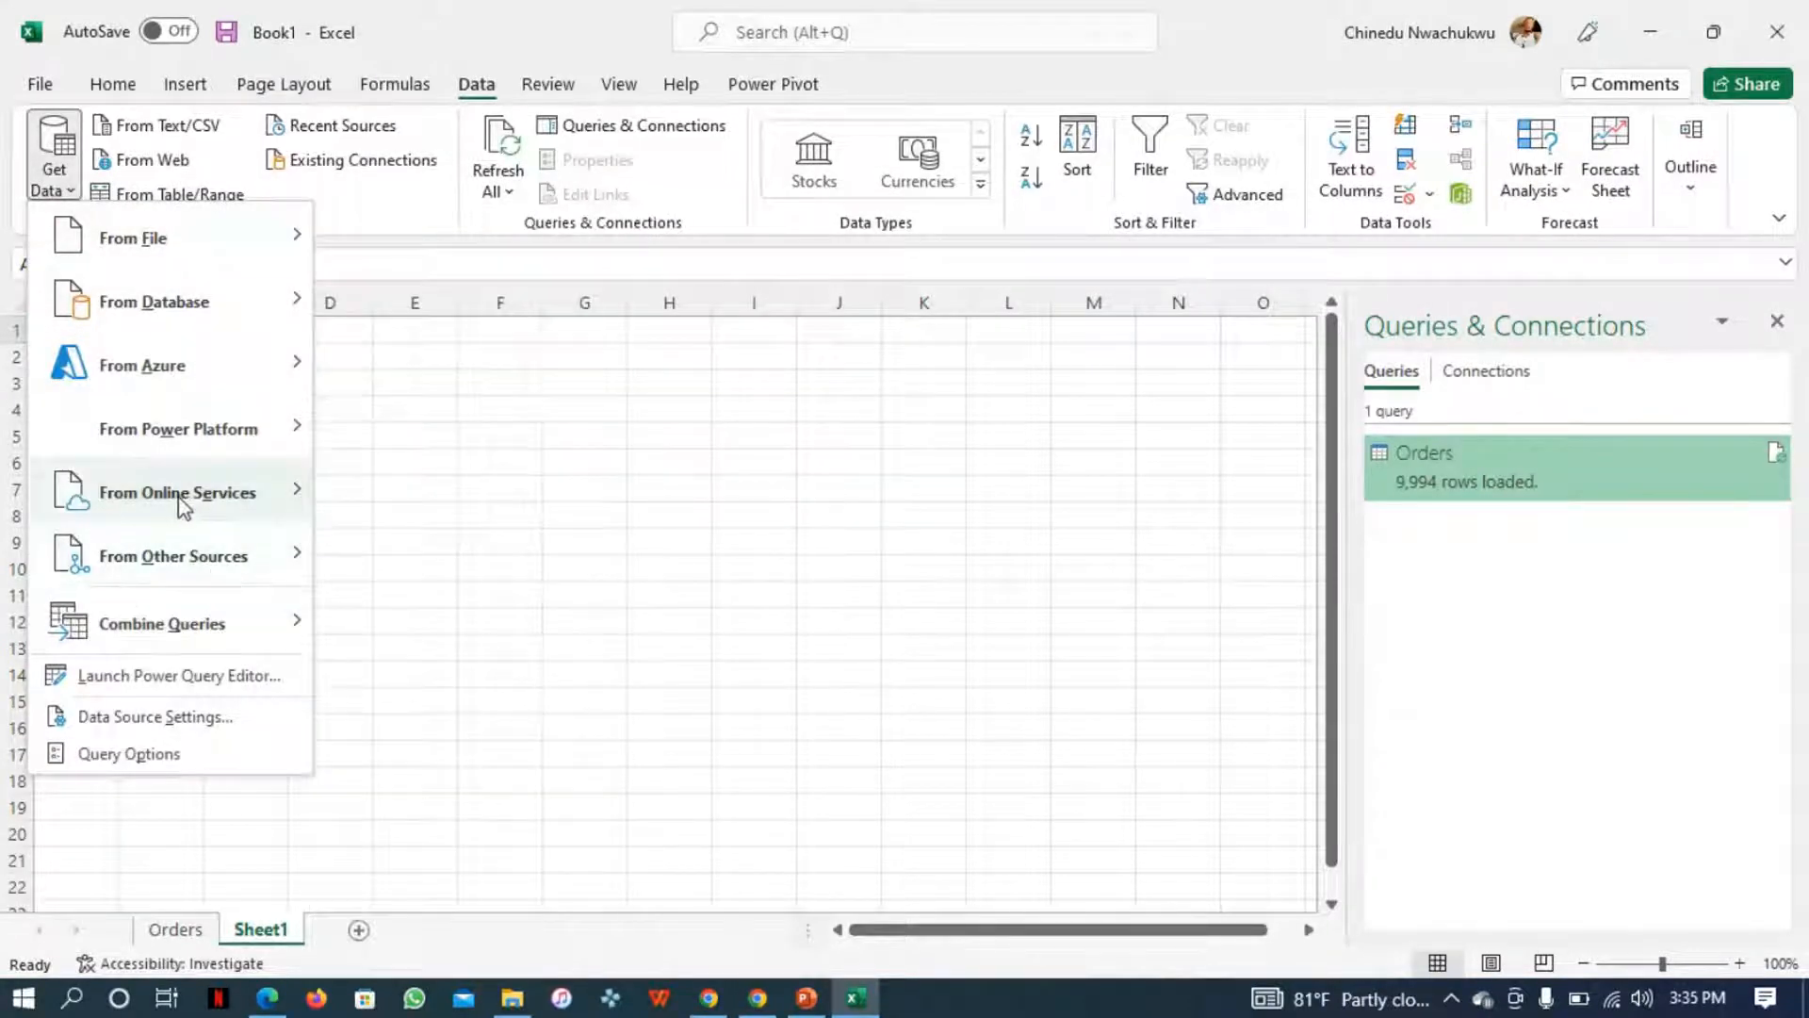
{"action": "mouse_move", "coordinate": [198, 570]}
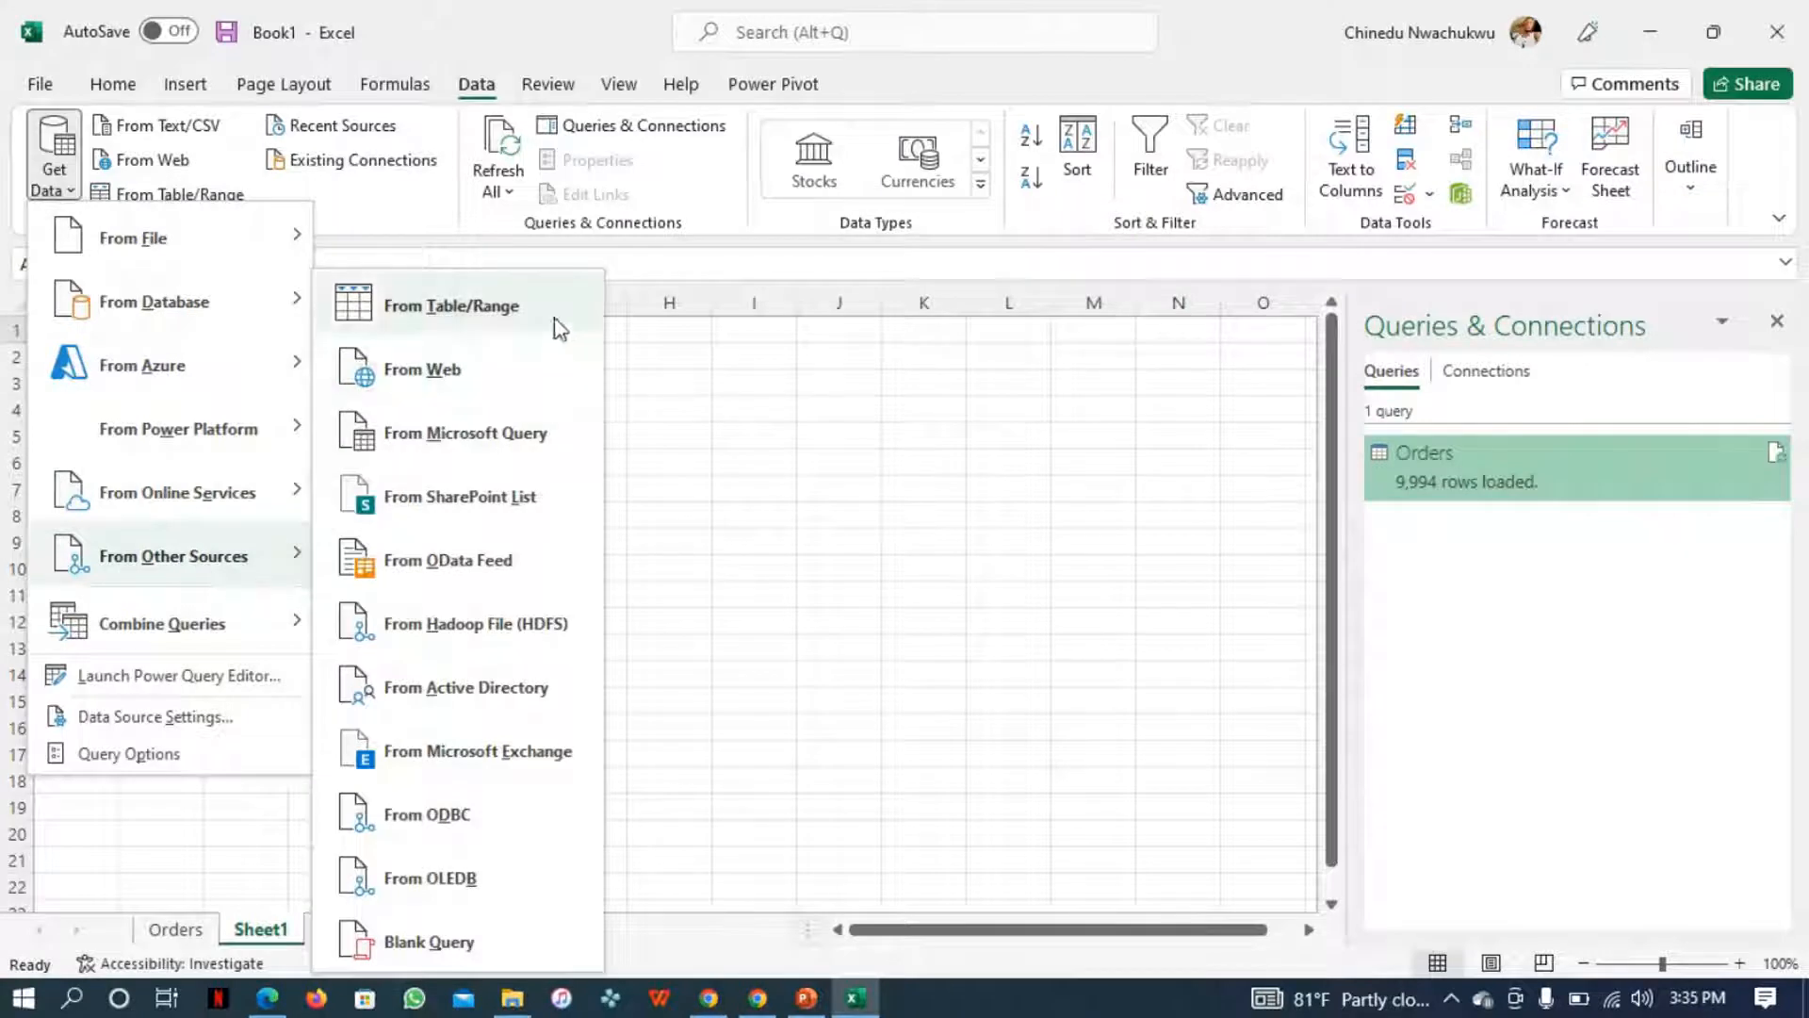
{"action": "left_click", "coordinate": [464, 387]}
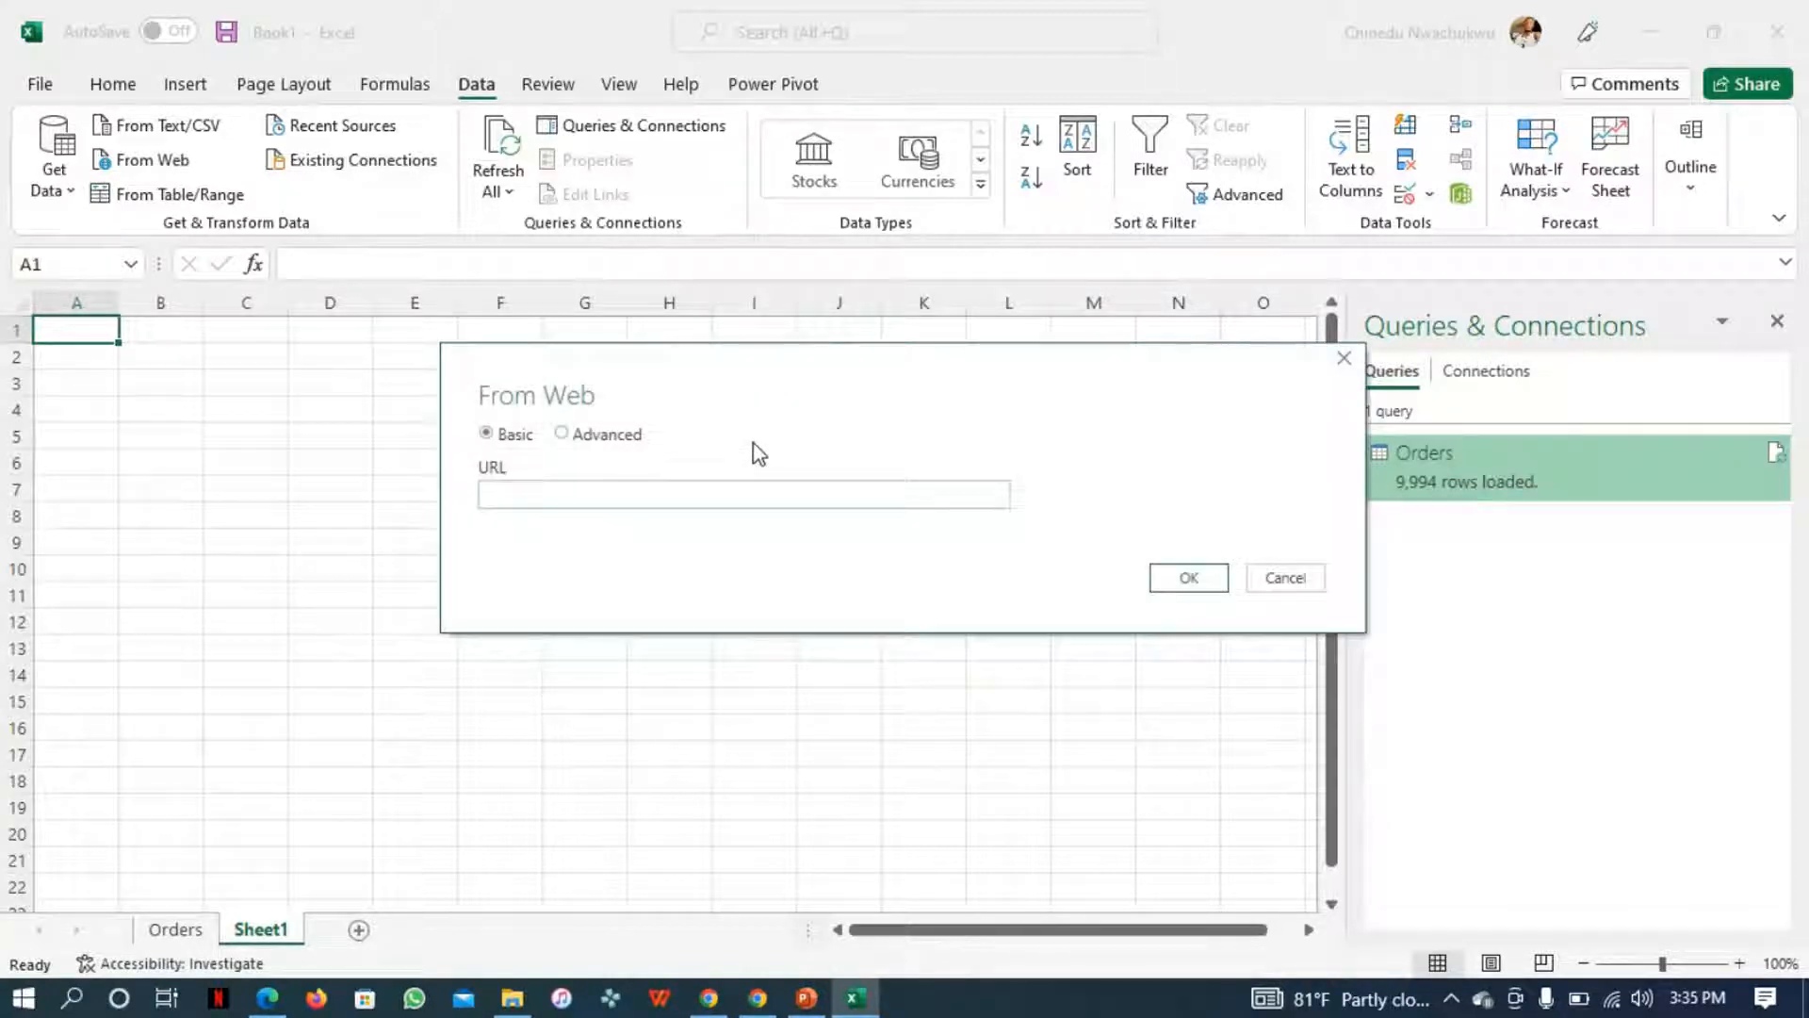
{"action": "key", "text": "ctrl+v"}
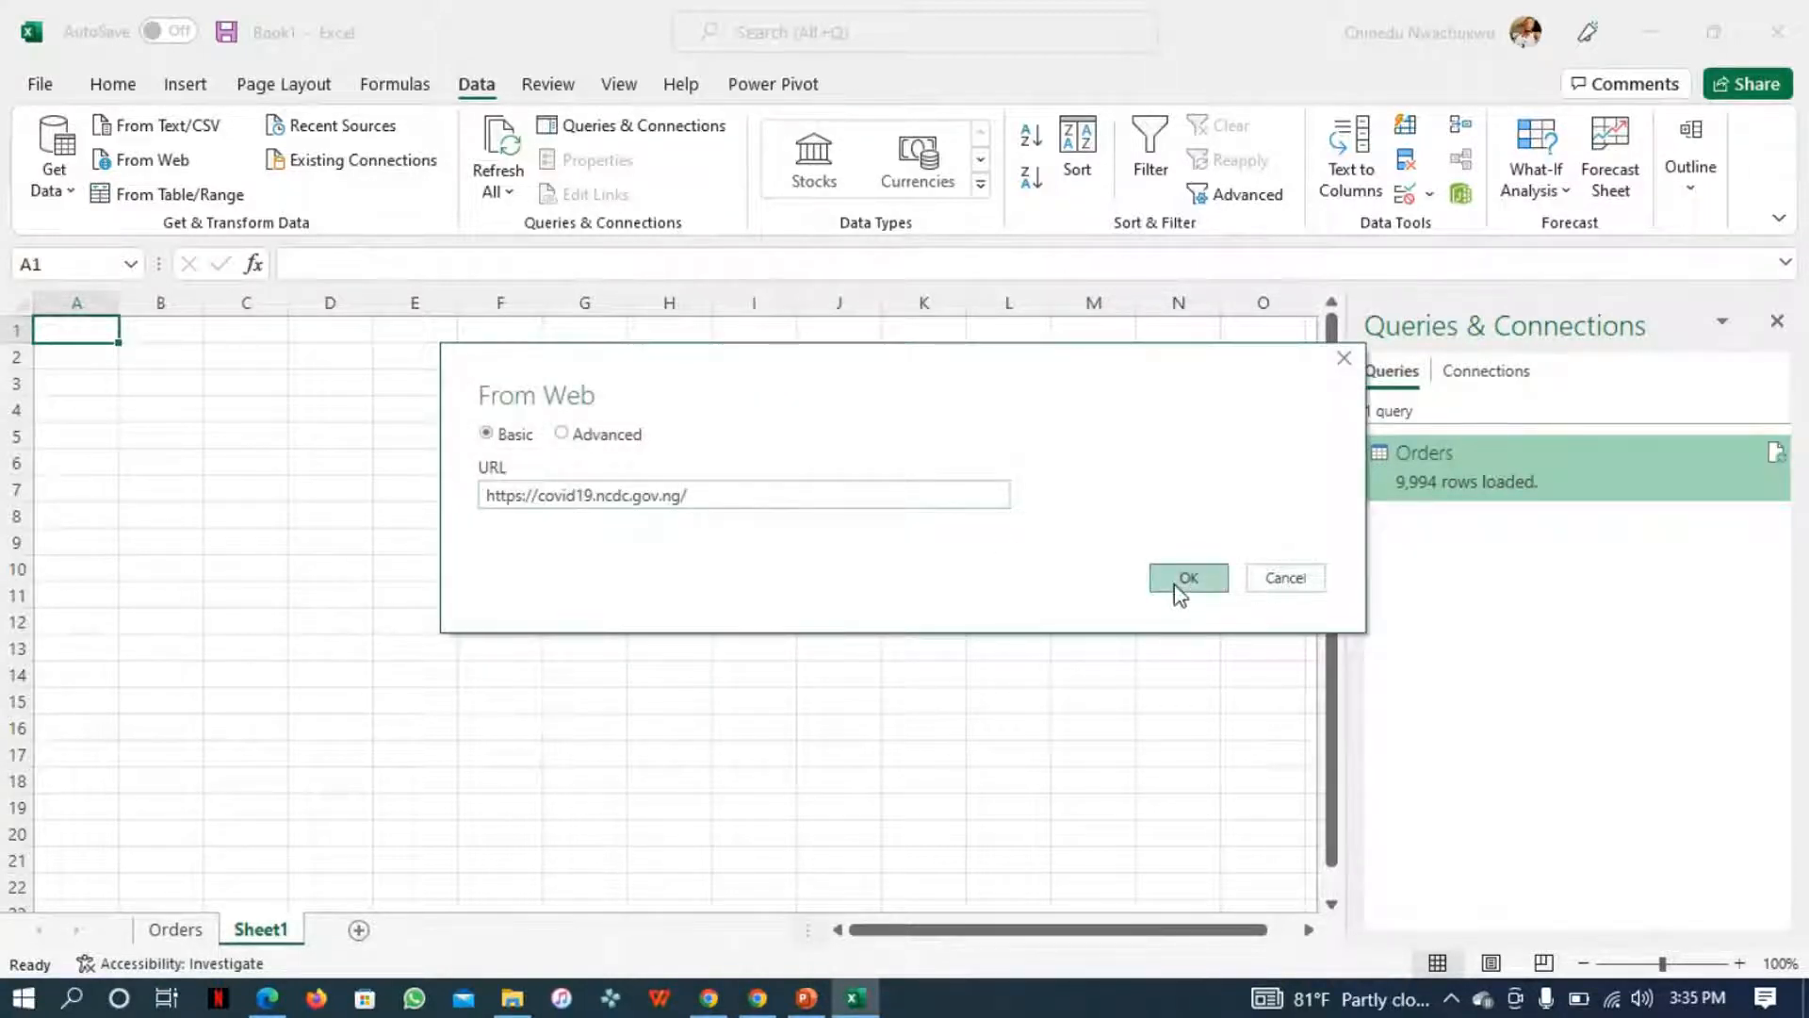
{"action": "left_click", "coordinate": [1178, 586]}
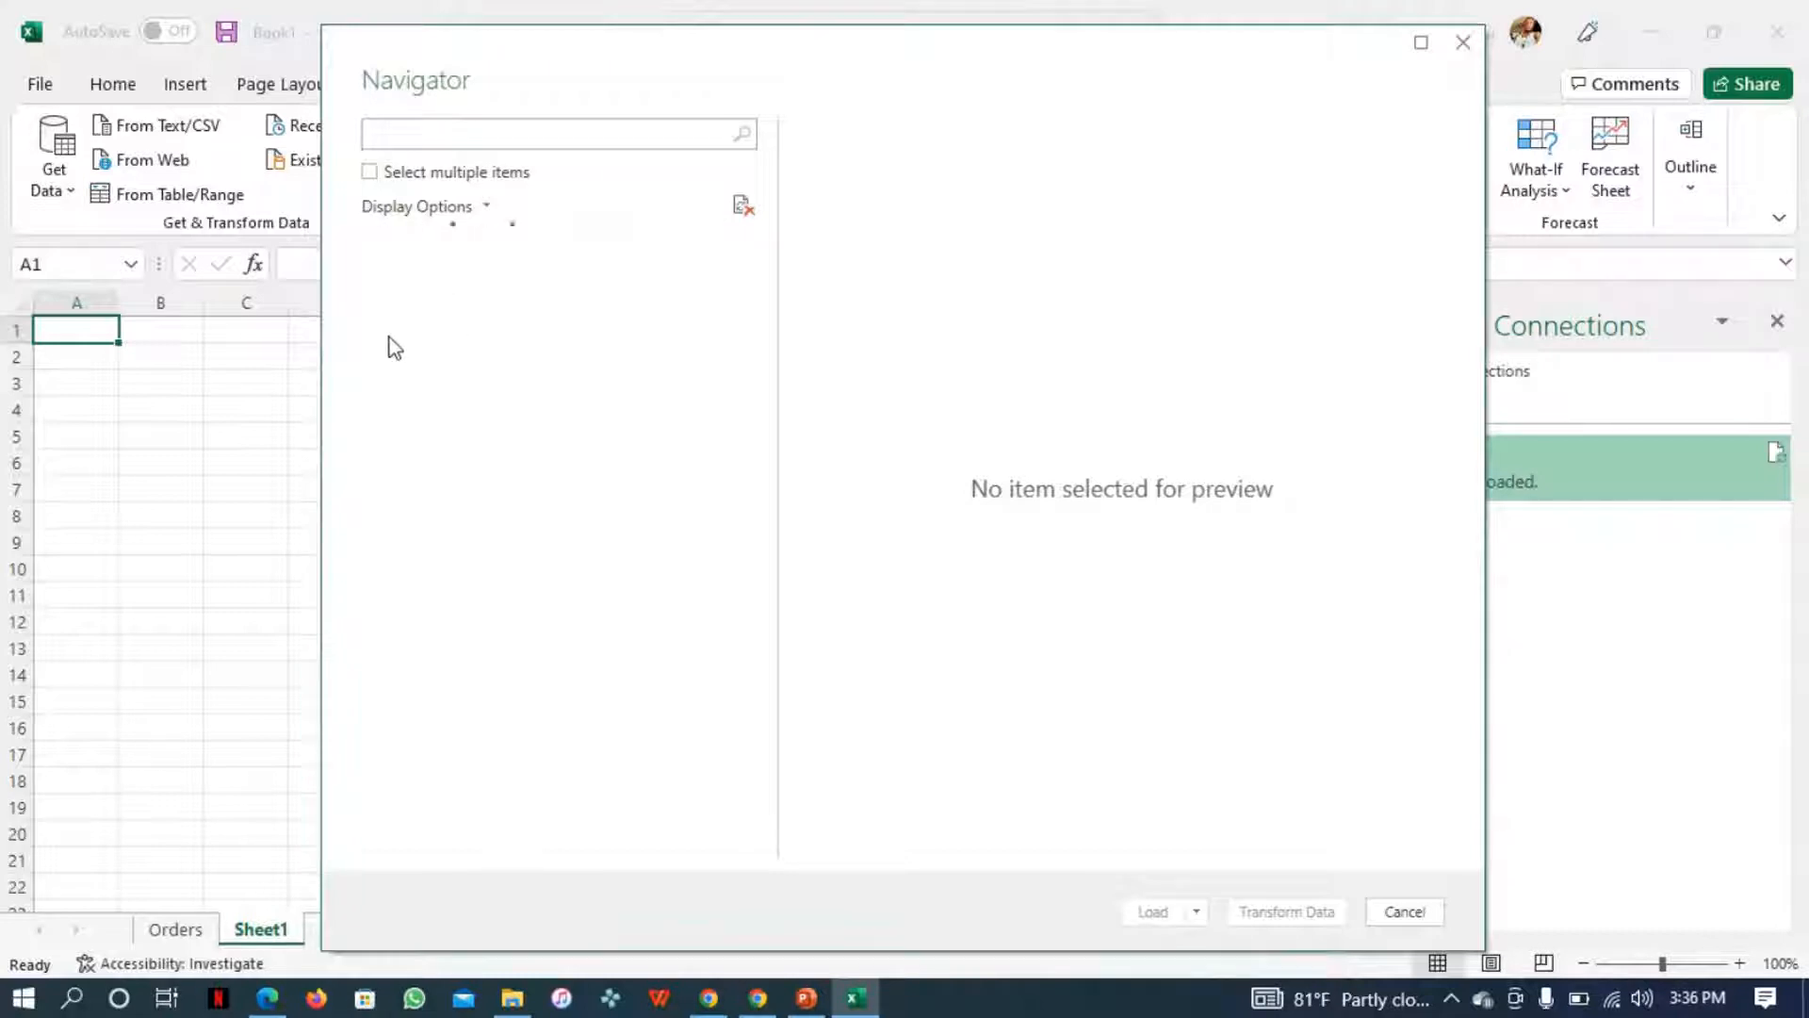
- Enable selection of multiple items, choose Table 0 from the NCDC web source and load it into the workbook
{"action": "left_click", "coordinate": [370, 173]}
{"action": "left_click", "coordinate": [453, 314]}
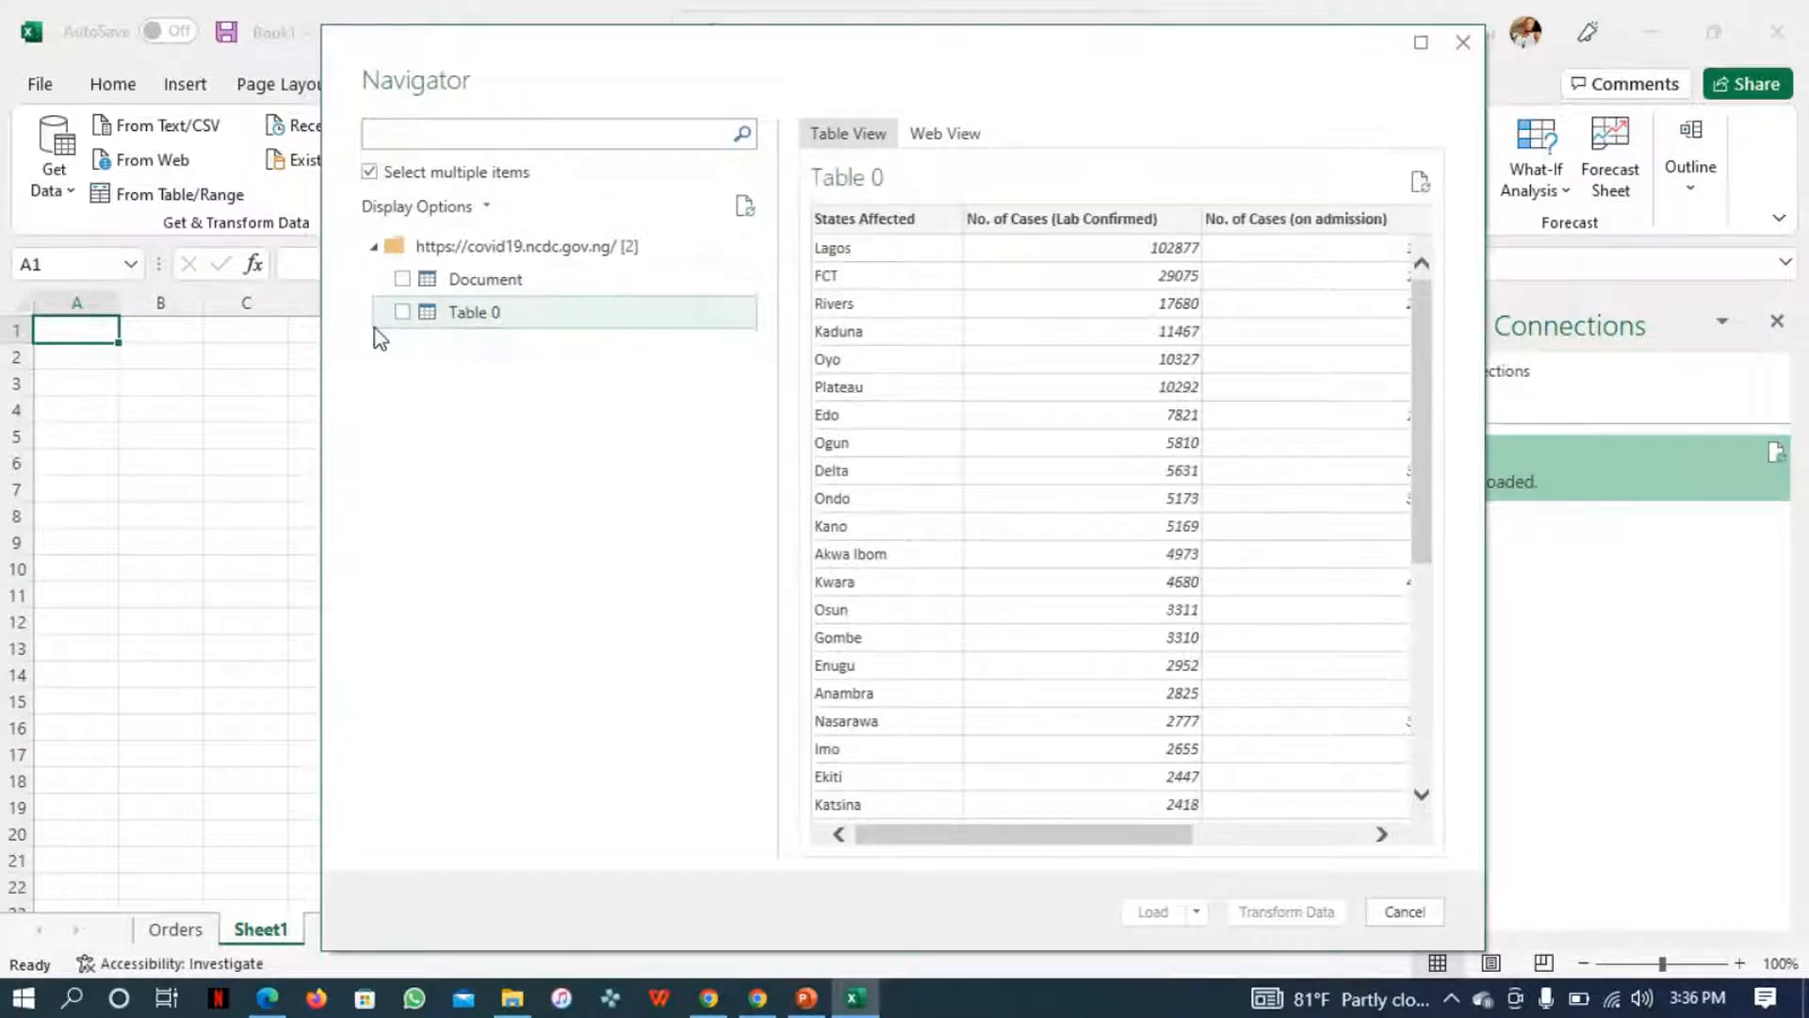
{"action": "left_click", "coordinate": [402, 312]}
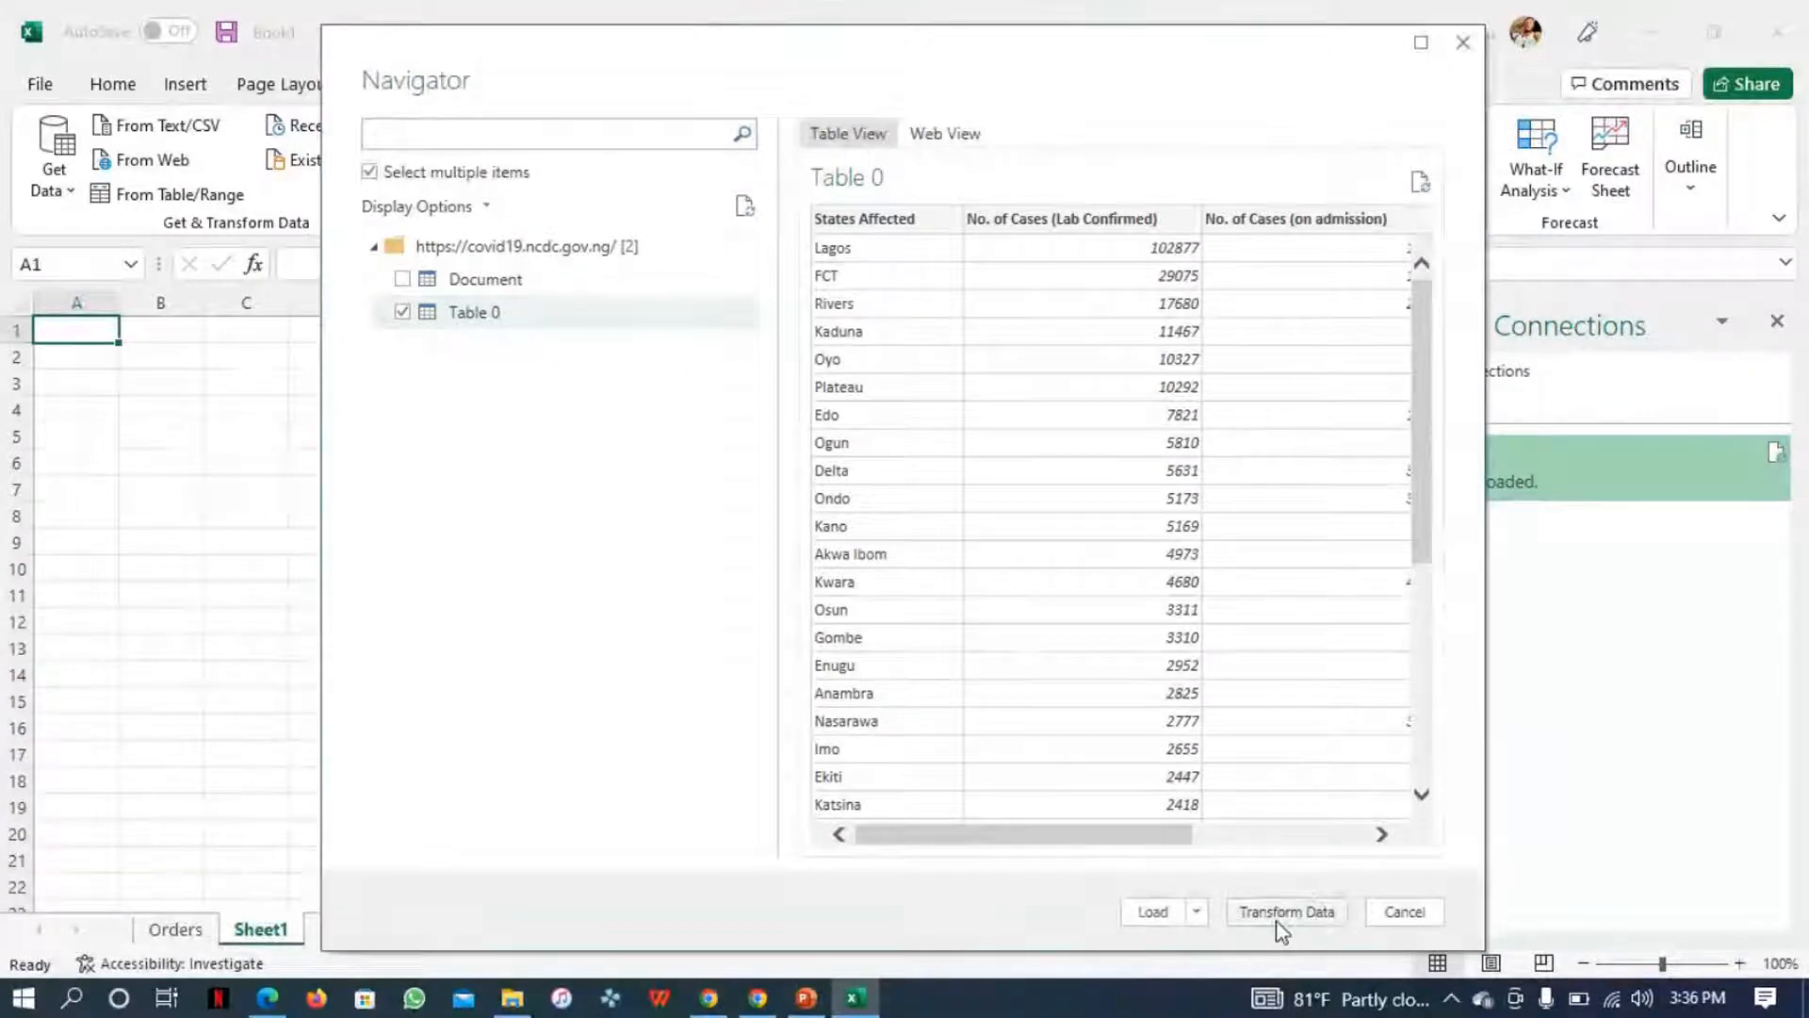
{"action": "left_click_drag", "start_coordinate": [1101, 835], "coordinate": [961, 848]}
{"action": "left_click", "coordinate": [1153, 911]}
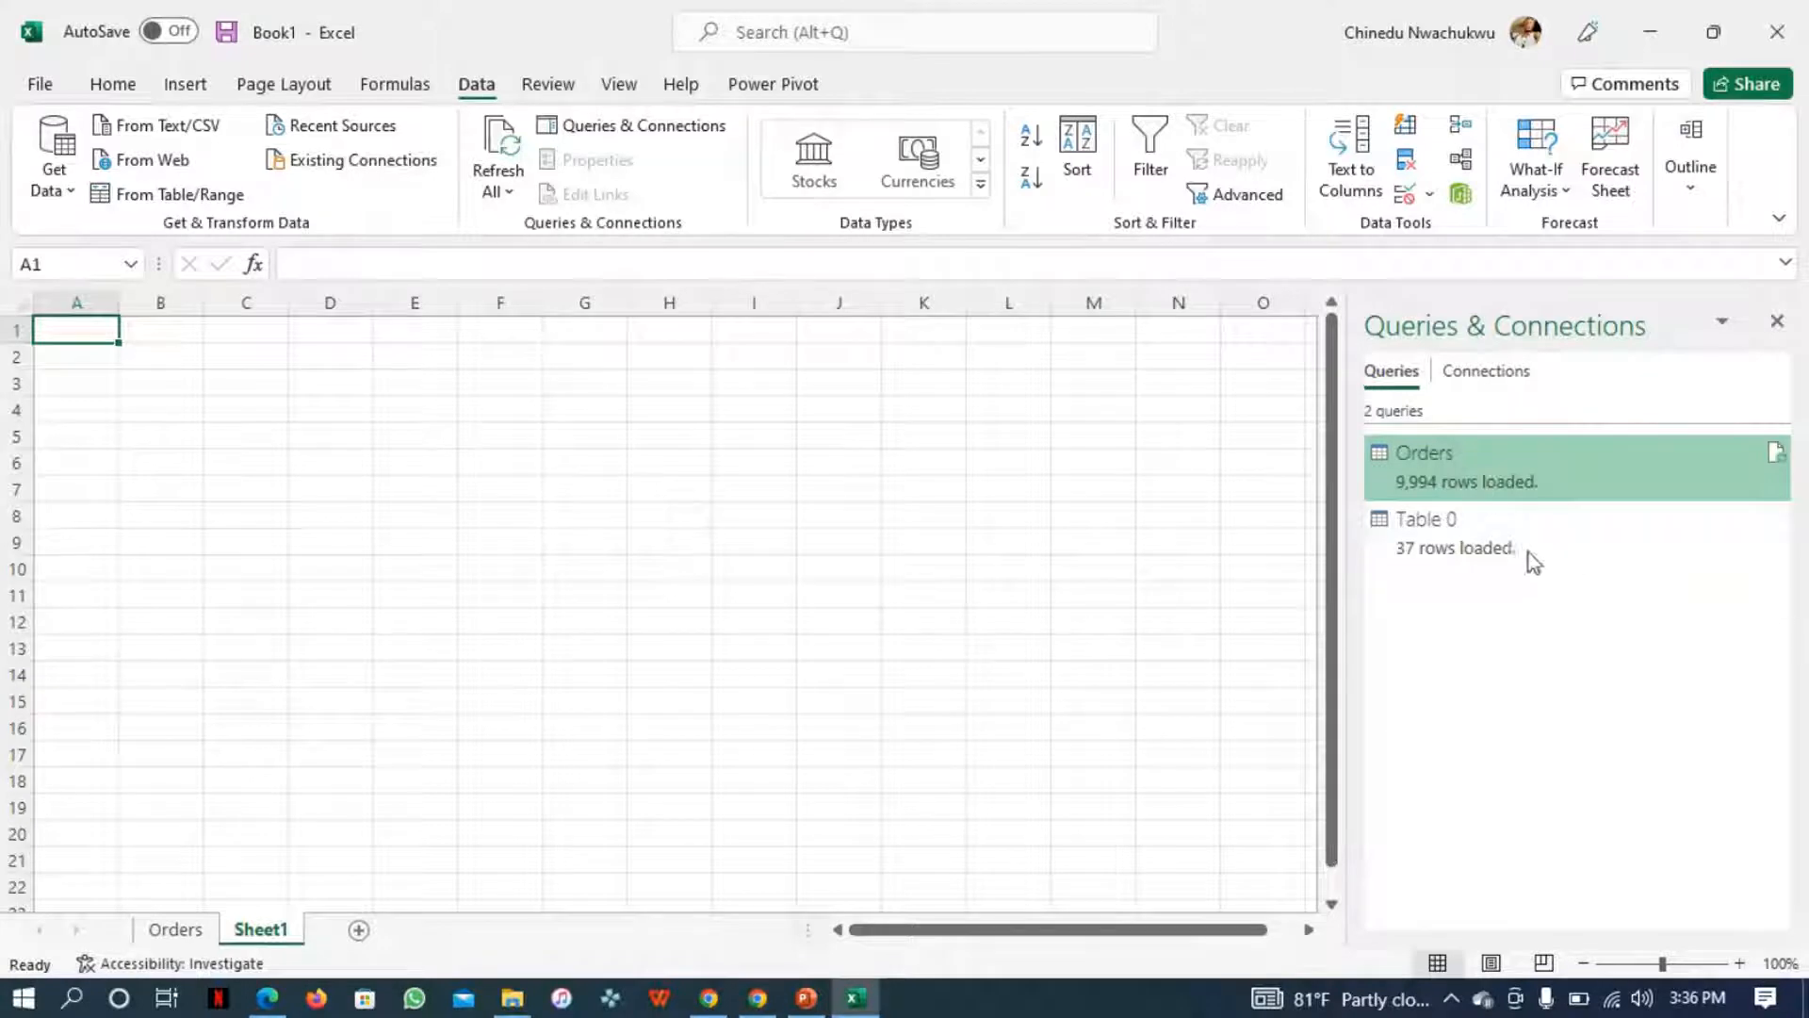
- Open the Table 0 query in the Power Query Editor, and close and load it back to the workbook
{"action": "left_click", "coordinate": [1482, 526]}
{"action": "double_click", "coordinate": [1457, 534]}
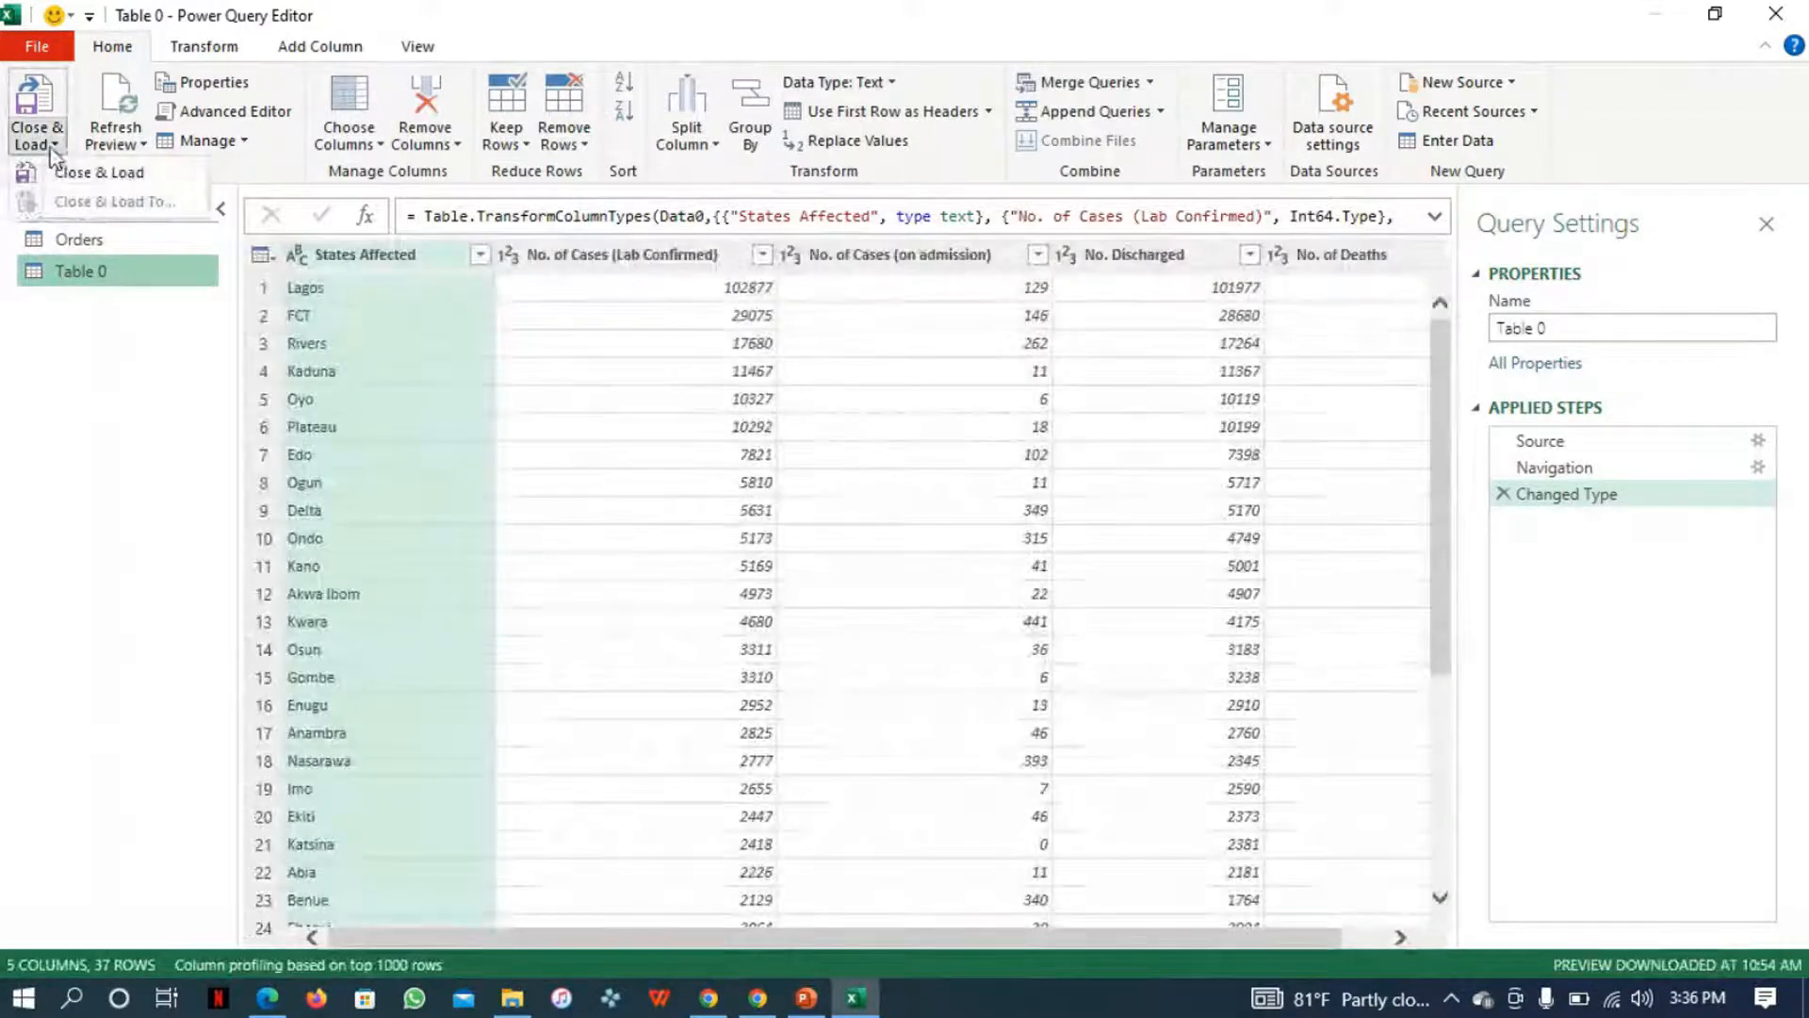
{"action": "left_click", "coordinate": [42, 143]}
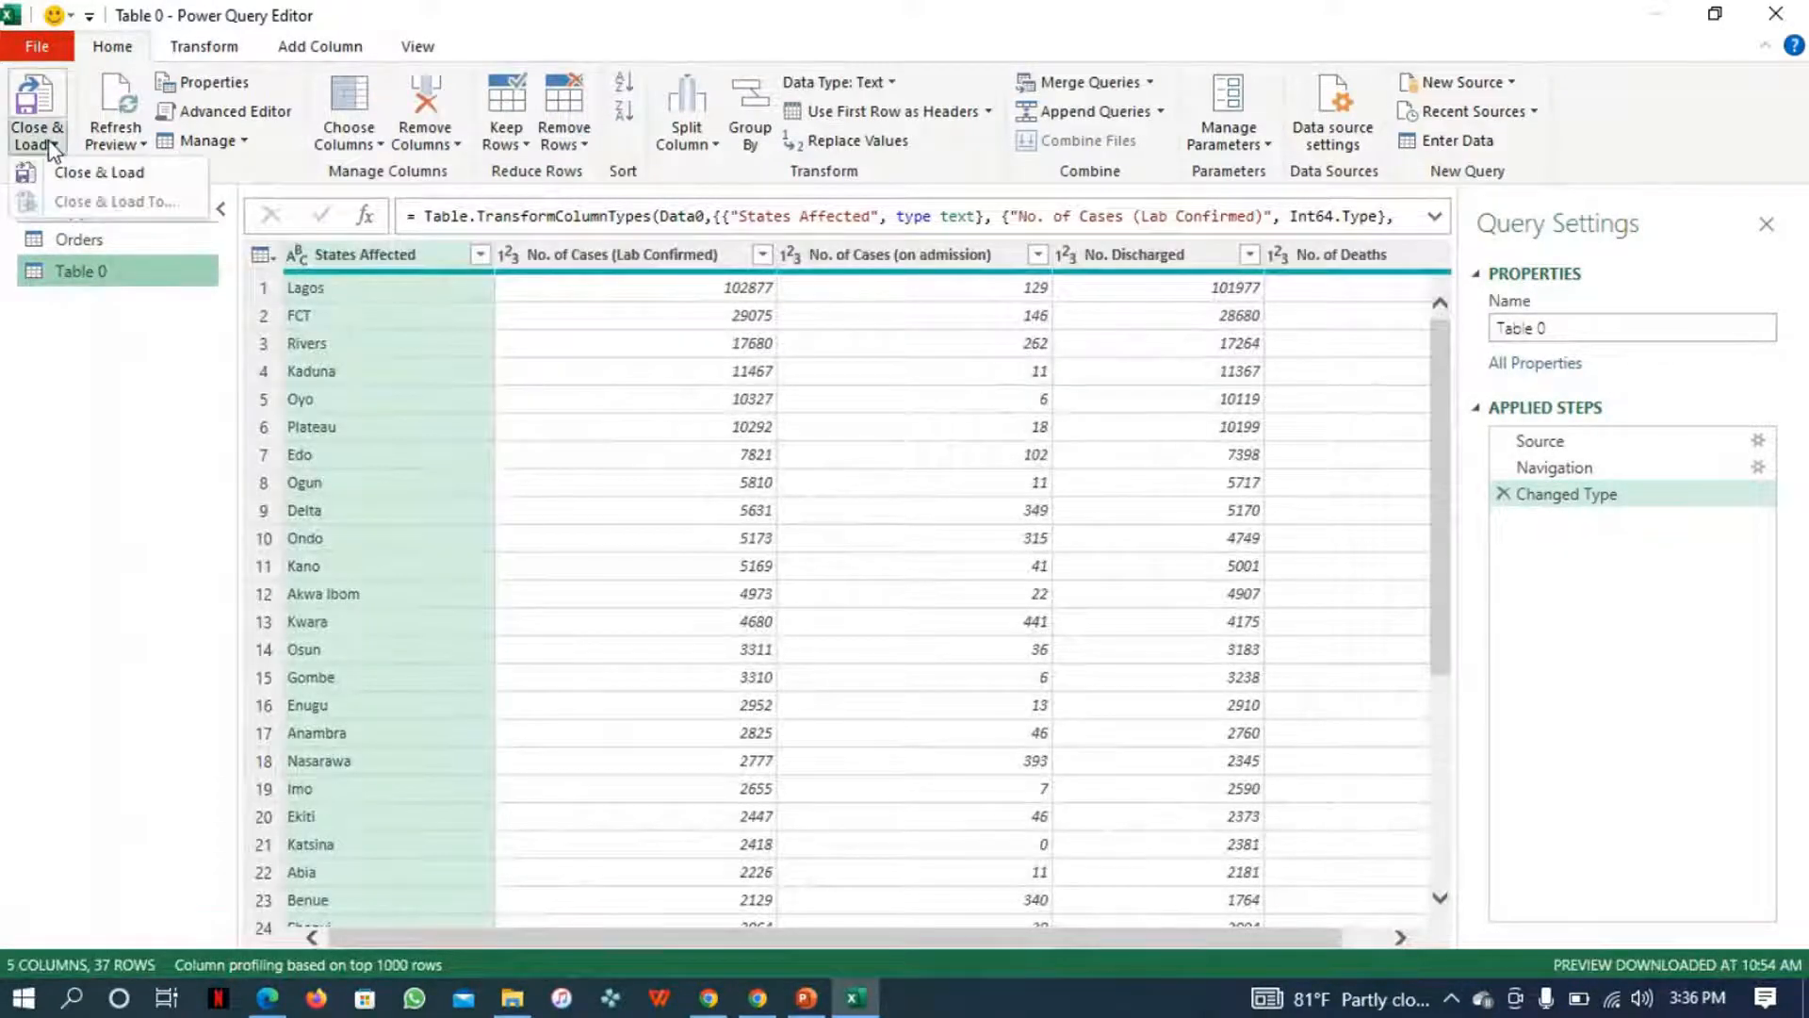
{"action": "left_click", "coordinate": [89, 182]}
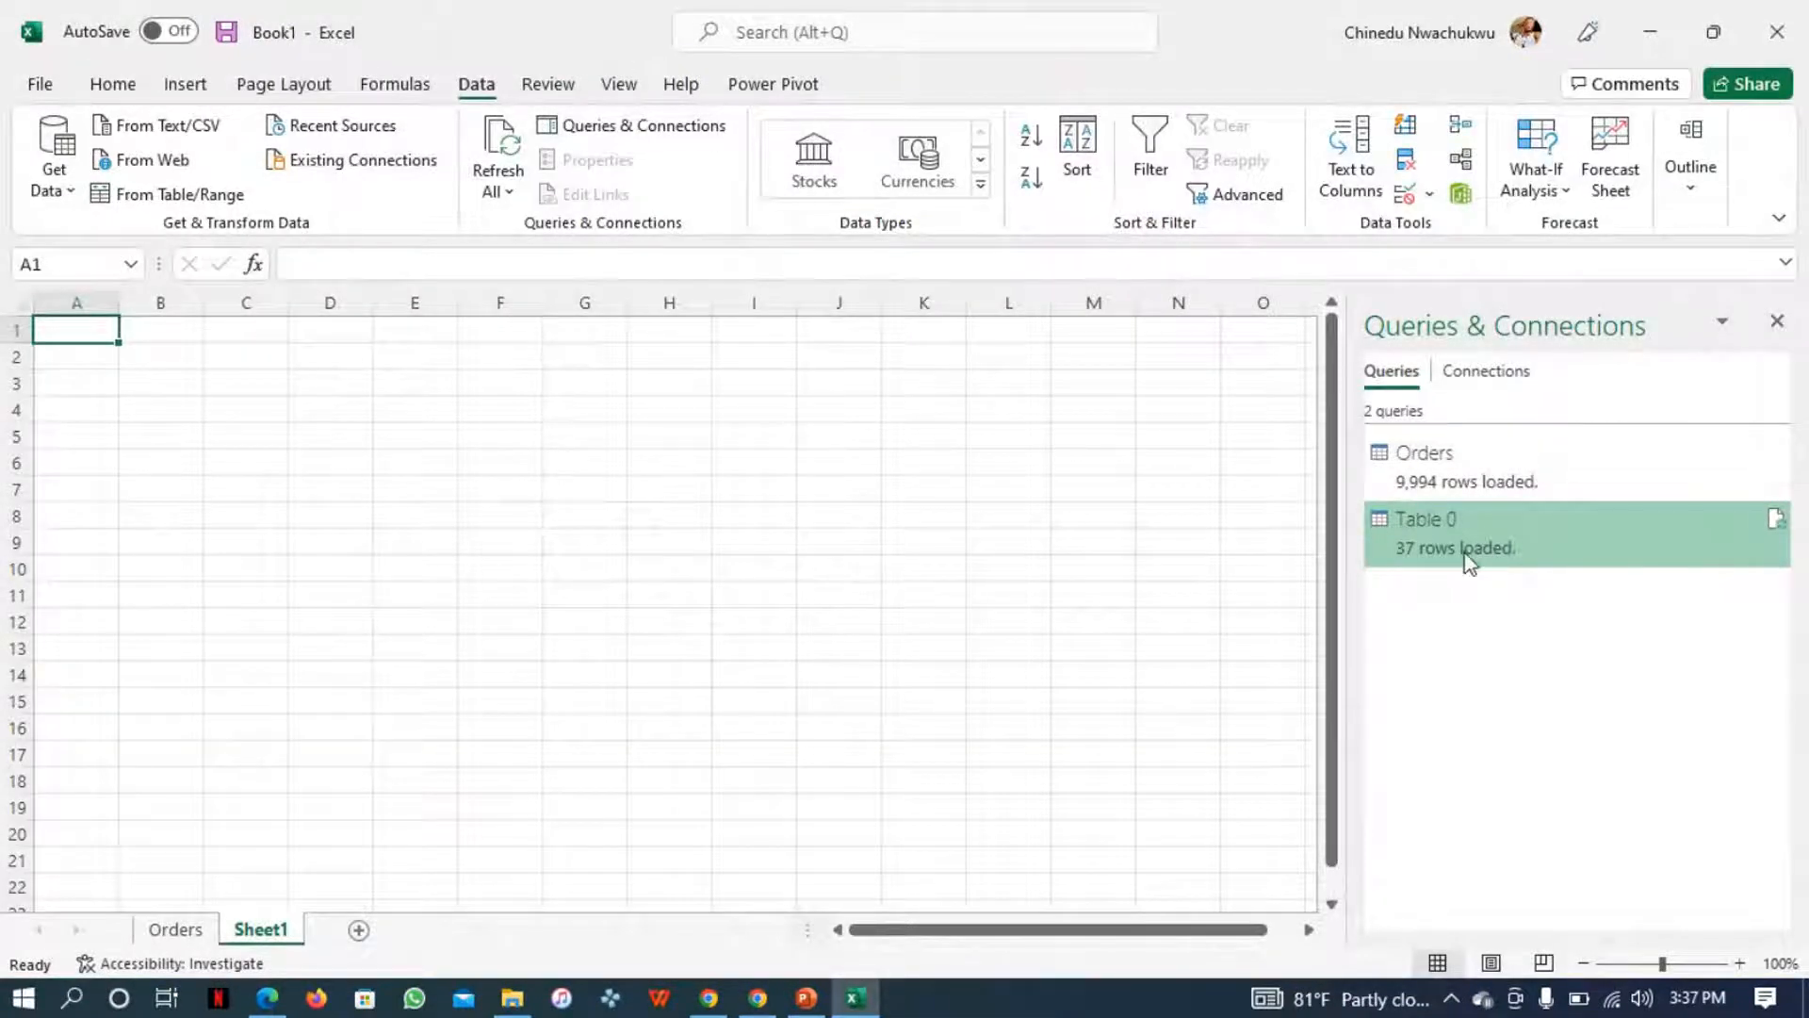
- Check the Orders sheet and Sheet1 for the imported table, and try closing and loading the Table 0 query once more
{"action": "left_click", "coordinate": [527, 539]}
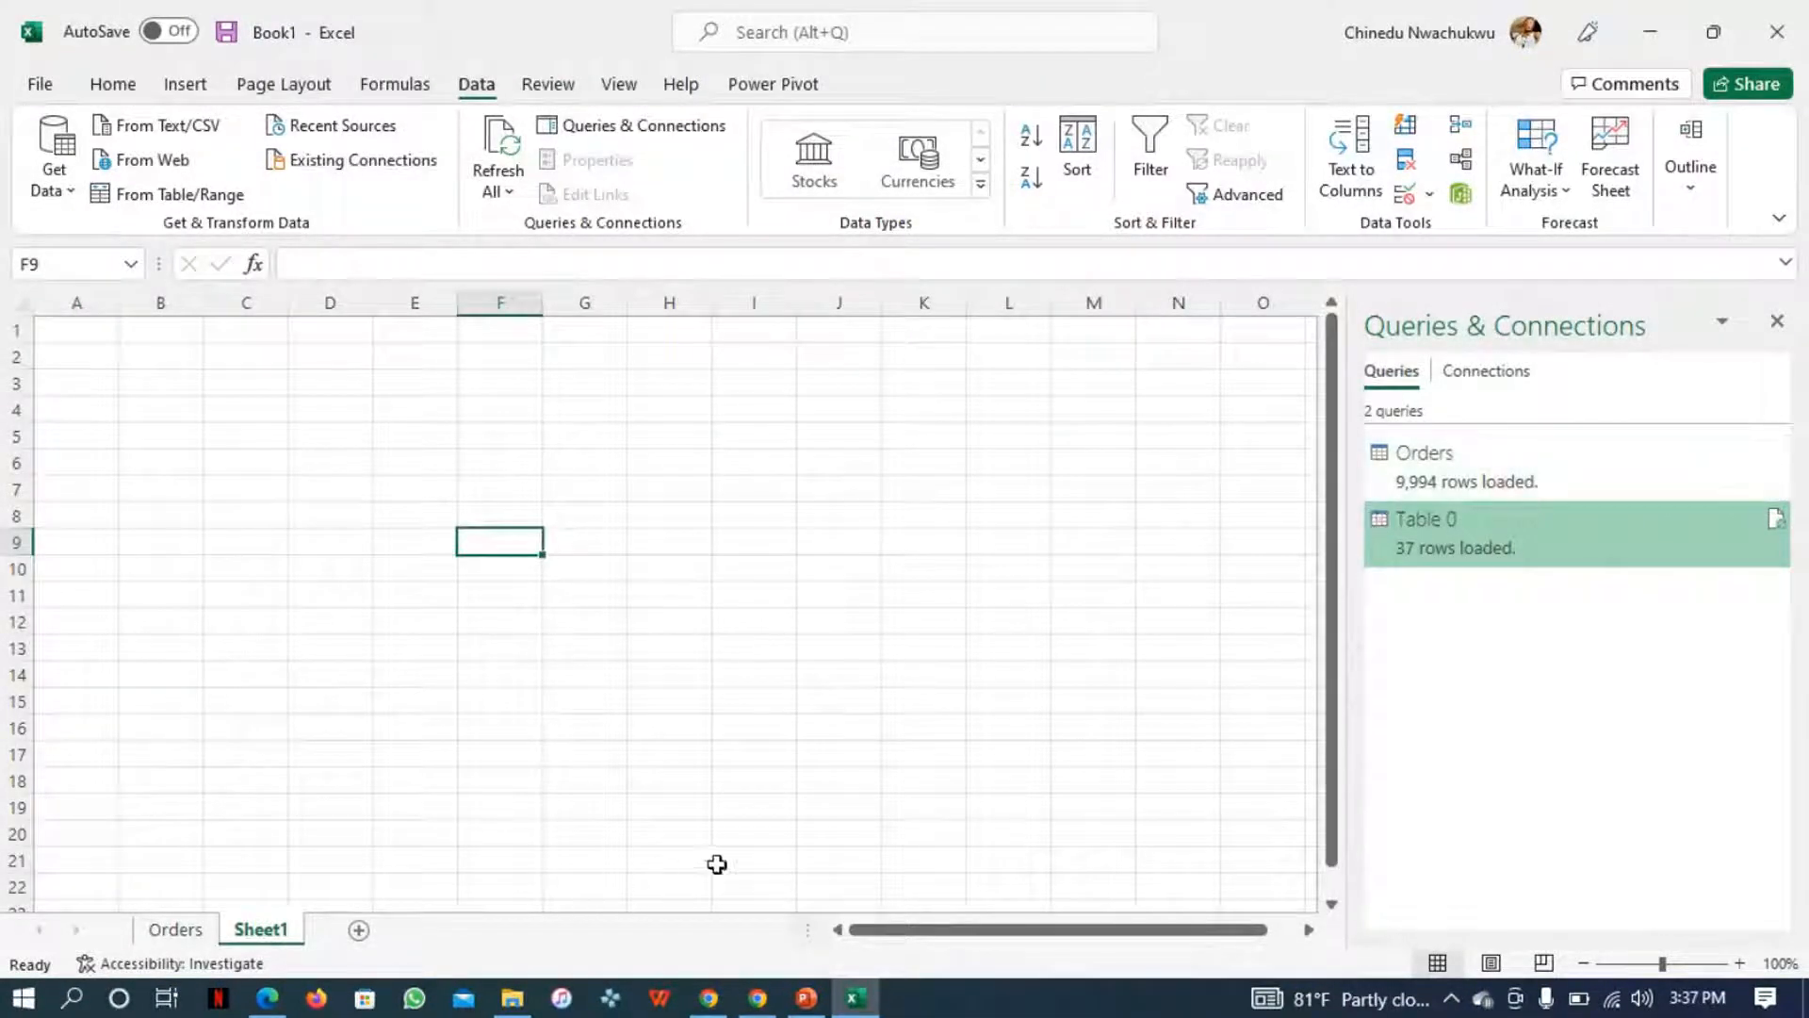
{"action": "left_click", "coordinate": [188, 933]}
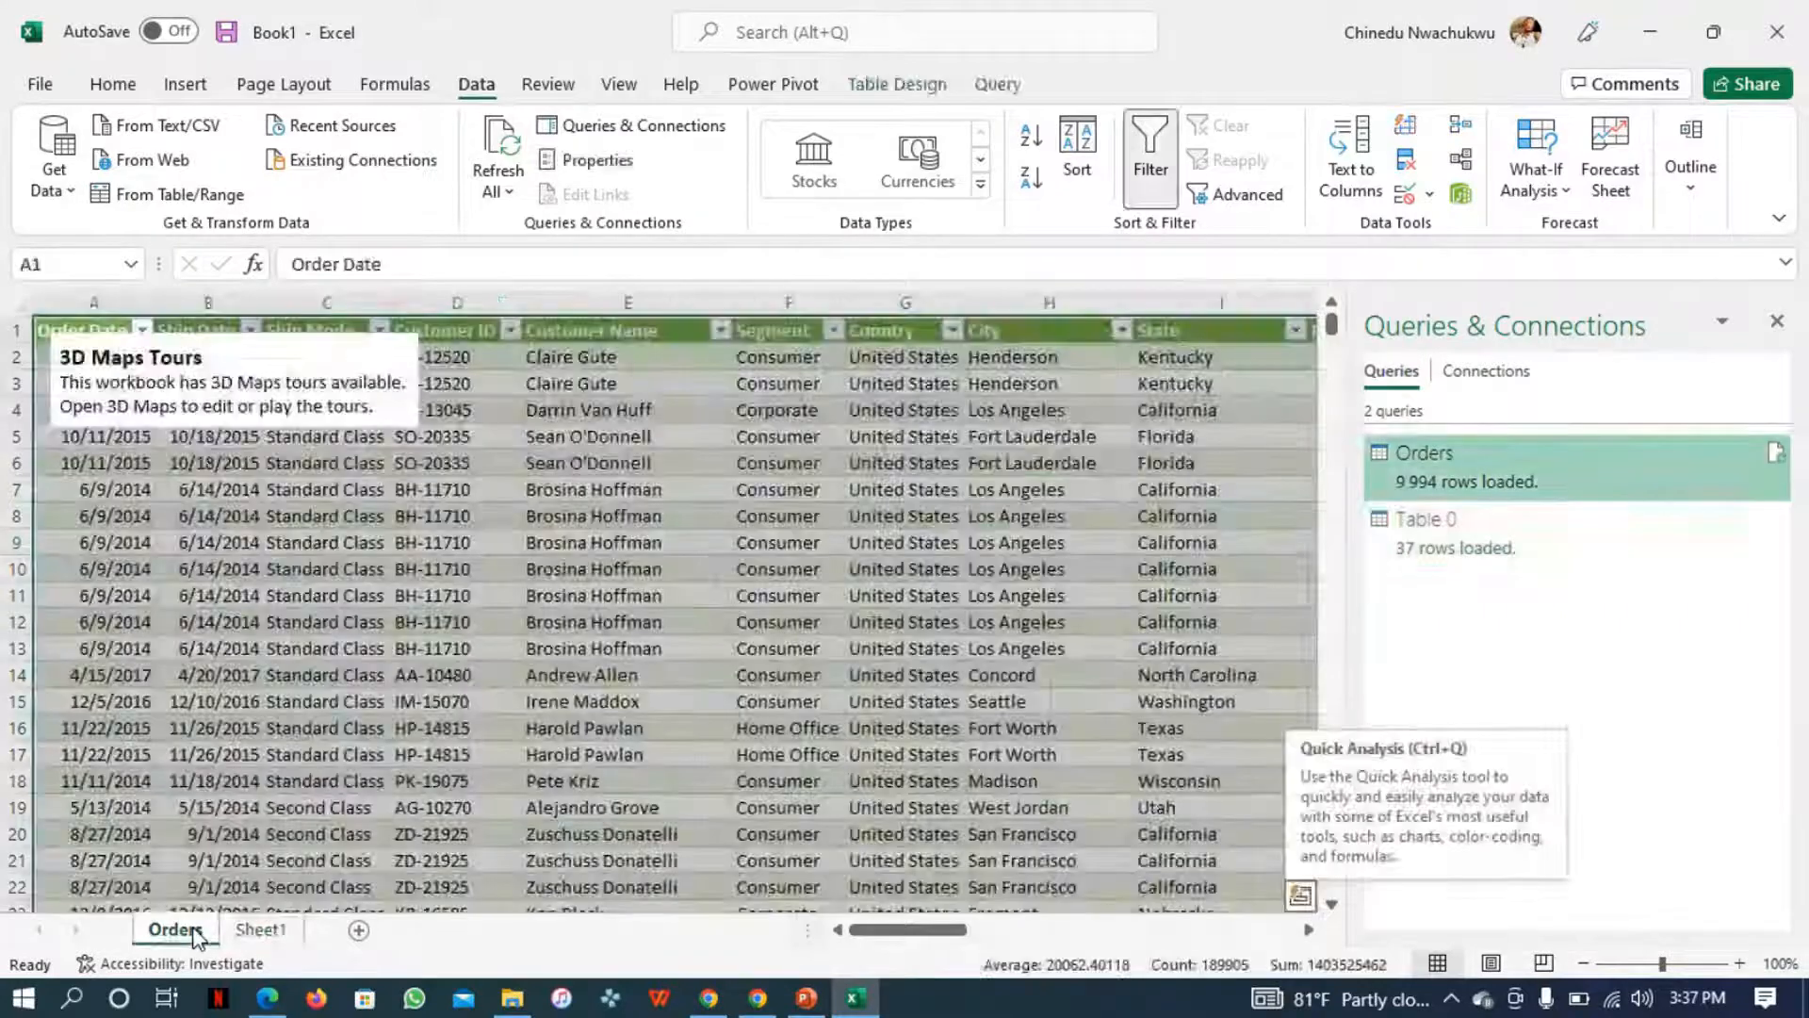
{"action": "left_click", "coordinate": [256, 931]}
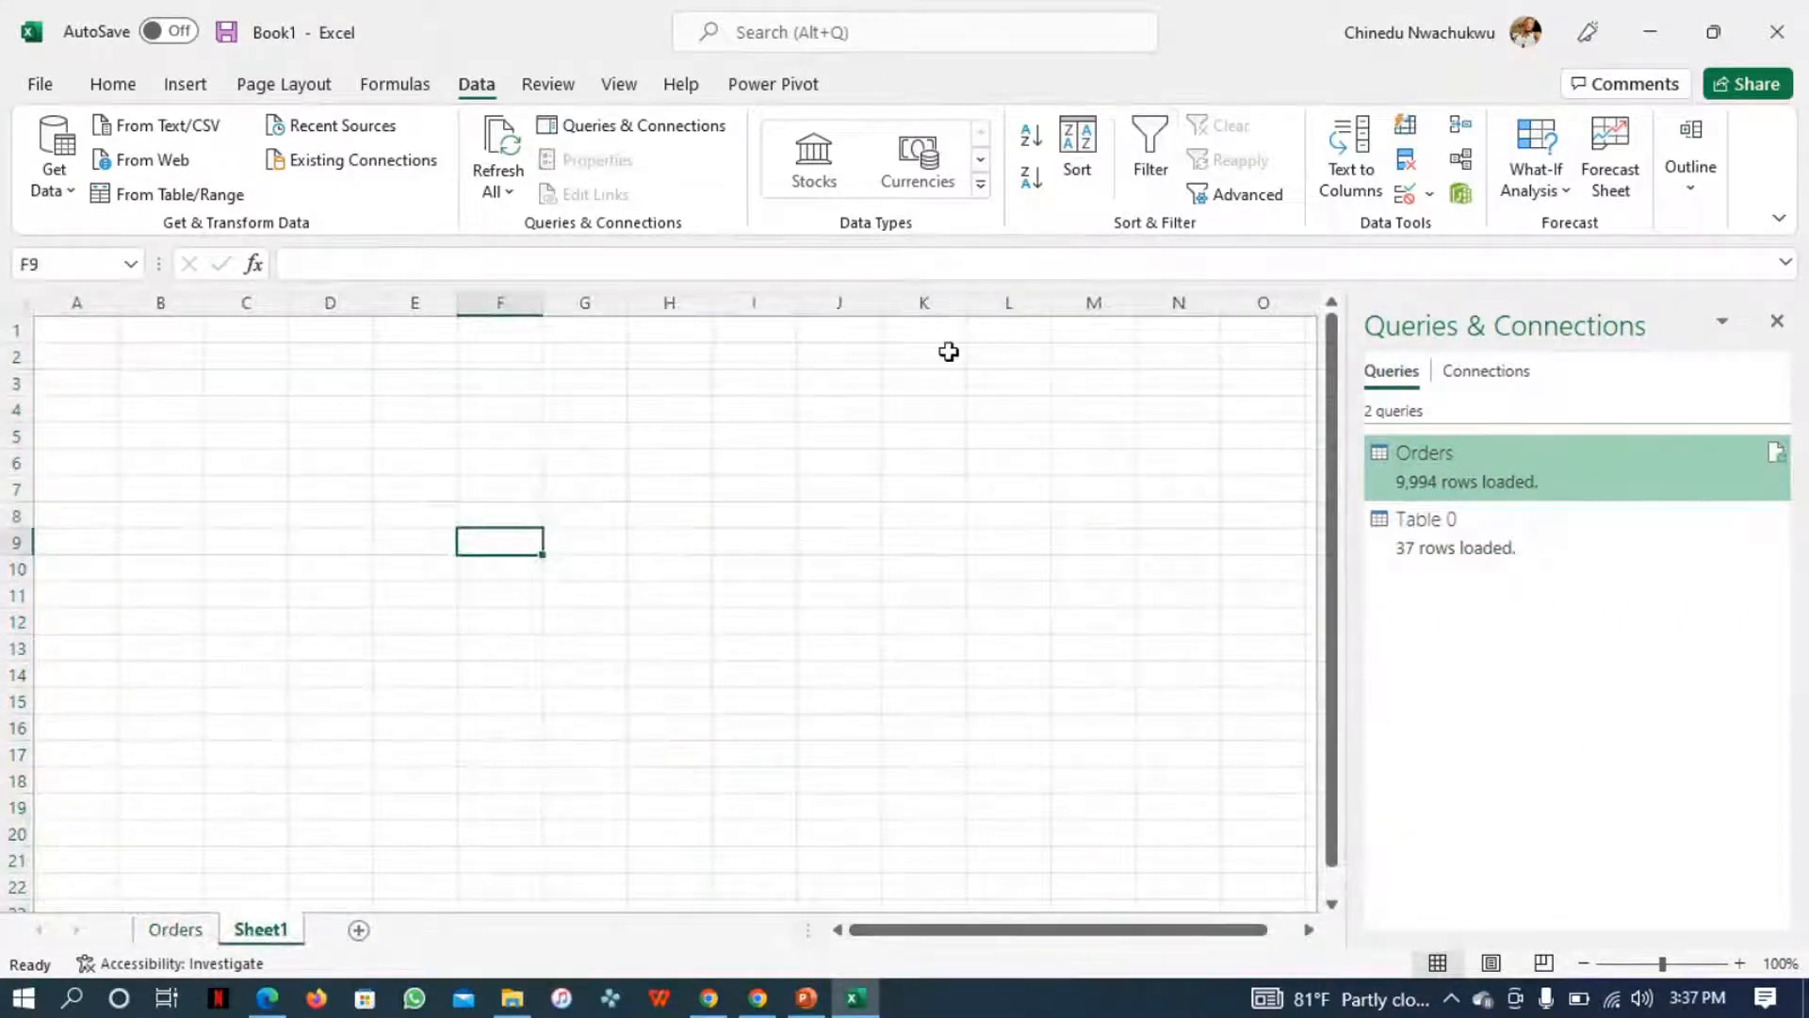
{"action": "left_click", "coordinate": [1484, 541]}
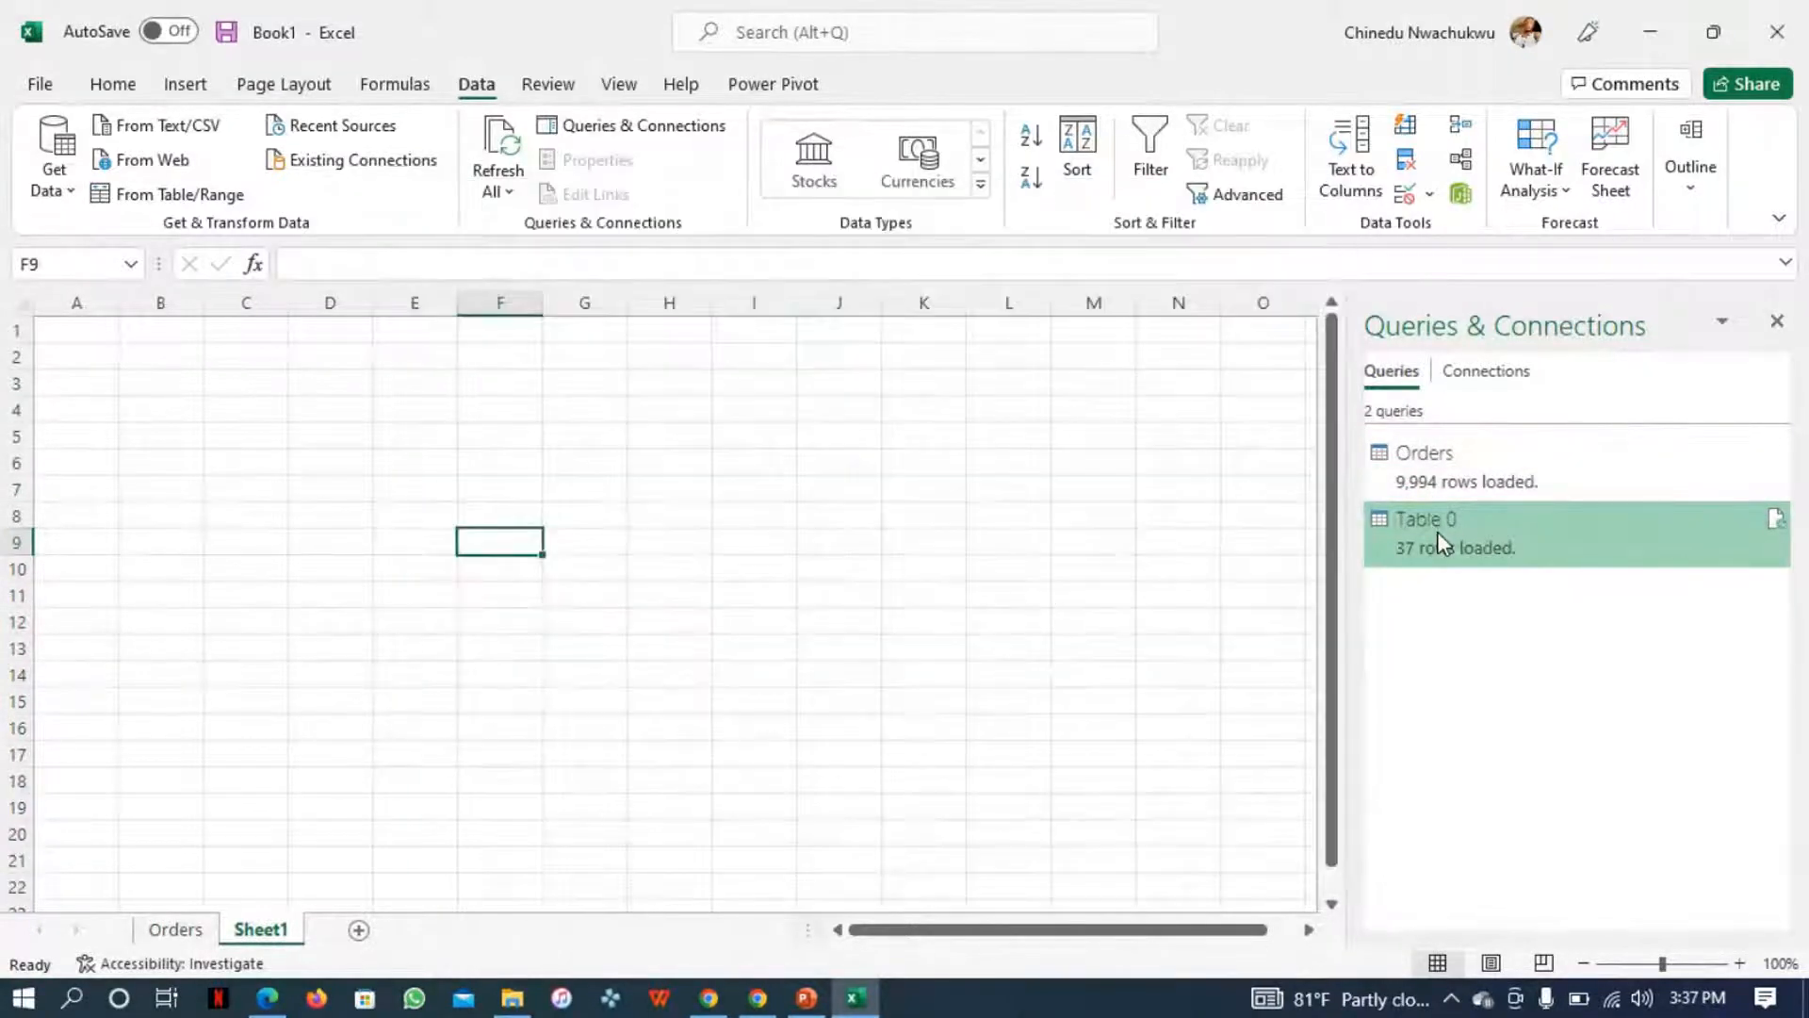
{"action": "double_click", "coordinate": [1438, 533]}
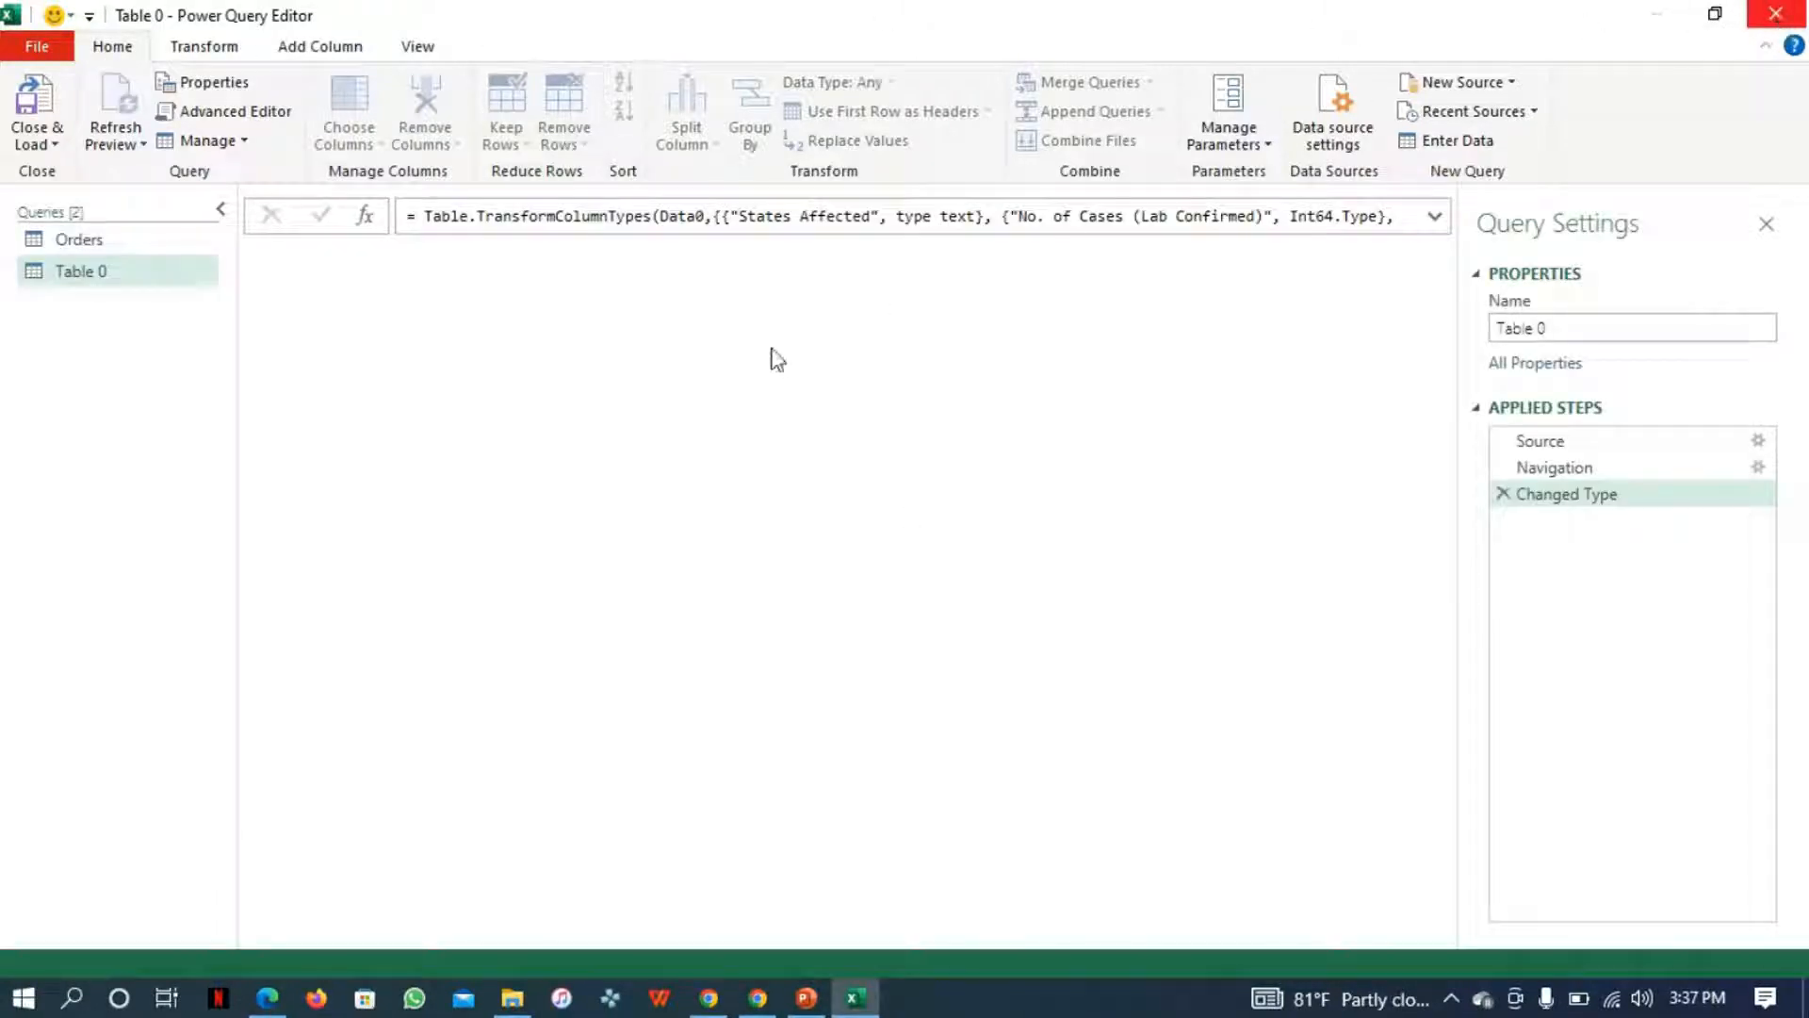
{"action": "left_click", "coordinate": [56, 143]}
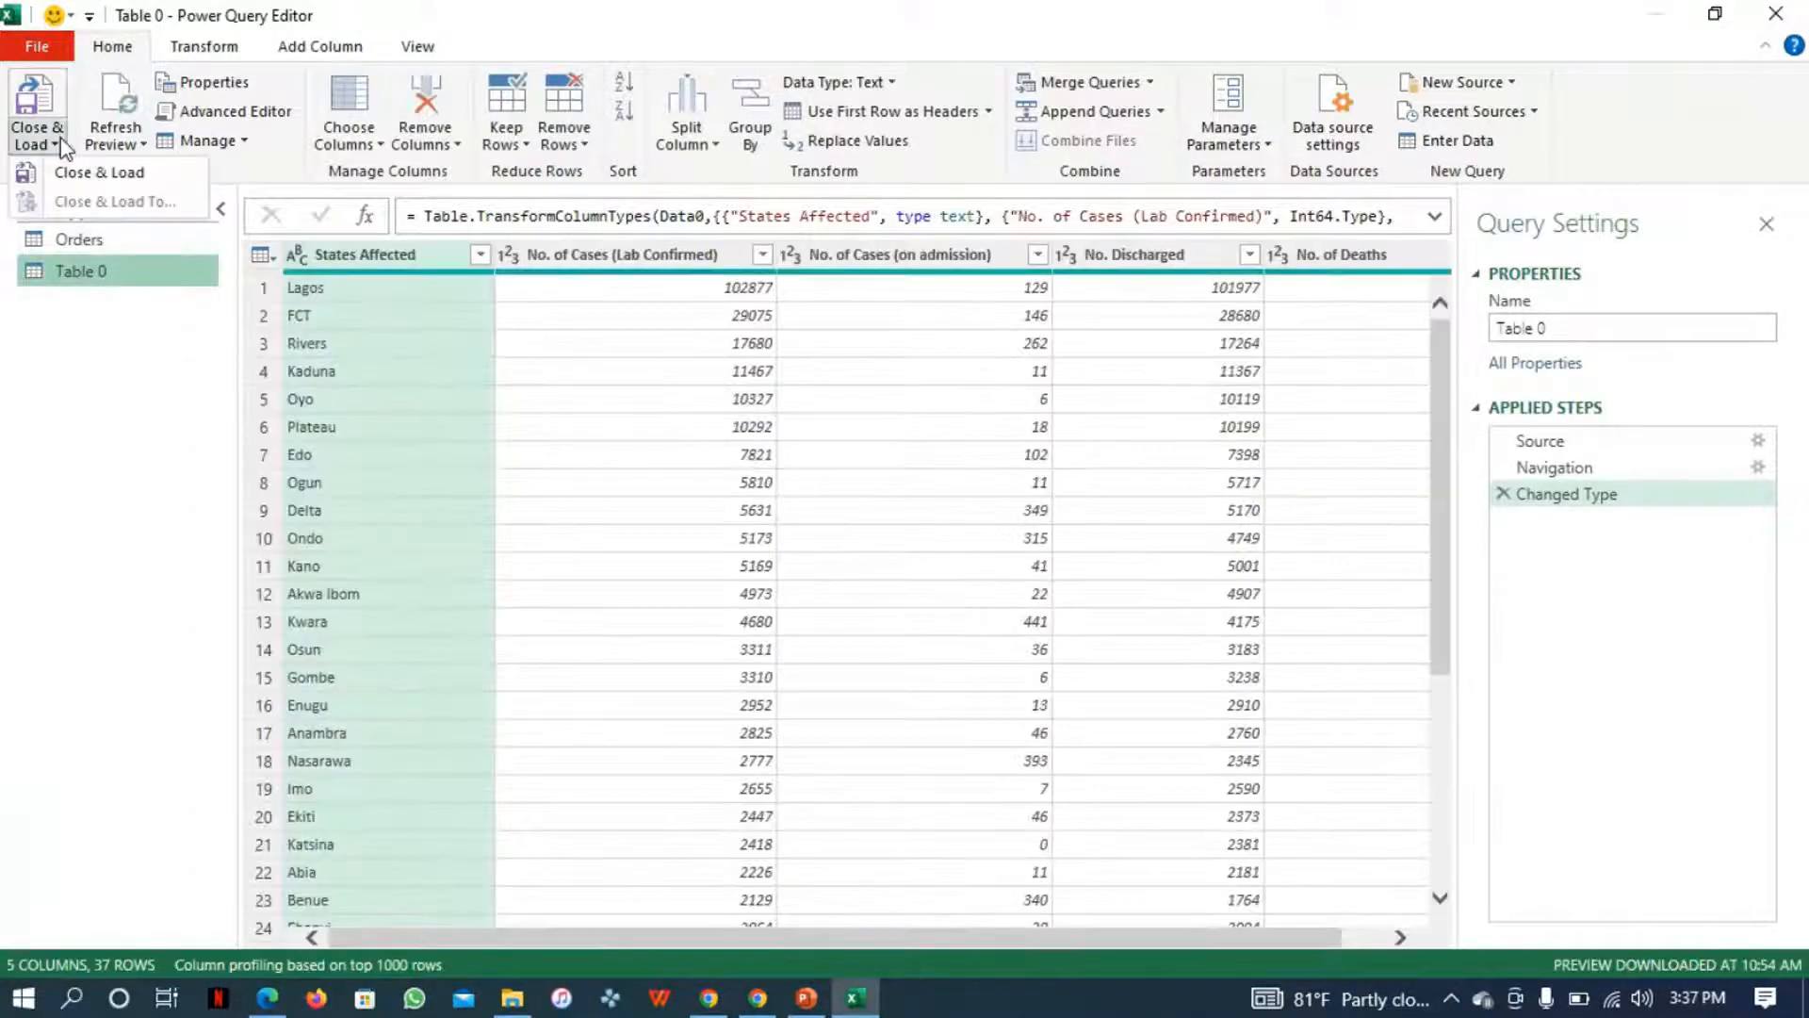
{"action": "left_click", "coordinate": [92, 173]}
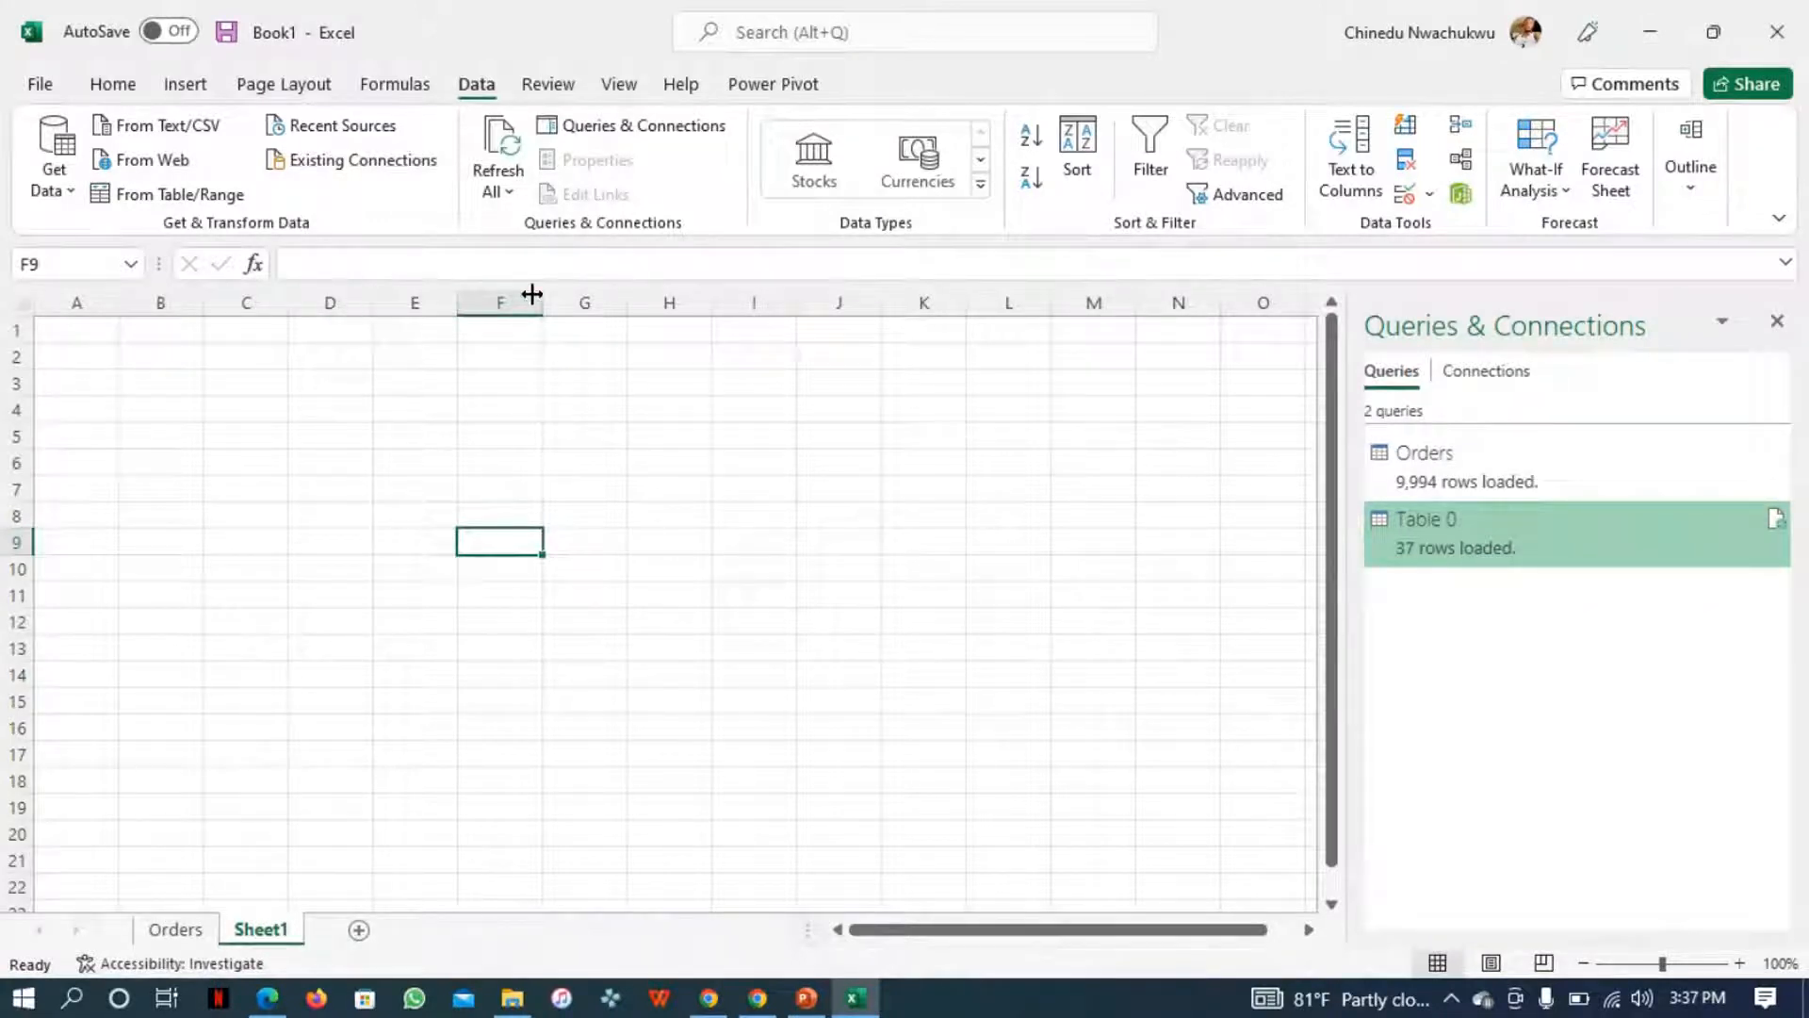
- Start a new 3D Maps tour, dismiss its field list and close 3D Maps to return to the workbook
{"action": "left_click", "coordinate": [184, 89]}
{"action": "left_click", "coordinate": [924, 193]}
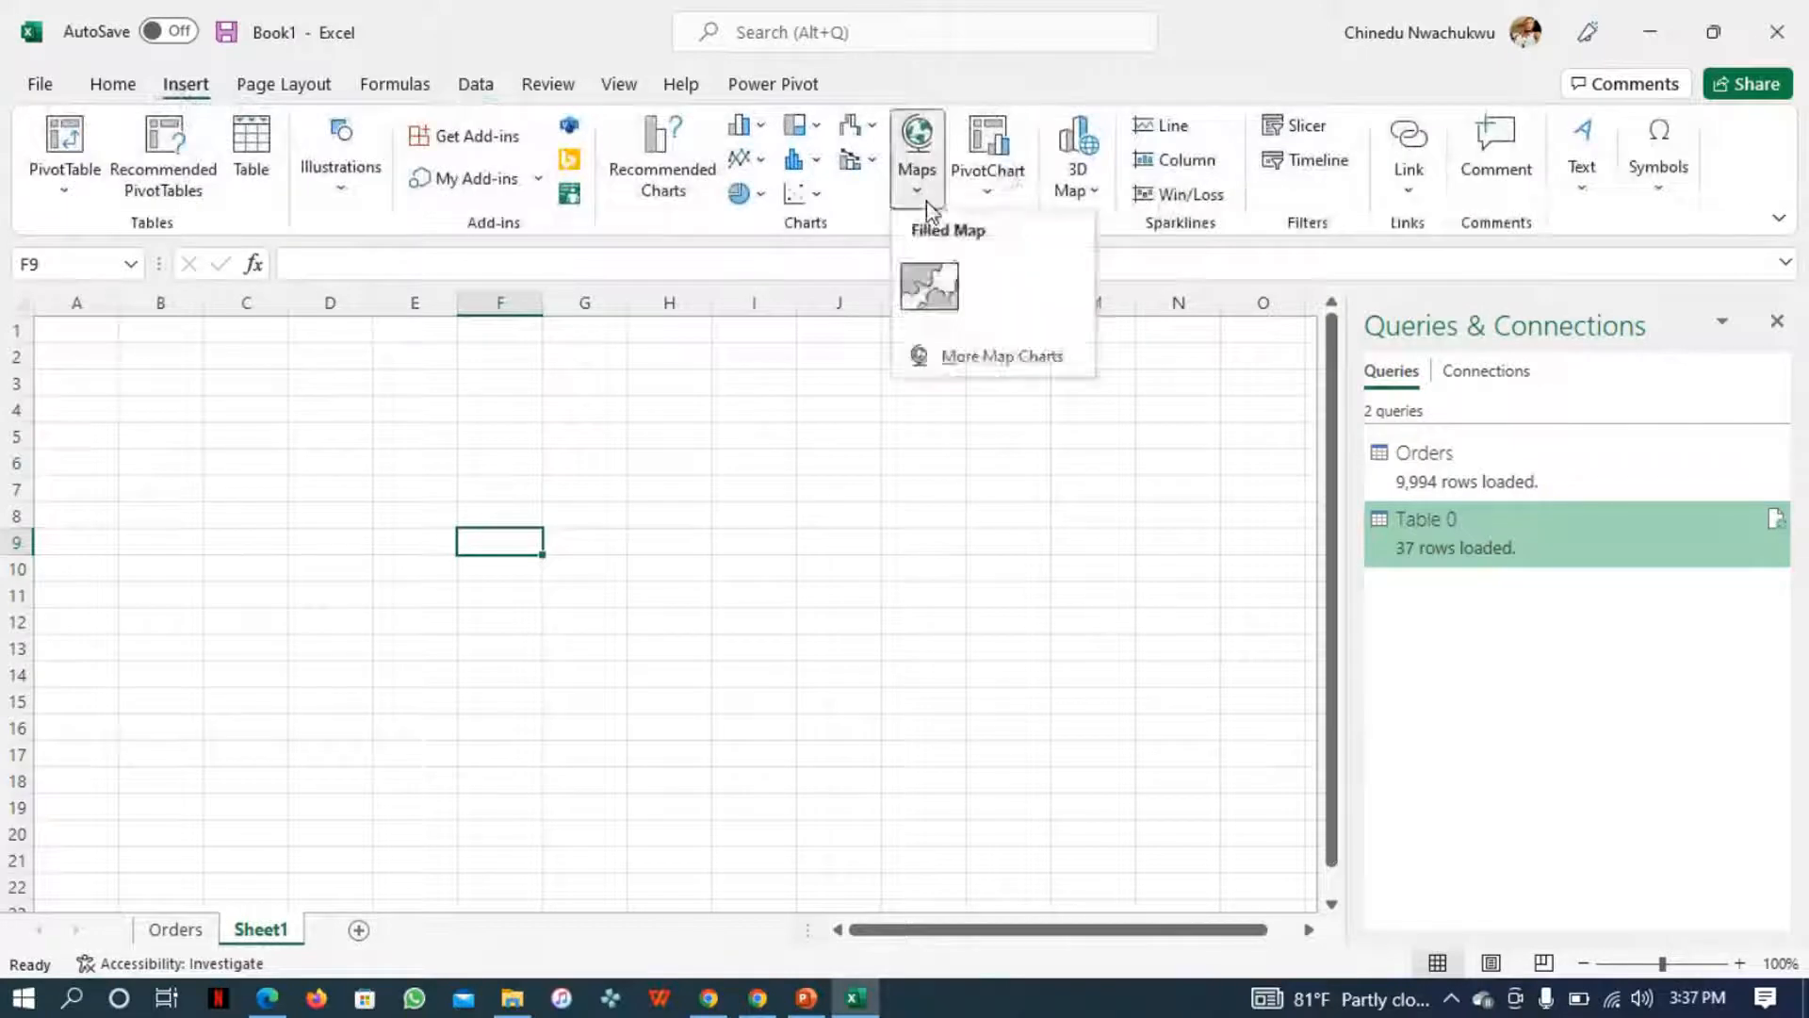
{"action": "left_click", "coordinate": [1080, 191]}
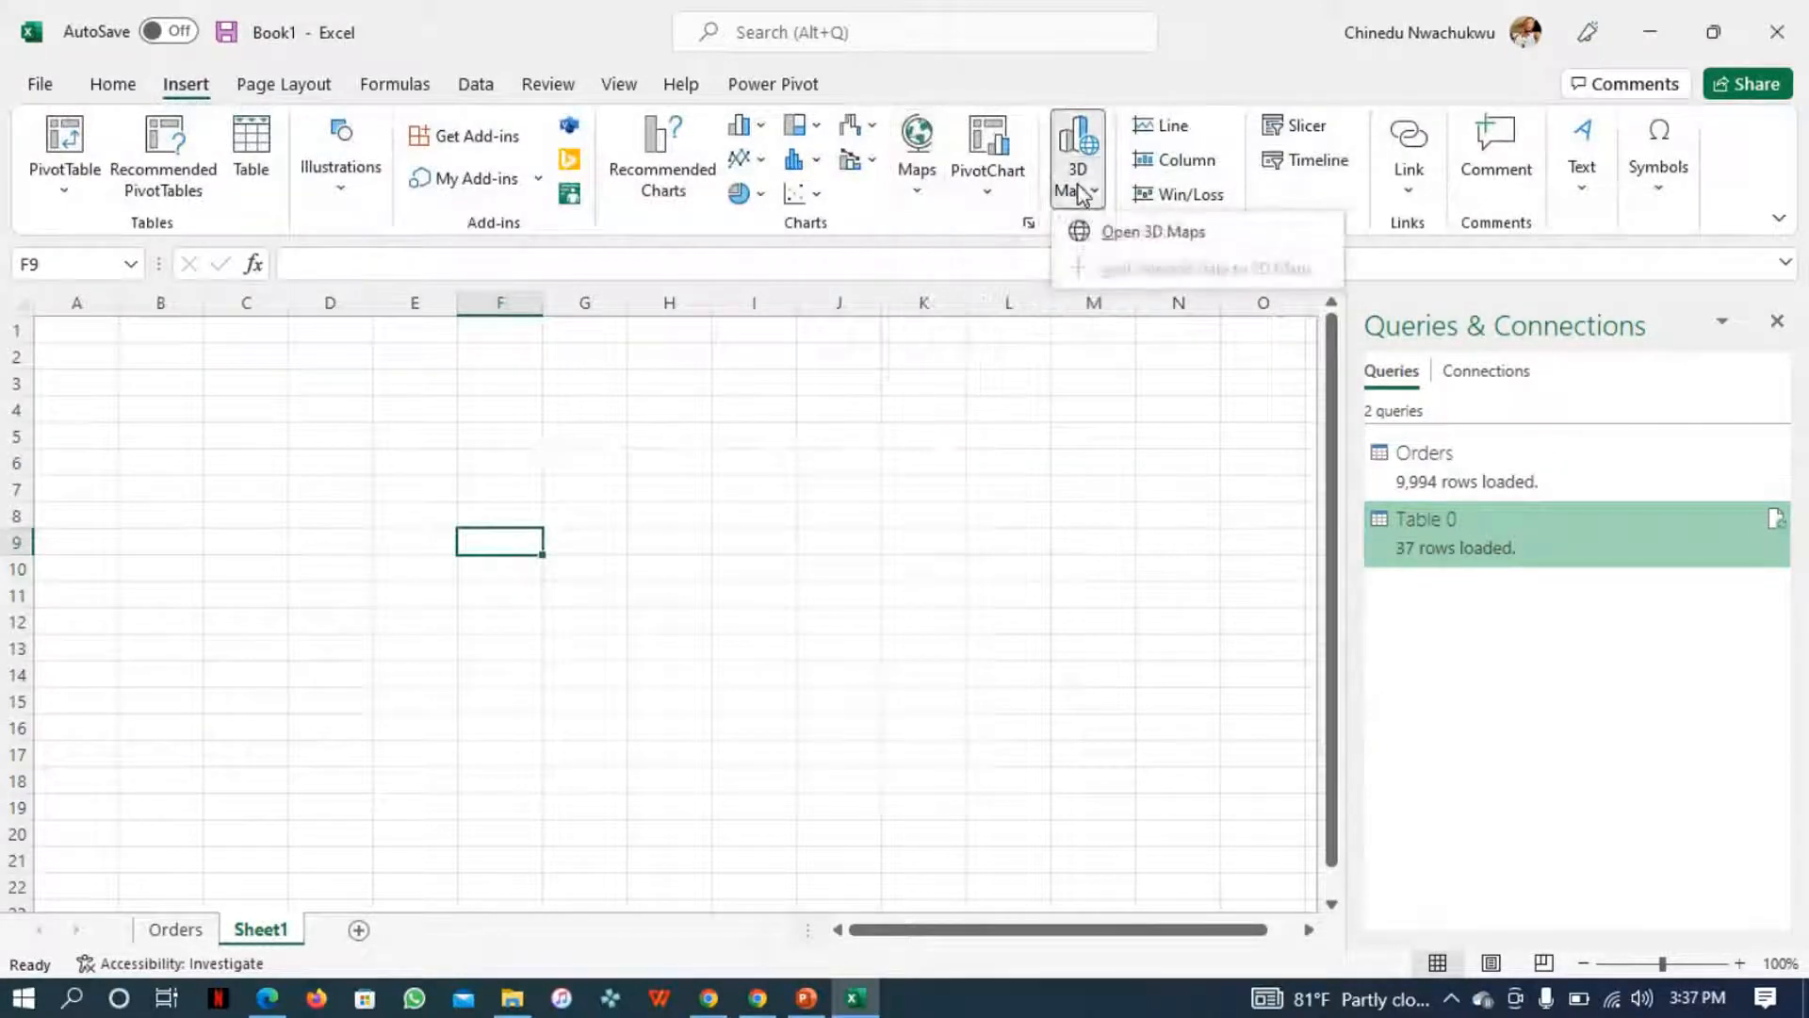
{"action": "left_click", "coordinate": [1122, 231]}
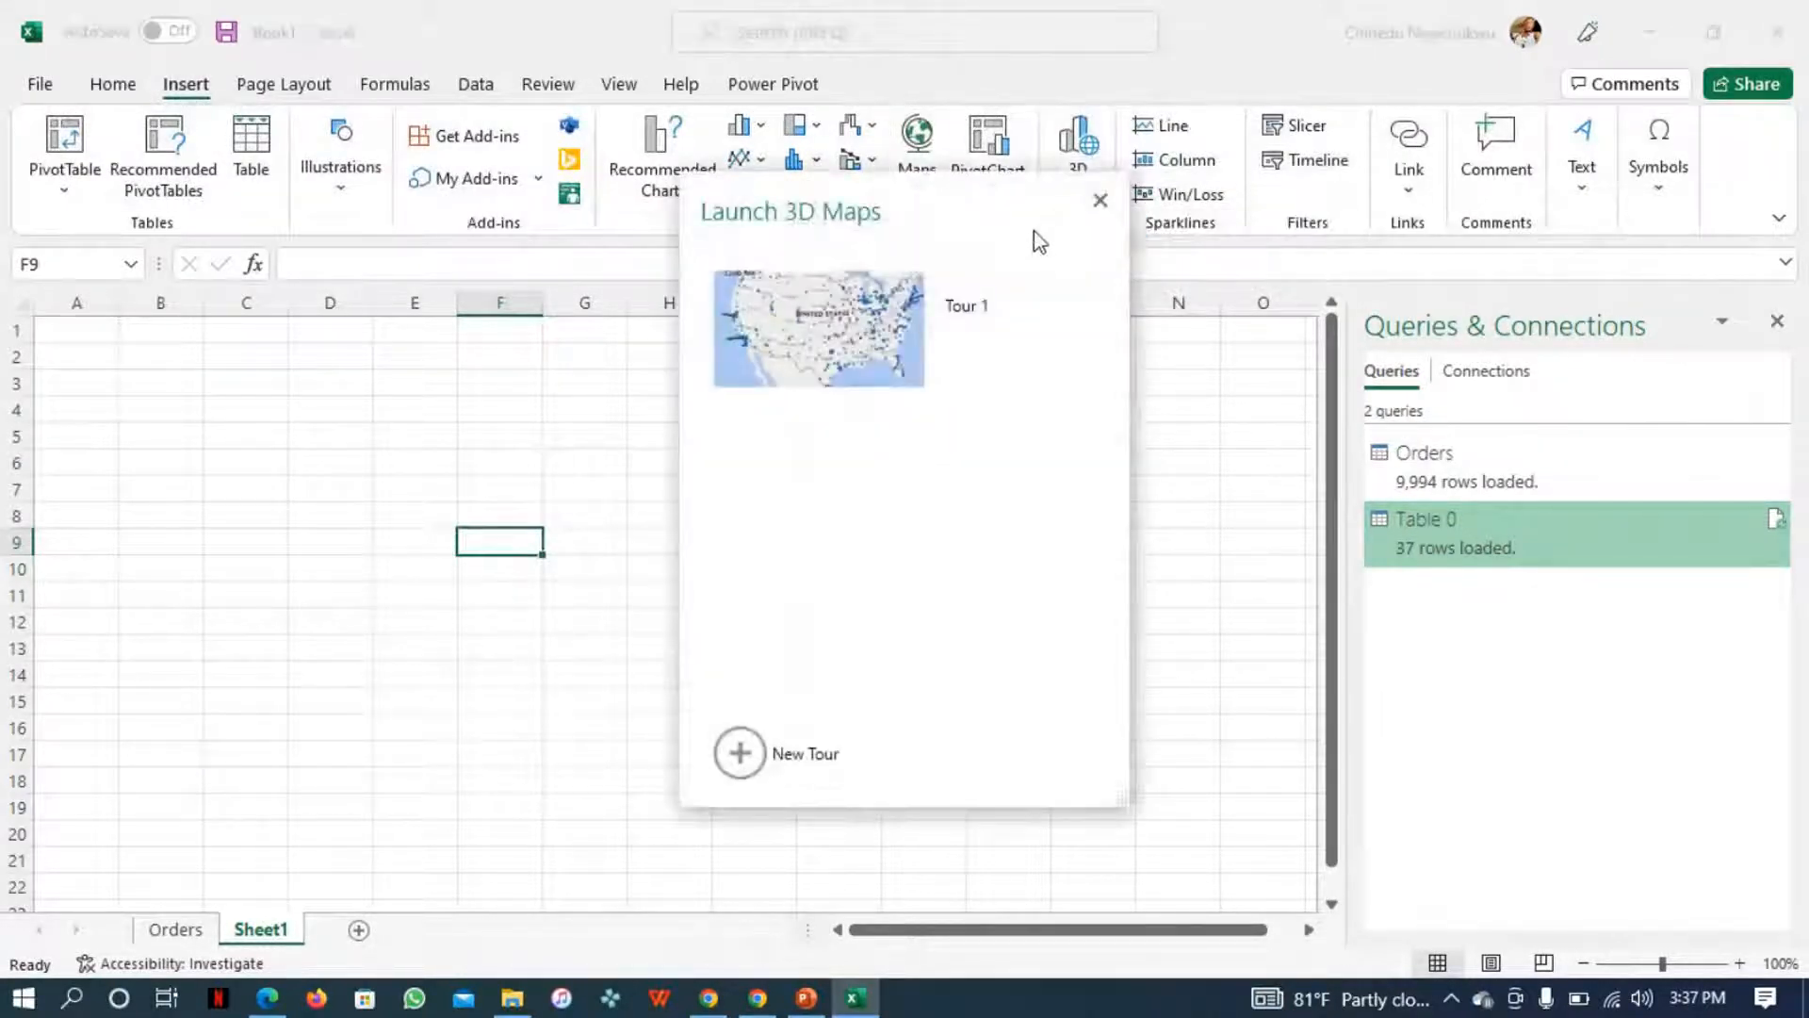
{"action": "left_click", "coordinate": [738, 751]}
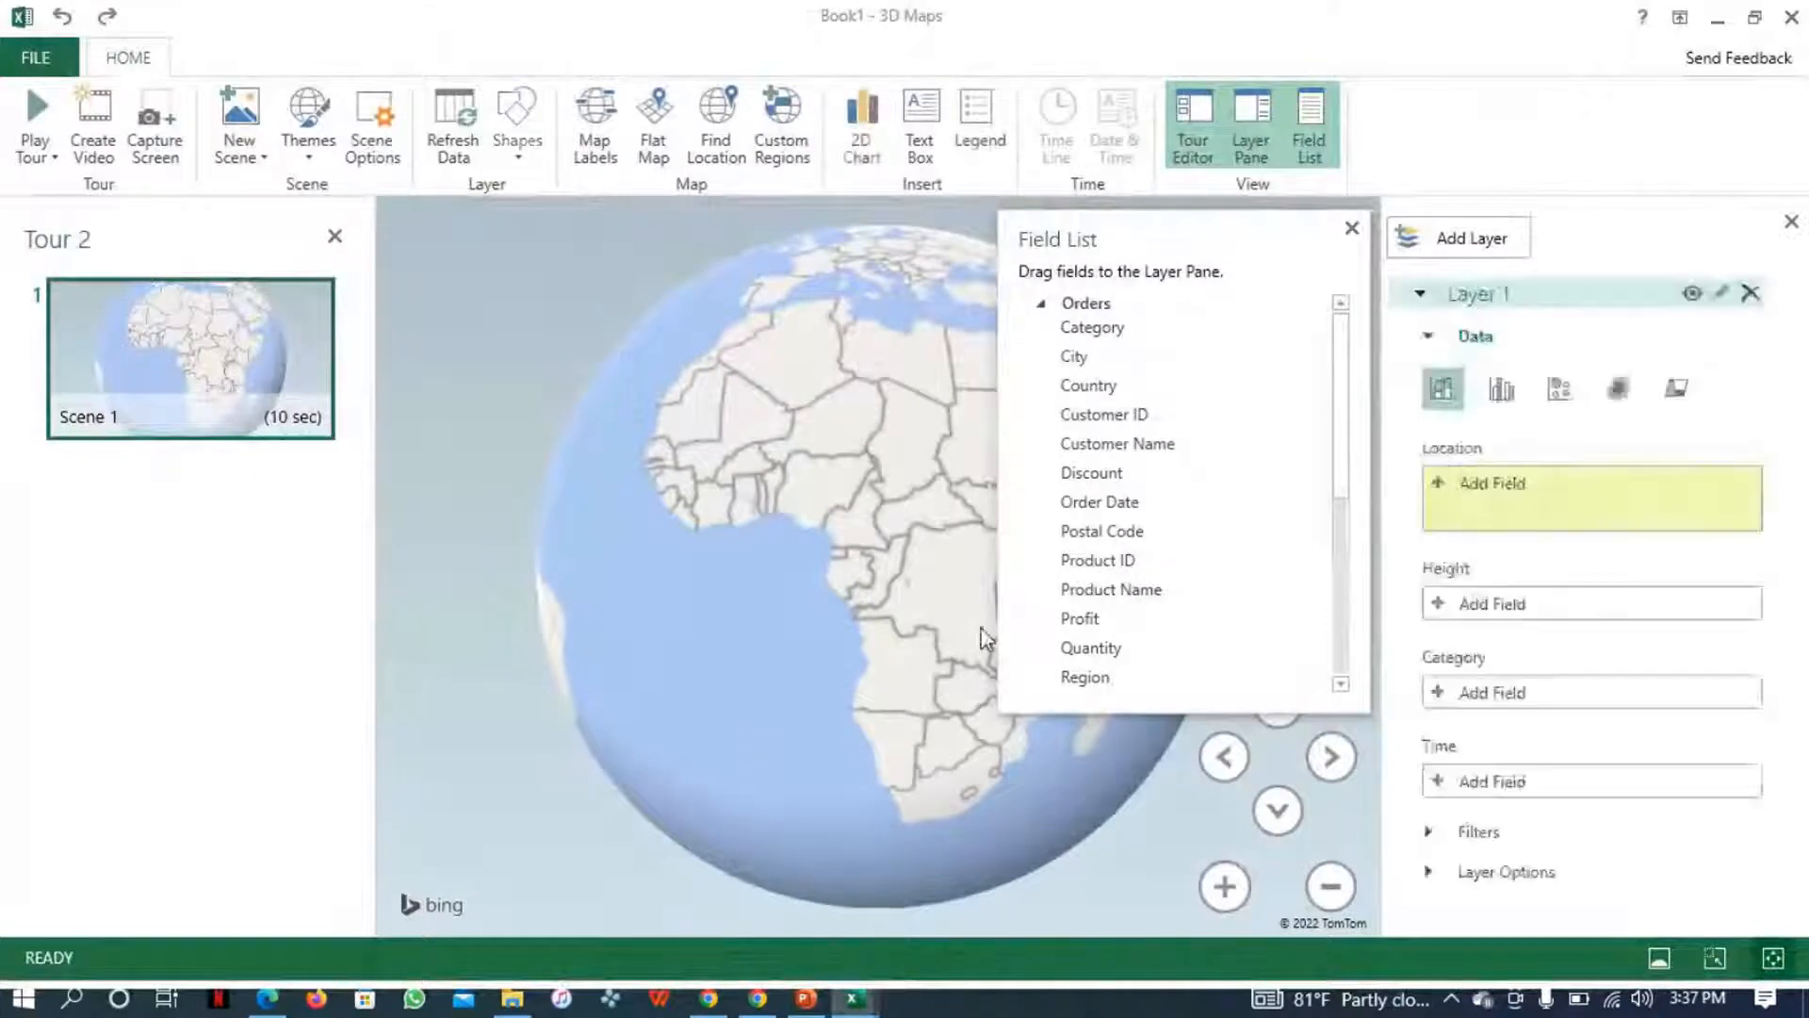
{"action": "left_click", "coordinate": [1352, 232]}
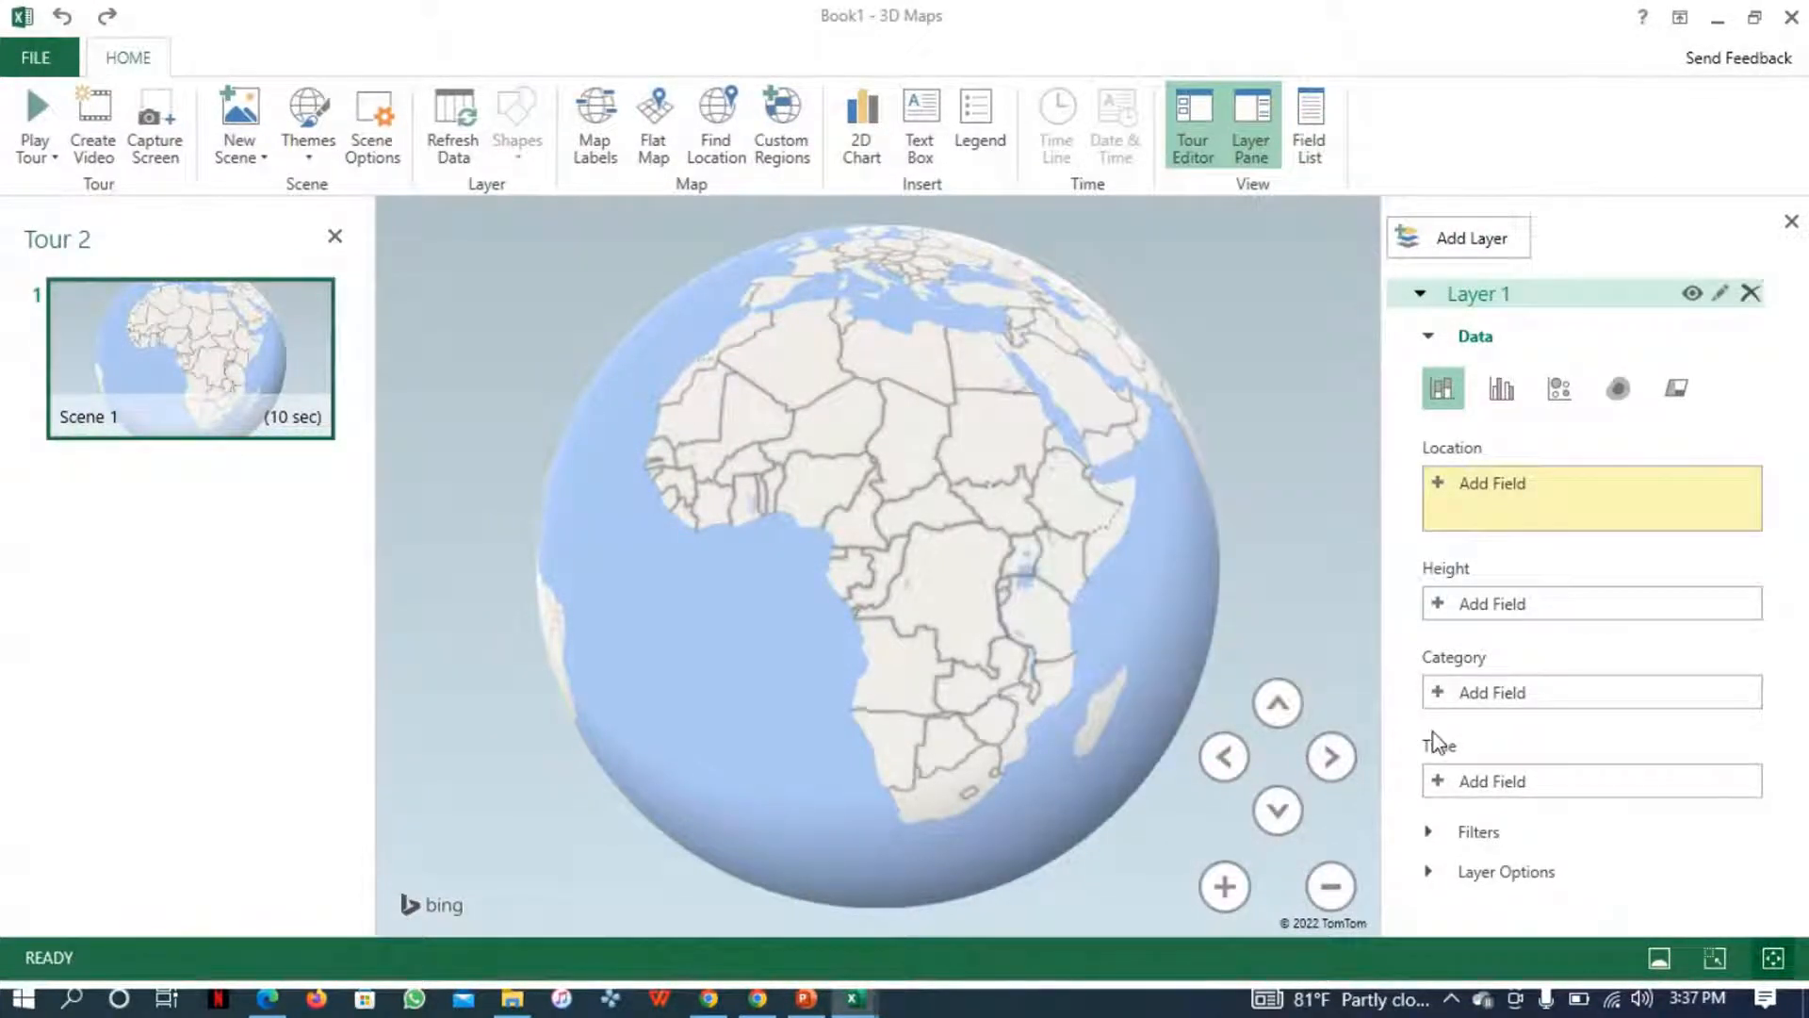
{"action": "left_click", "coordinate": [1792, 16]}
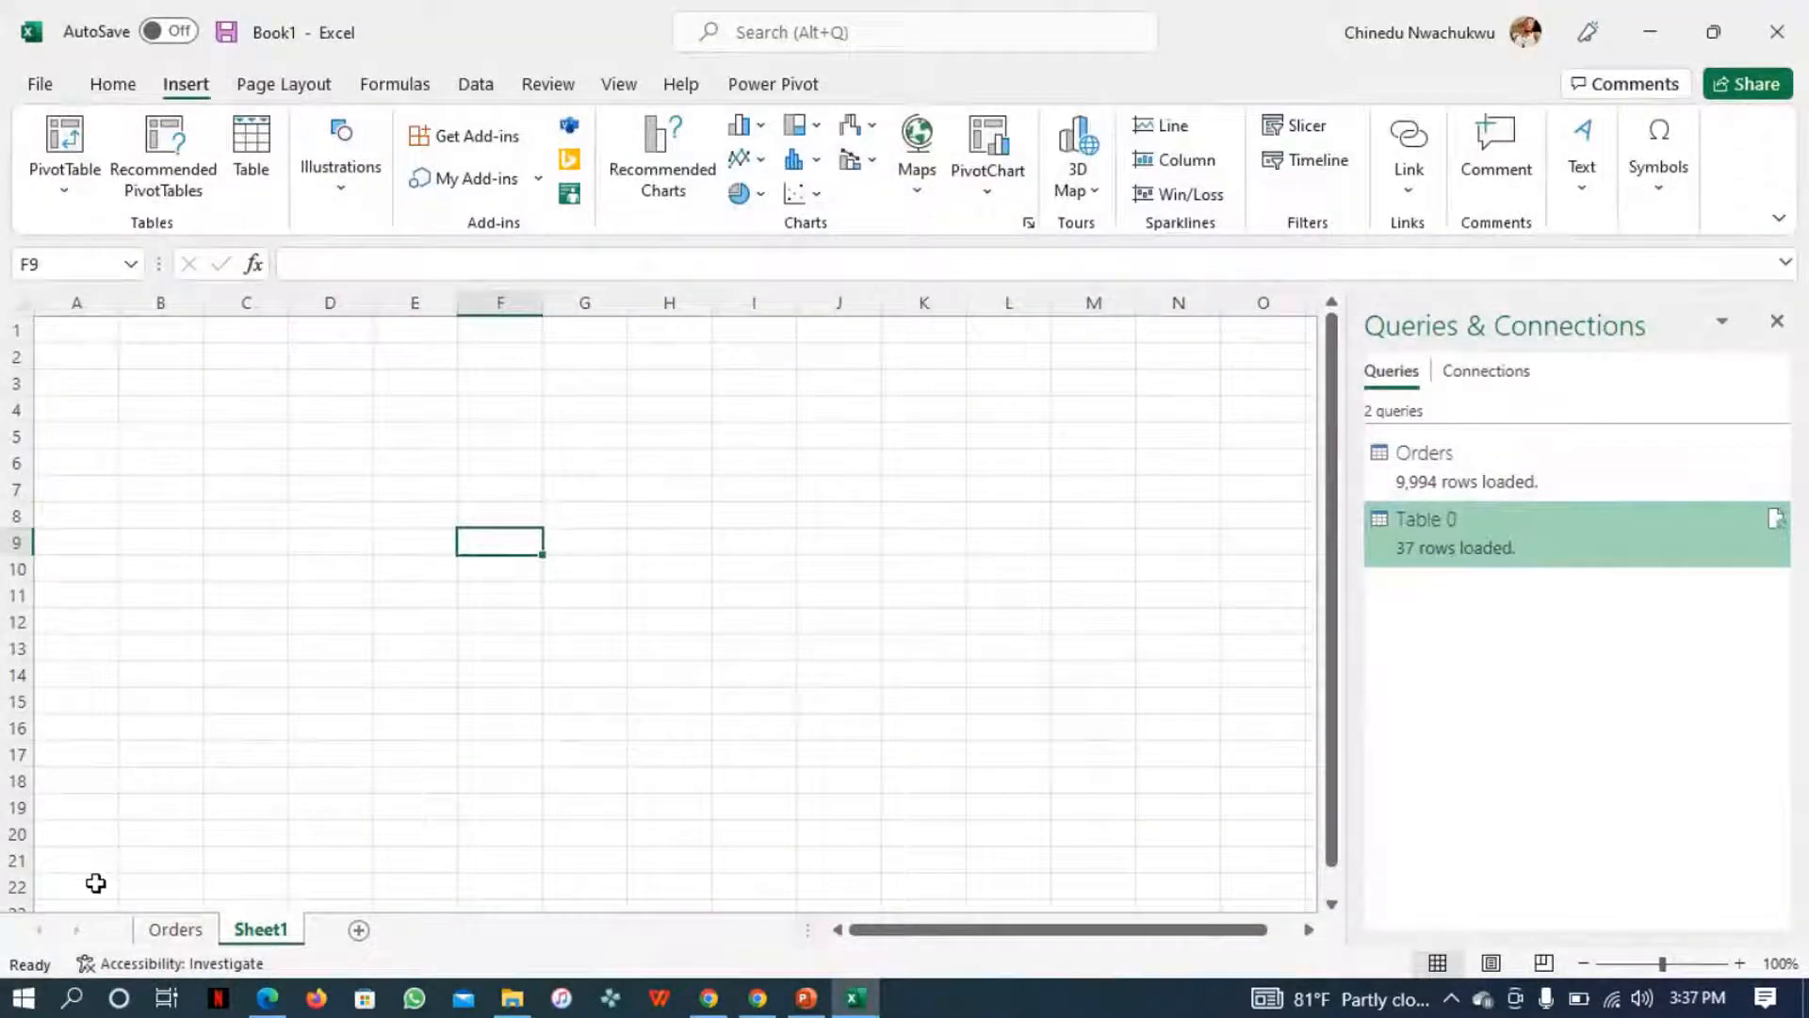
- Check the Orders table down to its last rows, and return to Sheet1 to refresh the Table 0 query
{"action": "left_click", "coordinate": [187, 939]}
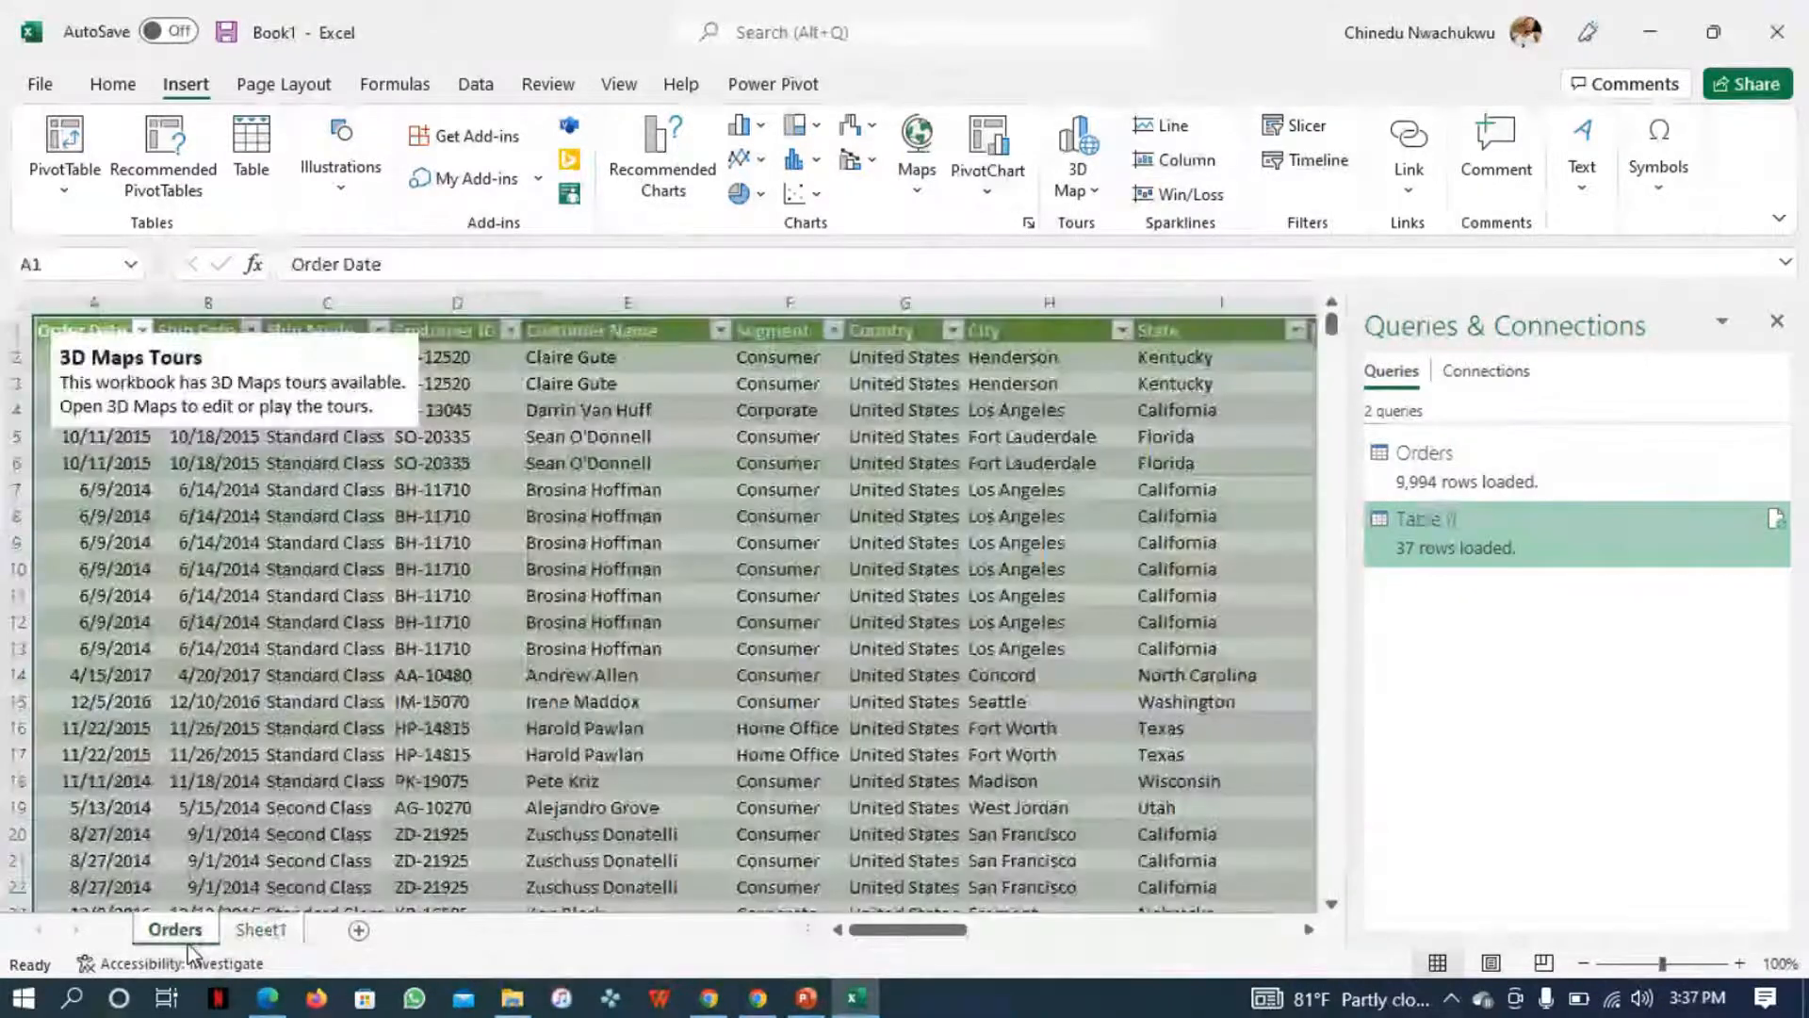
{"action": "left_click_drag", "start_coordinate": [1331, 325], "coordinate": [1324, 963]}
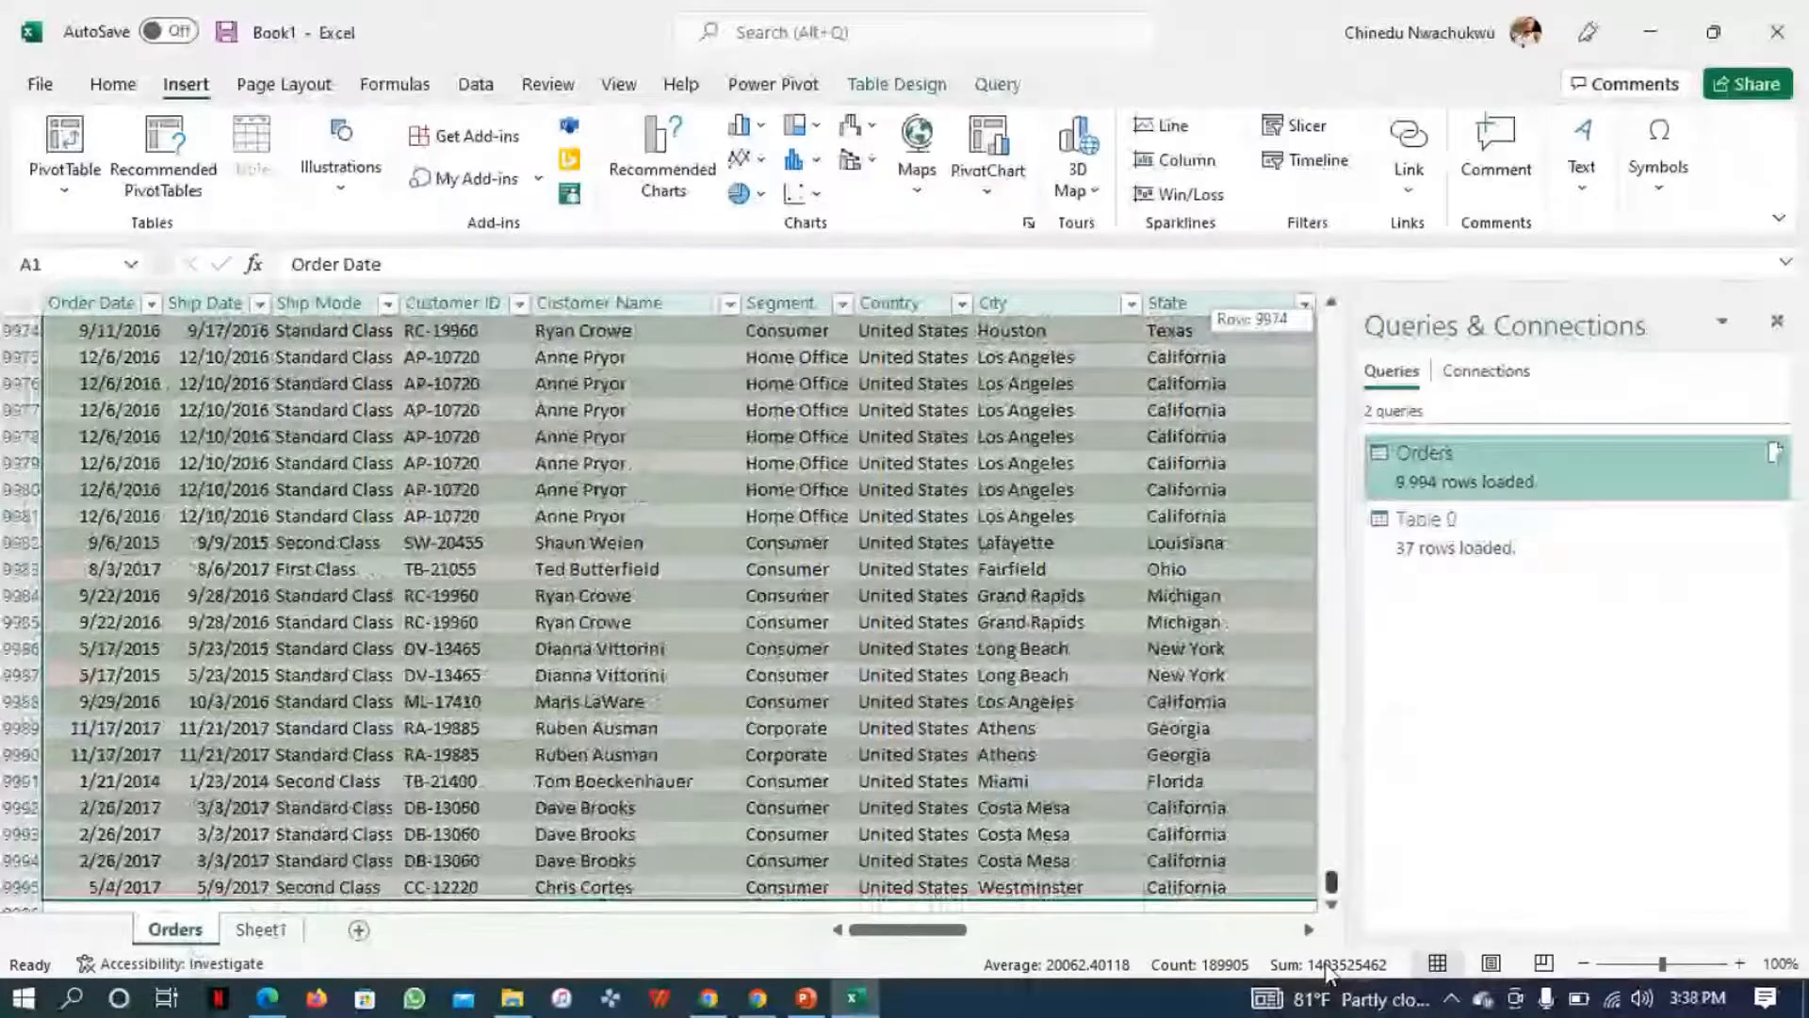
{"action": "left_click_drag", "start_coordinate": [907, 929], "coordinate": [1330, 325]}
{"action": "left_click", "coordinate": [1244, 332]}
{"action": "left_click", "coordinate": [1429, 527]}
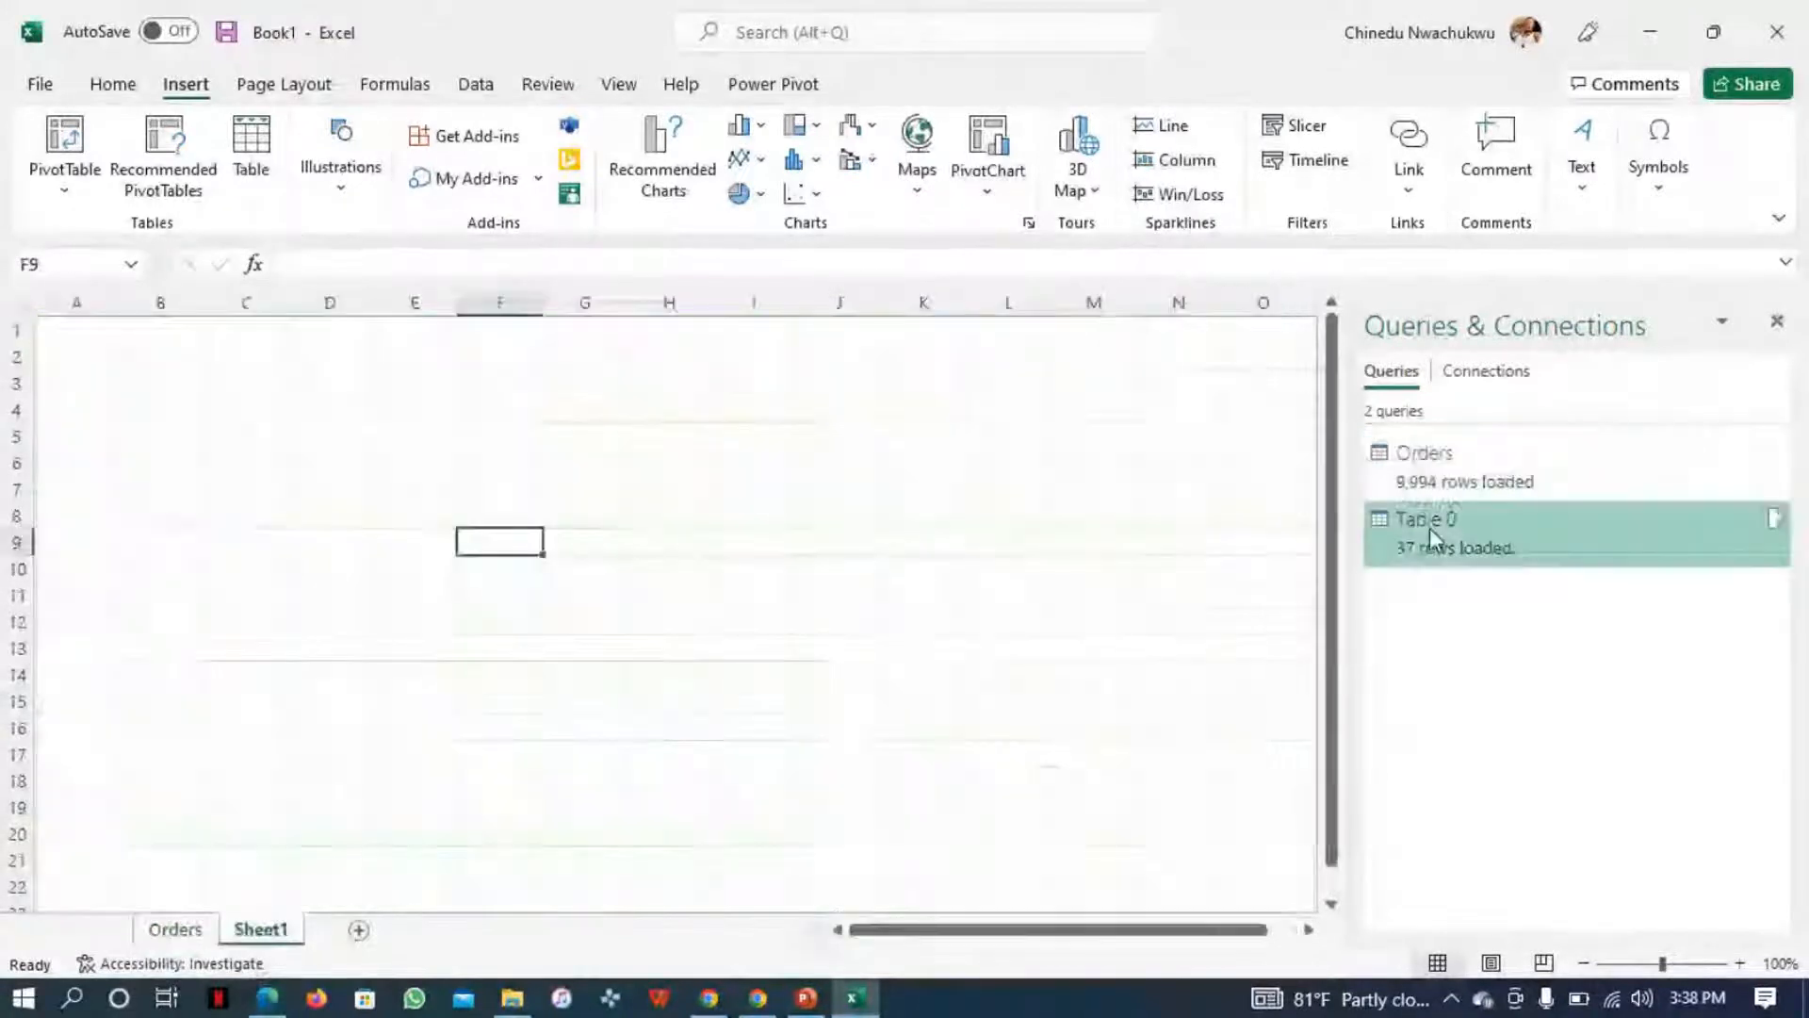
{"action": "mouse_move", "coordinate": [1775, 528]}
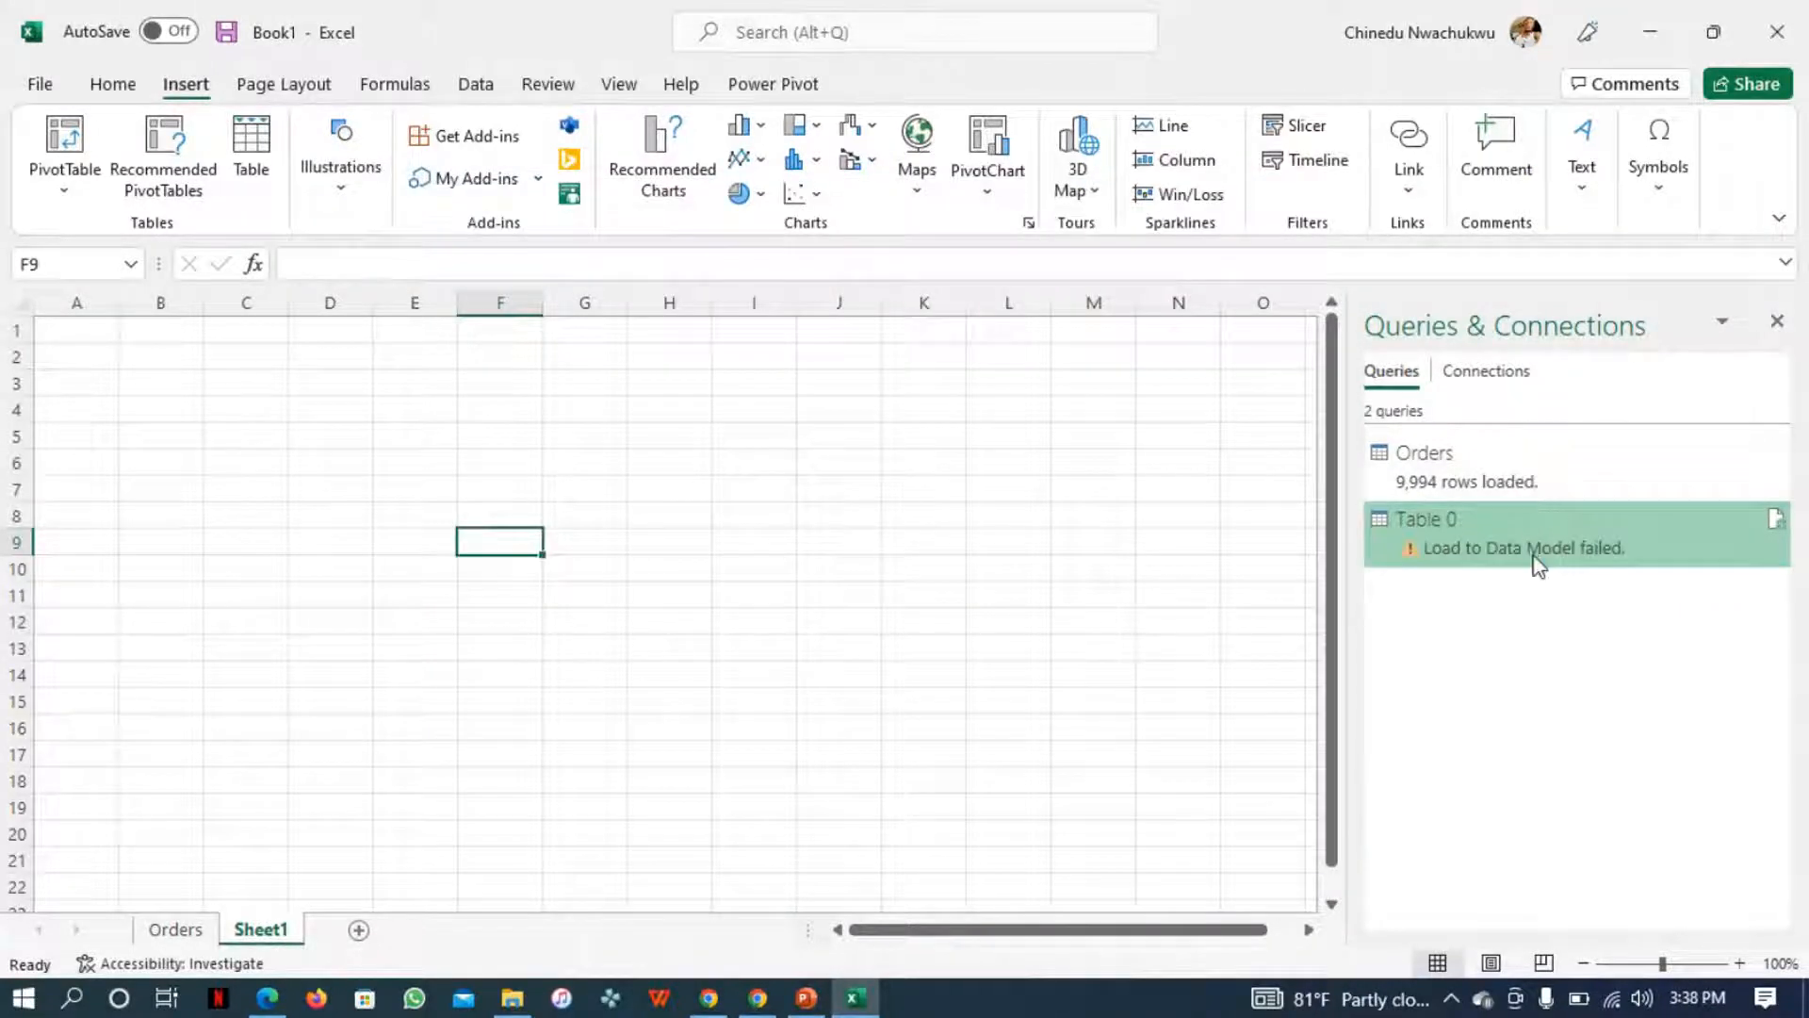
- Reopen the Table 0 query in the Power Query Editor, inspect its preview, and try closing and loading it again
{"action": "double_click", "coordinate": [1476, 548]}
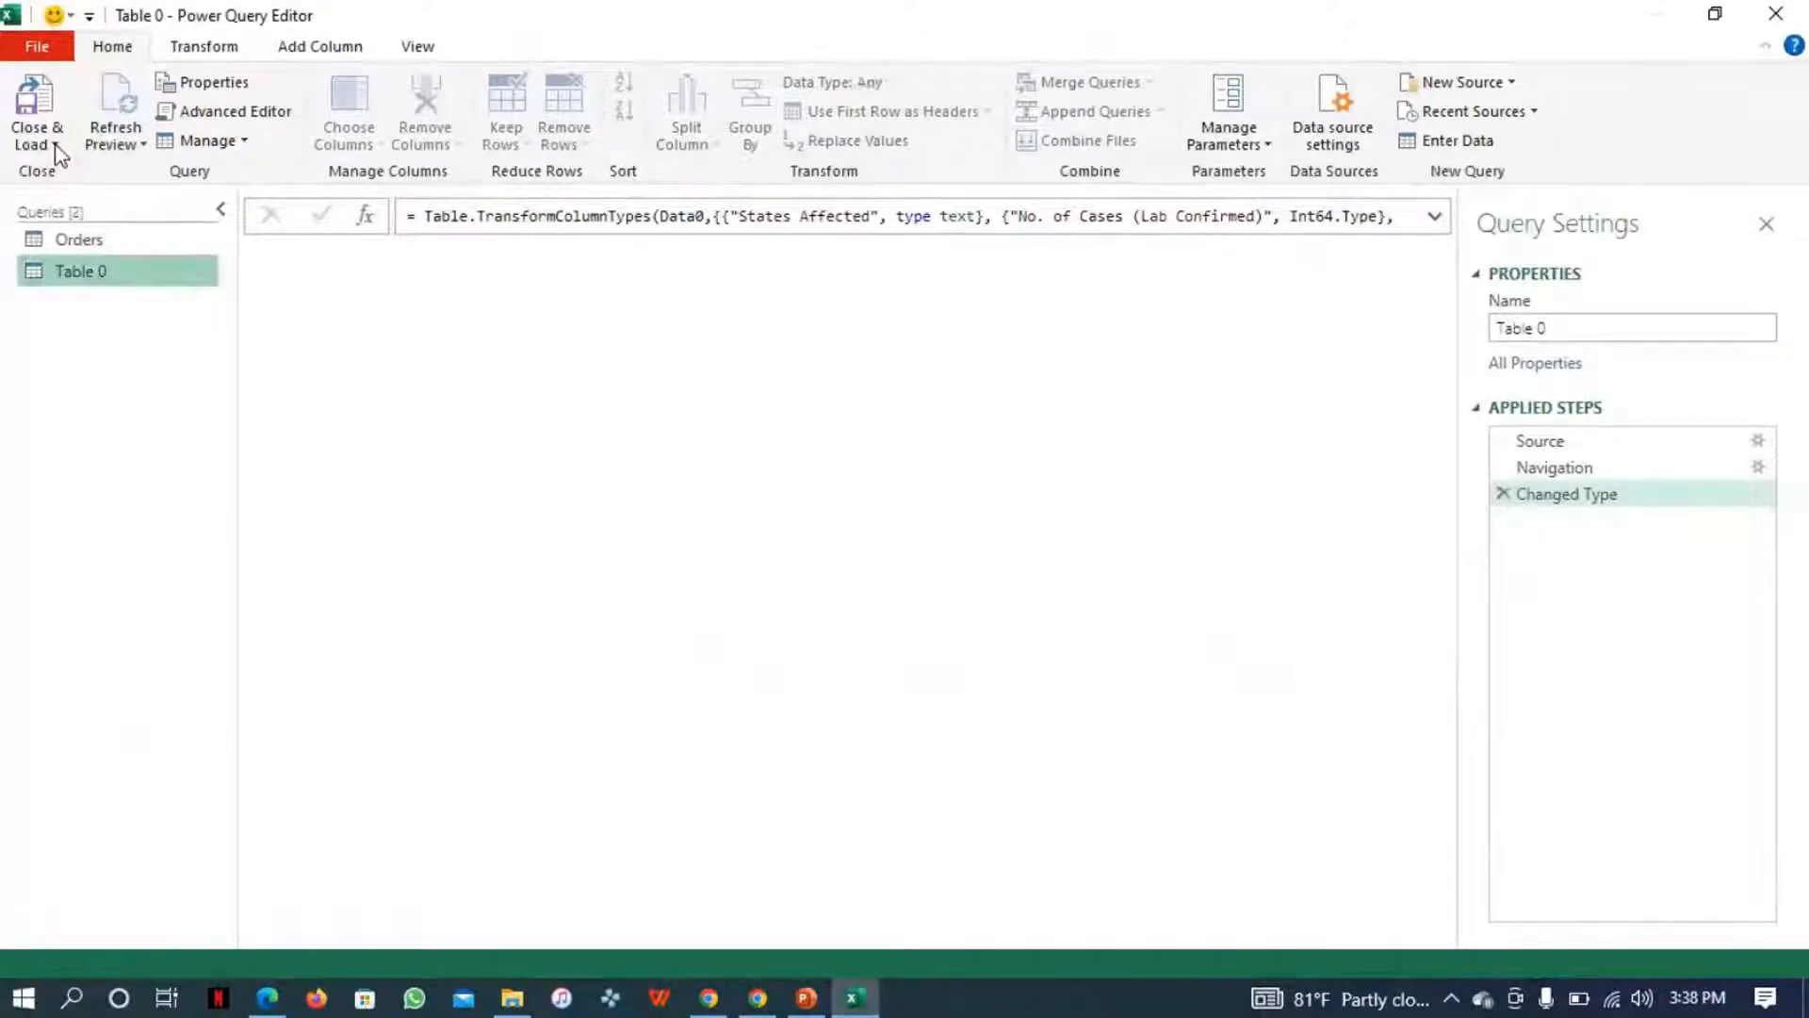
{"action": "left_click", "coordinate": [55, 146]}
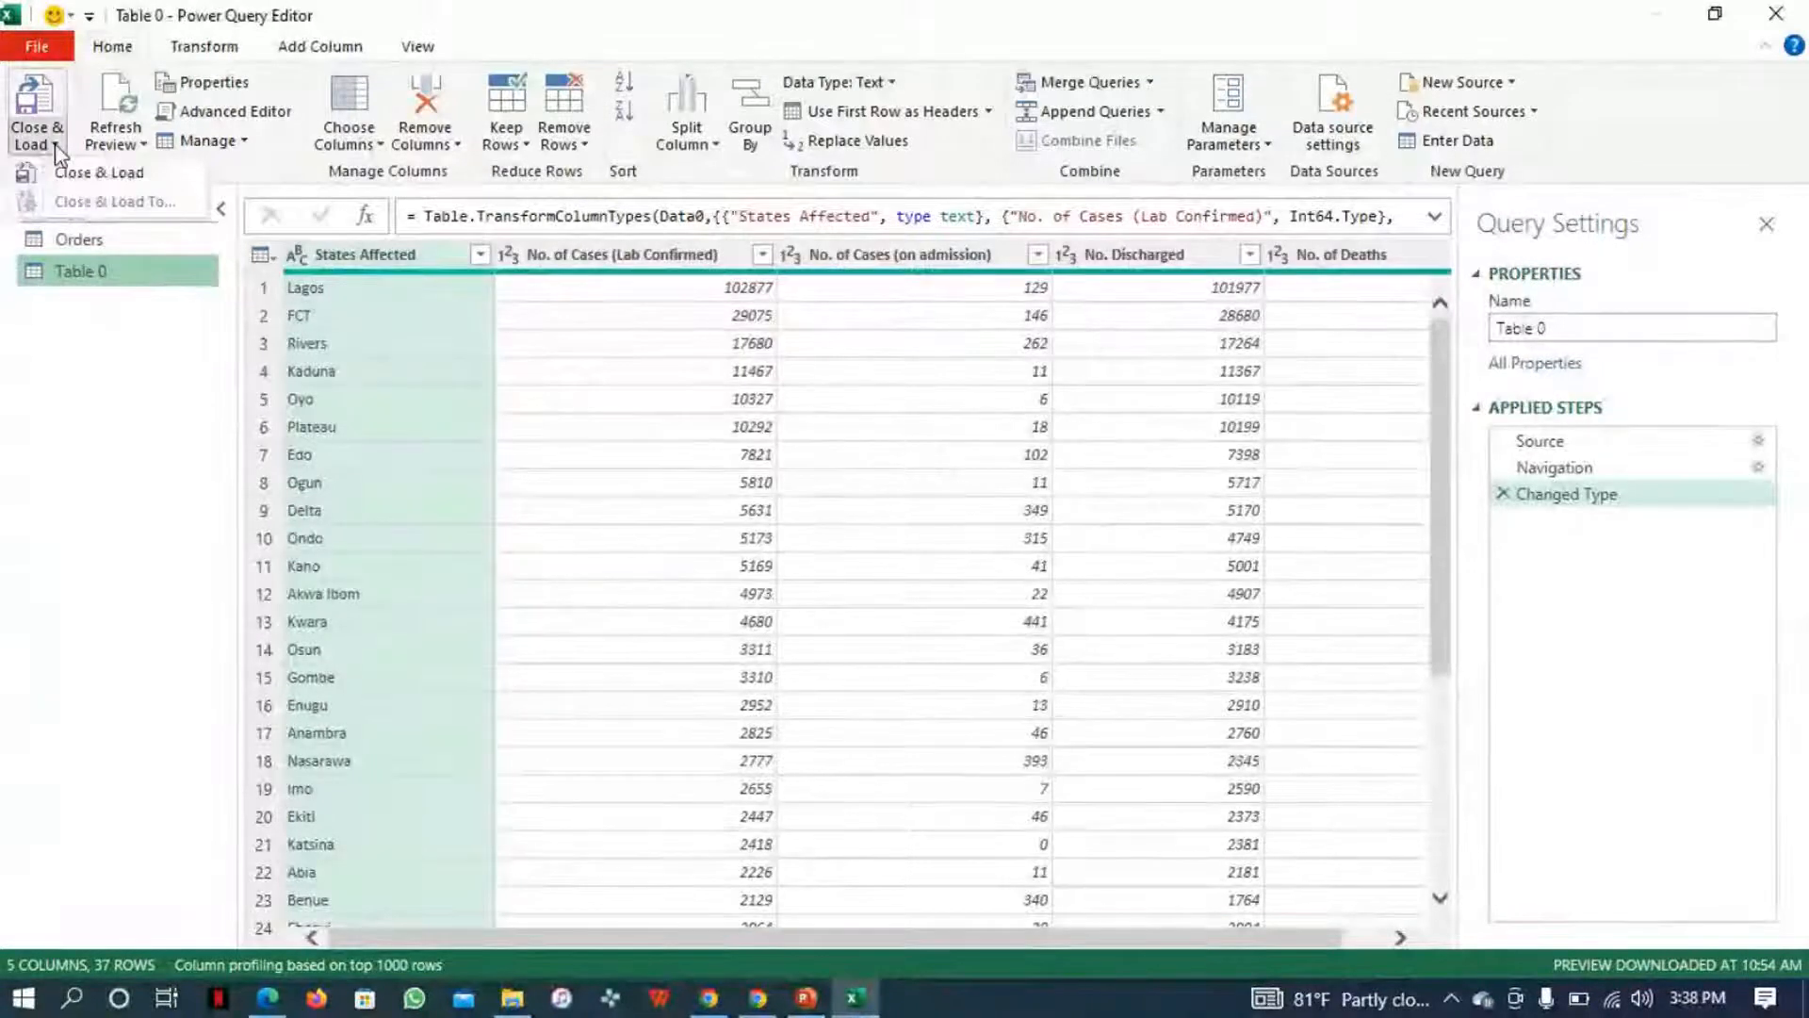
{"action": "left_click", "coordinate": [147, 140]}
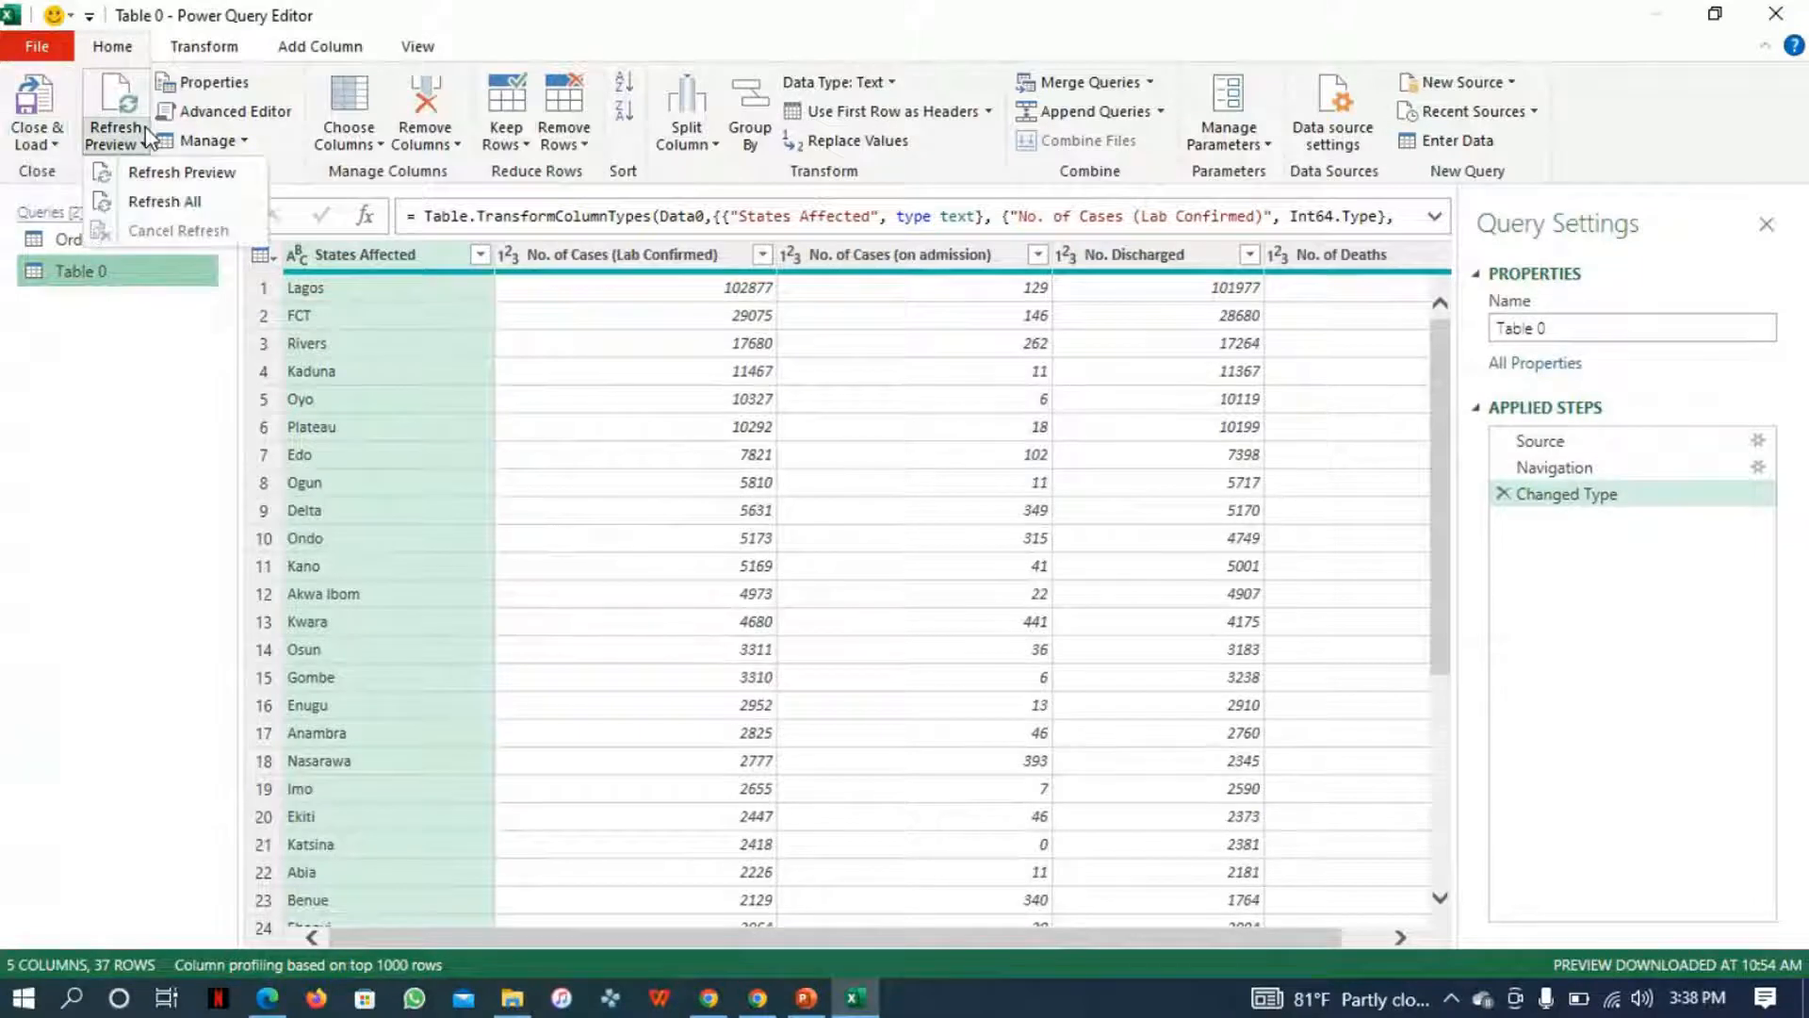
{"action": "left_click", "coordinate": [60, 145]}
{"action": "left_click", "coordinate": [476, 392]}
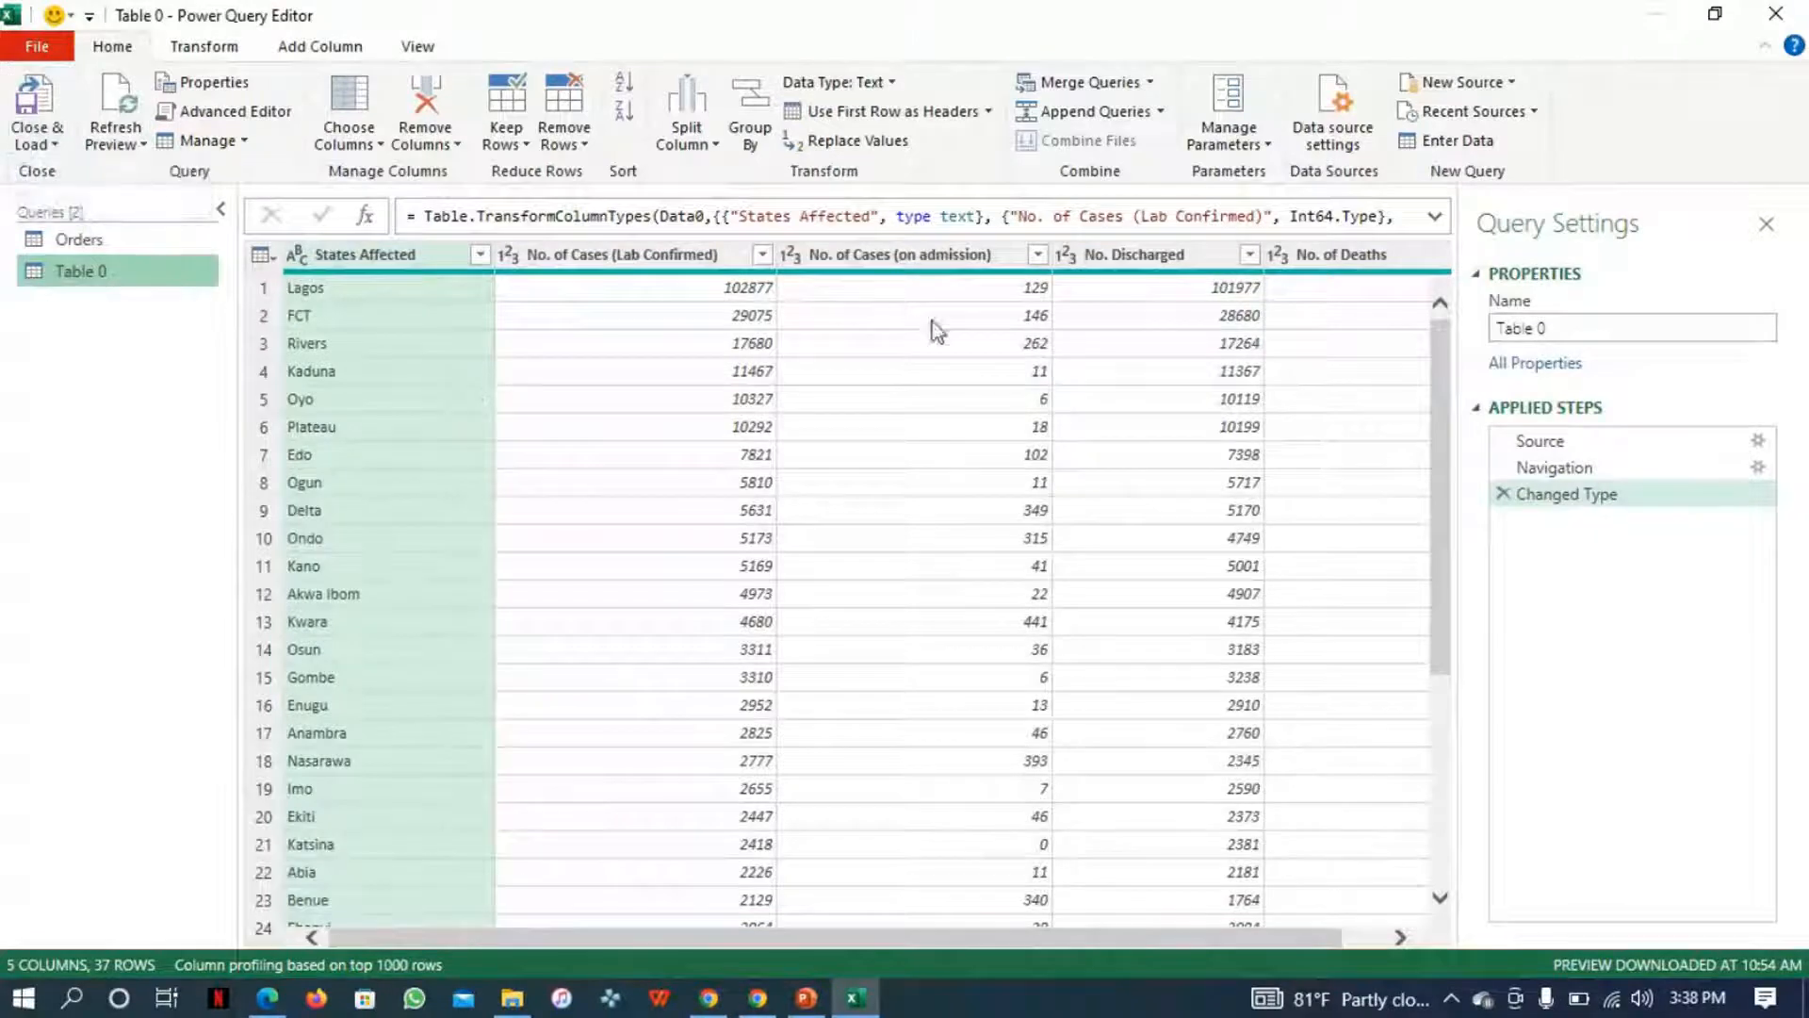
{"action": "left_click", "coordinate": [400, 317]}
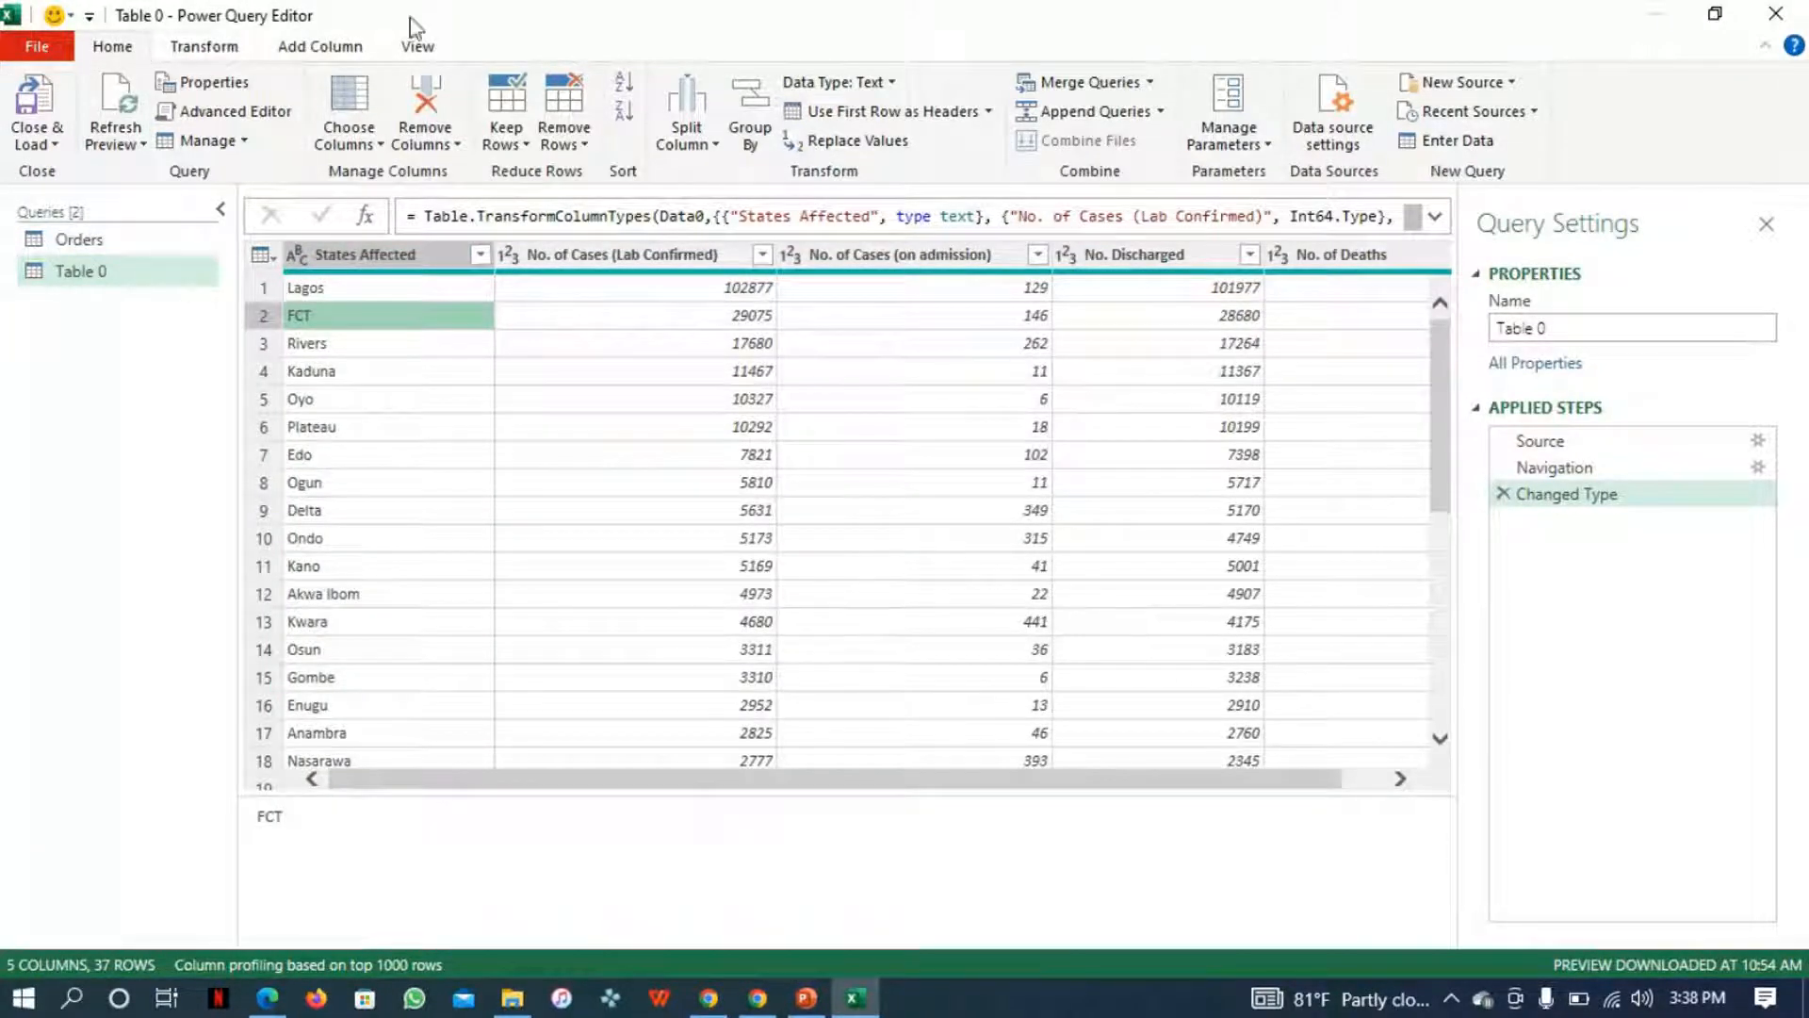
{"action": "left_click", "coordinate": [45, 142]}
{"action": "left_click", "coordinate": [69, 173]}
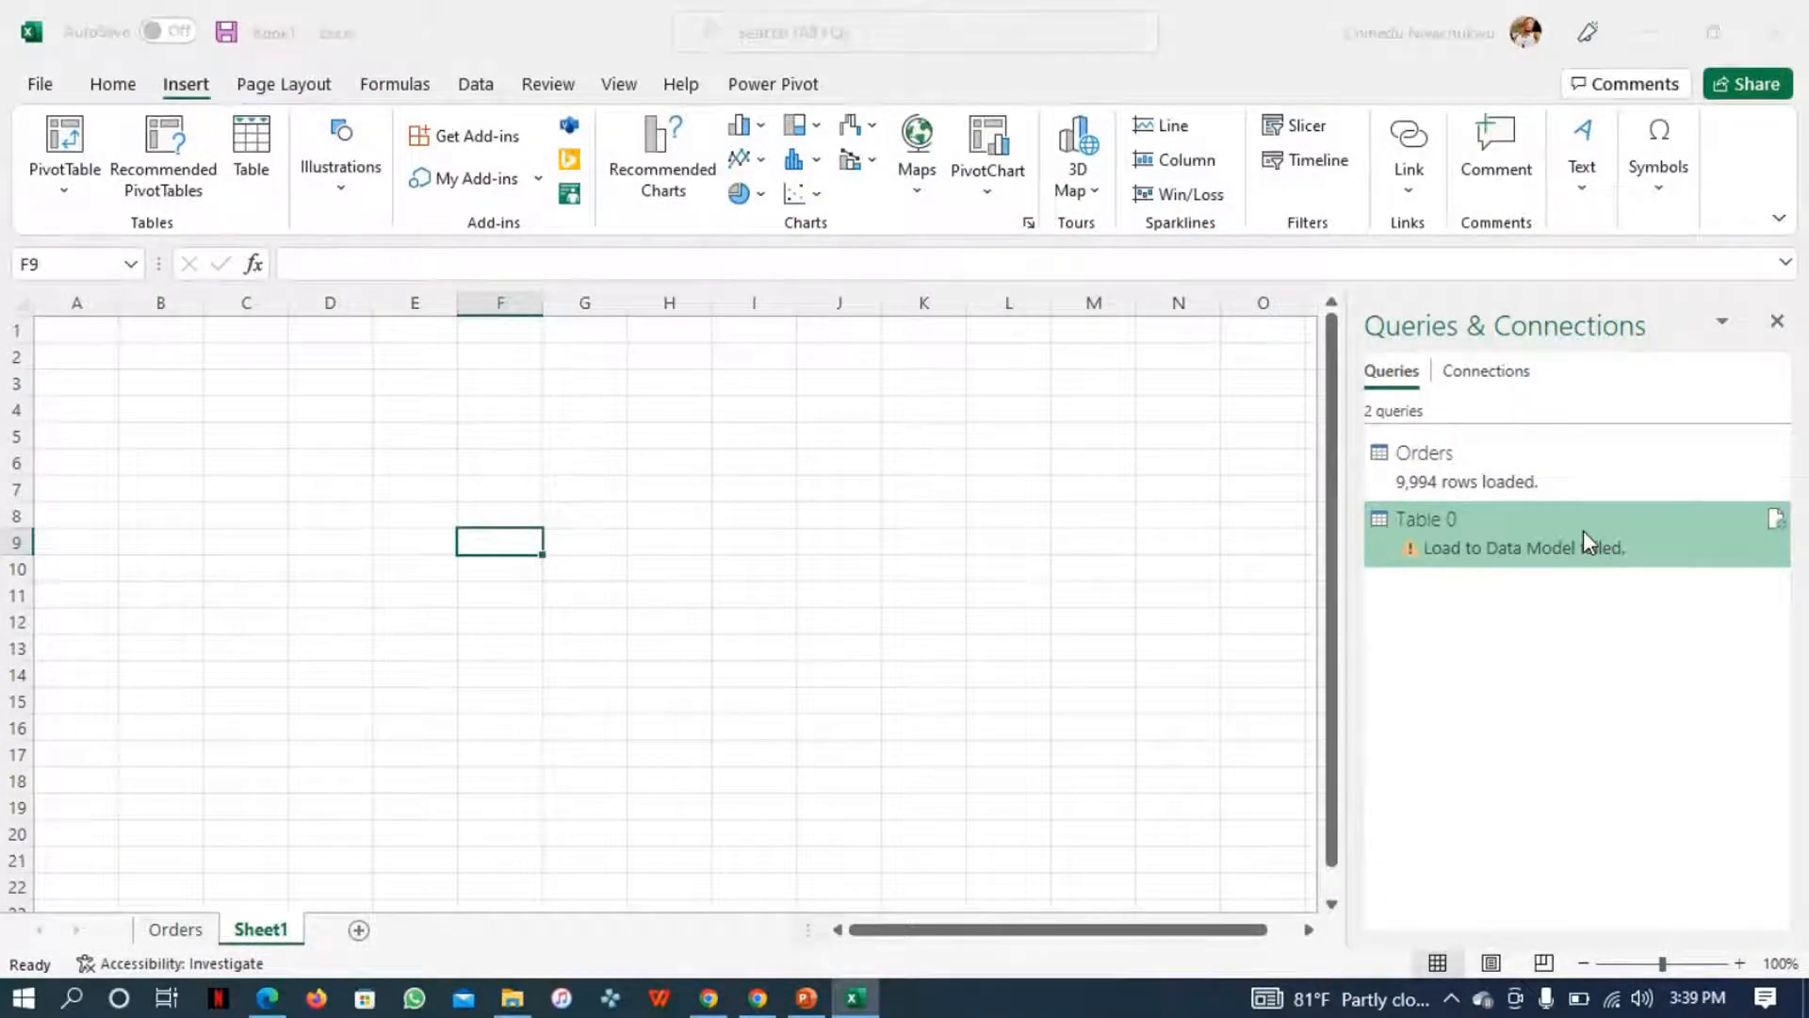
- Delete the Table 0 query from the workbook's queries
{"action": "key", "text": "Delete"}
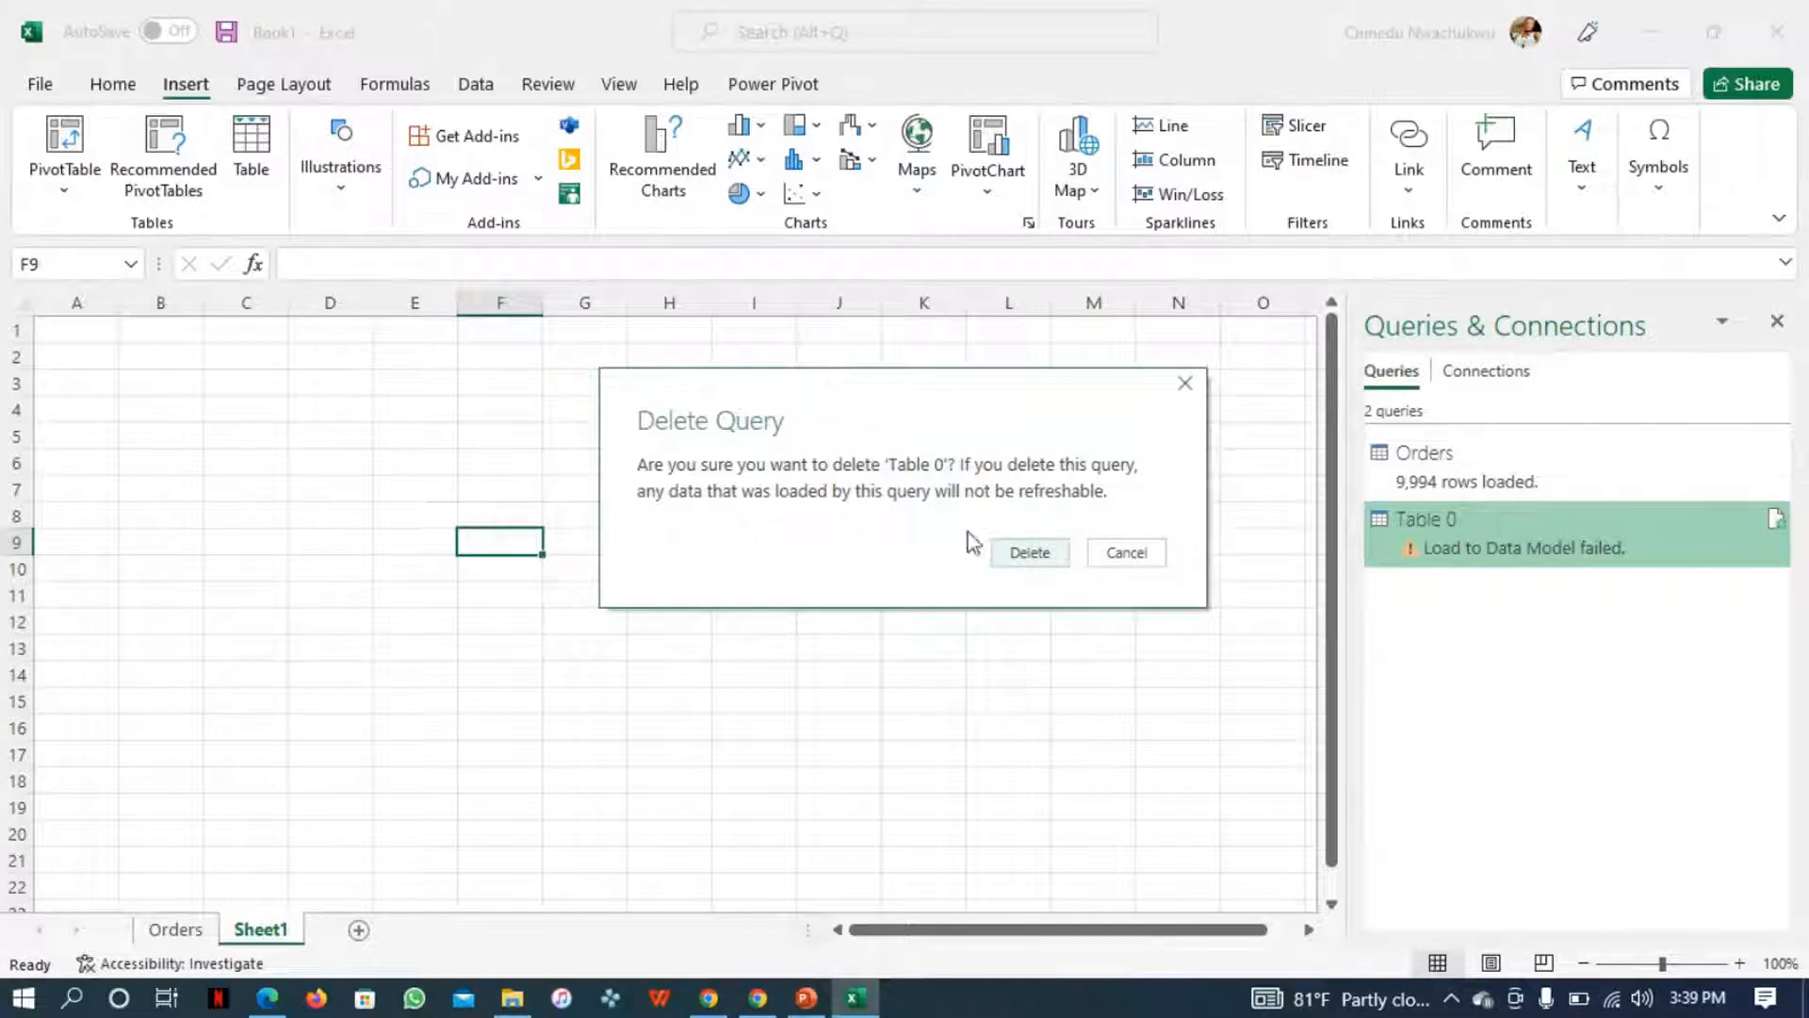
{"action": "left_click", "coordinate": [1129, 558]}
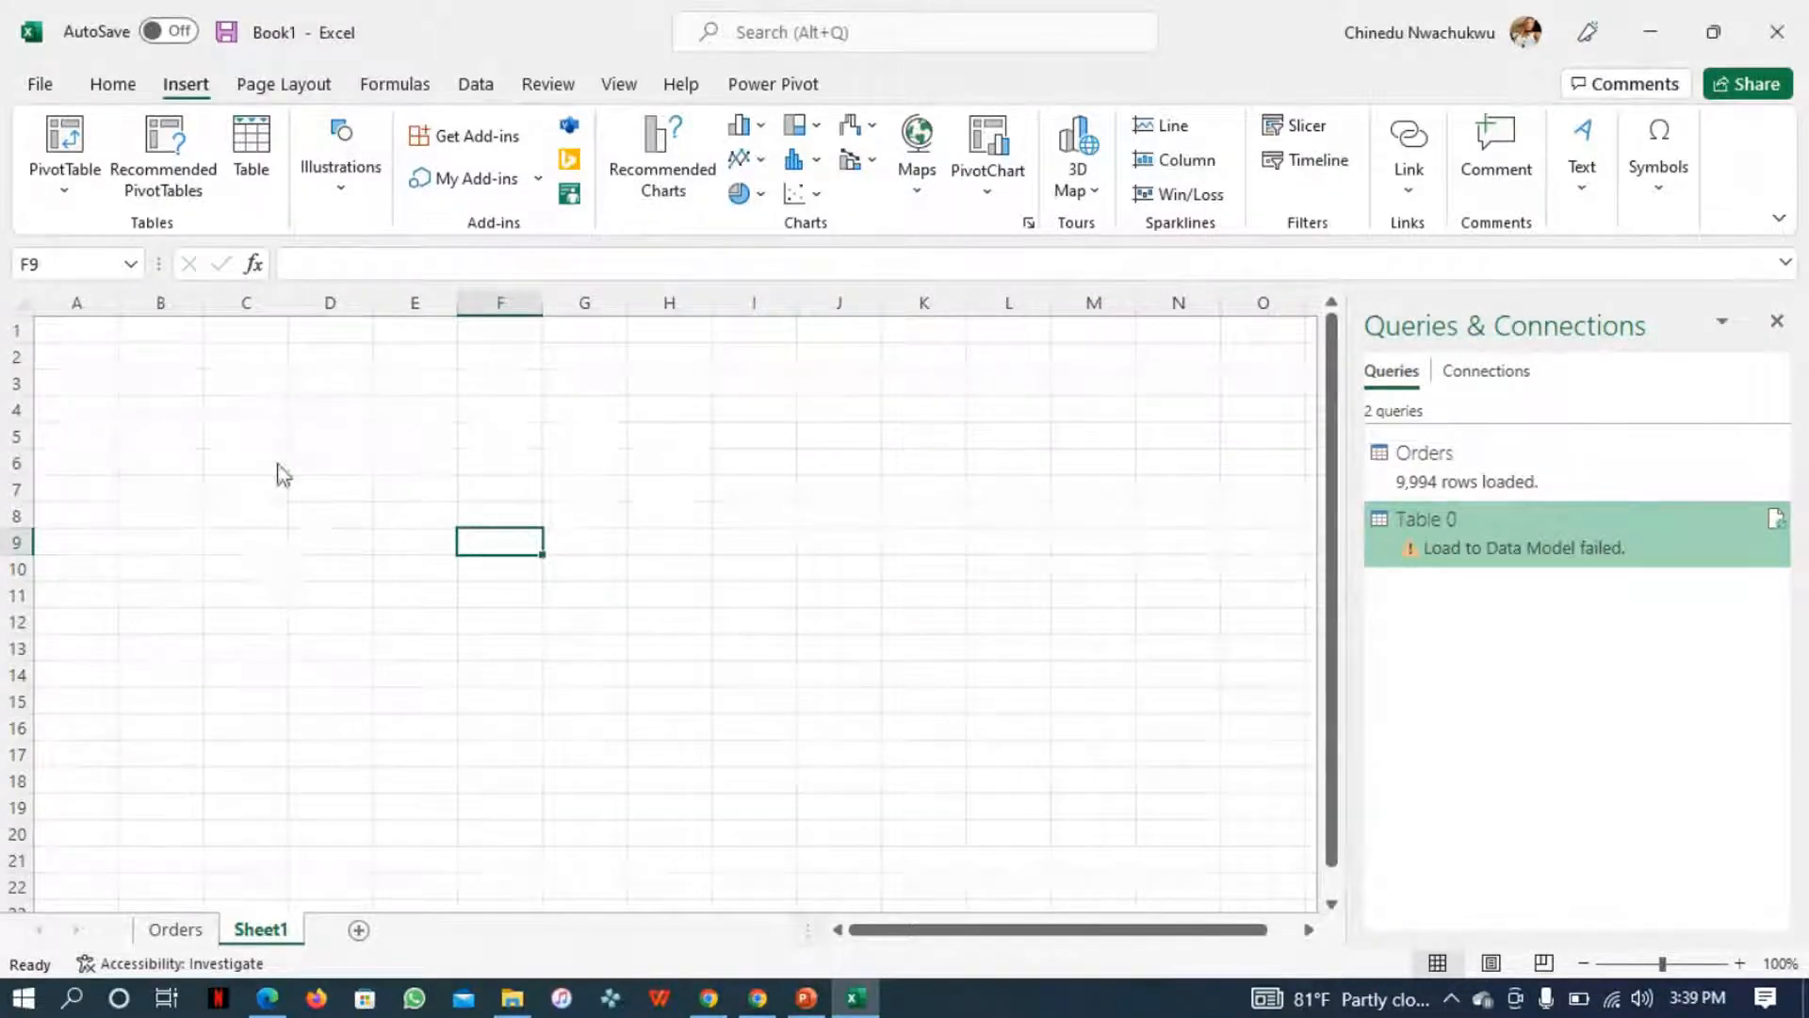
{"action": "left_click", "coordinate": [182, 433]}
{"action": "left_click", "coordinate": [136, 364]}
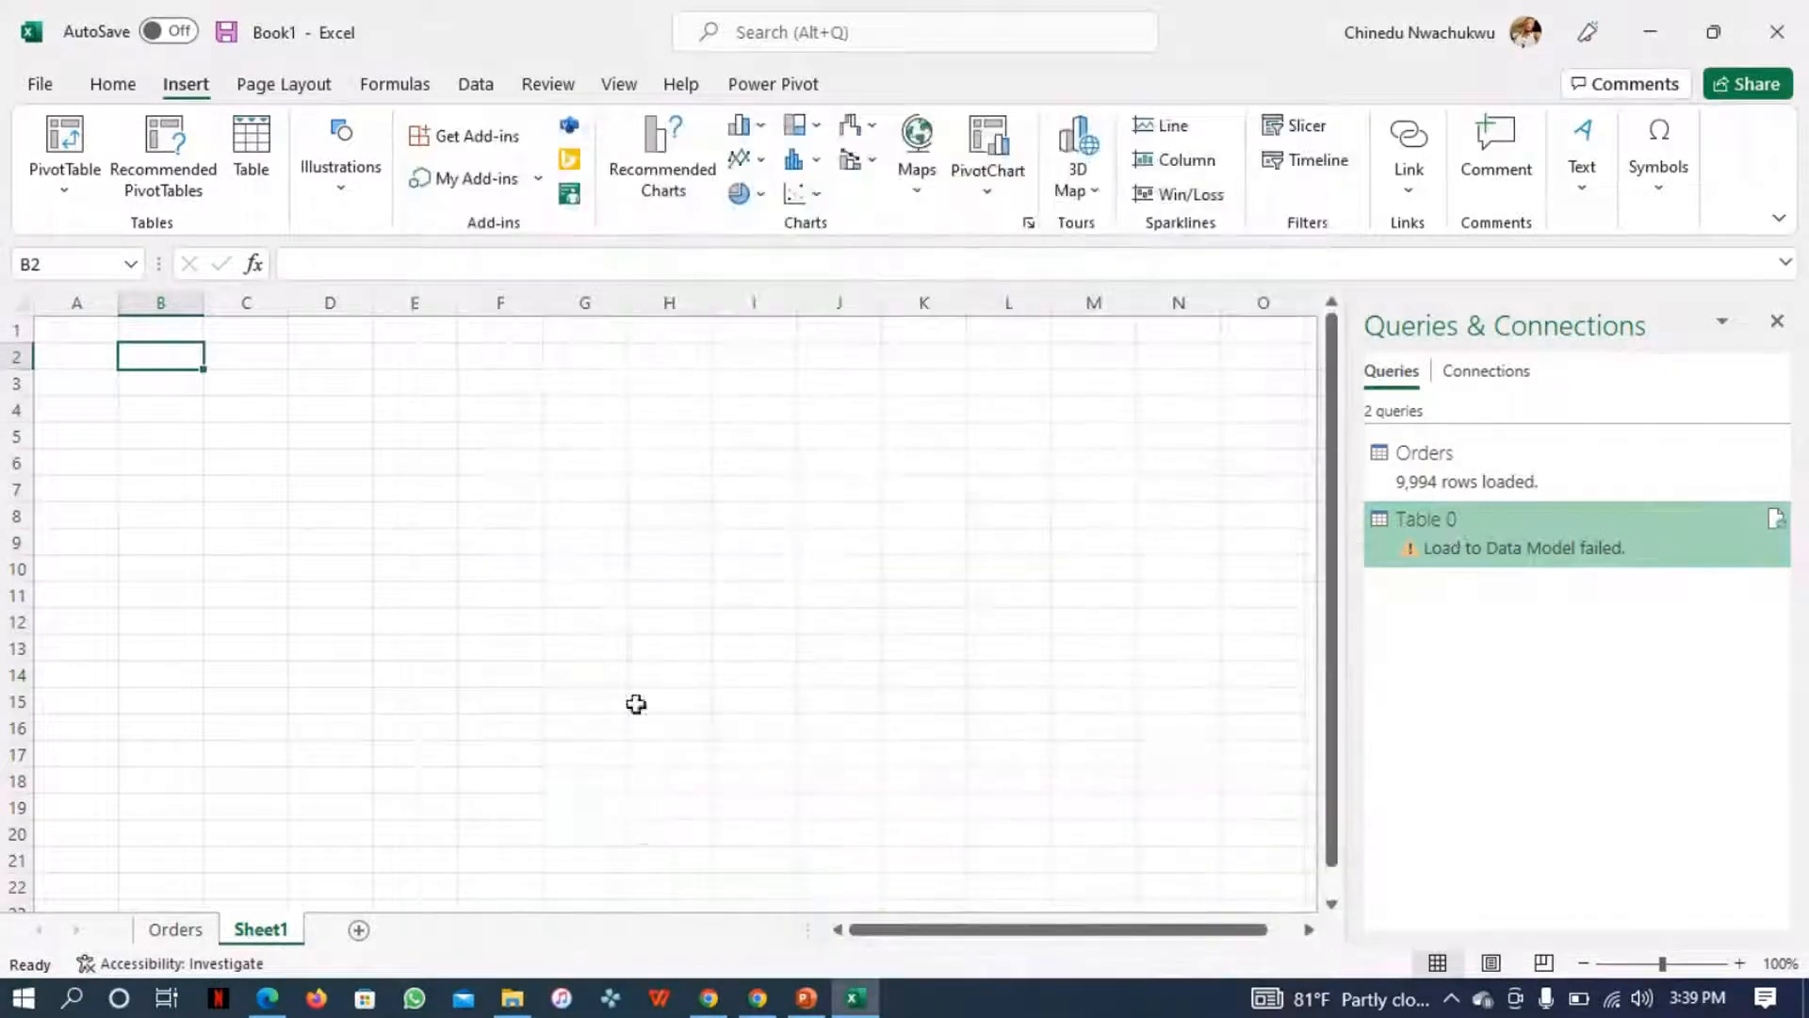
{"action": "right_click", "coordinate": [1446, 554]}
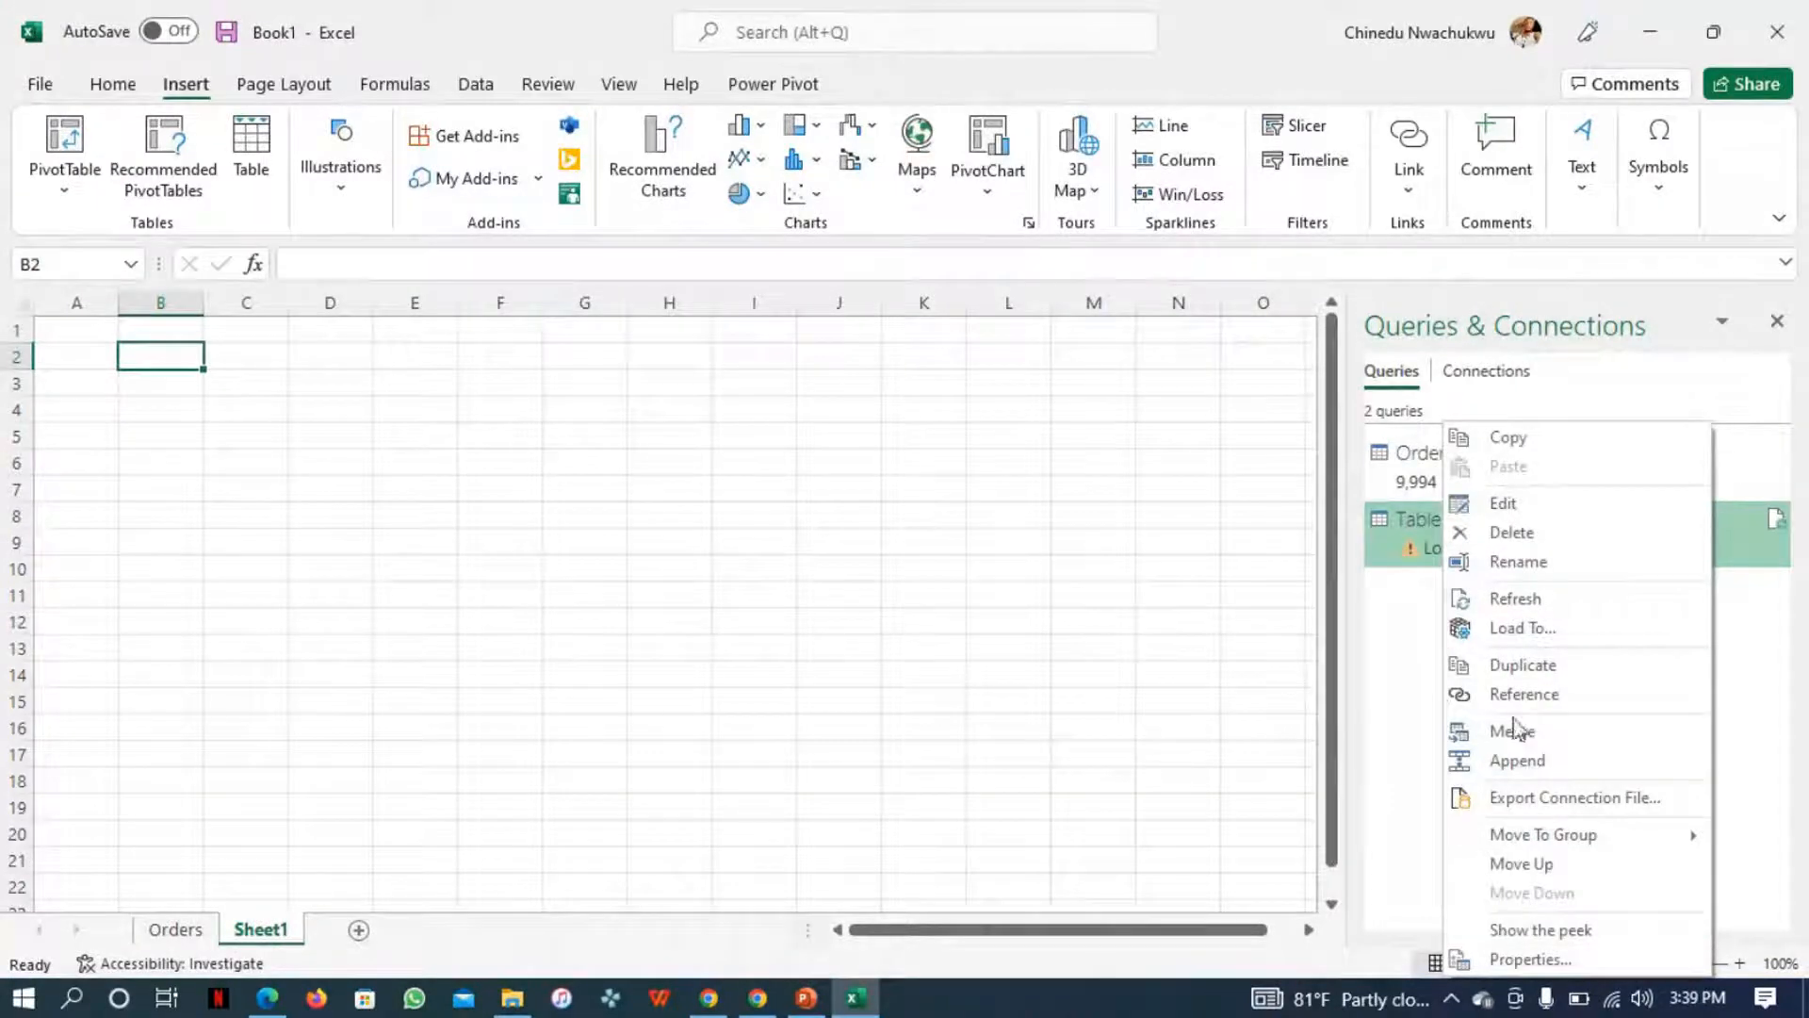
{"action": "left_click", "coordinate": [1505, 535]}
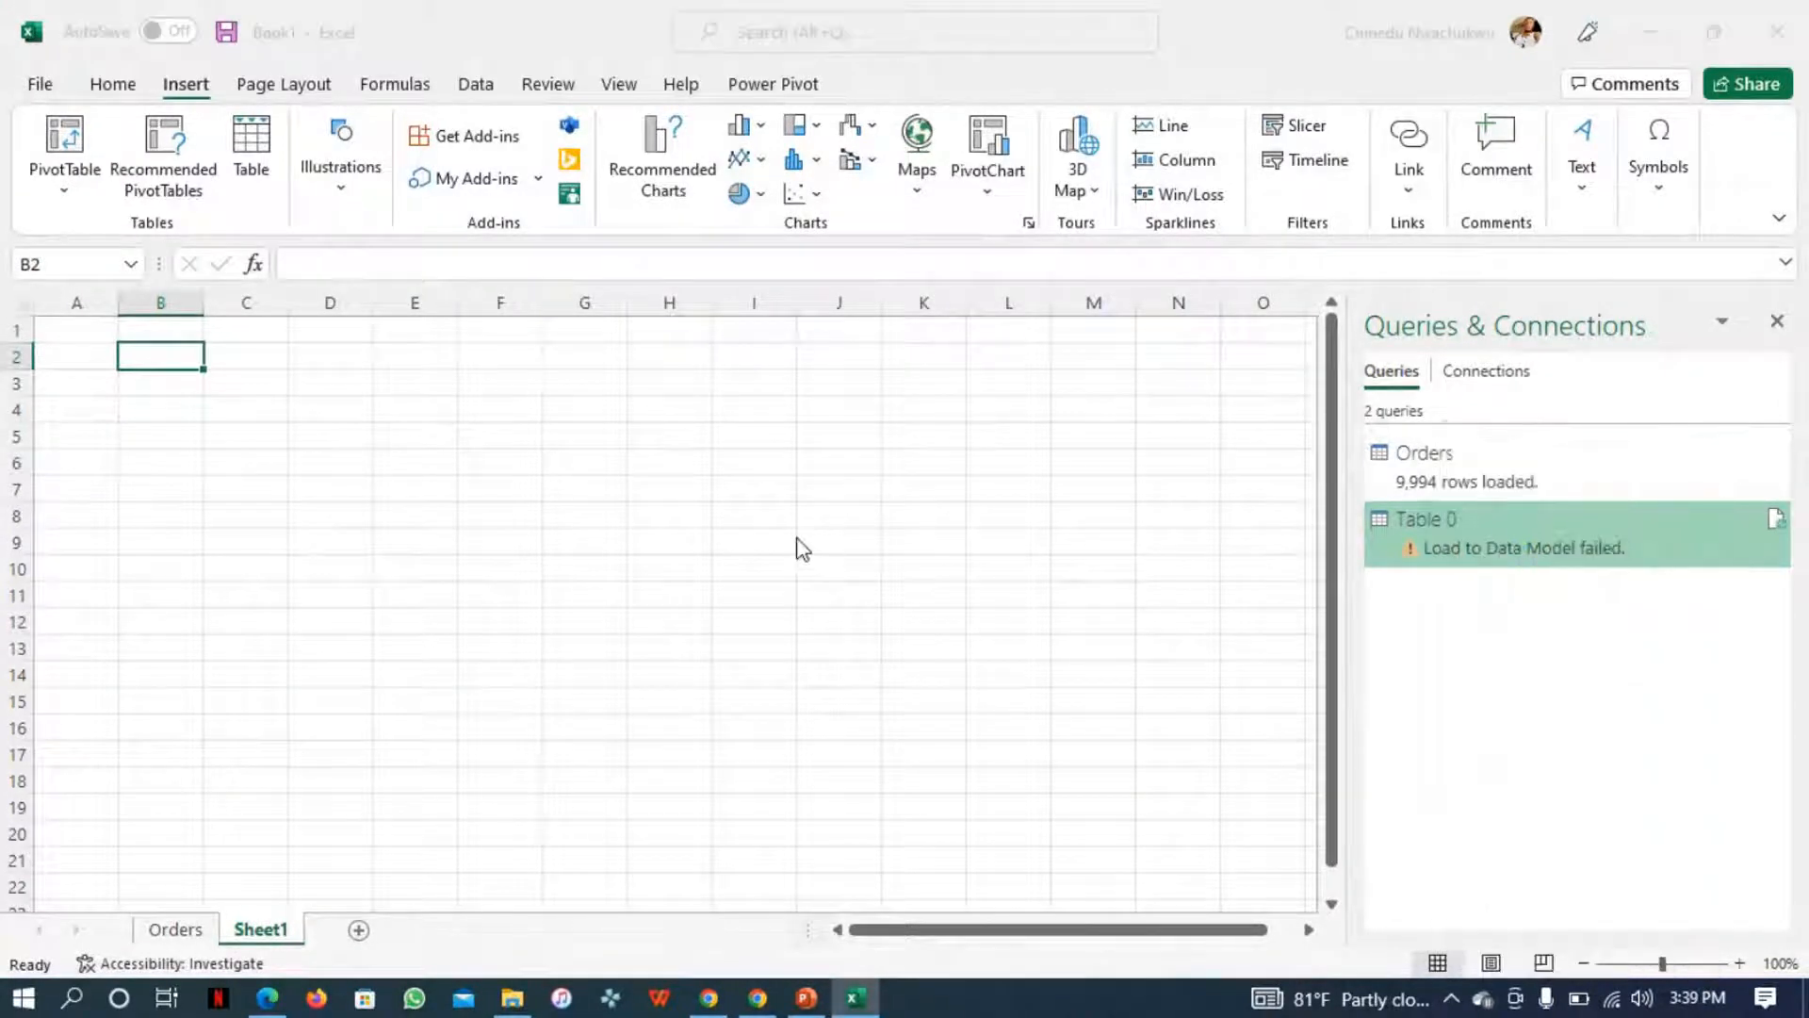
{"action": "left_click", "coordinate": [1025, 555]}
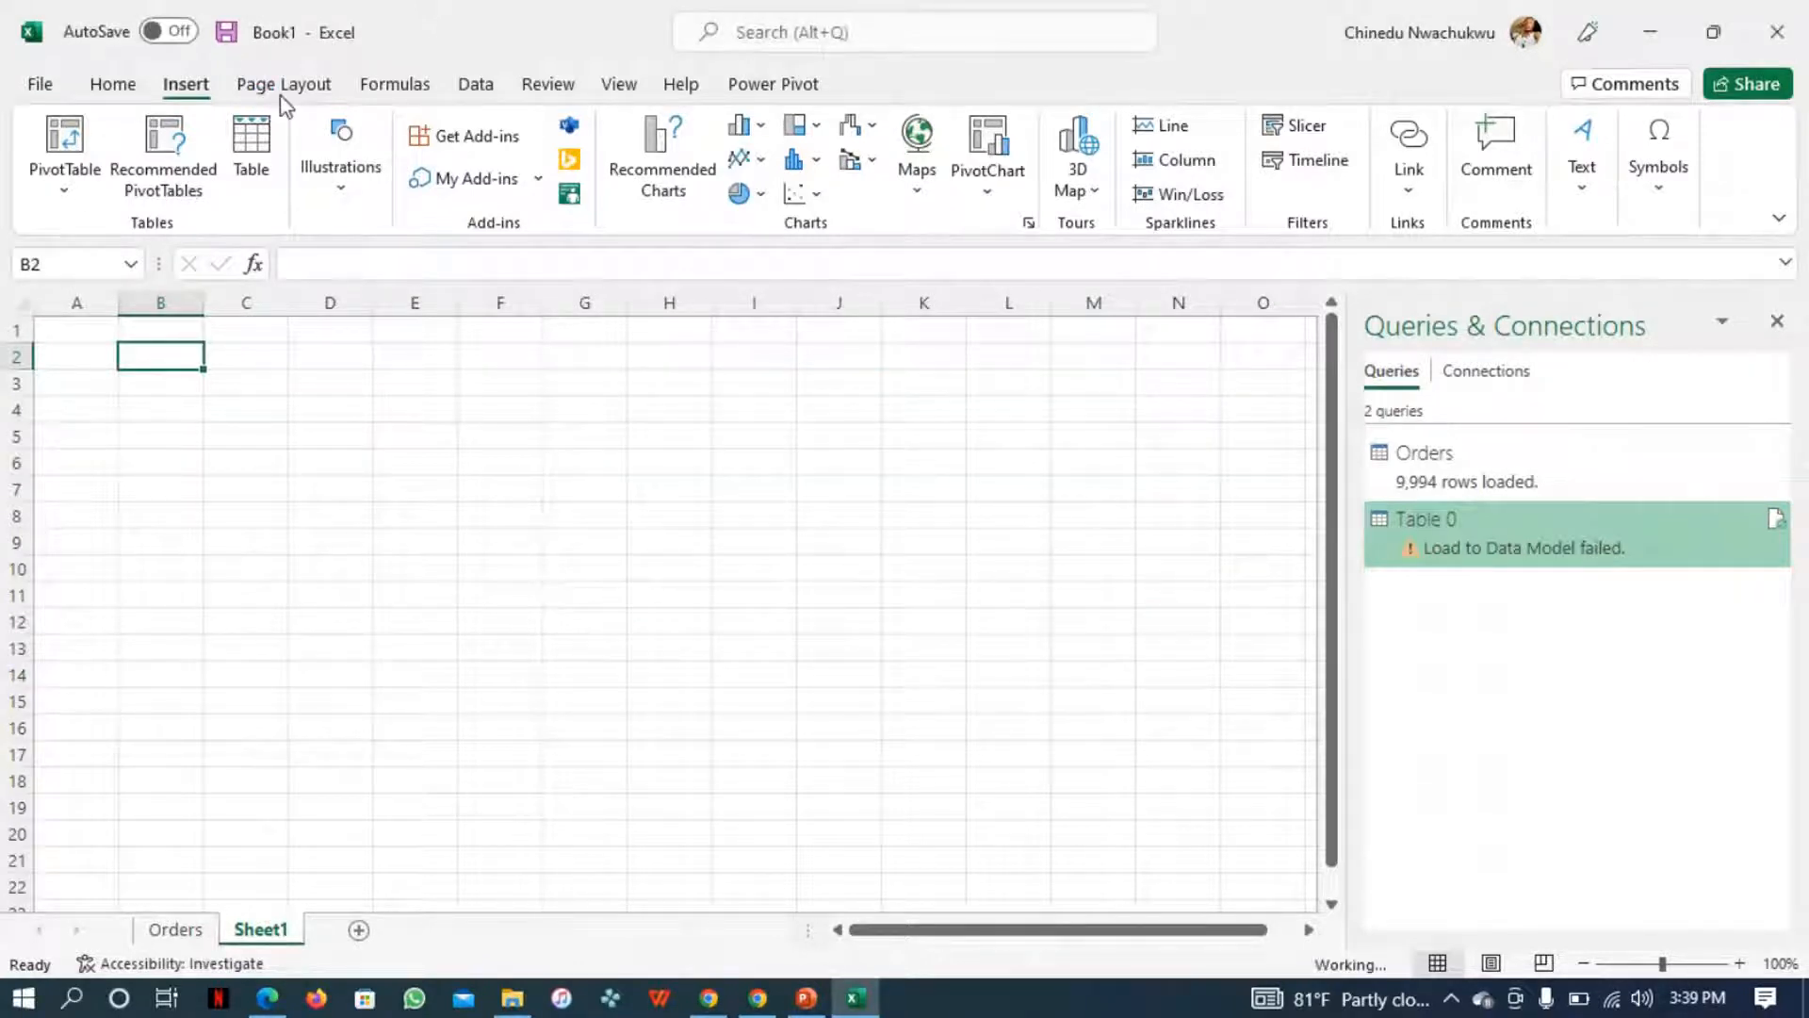
{"action": "left_click", "coordinate": [477, 87]}
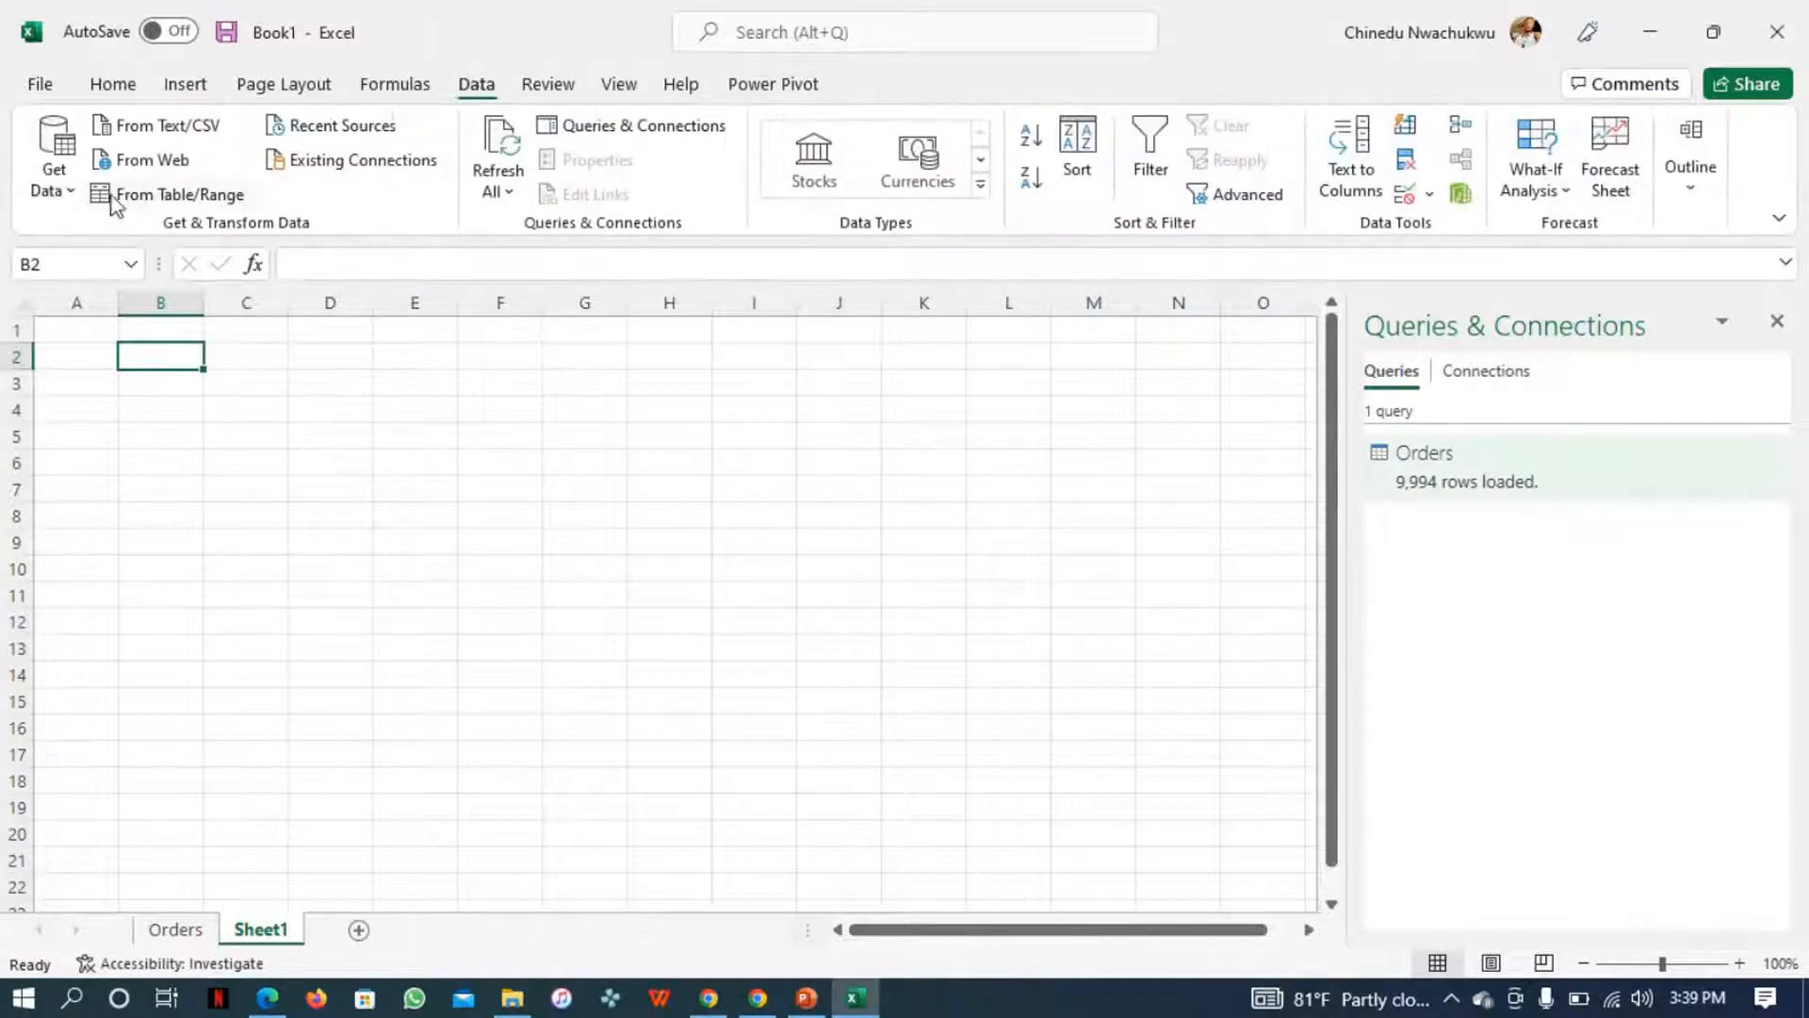
{"action": "left_click", "coordinate": [53, 188]}
{"action": "left_click", "coordinate": [336, 445]}
{"action": "left_click", "coordinate": [81, 353]}
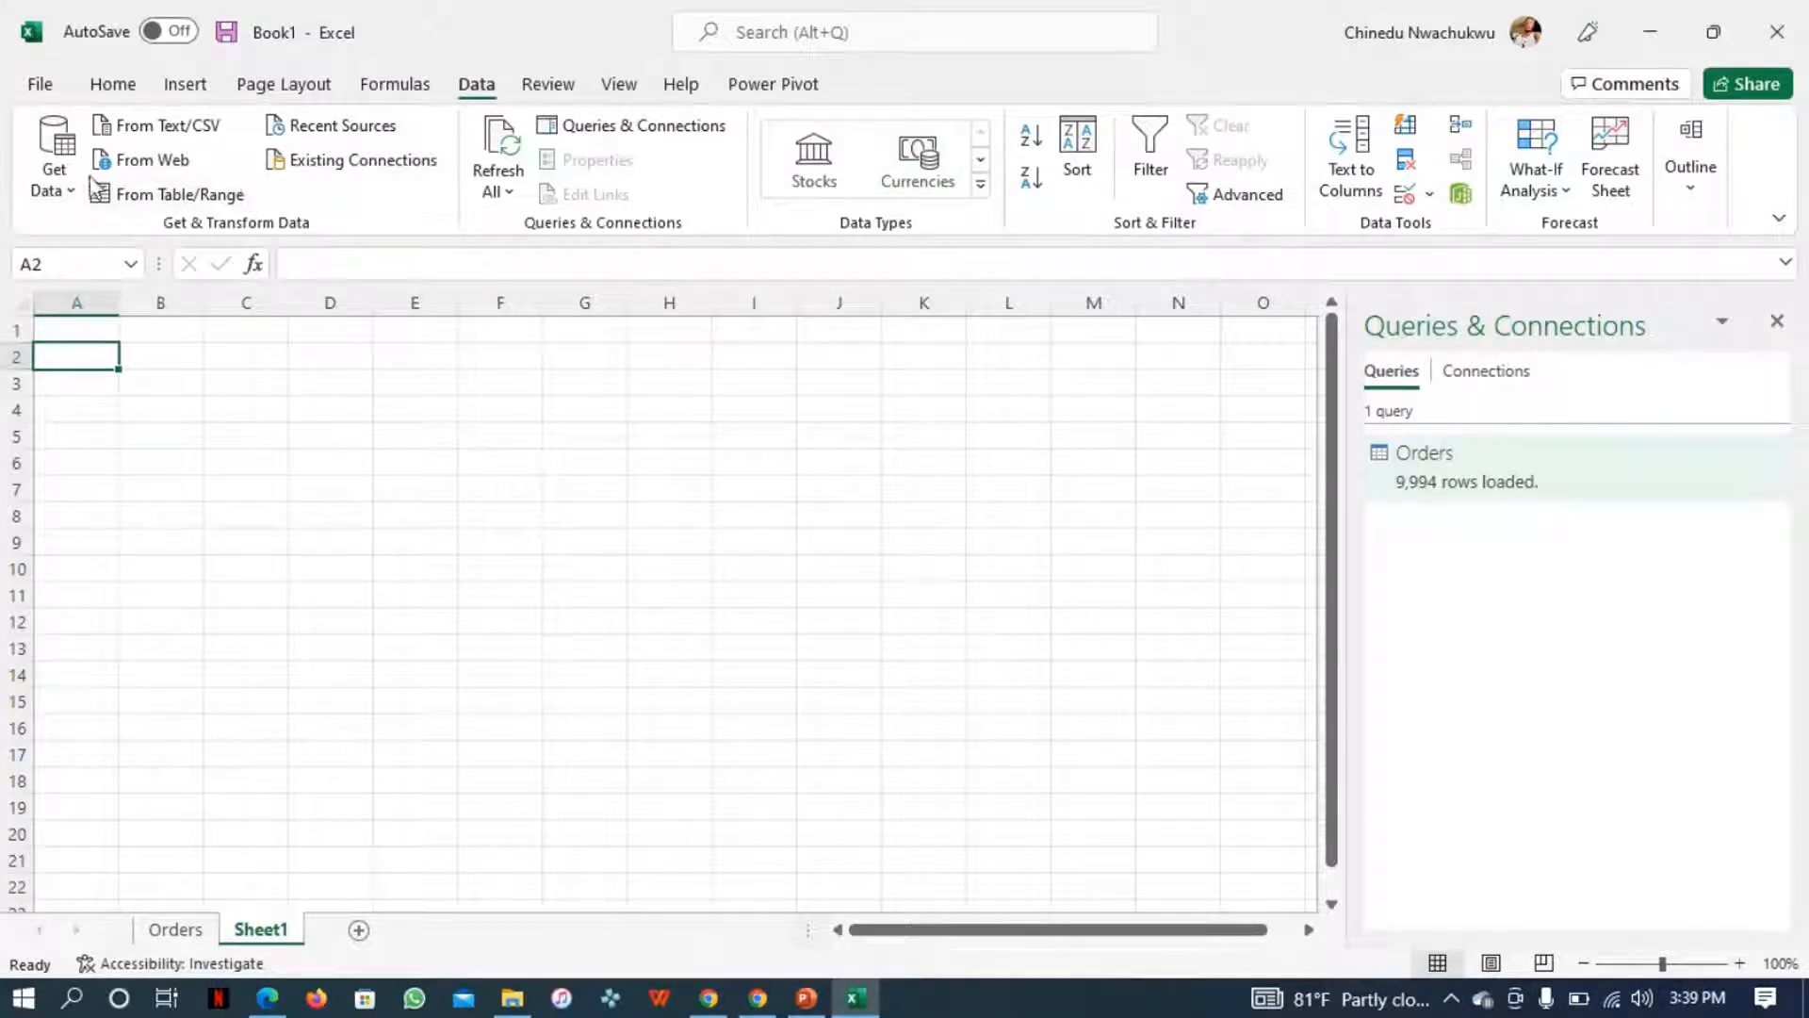
{"action": "left_click", "coordinate": [57, 194]}
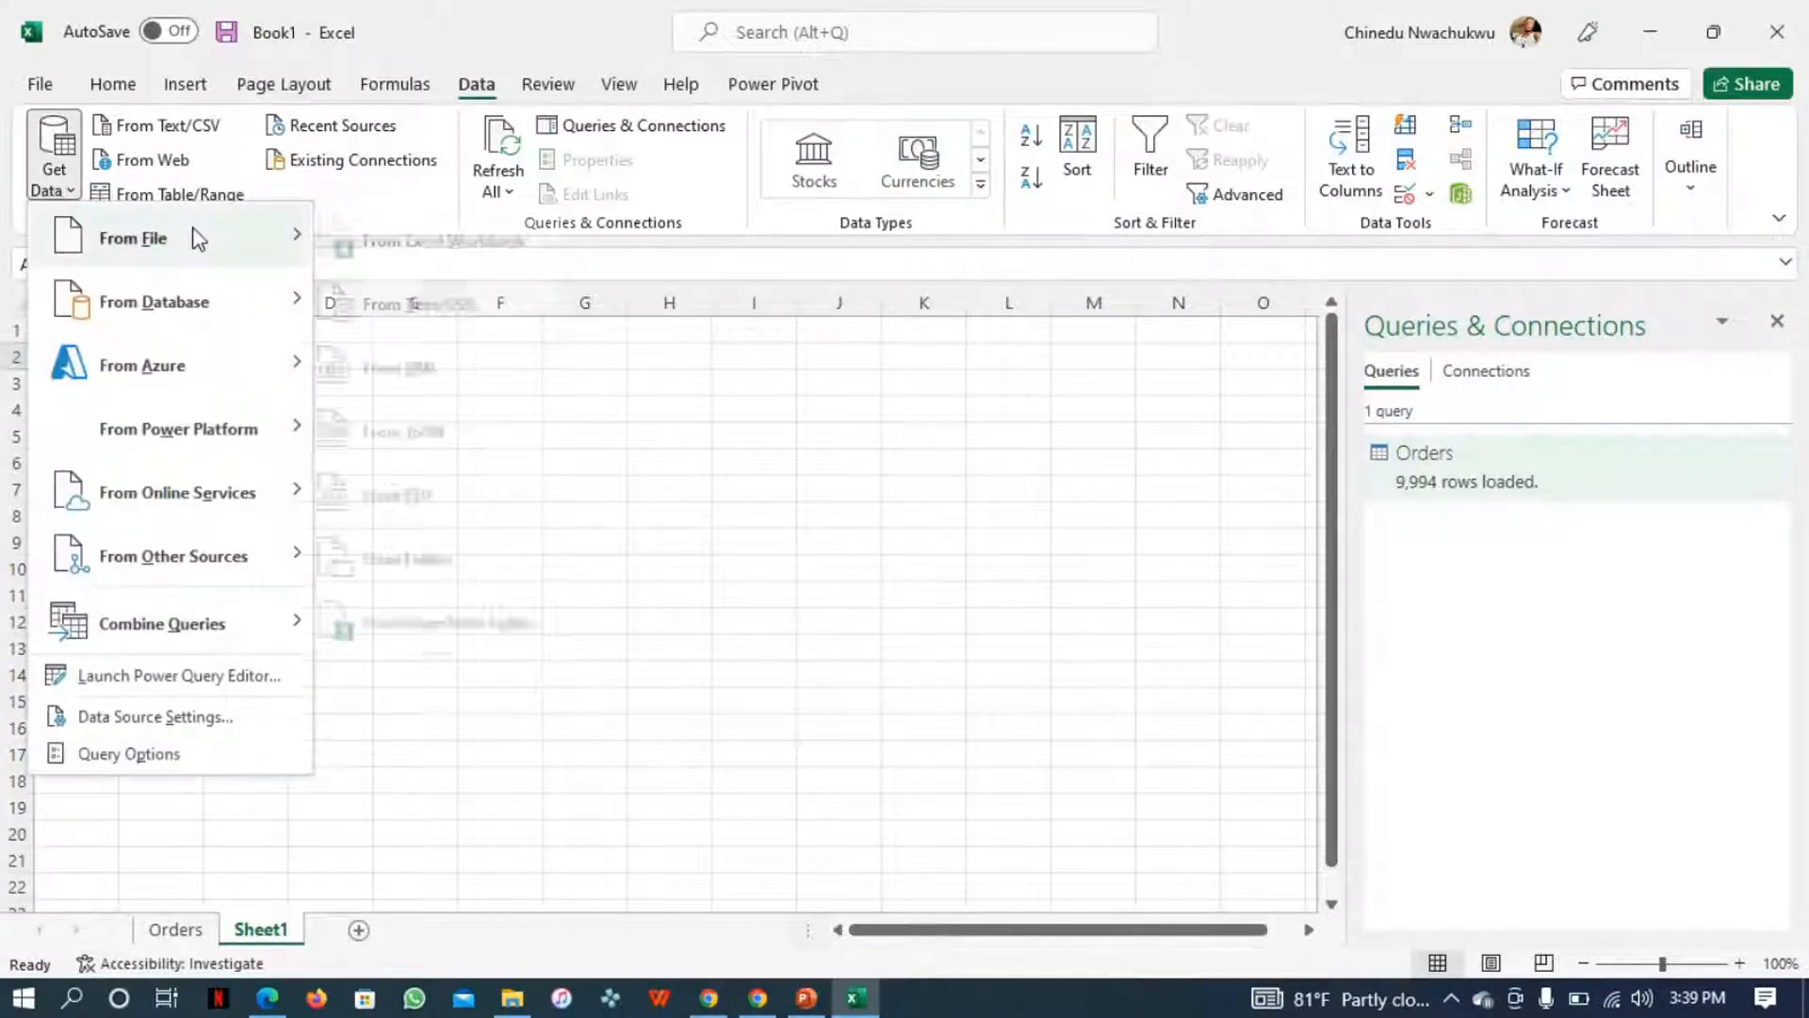
{"action": "mouse_move", "coordinate": [219, 554]}
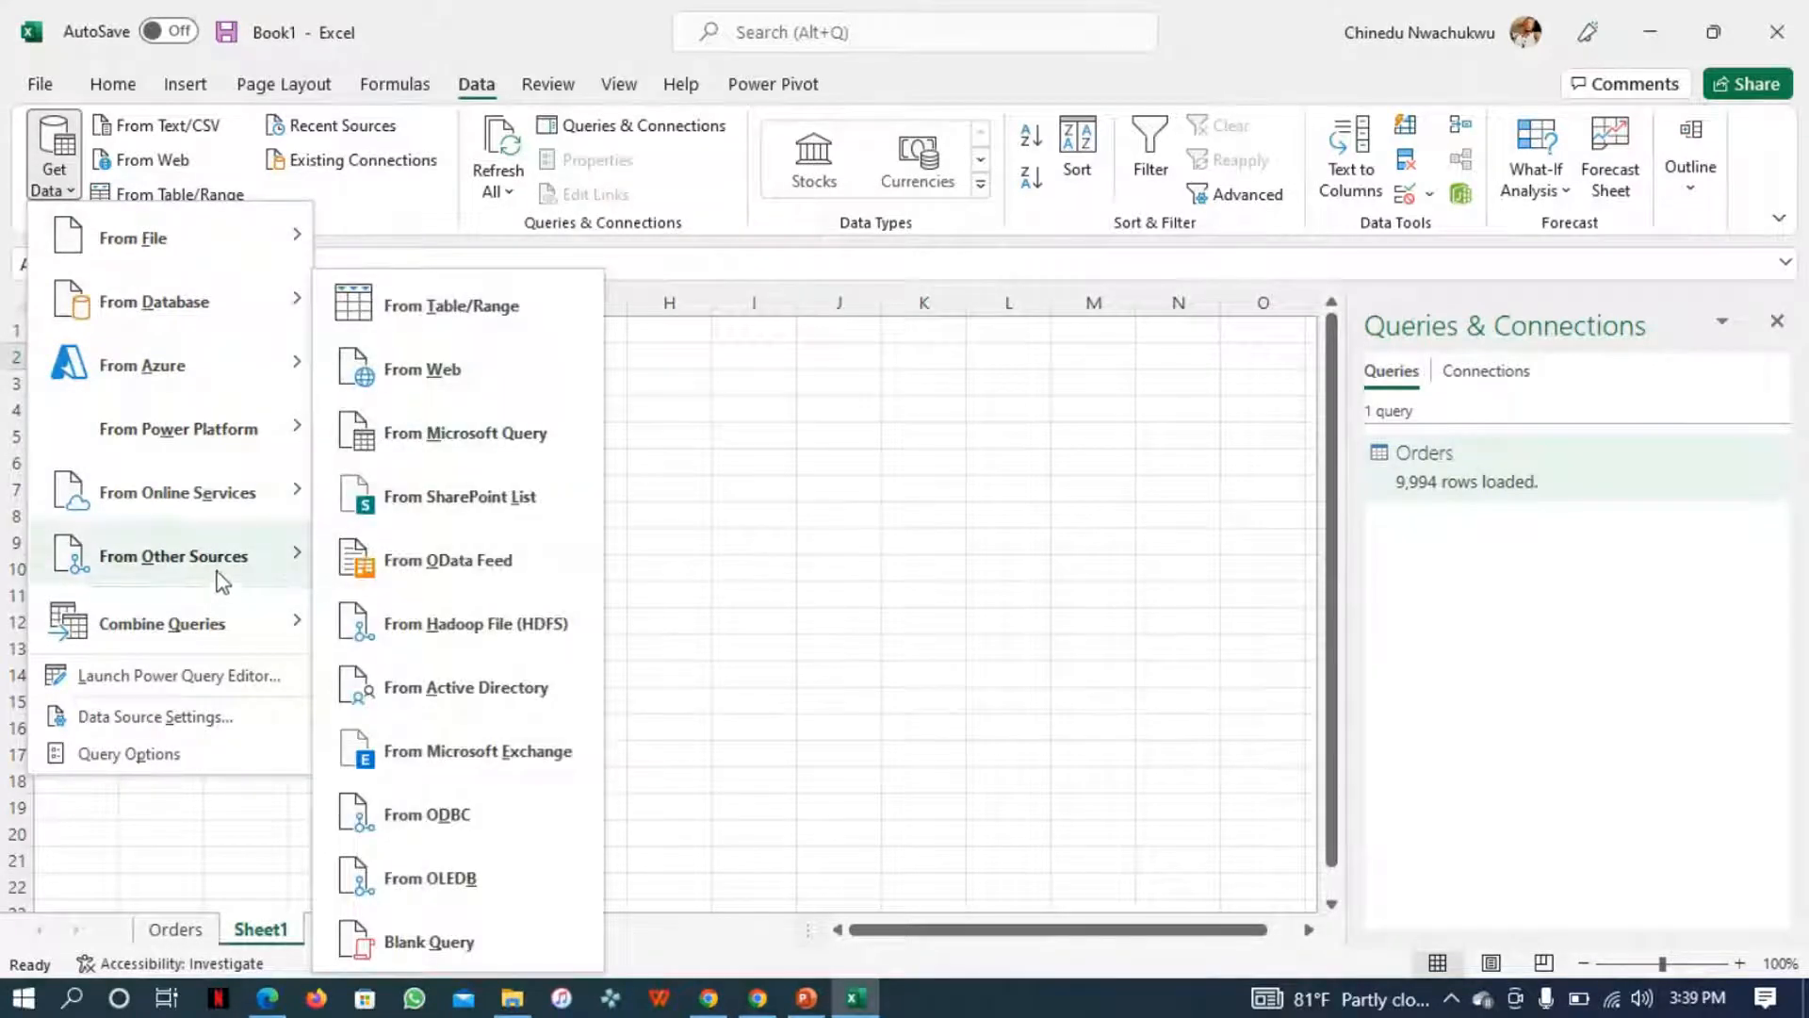
{"action": "left_click", "coordinate": [379, 394]}
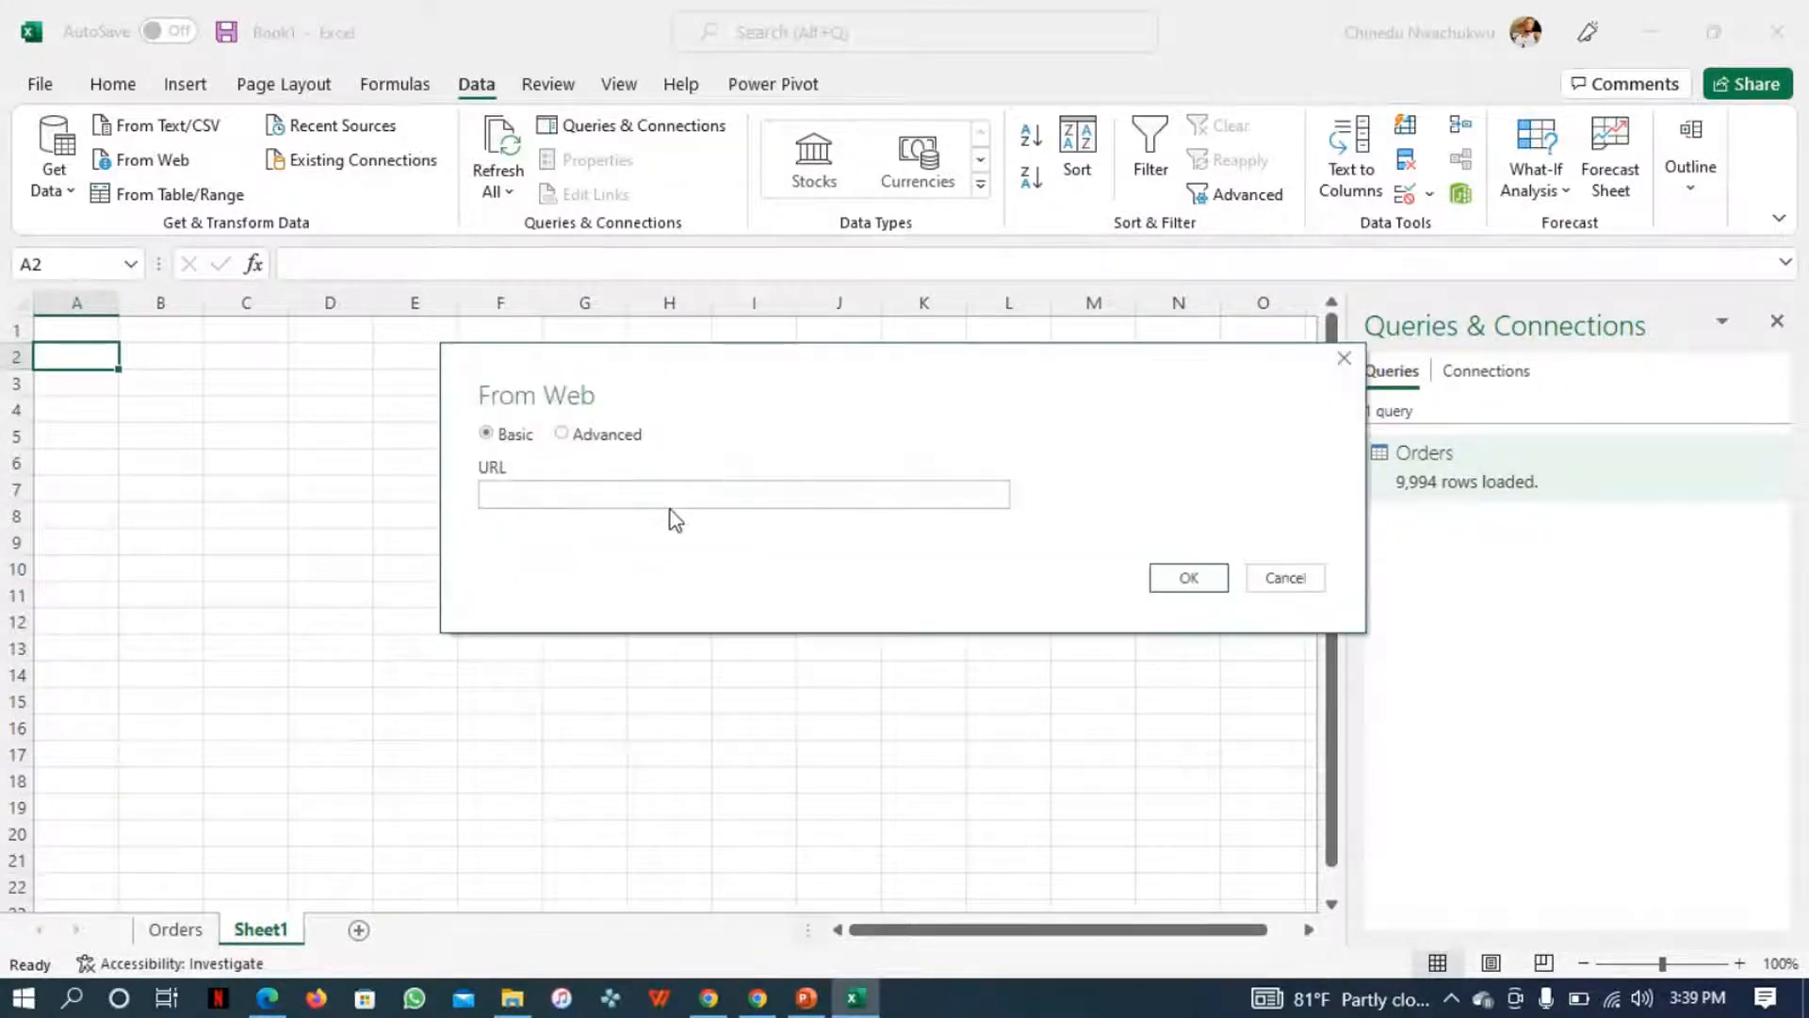
{"action": "type", "text": "https://covid19.ncdc.gov.ng/"}
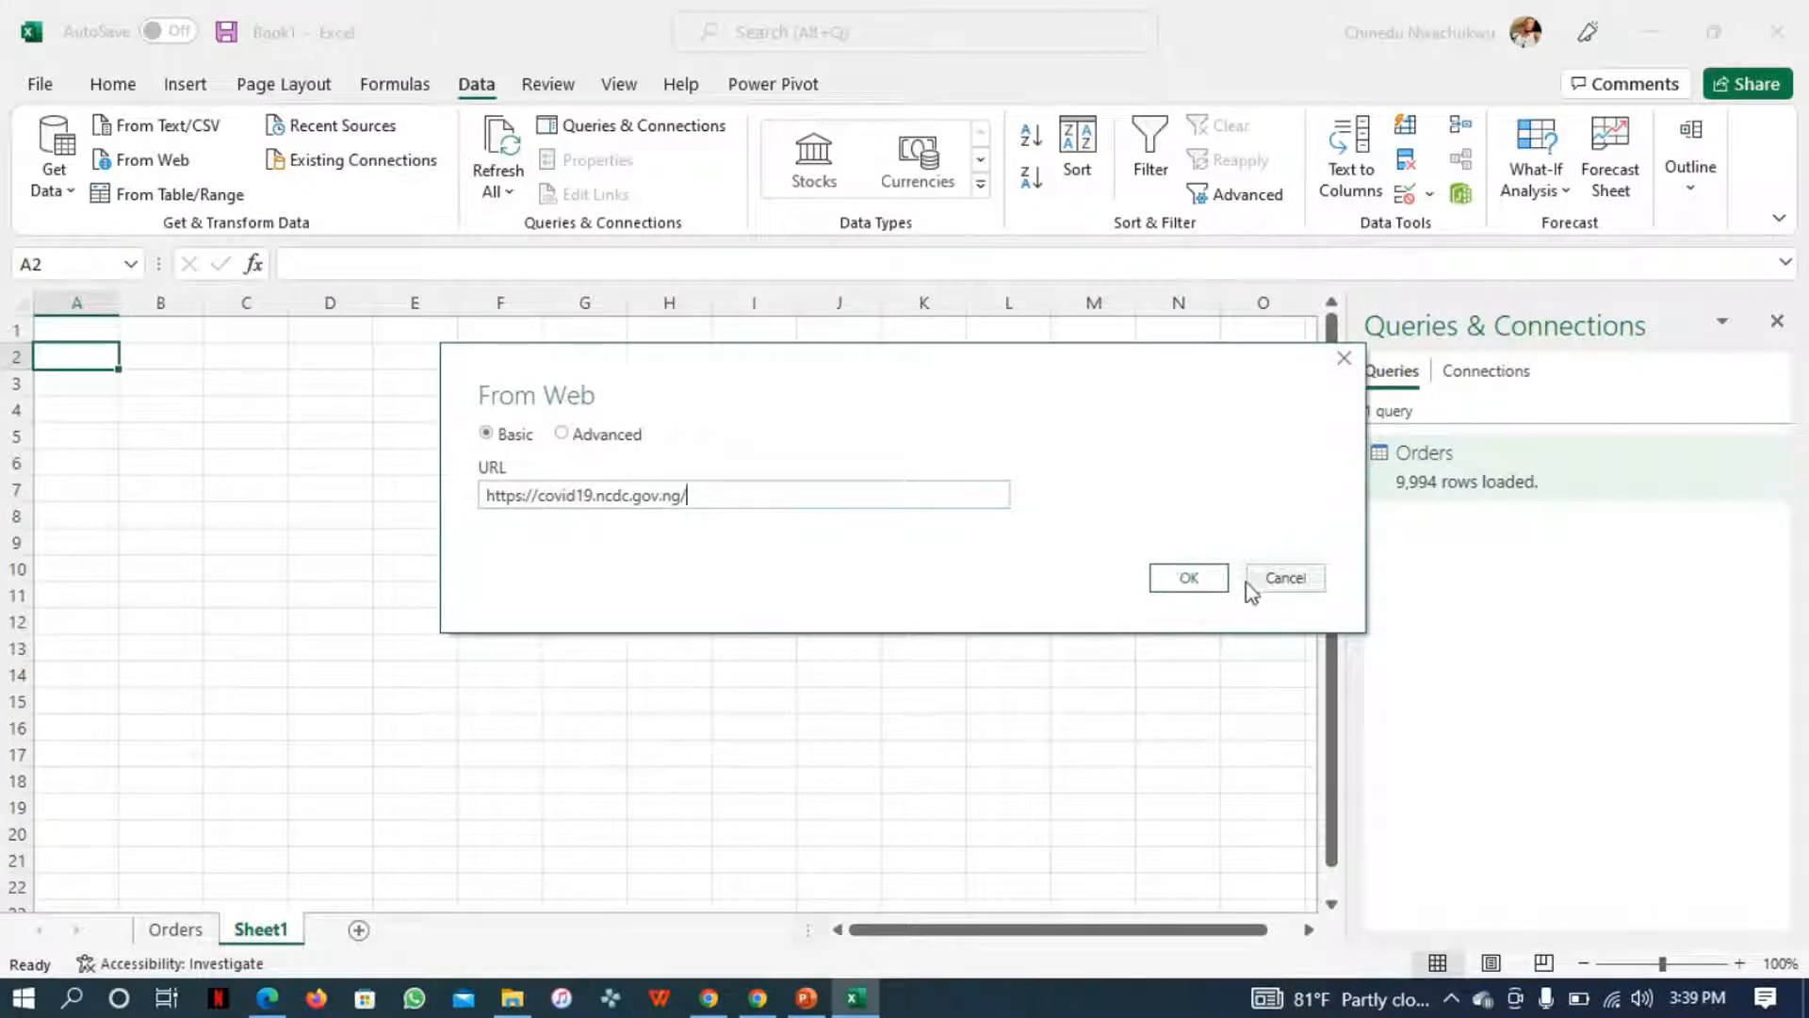
{"action": "left_click", "coordinate": [1213, 580]}
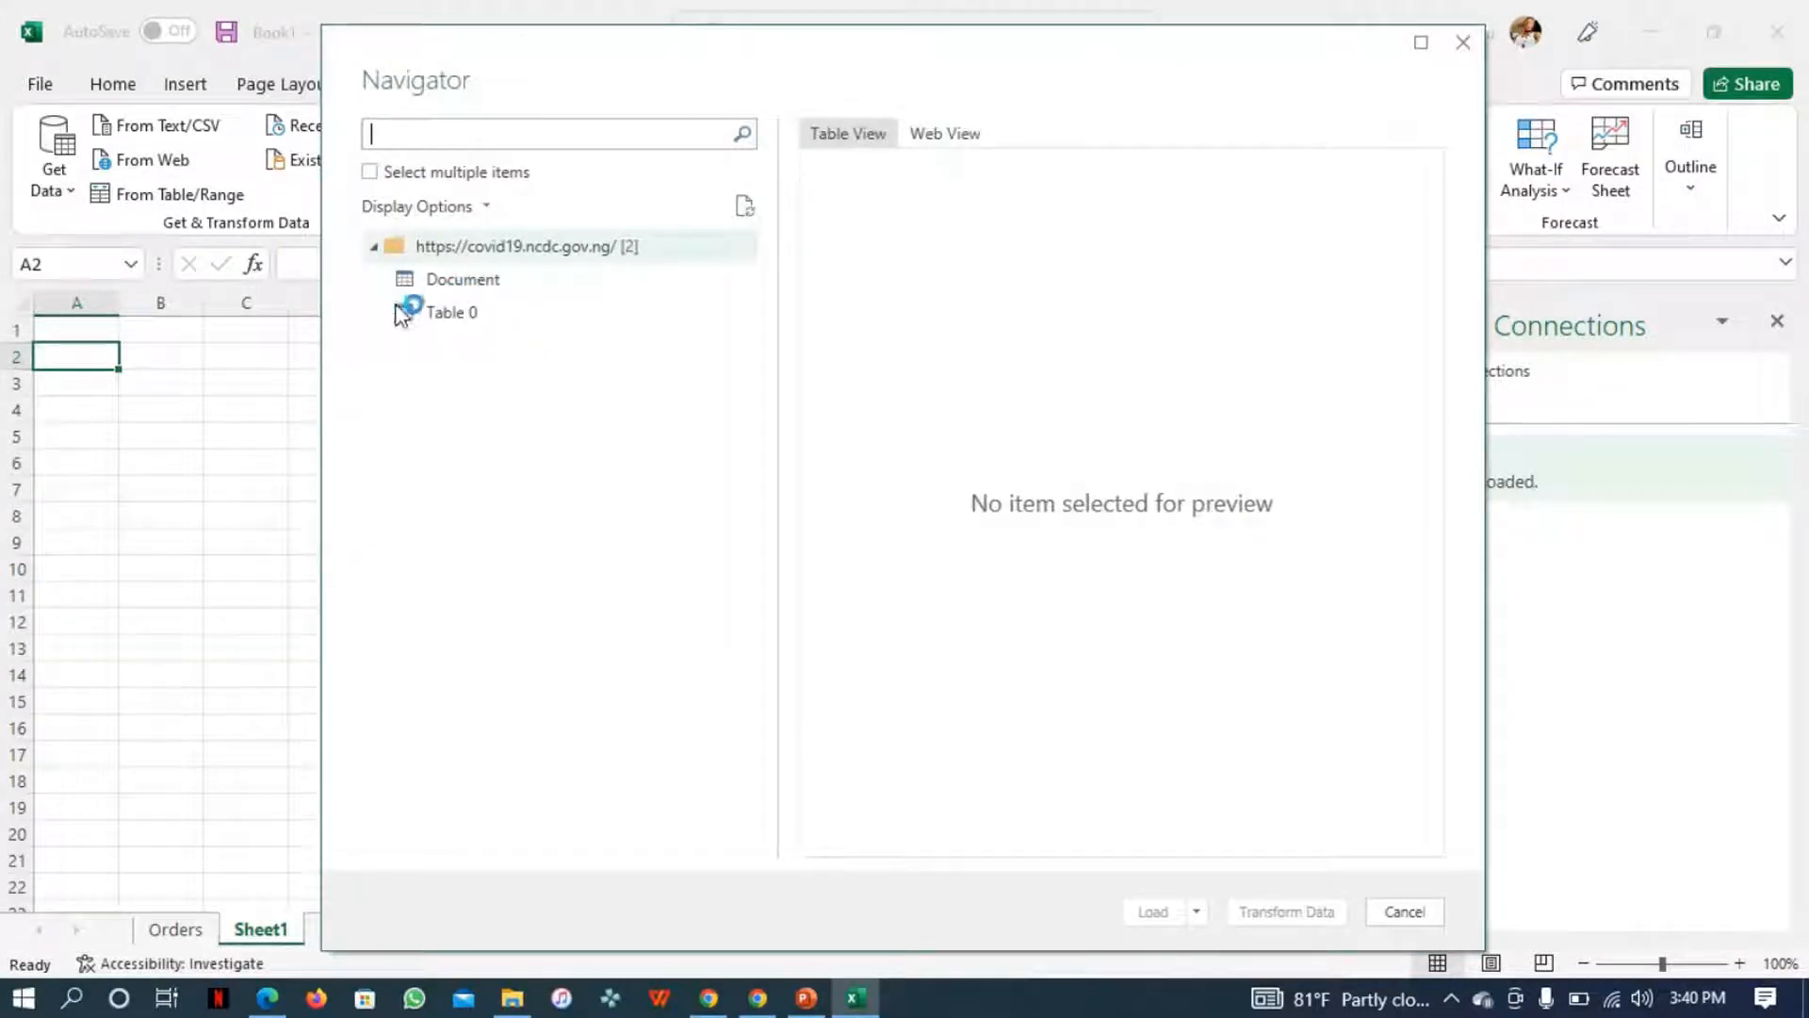
- Enable multiple-item selection, choose Table 0, and load it as a table on a new worksheet, also adding it to the Data Model
{"action": "left_click", "coordinate": [369, 172]}
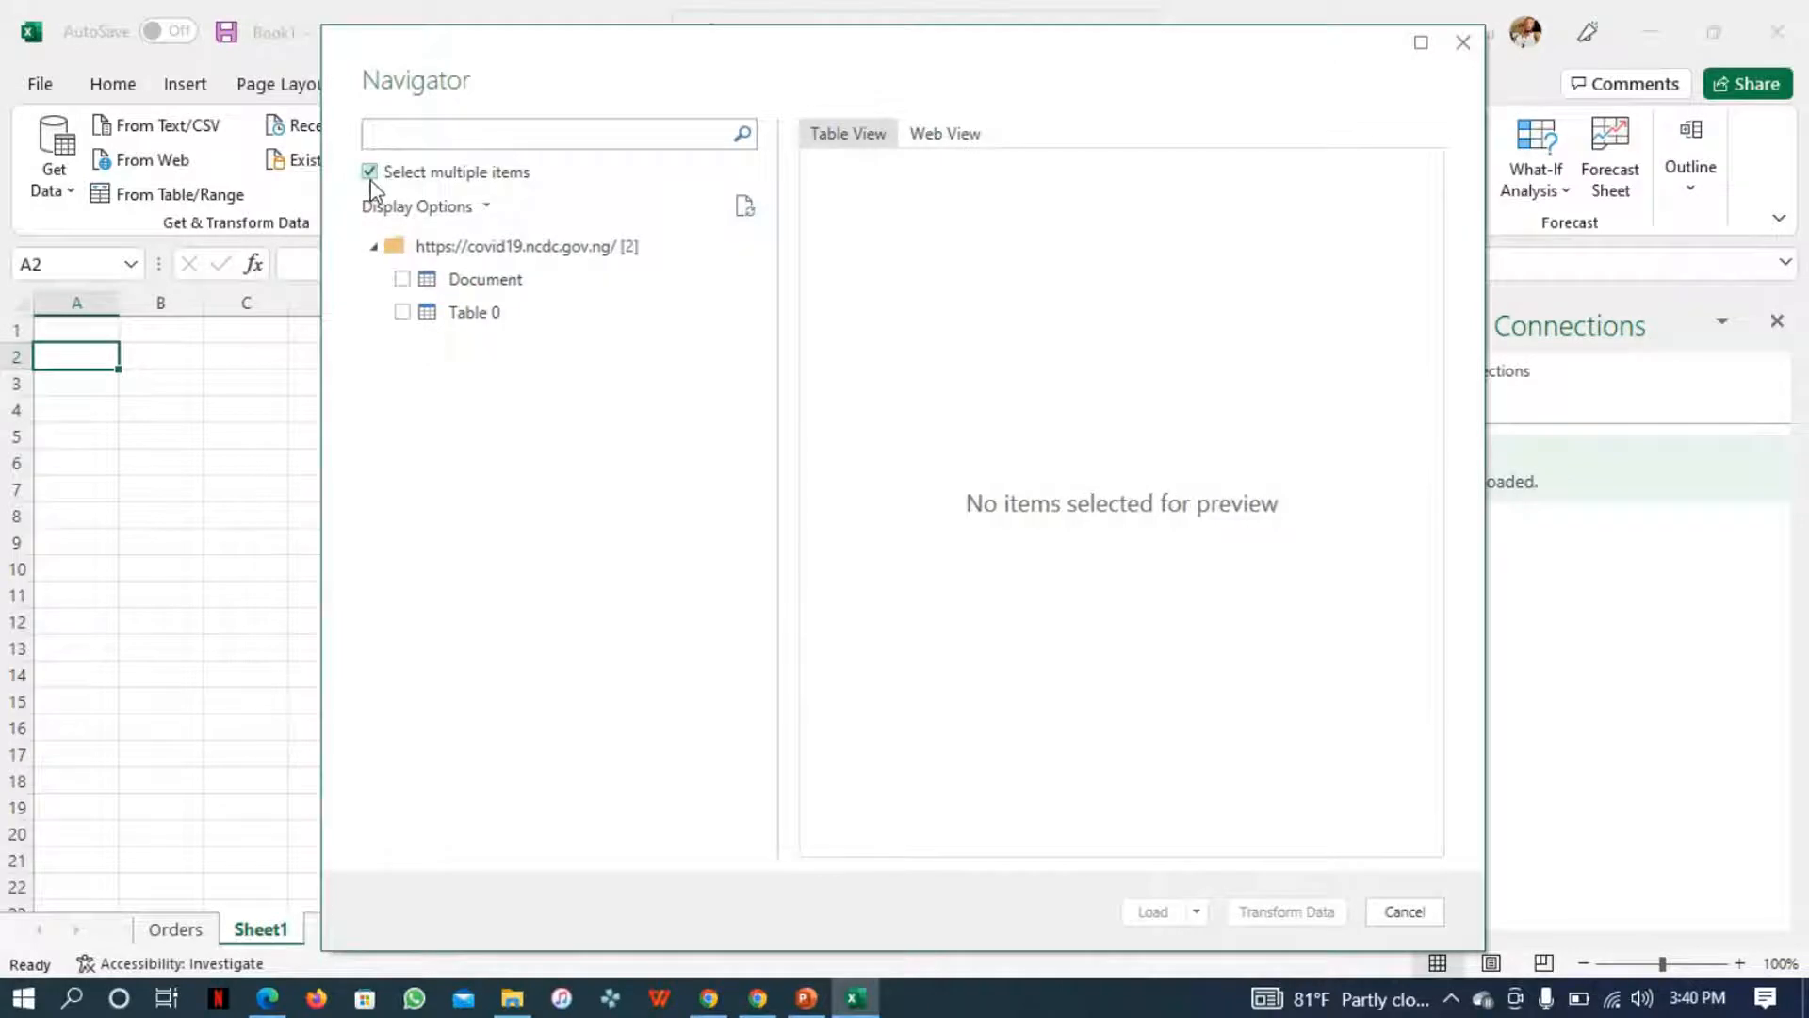
{"action": "left_click", "coordinate": [403, 312]}
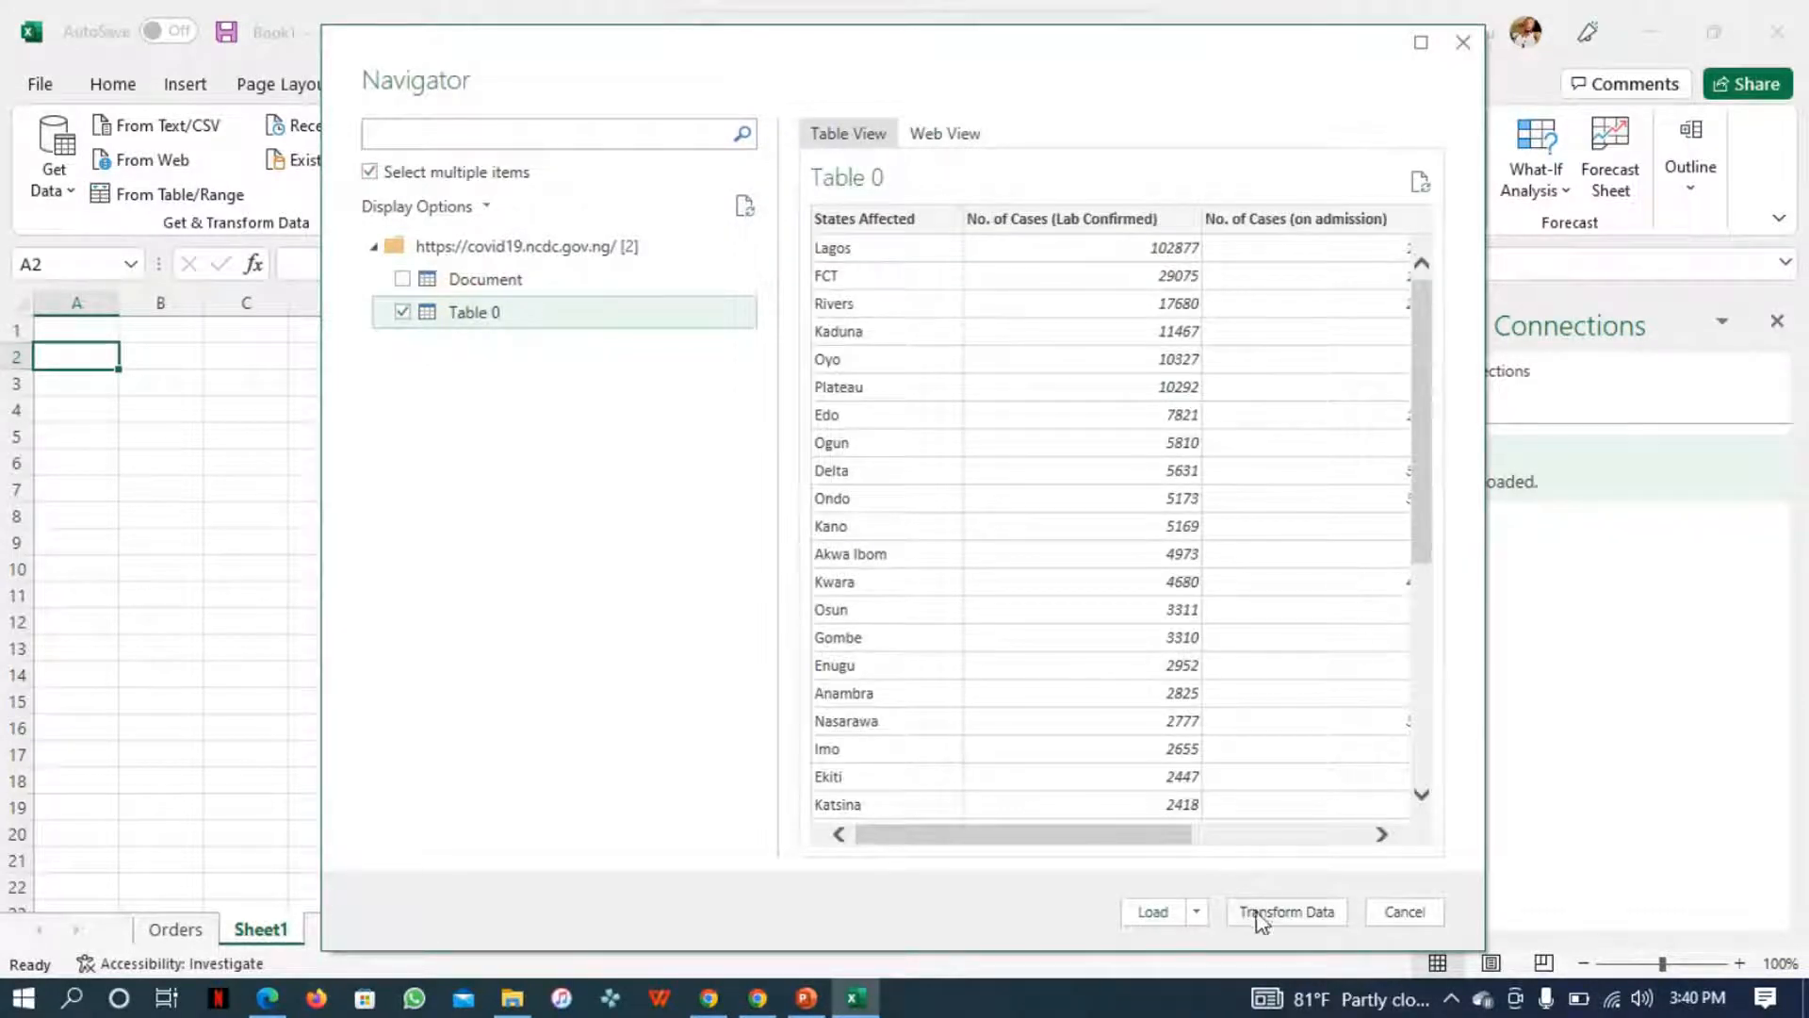
{"action": "left_click", "coordinate": [1196, 913]}
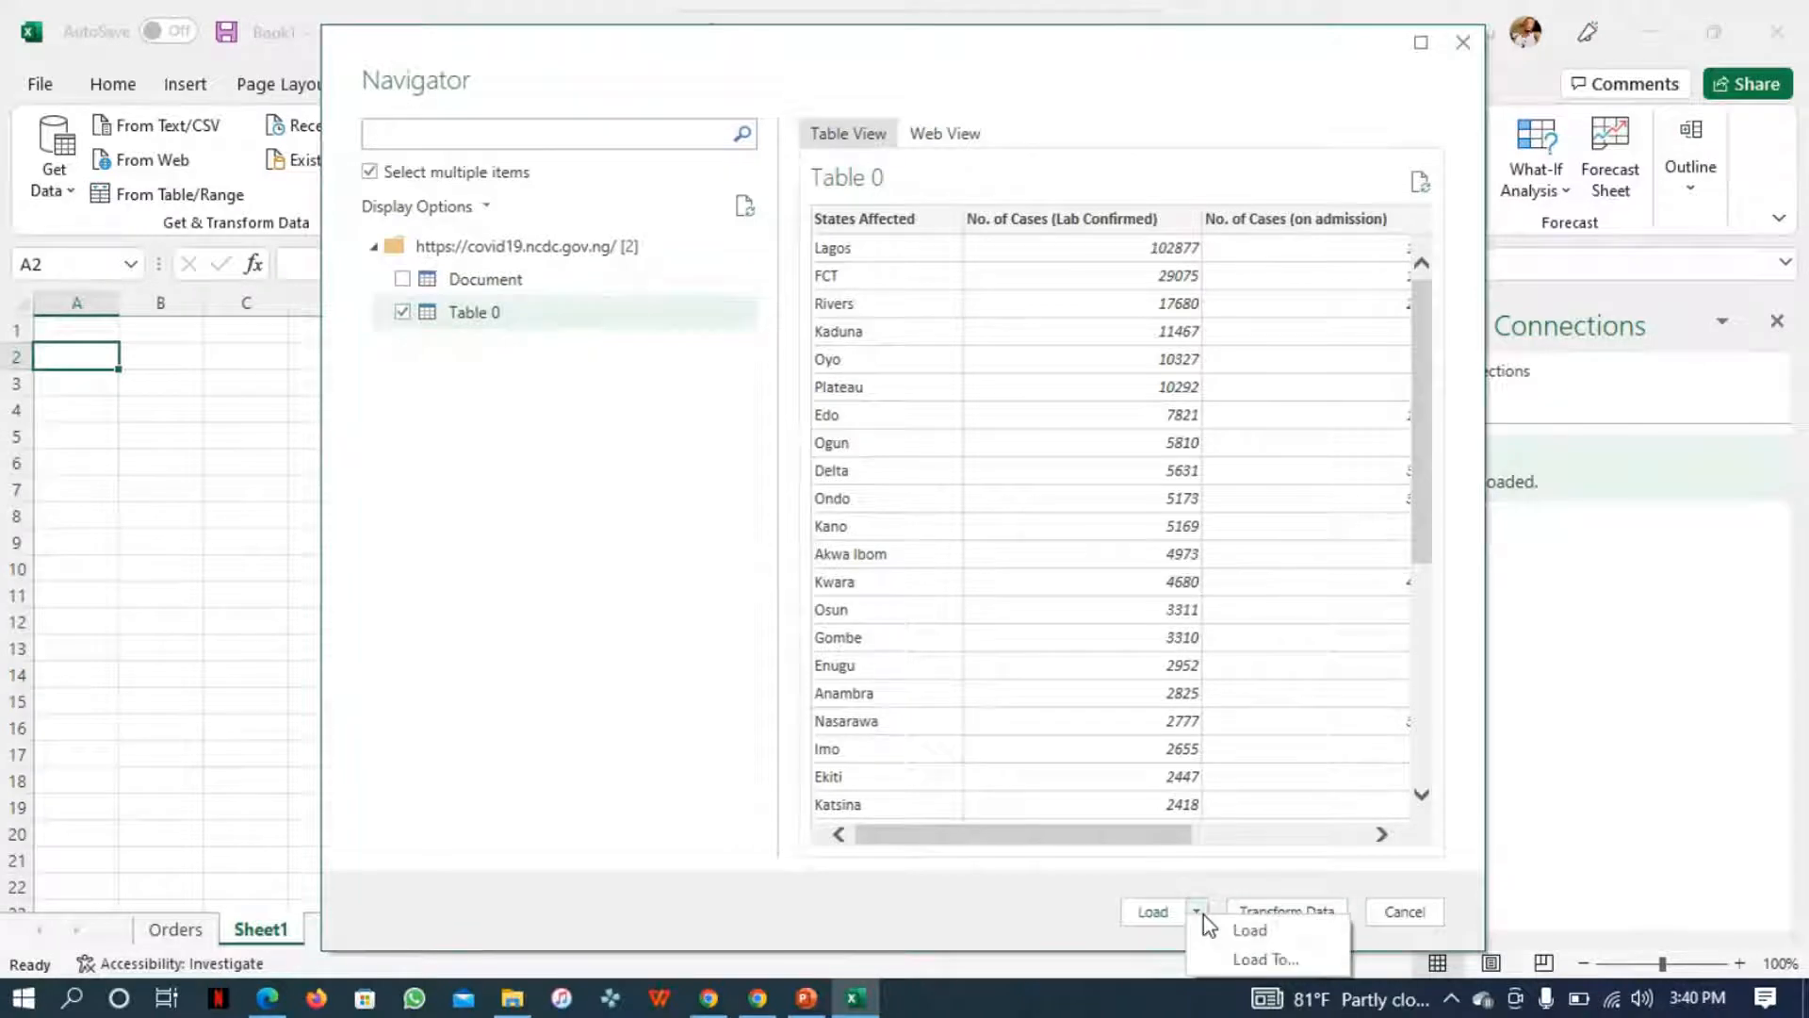
{"action": "left_click", "coordinate": [1254, 959]}
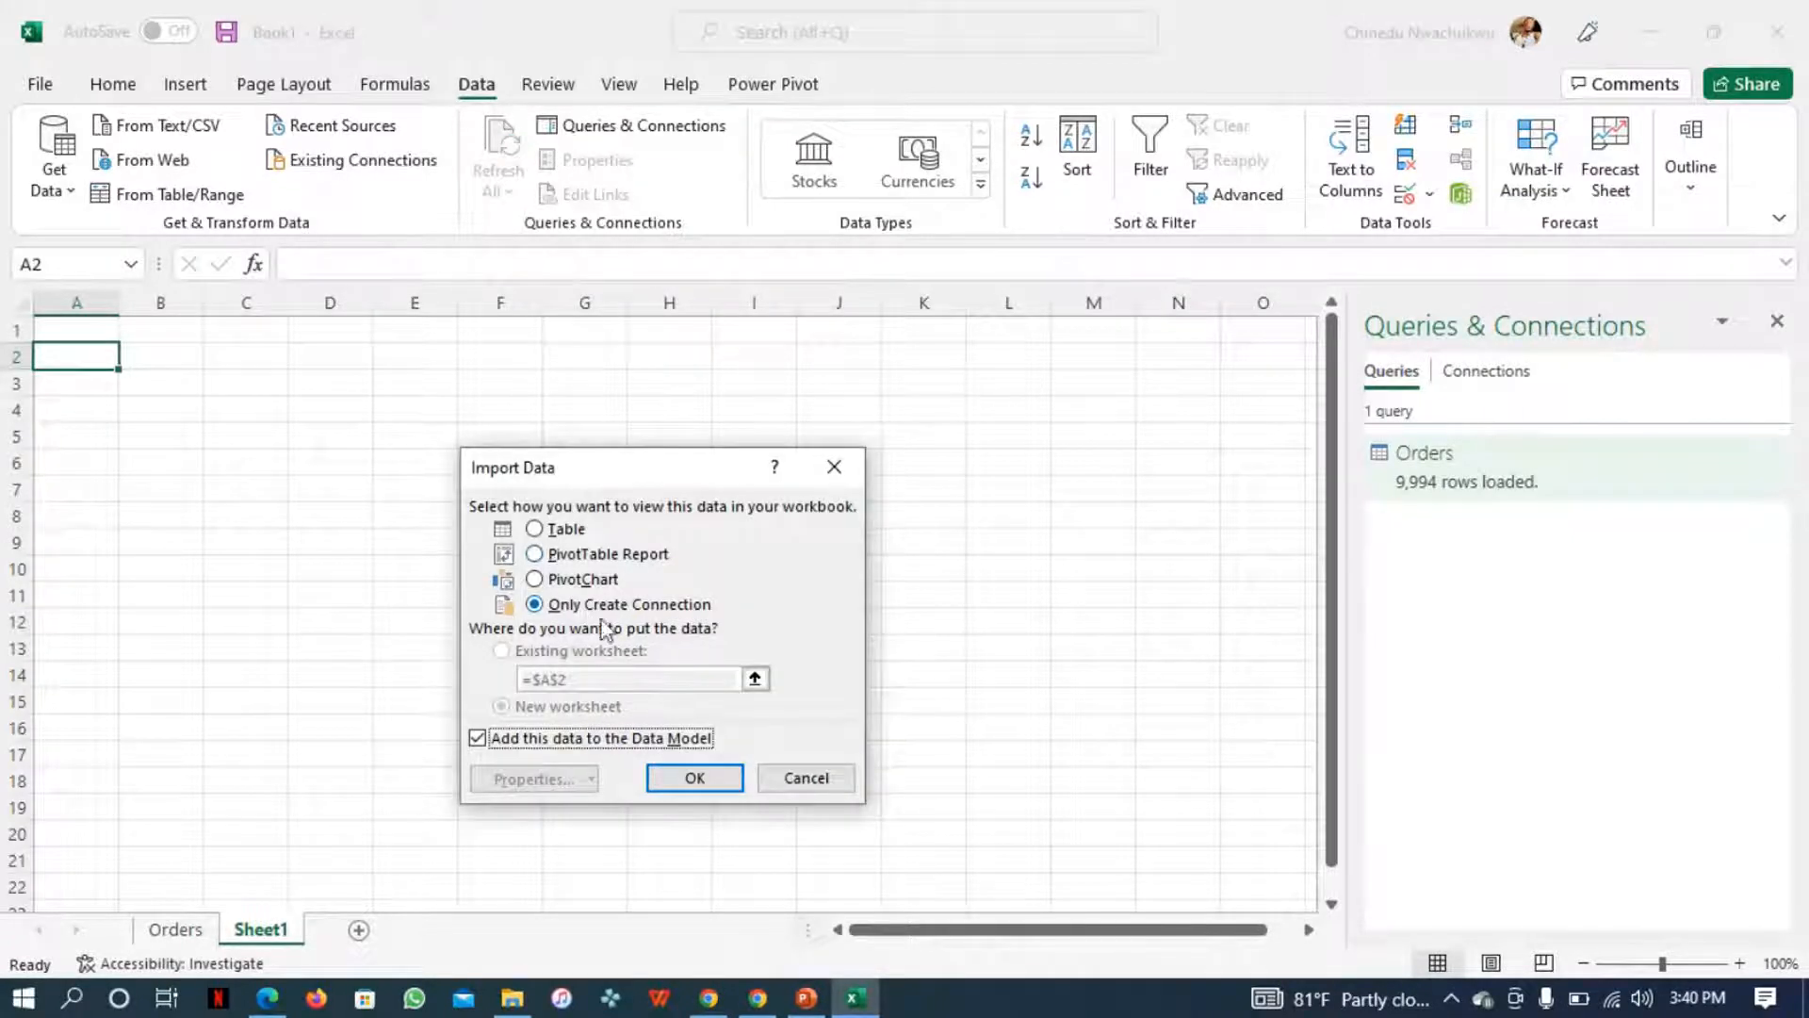
{"action": "left_click", "coordinate": [568, 530]}
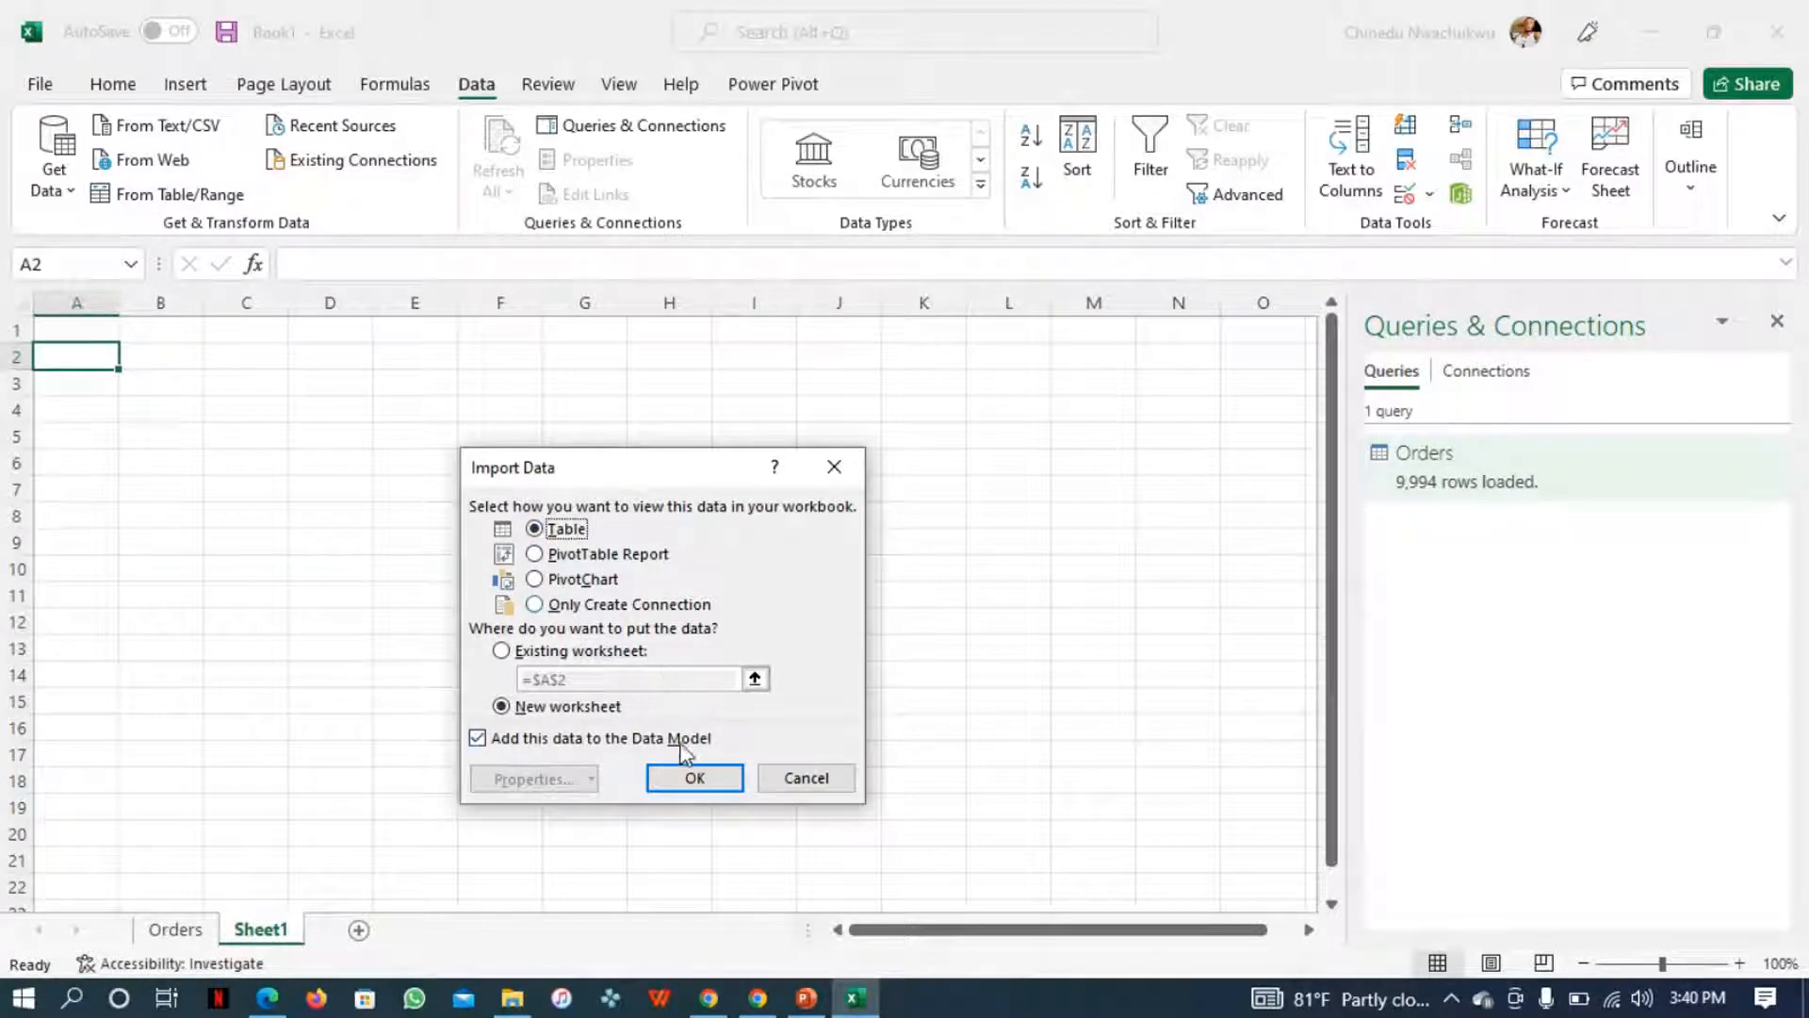
{"action": "left_click", "coordinate": [695, 776]}
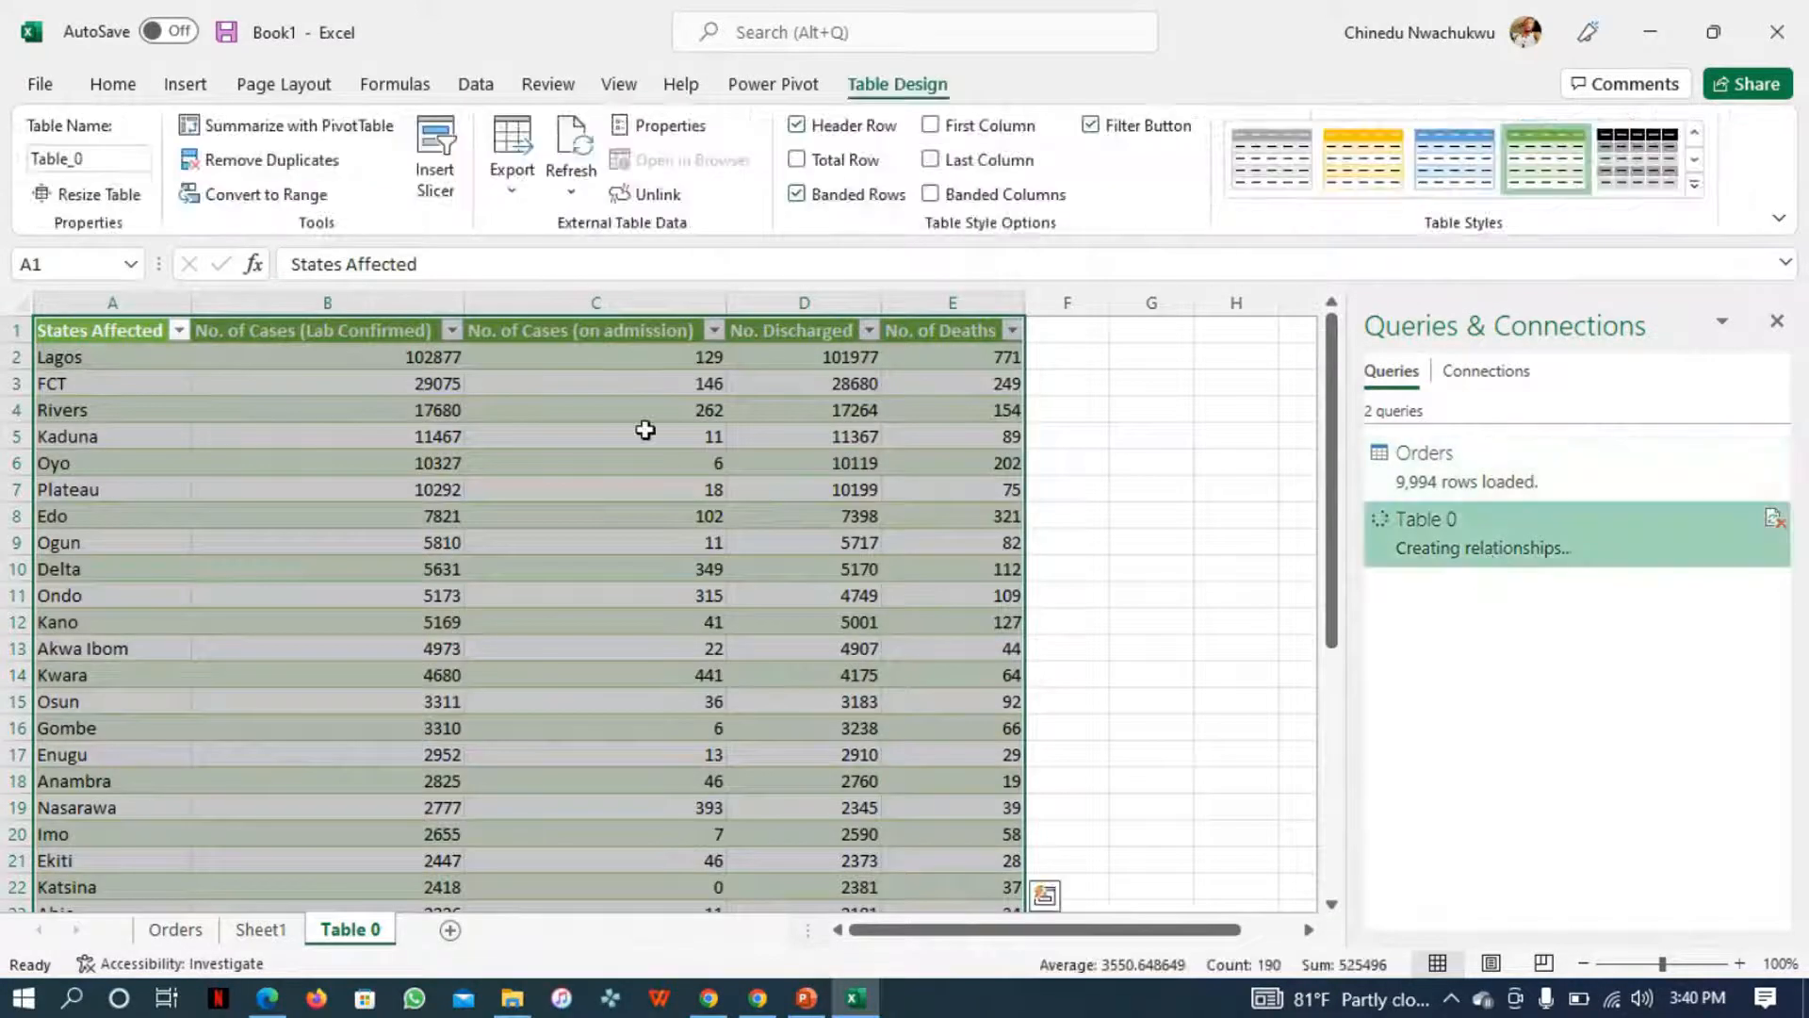
- Create a new 3D Maps tour from a cell inside the imported COVID-19 table, and dismiss its field list
{"action": "left_click", "coordinate": [383, 462]}
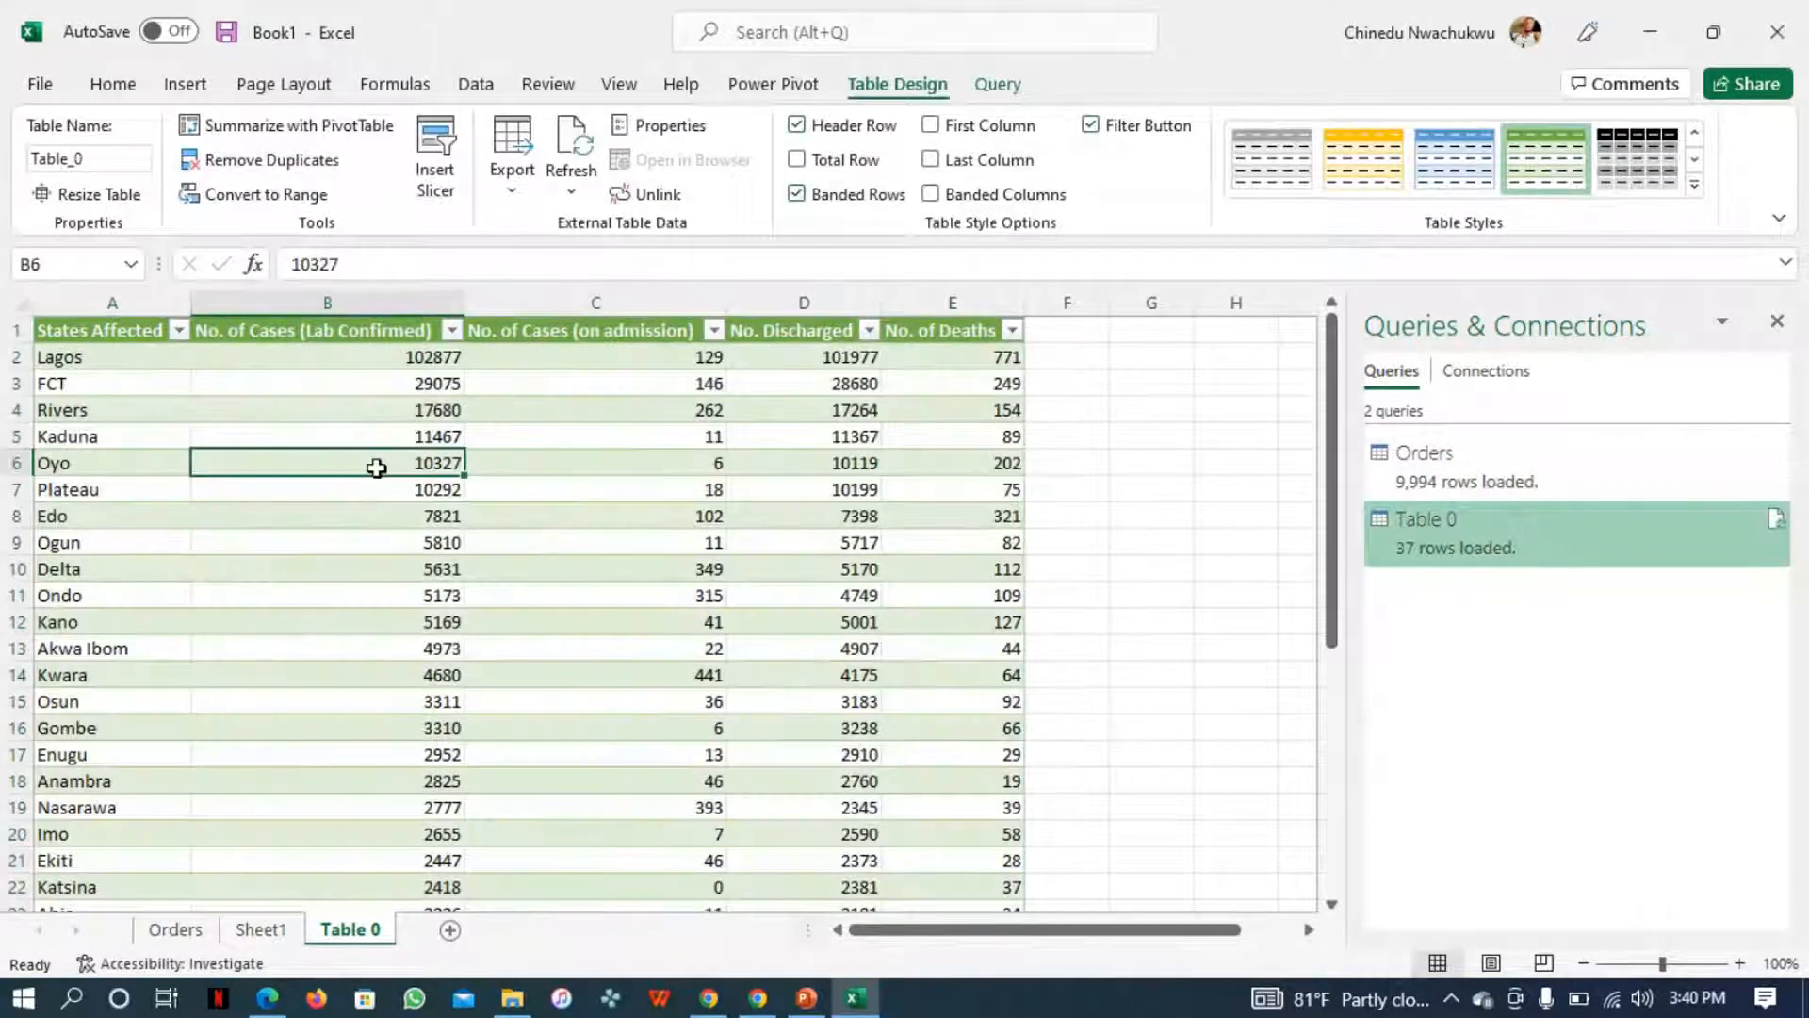
{"action": "left_click", "coordinate": [299, 433]}
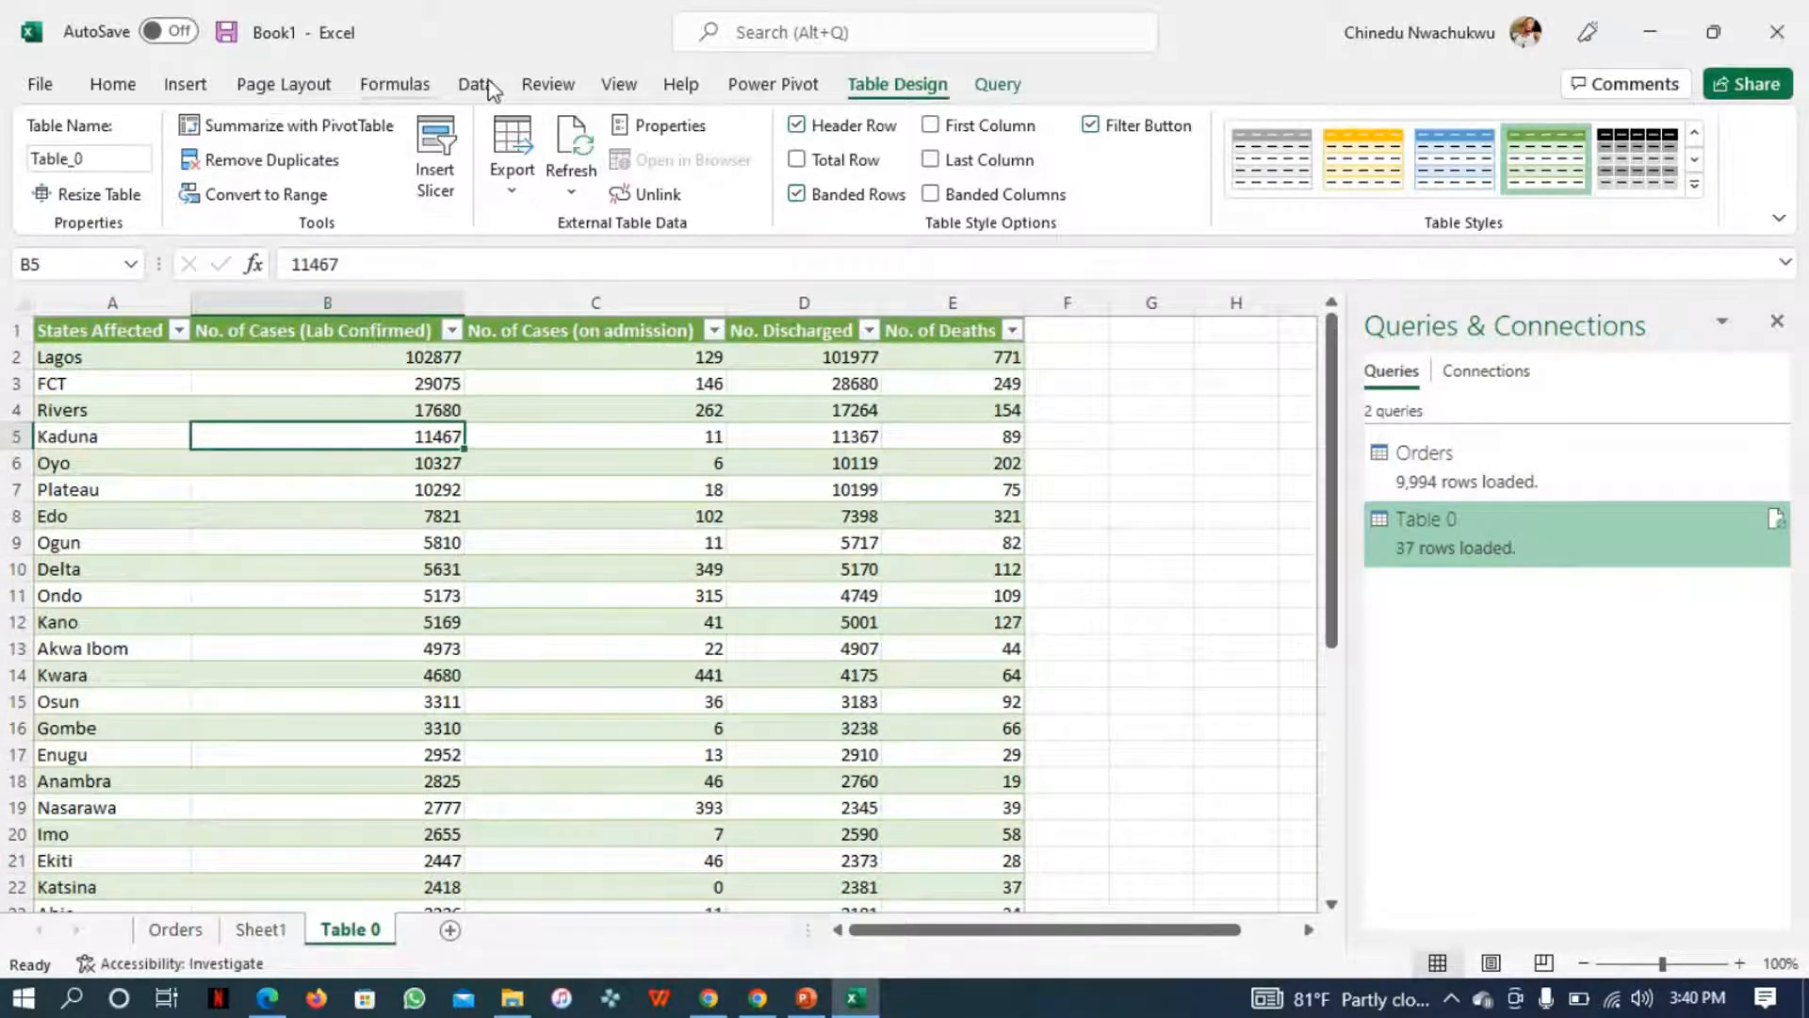
{"action": "left_click", "coordinate": [187, 84]}
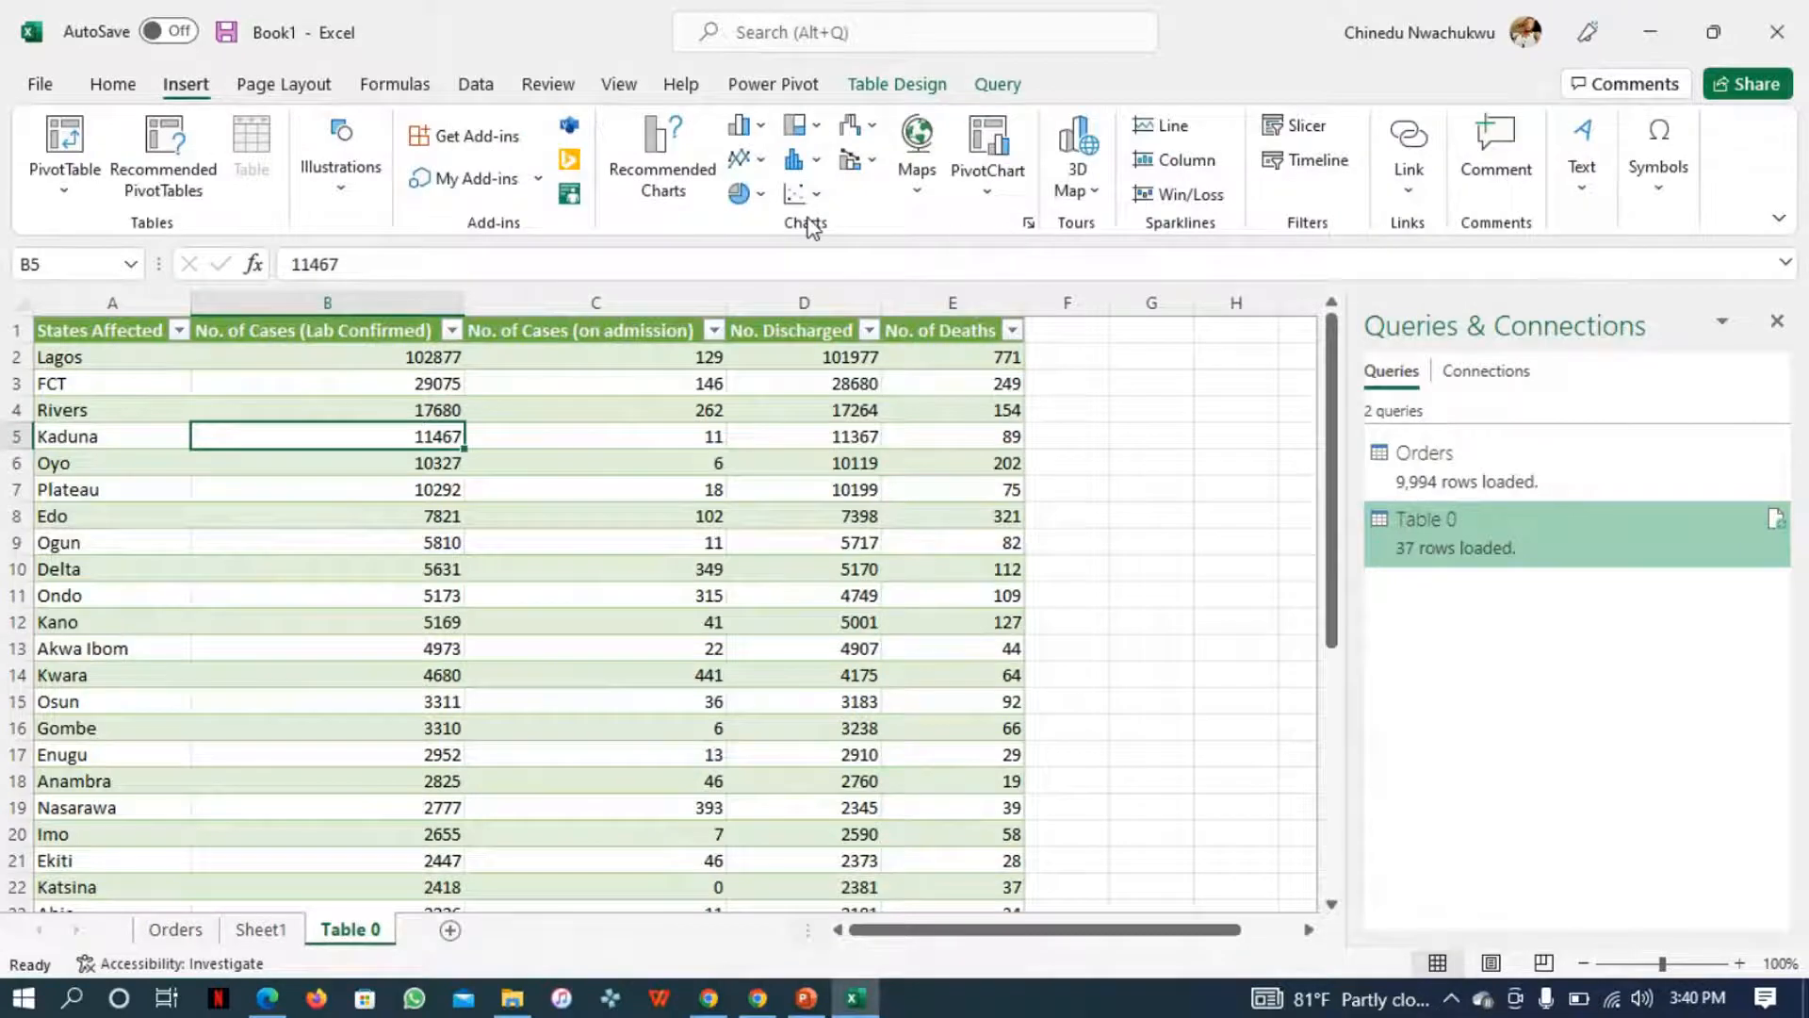
{"action": "left_click", "coordinate": [1096, 198]}
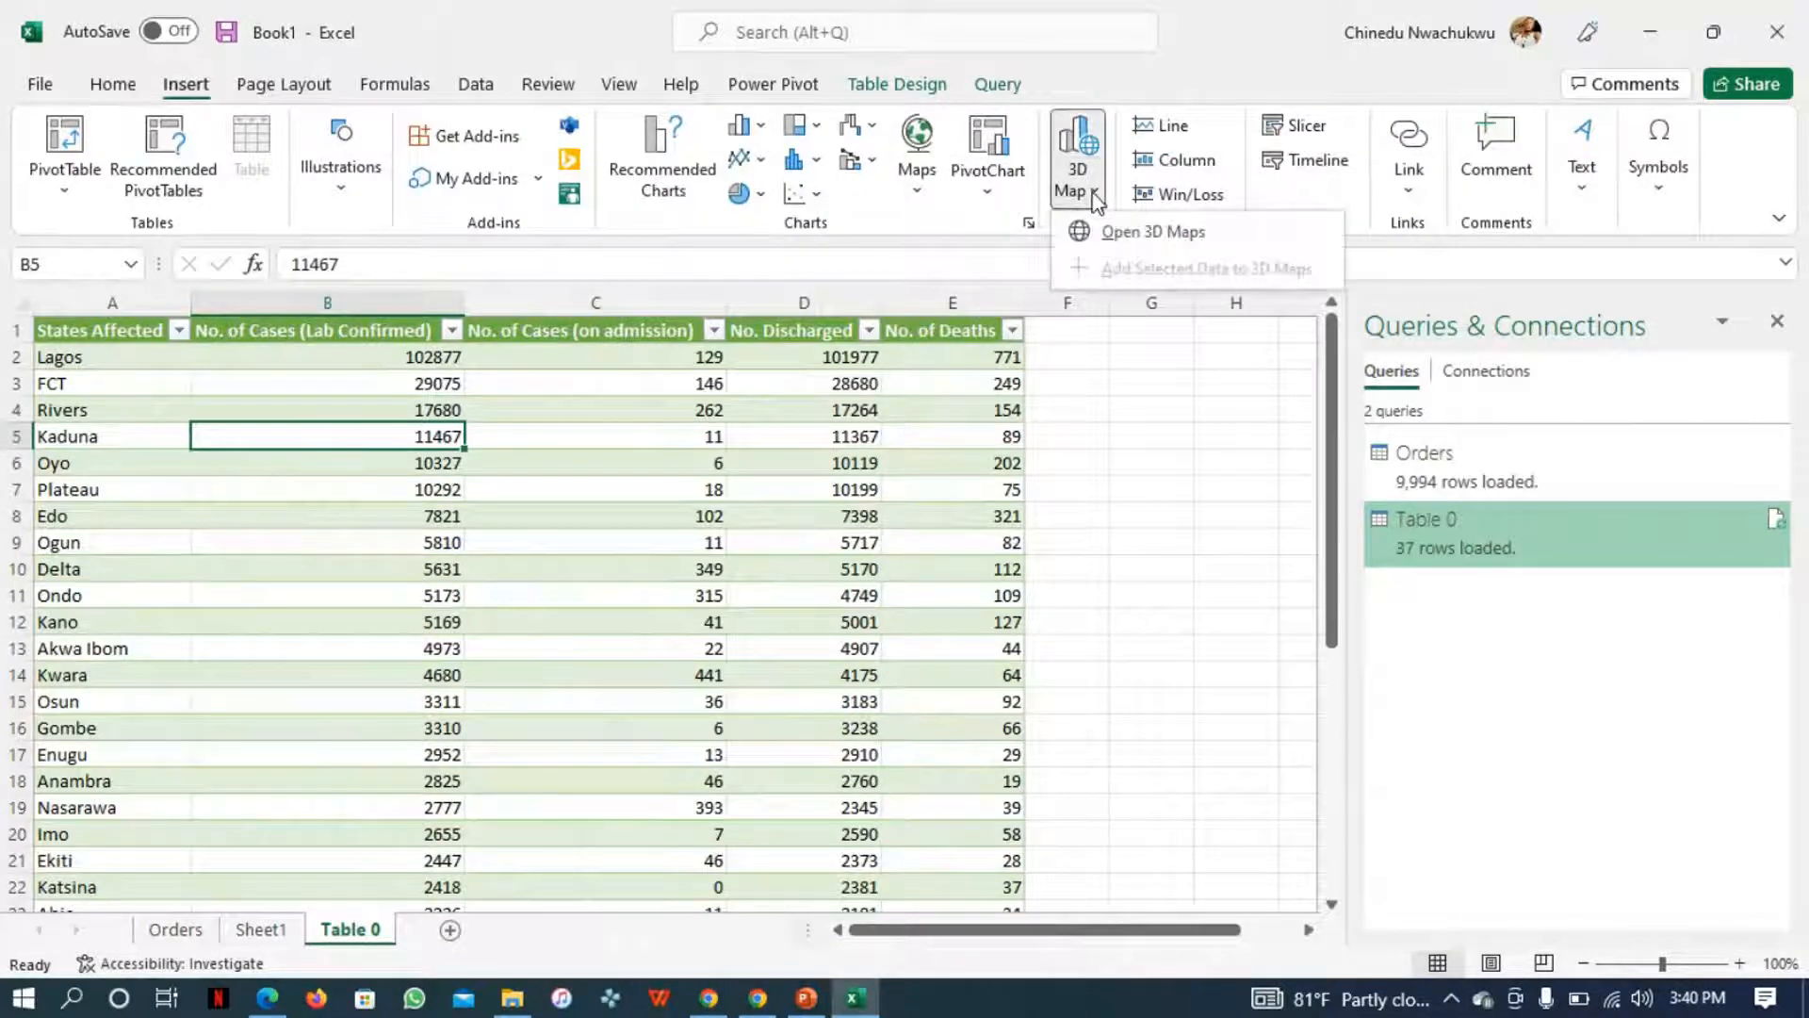
{"action": "left_click", "coordinate": [1123, 230]}
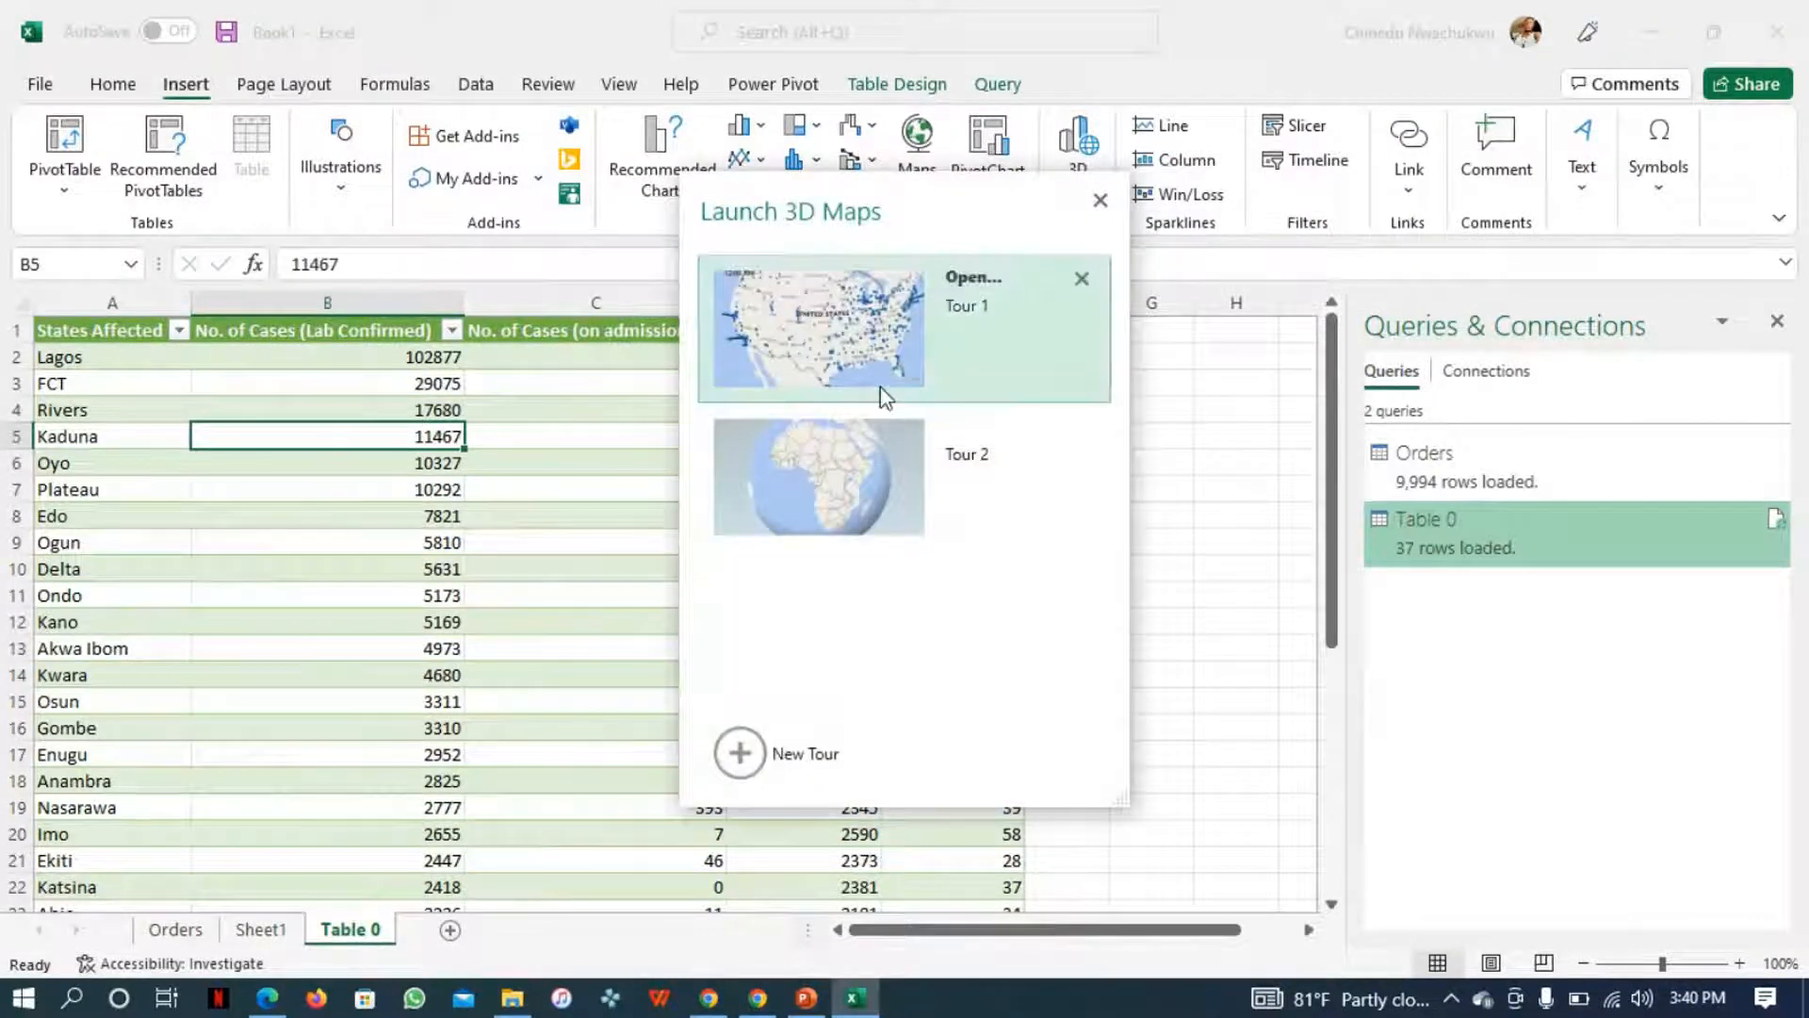
{"action": "left_click", "coordinate": [788, 754]}
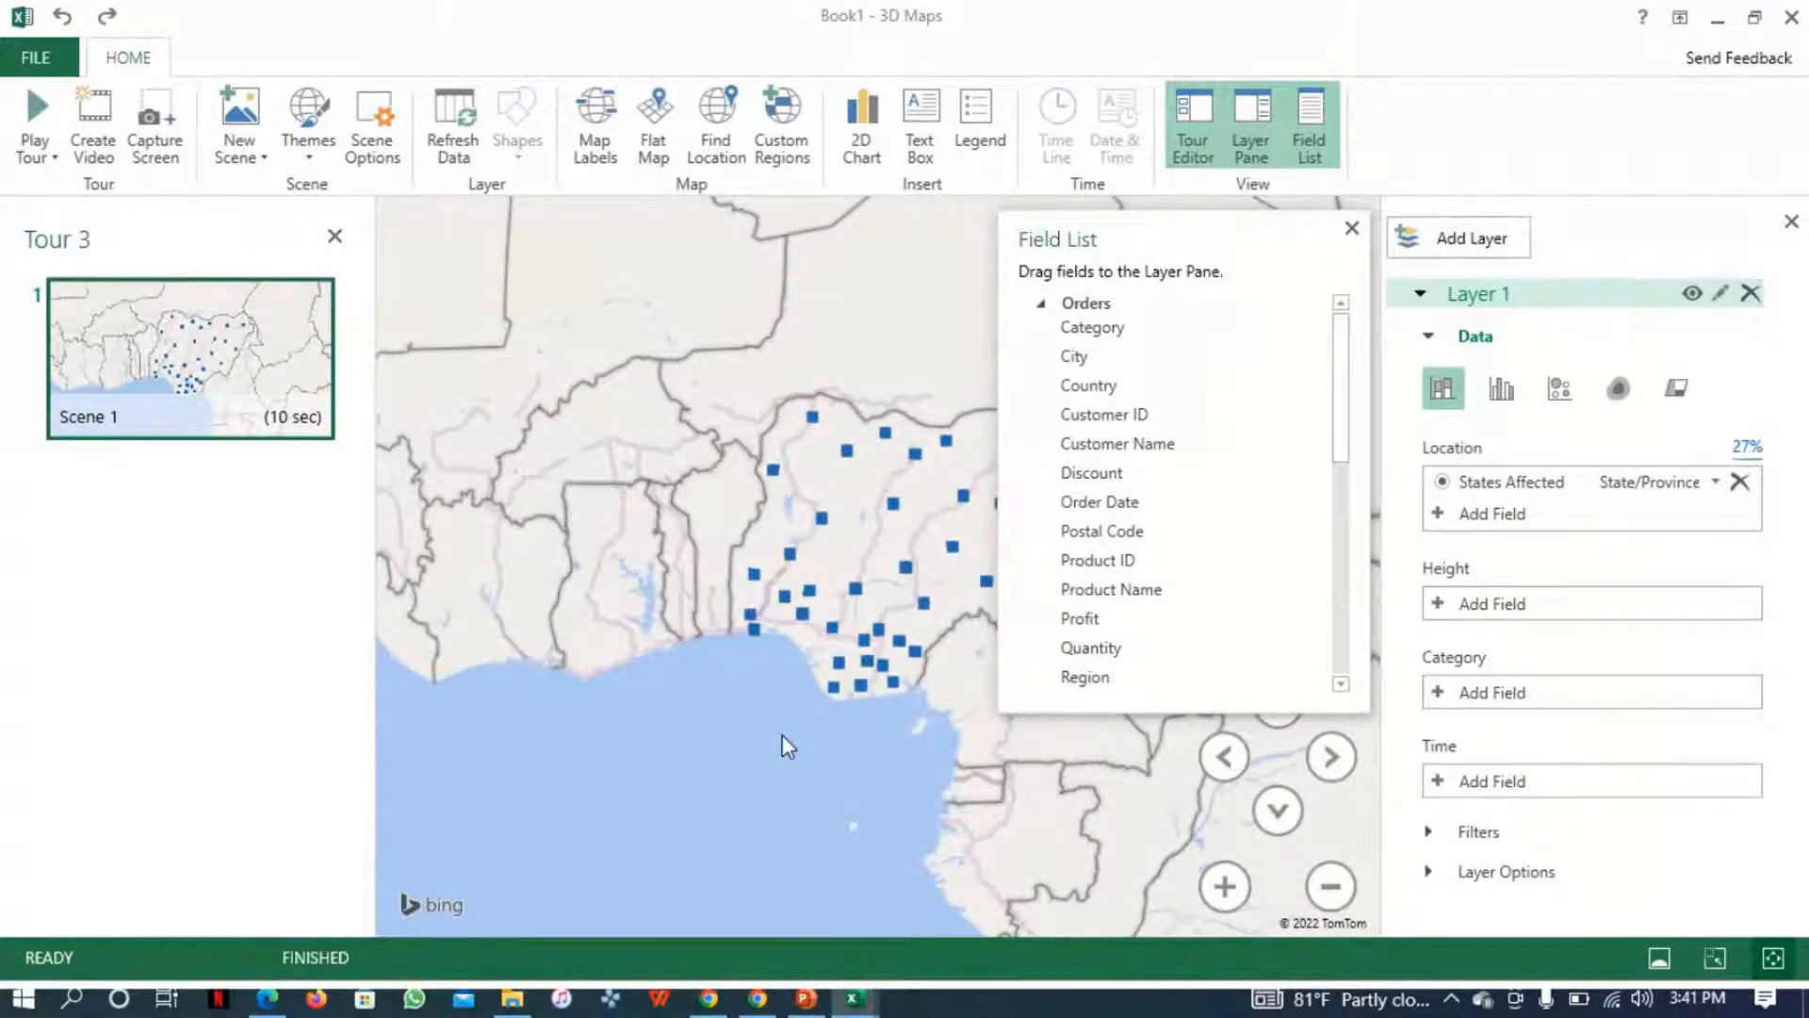
{"action": "left_click", "coordinate": [1349, 233]}
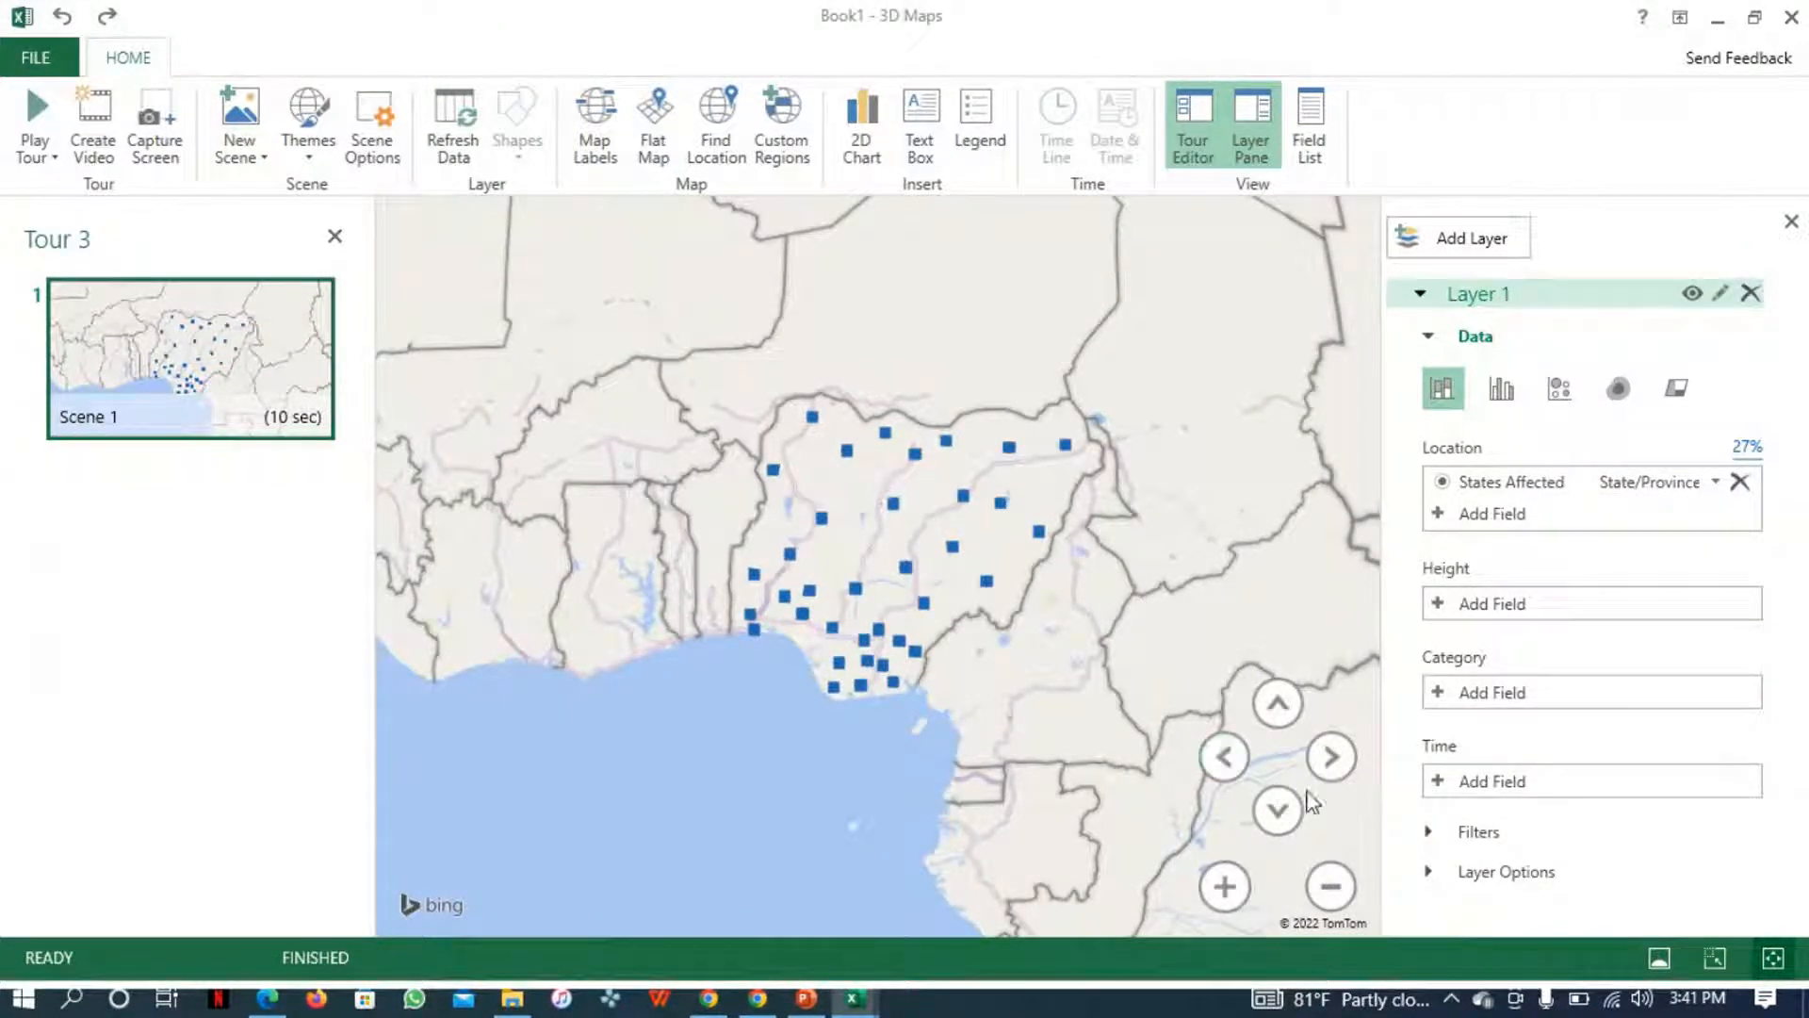
- Change Layer 1's visualization to Region so the Nigerian states are shown as filled areas
{"action": "left_click", "coordinate": [1225, 890]}
{"action": "left_click", "coordinate": [1225, 888]}
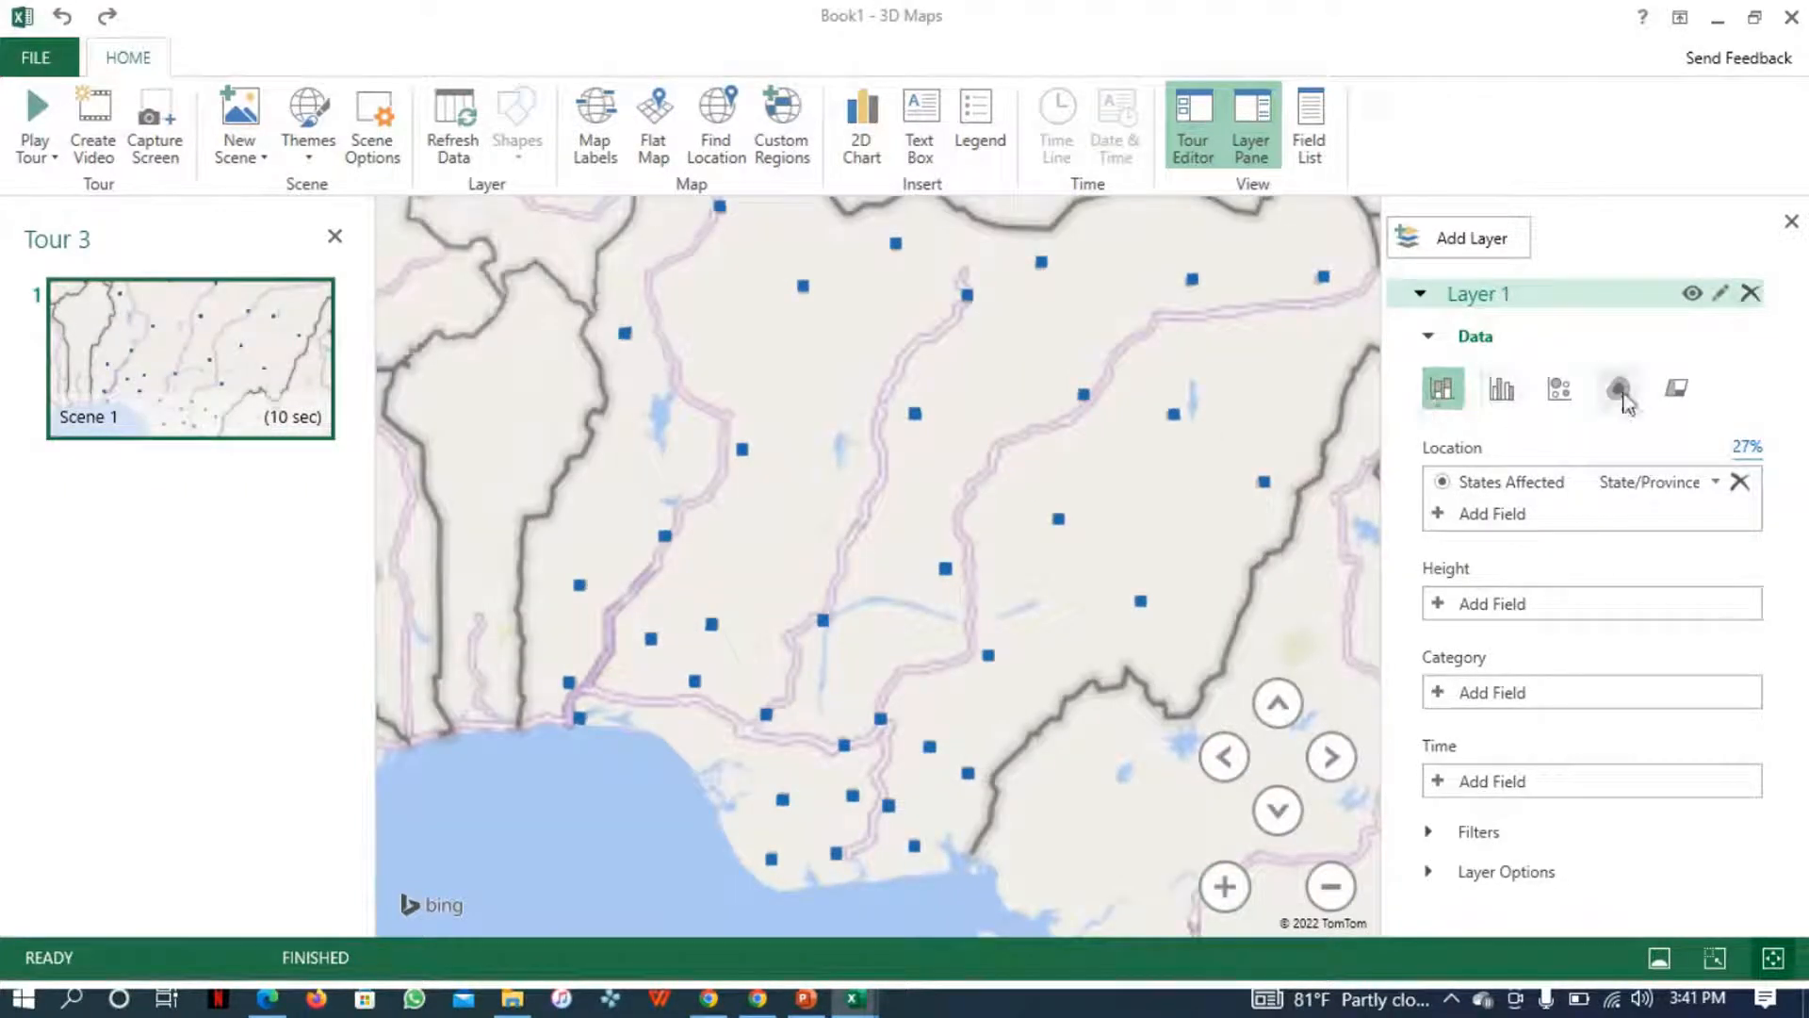
{"action": "left_click", "coordinate": [1675, 396]}
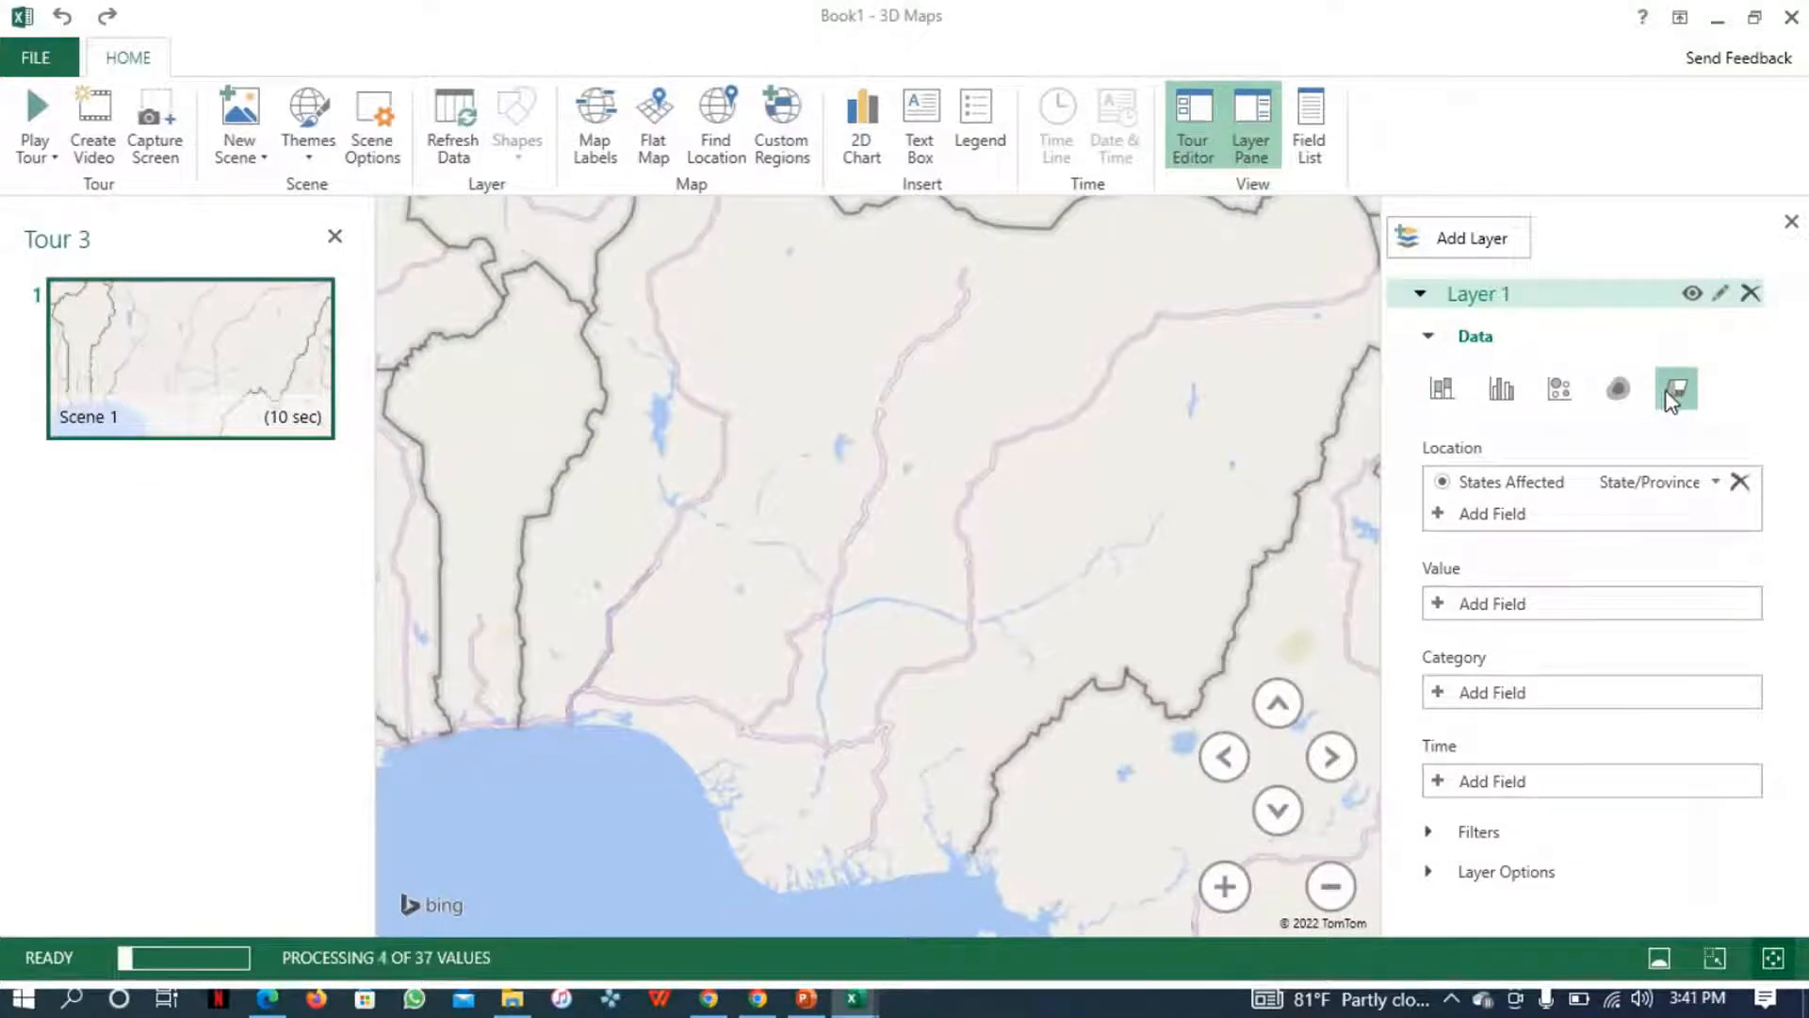
{"action": "mouse_move", "coordinate": [780, 494]}
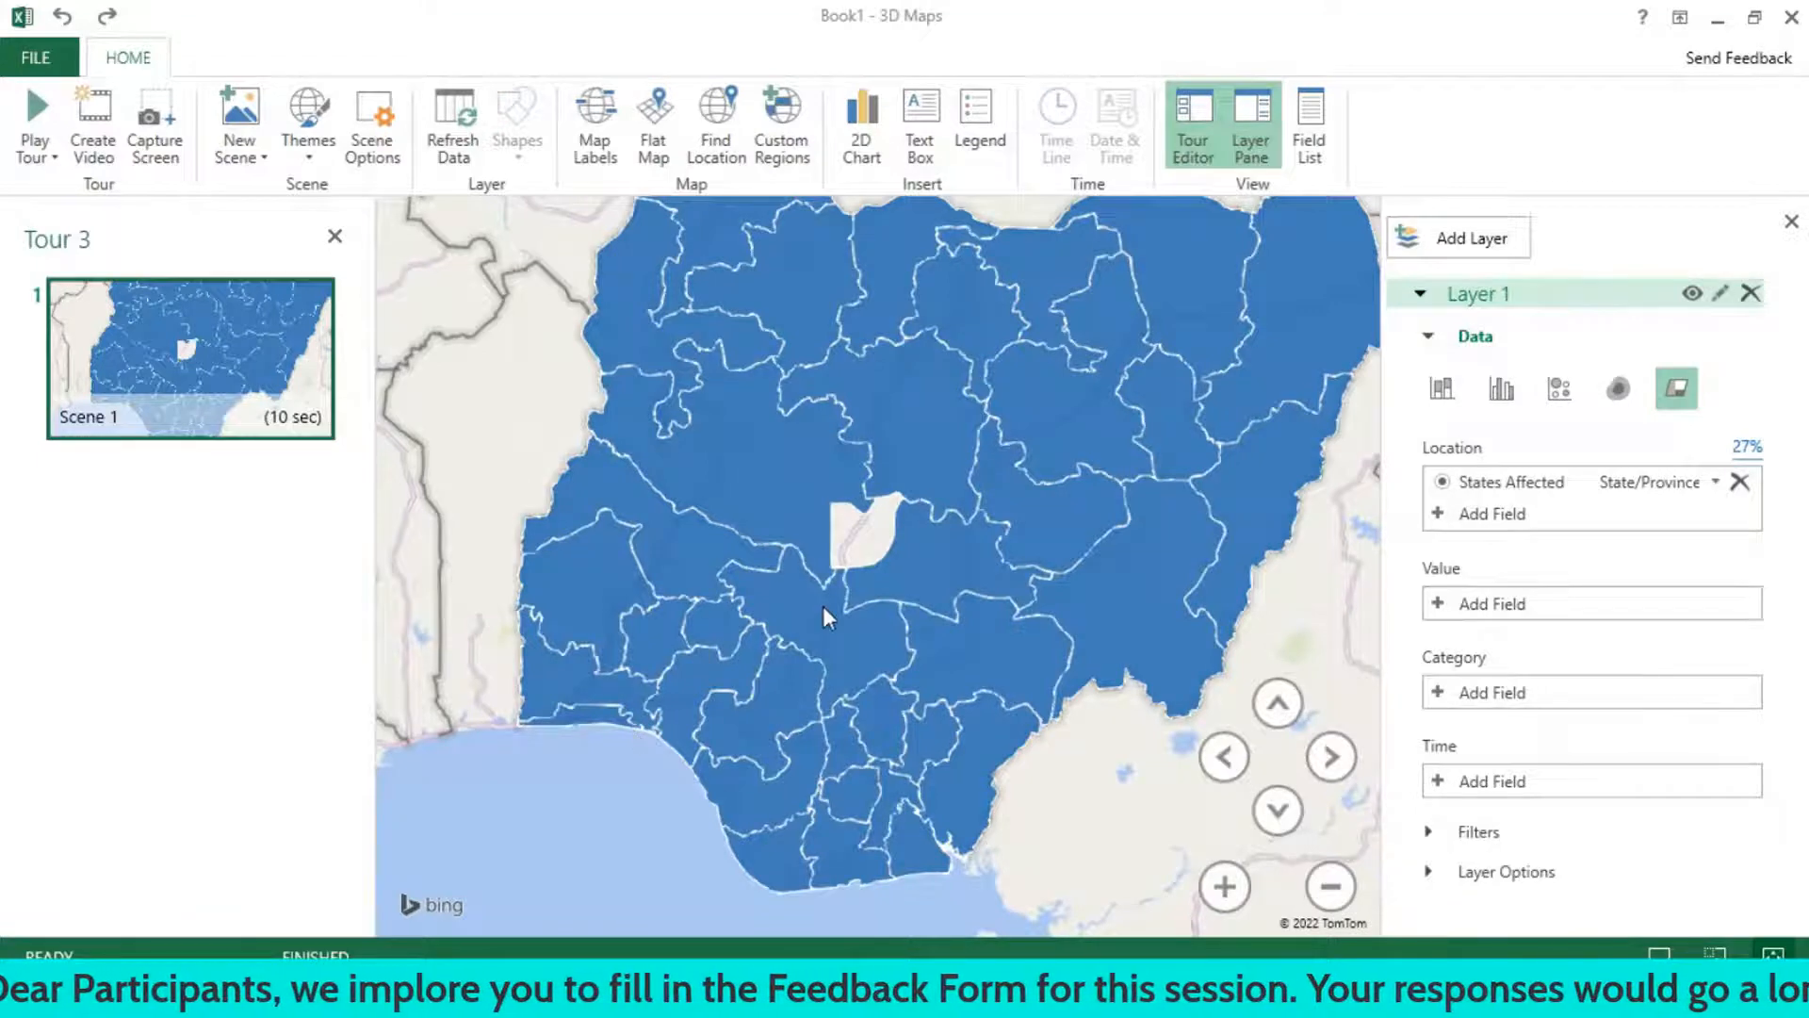
- Show the map labels and name the first scene "Affected State"
{"action": "left_click", "coordinate": [609, 116]}
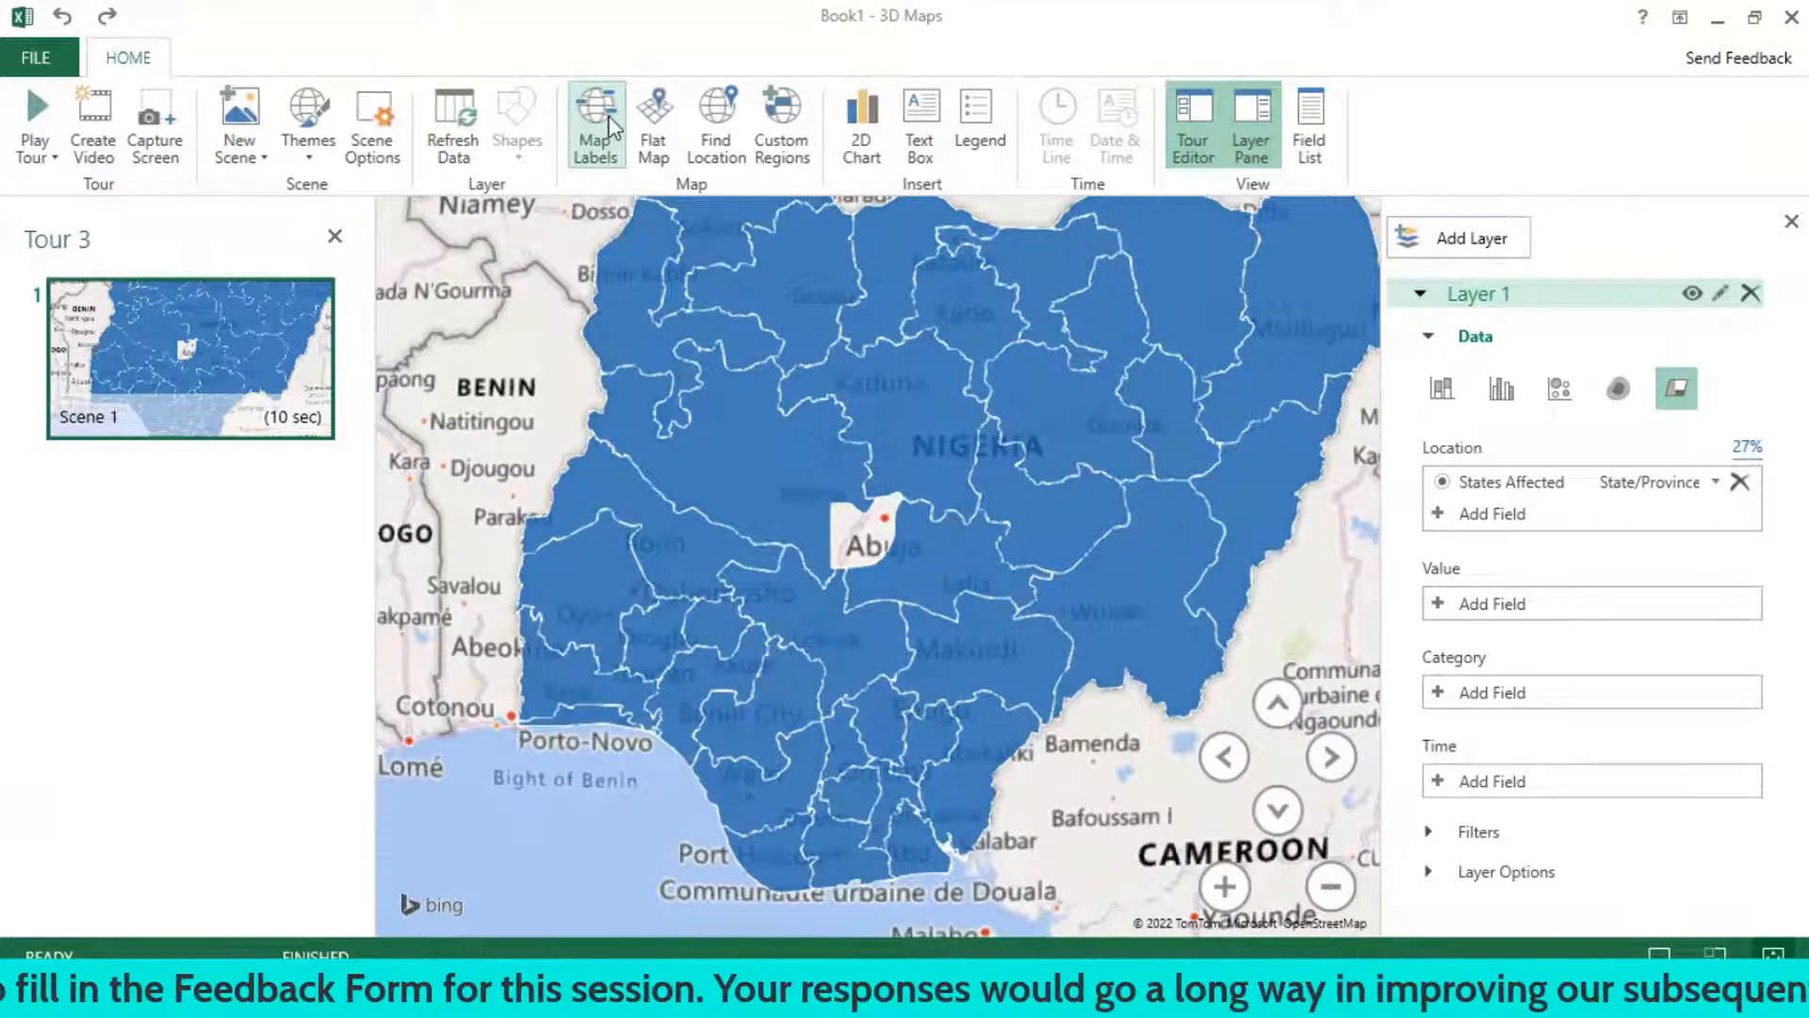
{"action": "mouse_move", "coordinate": [217, 391]}
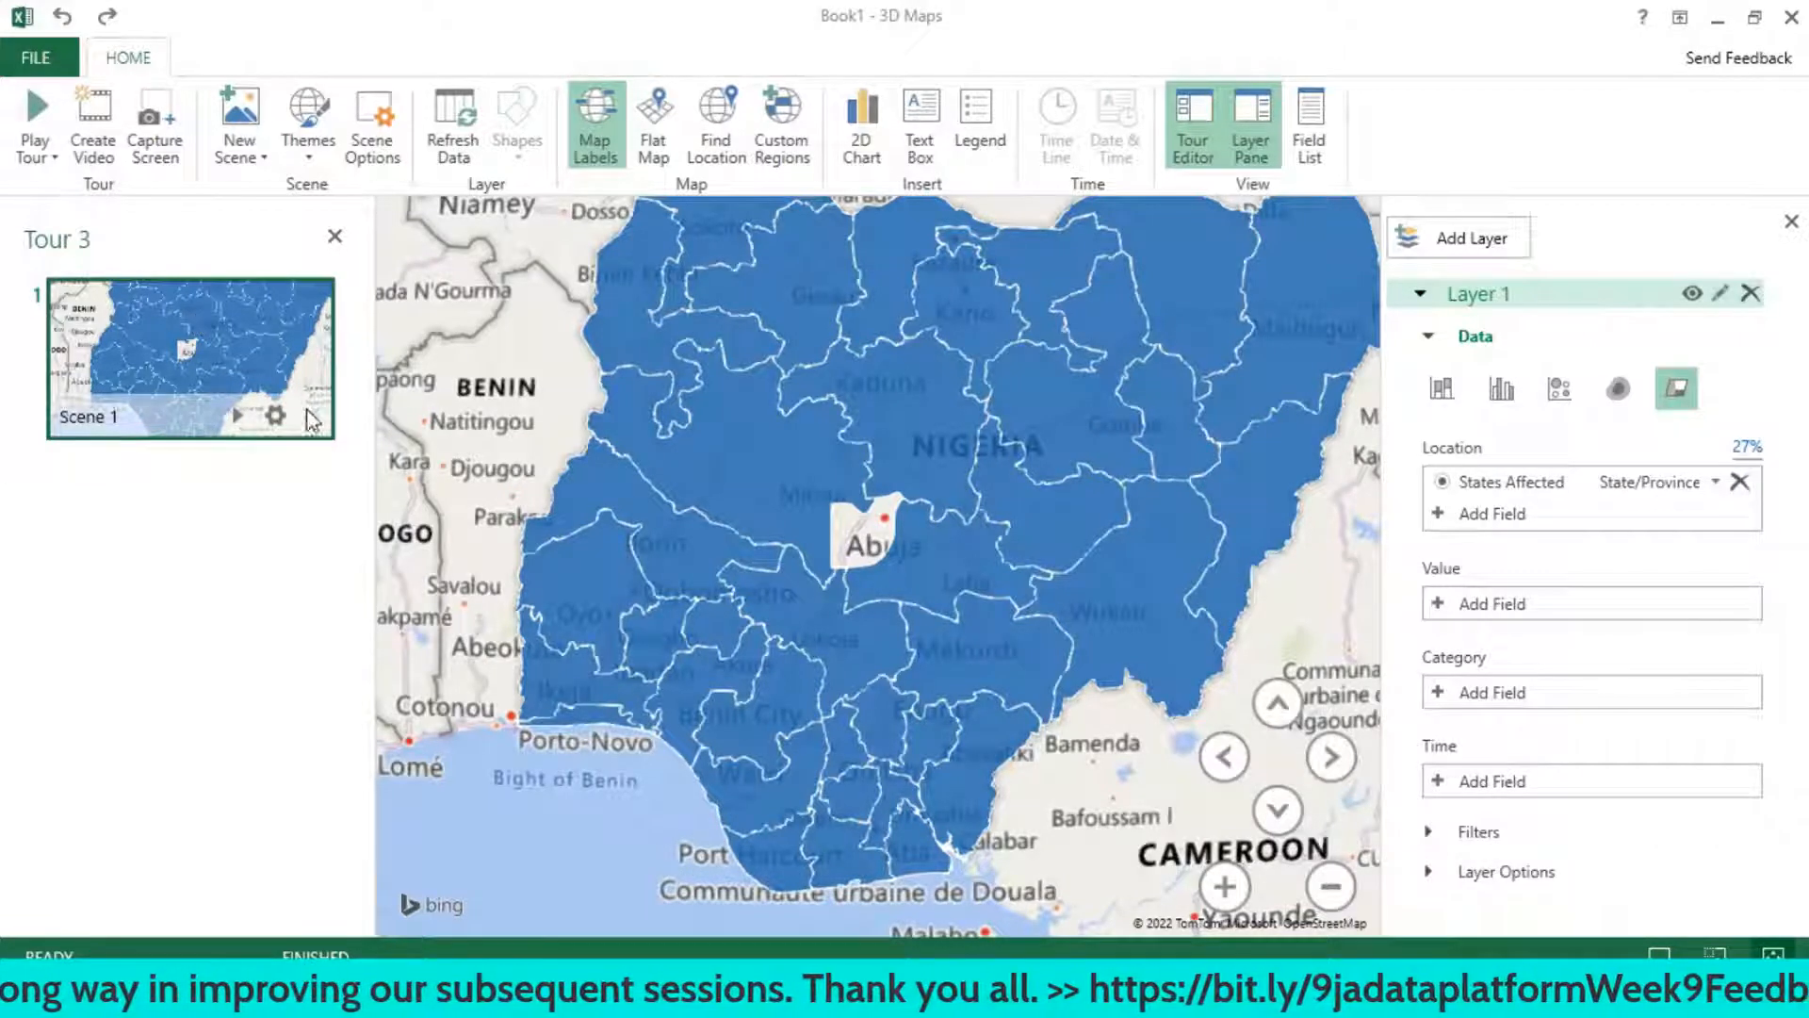
{"action": "left_click", "coordinate": [274, 415]}
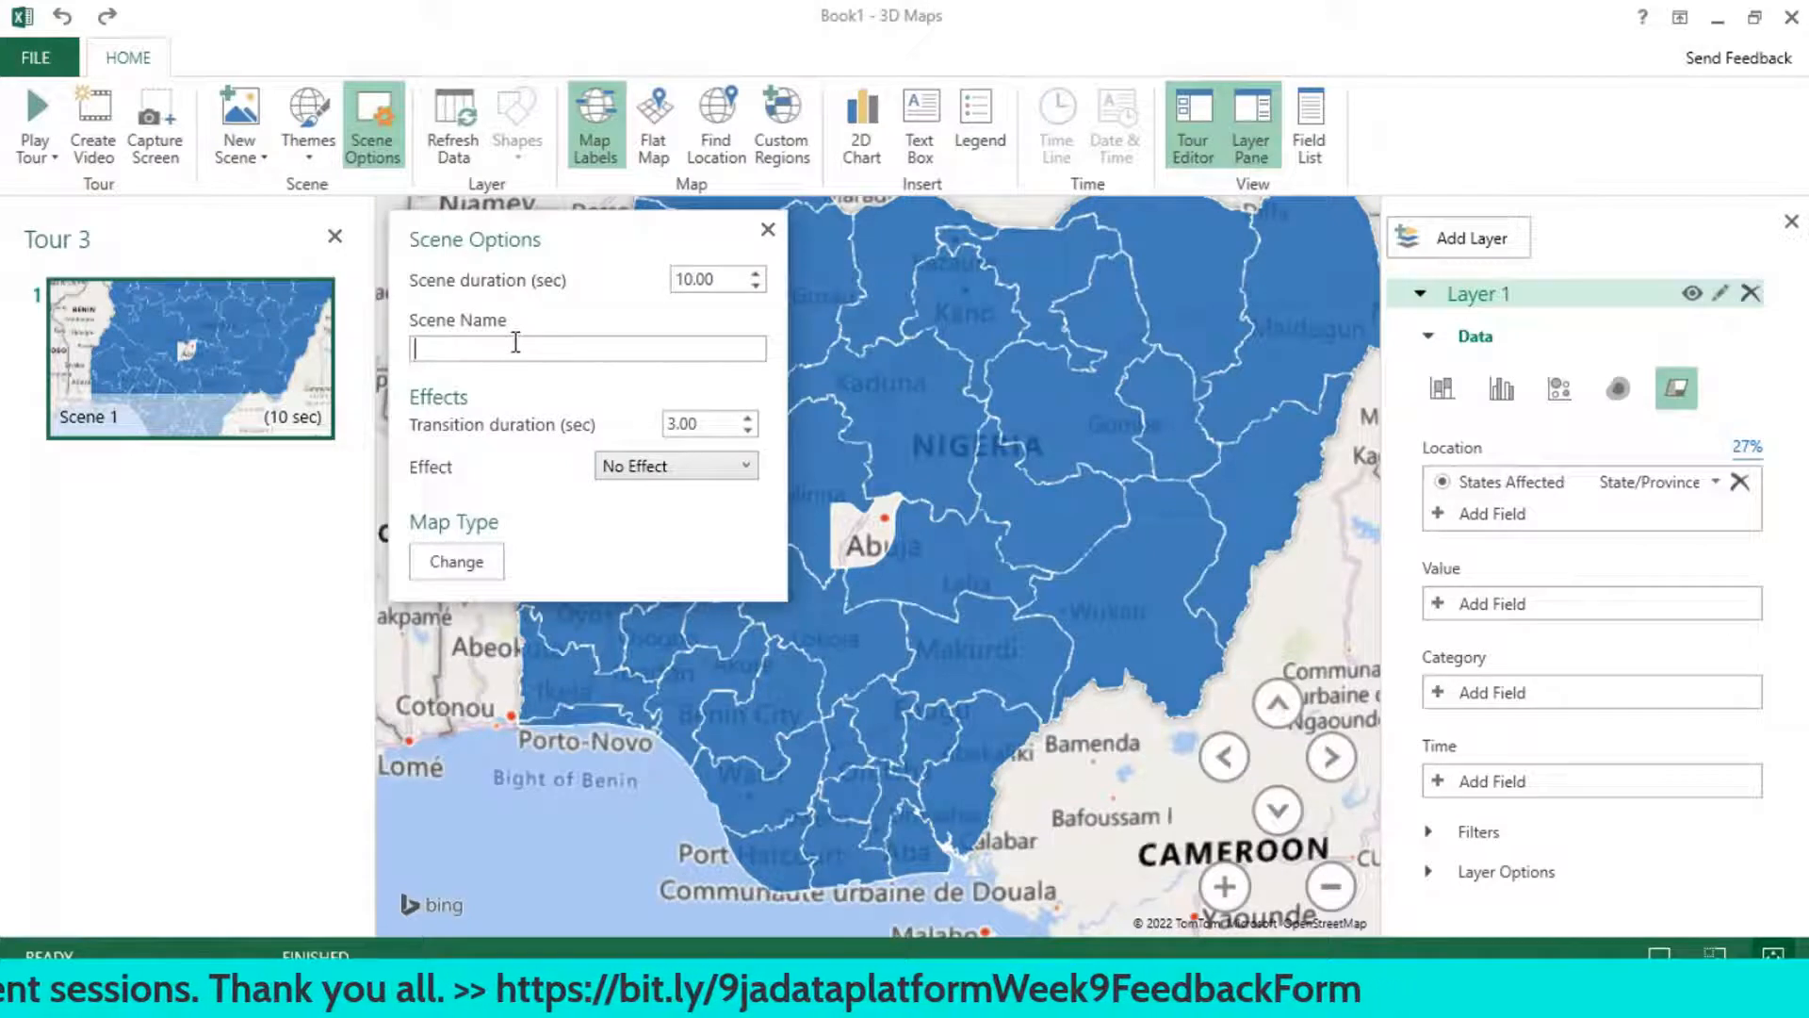
{"action": "type", "text": "A"}
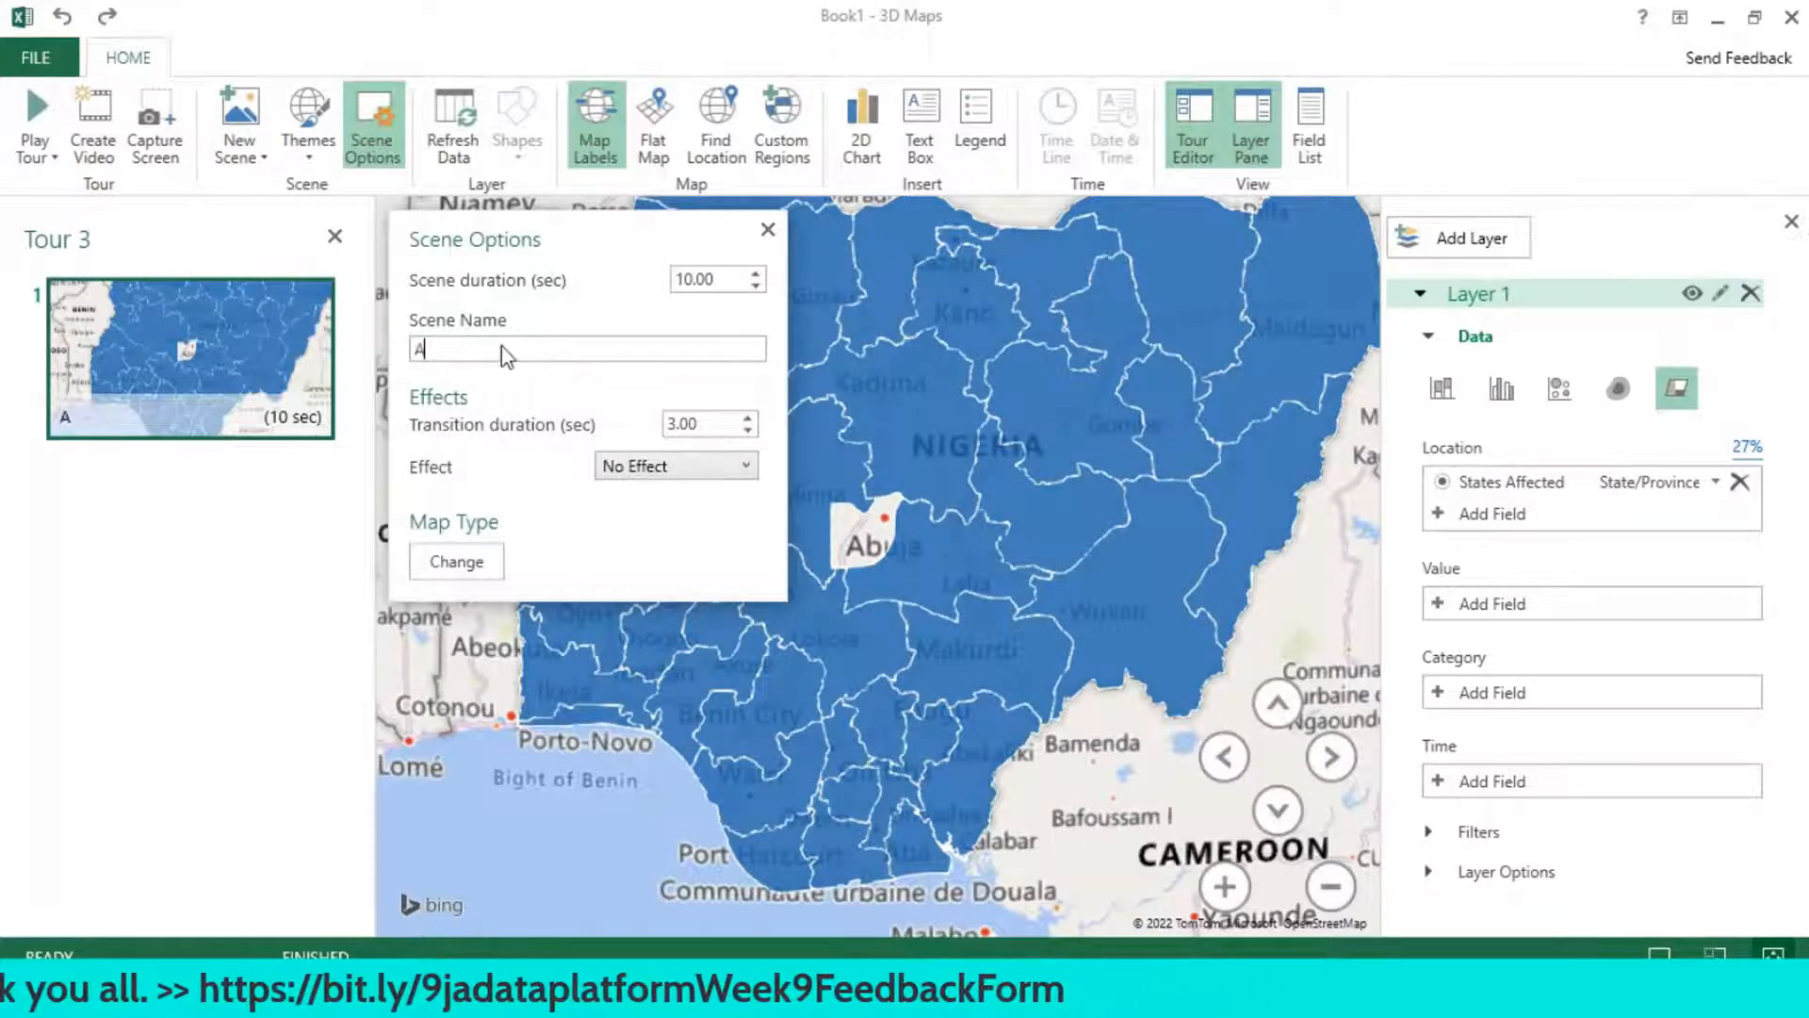
{"action": "type", "text": "ffect"}
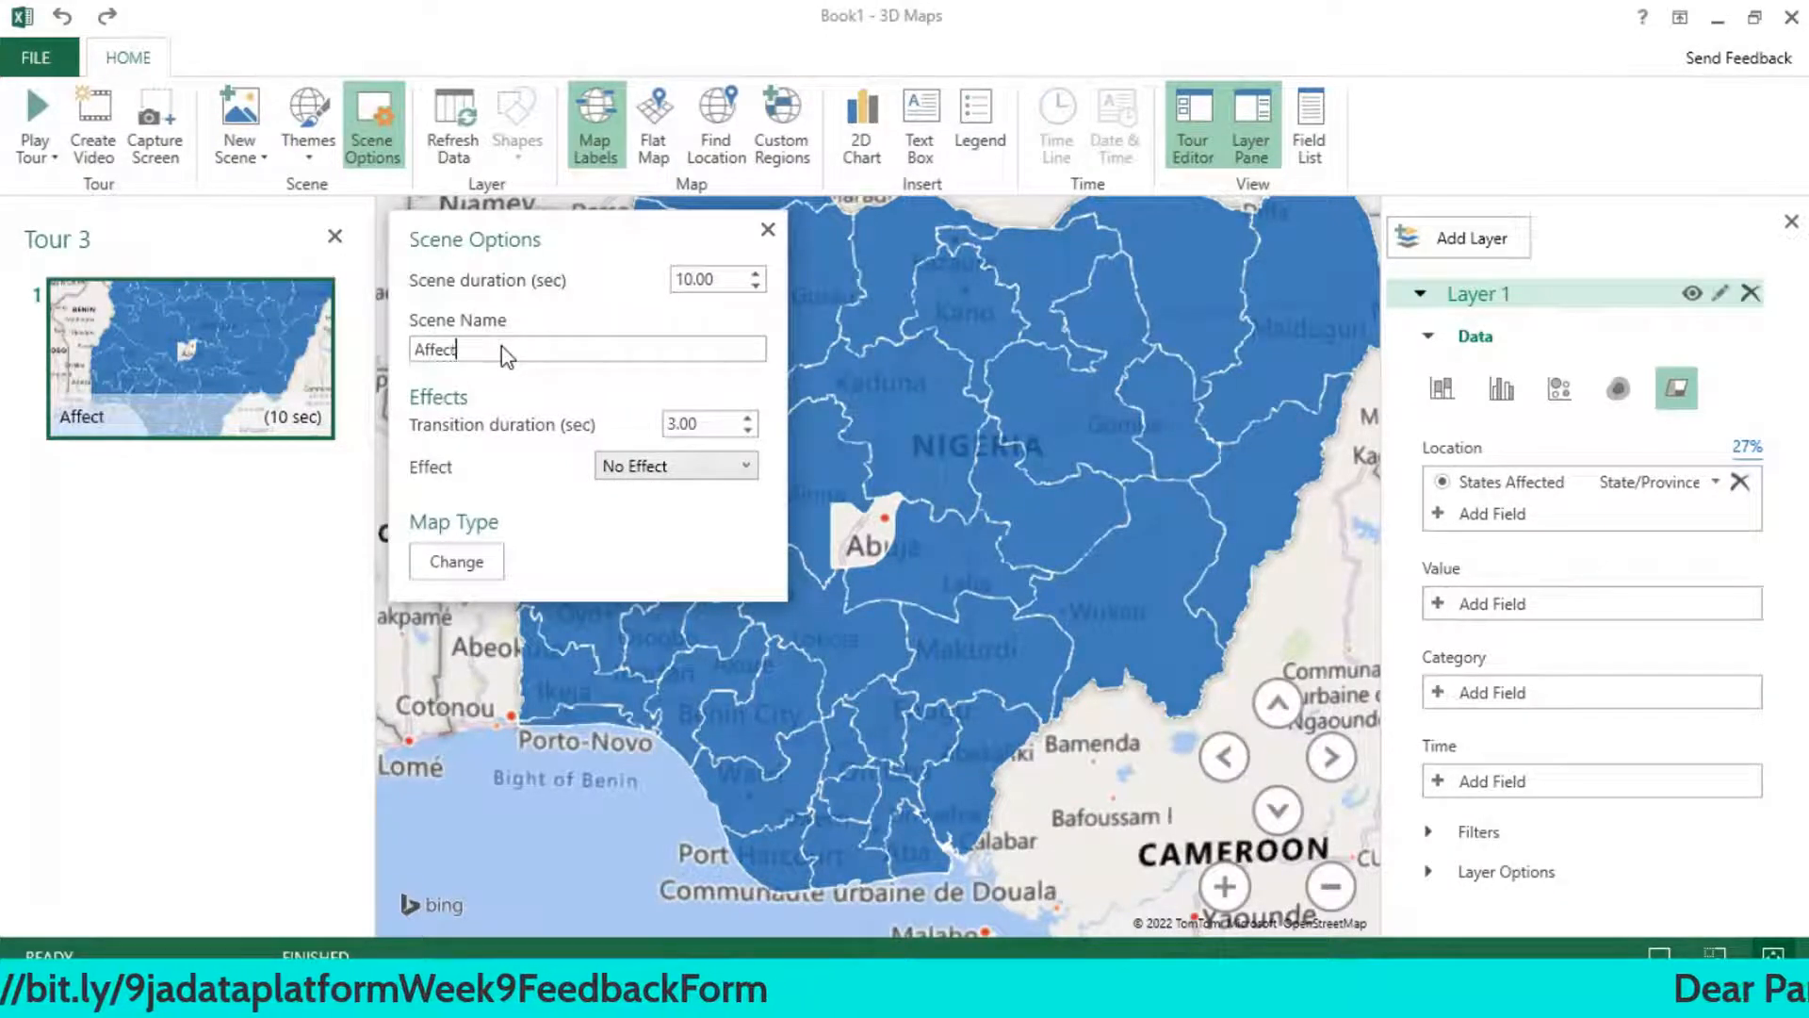
{"action": "type", "text": "ed State"}
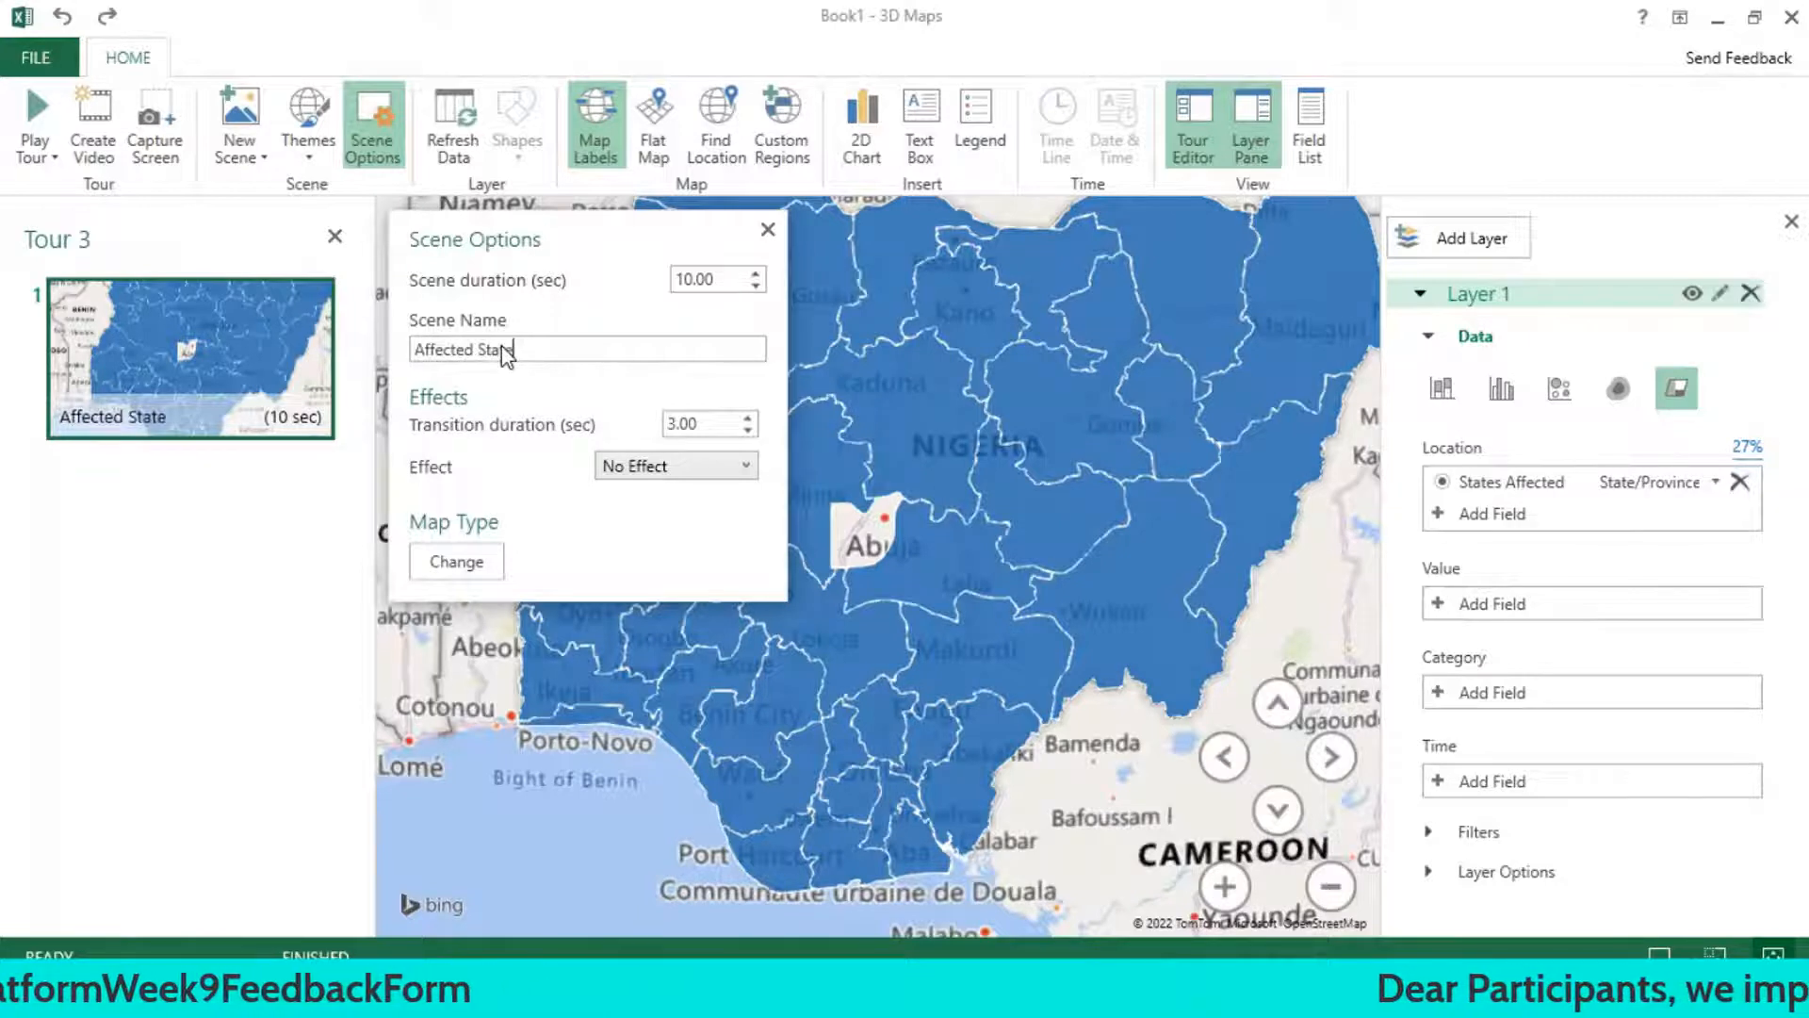
{"action": "left_click", "coordinate": [768, 229]}
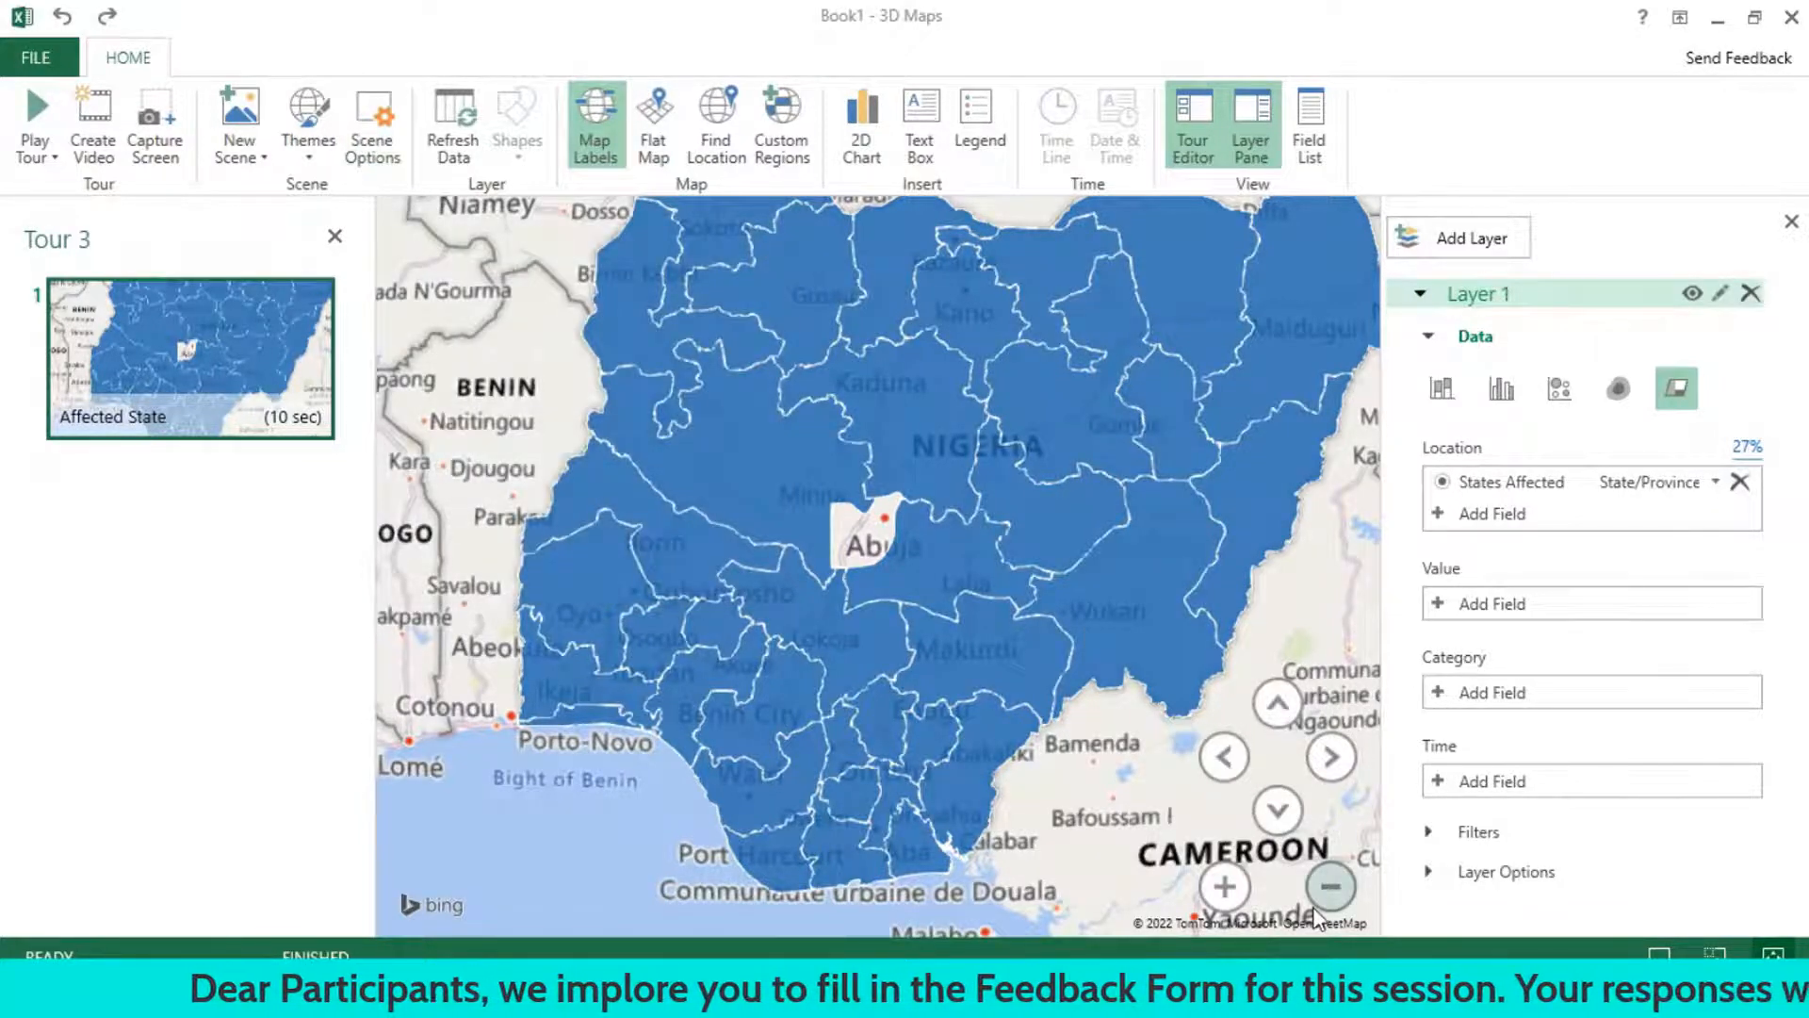
- Frame the whole of Nigeria in the Affected State scene and add a copy of it as a second scene
{"action": "left_click", "coordinate": [1331, 885]}
{"action": "left_click", "coordinate": [1331, 891]}
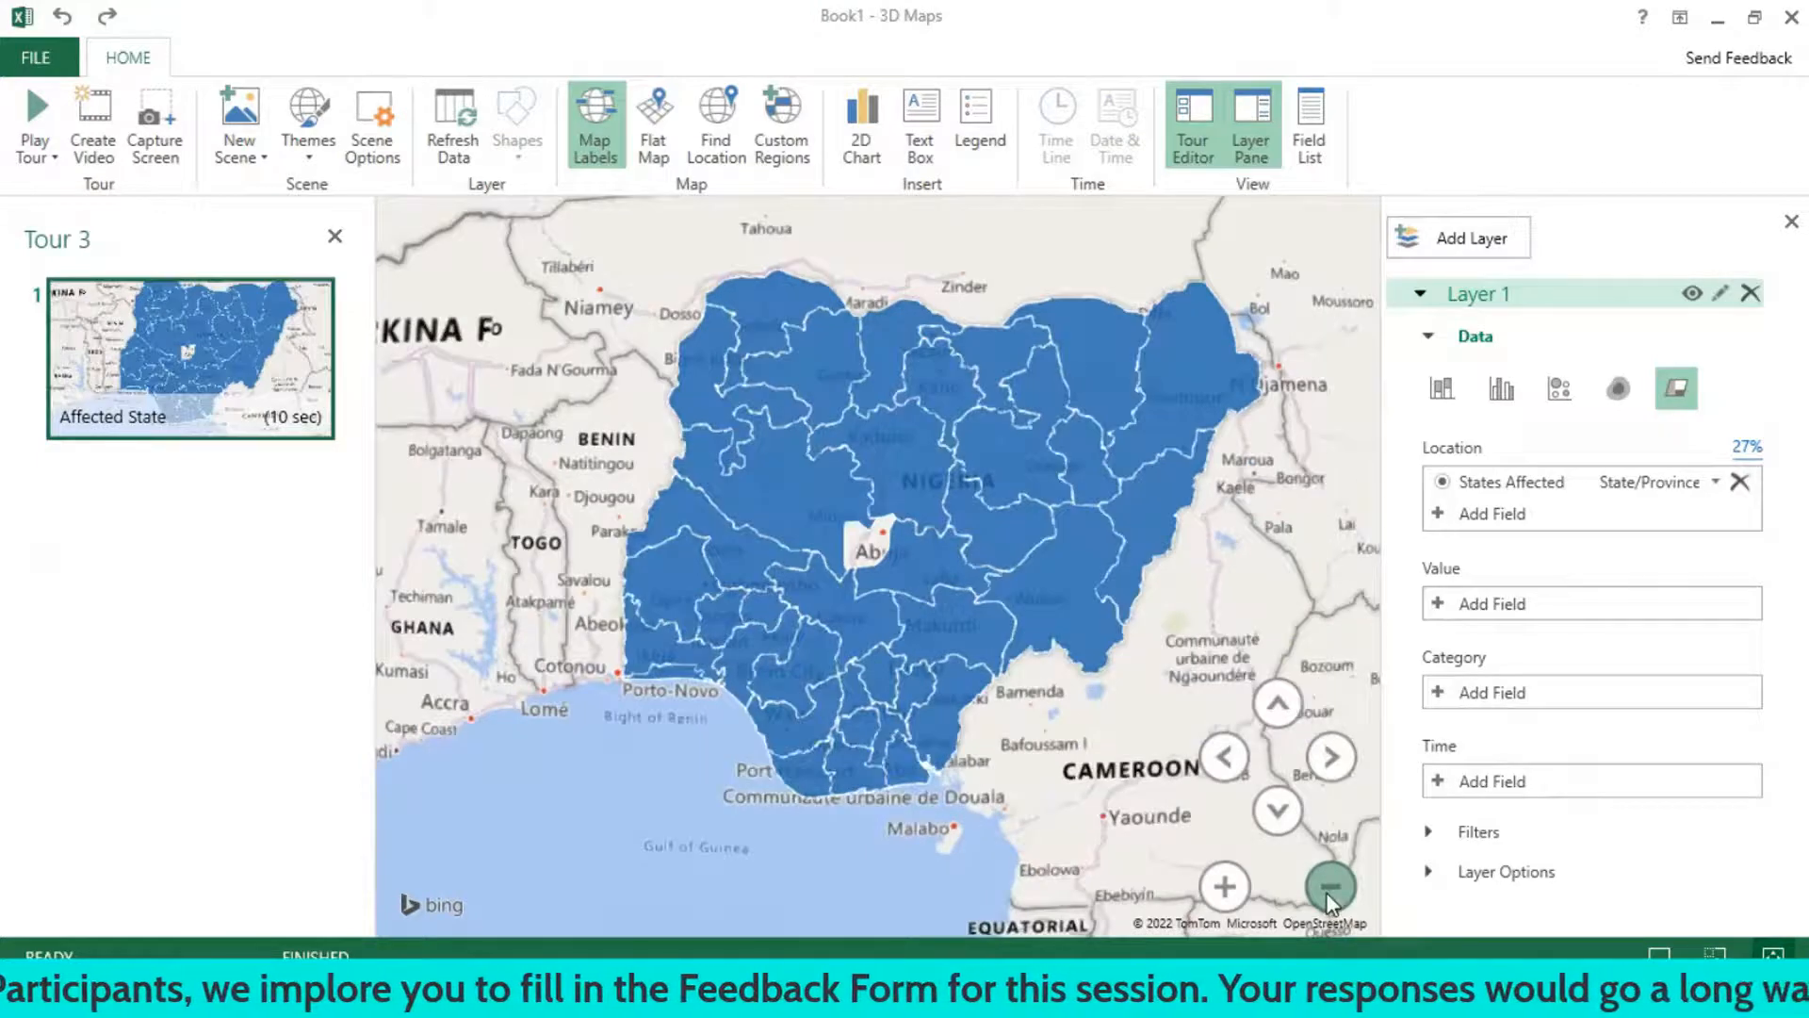
{"action": "left_click", "coordinate": [1331, 891]}
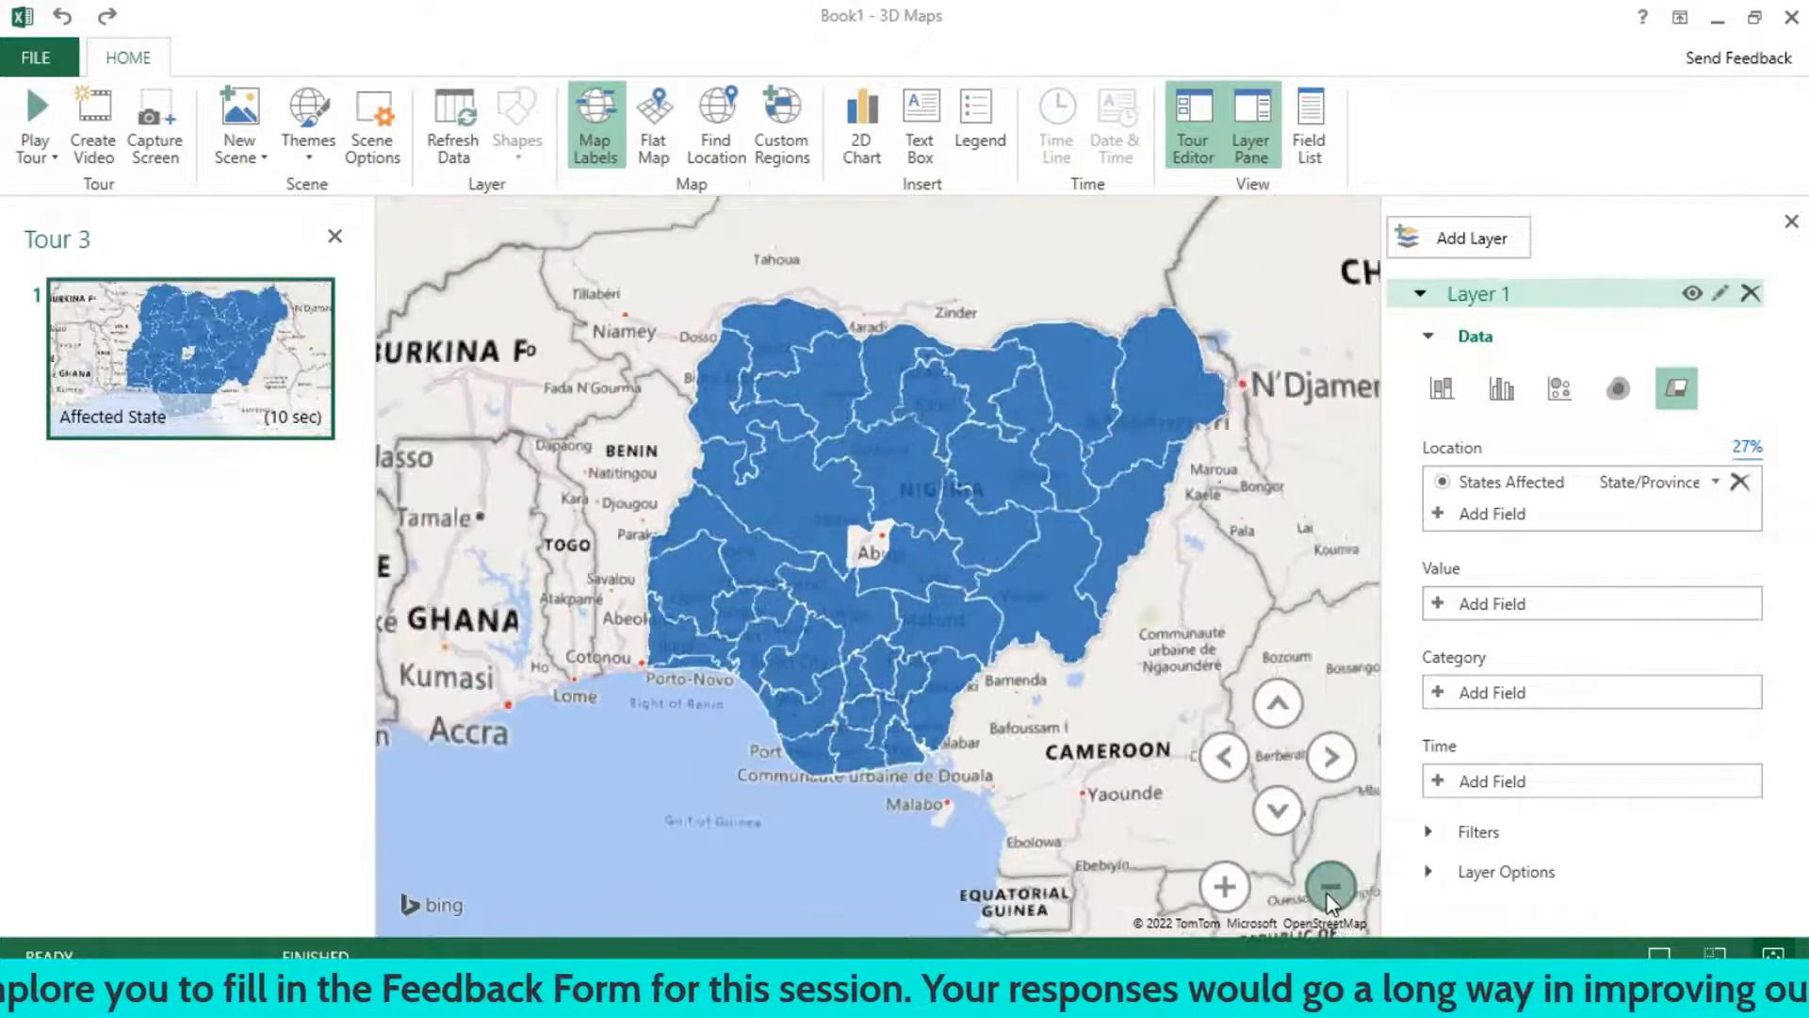
{"action": "left_click", "coordinate": [1330, 890]}
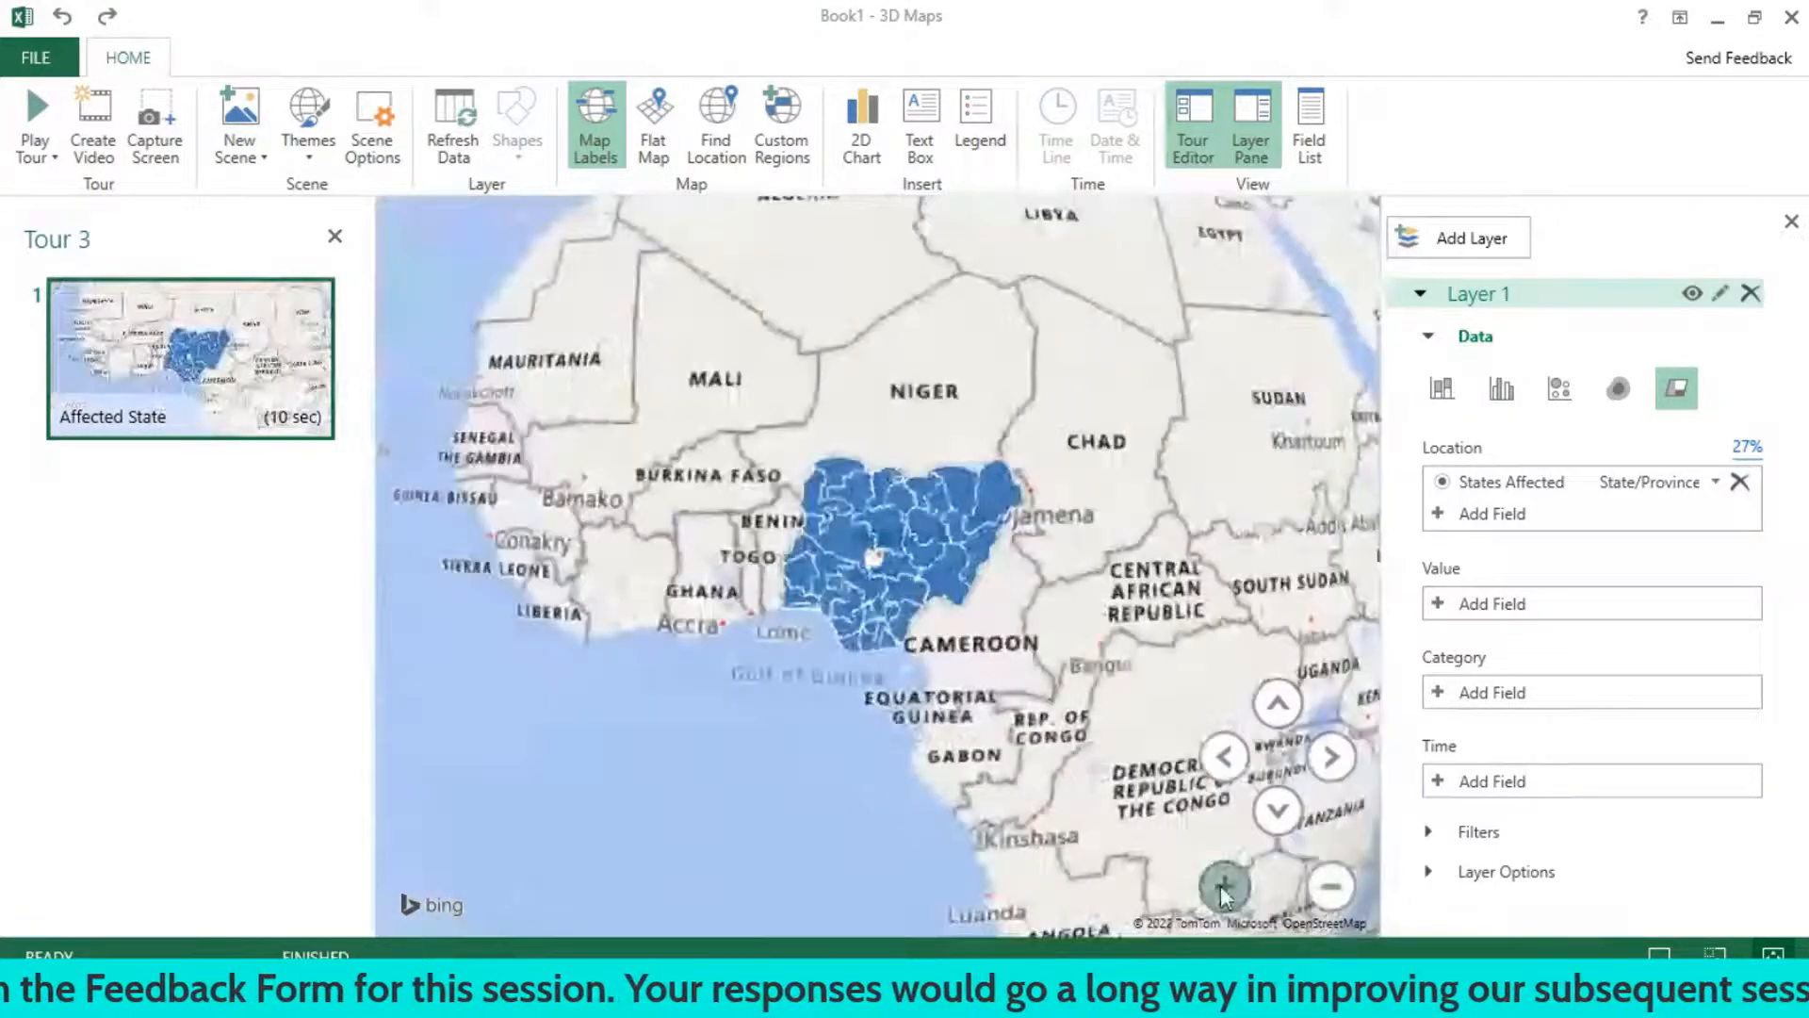
{"action": "left_click", "coordinate": [1222, 888]}
{"action": "left_click", "coordinate": [1222, 886]}
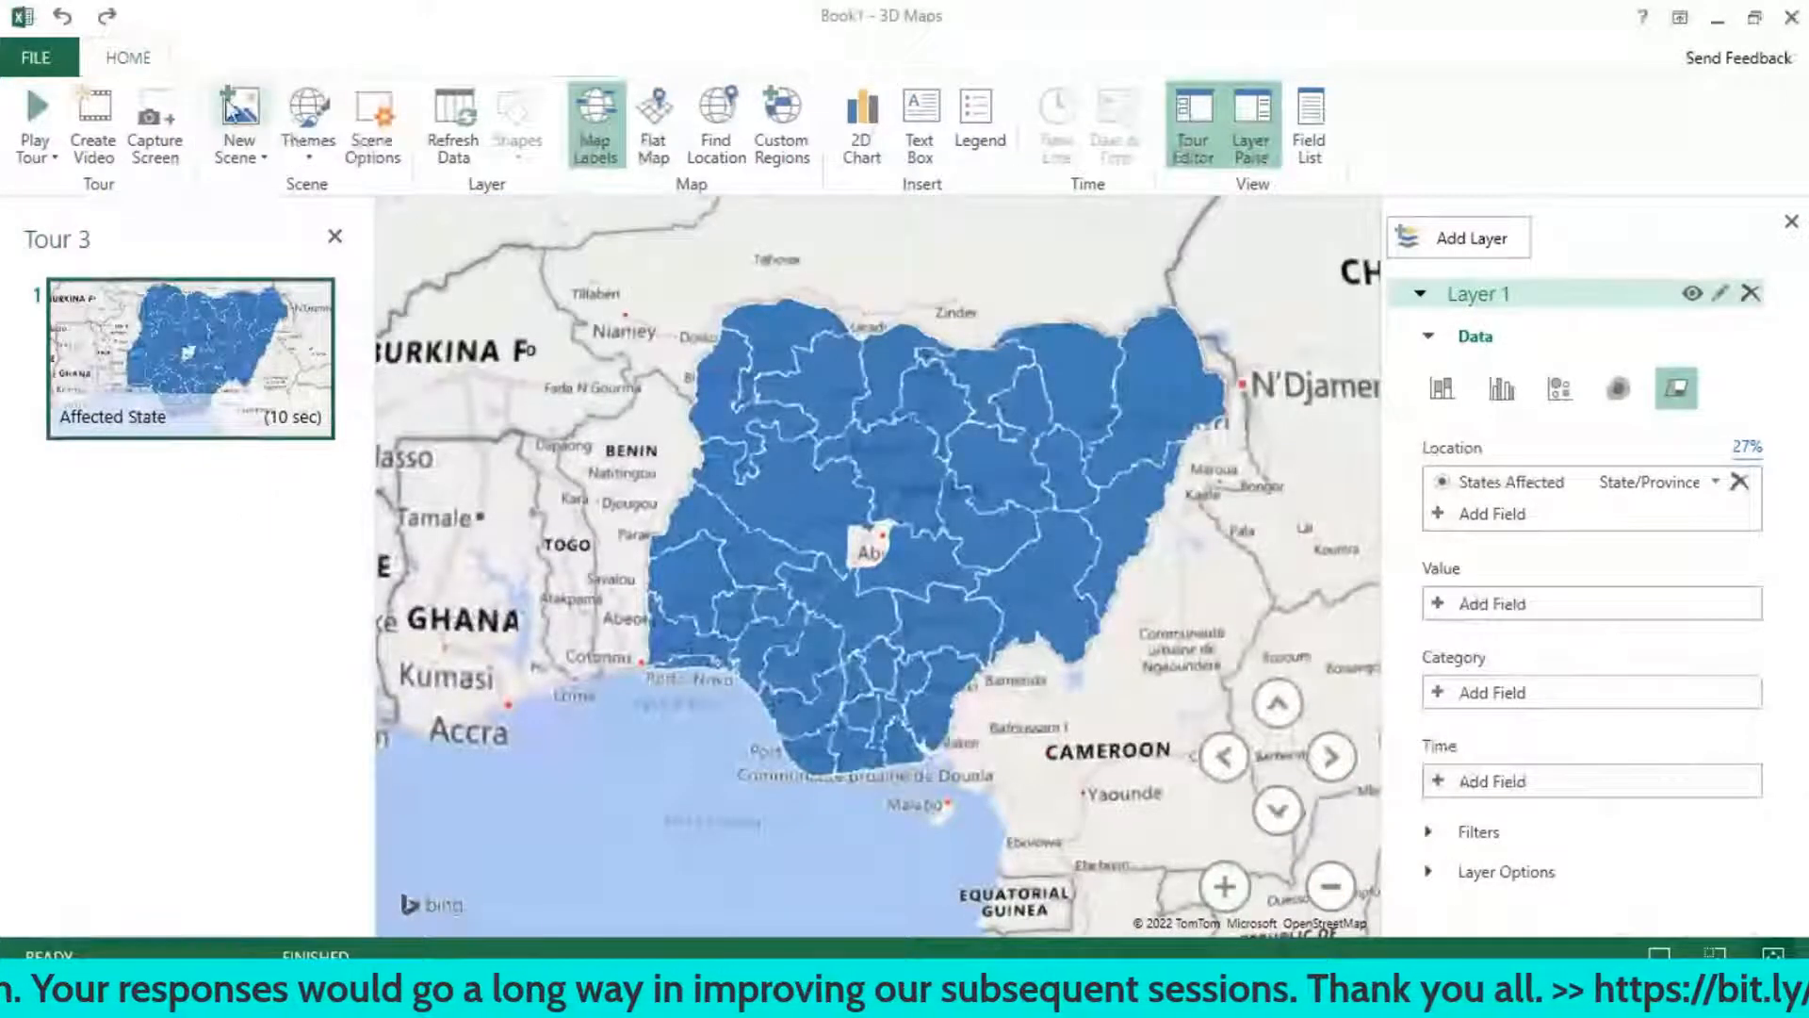
{"action": "left_click", "coordinate": [240, 151]}
{"action": "left_click", "coordinate": [433, 222]}
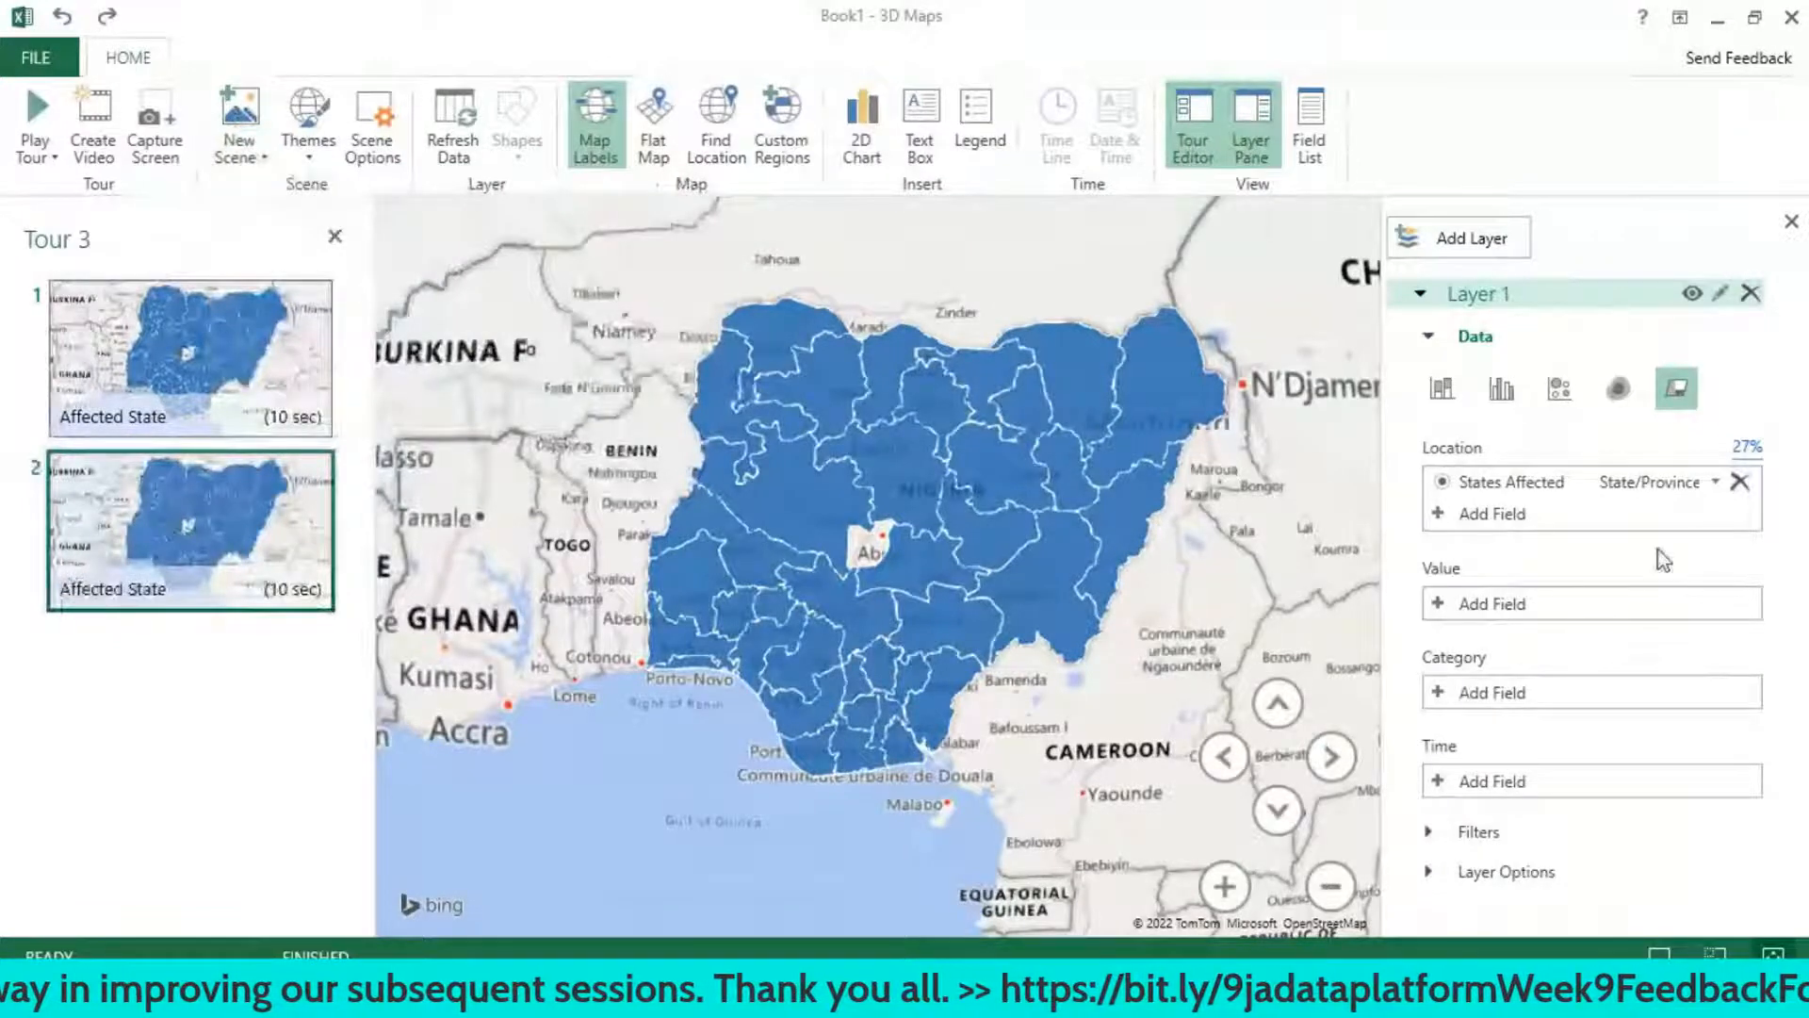
- Change the second scene's Layer 1 to stacked columns with No. of Cases (Lab Confirmed) as the height
{"action": "left_click", "coordinate": [1441, 388]}
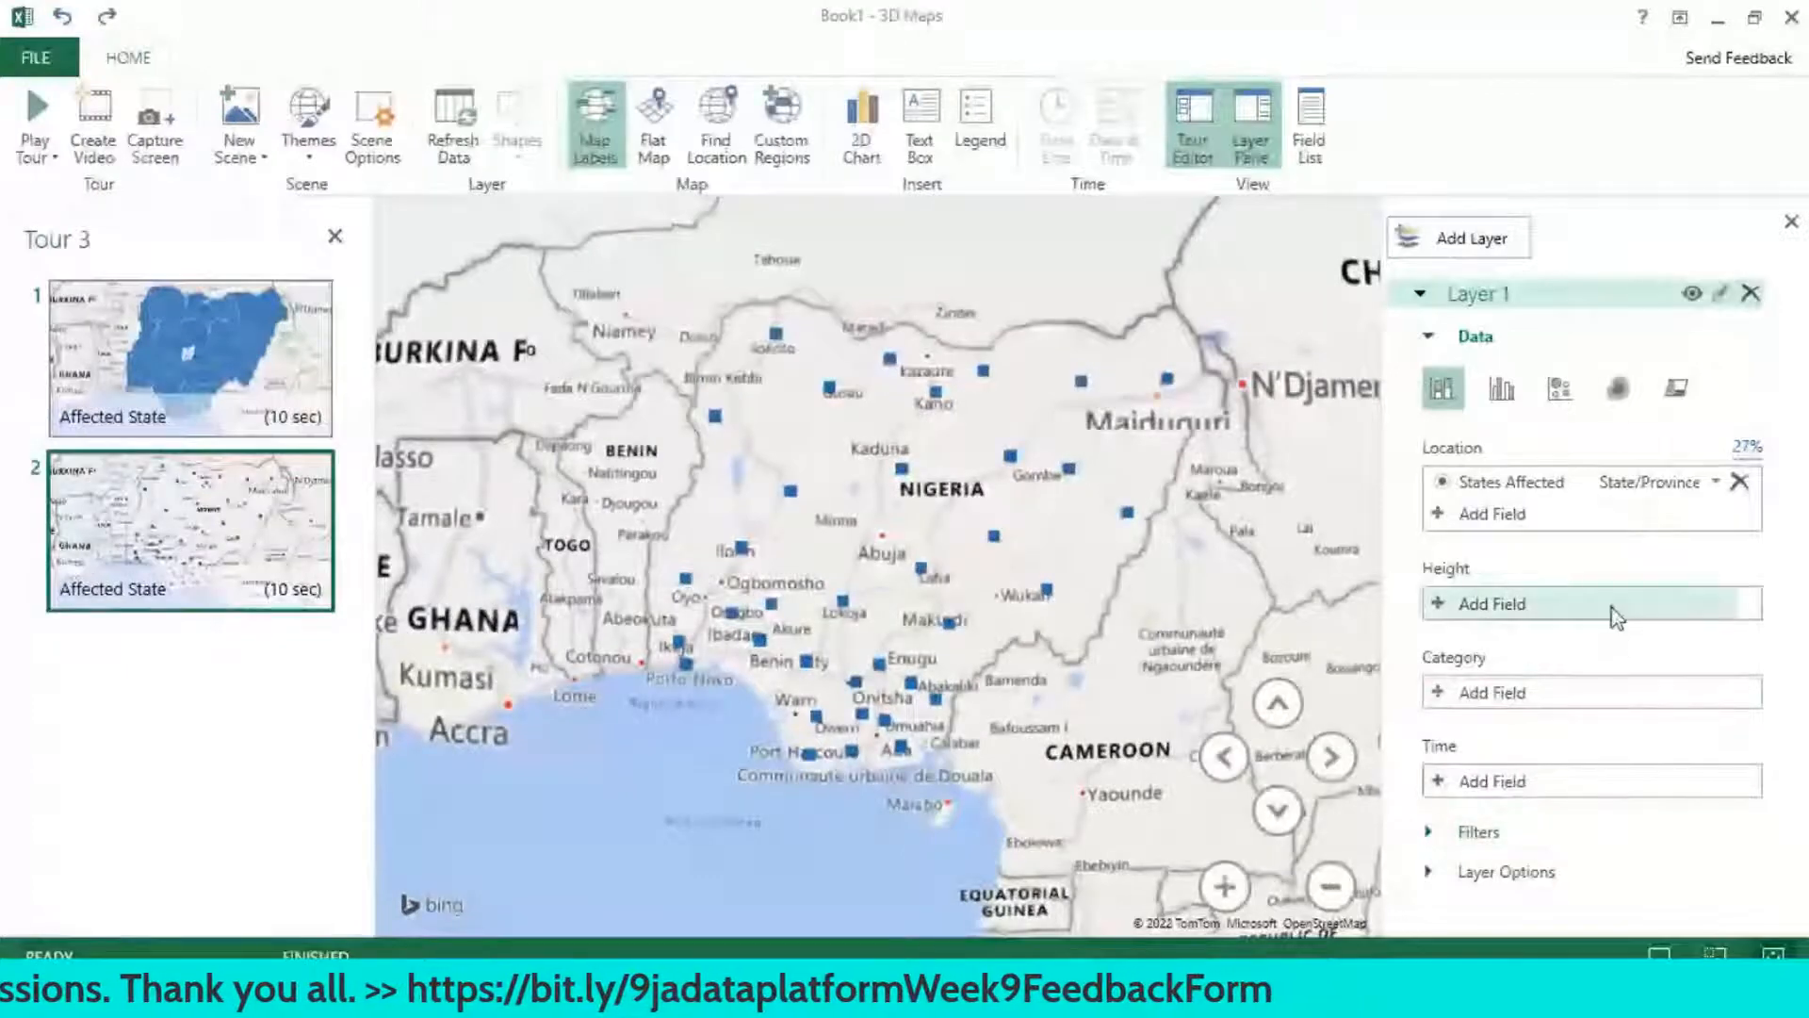
{"action": "left_click", "coordinate": [1569, 605]}
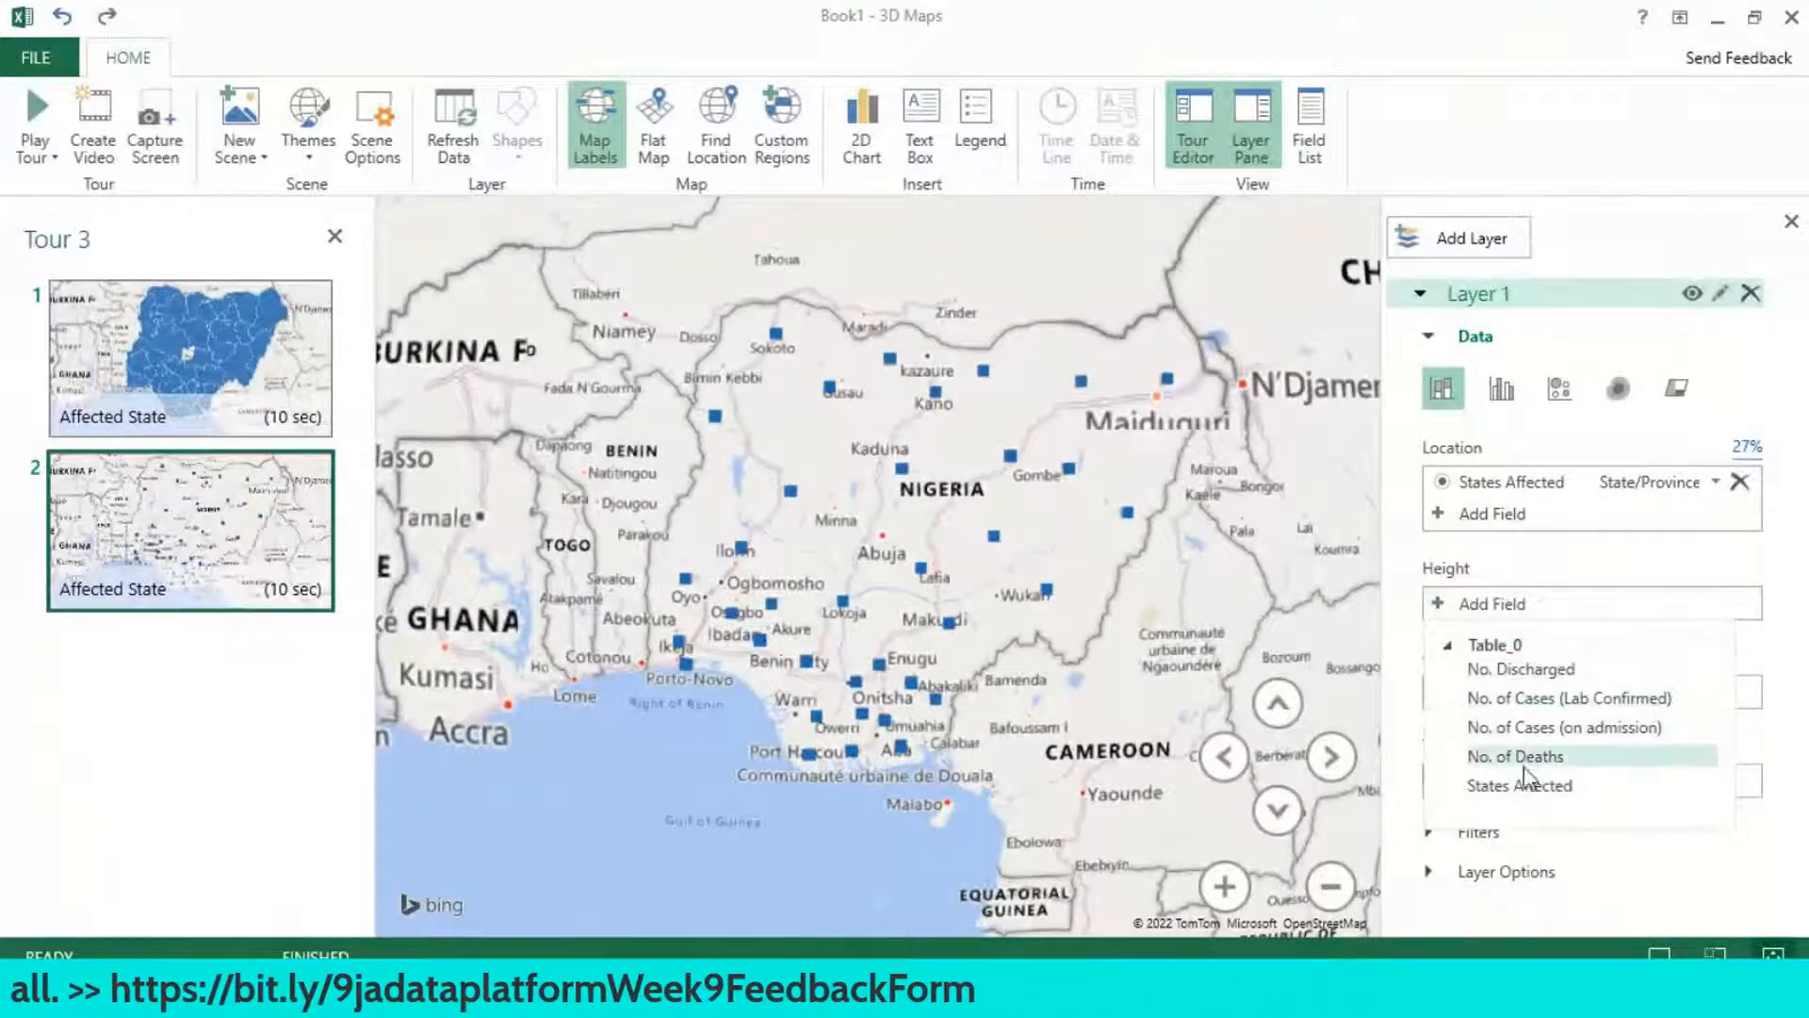
{"action": "left_click", "coordinate": [1553, 701]}
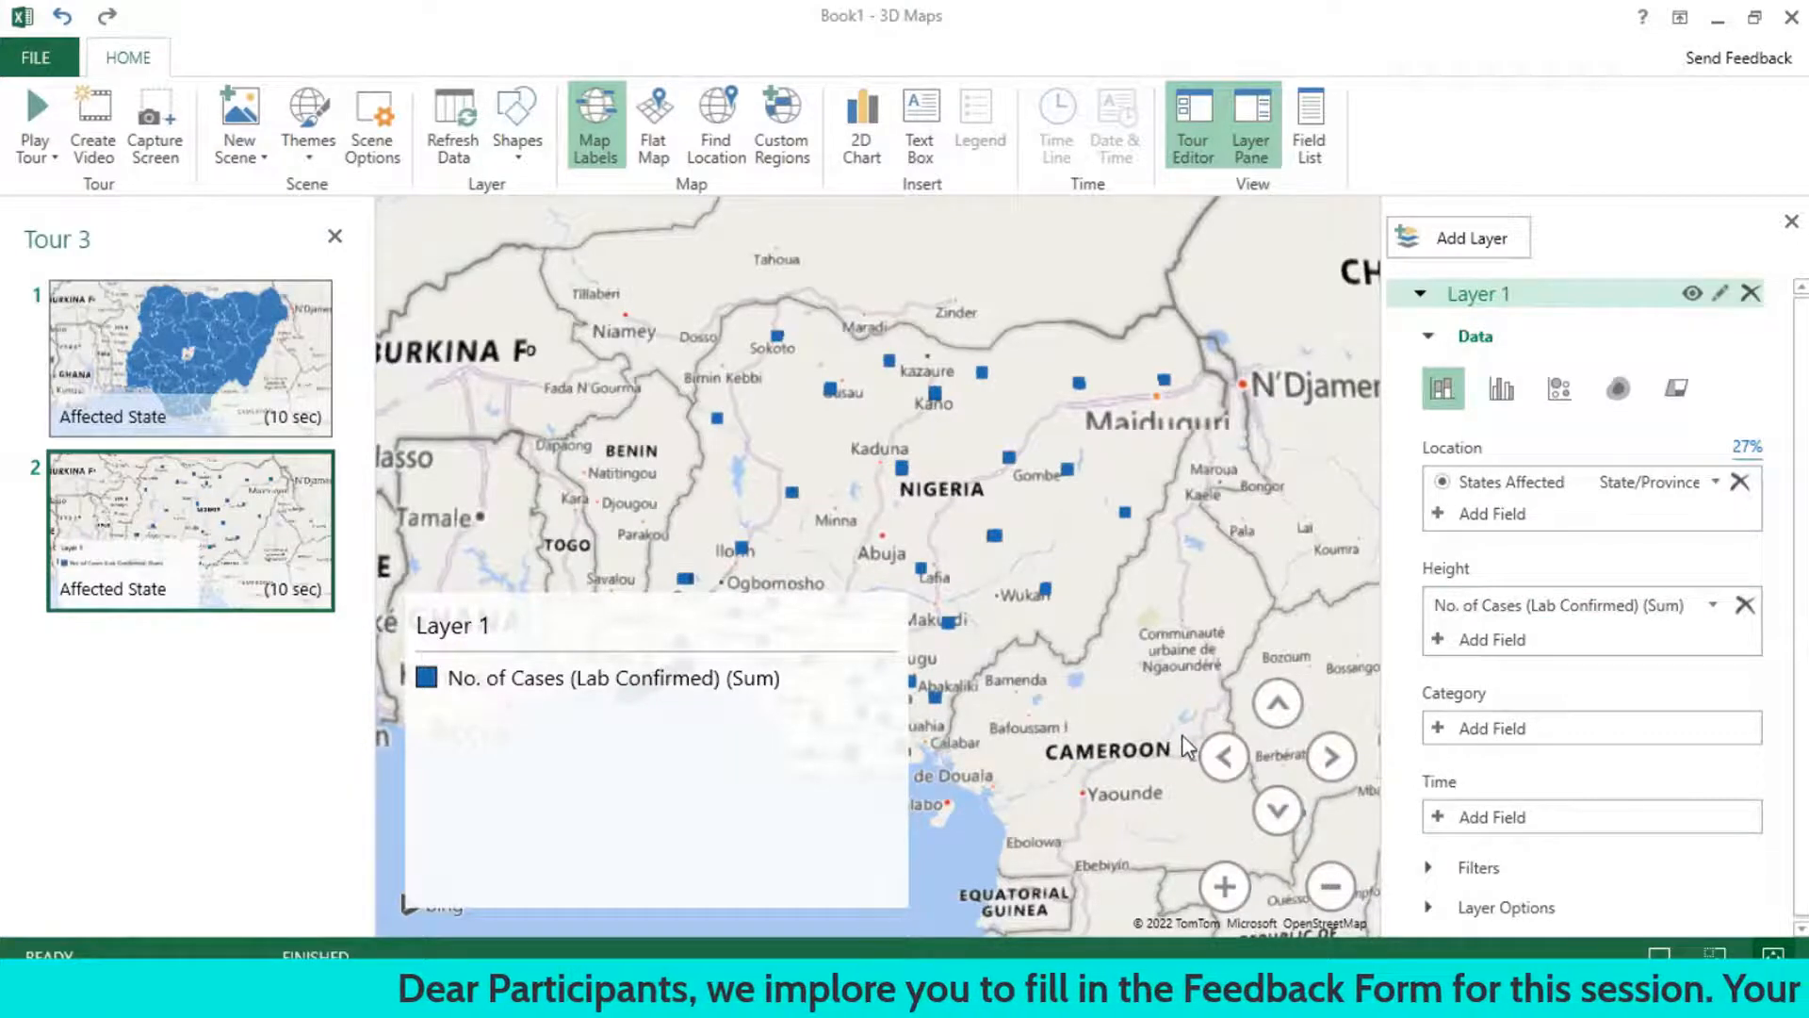
- Tilt the second scene's map so the case columns stand up, and switch it to a flat map
{"action": "left_click_drag", "start_coordinate": [1230, 695], "coordinate": [1130, 587]}
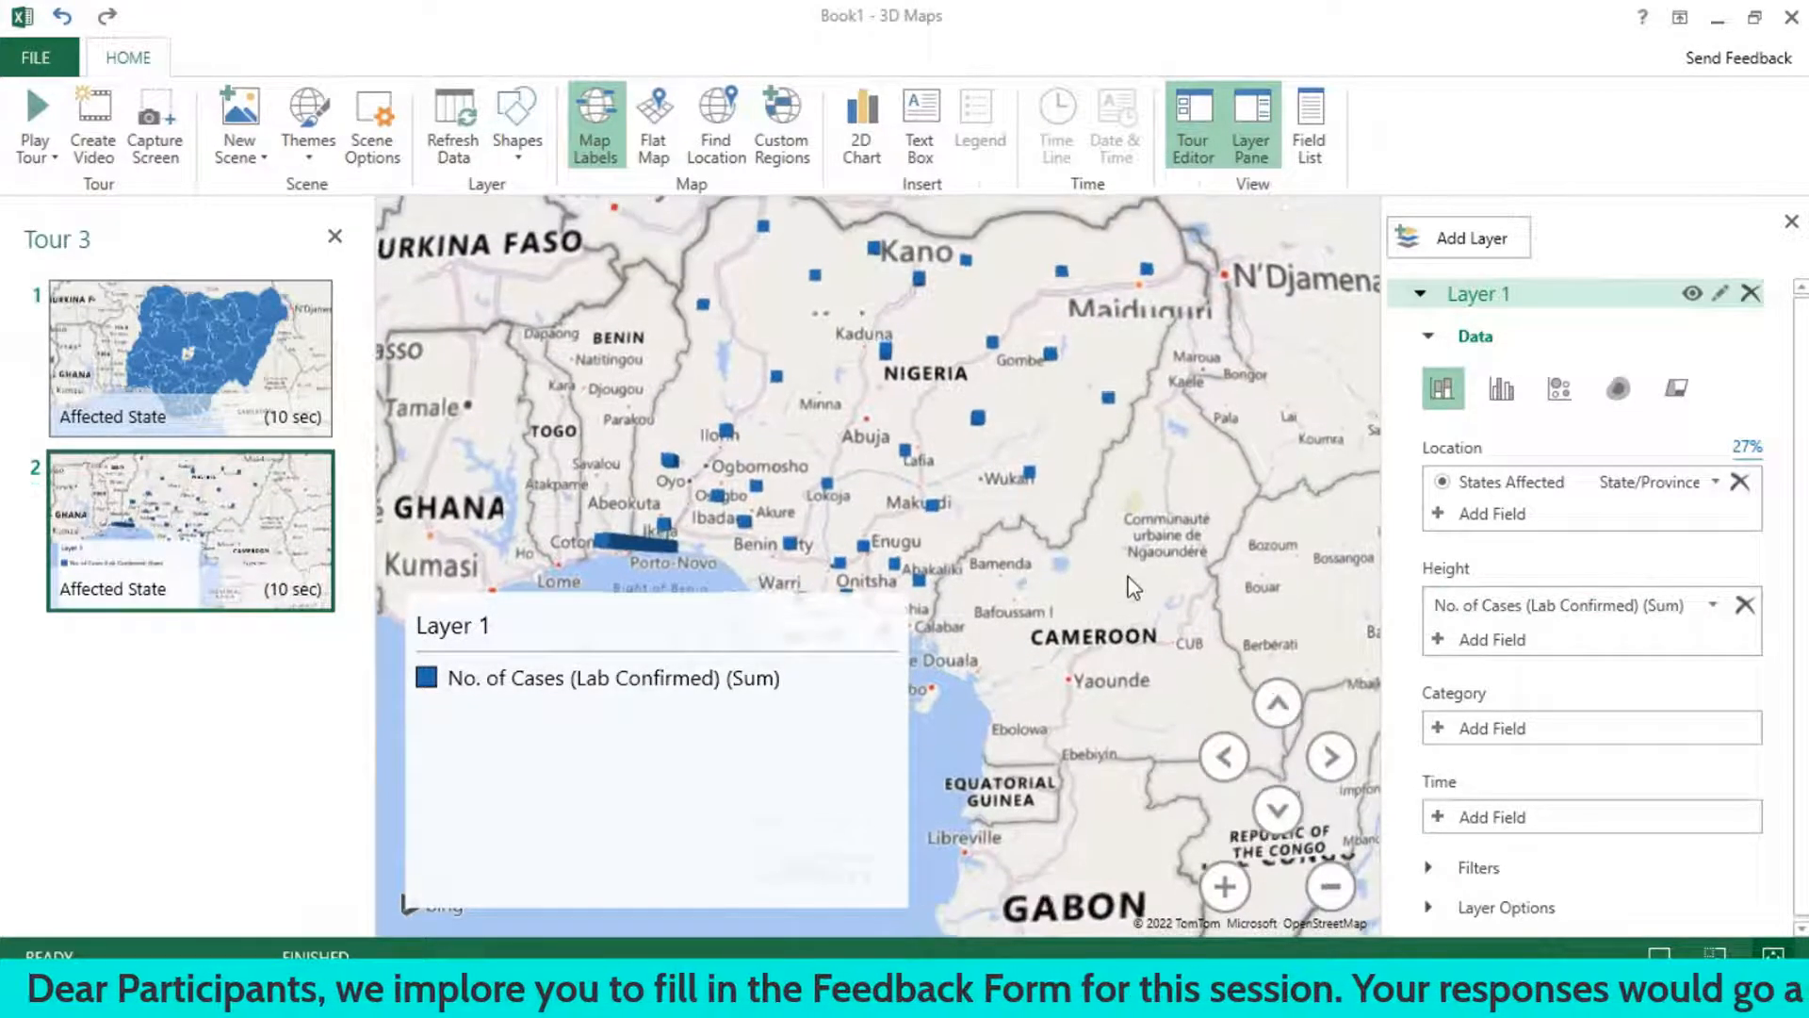
{"action": "left_click", "coordinate": [1276, 812]}
{"action": "left_click", "coordinate": [1269, 820]}
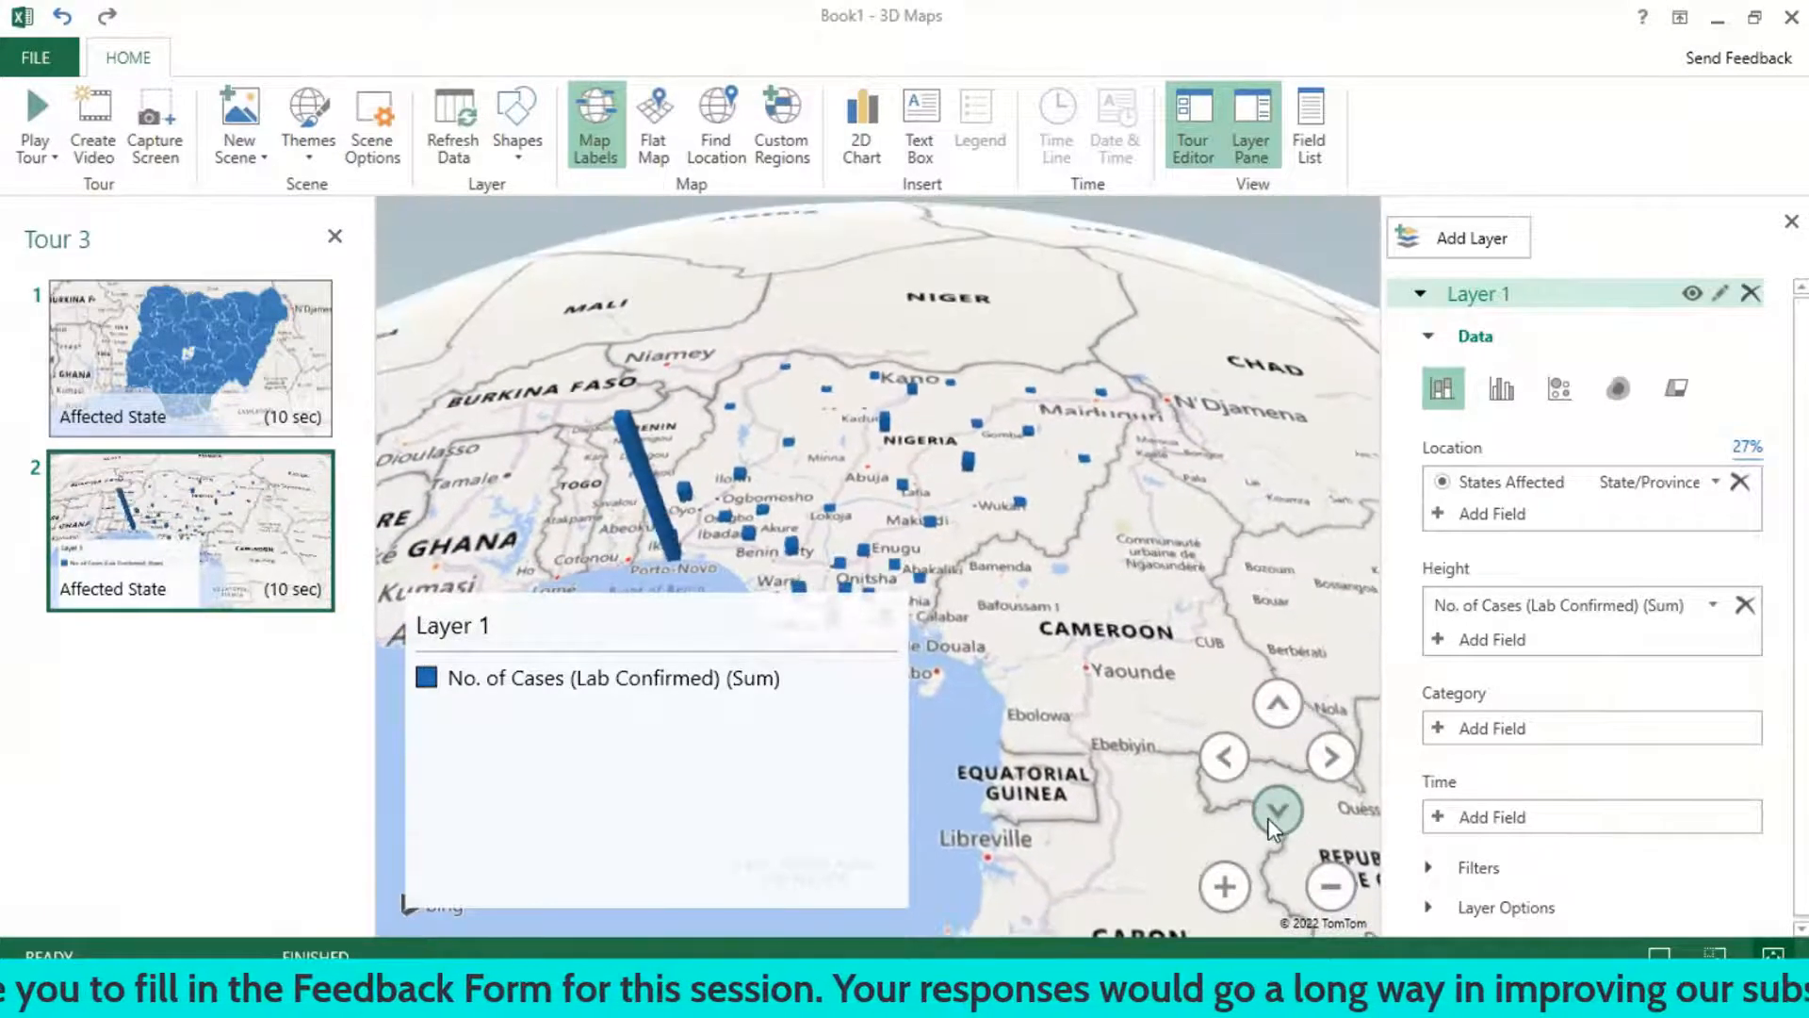
{"action": "left_click", "coordinate": [1278, 704]}
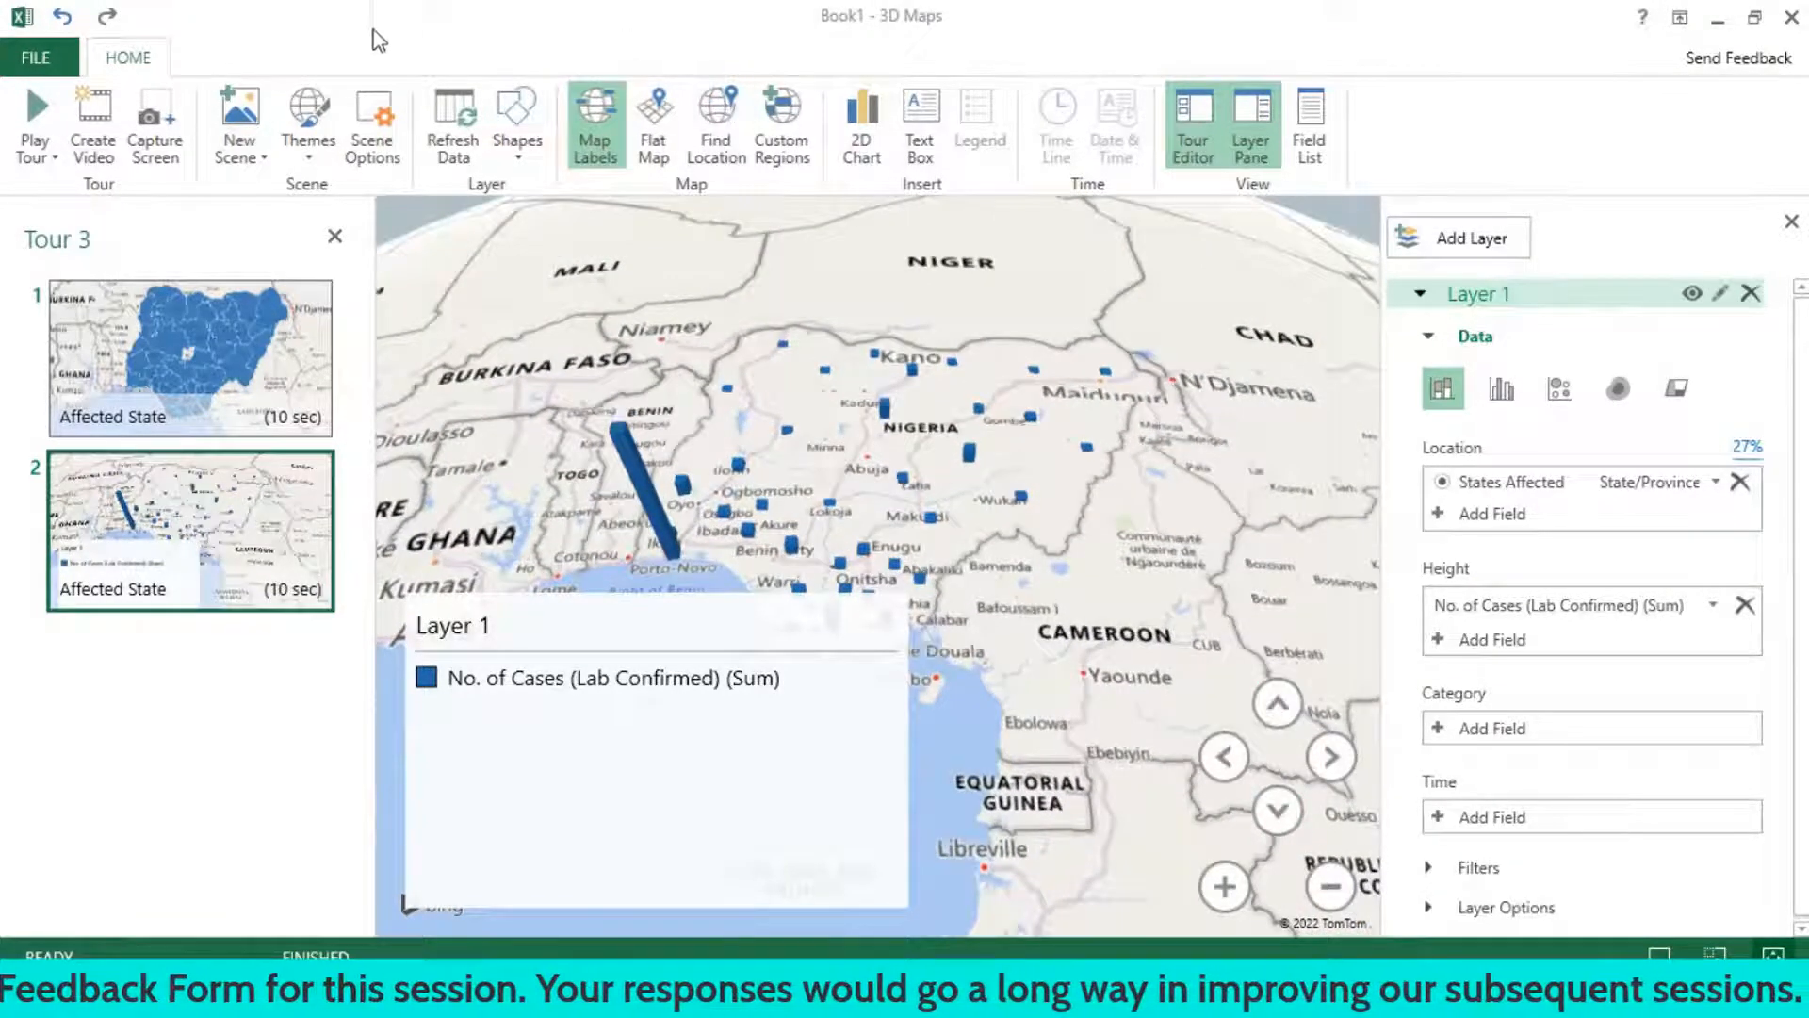
{"action": "left_click", "coordinate": [648, 116]}
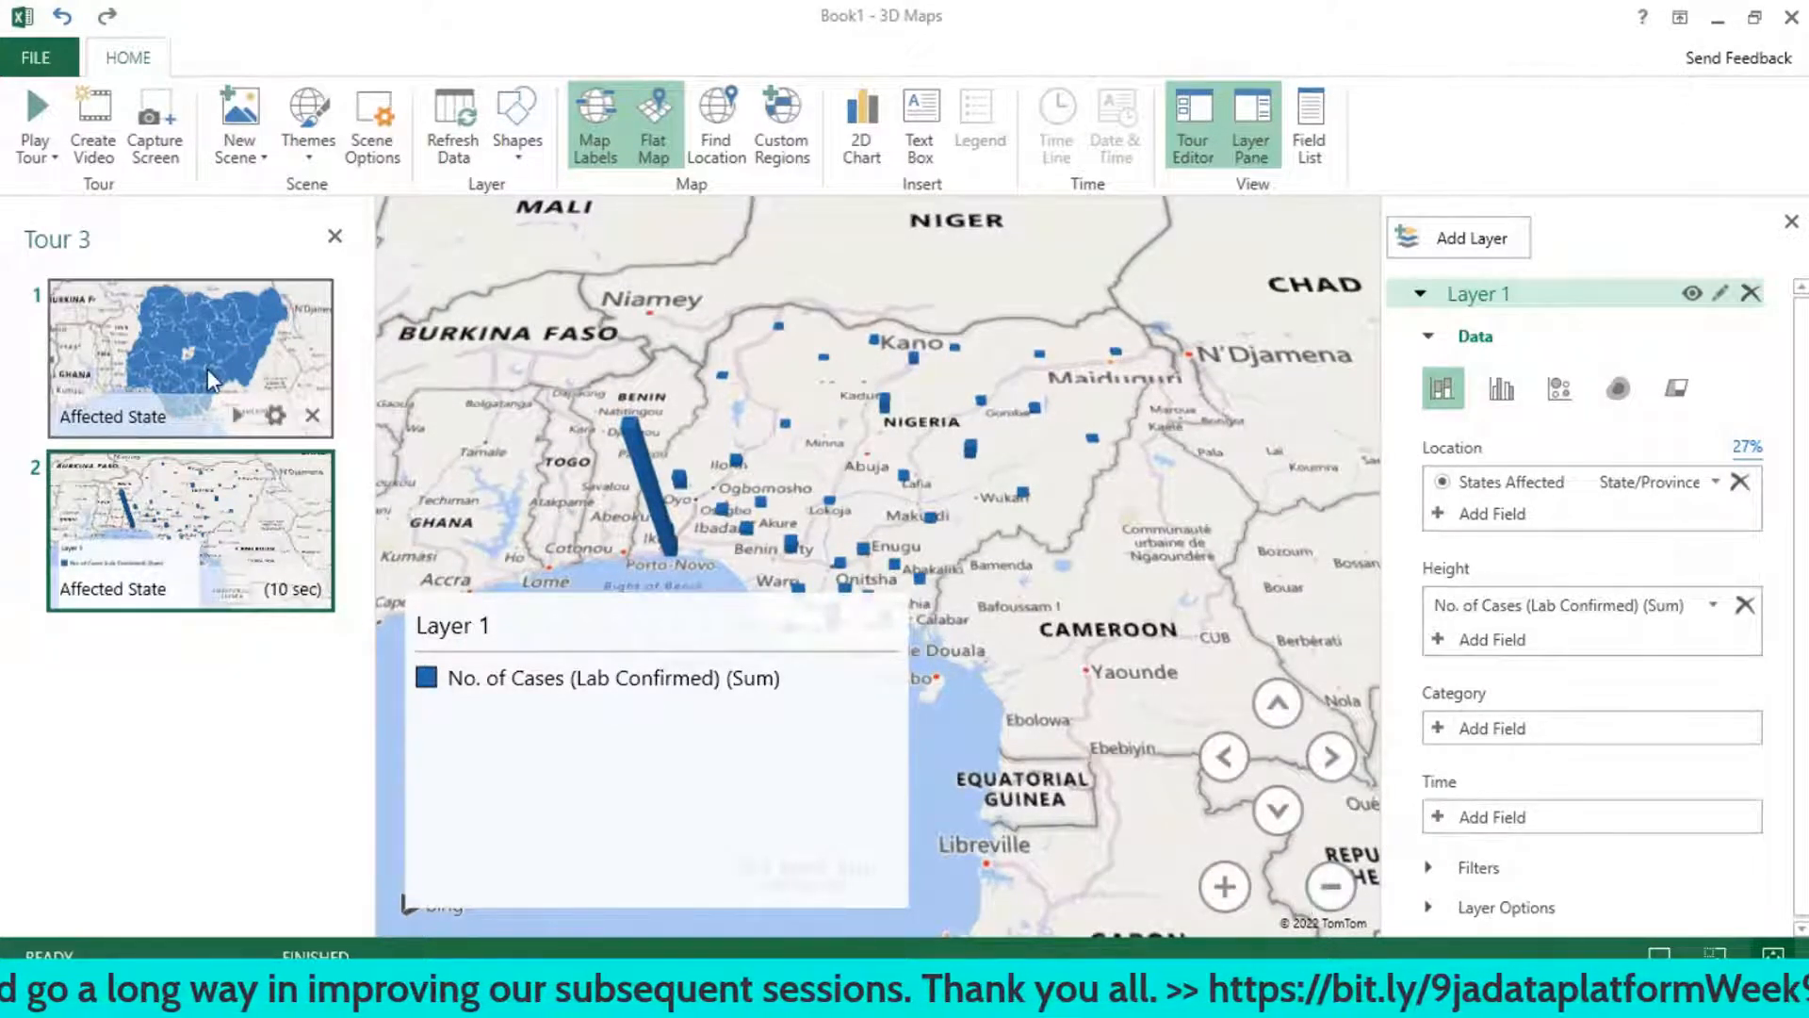
- Rename the second scene "No. Of Lab Confirmed Cases" and delete the Layer 1 legend from its map
{"action": "mouse_move", "coordinate": [243, 546]}
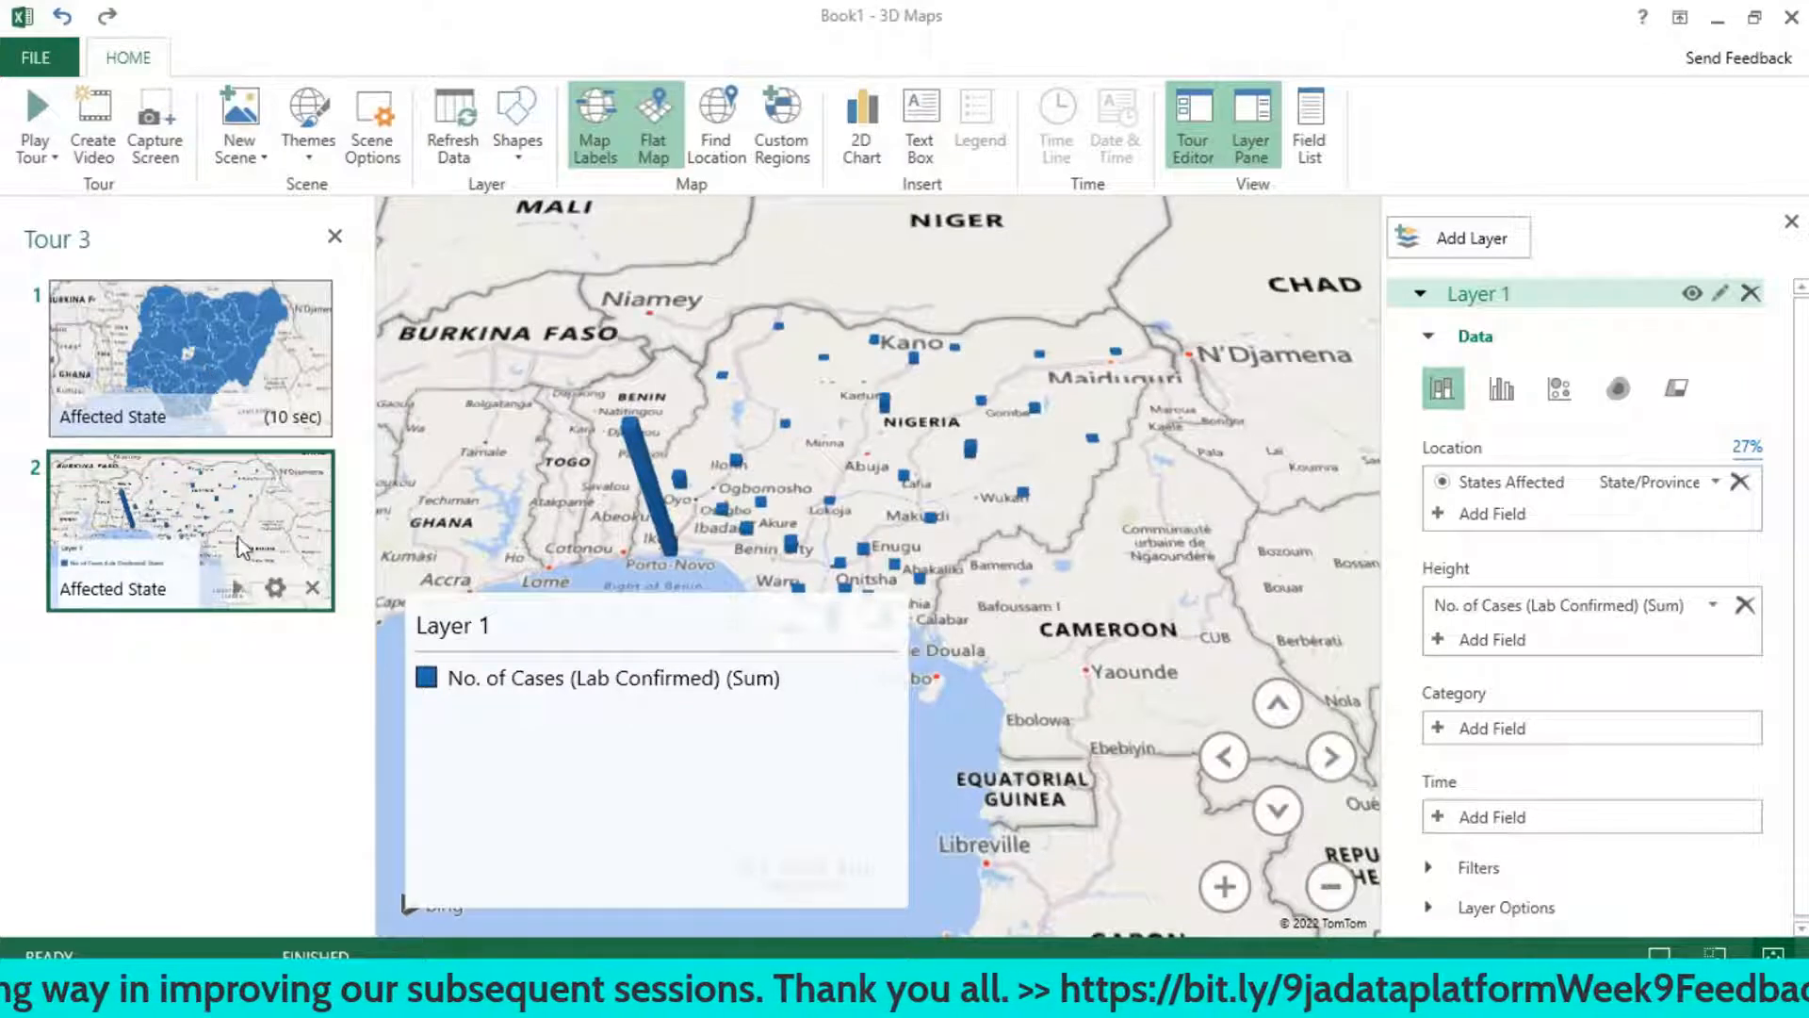
{"action": "left_click", "coordinate": [275, 588]}
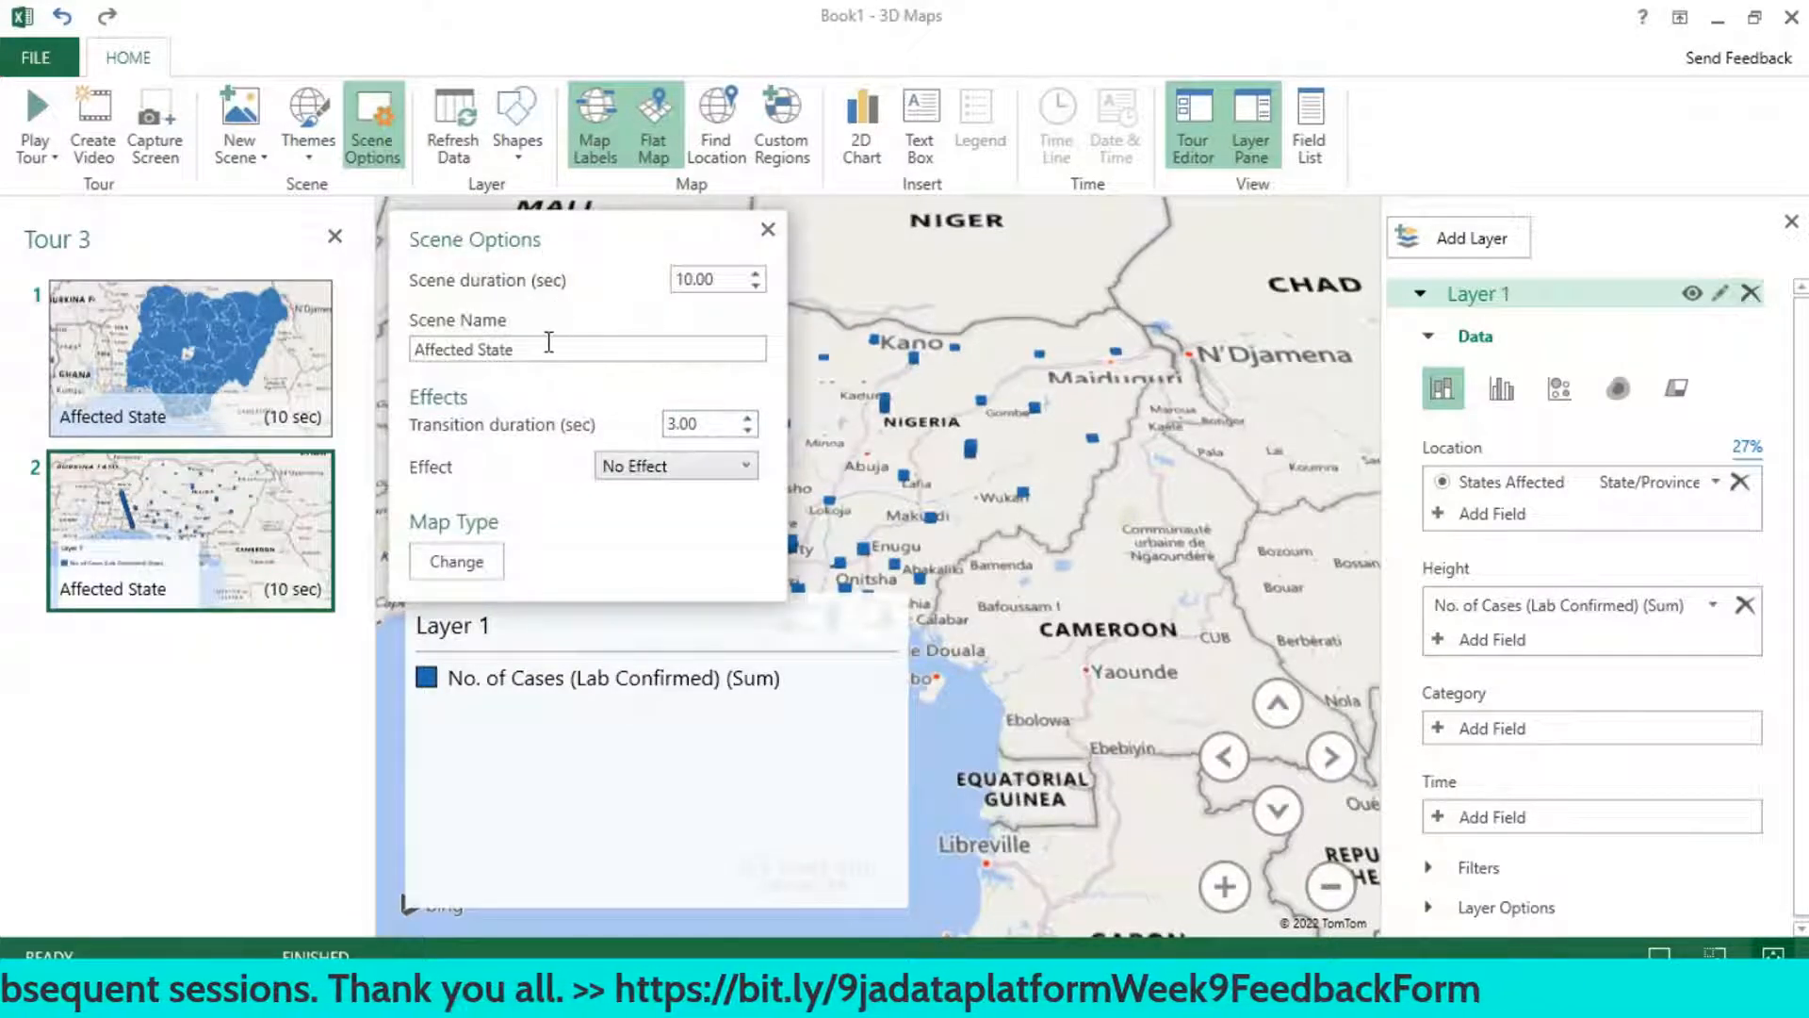
{"action": "left_click_drag", "start_coordinate": [549, 342], "coordinate": [147, 283]}
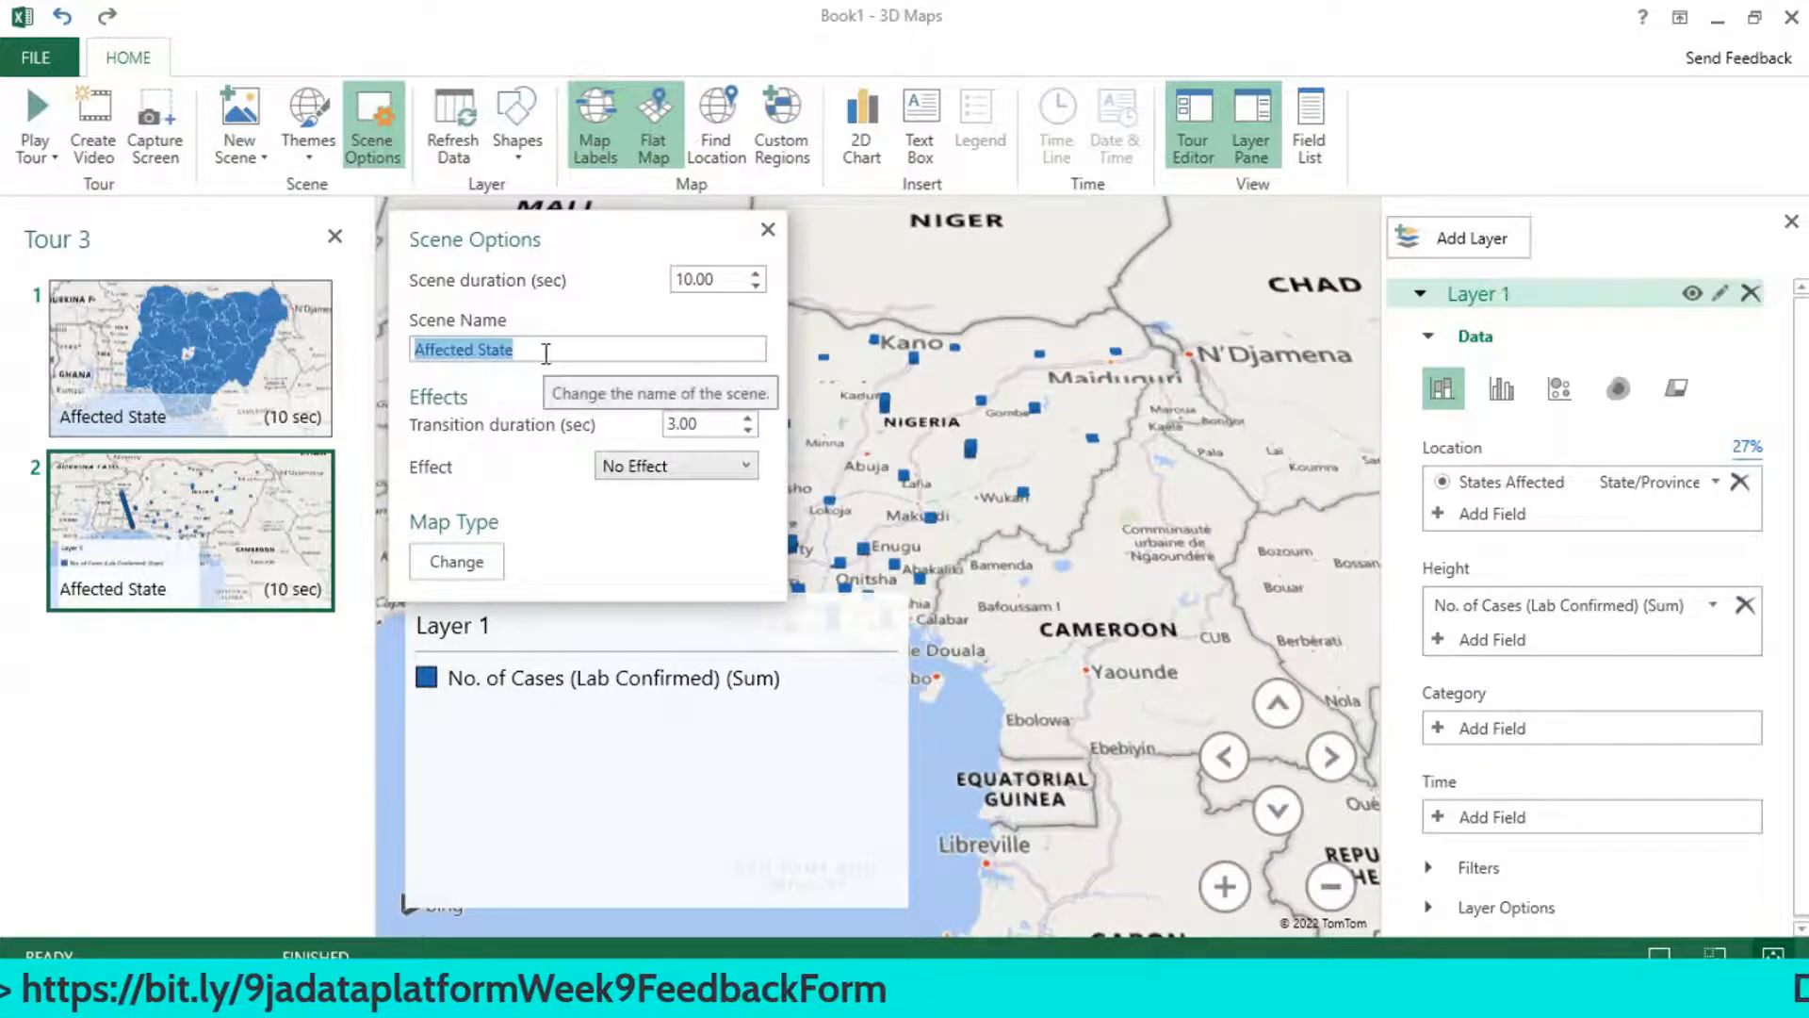
{"action": "type", "text": "No. Of  Lab"}
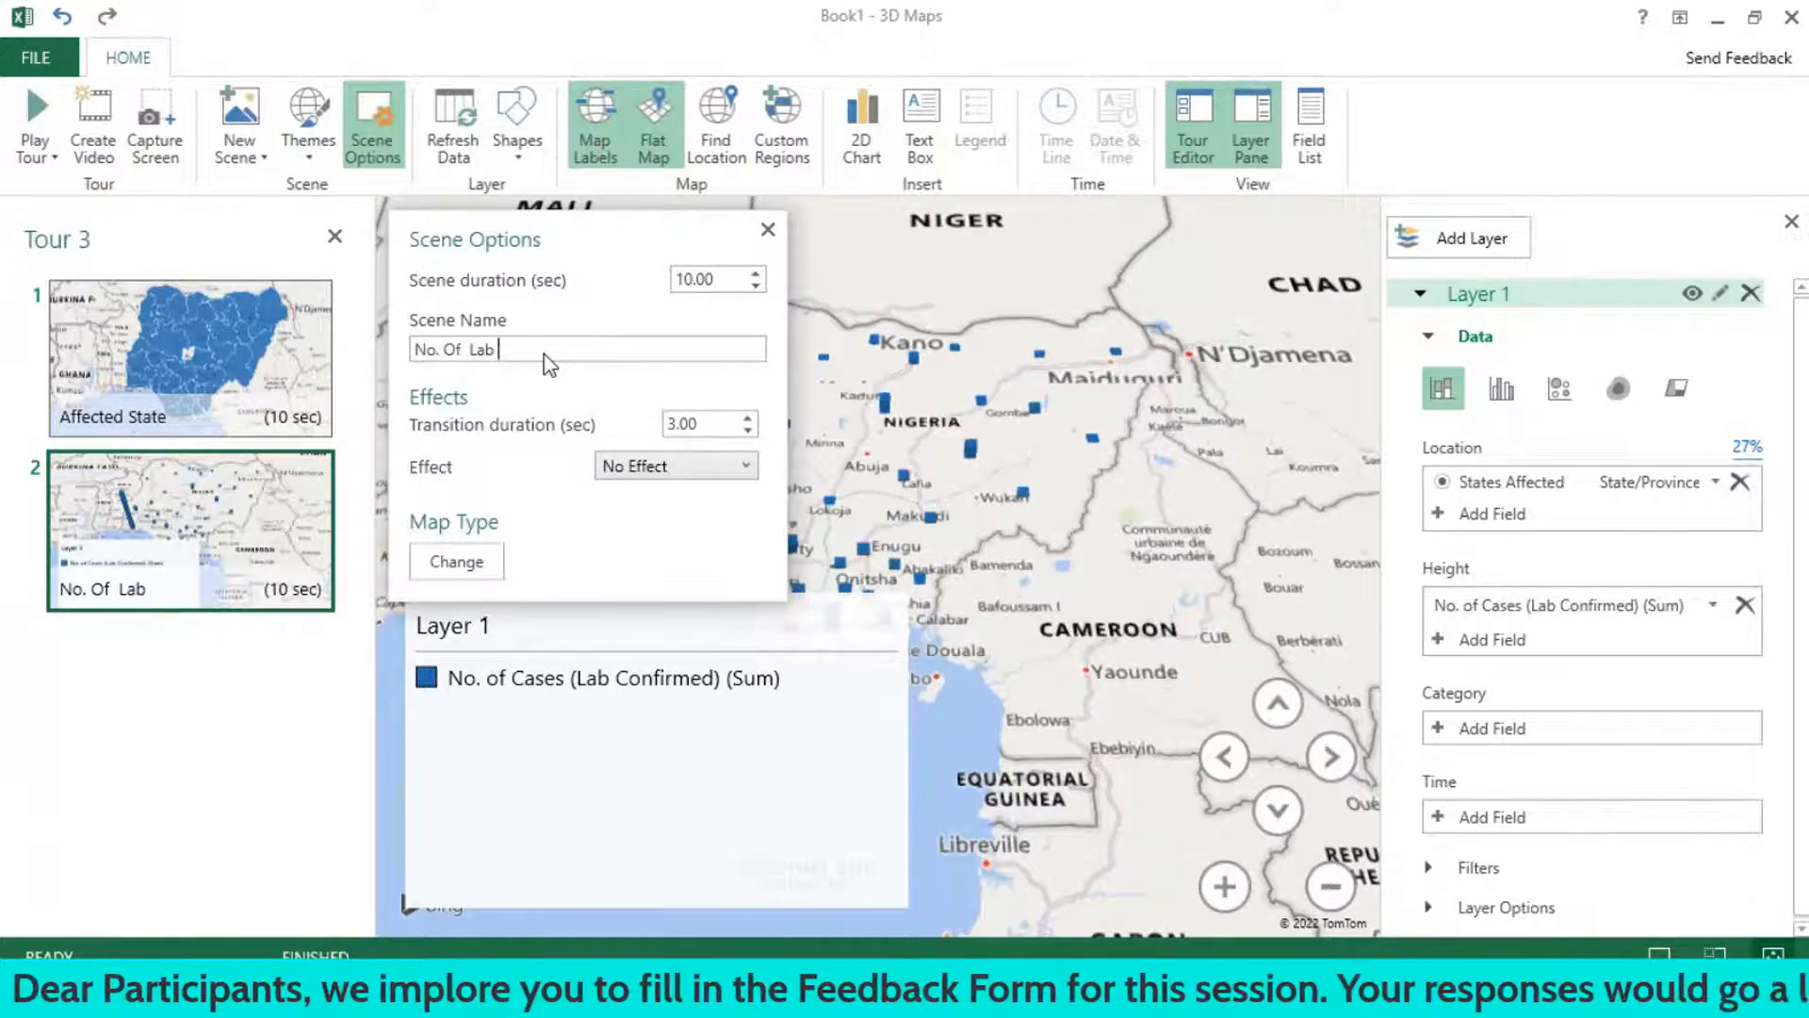
{"action": "type", "text": "Confirmed"}
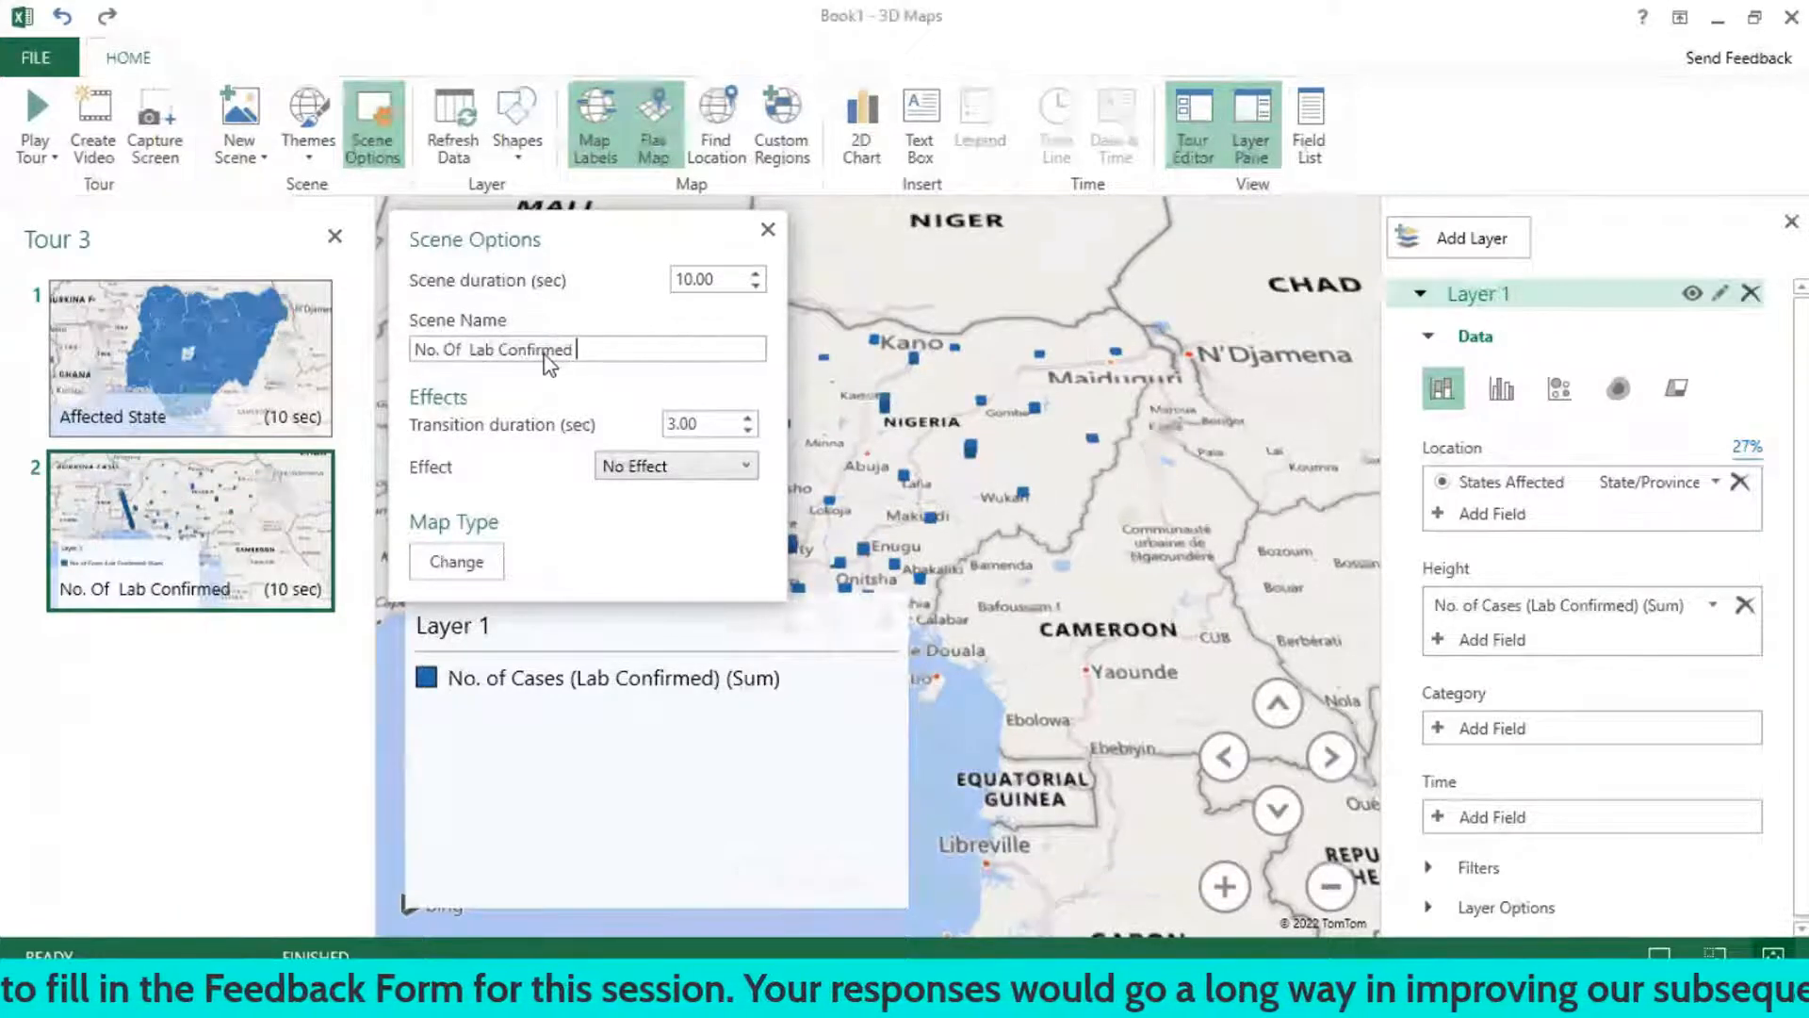
{"action": "type", "text": " Cases"}
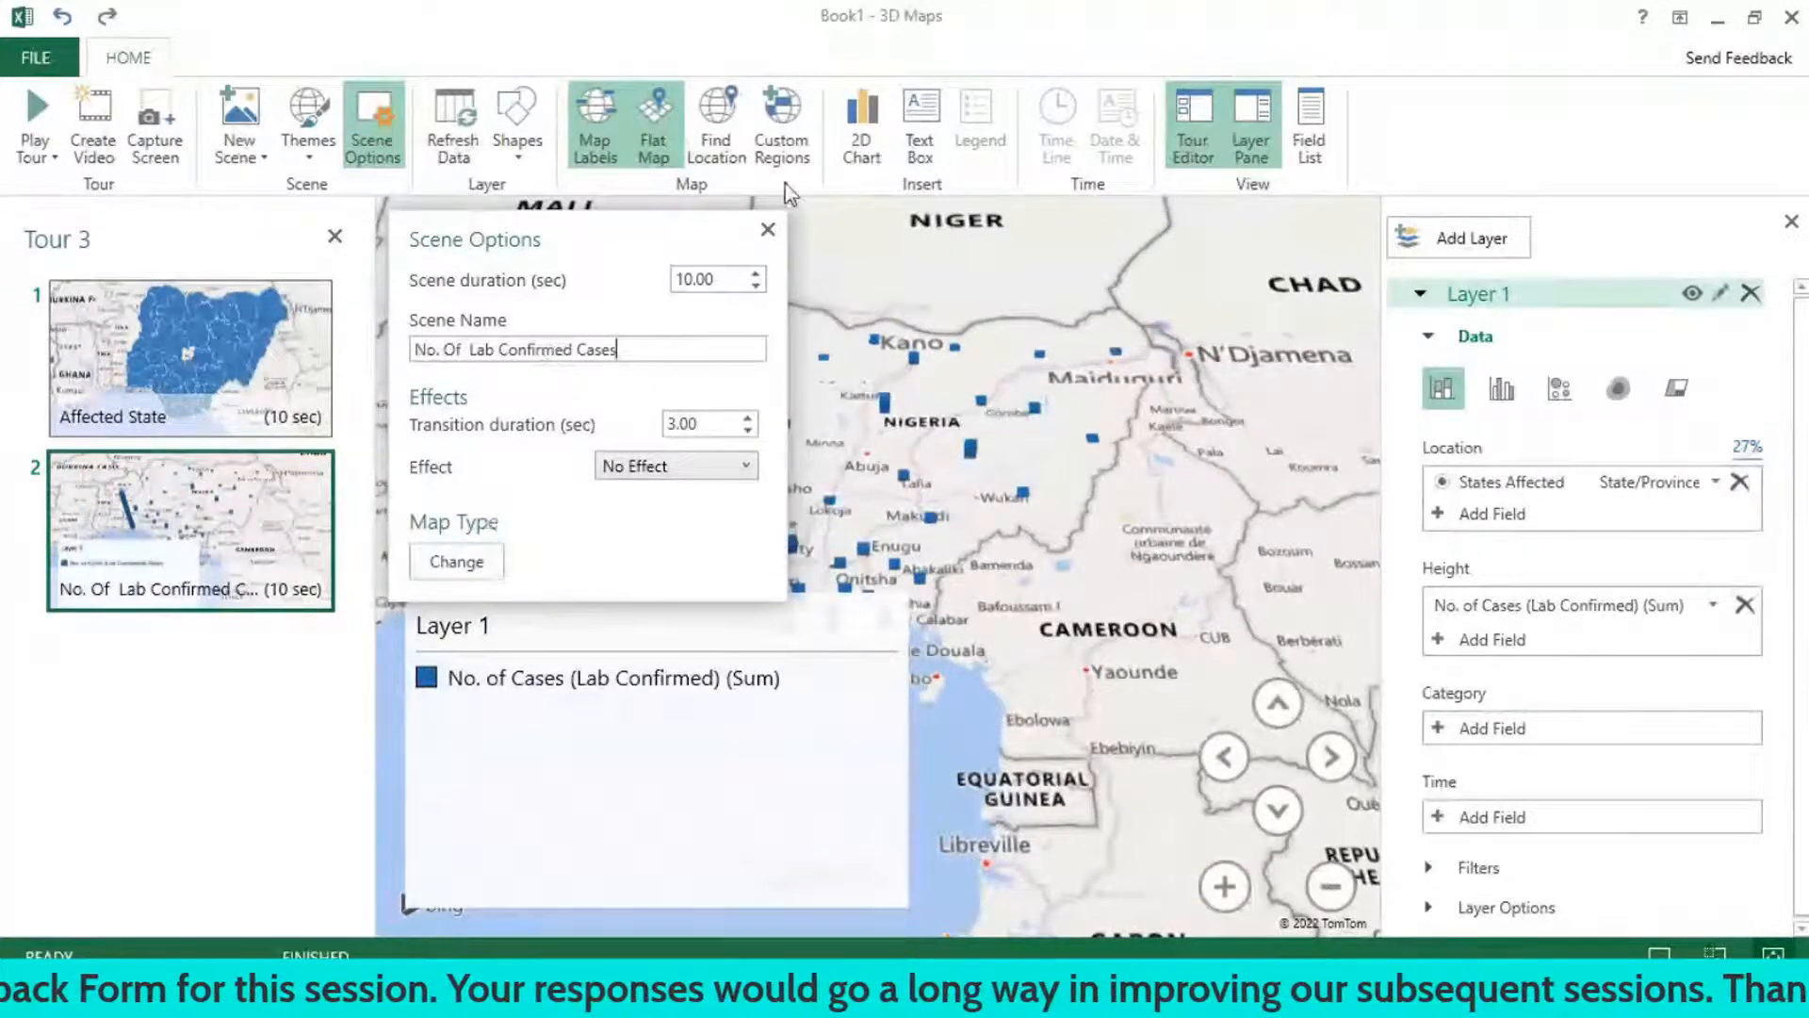
{"action": "left_click", "coordinate": [768, 229]}
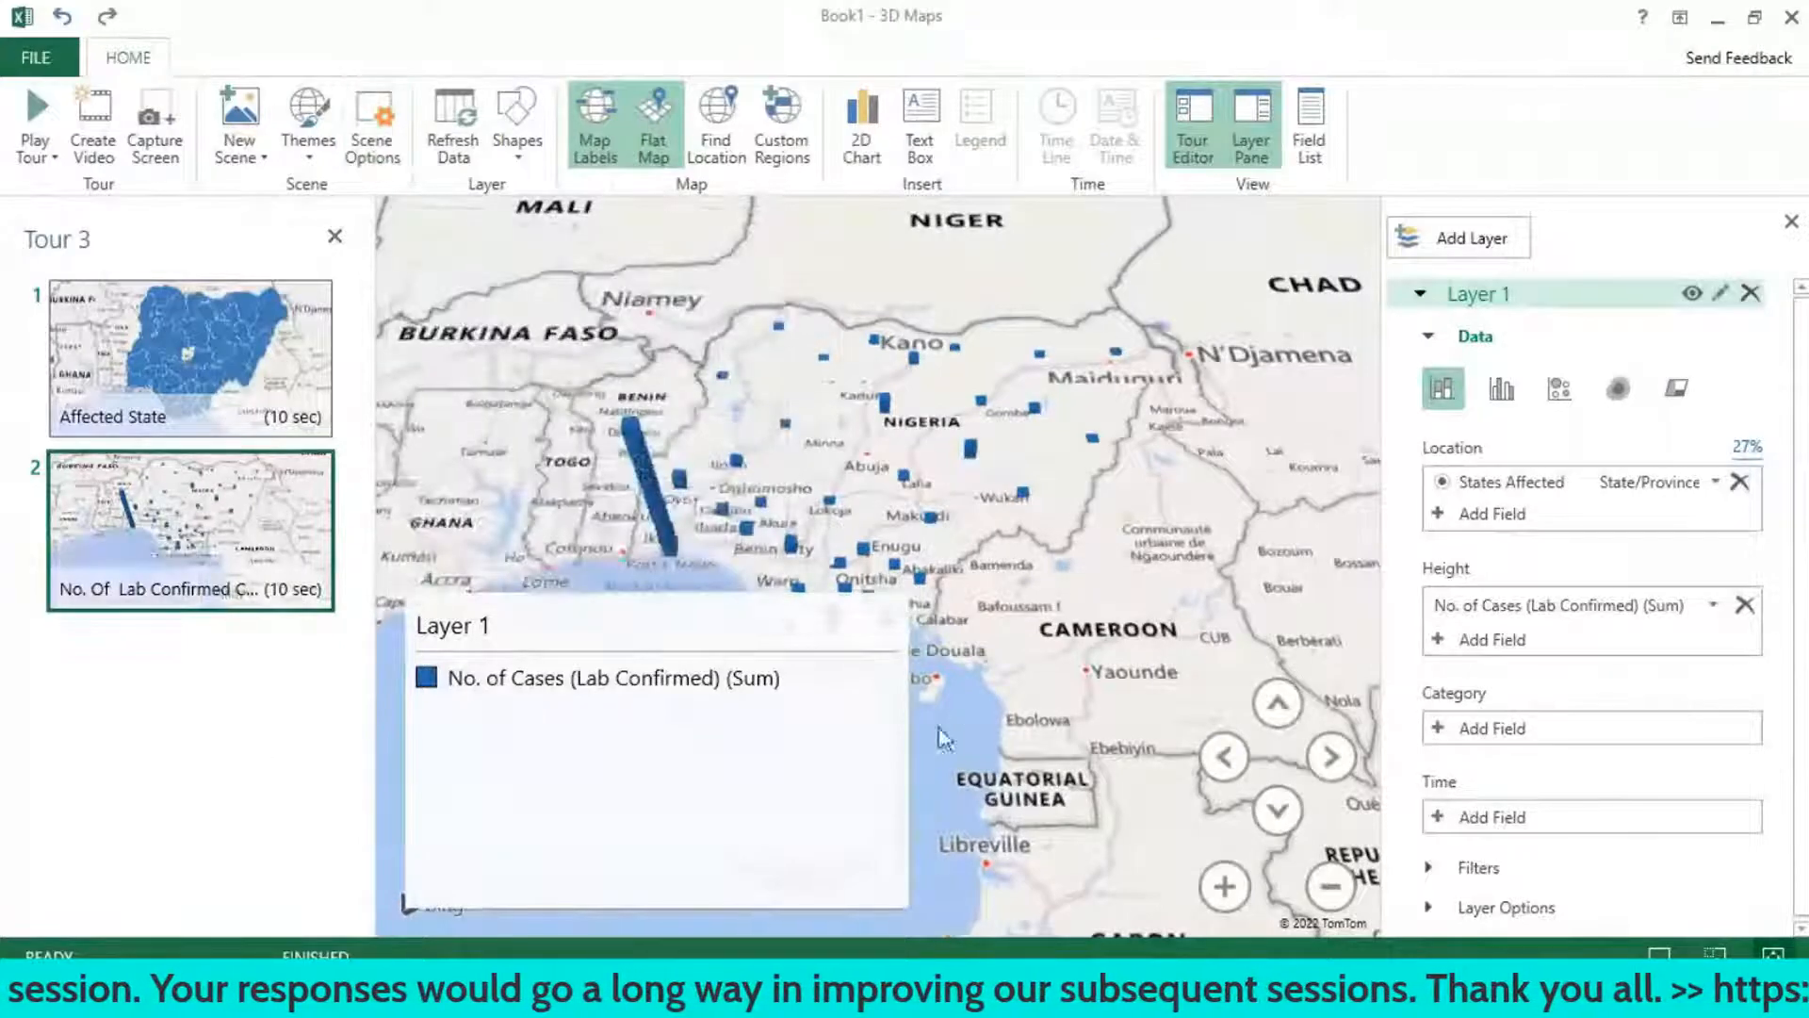
{"action": "key", "text": "Delete"}
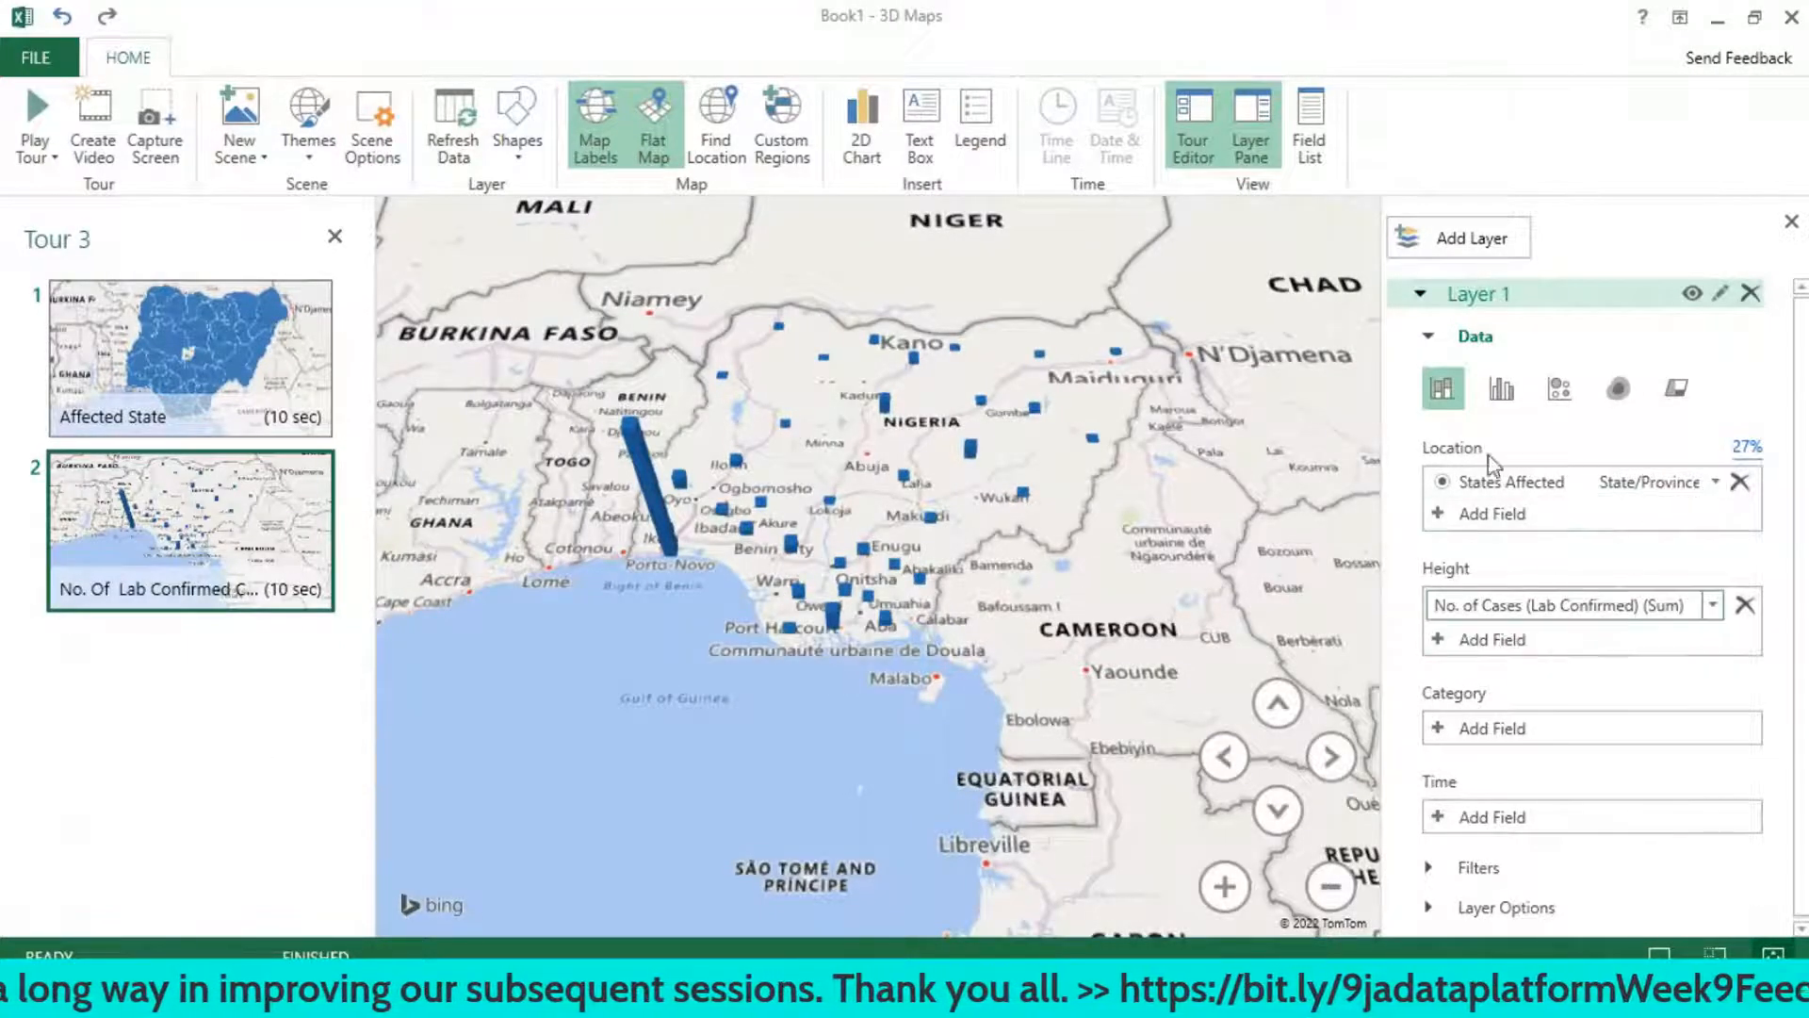
- Add a copy of the lab-confirmed cases scene and replace the copy's height field with No. of Deaths
{"action": "mouse_move", "coordinate": [321, 495]}
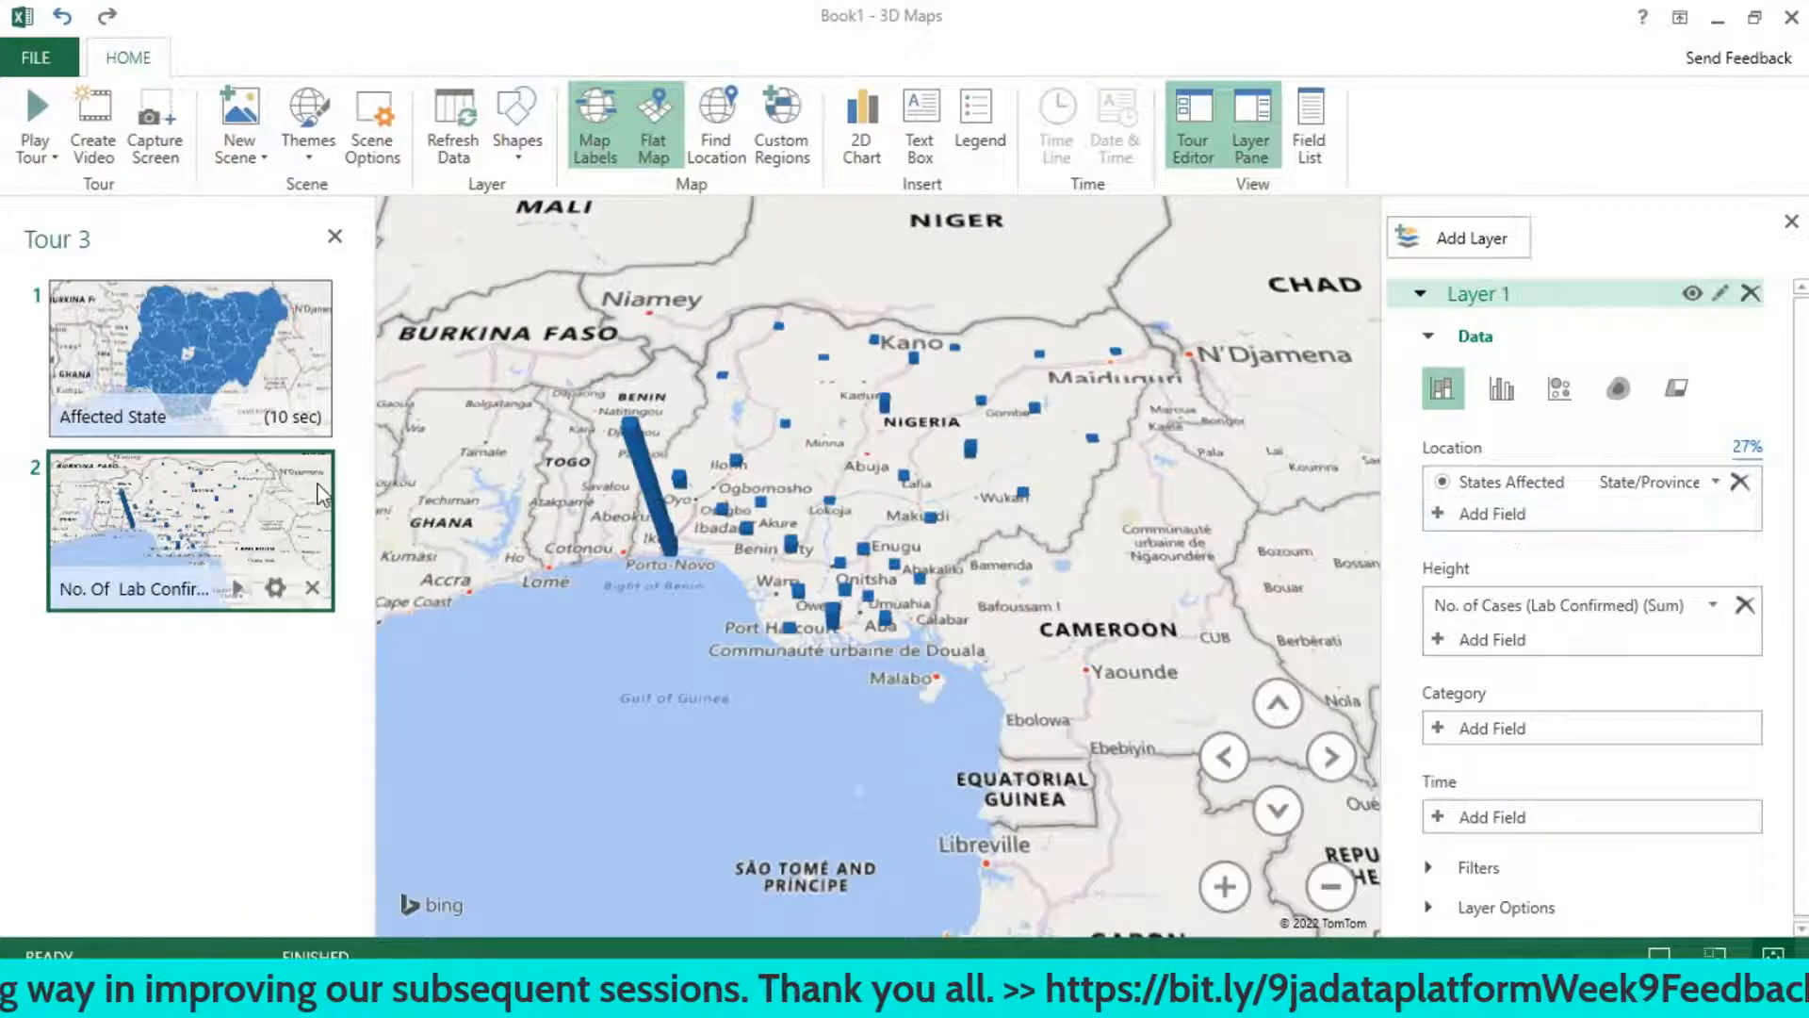
{"action": "left_click", "coordinate": [256, 158]}
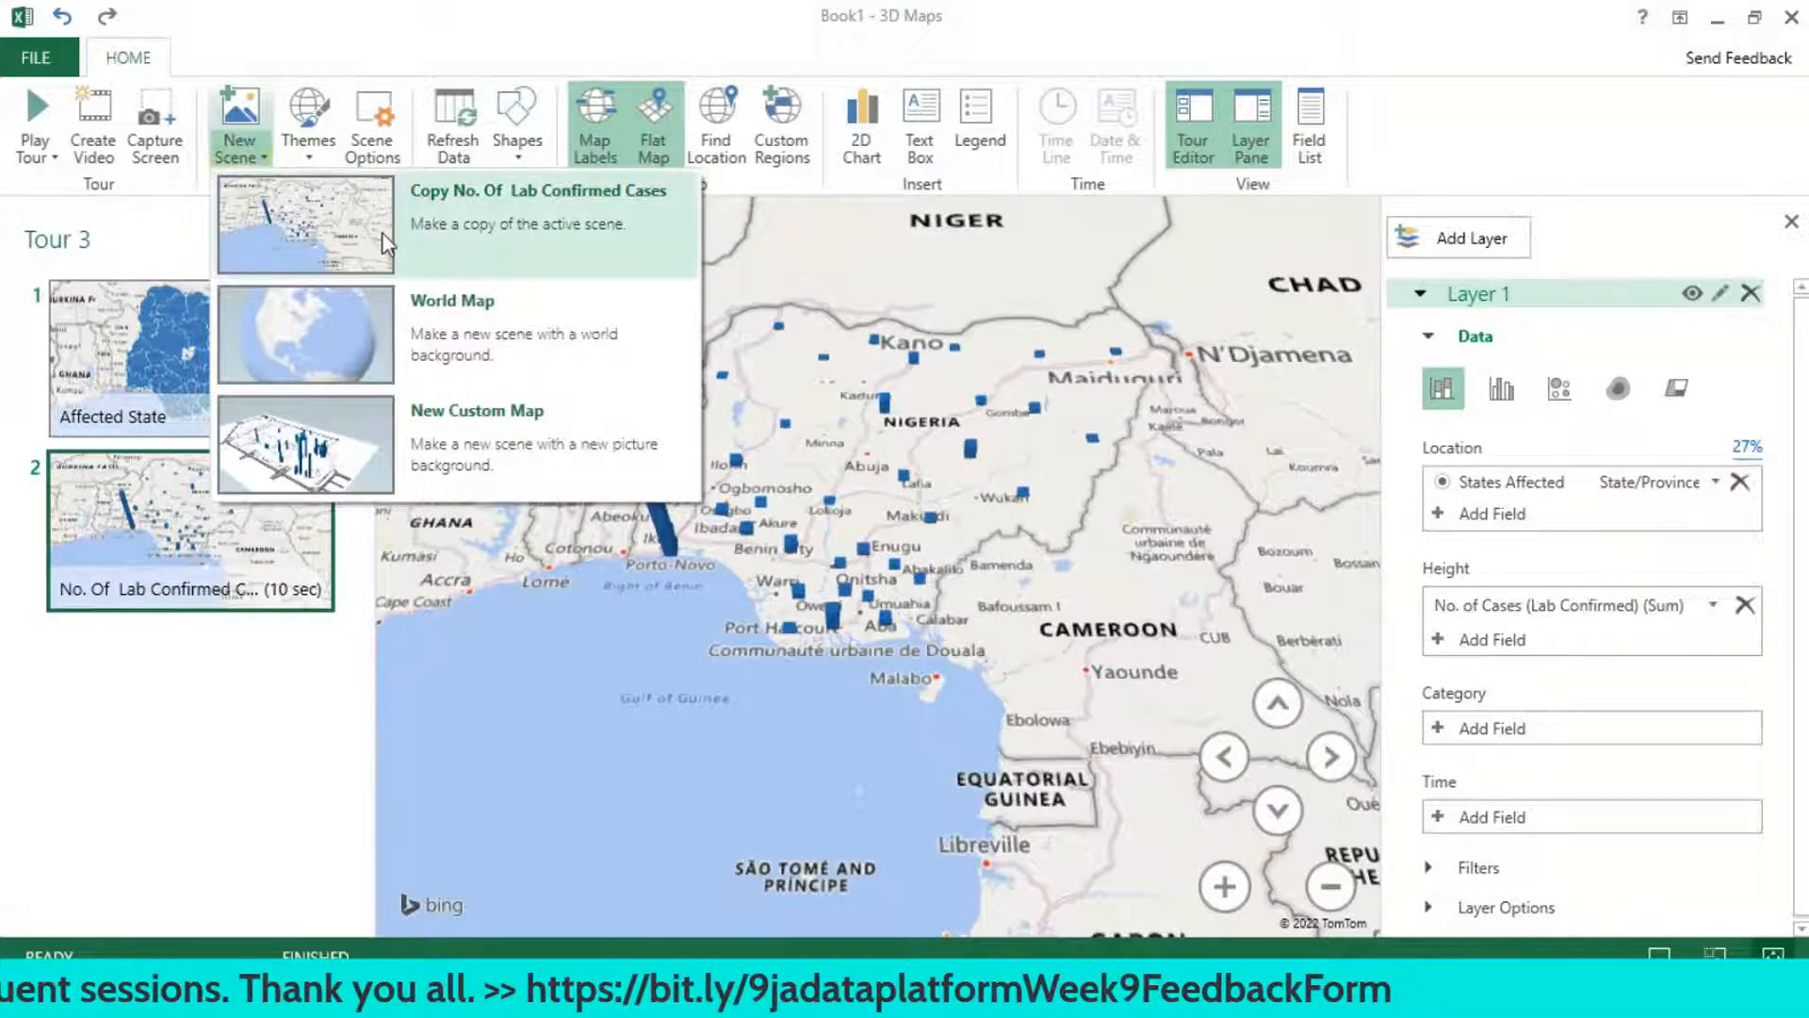
{"action": "left_click", "coordinate": [337, 189]}
{"action": "mouse_move", "coordinate": [271, 782]}
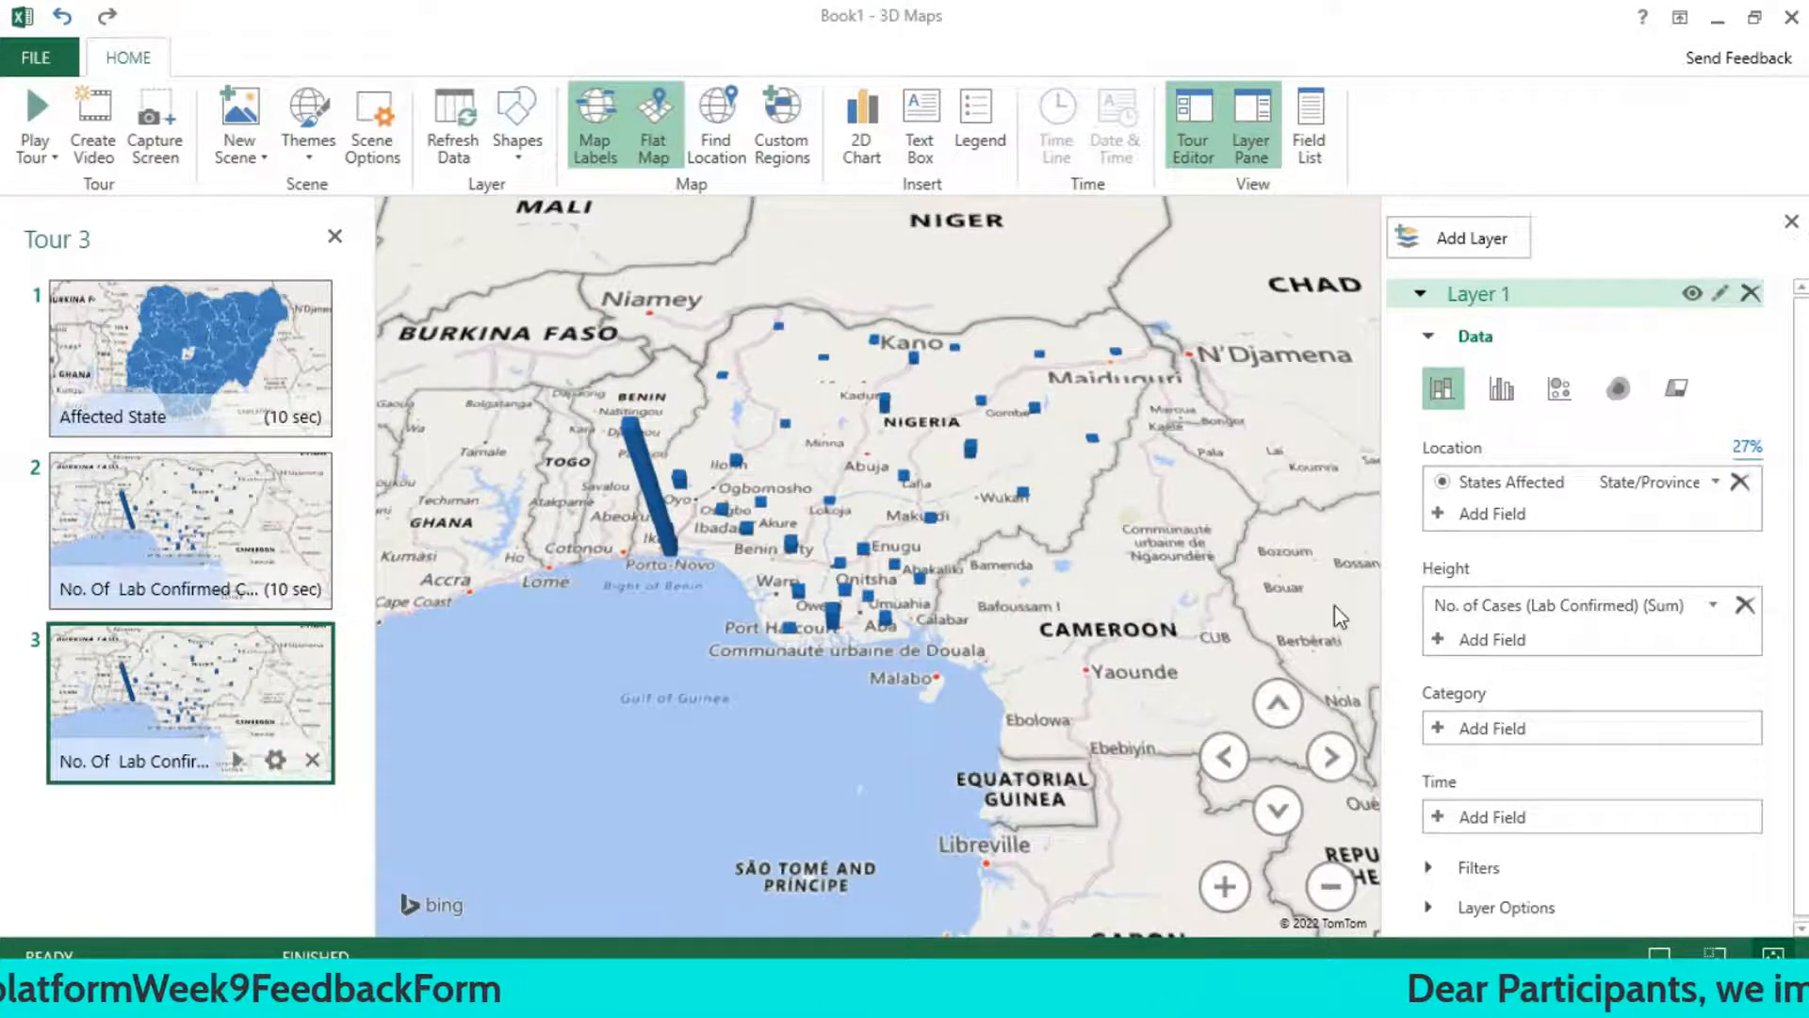
{"action": "left_click", "coordinate": [1745, 605]}
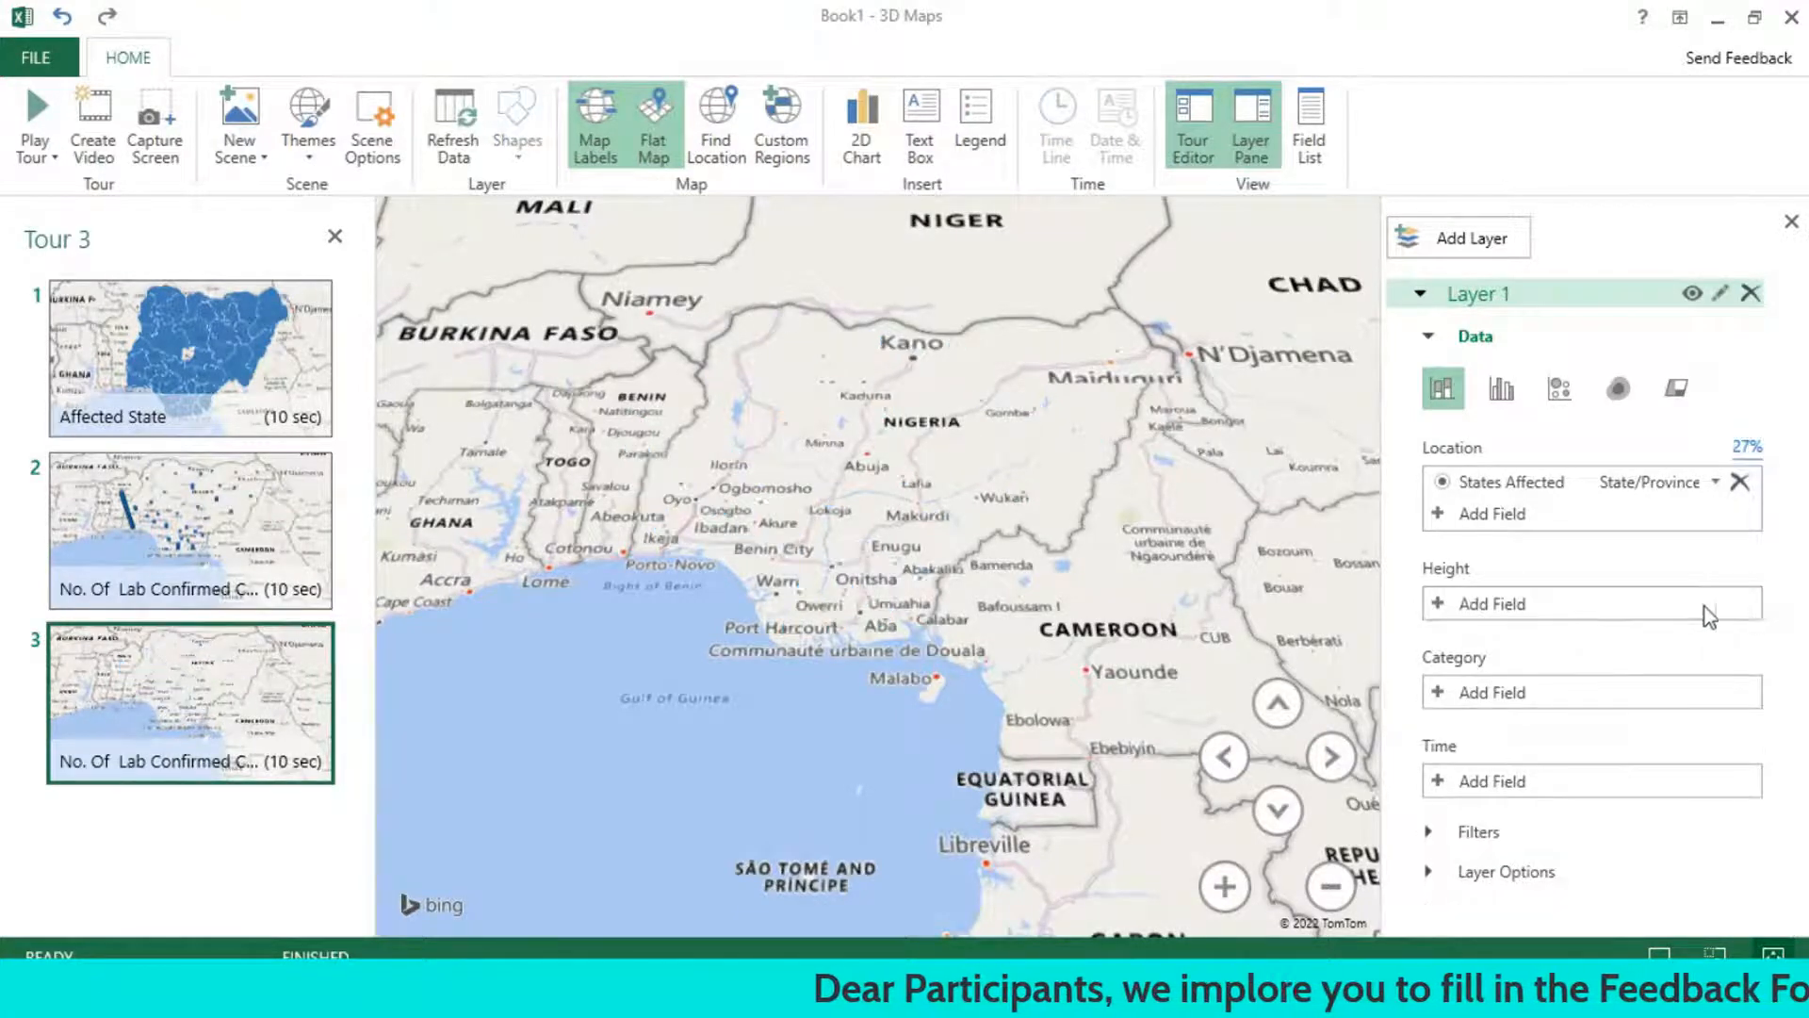
{"action": "left_click", "coordinate": [1498, 603]}
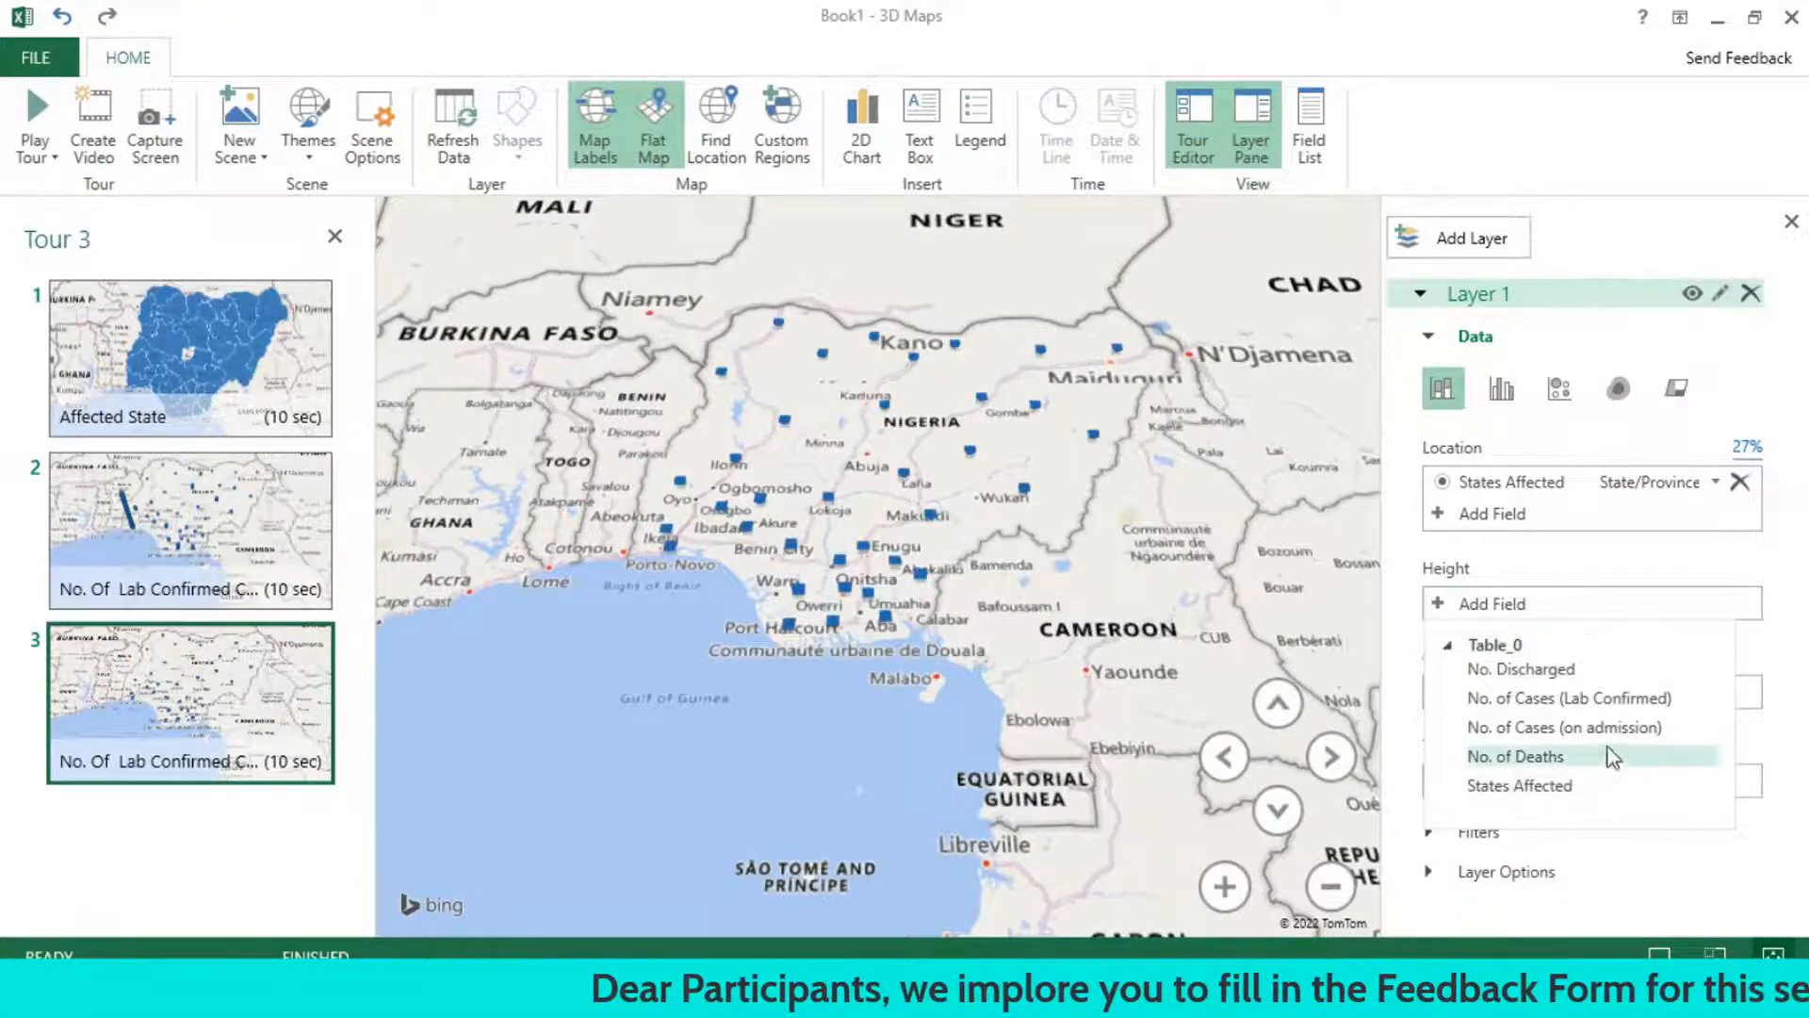
{"action": "left_click", "coordinate": [1546, 757]}
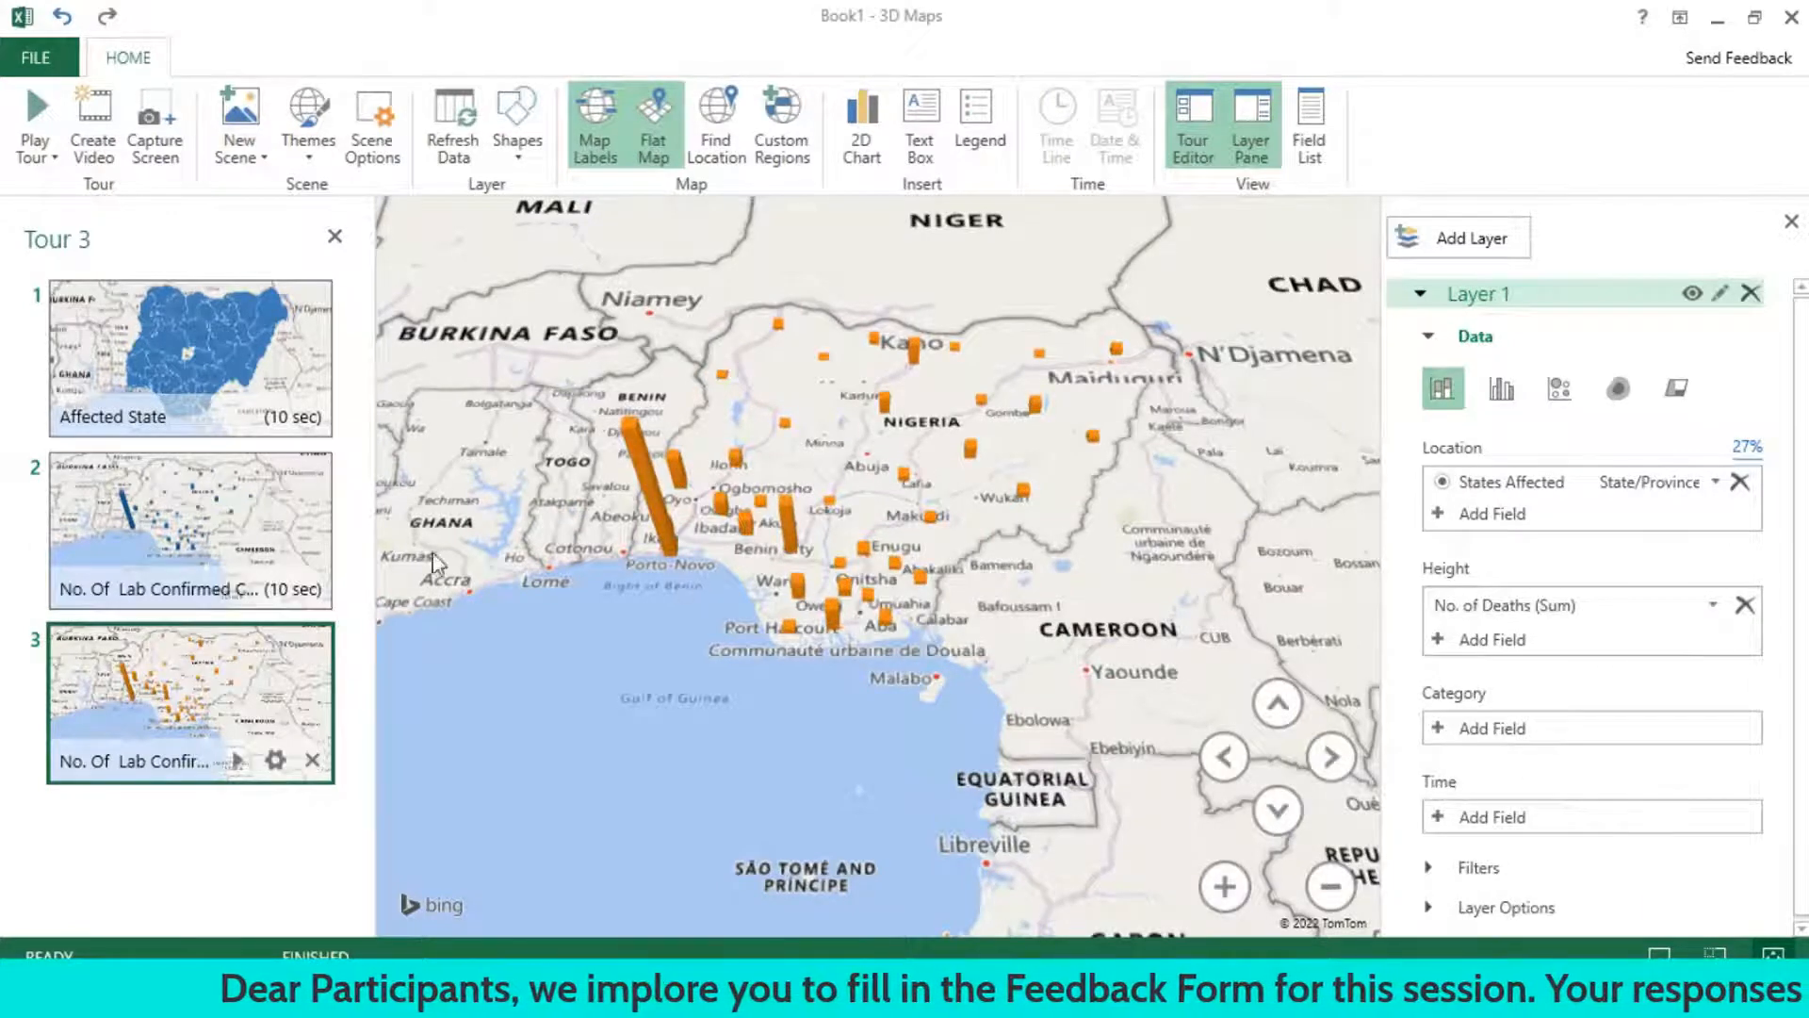
- Rename the third scene "No. Of Death Cases" and set its scene effect to Figure 8
{"action": "mouse_move", "coordinate": [646, 452]}
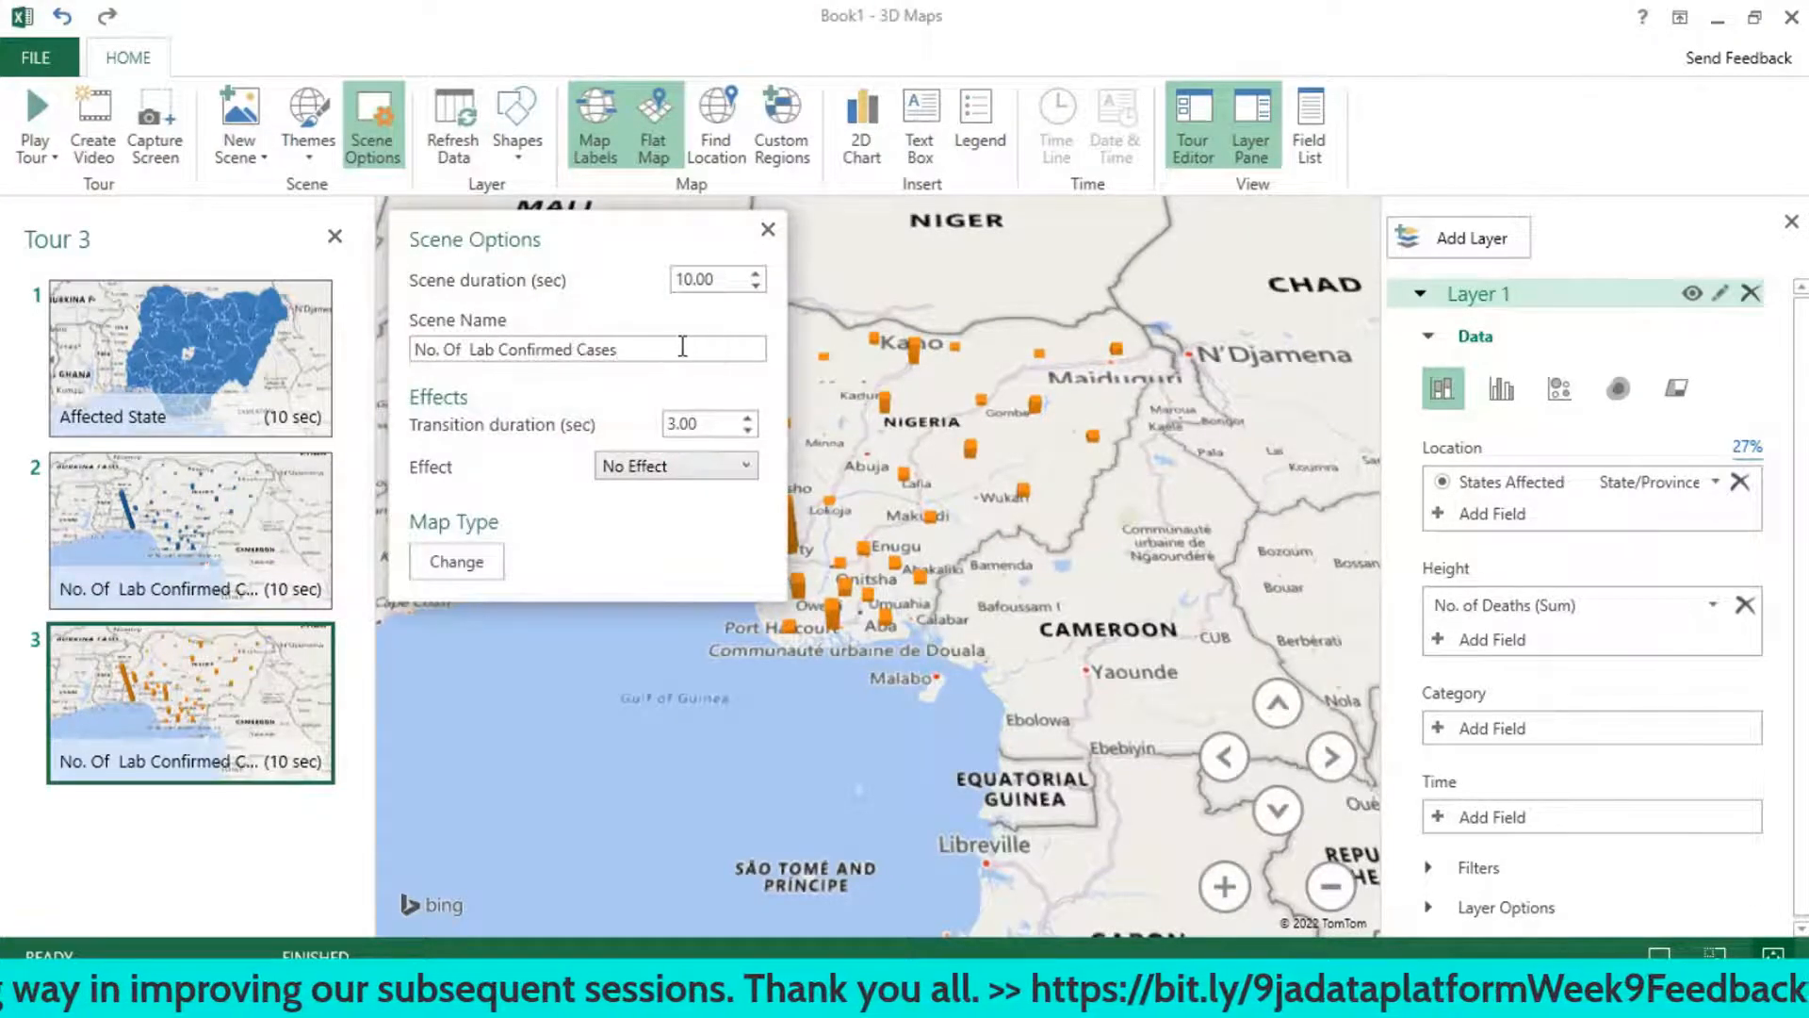
{"action": "left_click_drag", "start_coordinate": [683, 346], "coordinate": [478, 353]}
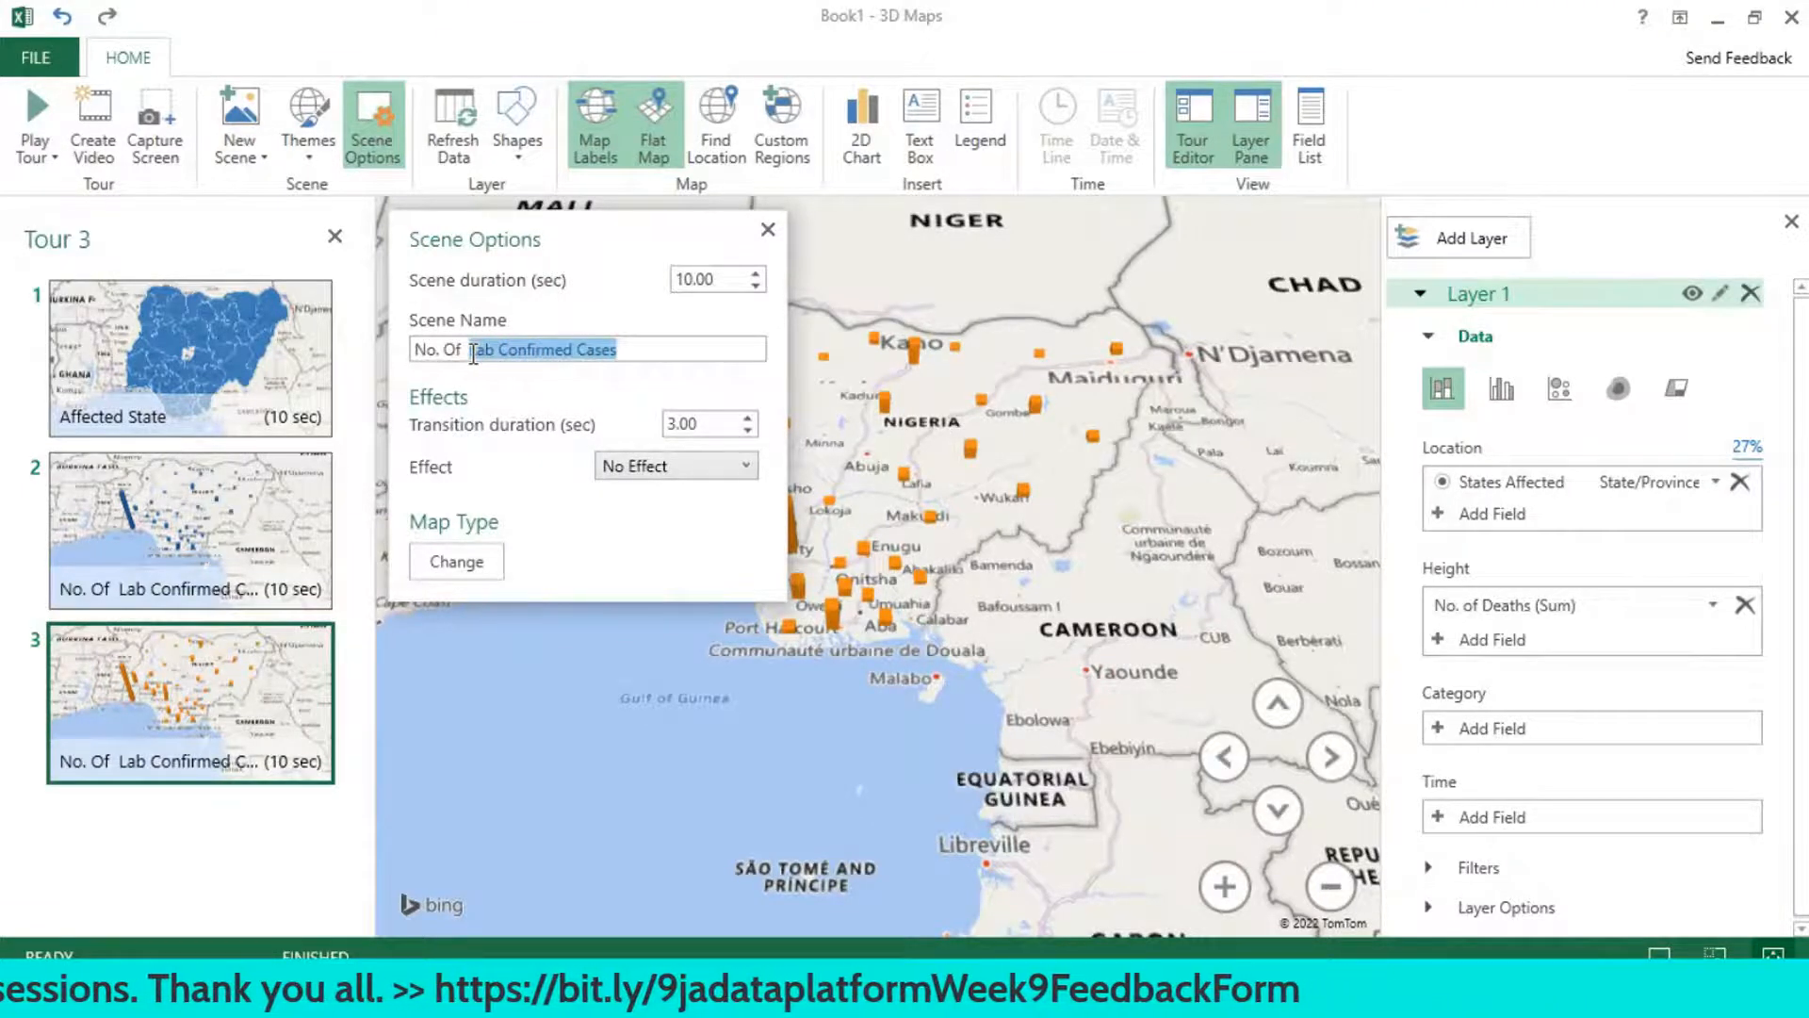
{"action": "type", "text": "Death"}
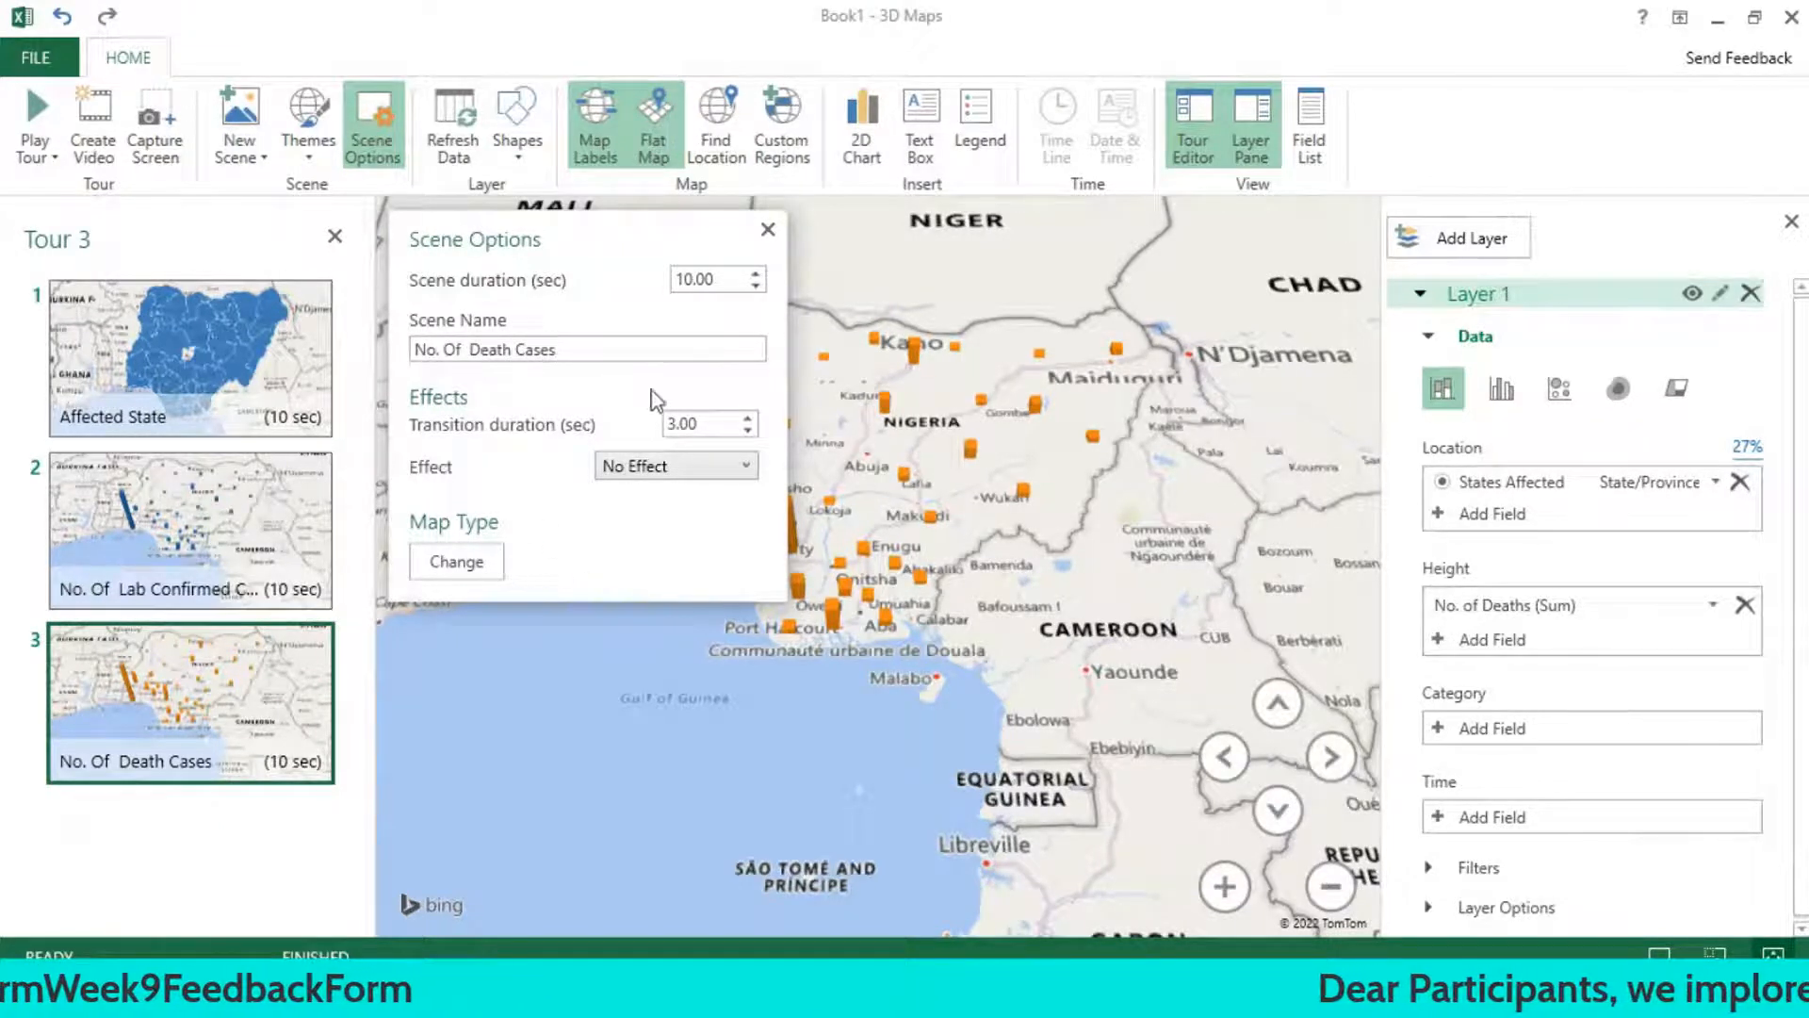
{"action": "left_click", "coordinate": [699, 475]}
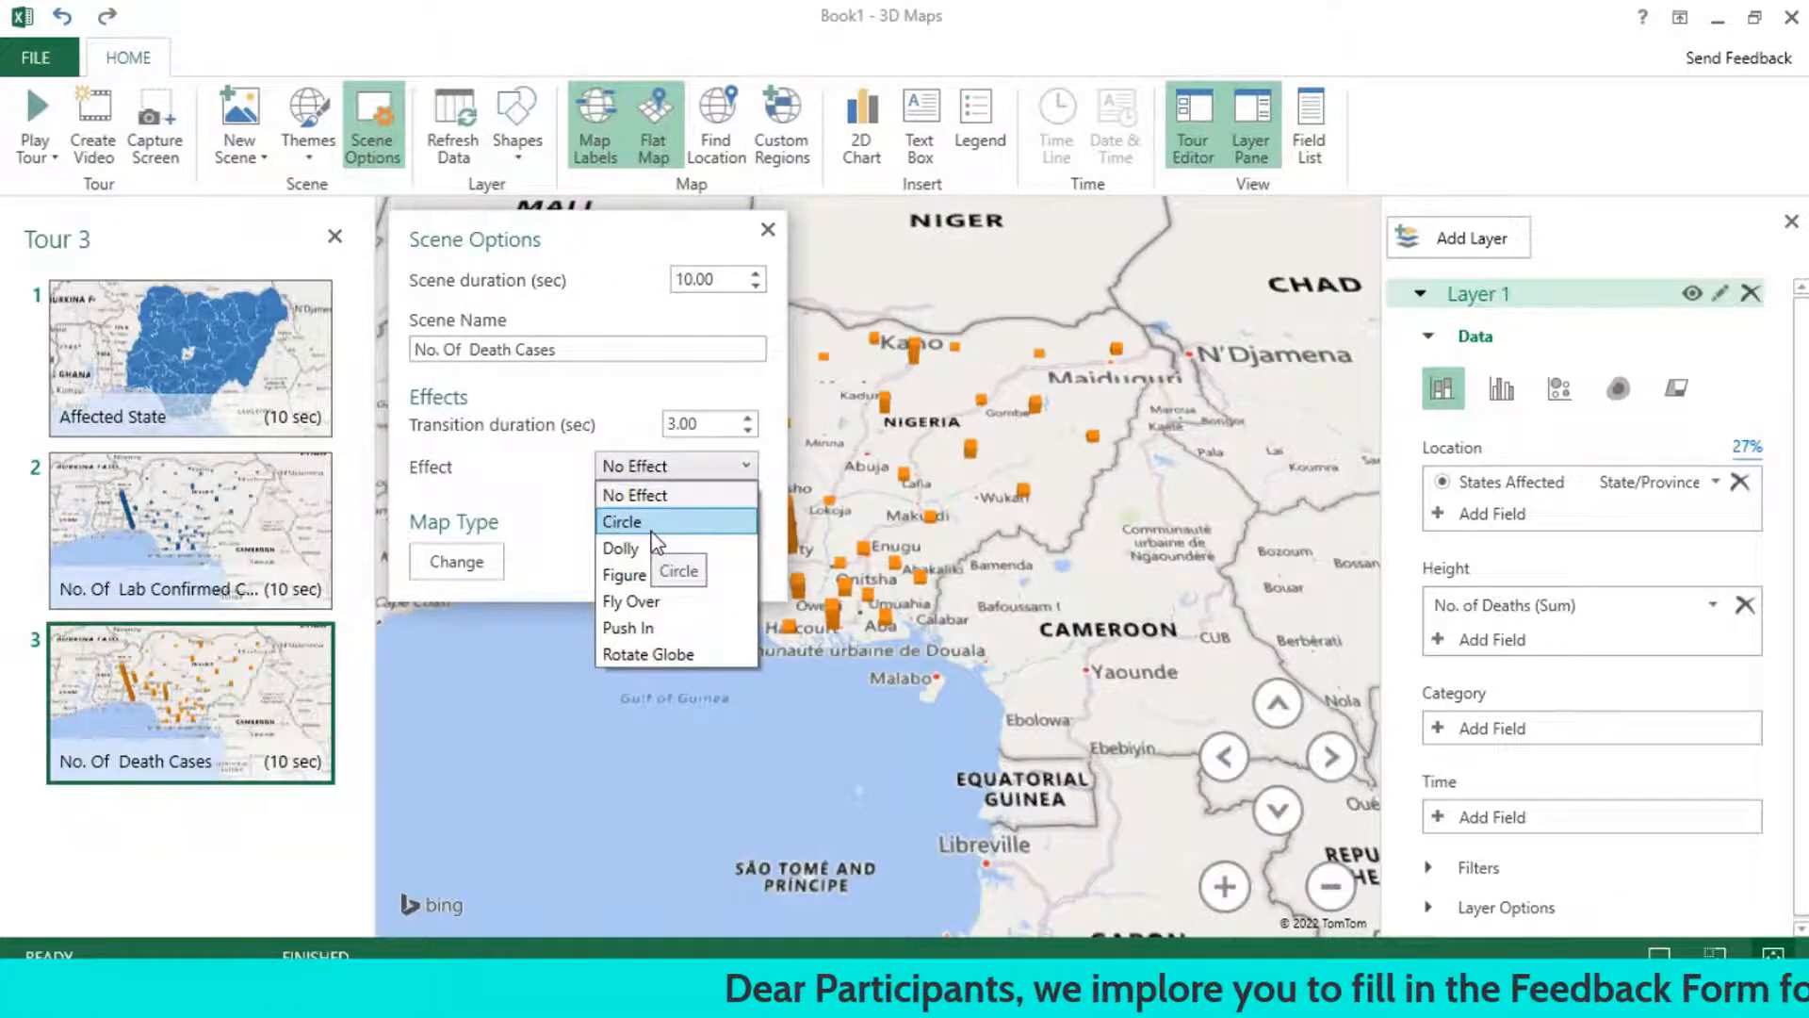
{"action": "left_click", "coordinate": [656, 571]}
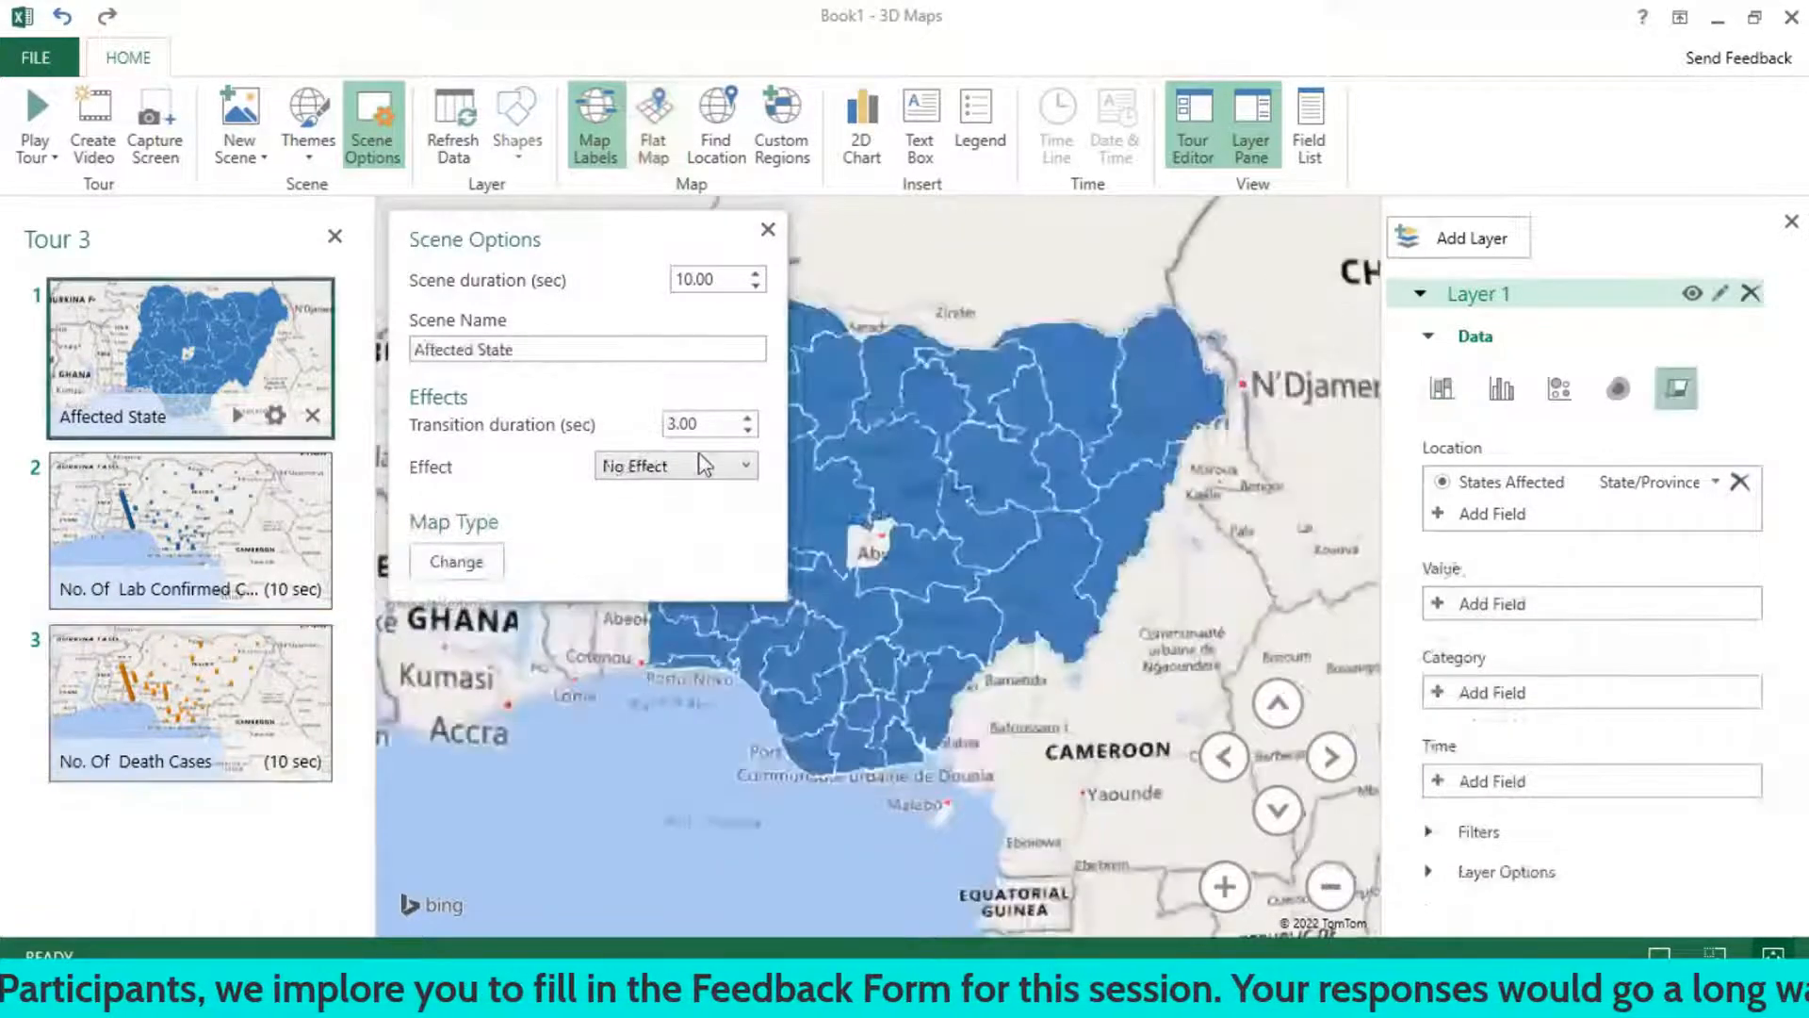
- Apply the Dolly effect to the Affected State scene and the Push In effect to the lab-confirmed cases scene
{"action": "left_click", "coordinate": [669, 465]}
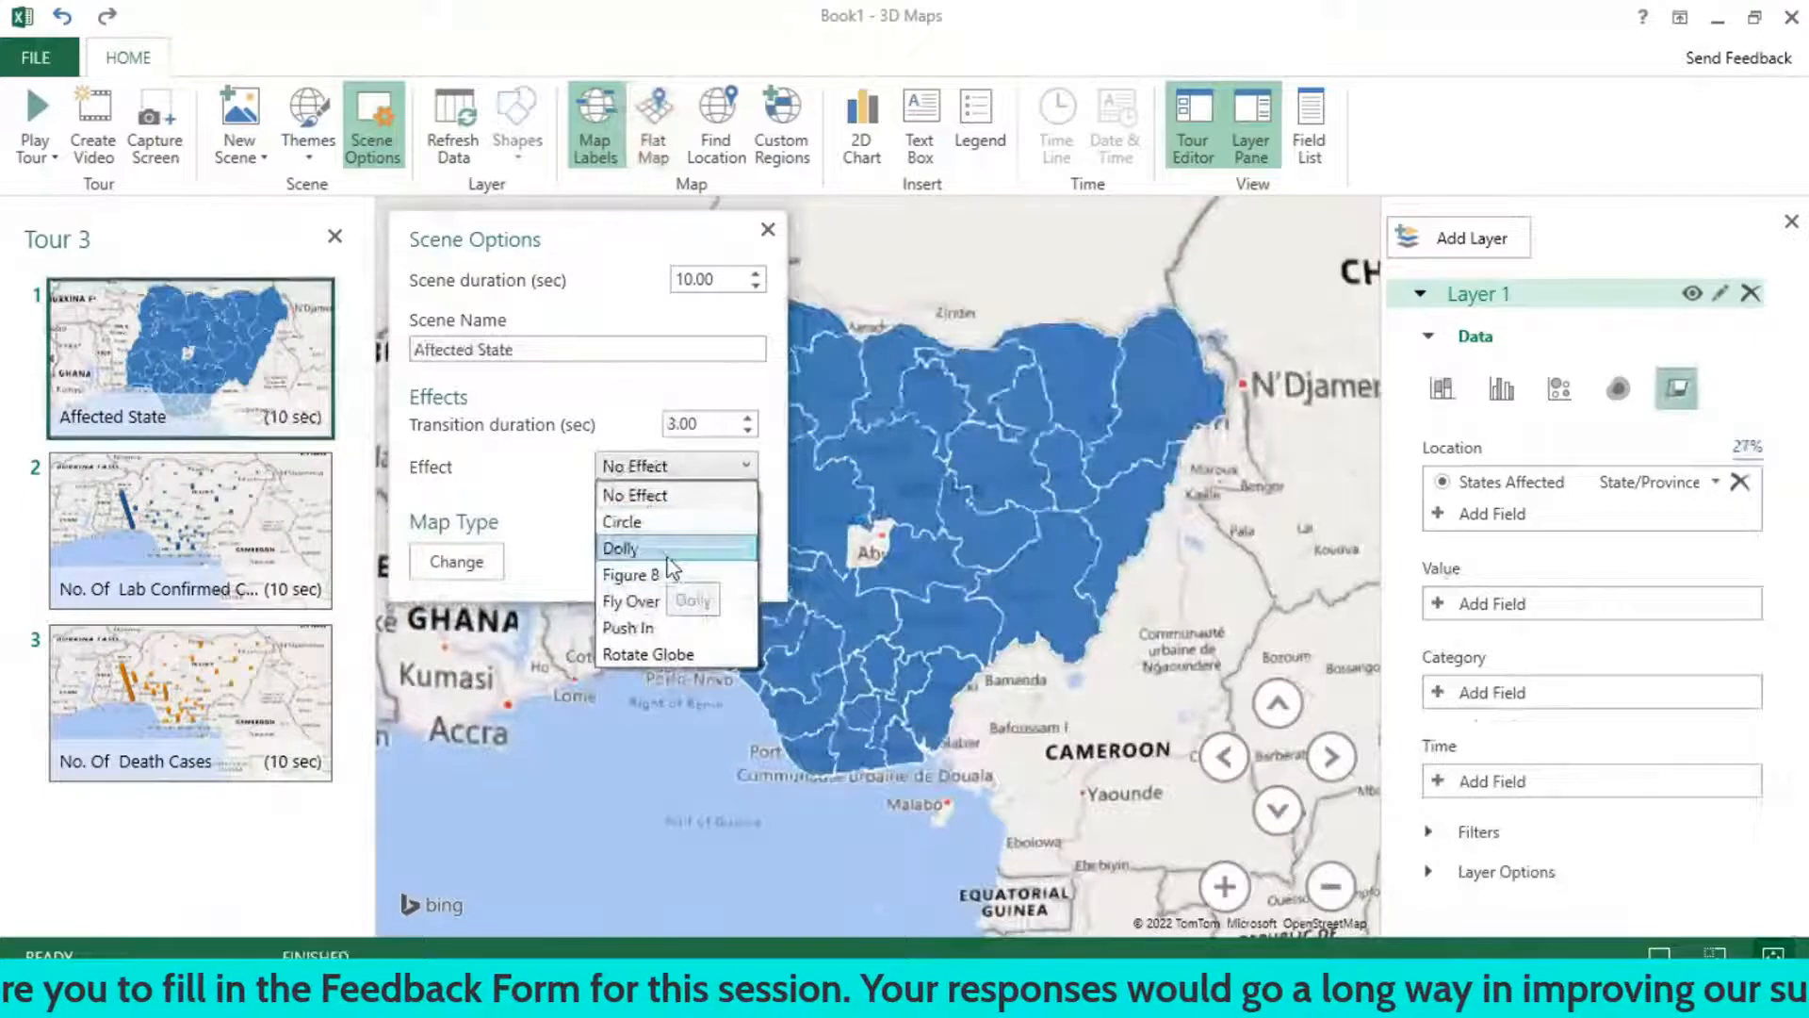
{"action": "left_click", "coordinate": [665, 549]}
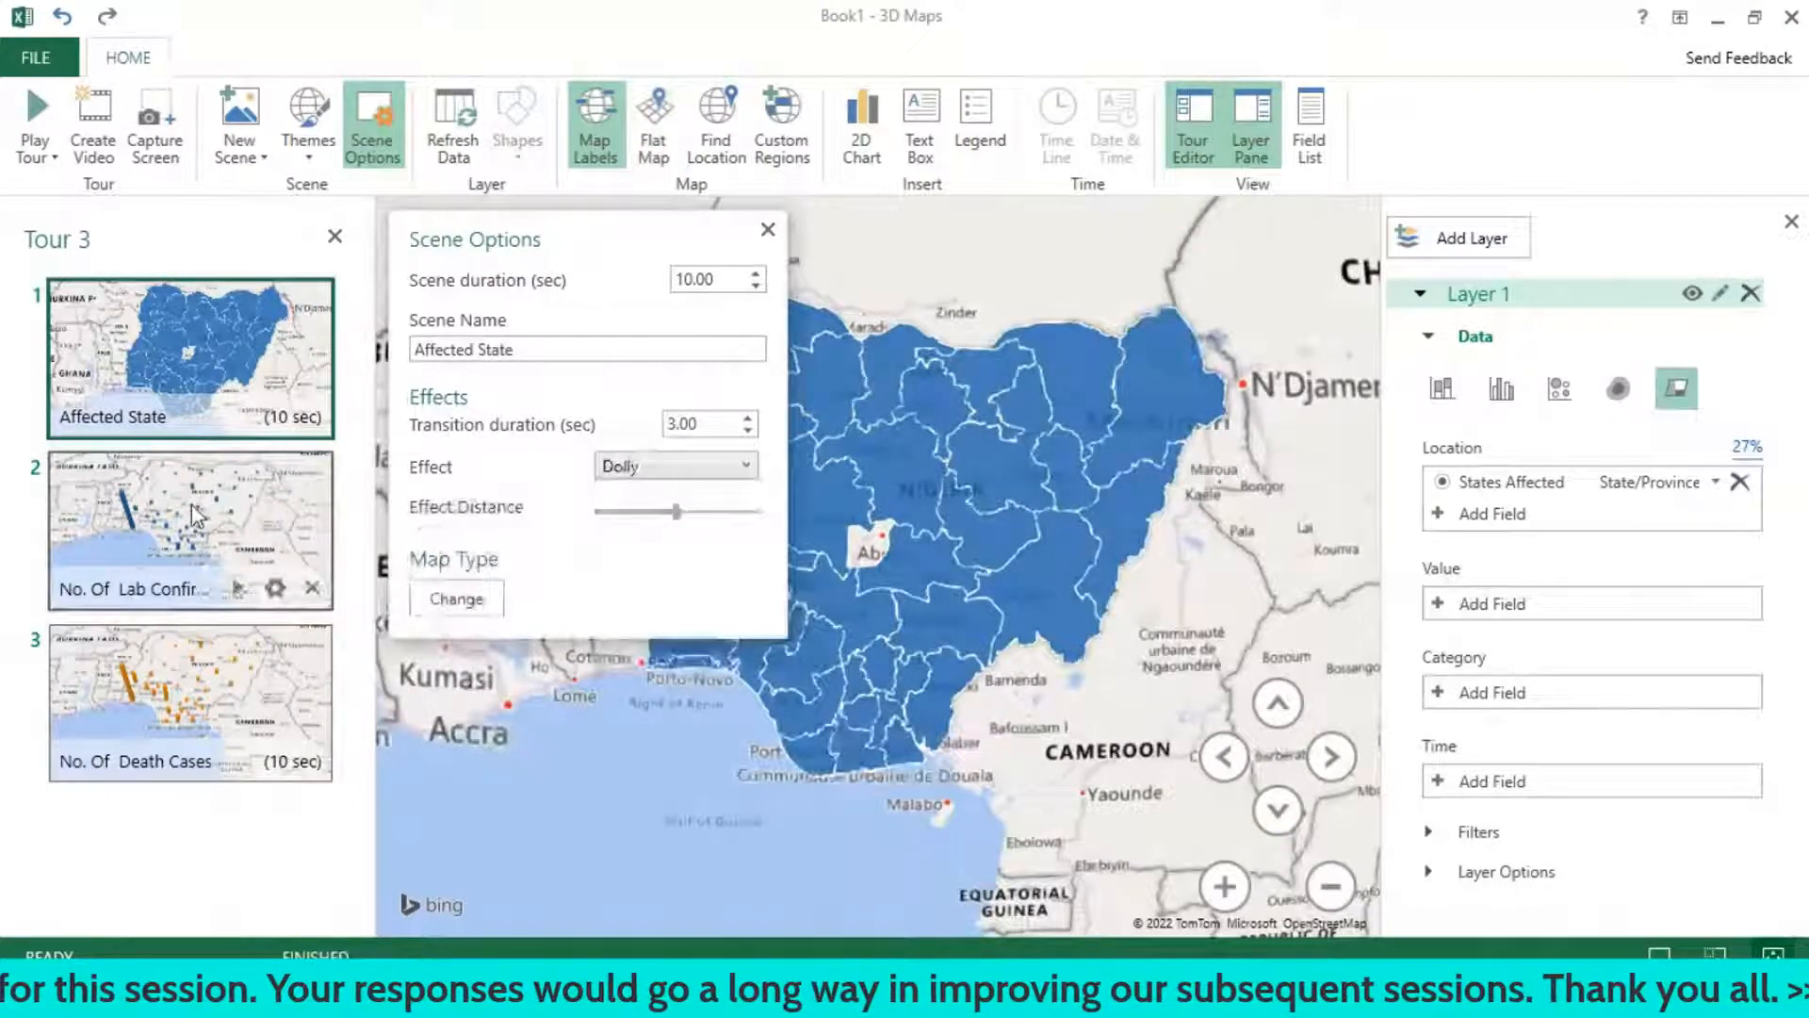
{"action": "left_click", "coordinate": [190, 505]}
{"action": "left_click", "coordinate": [701, 466]}
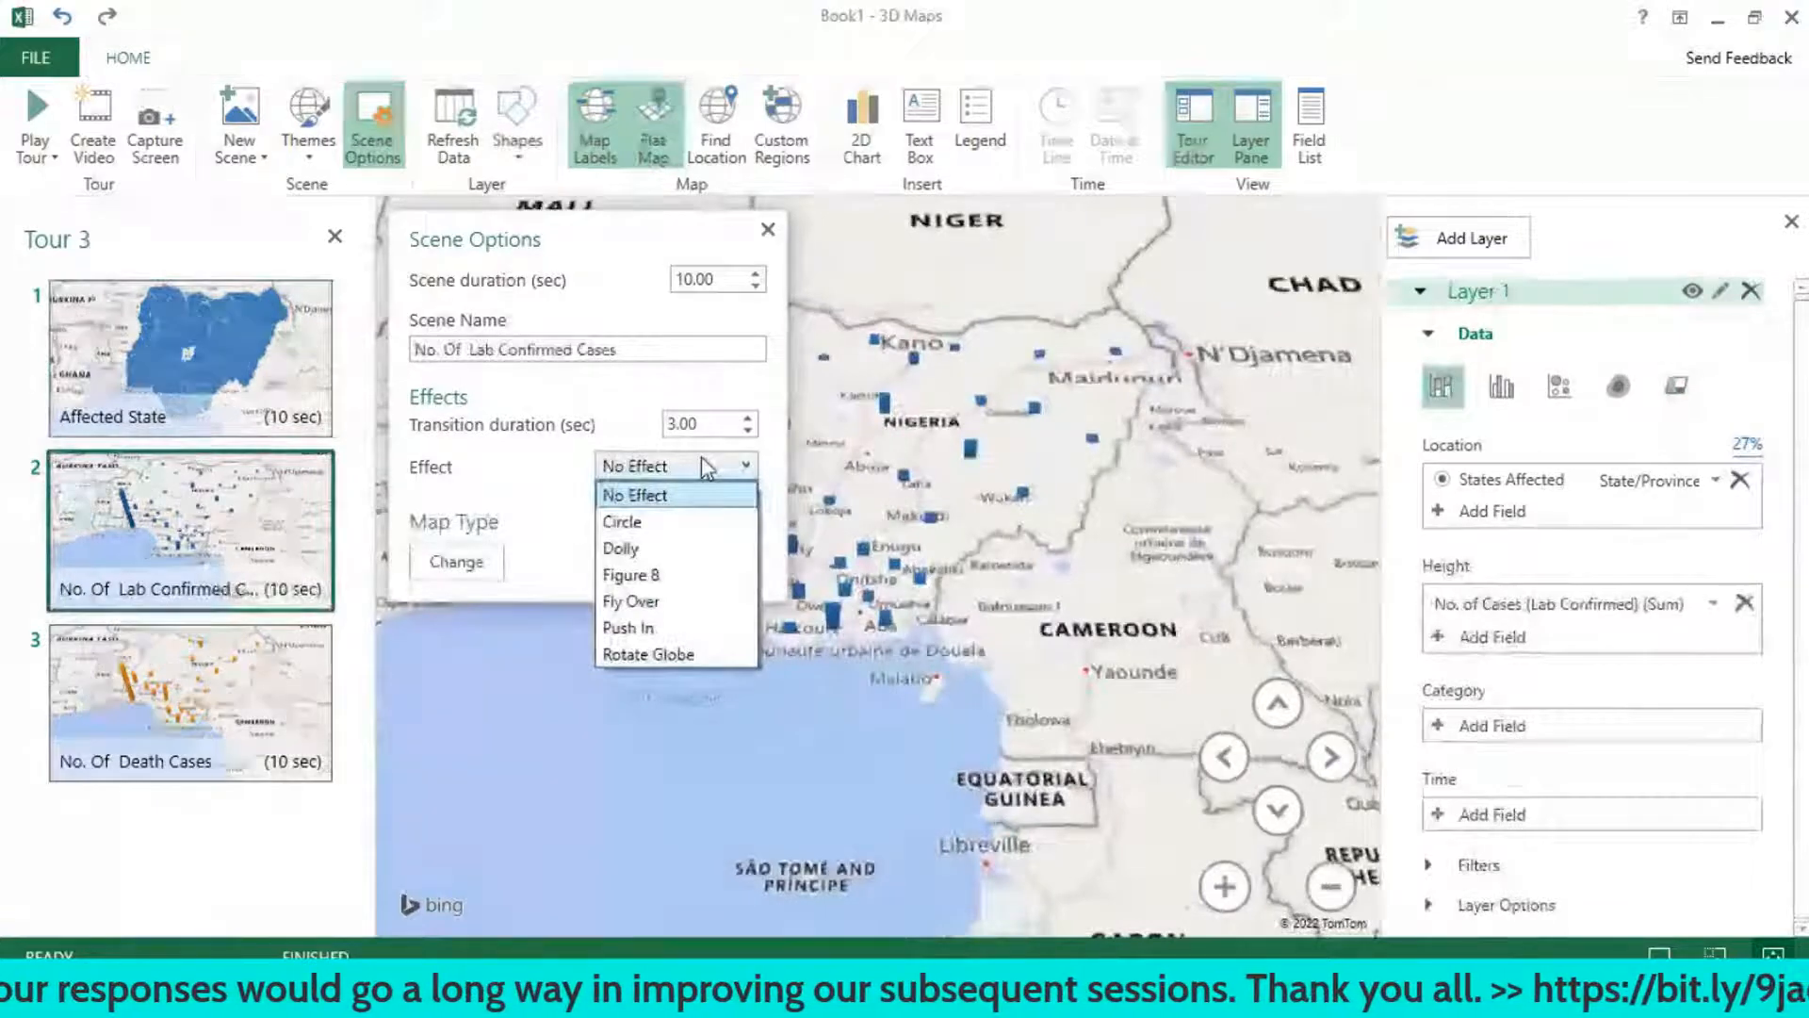
{"action": "left_click", "coordinate": [685, 628]}
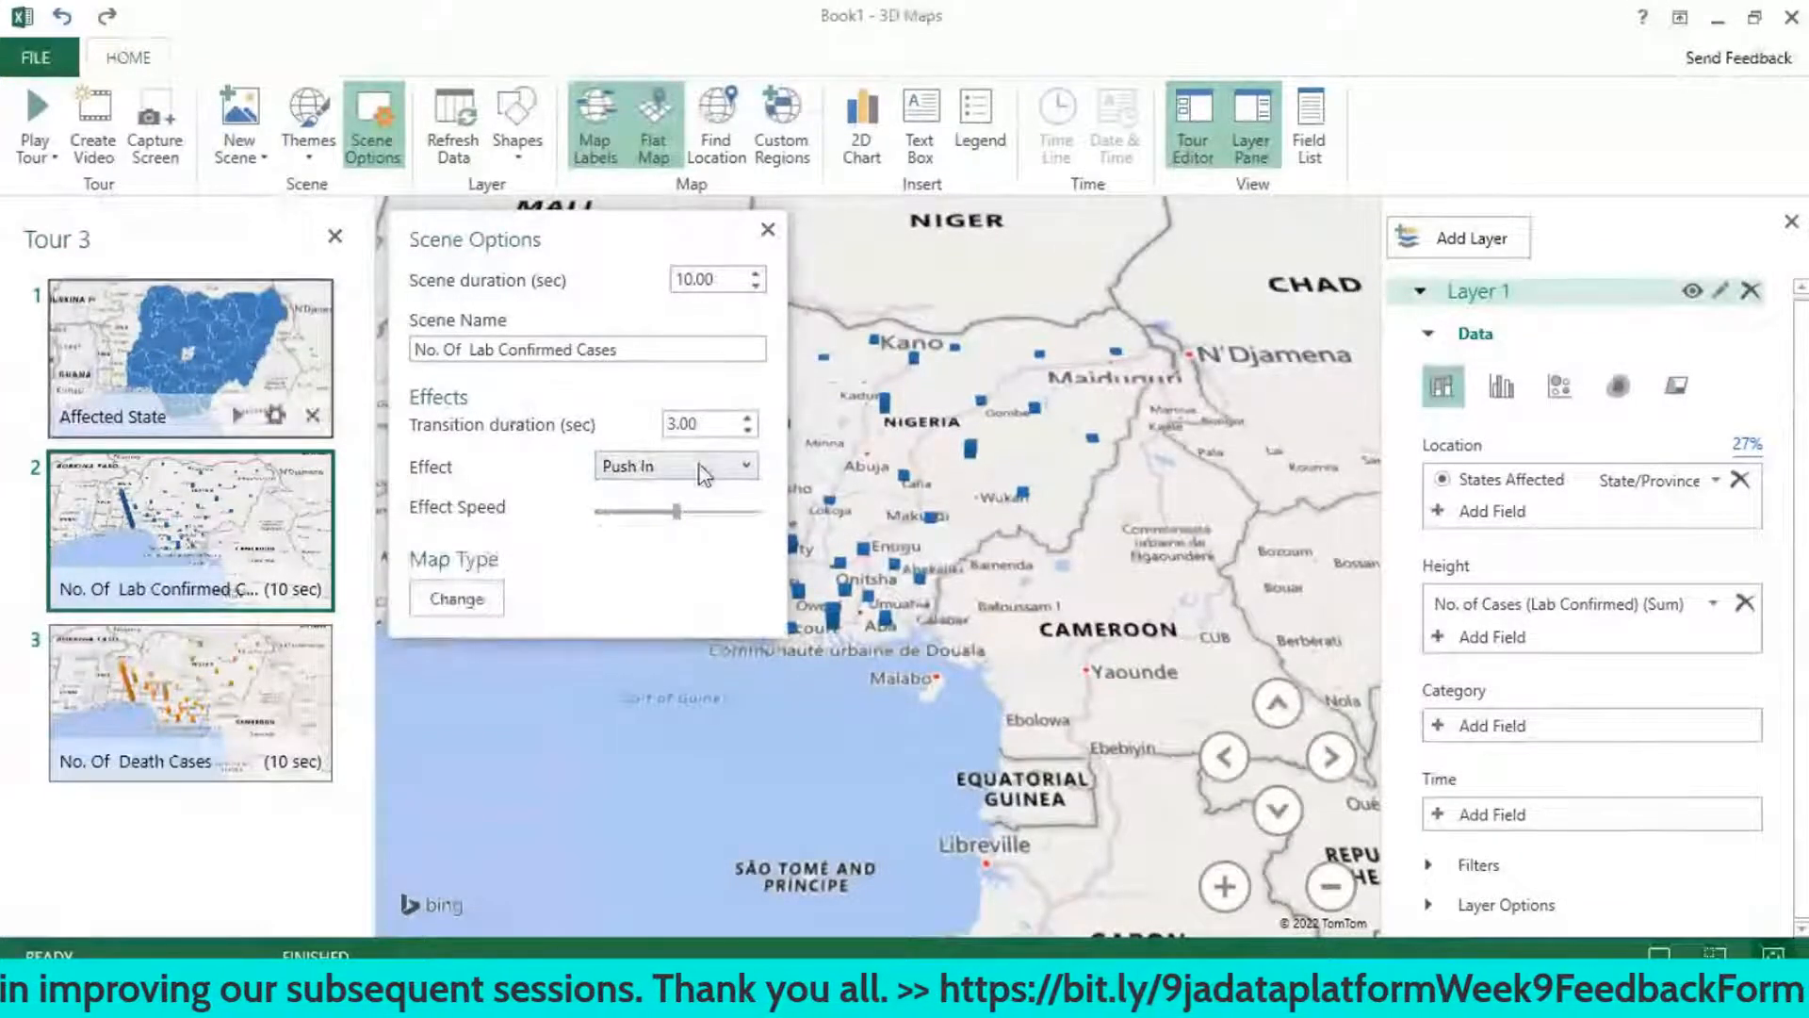
- Change the Affected State scene's effect to Rotate Globe
{"action": "left_click", "coordinate": [190, 358]}
{"action": "left_click", "coordinate": [674, 466]}
{"action": "left_click", "coordinate": [664, 656]}
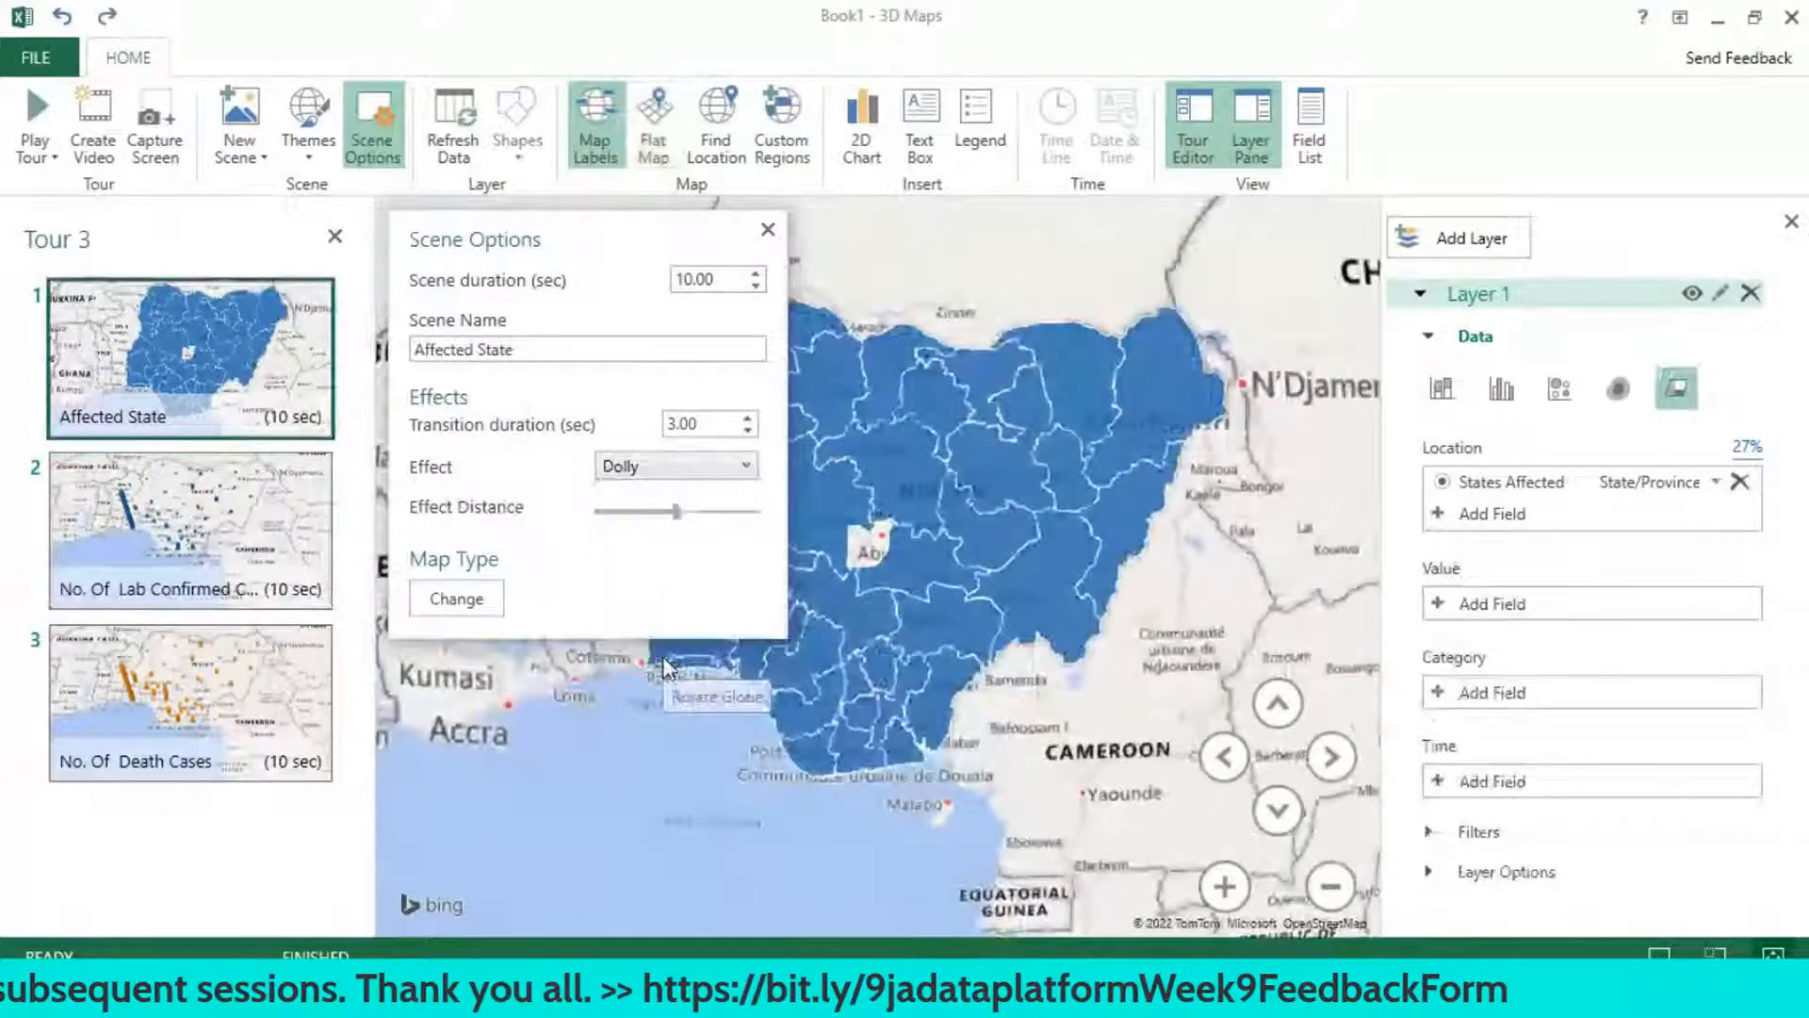